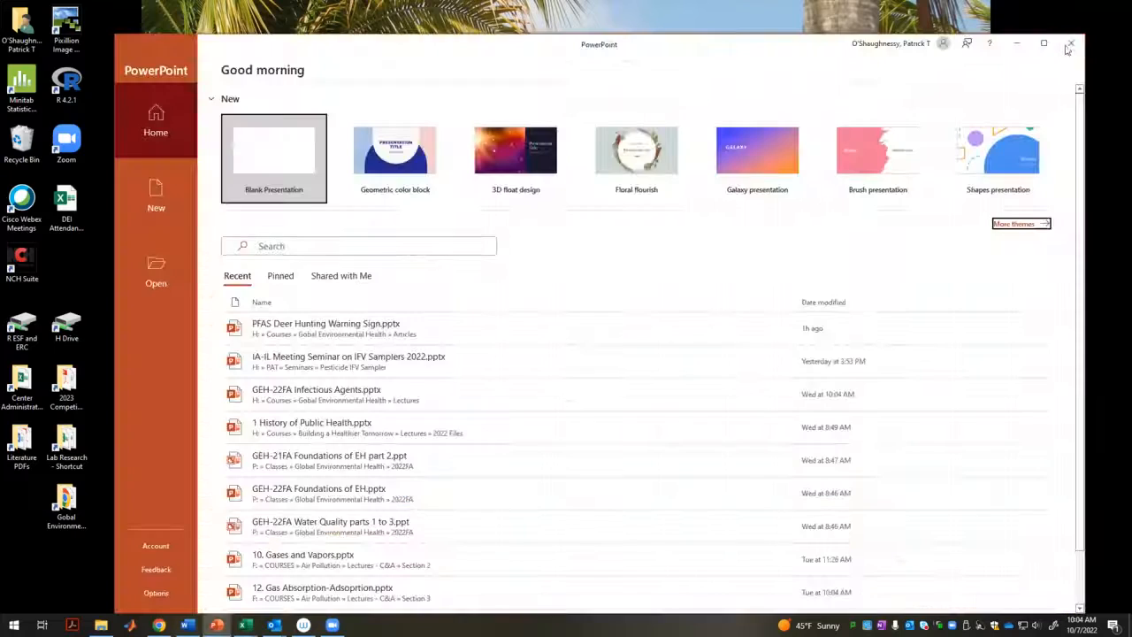
- Close PowerPoint, switch to Excel and maximize the 2022 All Excel Tips workbook
click(1069, 46)
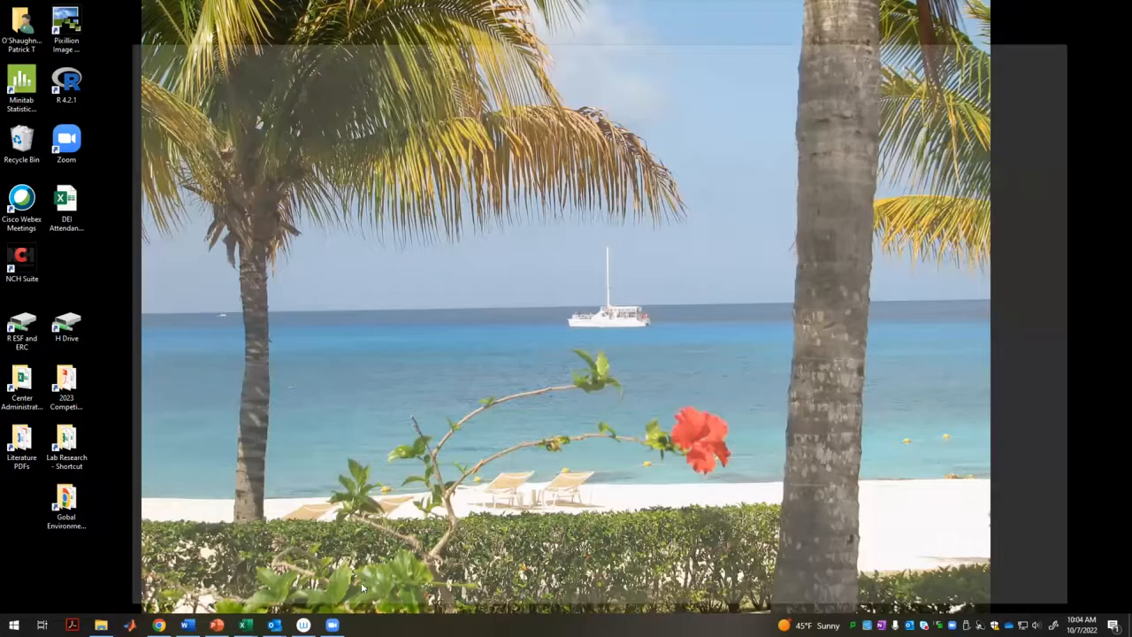
mouse_move(245, 625)
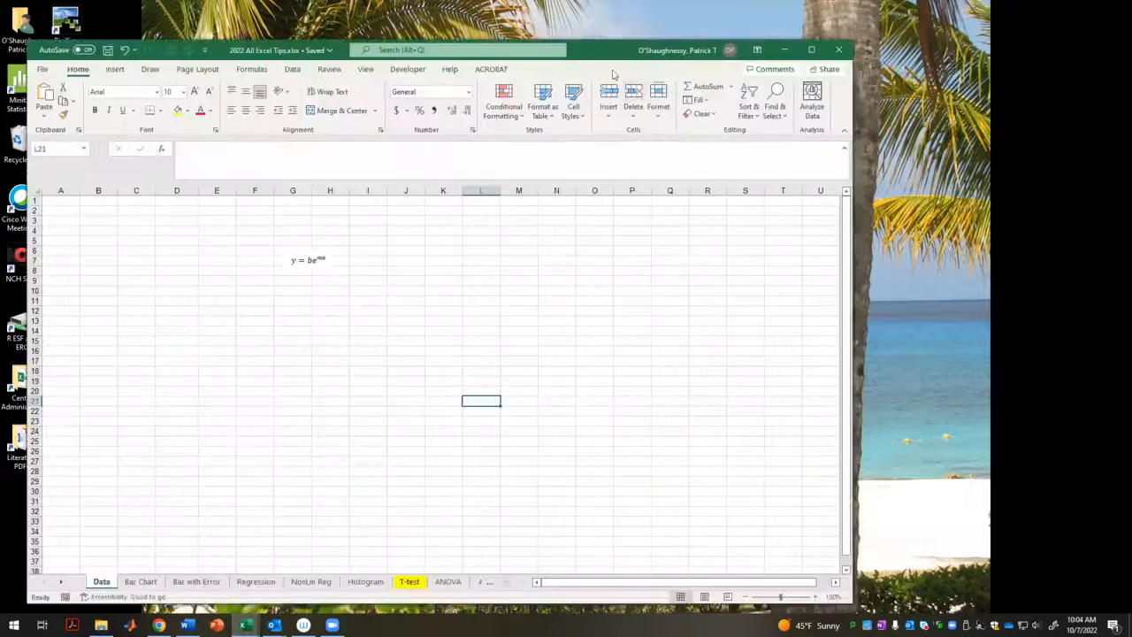
drag(611, 56, 744, 56)
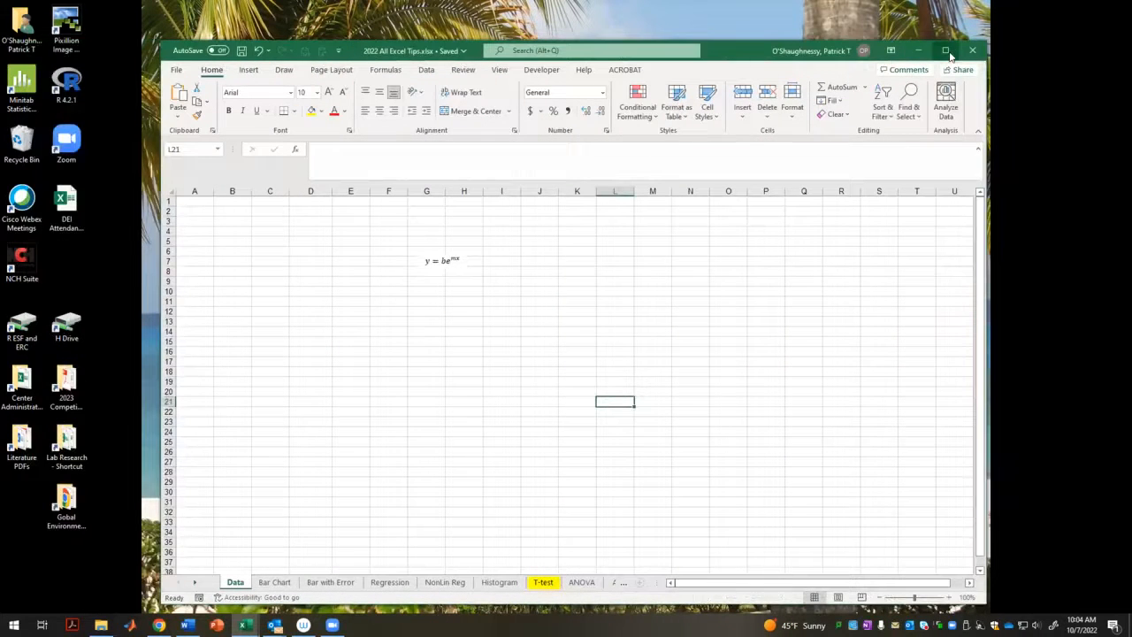
click(949, 56)
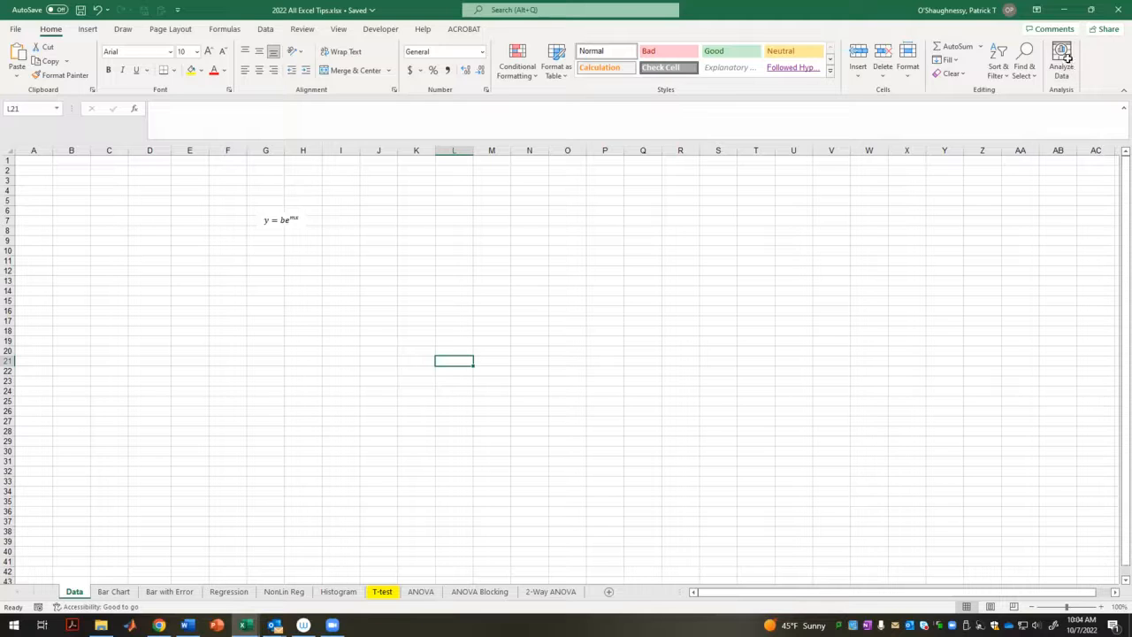
- Enter 1 in cell B5 and 2 in cell B6 of the Data sheet
click(84, 203)
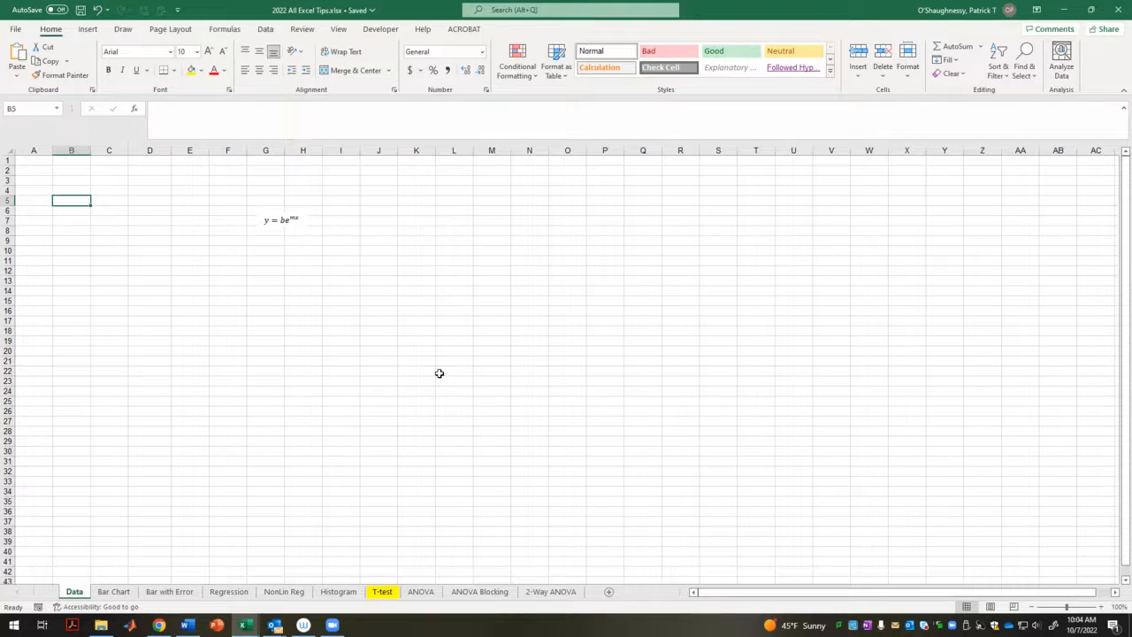
text(1)
key(Return)
text(2)
key(Return)
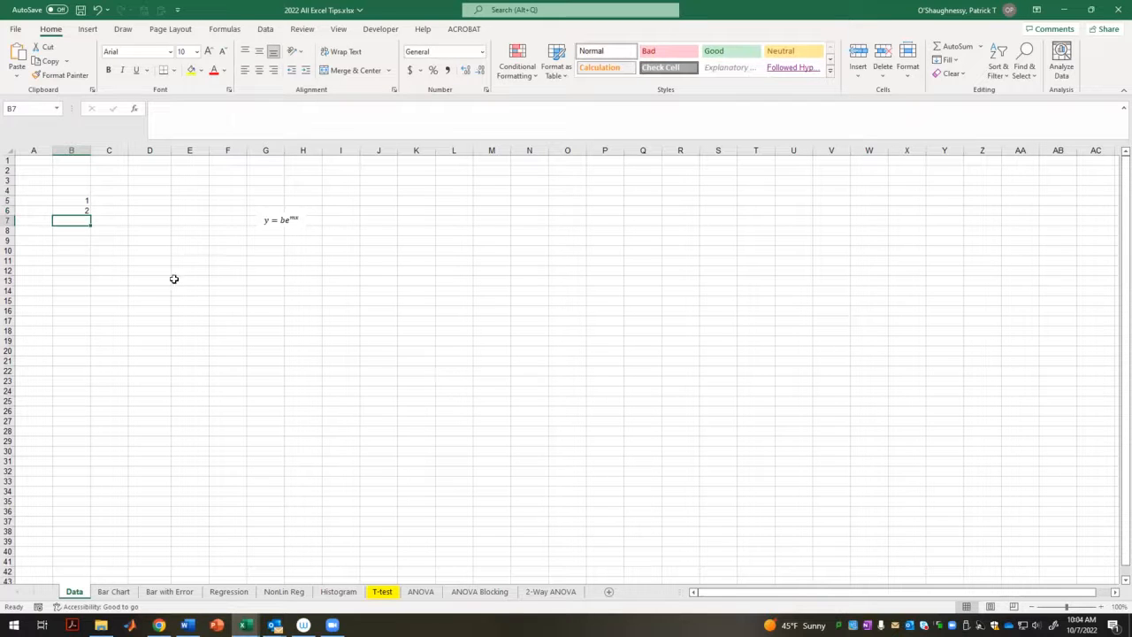
- Extend the B5:B6 number series down column B to 20 in row 24
click(82, 198)
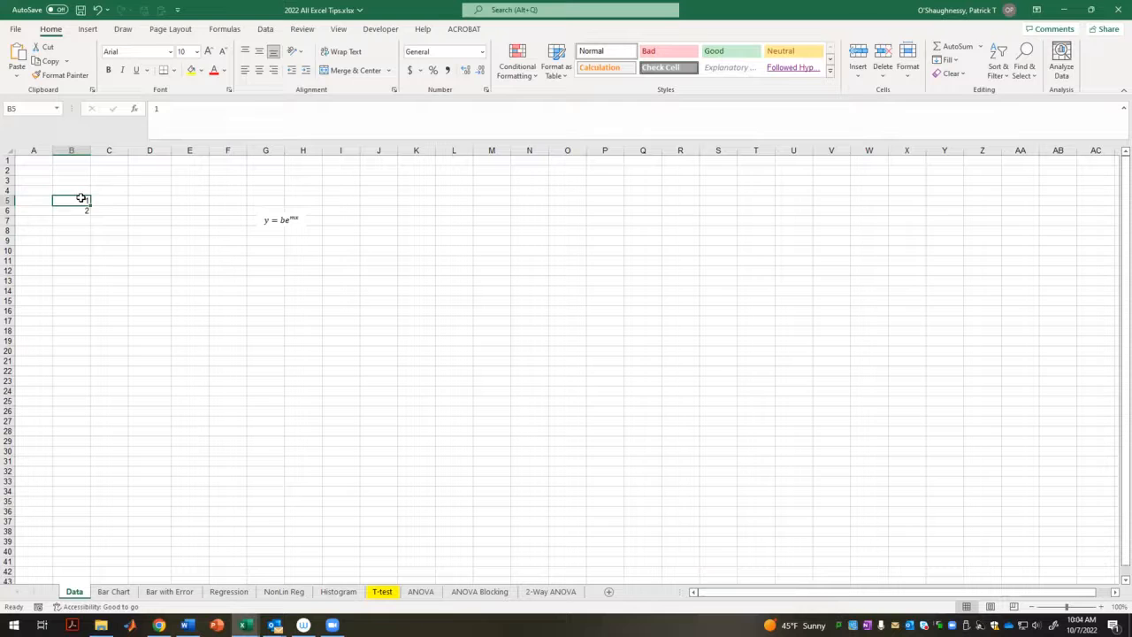
click(165, 200)
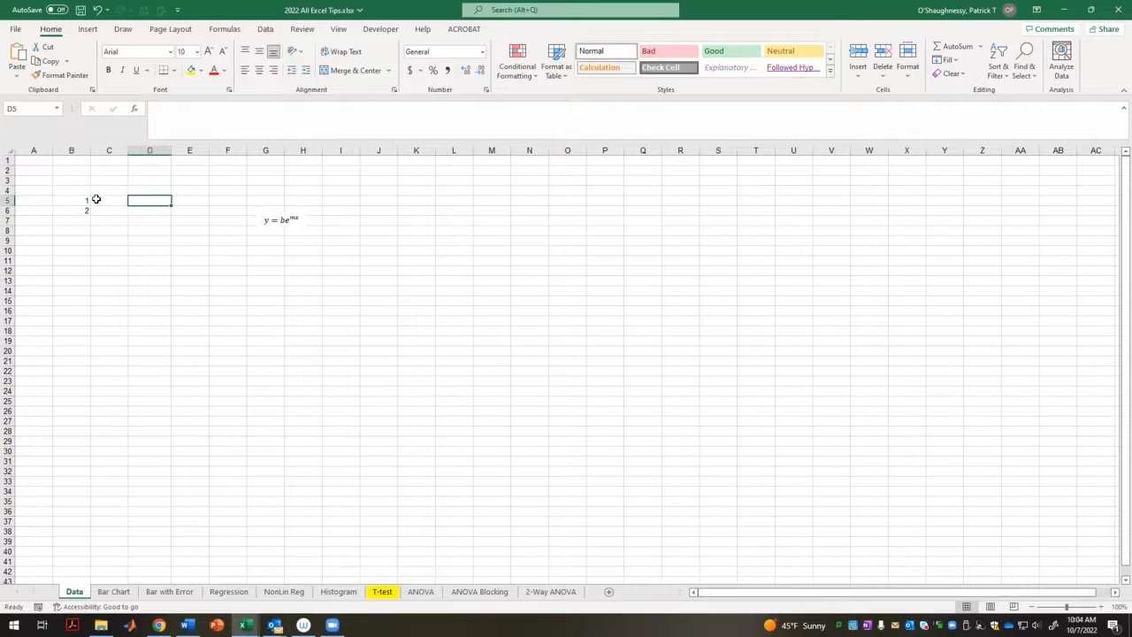
drag(84, 203, 84, 212)
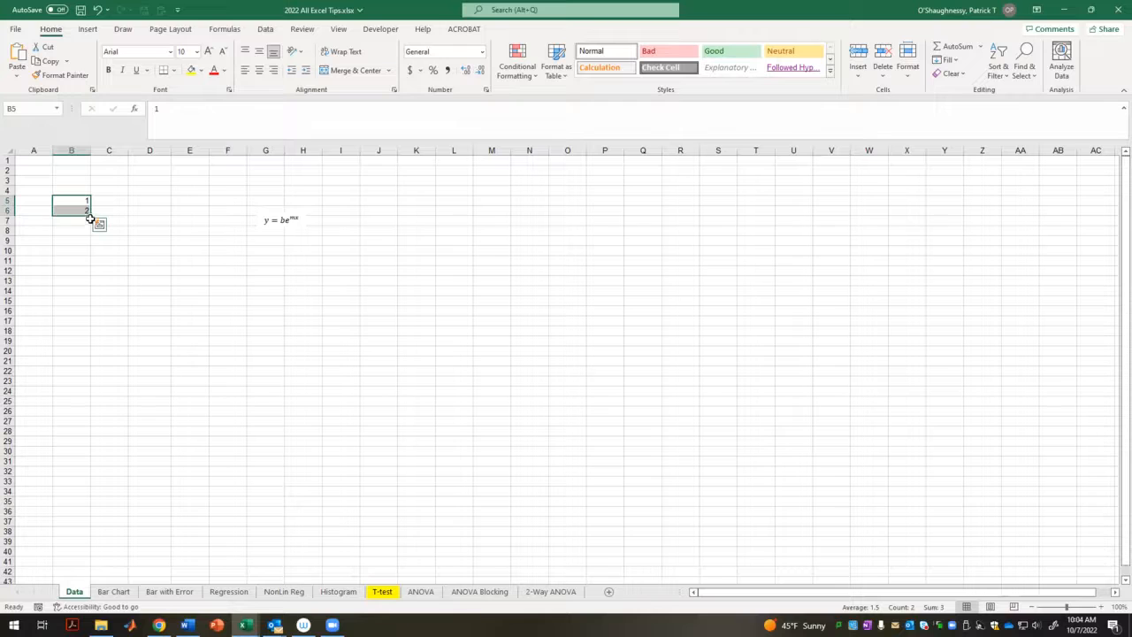
drag(91, 215, 91, 395)
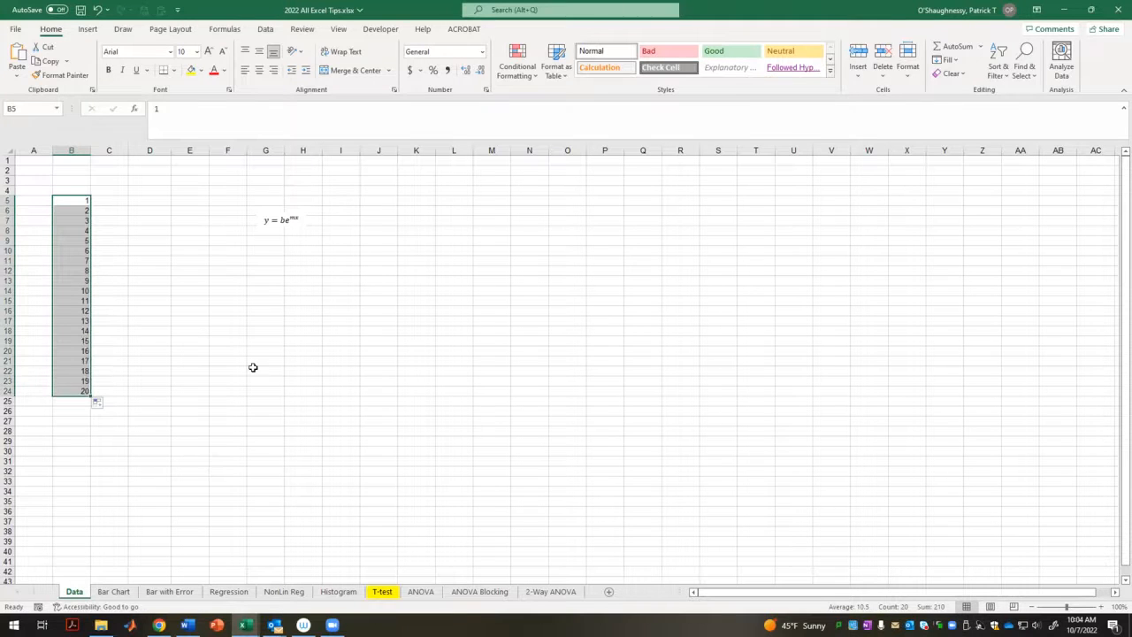
- Enter 1 and 1.5 in cells C5 and C6 and extend the series down to row 24
click(121, 199)
key(Down)
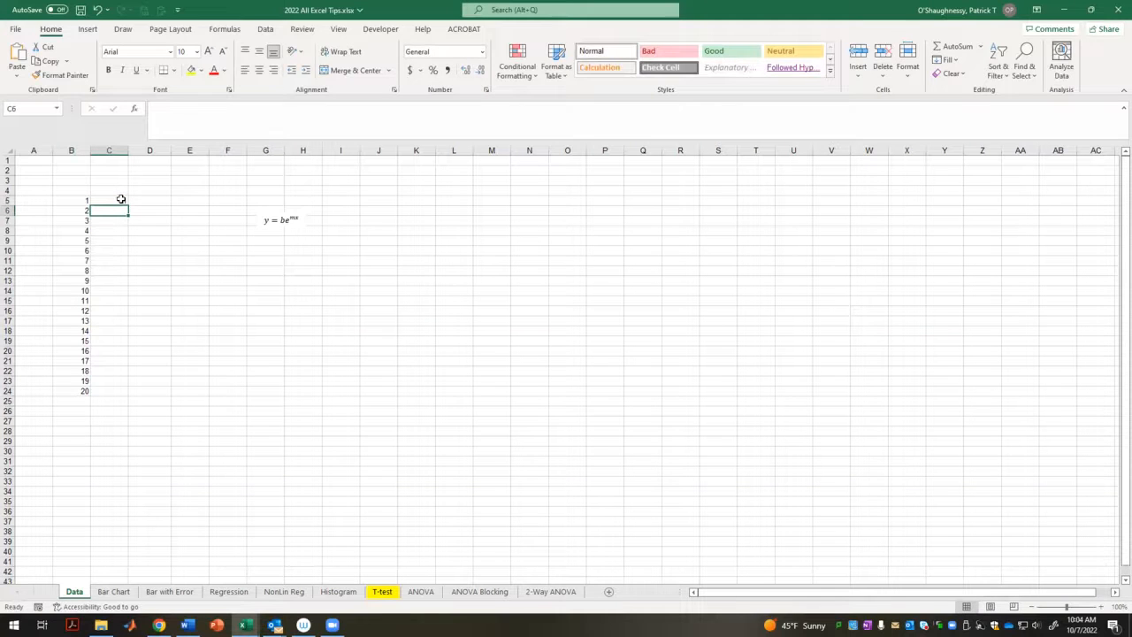
text(1.5)
key(Return)
drag(121, 199, 131, 395)
- Enter "sample 1" in cell D5 and fill the numbered labels down to "sample 20" in row 24
click(159, 200)
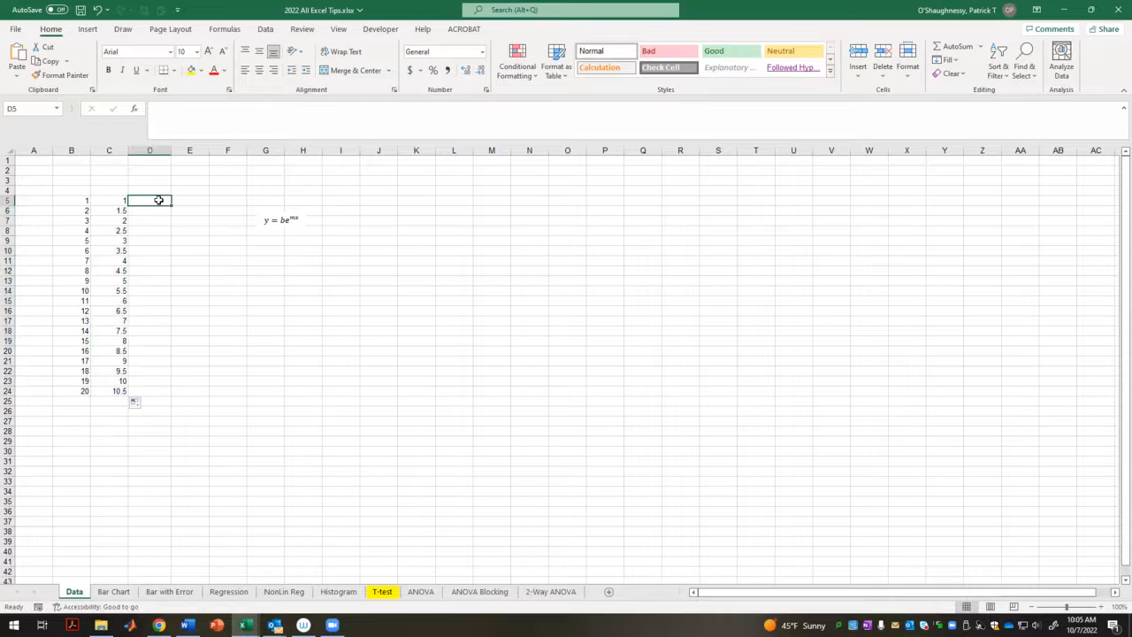
text(sample 1)
key(ctrl+Return)
drag(171, 205, 170, 395)
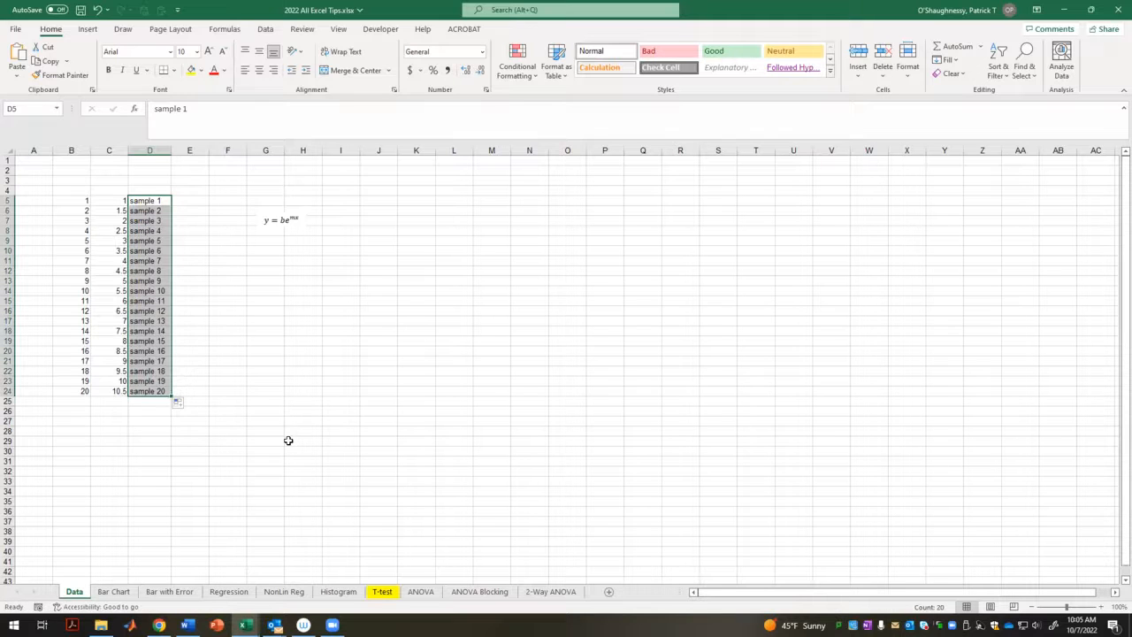
drag(166, 200, 158, 382)
click(157, 202)
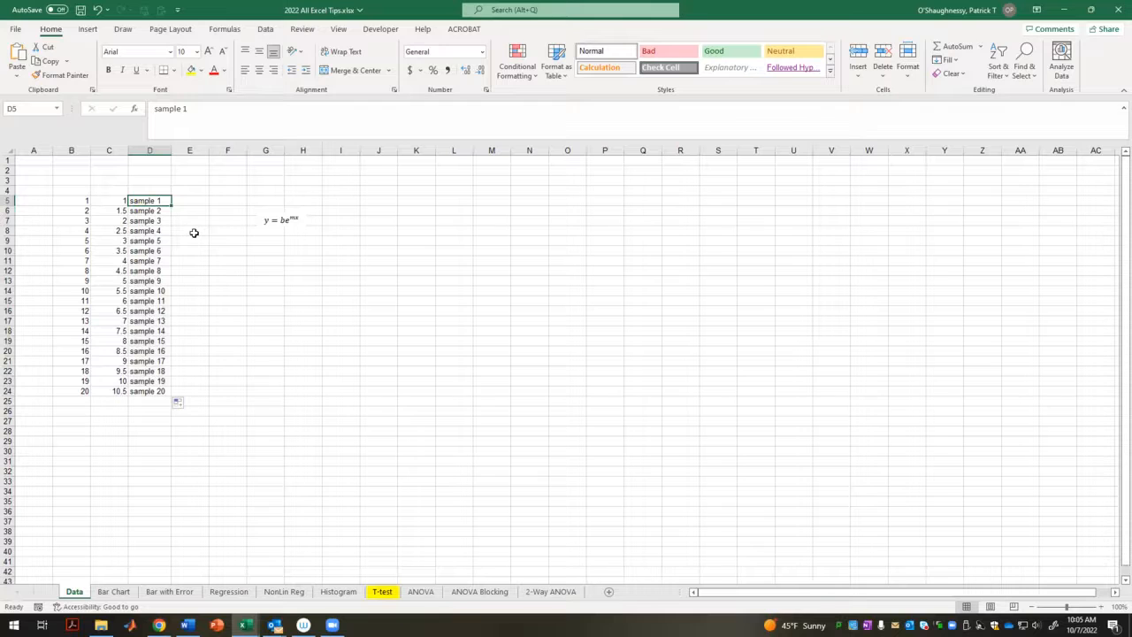
drag(147, 198, 159, 372)
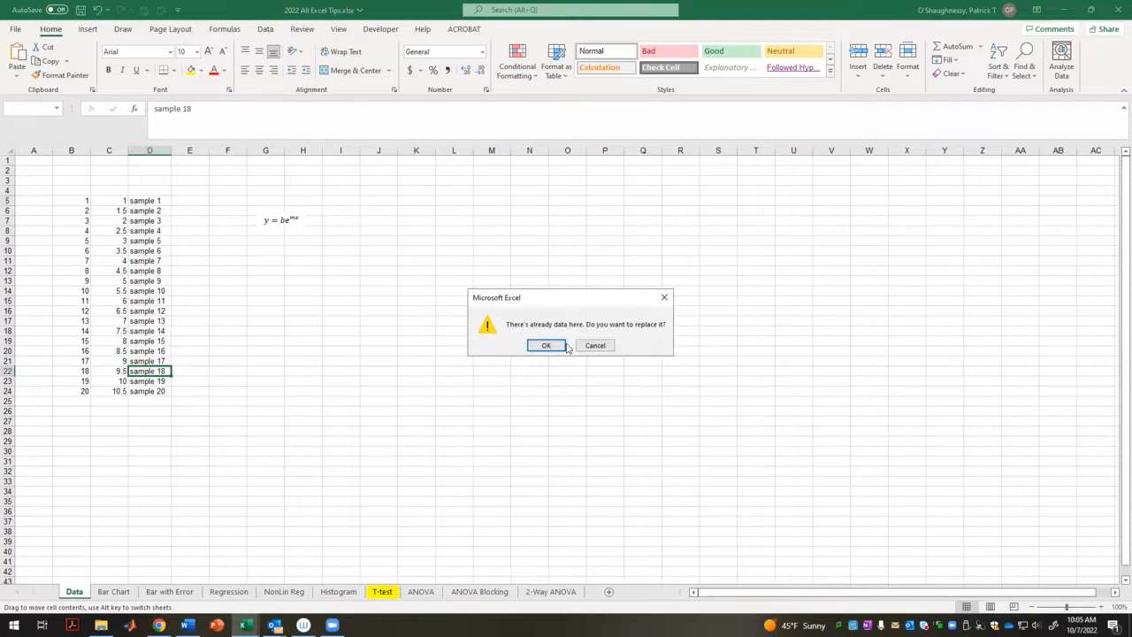
key(Escape)
- Clear the contents of the second number series and the sample labels in C5:D24
drag(109, 202, 139, 395)
key(Delete)
click(227, 350)
- Extend the column B number series down to 134 in row 138 and return to the top of the sheet
click(86, 202)
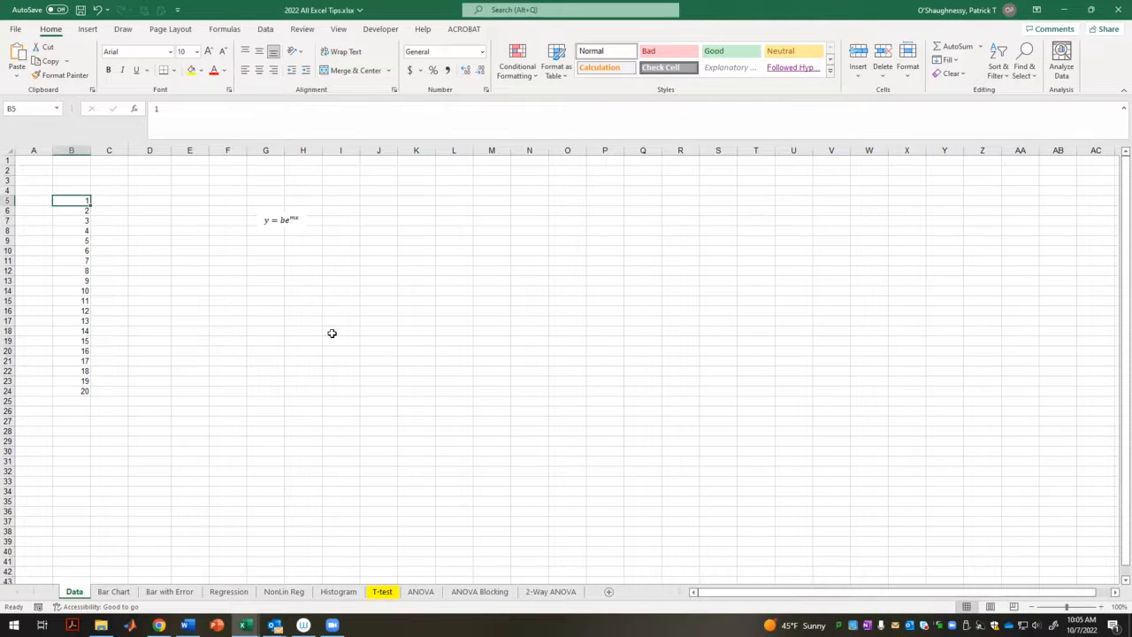
drag(78, 381, 94, 584)
click(250, 464)
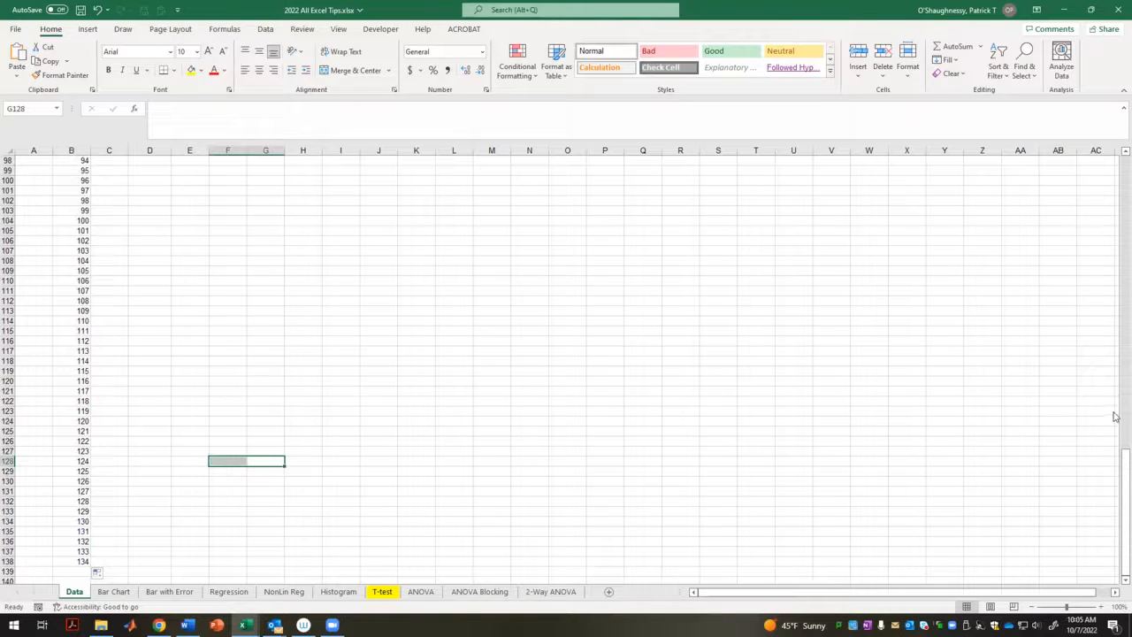
drag(1120, 468, 1084, 136)
click(696, 340)
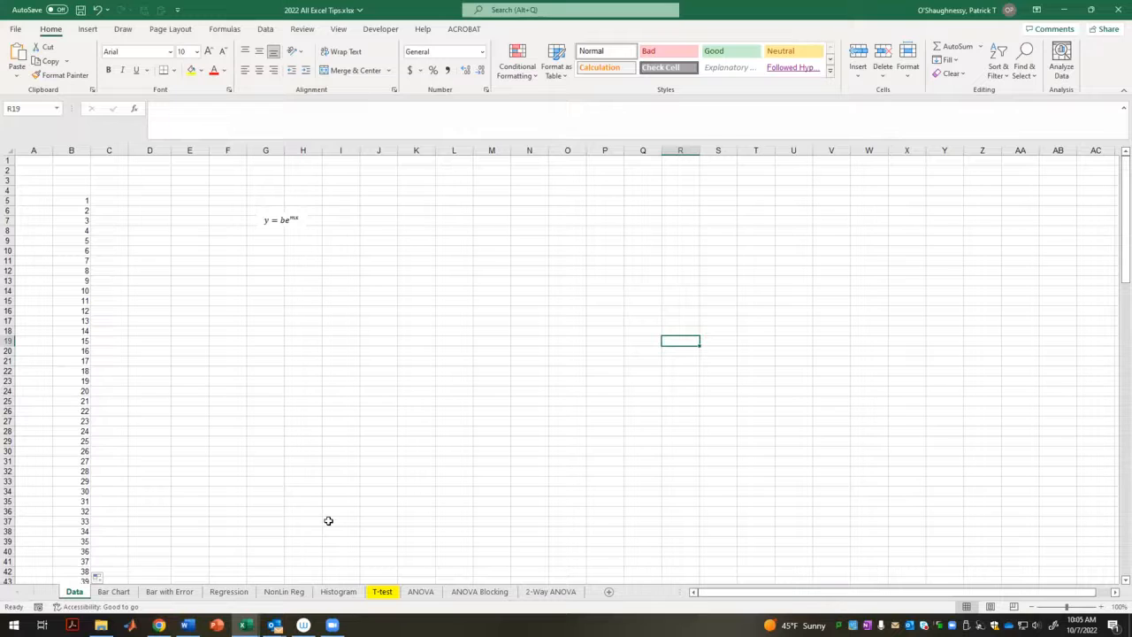
- Close the reminder window and select the whole column B series from B5 down to its last value
click(86, 201)
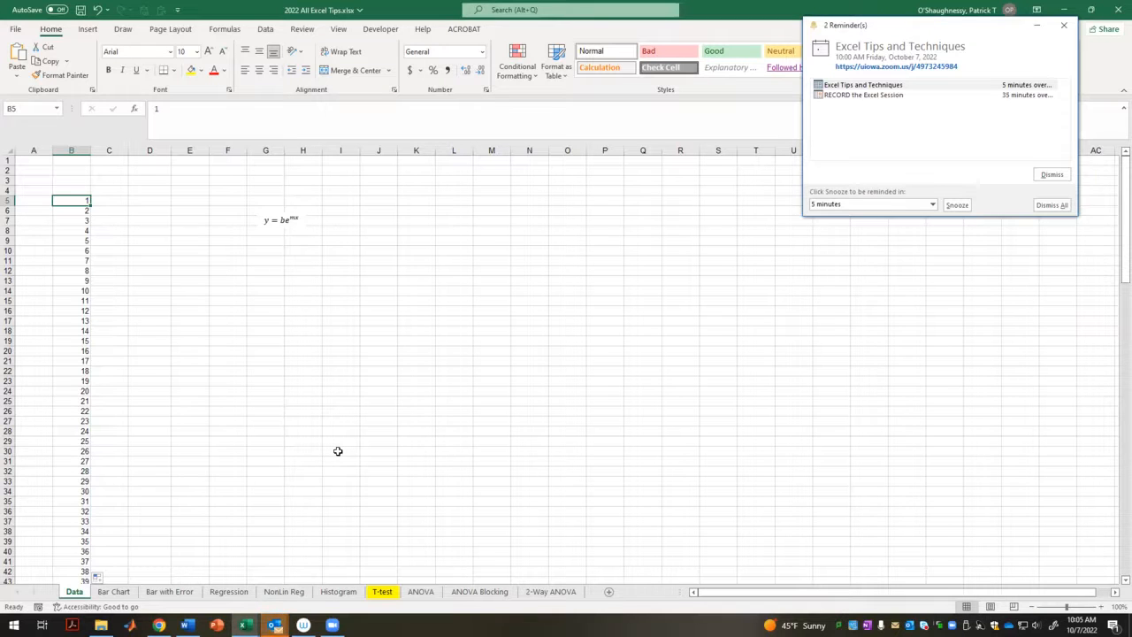
click(1064, 24)
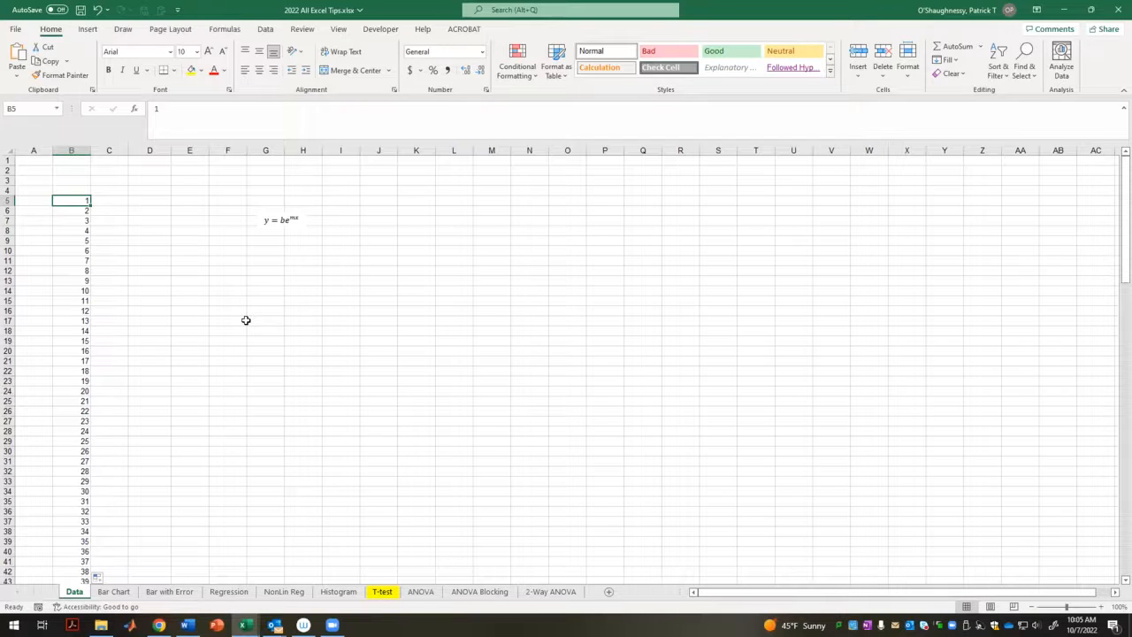
key(End)
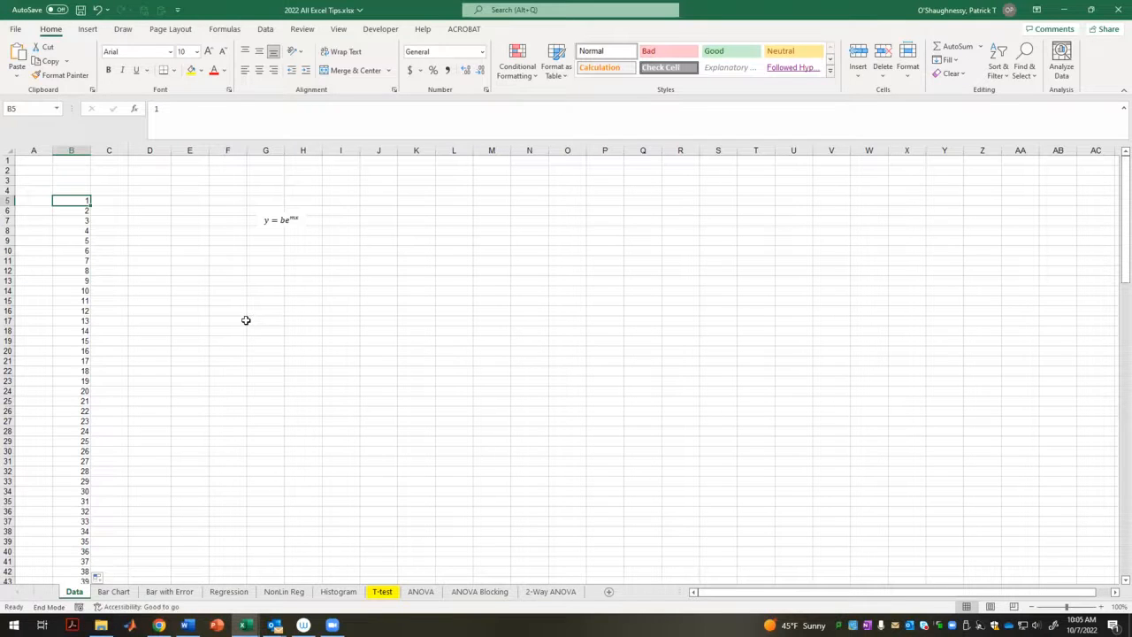
key(shift+Down)
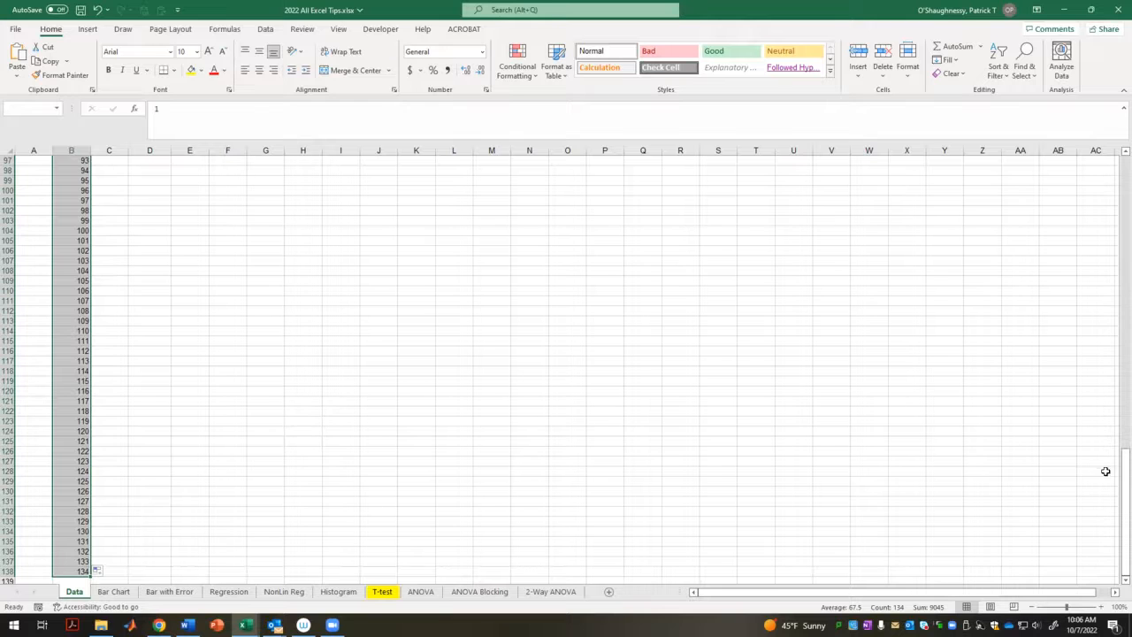
drag(1115, 484, 1116, 182)
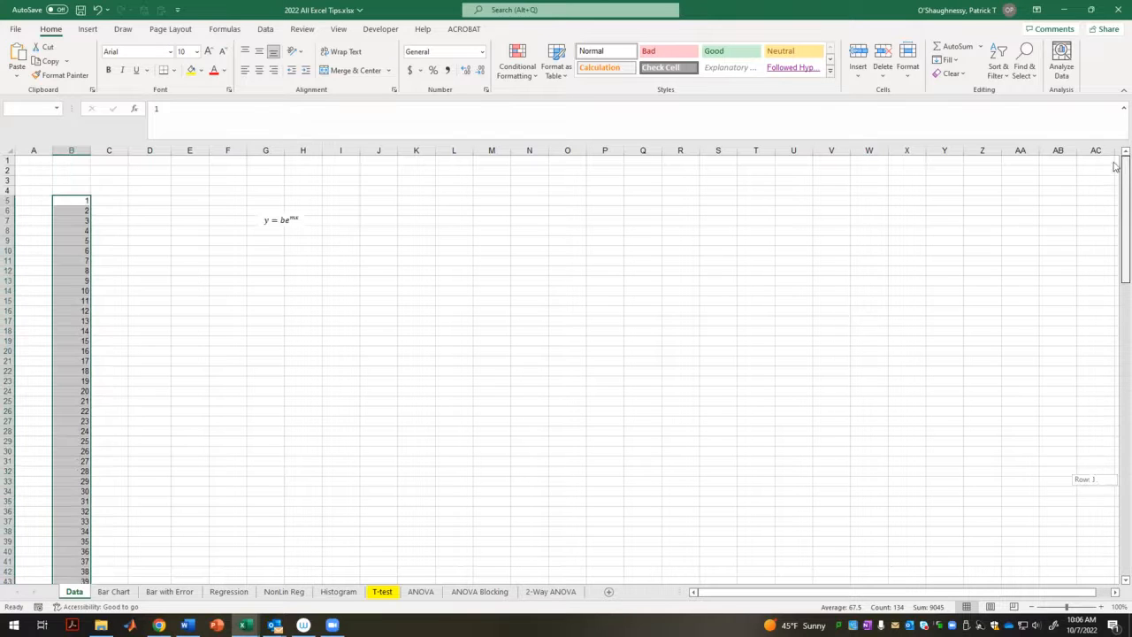
click(309, 302)
- Try to copy the whole column B series into columns C through E starting at row 5
click(80, 201)
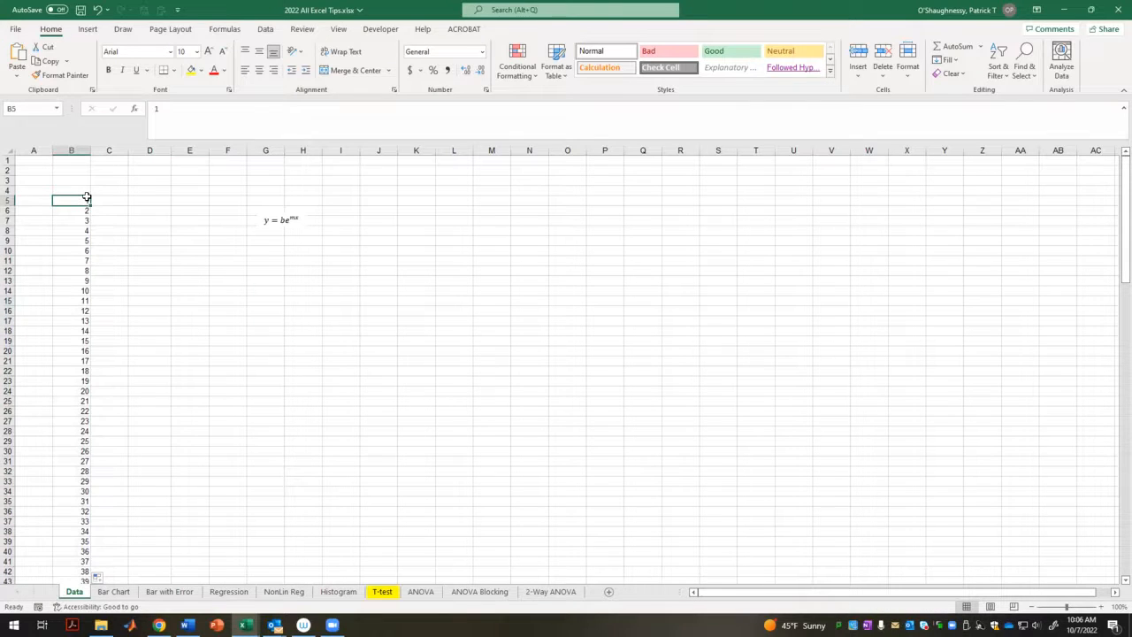
key(ctrl+shift+Down)
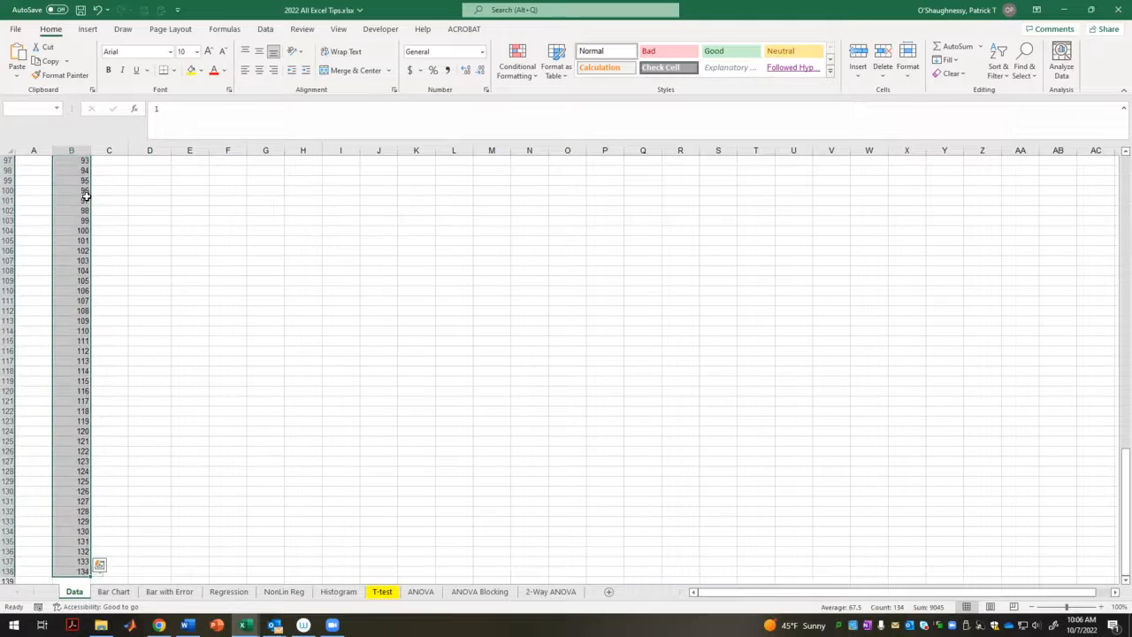
drag(1115, 456, 1114, 172)
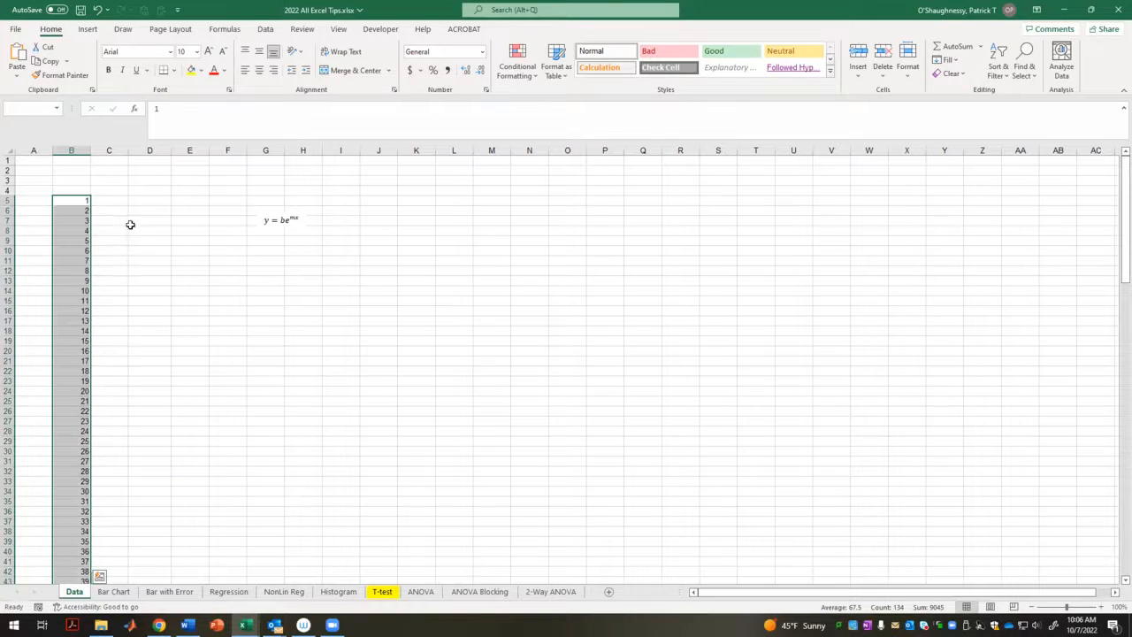
key(ctrl+c)
drag(115, 204, 174, 200)
double_click(116, 203)
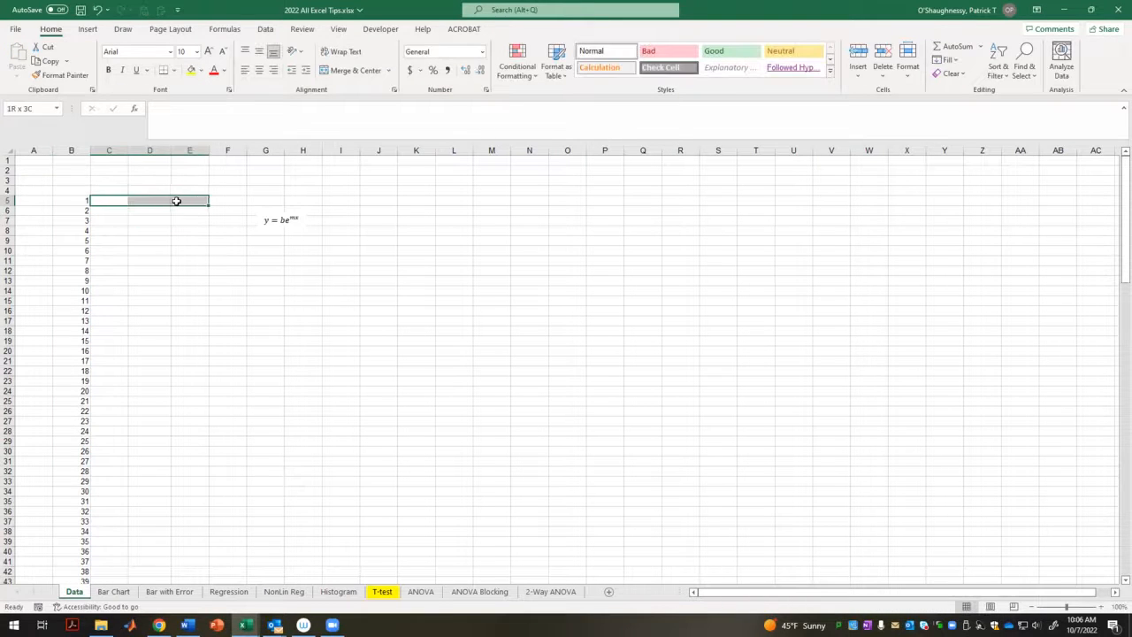
- Copy the series in B5:B138 and paste it into columns C, D and E starting at row 5
click(82, 200)
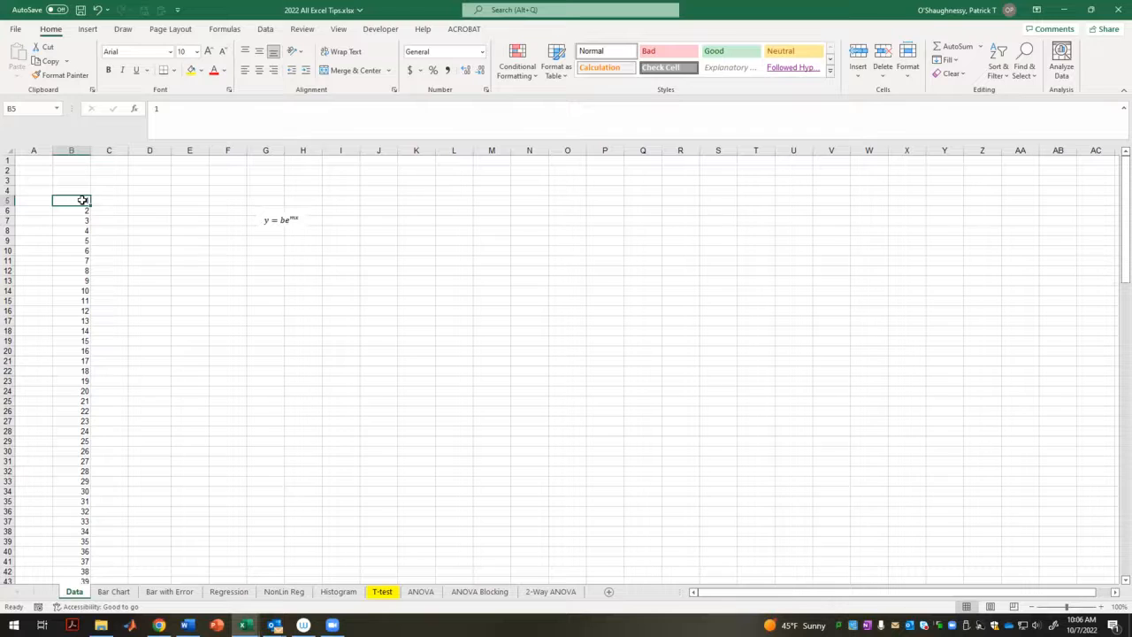
key(ctrl+shift+Down)
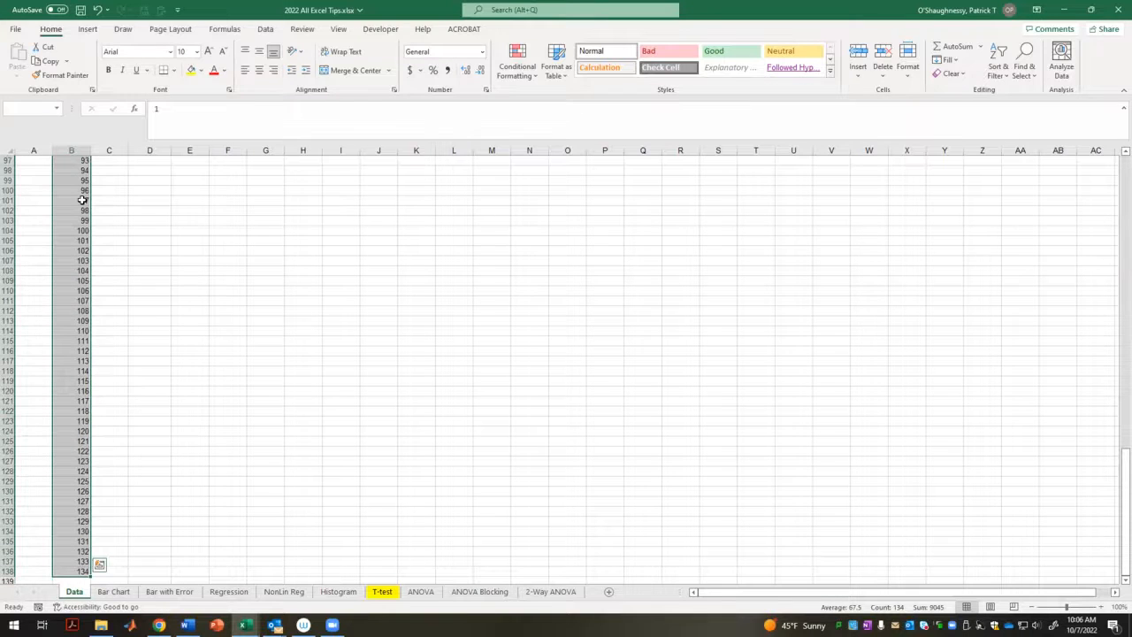
key(ctrl+c)
drag(1120, 469, 1119, 177)
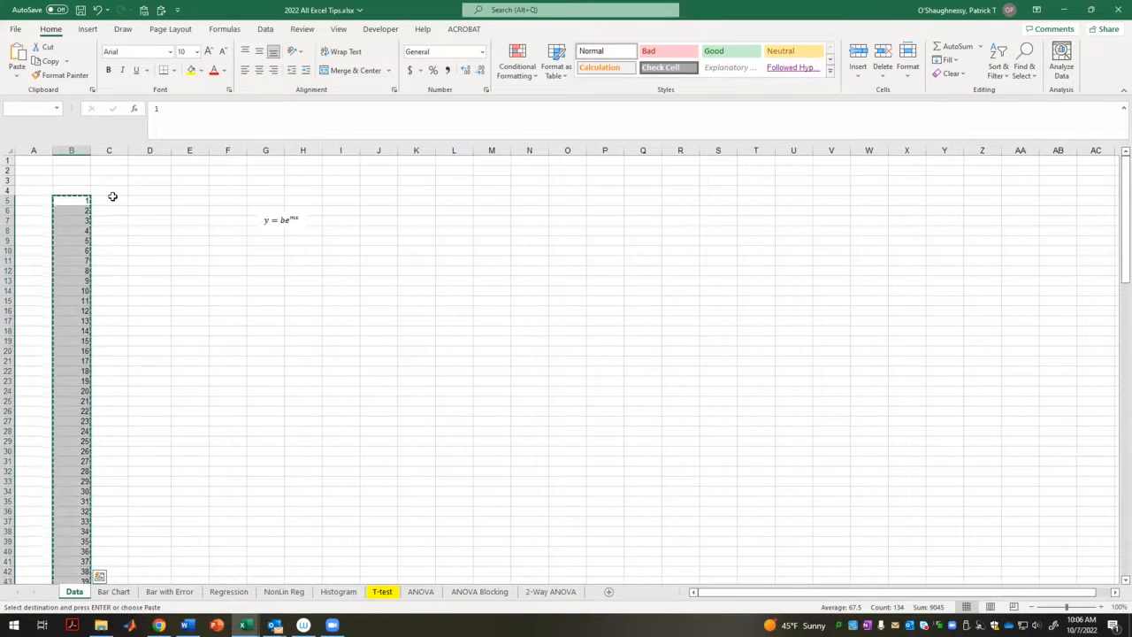
drag(111, 203, 180, 201)
key(ctrl+v)
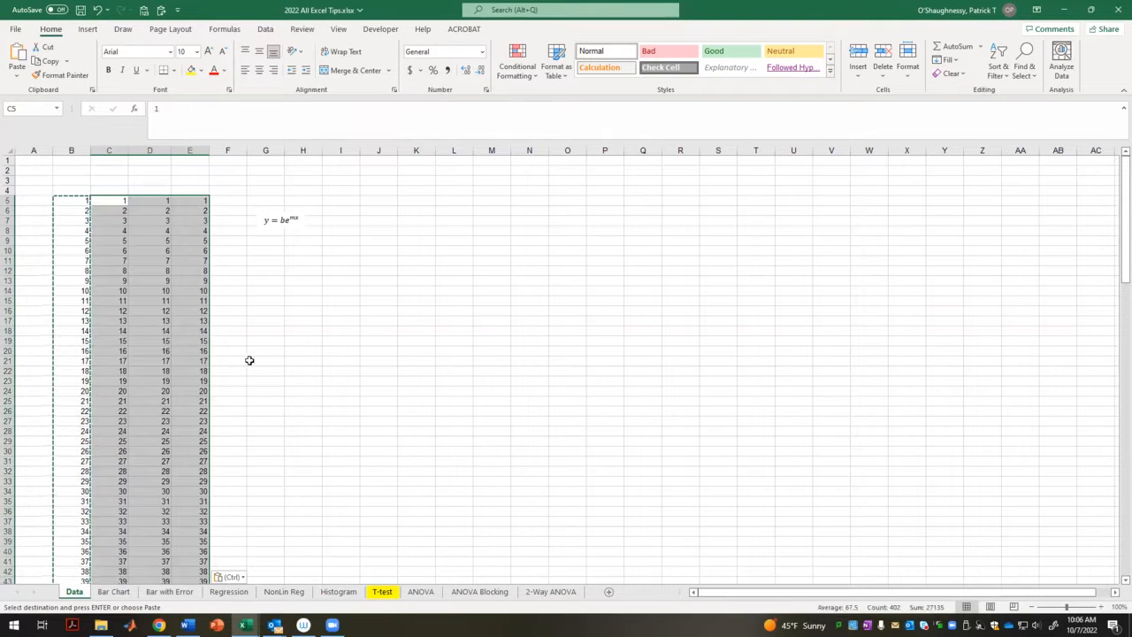
click(265, 370)
- Select the entire data block B5:E138, return to the top of the sheet and deselect the block
click(81, 202)
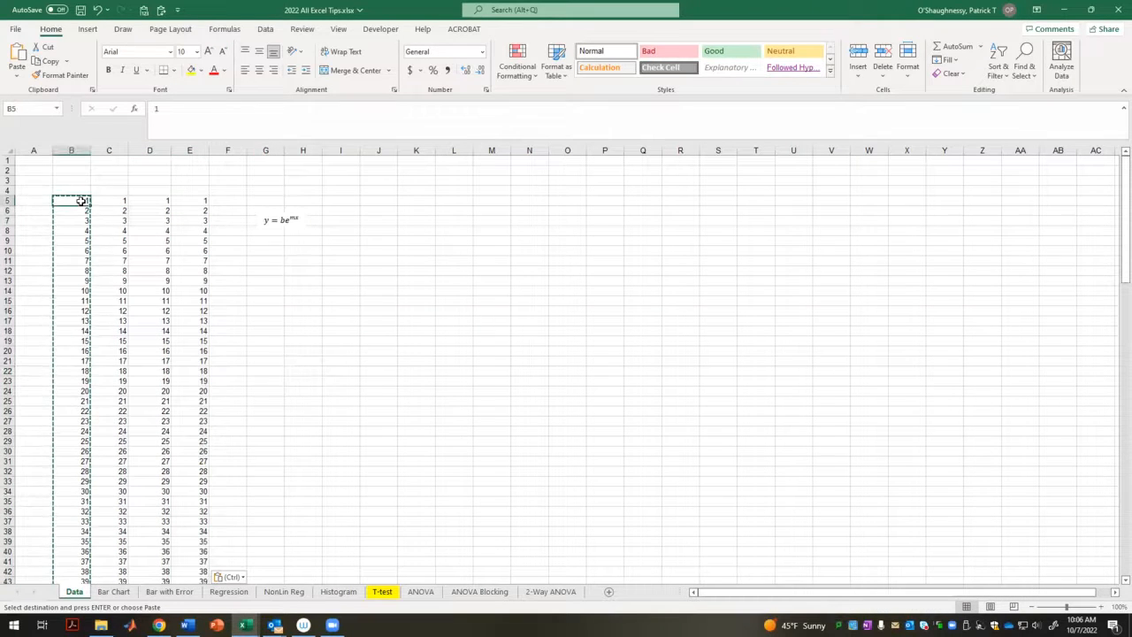
key(ctrl+shift+Down)
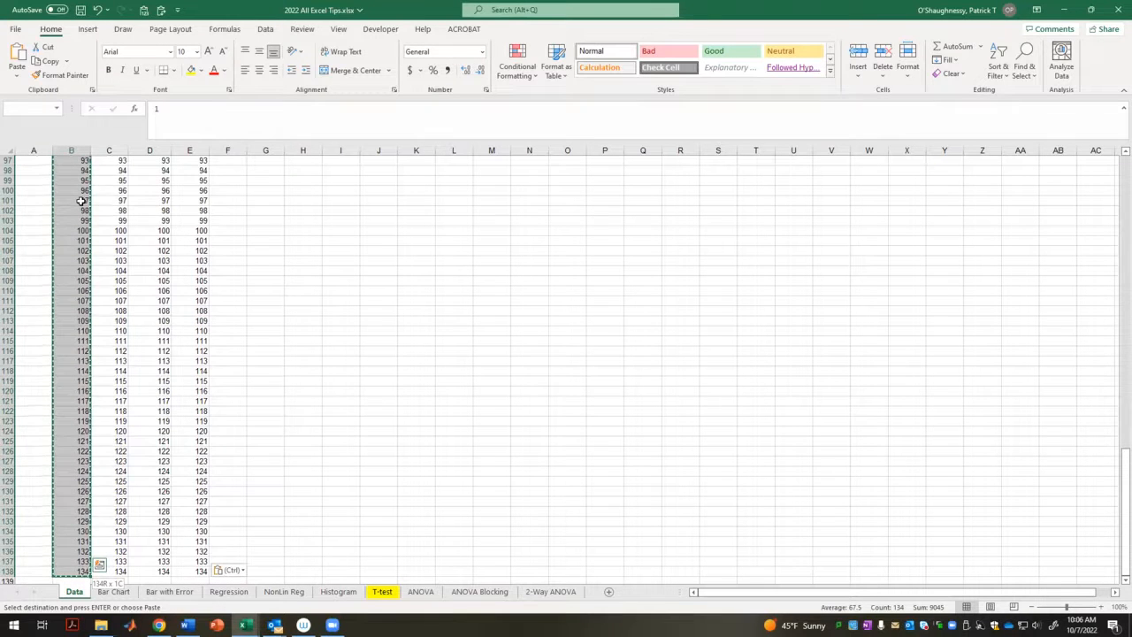
key(ctrl+shift+Right)
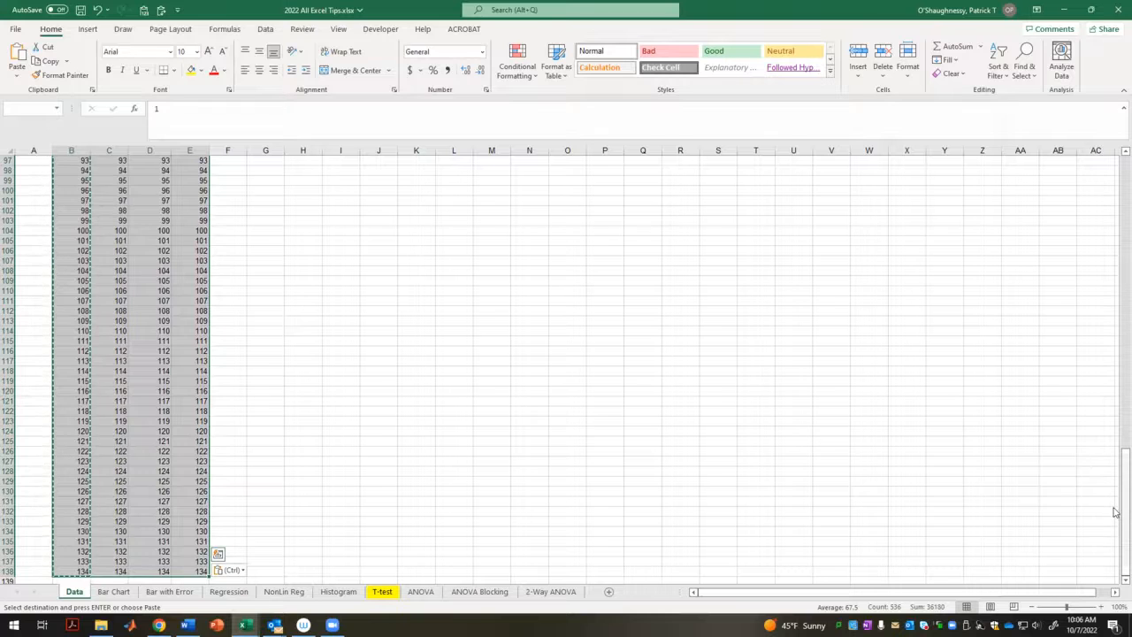
drag(1123, 543, 1115, 195)
drag(794, 472, 718, 462)
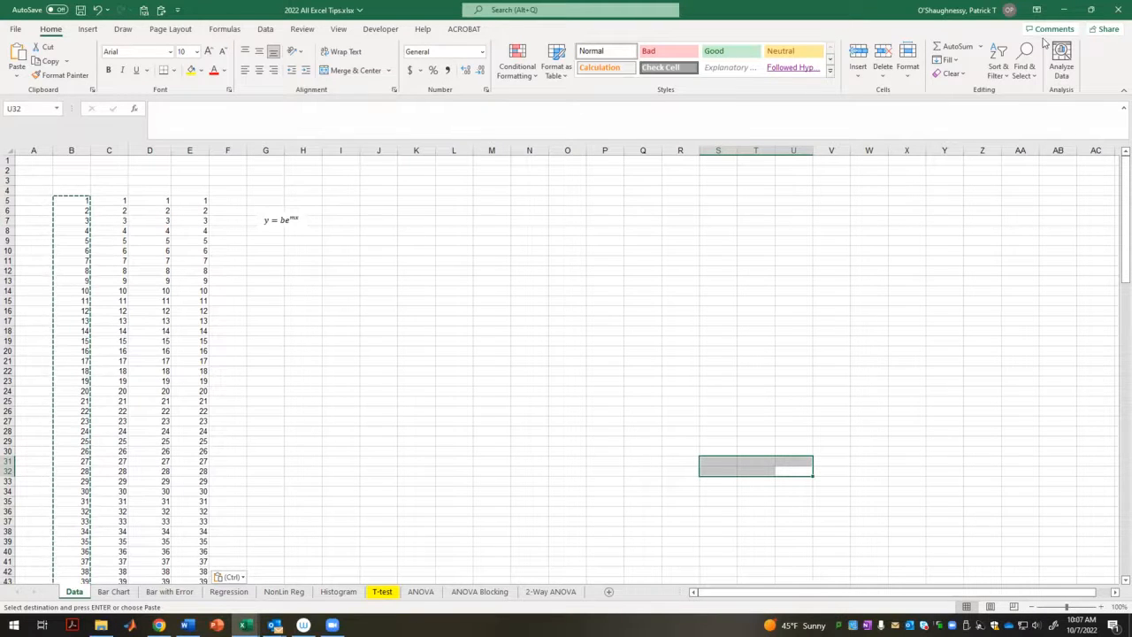
- Delete columns C through E that hold the copied series, then deselect
click(604, 280)
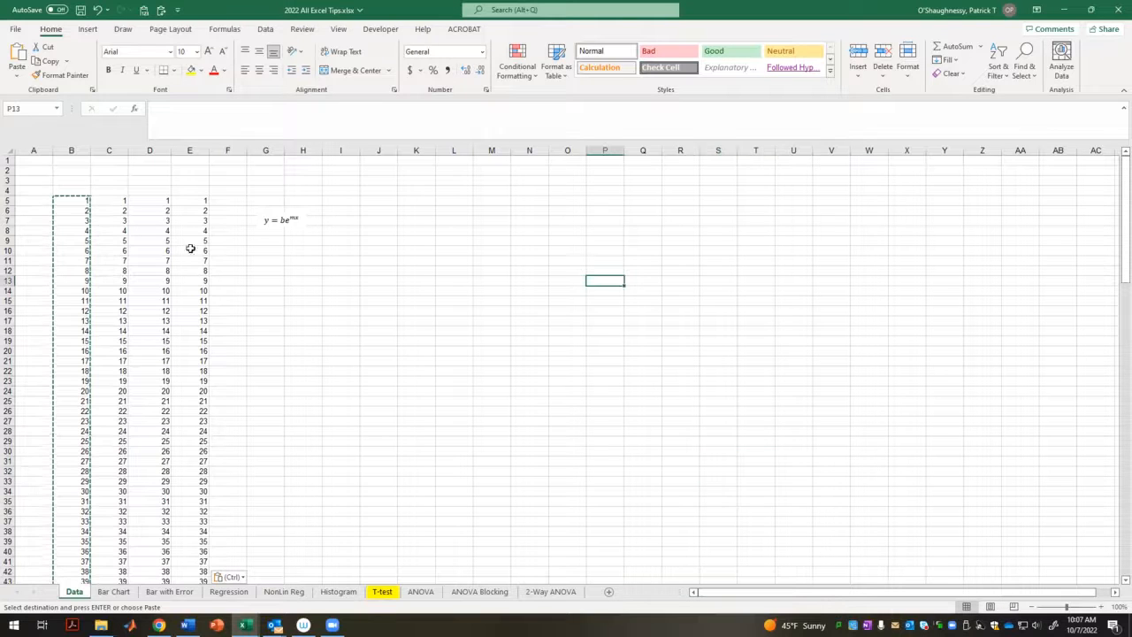
drag(111, 202, 159, 201)
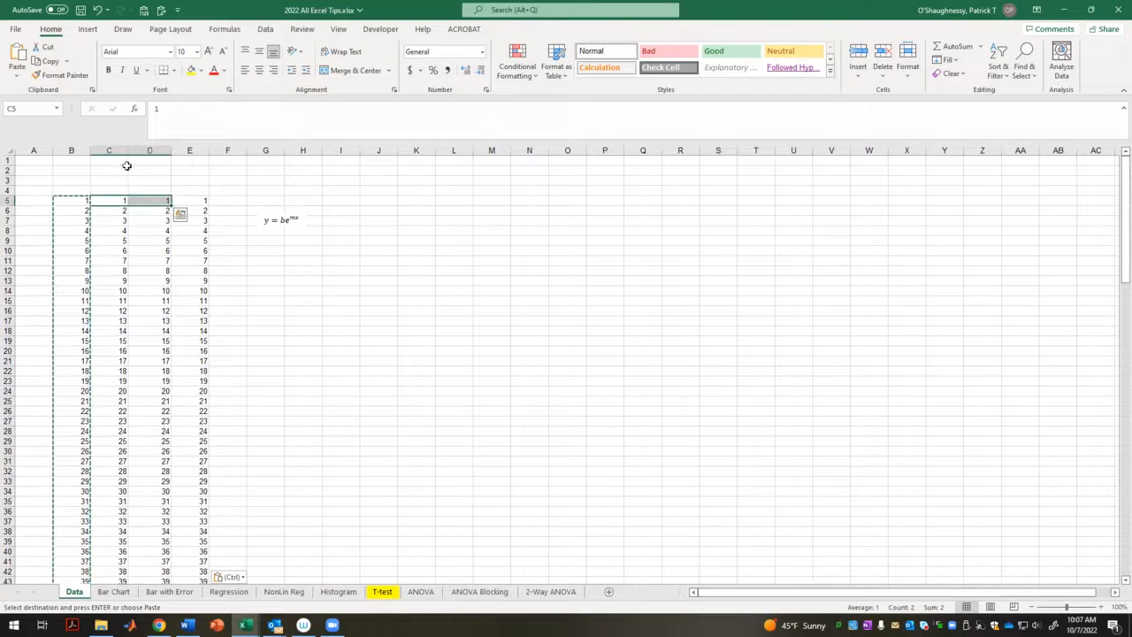
click(104, 145)
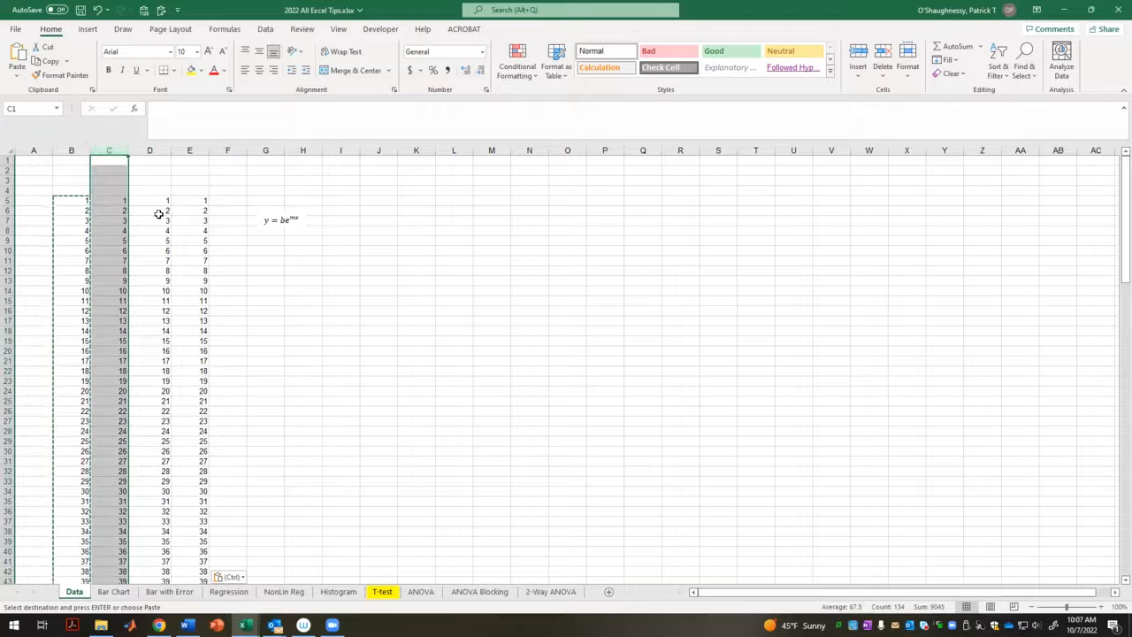
drag(111, 148, 194, 147)
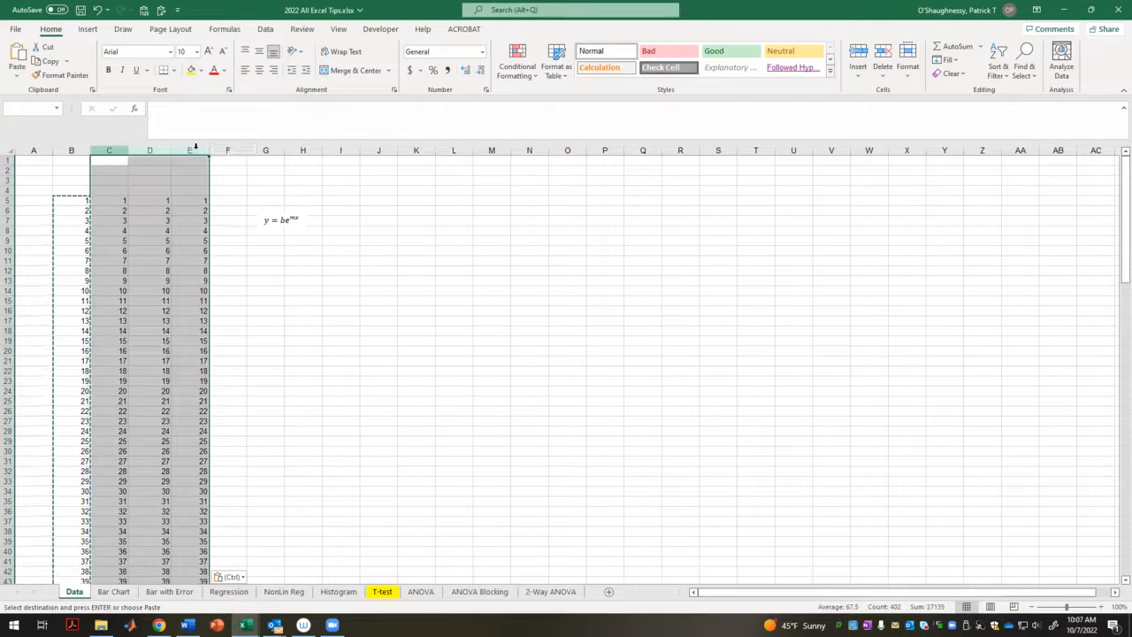
right_click(196, 150)
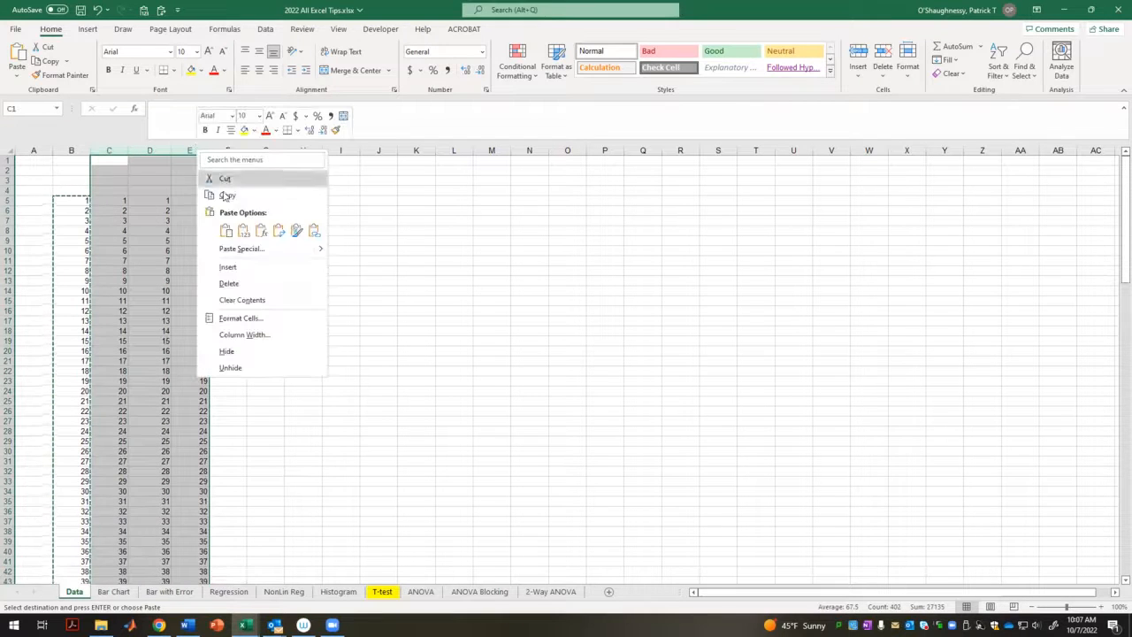
click(229, 283)
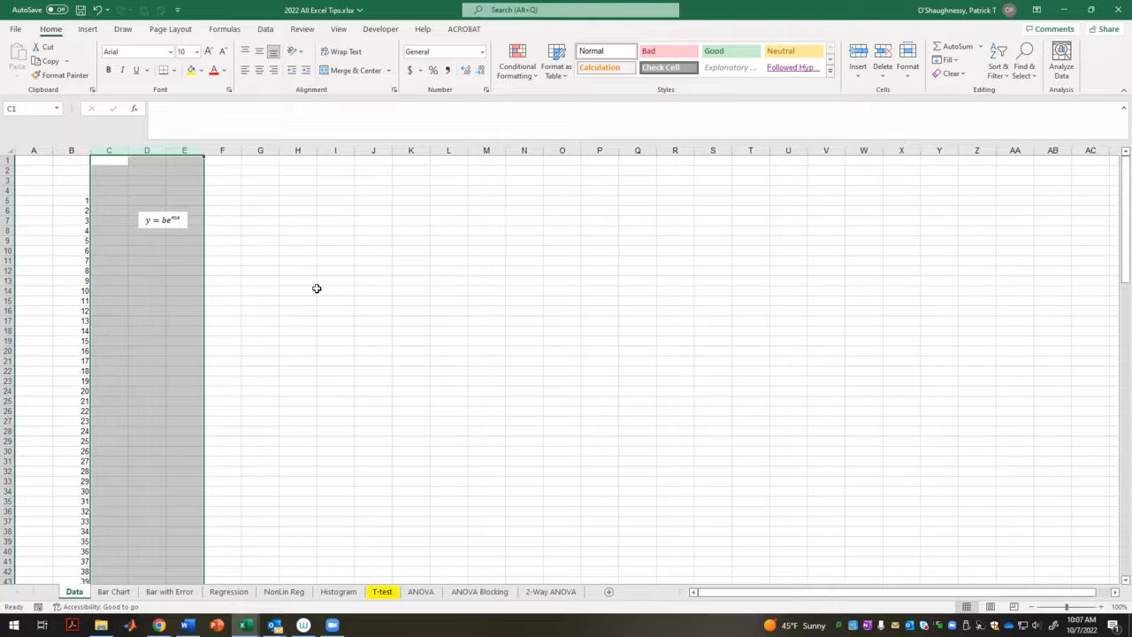
click(306, 329)
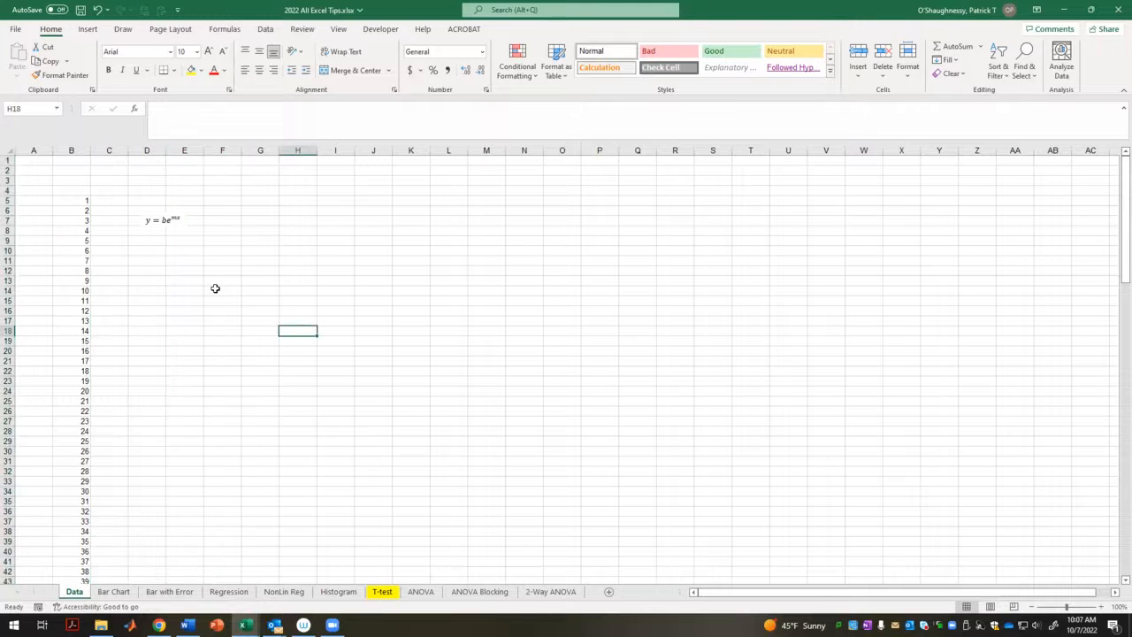
- Write the exponential formula =2.5*EXP(B5) in cell C5, referencing the first x value in column B
click(108, 202)
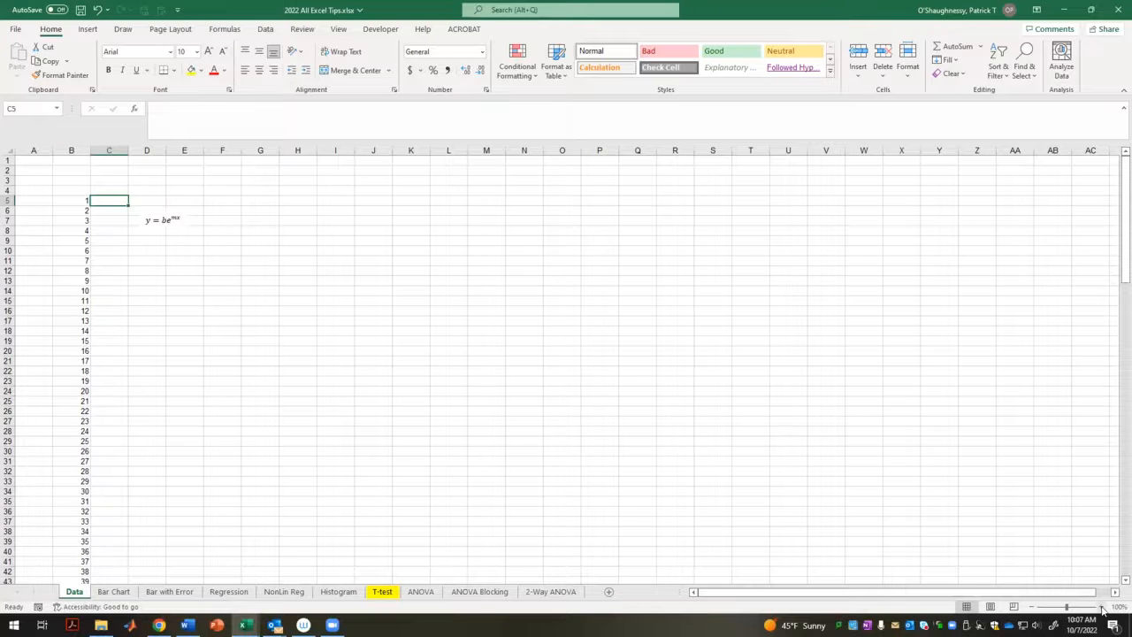
ctrl+scroll(629, 483, up, 4)
scroll(333, 416, up, 2)
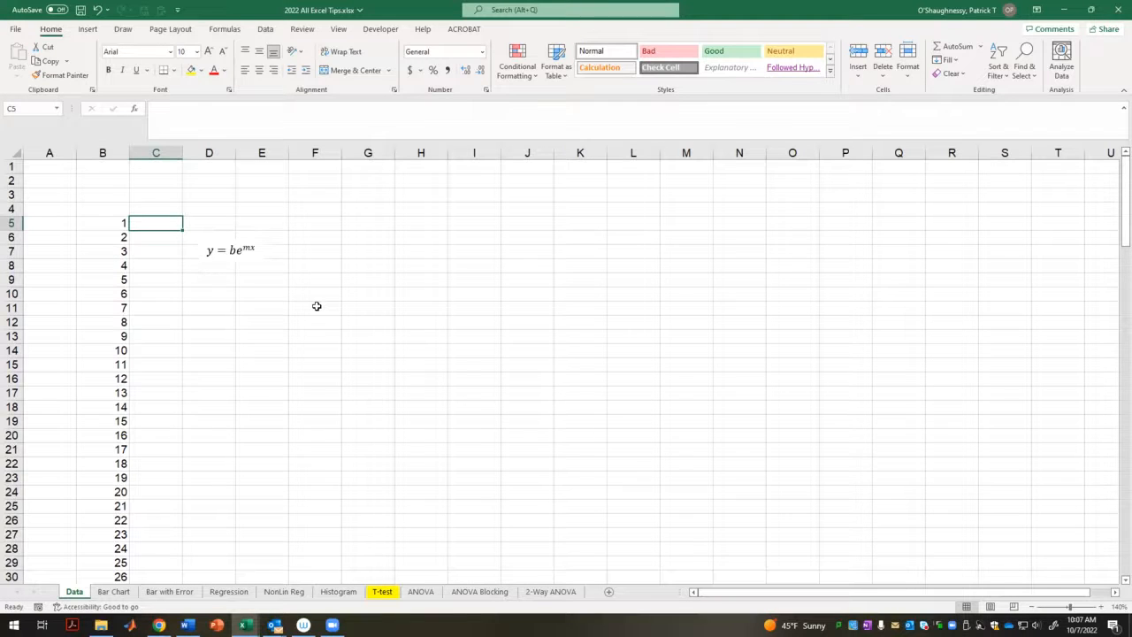
text(=)
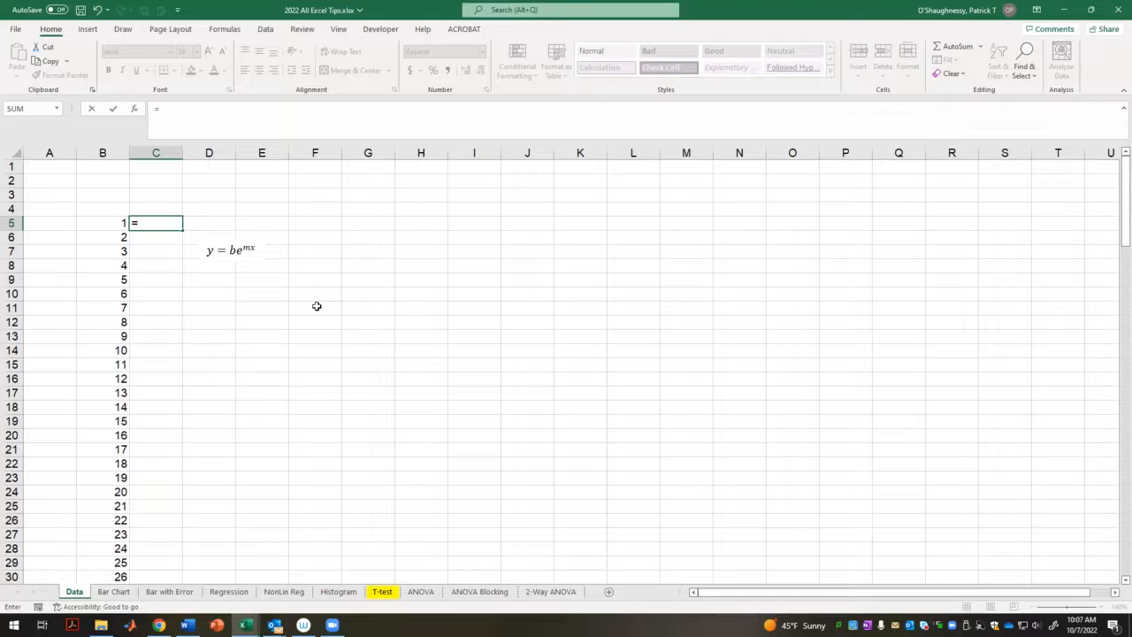
text(2.5*)
text(exp)
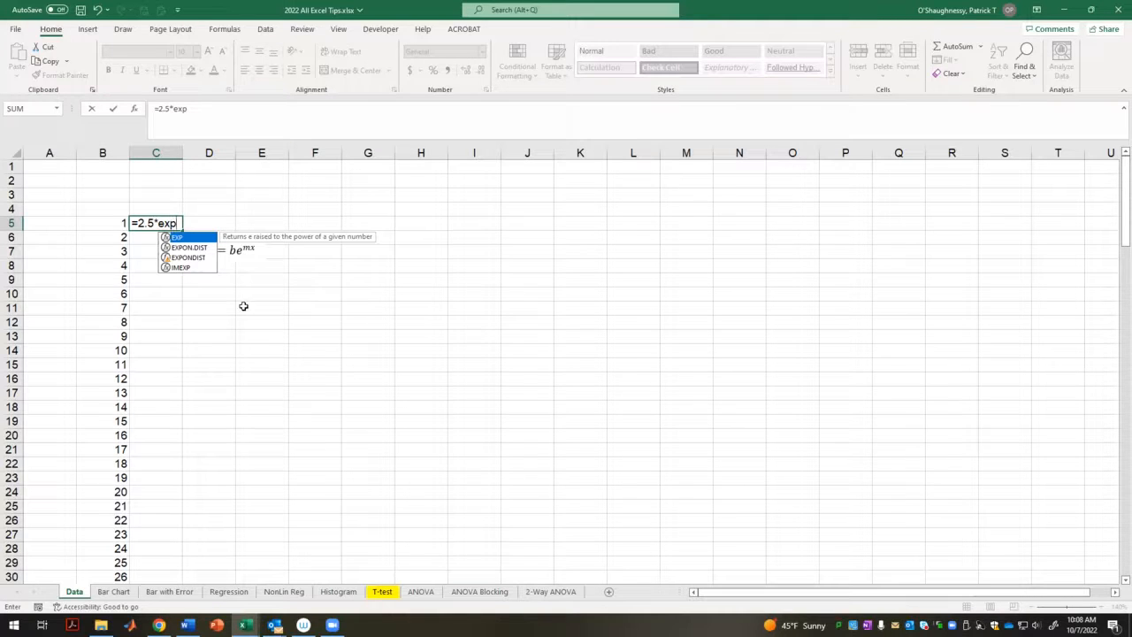
double_click(181, 240)
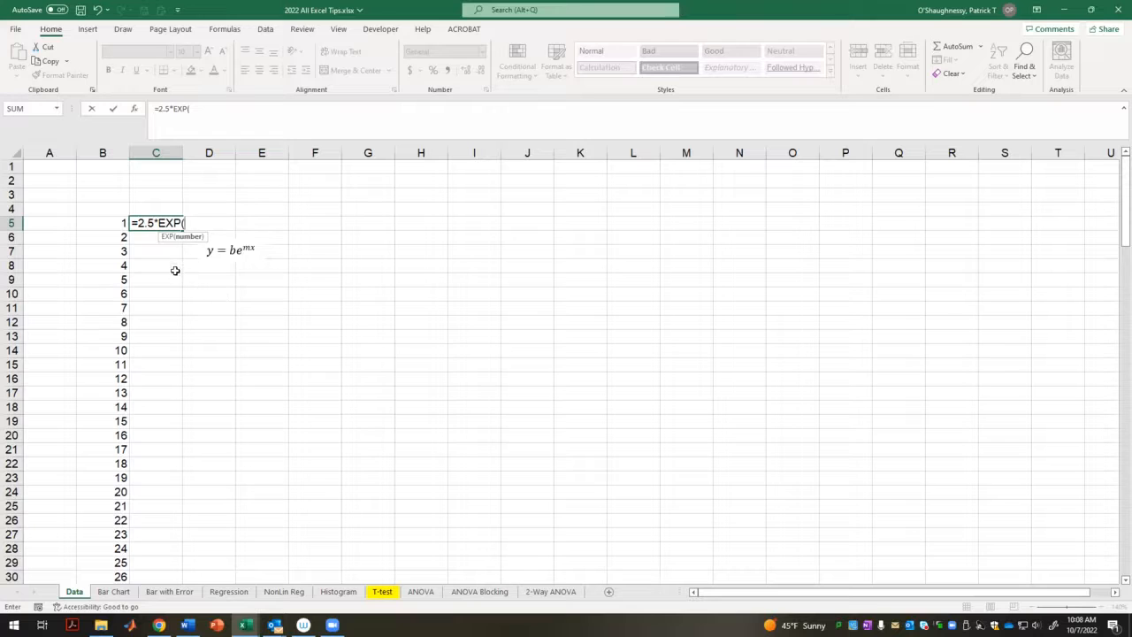
click(113, 223)
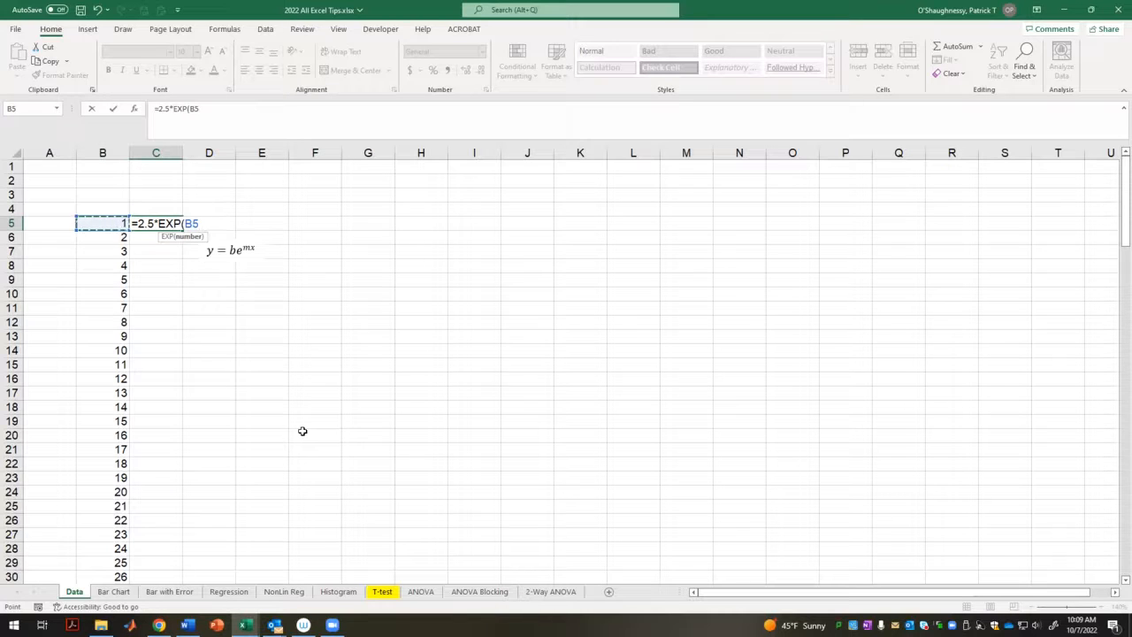
text())
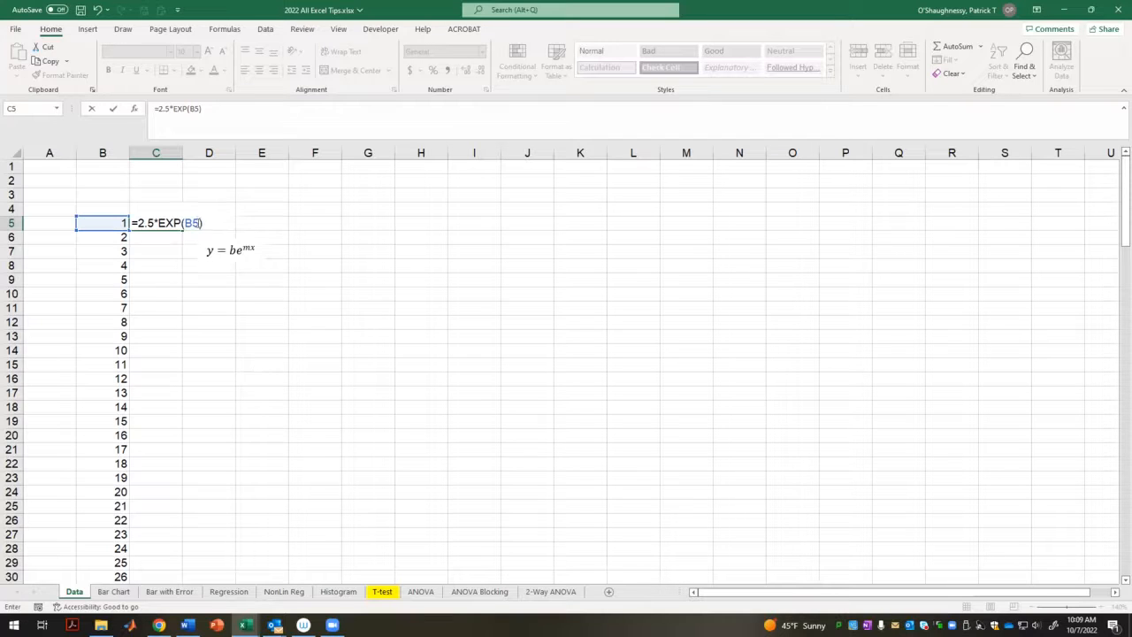
- Insert the exponent multiplier 0.5* before B5 so the formula reads =2.5*EXP(0.5*B5), and commit it
click(185, 223)
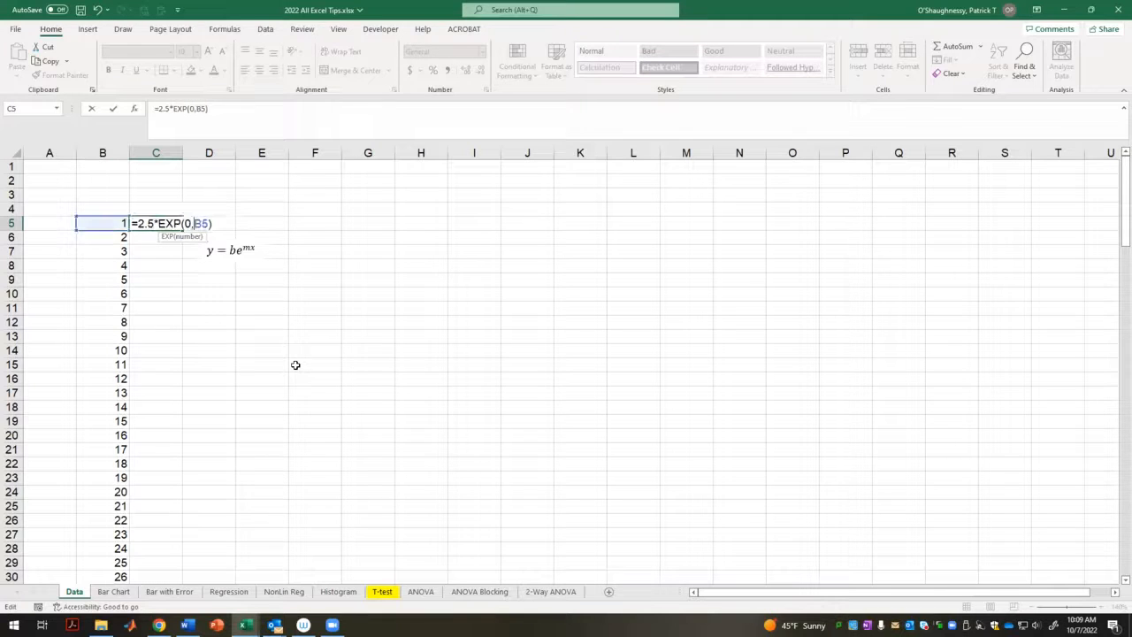
text(0.5)
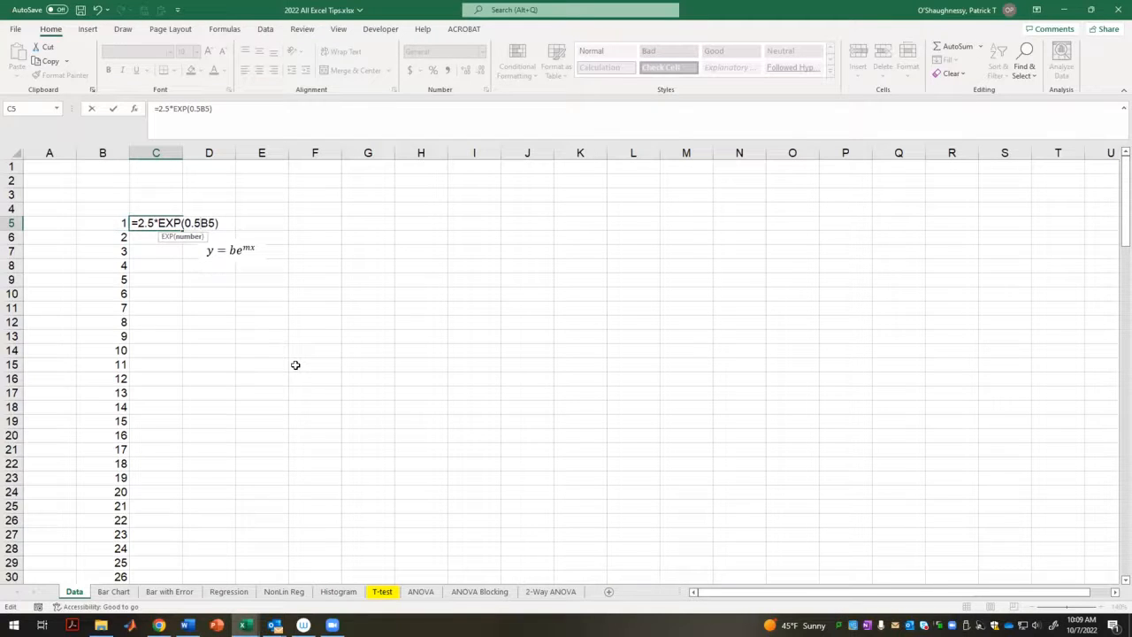
text(*)
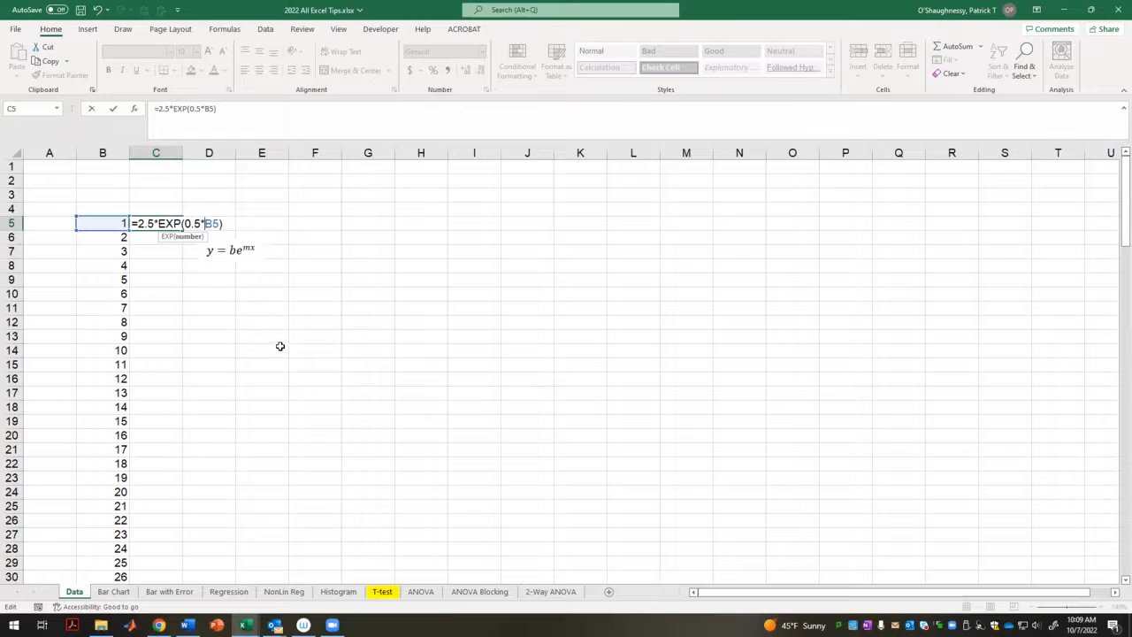
key(Return)
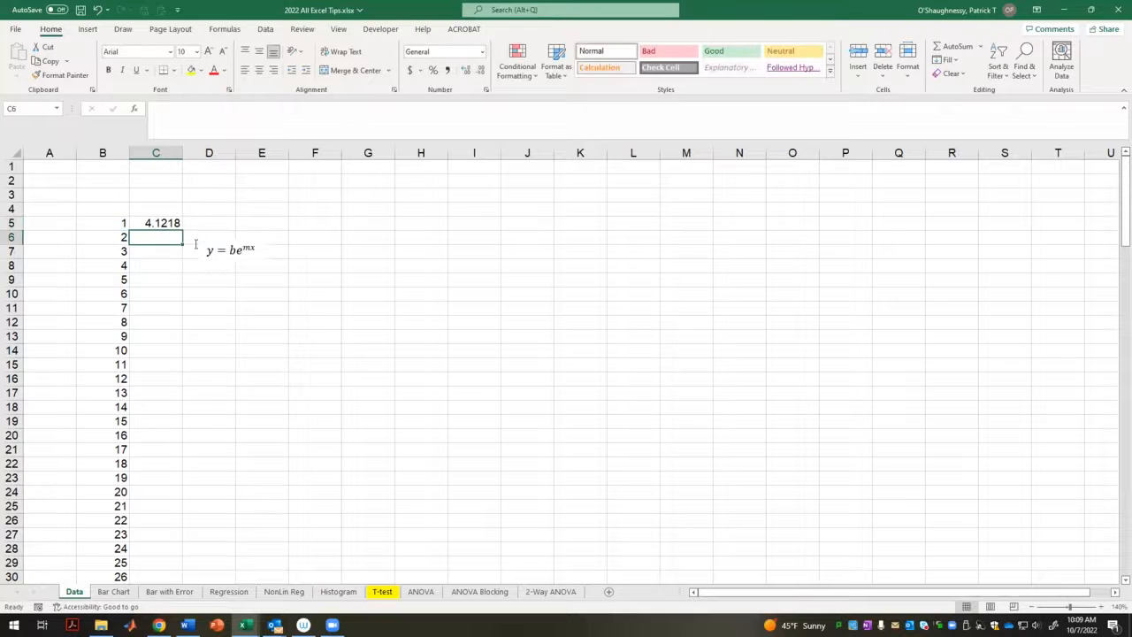
- Fill the C5 formula down column C to the last row of the column B series, and check the end of the range
click(150, 223)
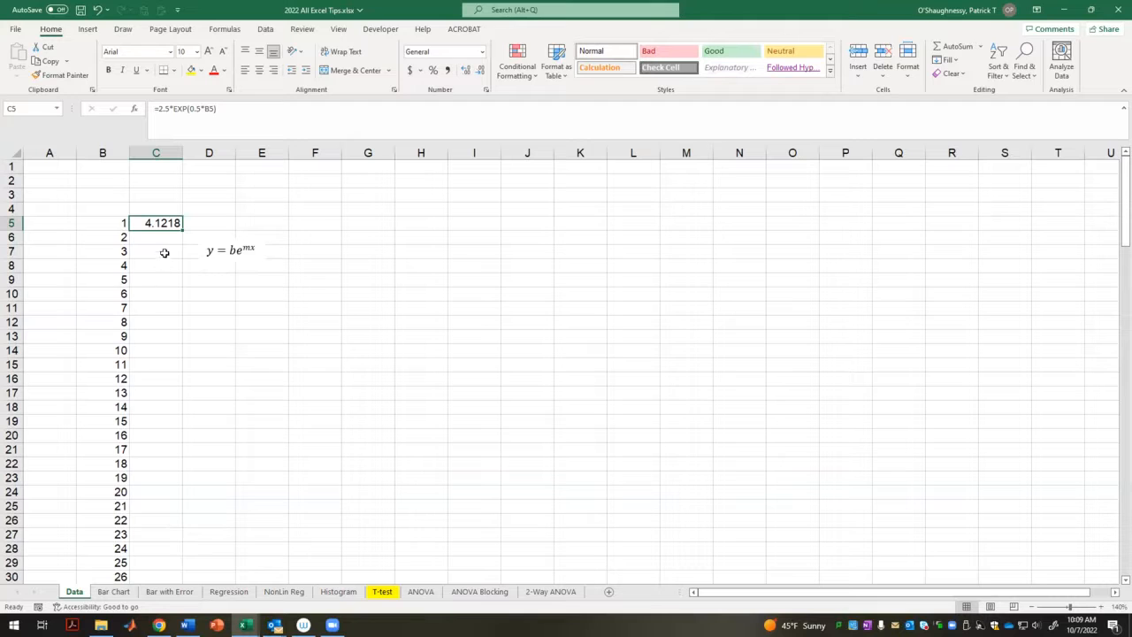
click(49, 76)
double_click(183, 228)
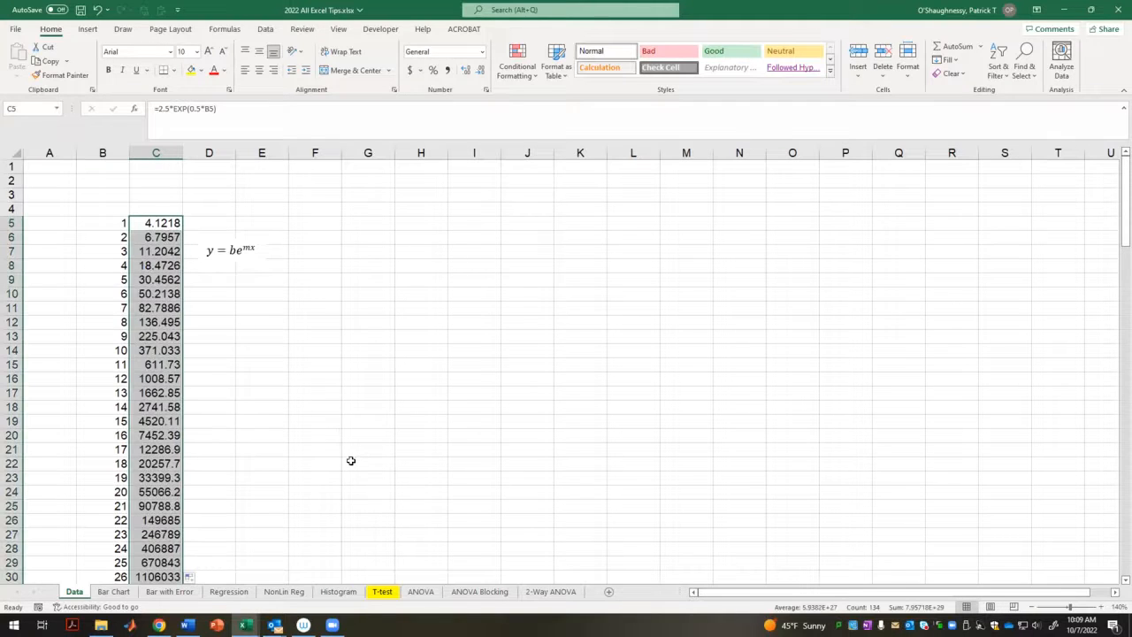
drag(1121, 210, 1052, 520)
scroll(633, 455, down, 8)
scroll(171, 246, up, 2)
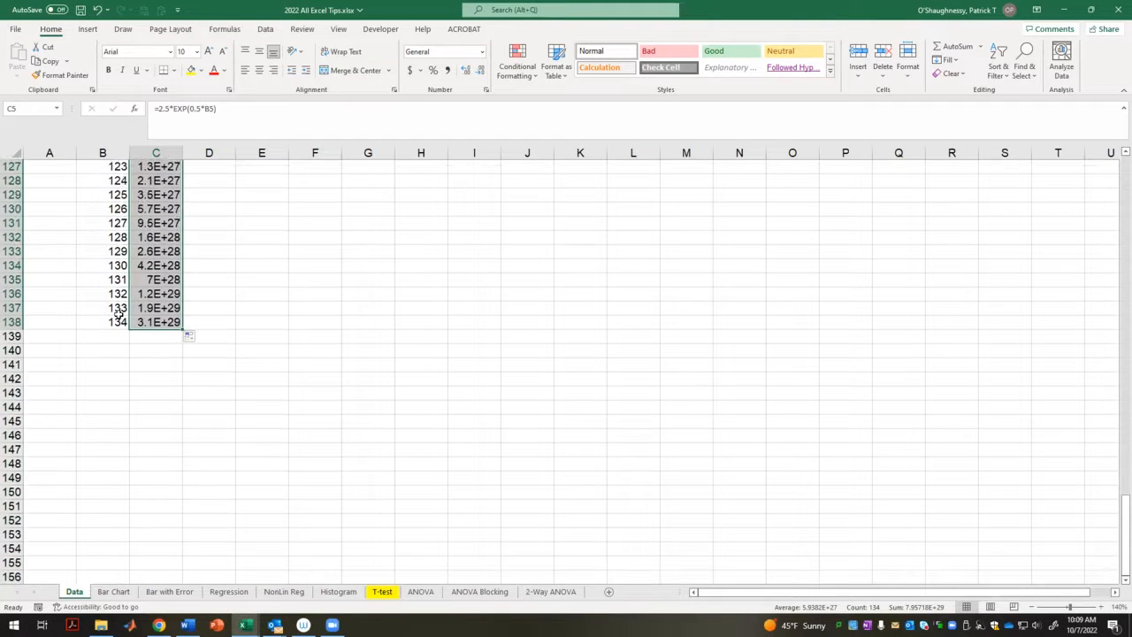
drag(1120, 521, 1116, 182)
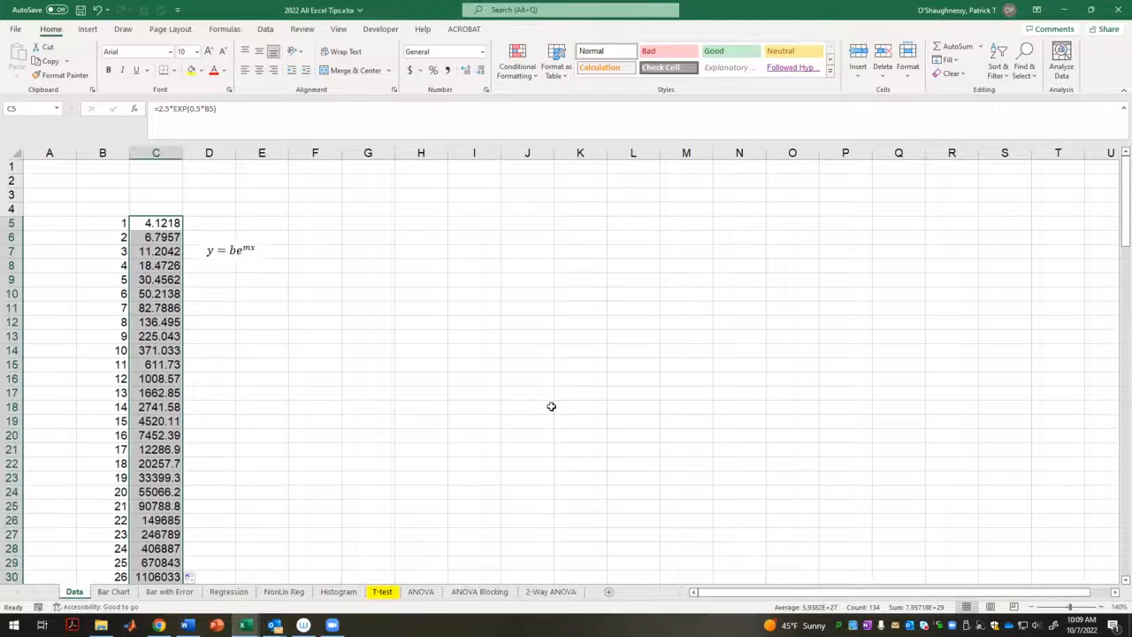
- Clear the data in columns B and C from row 15 down, and move the equation text box to columns G and H around row 4
scroll(436, 440, down, 1)
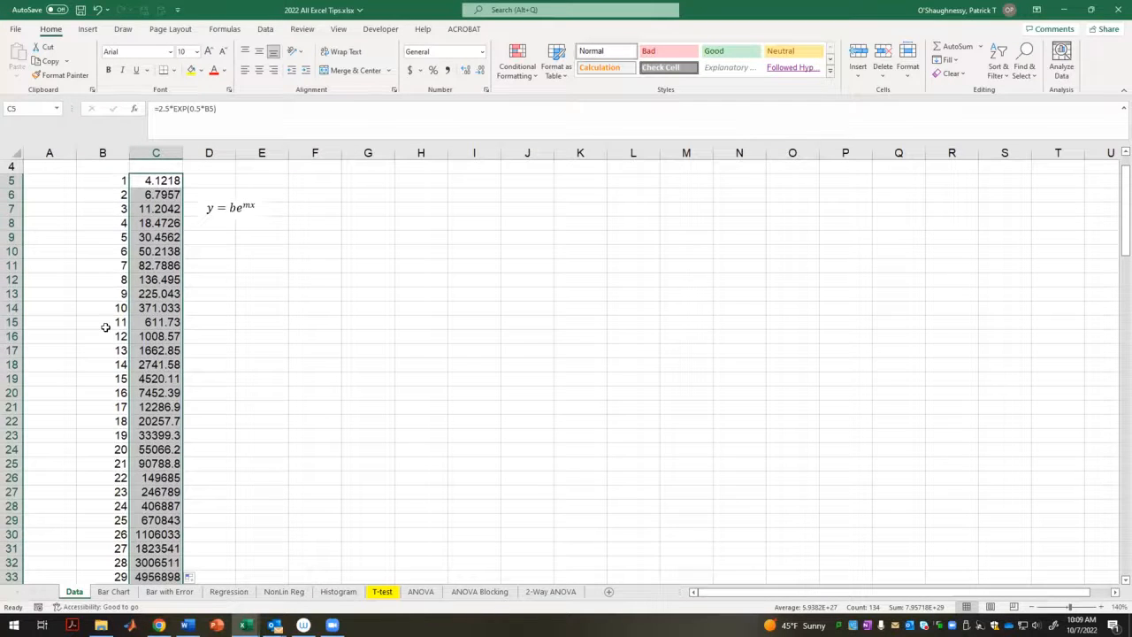
click(104, 324)
drag(126, 369, 235, 574)
key(Delete)
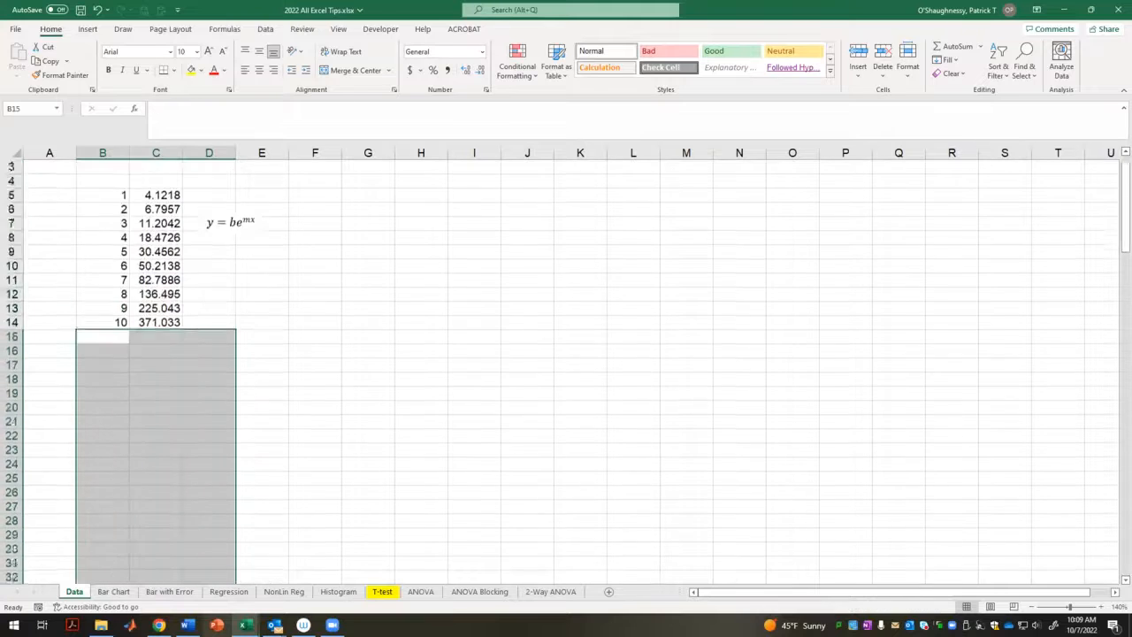
click(200, 247)
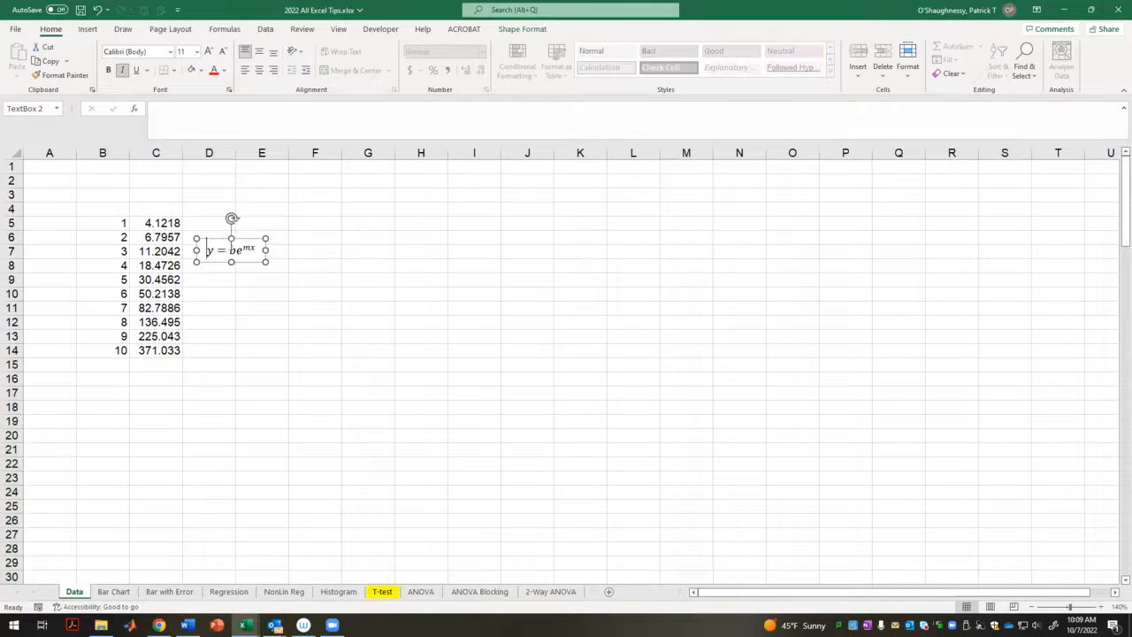
drag(226, 238, 388, 204)
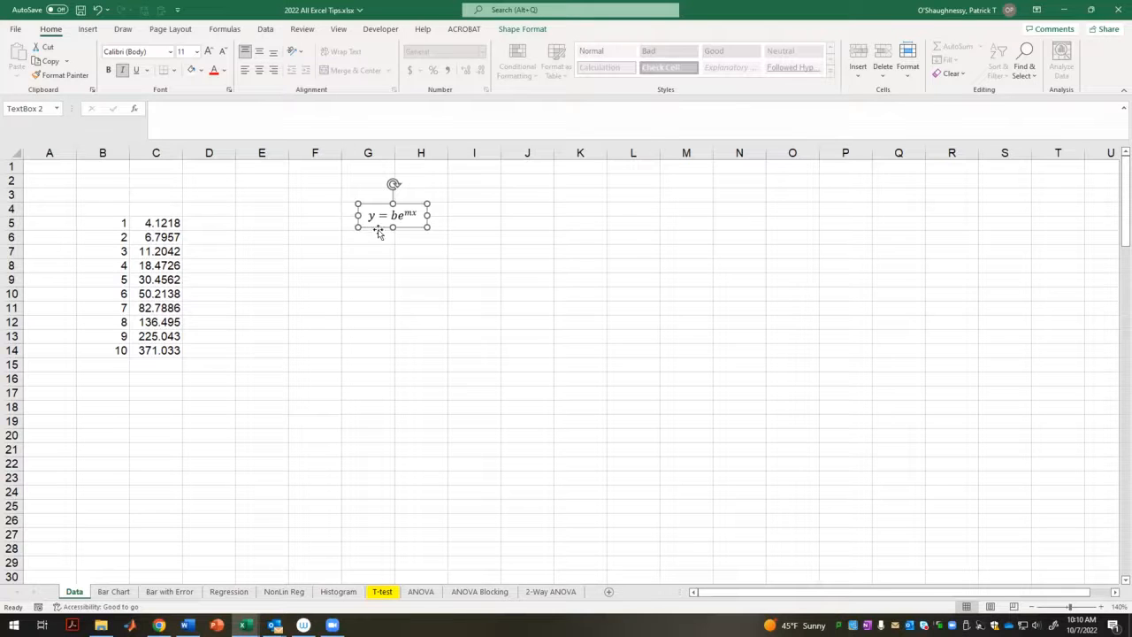
click(157, 222)
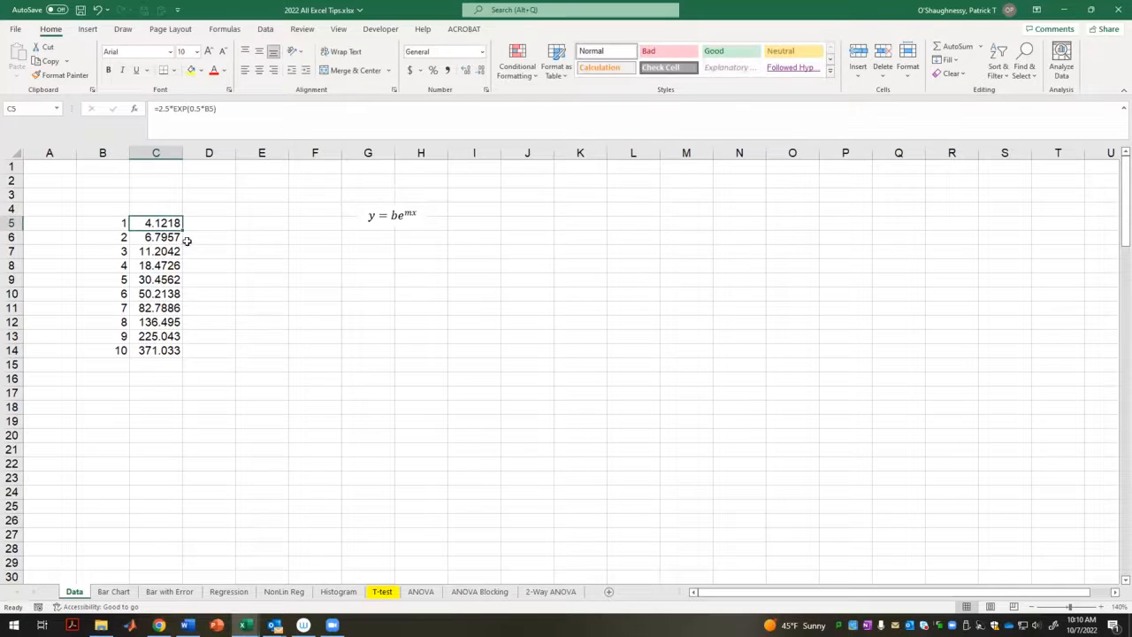
double_click(163, 107)
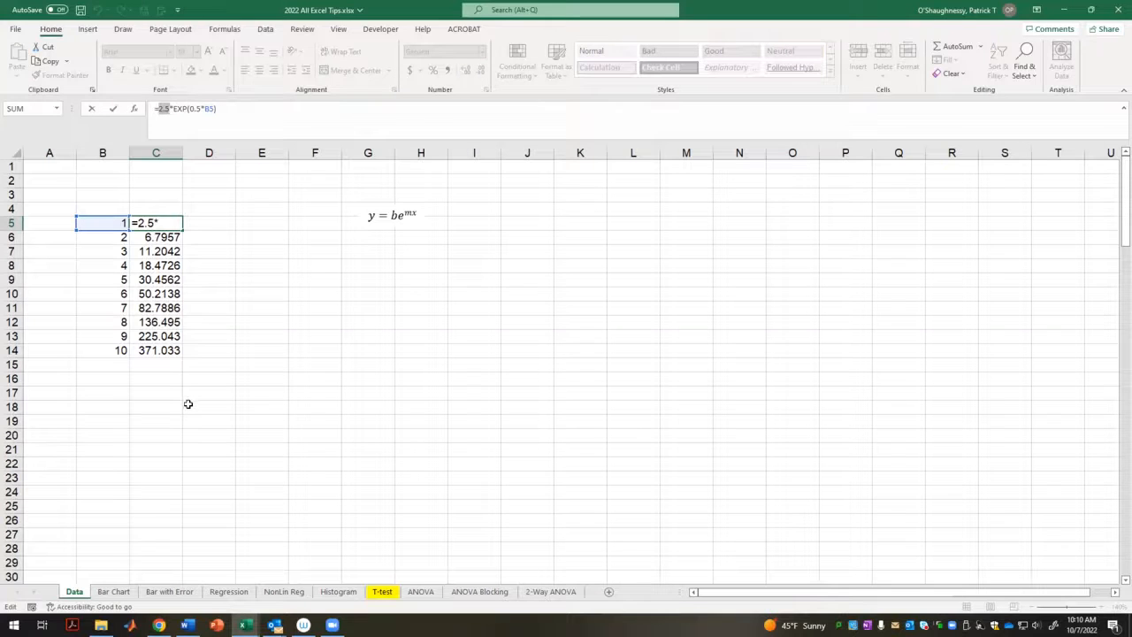
key(Escape)
- Enter the coefficient 2.5 in cell C3 above the calculated values
click(159, 191)
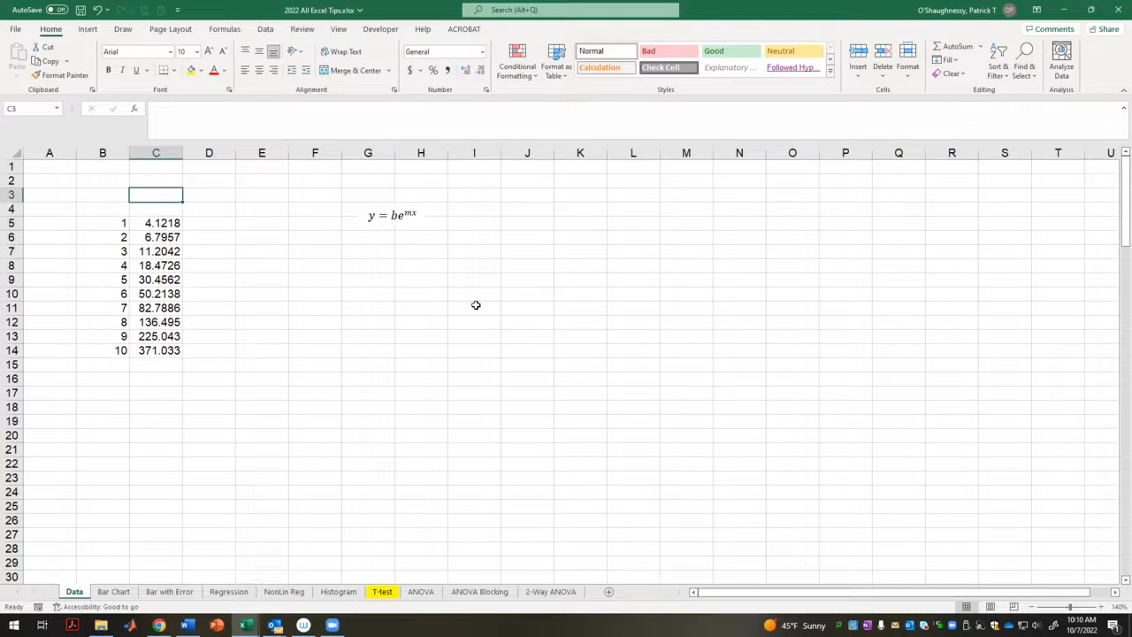
text(2.5)
key(Return)
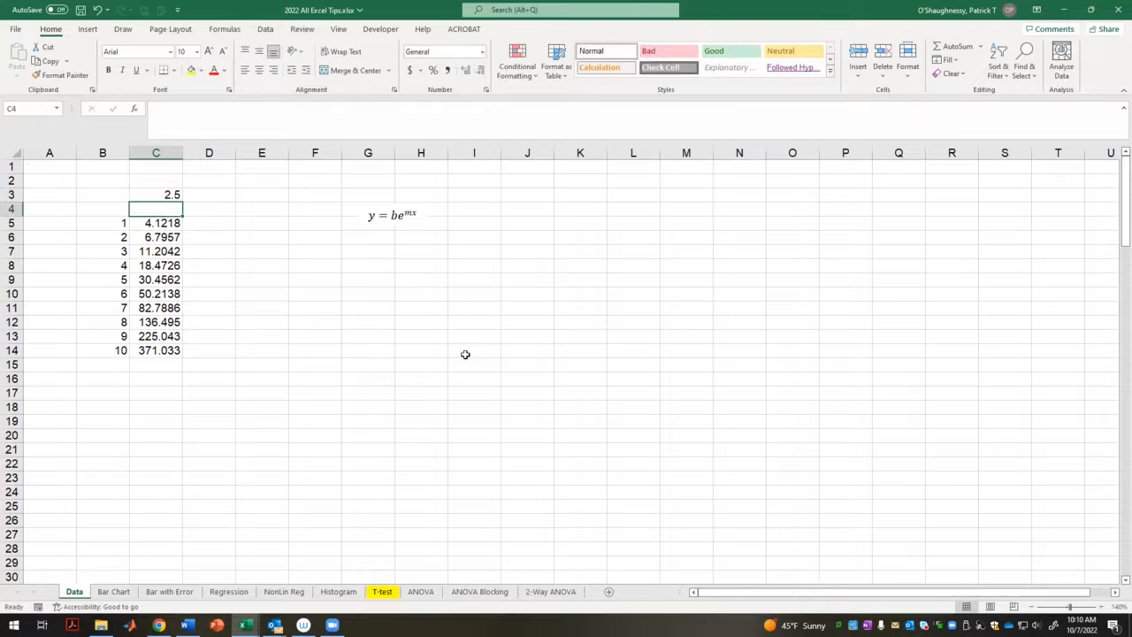
- Replace the constant 2.5 in the C5 formula with a reference to C3, giving =C3*EXP(0.5*B5), and reselect C5
click(177, 223)
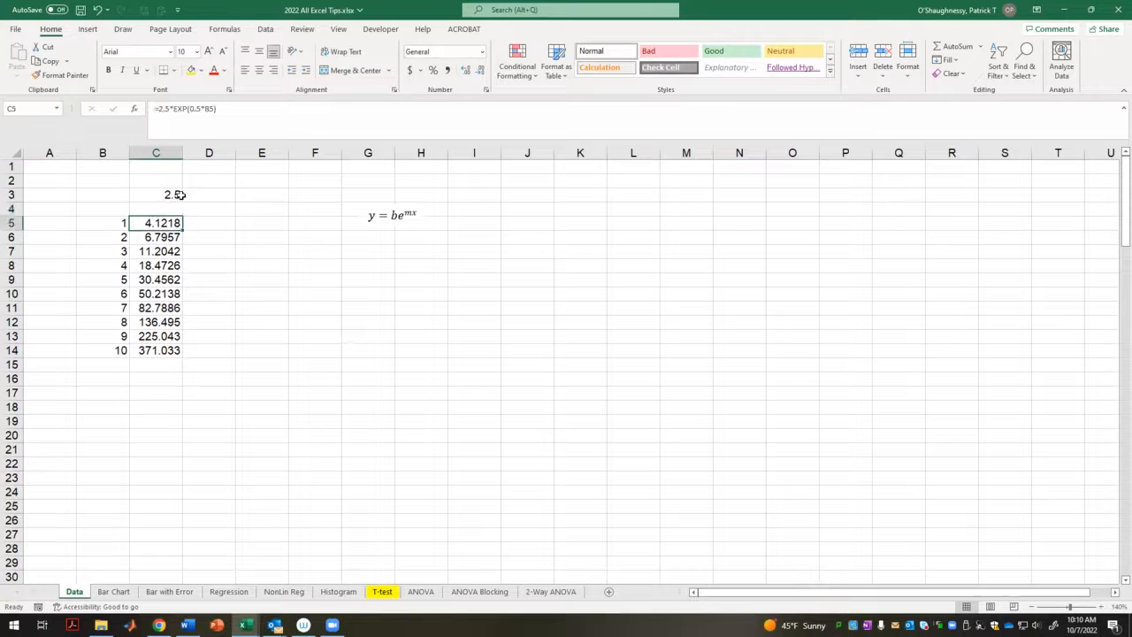
click(158, 108)
drag(157, 108, 167, 108)
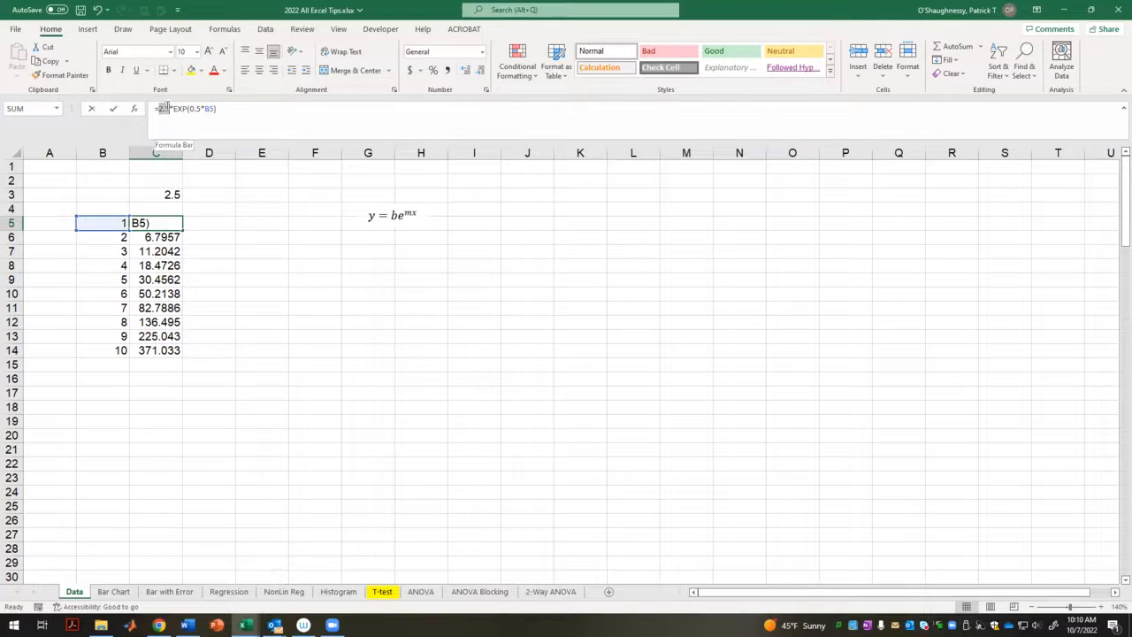
click(168, 195)
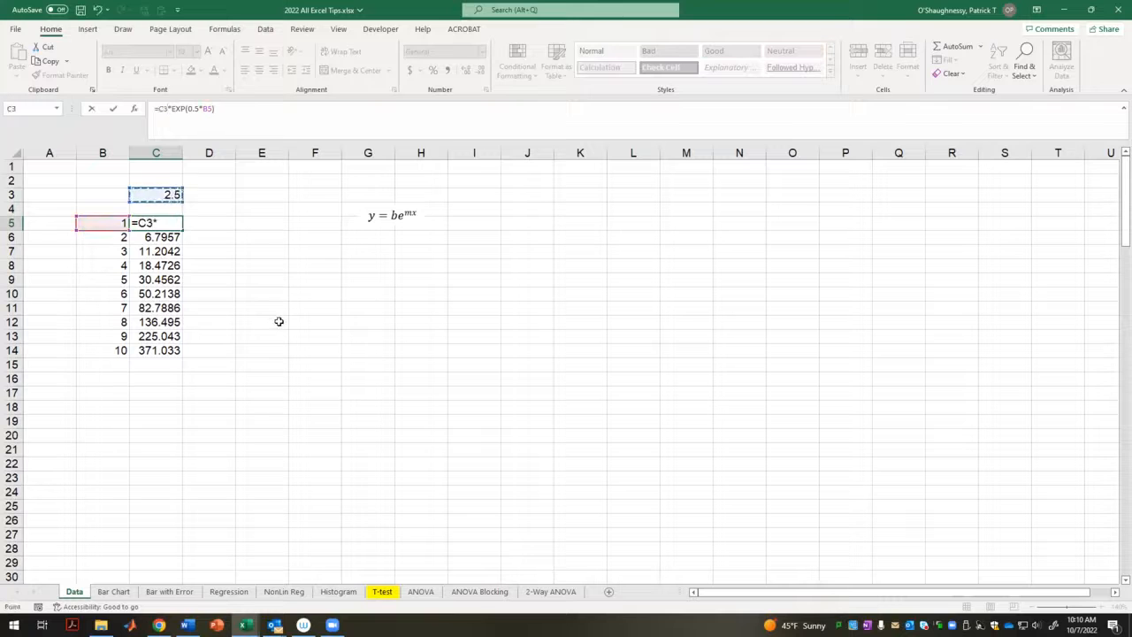
key(Return)
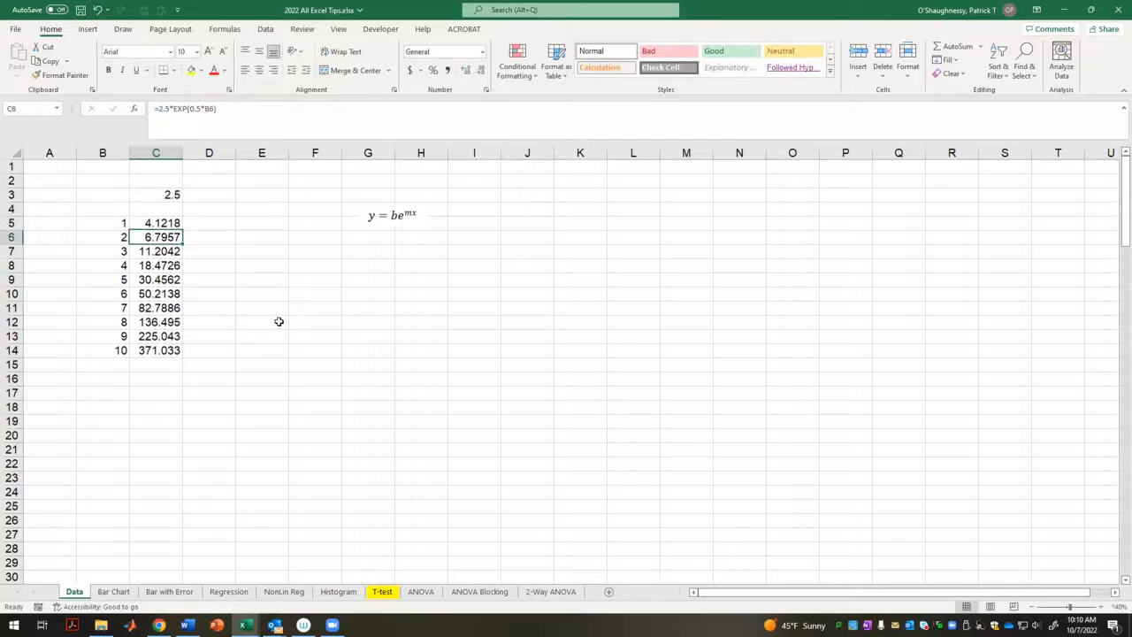
click(149, 219)
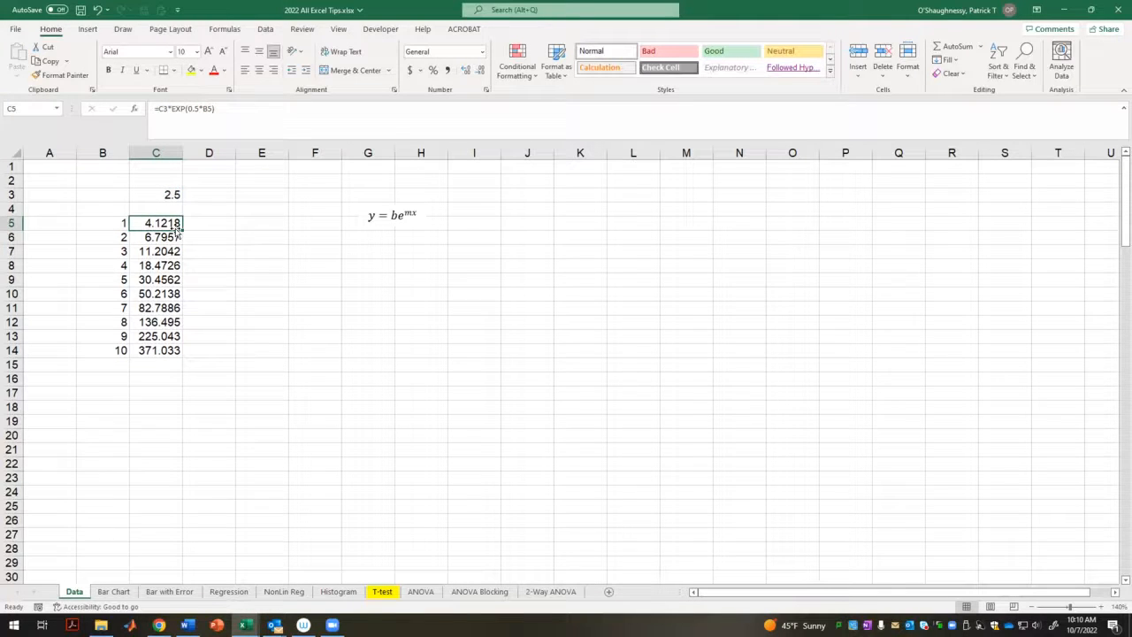
- Fill the C5 formula down to C14 and inspect the cells that C5 references
double_click(181, 230)
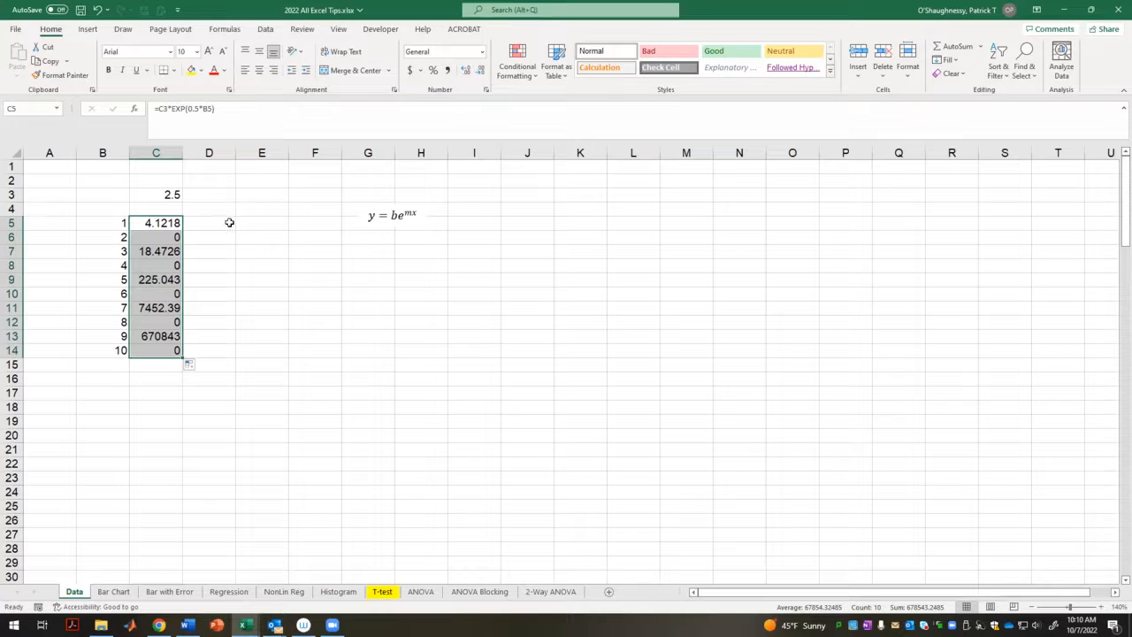
click(149, 225)
click(193, 108)
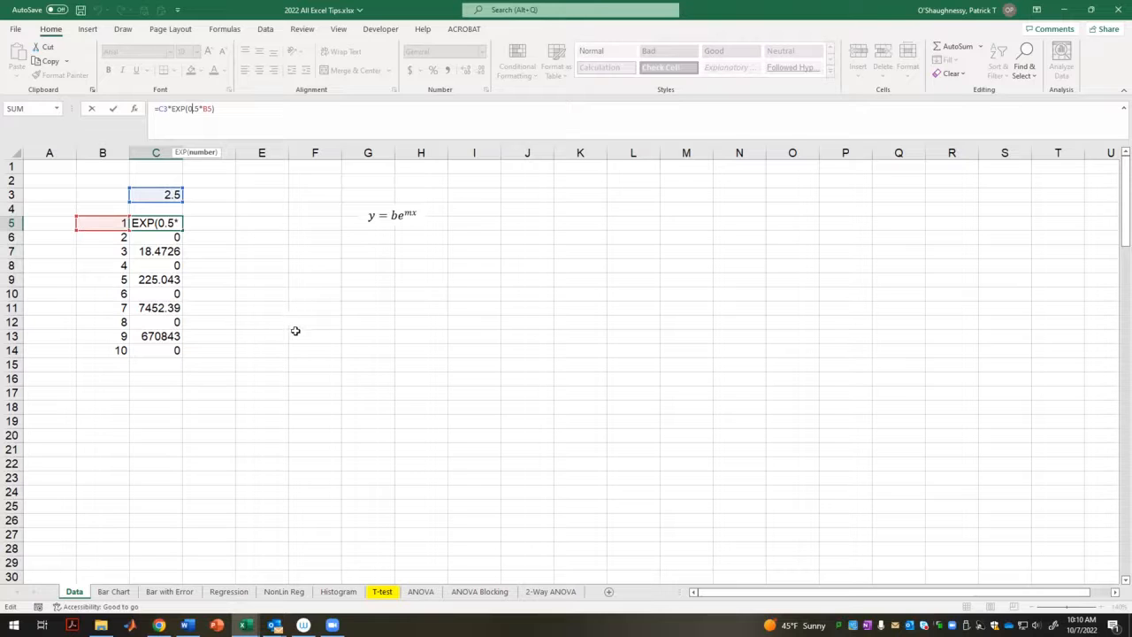
key(ctrl+Return)
- Examine the cell references in the filled formulas of C6 and C9
click(179, 236)
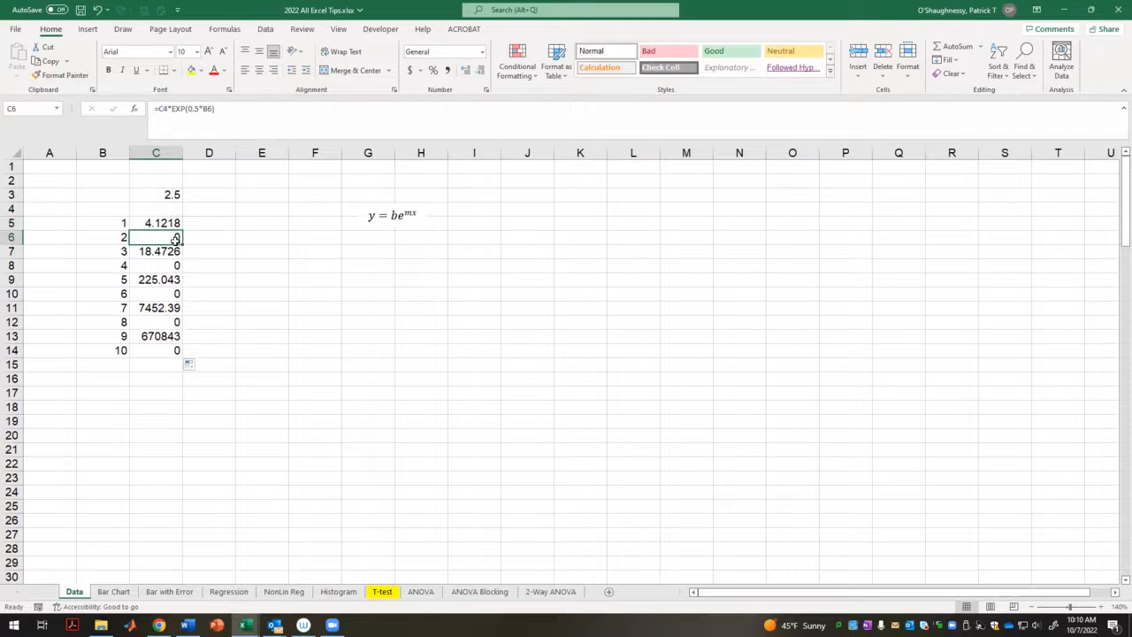
click(193, 108)
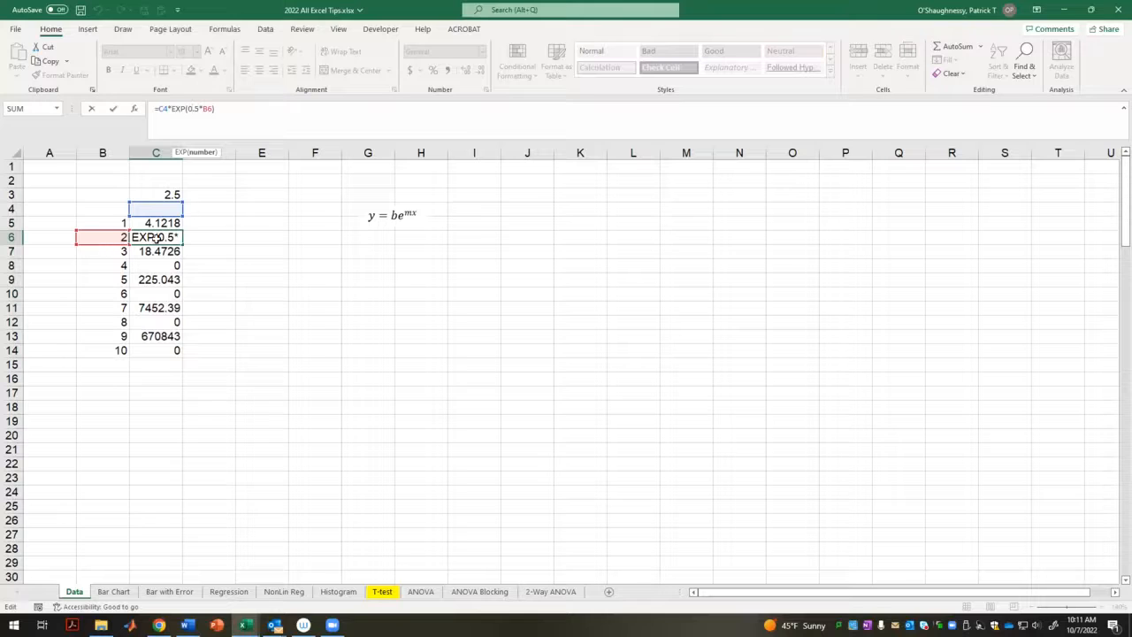
key(Escape)
click(168, 279)
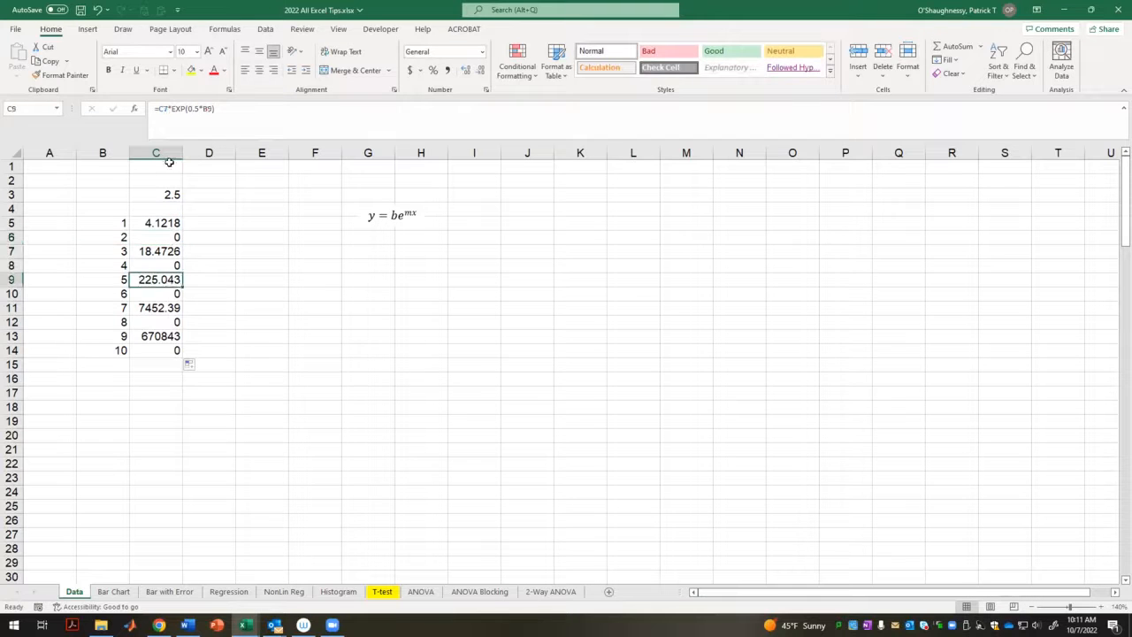
double_click(181, 107)
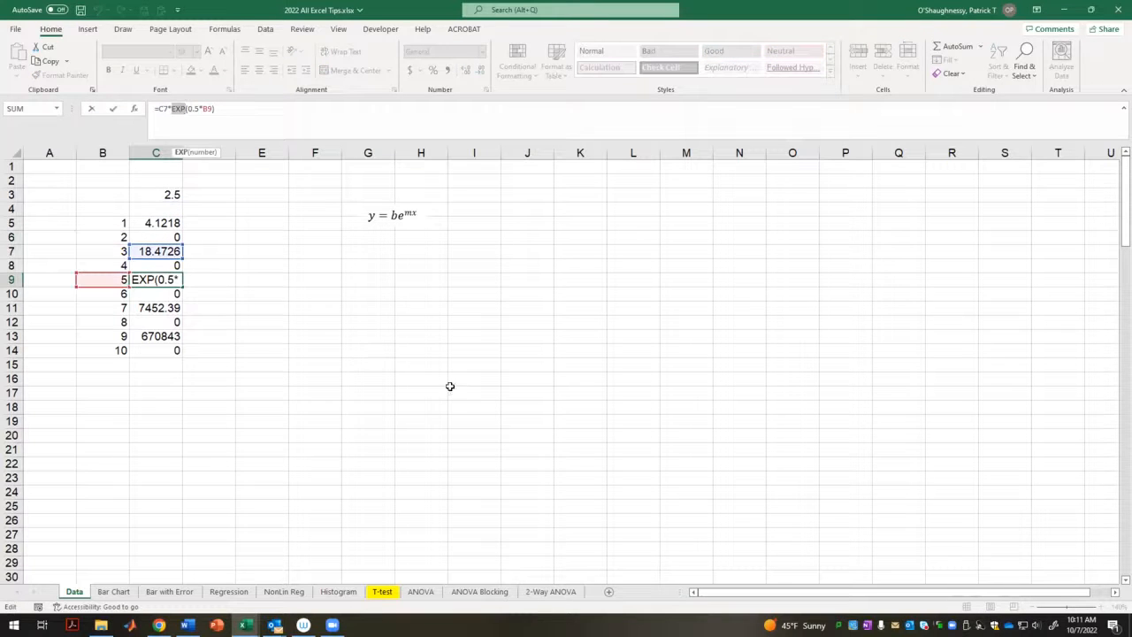
key(Escape)
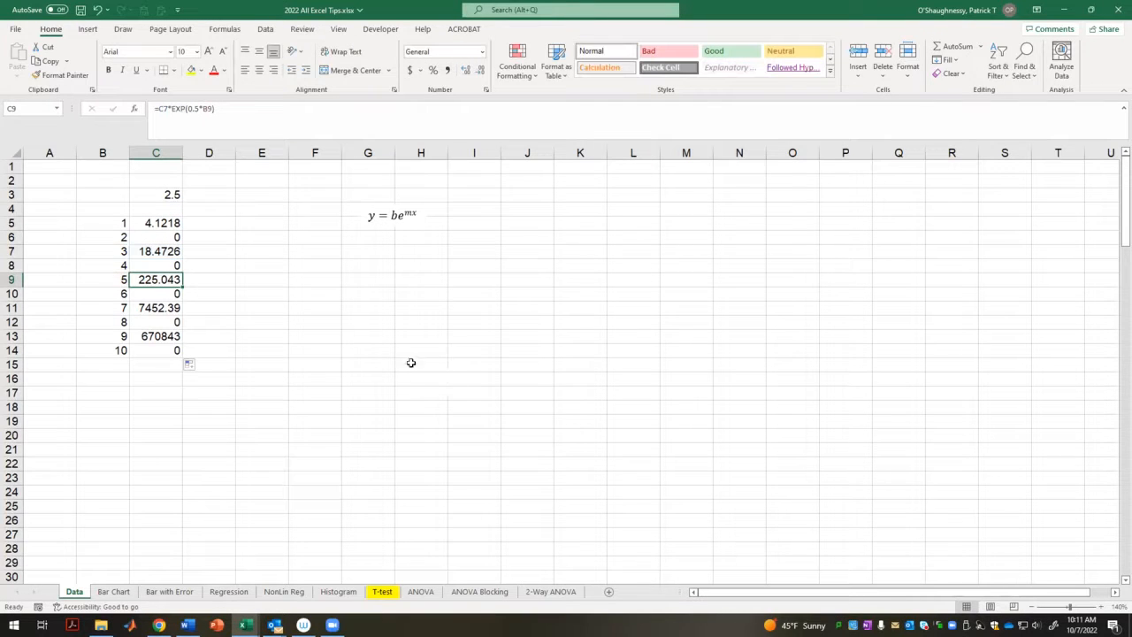
- Make the C3 reference in the C5 formula absolute, giving =$C$3*EXP(0.5*B5)
click(143, 223)
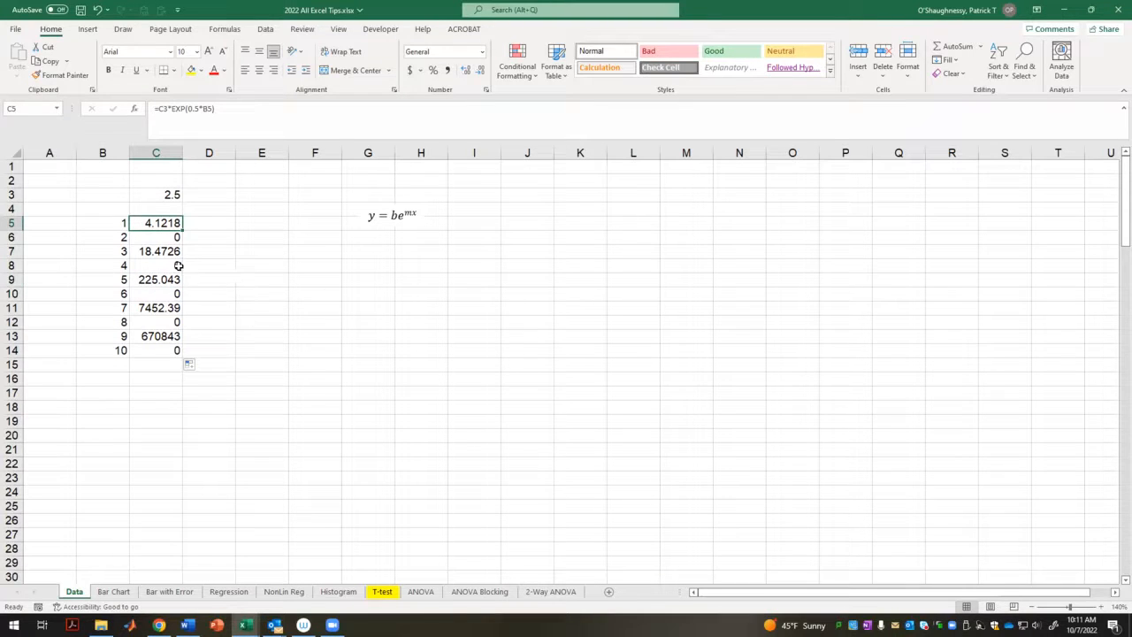
click(160, 108)
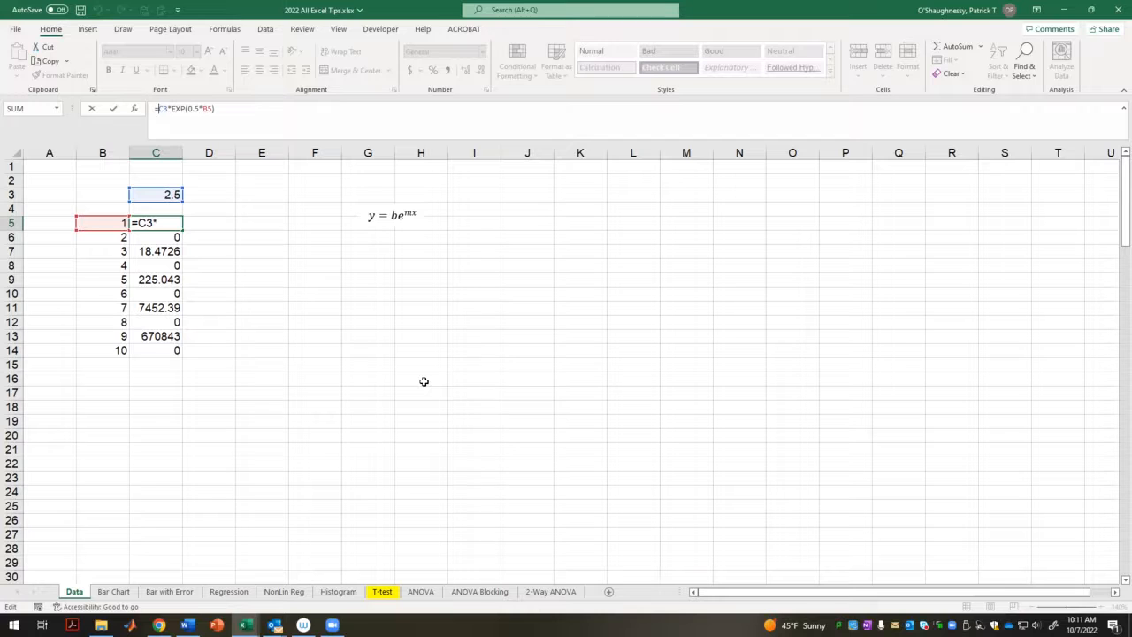
text($)
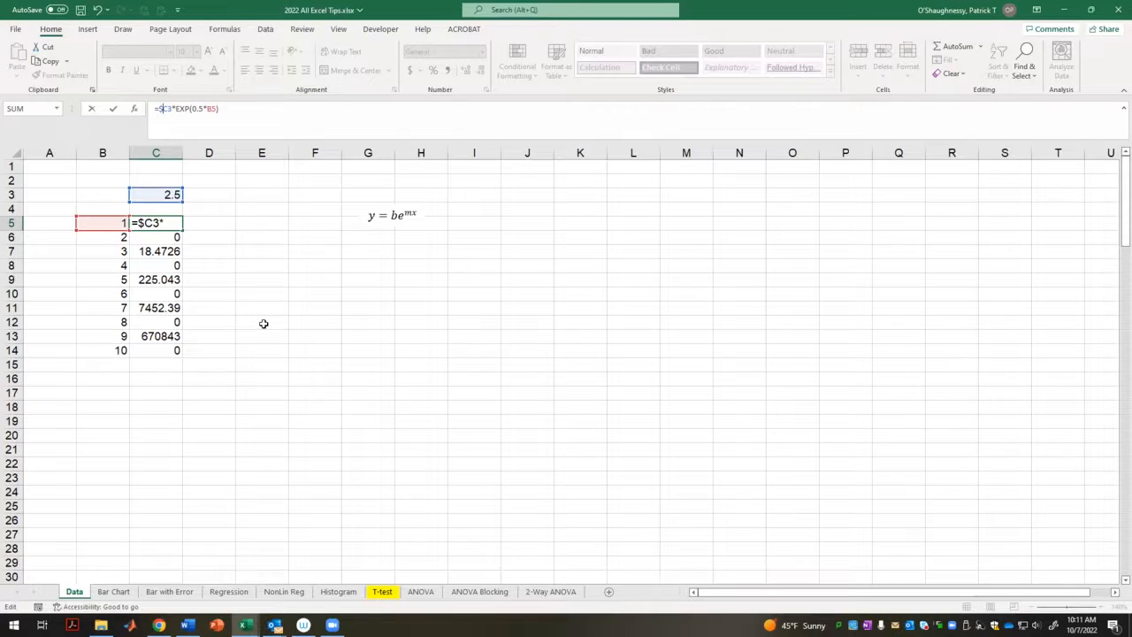
text($)
key(Return)
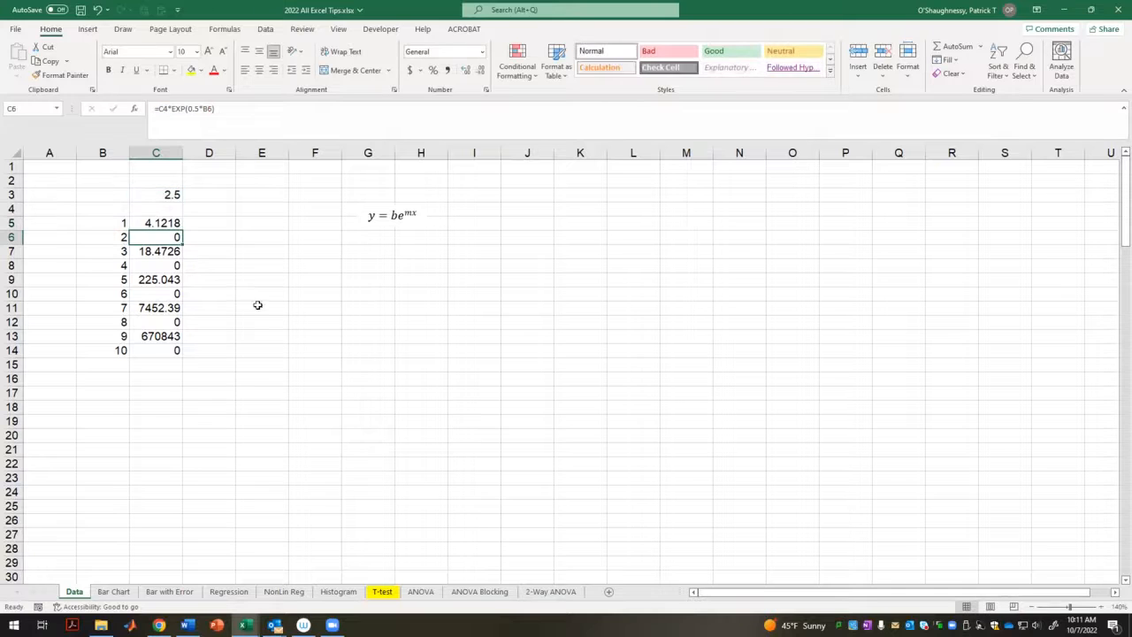
- Fill the C5 formula with the absolute reference down to C14, and check the references in C12
click(164, 223)
double_click(182, 230)
click(249, 347)
click(164, 322)
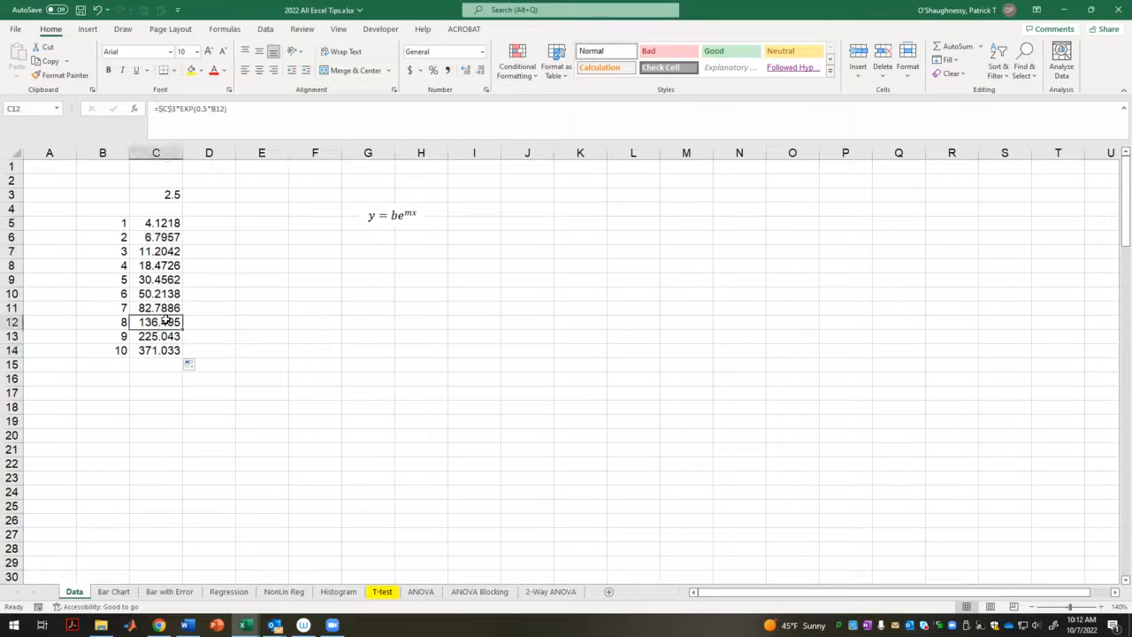
click(192, 107)
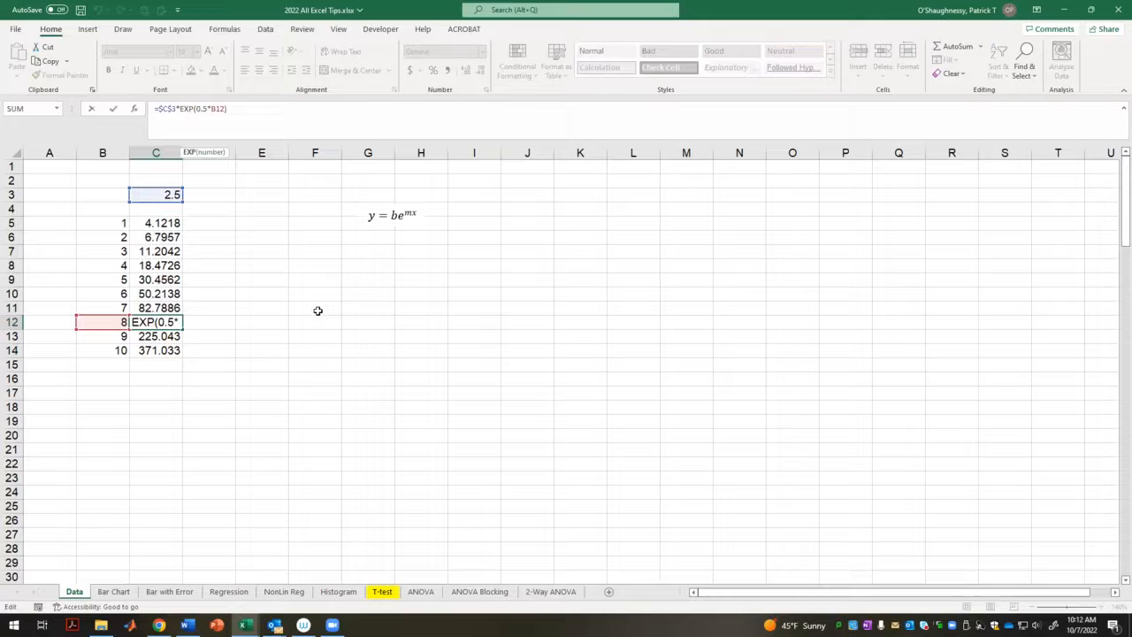
key(ctrl+Return)
- Change the coefficient in C3 to 3 and then to 4 to recalculate the column C values
click(164, 196)
text(3)
key(Return)
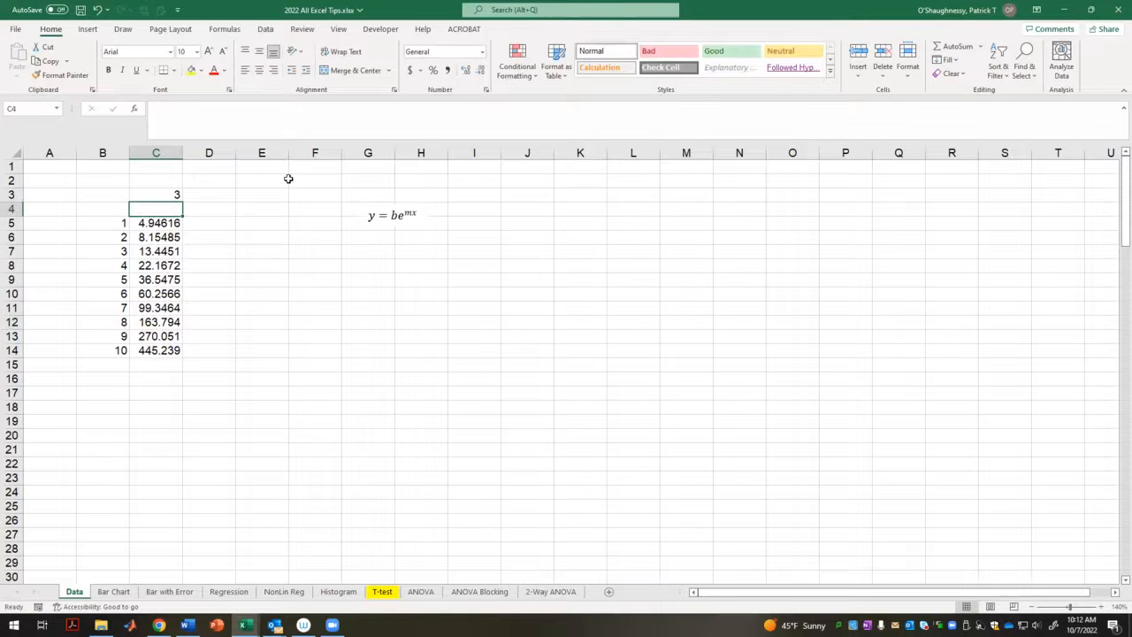
click(151, 199)
text(4)
key(Return)
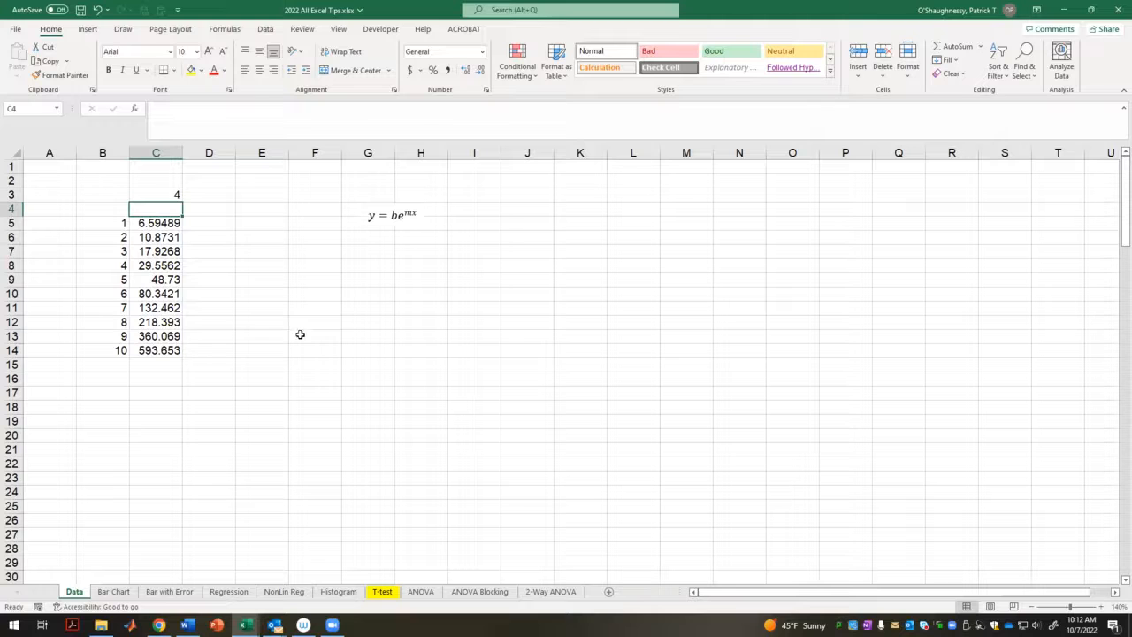
- Examine the 0.5 exponent constant in the C5 formula without changing it
click(168, 222)
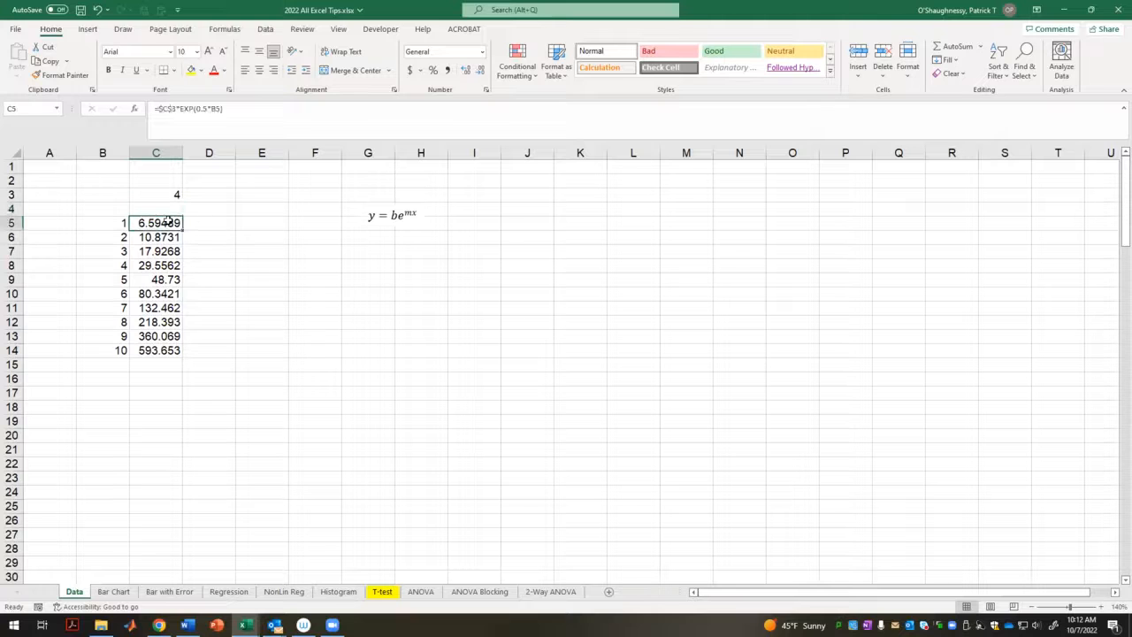
double_click(198, 109)
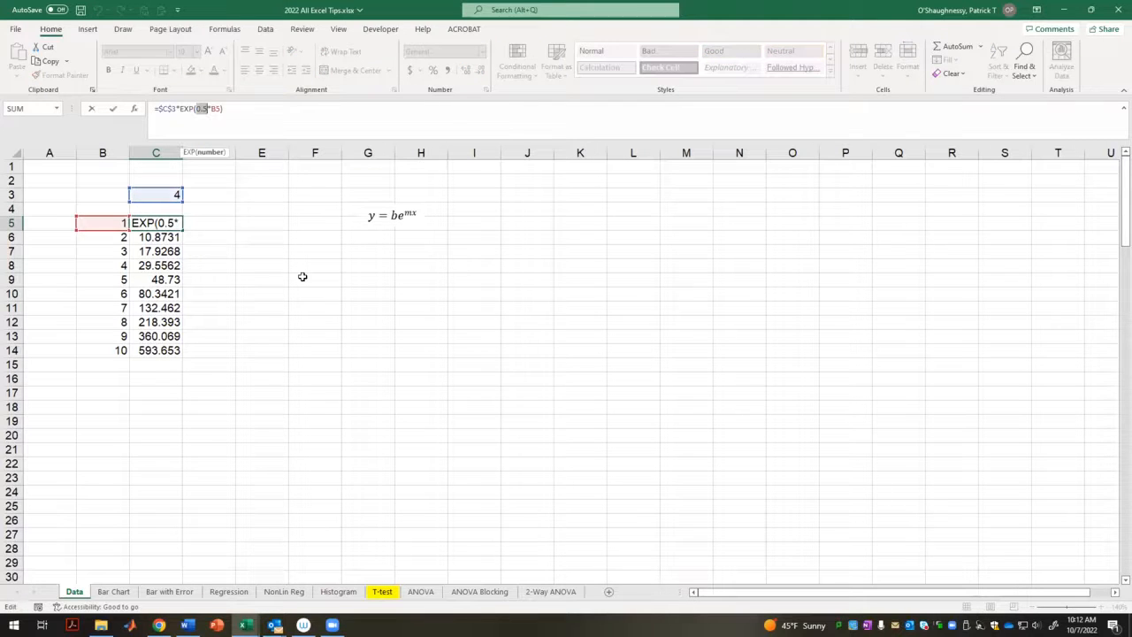
key(Escape)
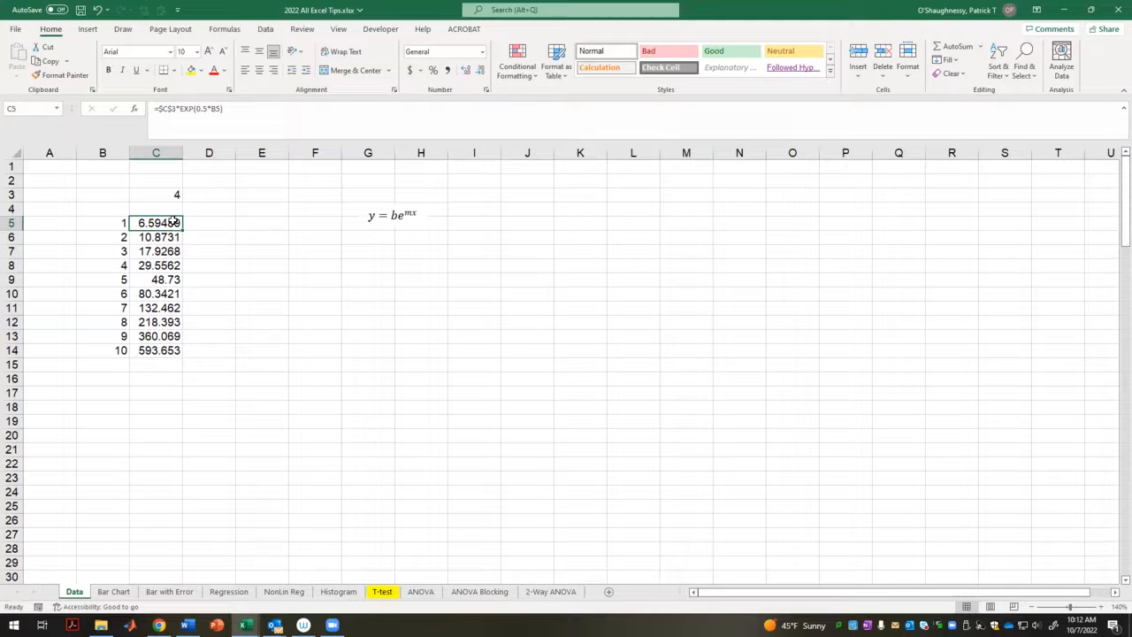
- Cycle the C3 reference in the C5 formula through its relative, mixed and absolute forms, ending on $C$3
click(165, 108)
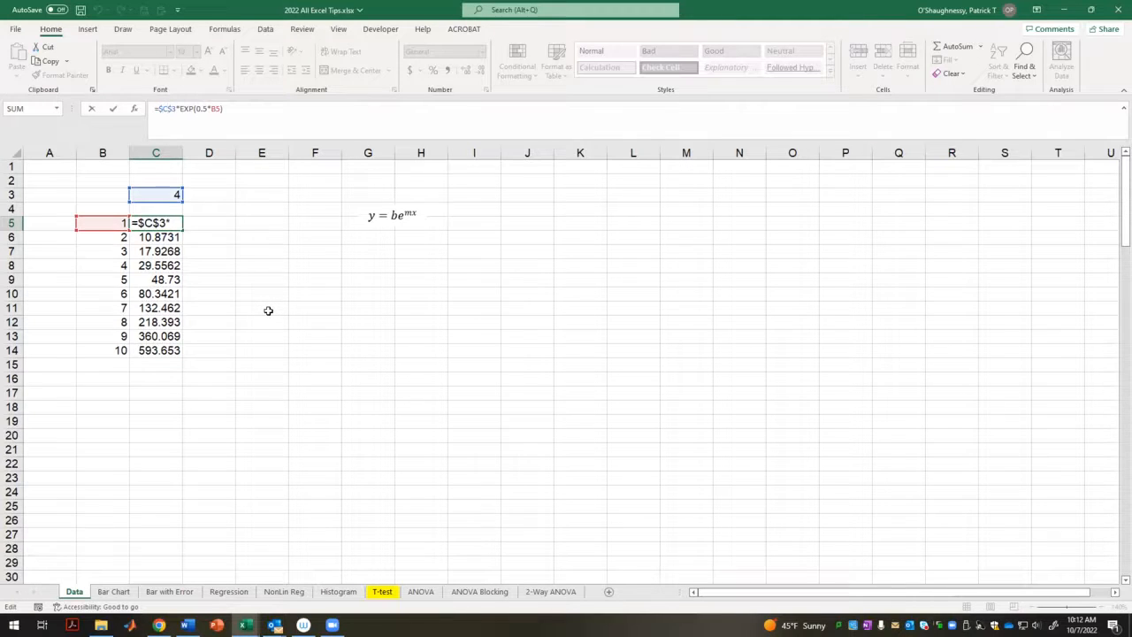
key(F4)
key(F4)
key(F4)
key(F4)
key(F4)
key(F4)
key(F4)
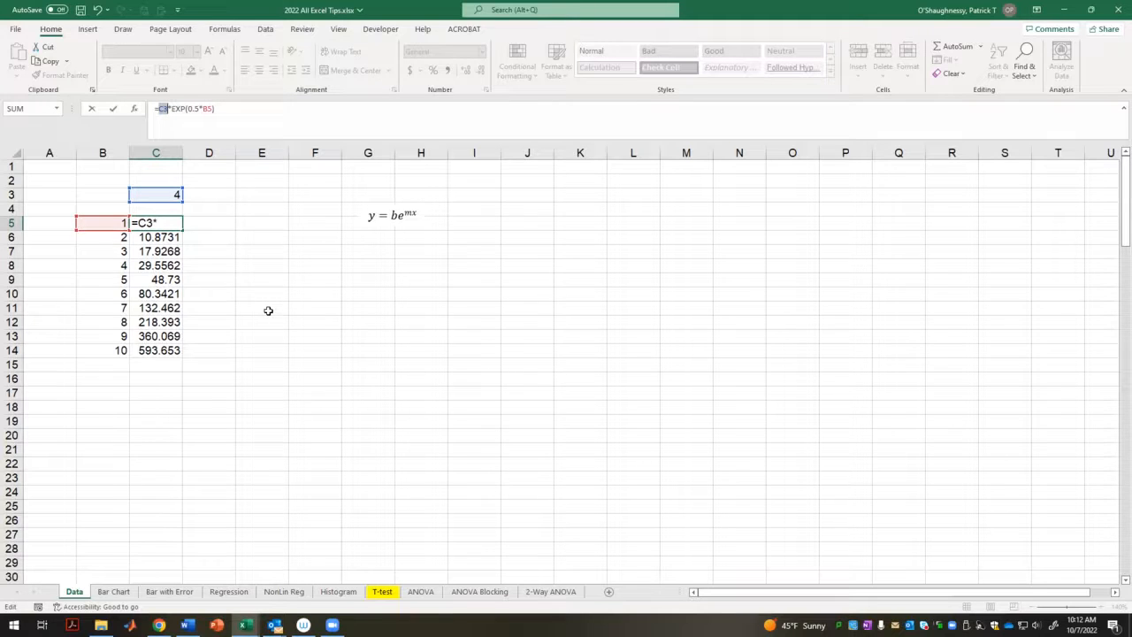
key(F4)
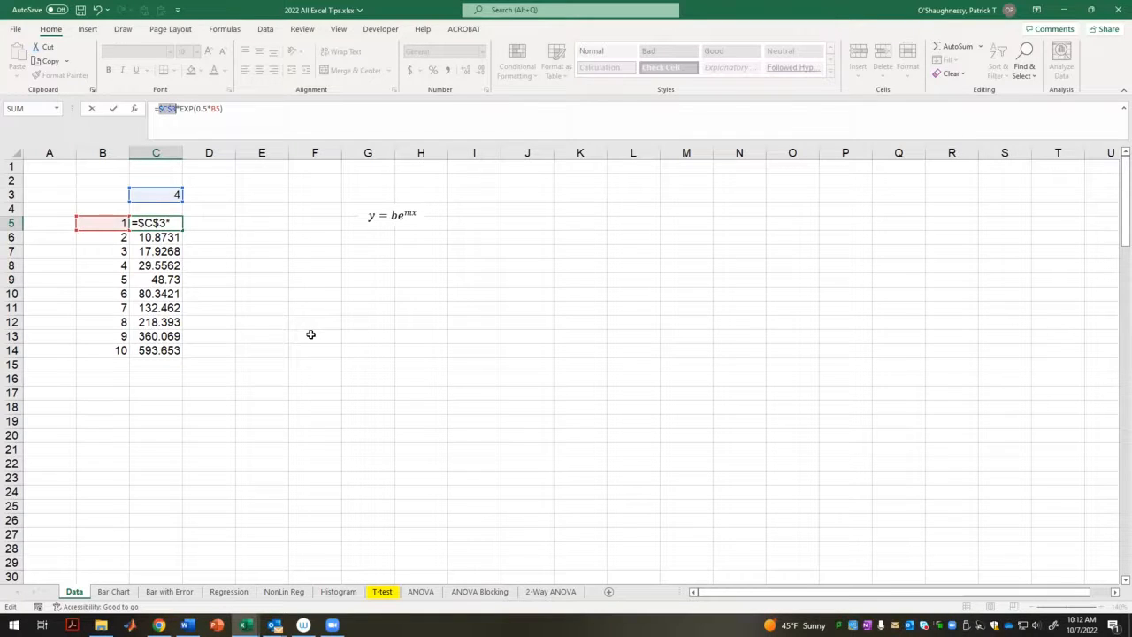
key(Return)
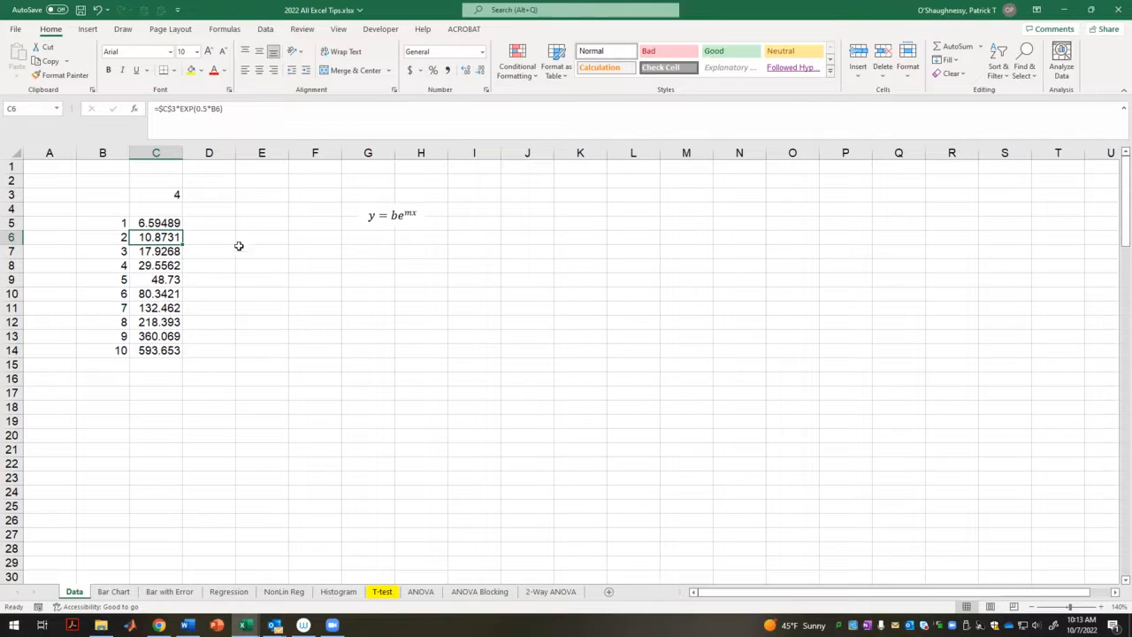
- Enter 5 in D3 and extend the coefficient series from C3 across to F3, giving 4 through 7
click(188, 191)
text(5)
key(Return)
drag(163, 192, 323, 196)
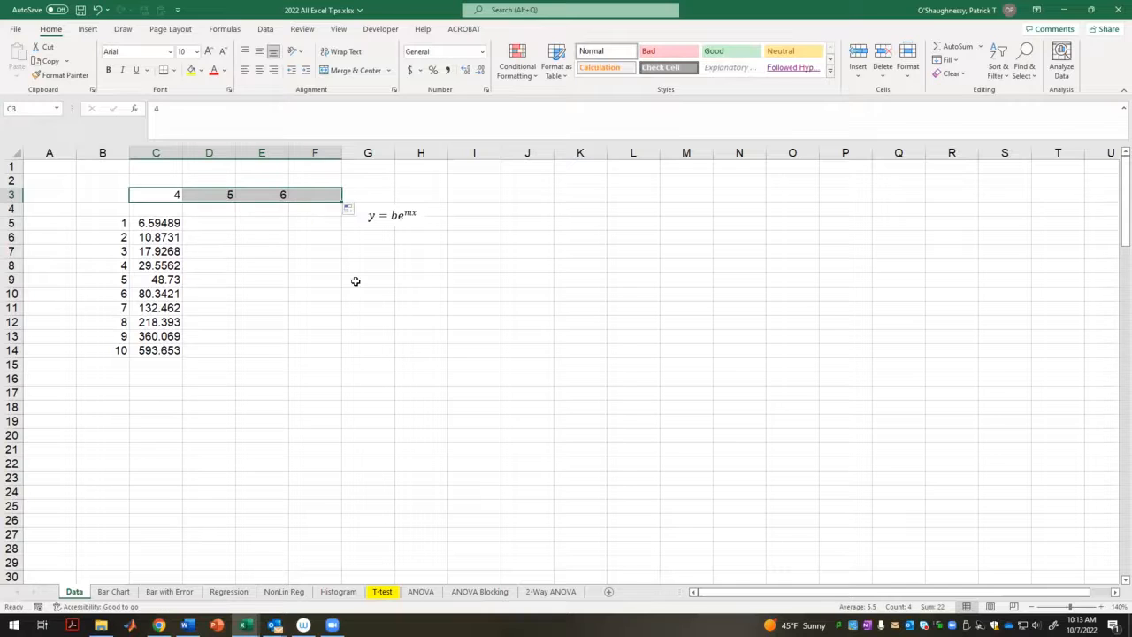
- Move the coefficient row C3:F3 down one row to C4:F4, directly above the calculated values
click(165, 190)
drag(164, 193, 305, 208)
click(293, 306)
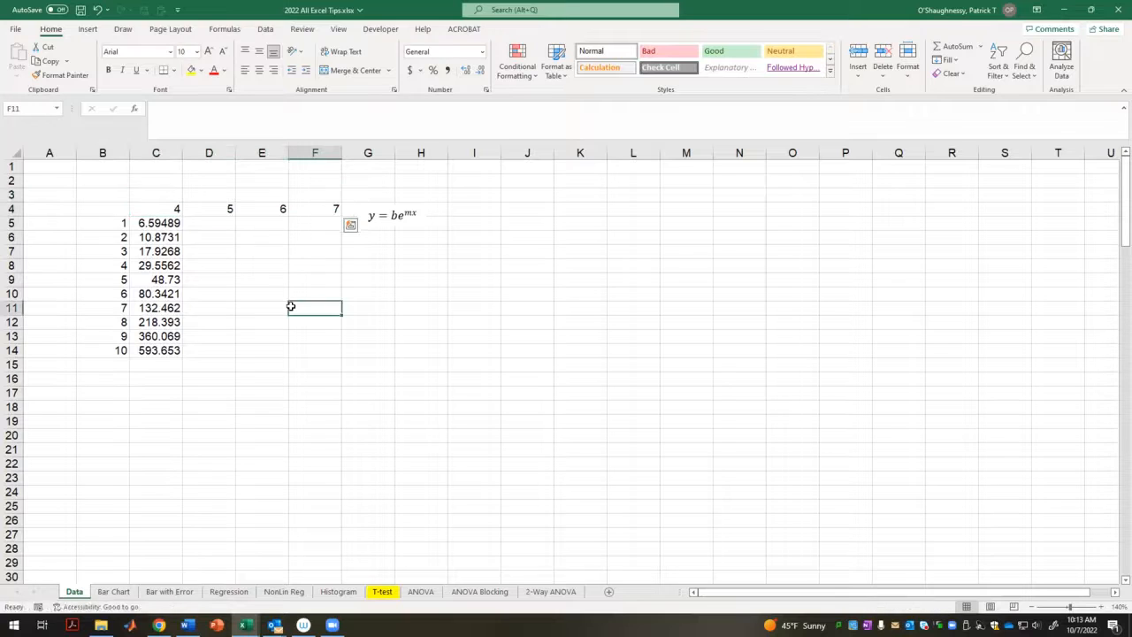
- Check which coefficient cell the C5 formula references after the row move
click(173, 224)
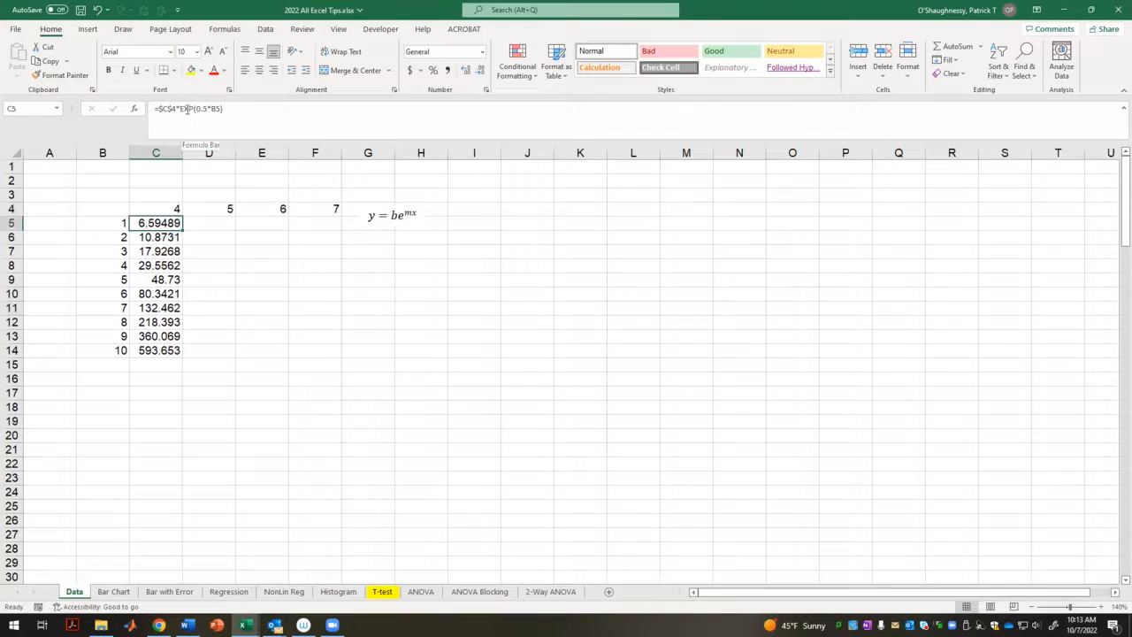
click(176, 109)
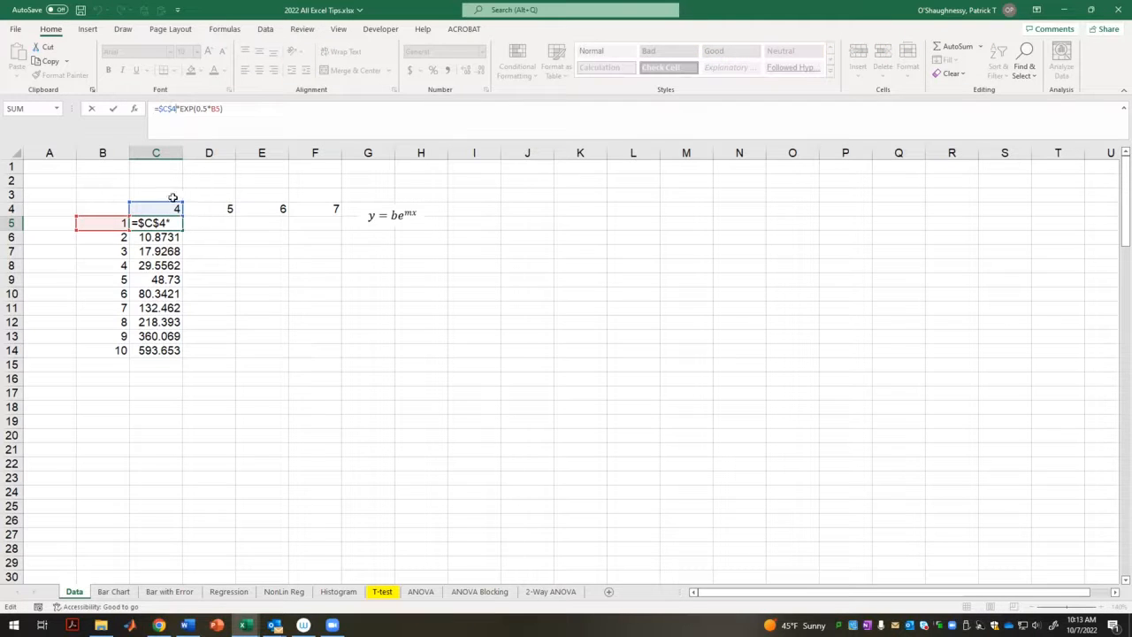
key(ctrl+Return)
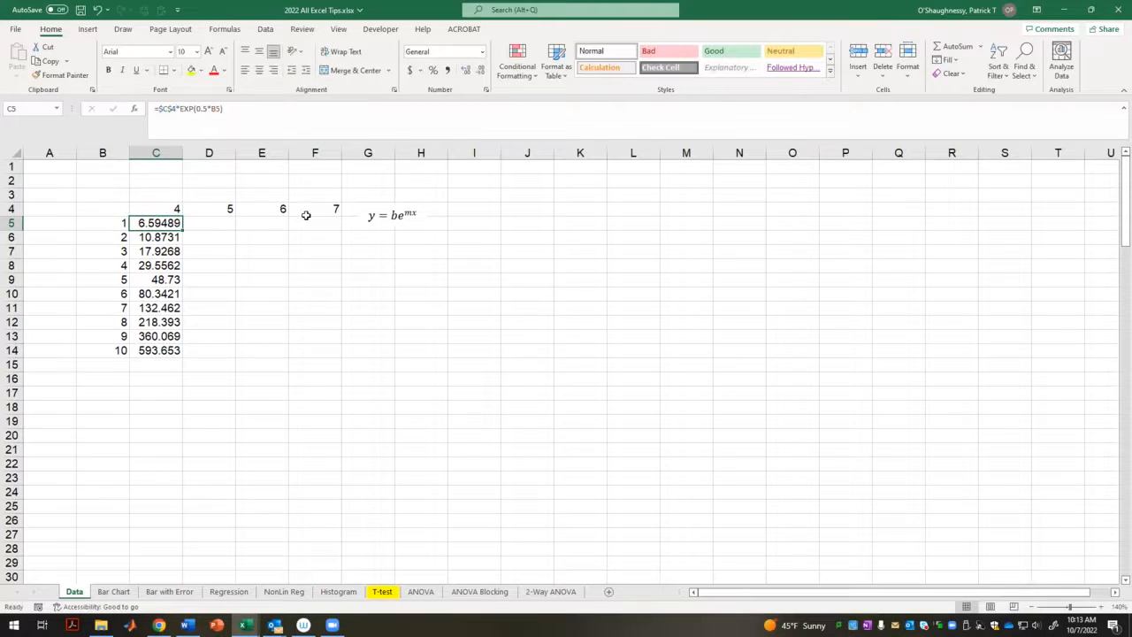
- Move the equation text box away from the coefficient row to columns H and I around rows 5 and 6
click(380, 215)
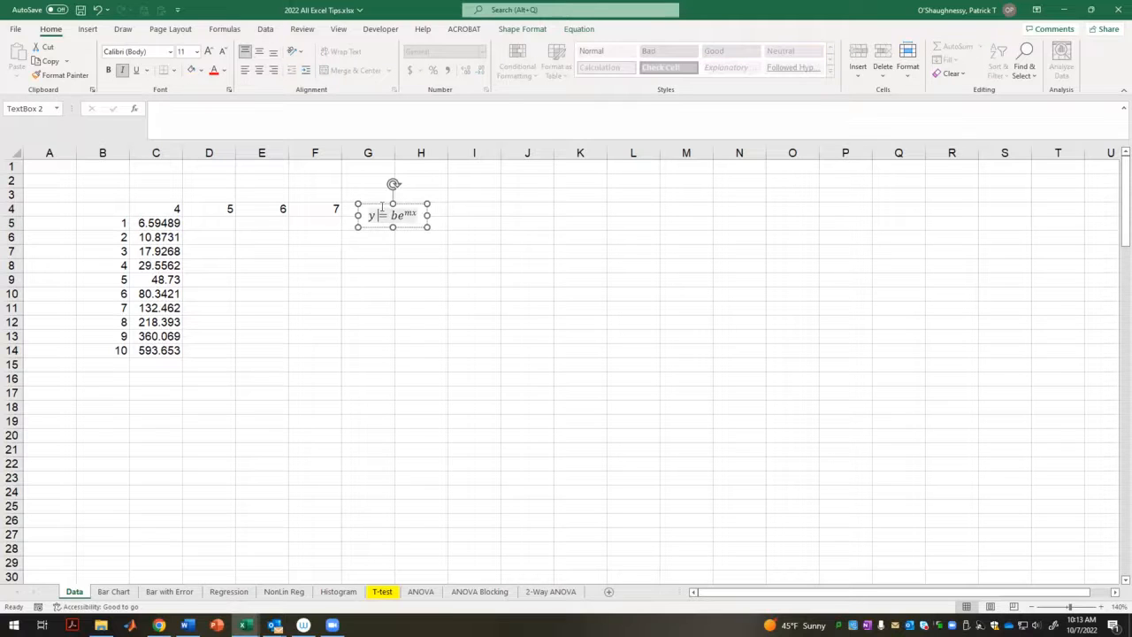
drag(382, 209, 458, 225)
click(332, 338)
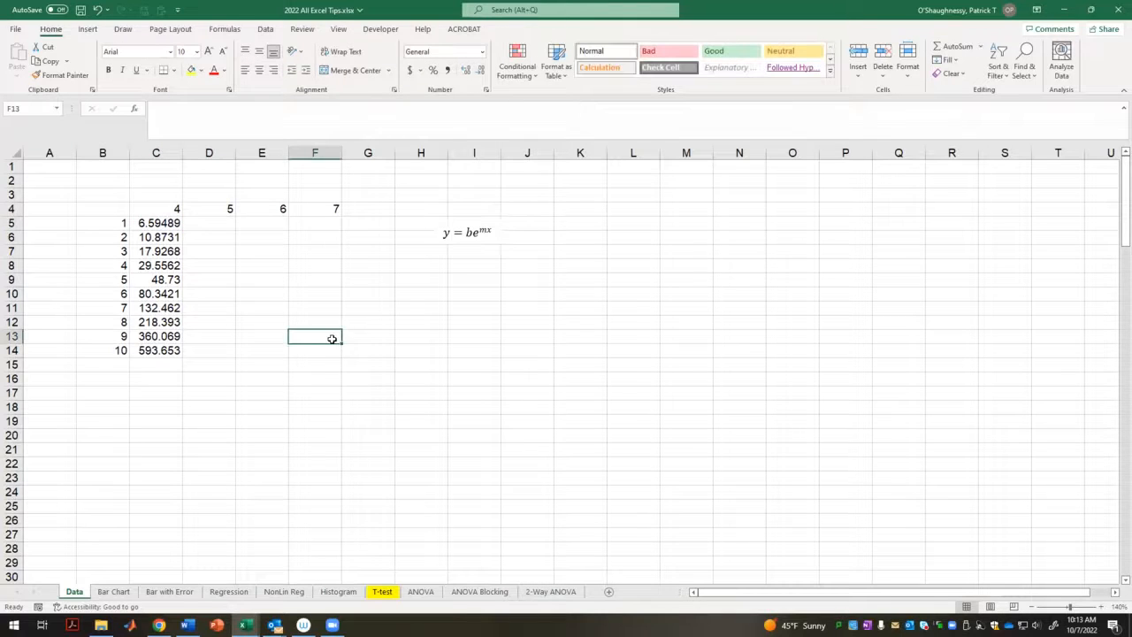
- Copy the C5 formula and paste it over the whole range C5:F14
click(166, 224)
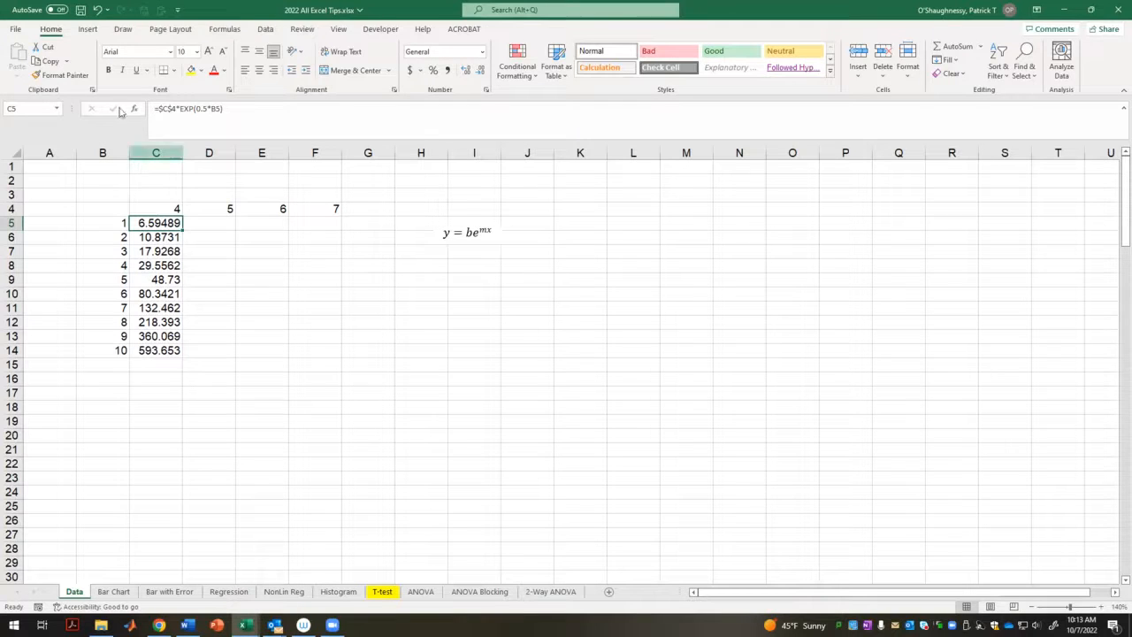
click(49, 61)
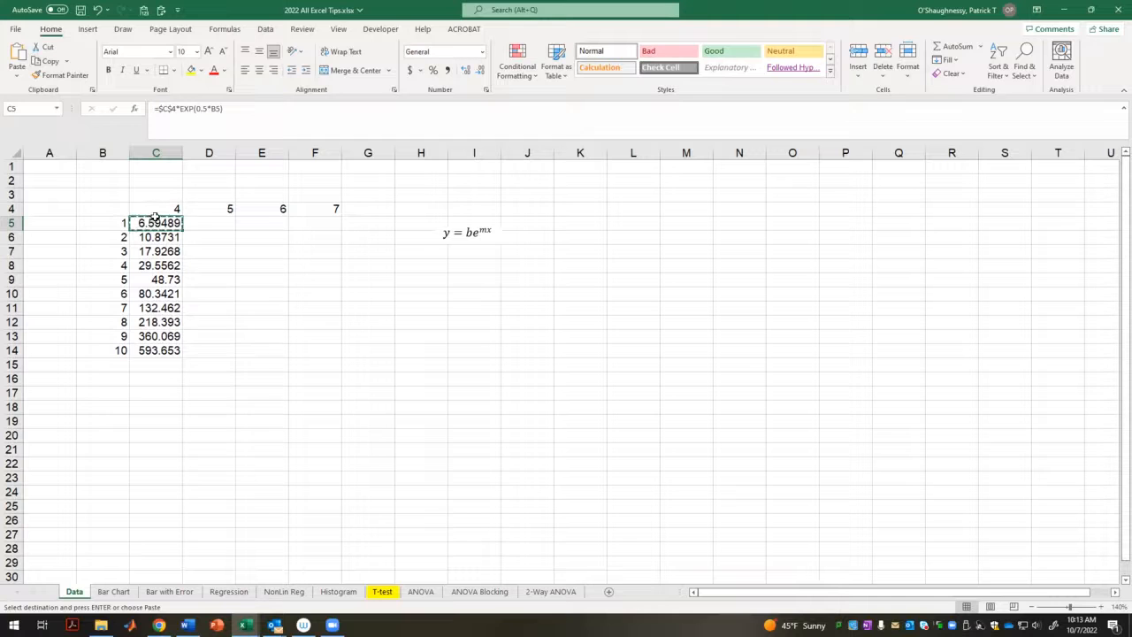
drag(158, 223, 327, 350)
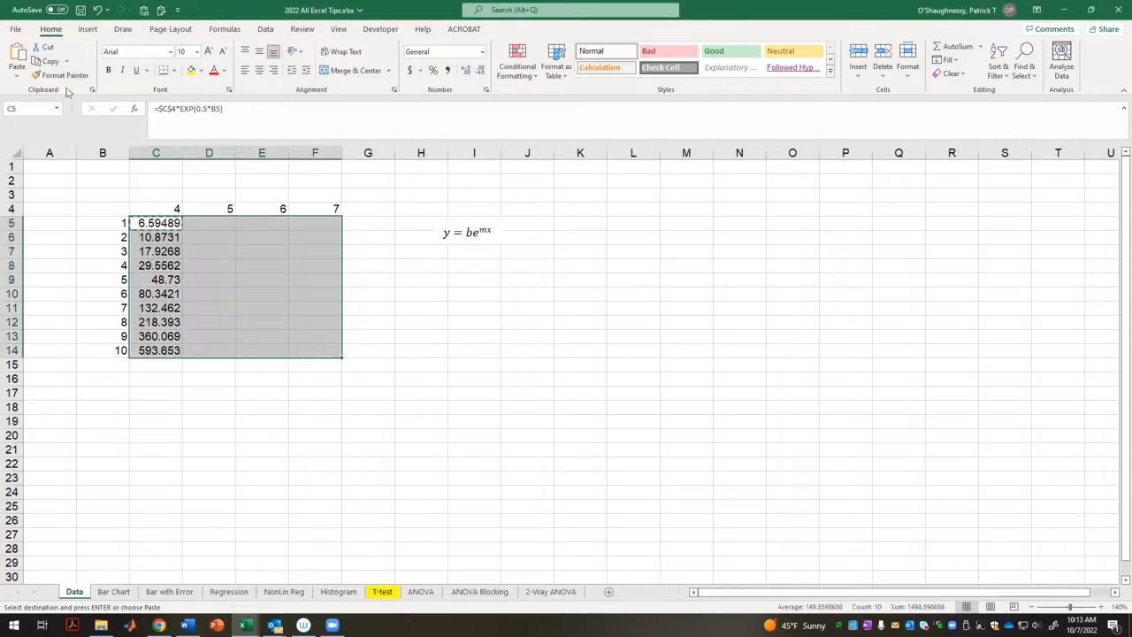
click(19, 55)
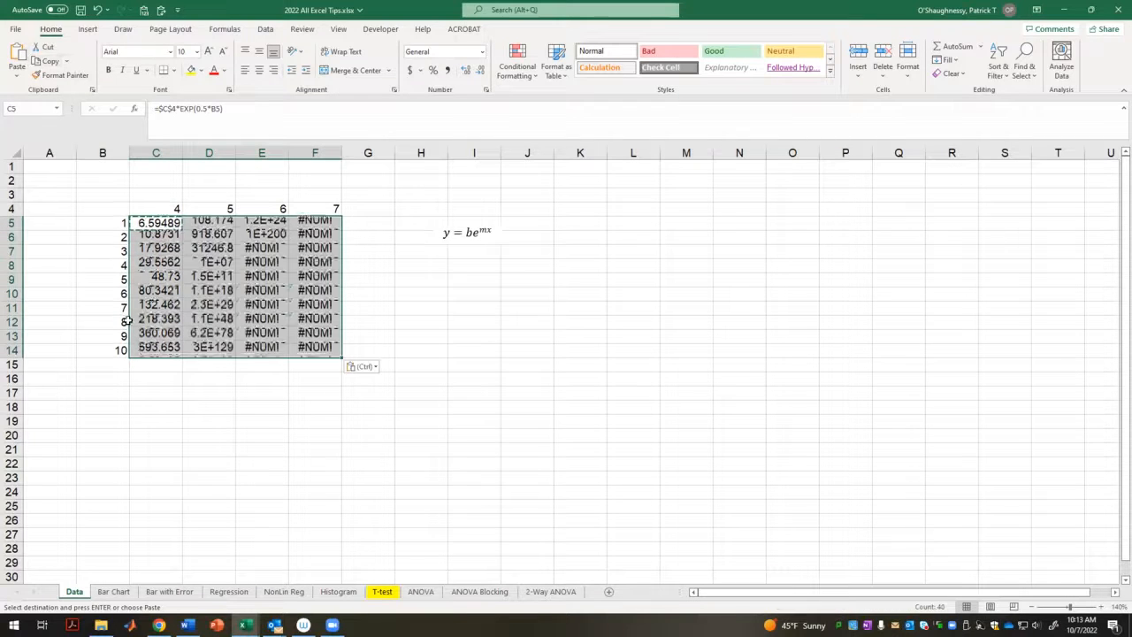
- Check which cells the pasted formula in D5 references
click(238, 481)
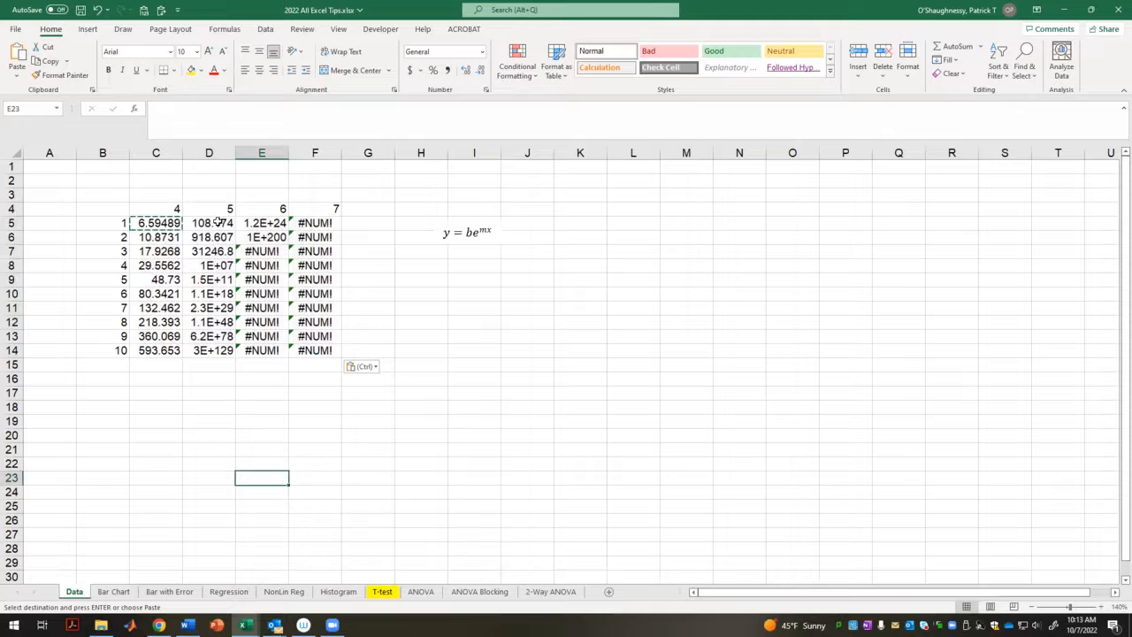
click(217, 223)
click(196, 107)
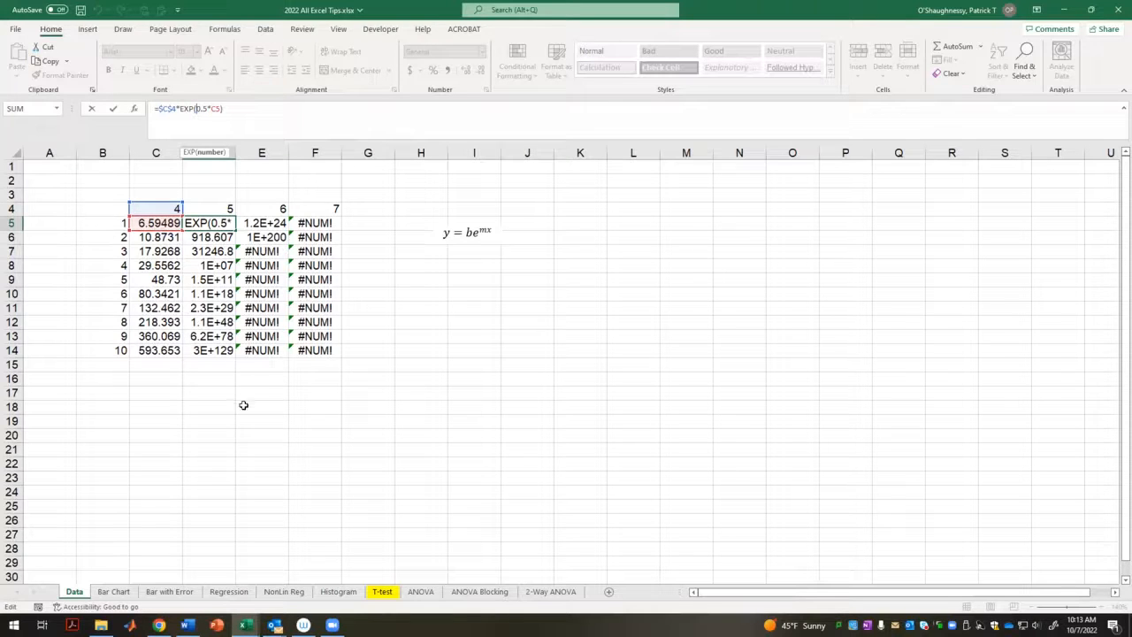
key(ctrl+Return)
- Change the C5 formula to =C$4*EXP(0.5*$B5), locking only the coefficient's row and the x value's column
click(164, 225)
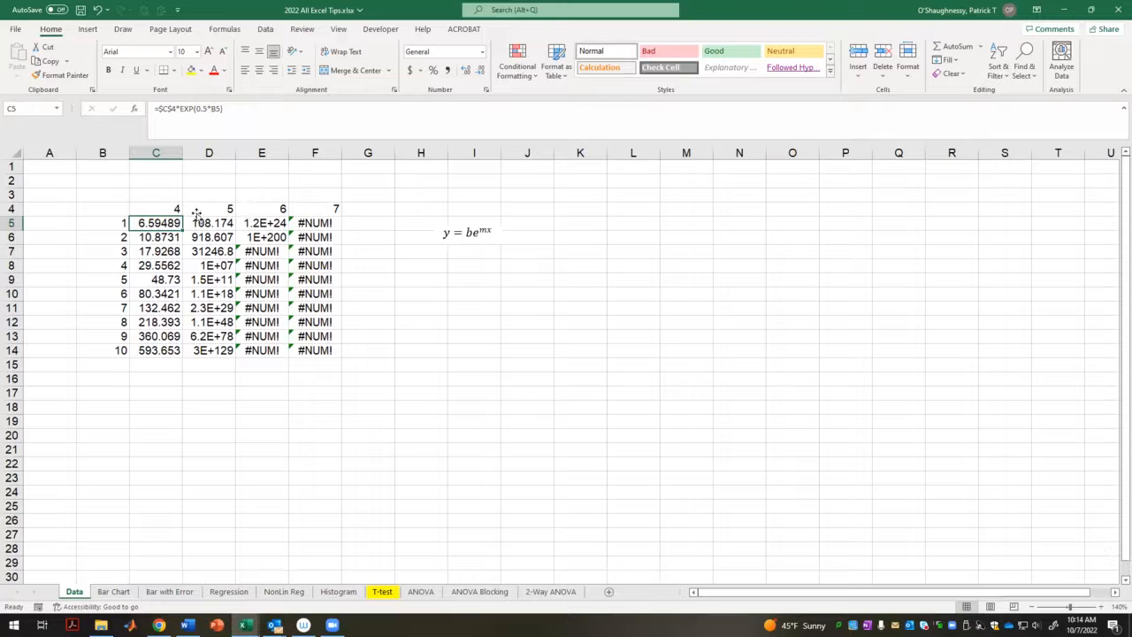
click(162, 108)
key(BackSpace)
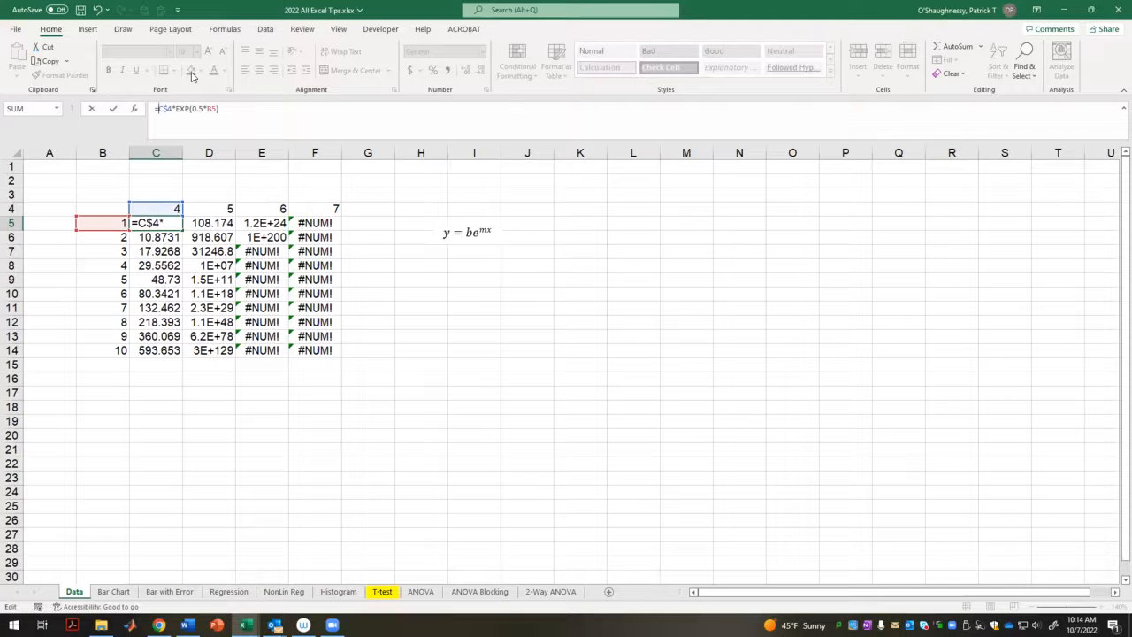
click(208, 108)
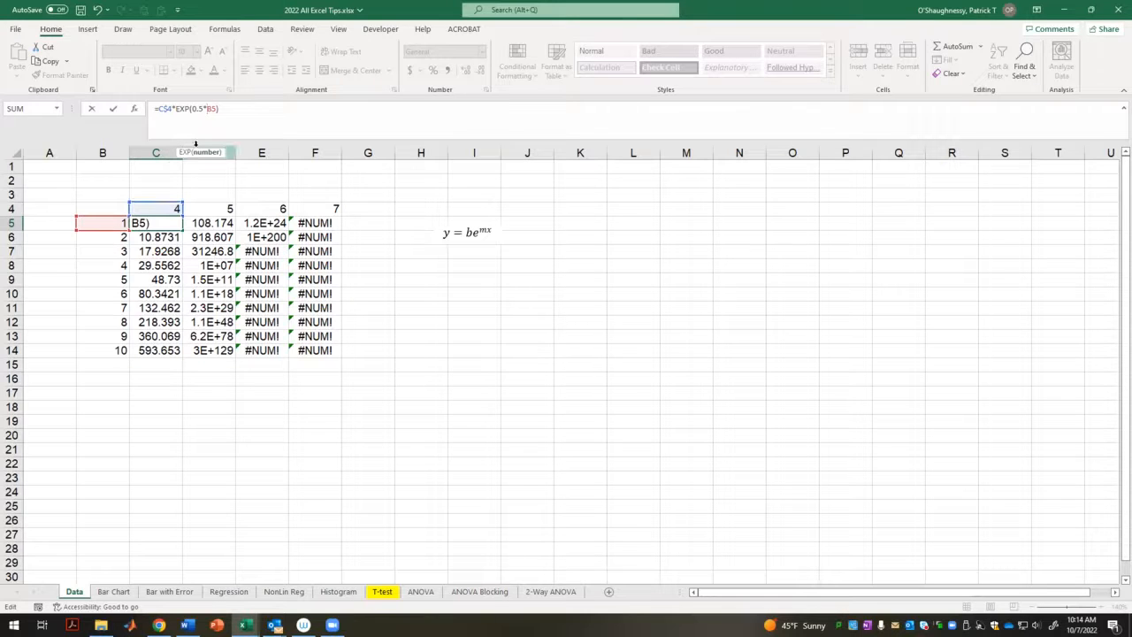
text($)
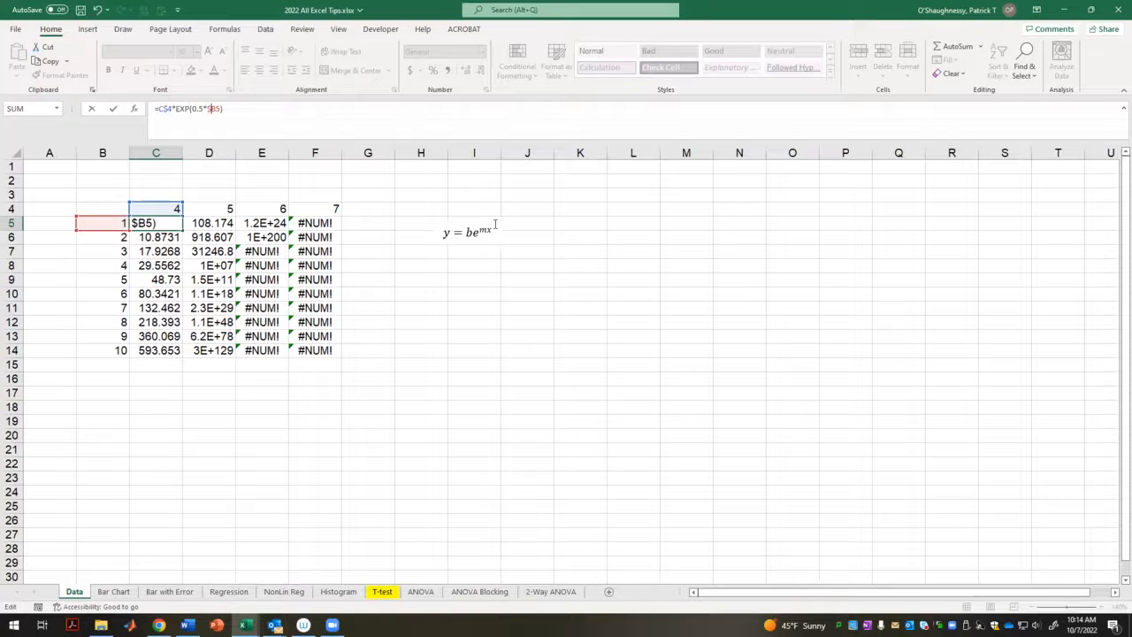
key(Return)
- Copy the mixed-reference formula in C5 and paste it over the range C5:F14
click(167, 223)
key(ctrl+c)
drag(166, 224, 314, 351)
key(ctrl+v)
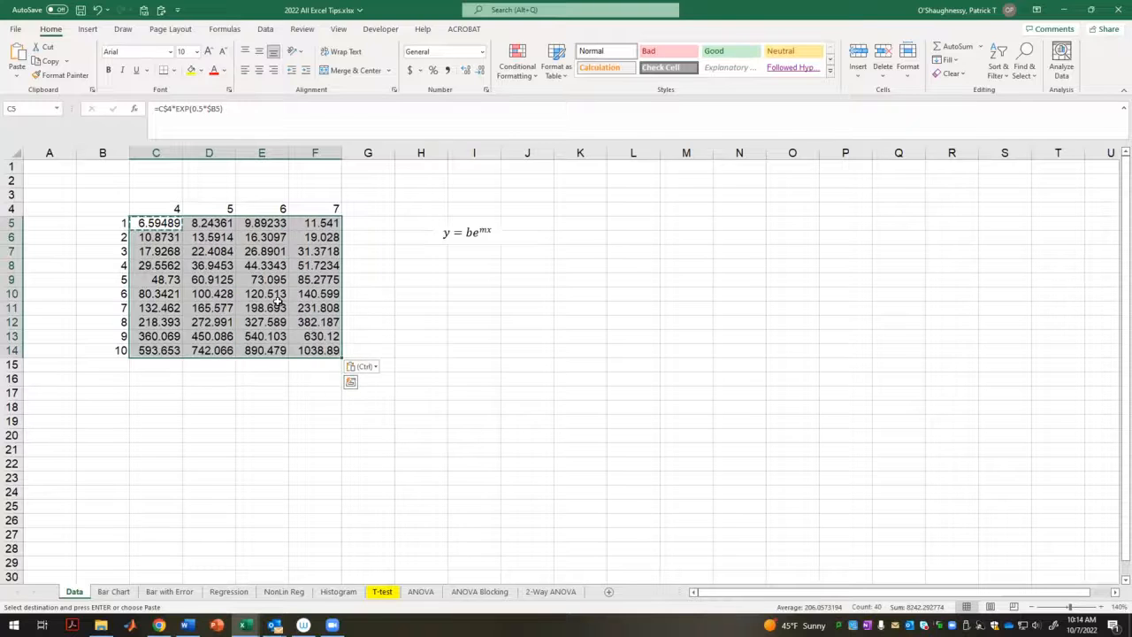
- Check which coefficient and x cells the pasted formula in E10 references
click(276, 297)
key(Escape)
double_click(277, 295)
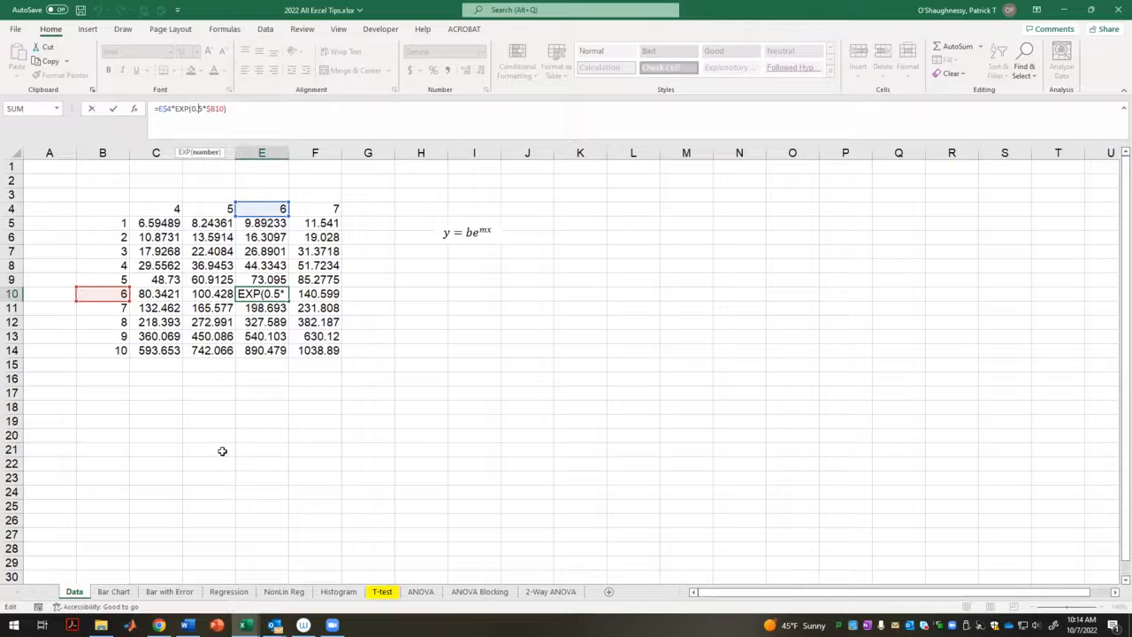
key(Escape)
click(382, 458)
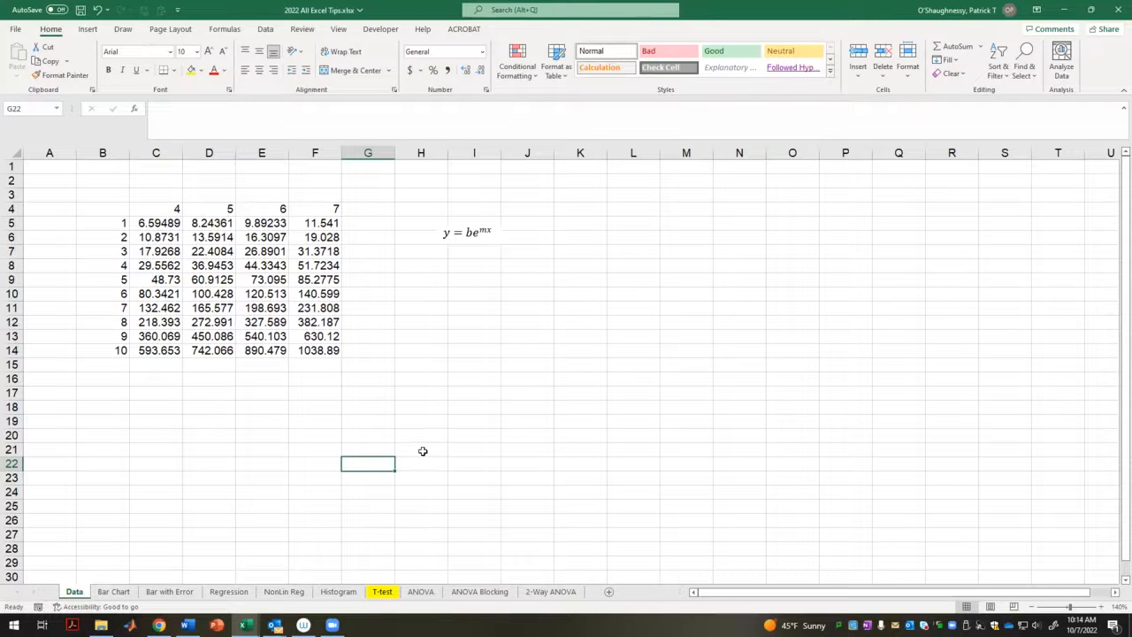
click(462, 468)
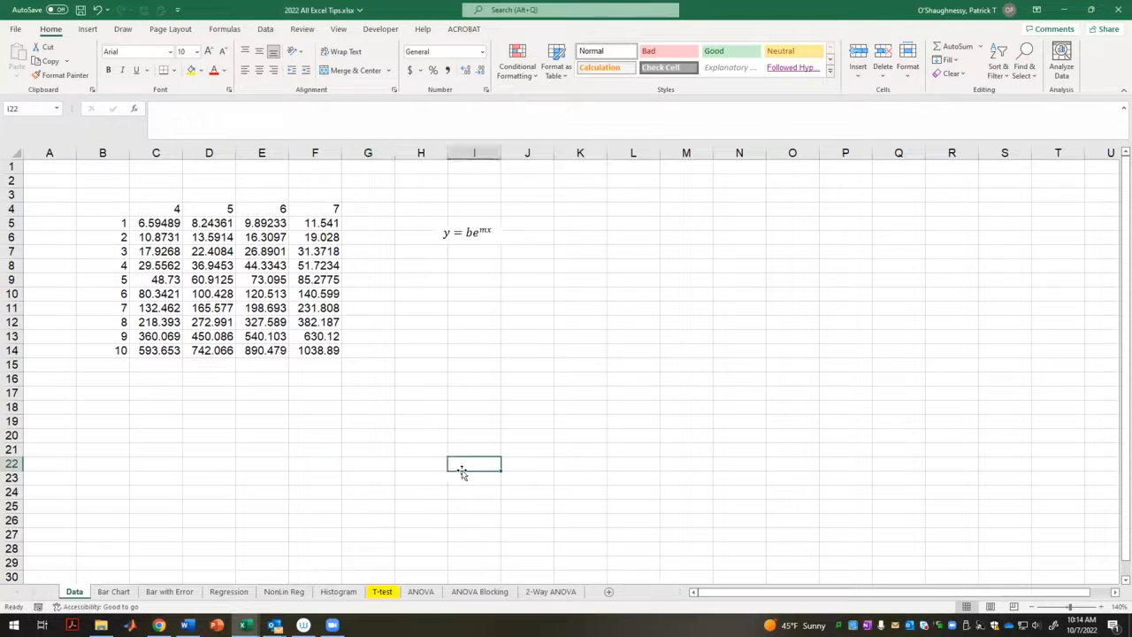
- Color the C5 value red and return its font color to black
click(168, 223)
click(213, 70)
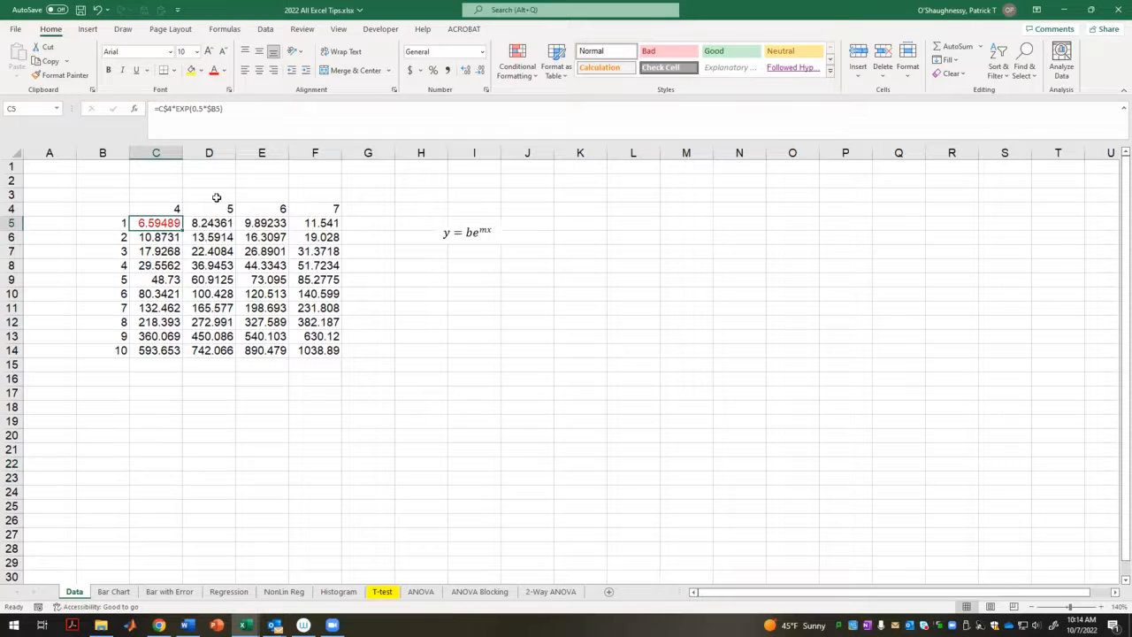
click(225, 71)
click(249, 84)
click(482, 450)
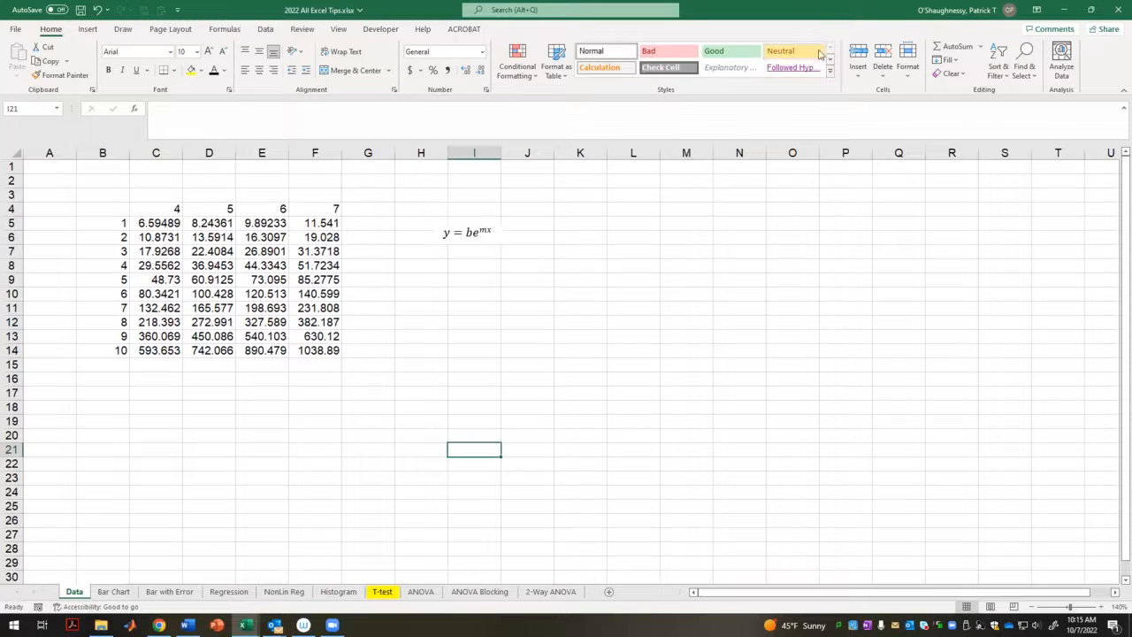
- Restore the workbook window to a smaller size and shift it slightly up and left on the desktop
click(1090, 10)
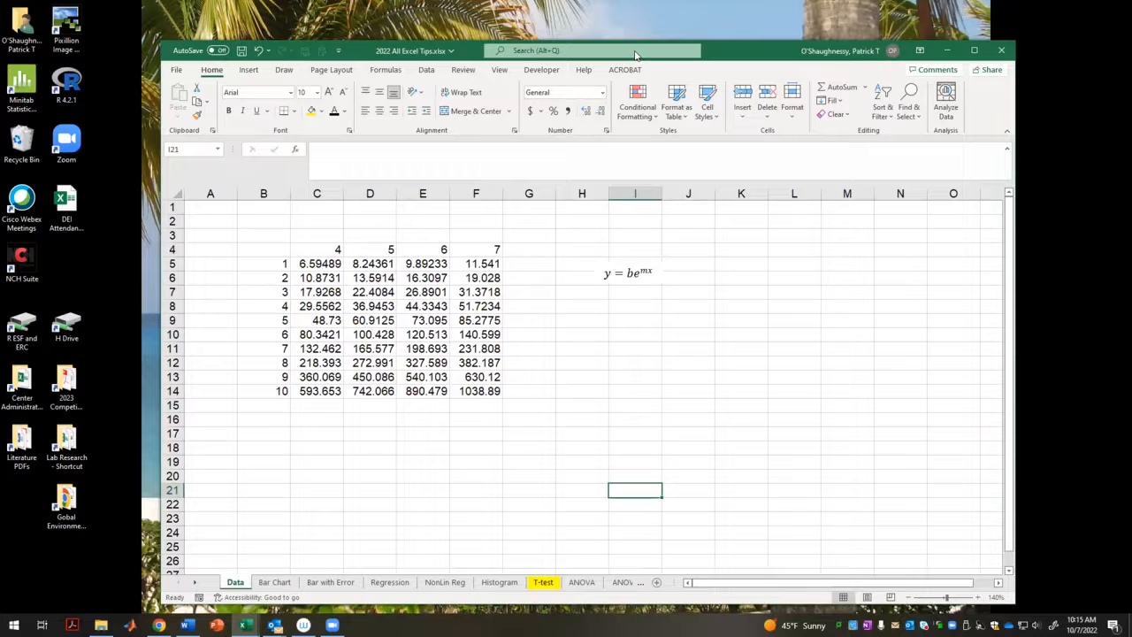
click(635, 53)
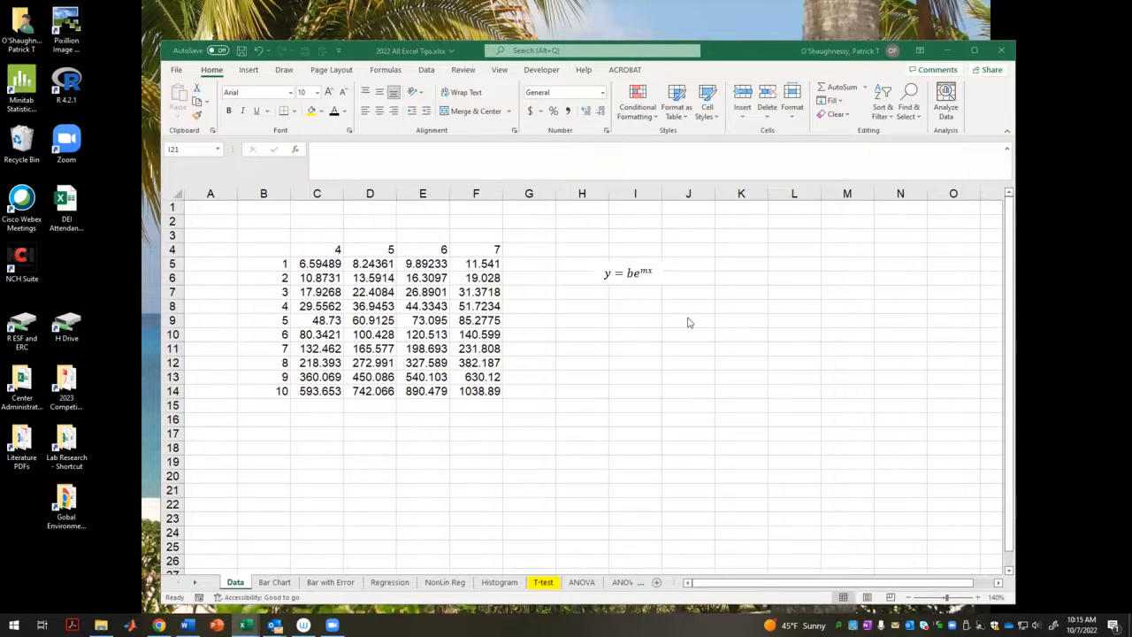
click(737, 55)
drag(737, 54, 707, 46)
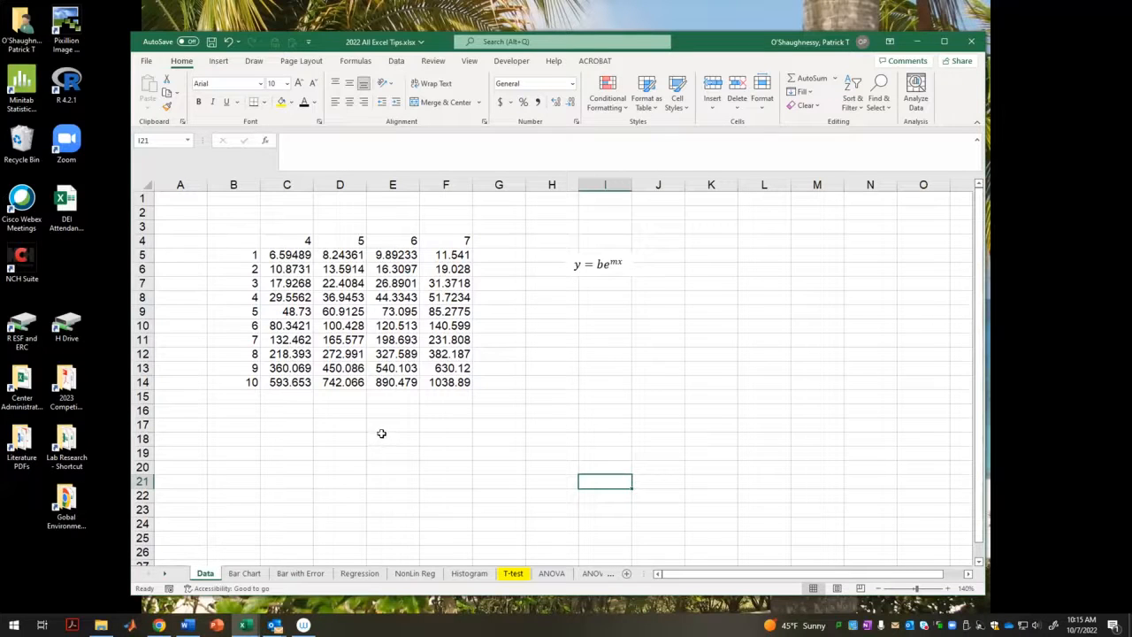
- Copy the formula cell F5 and paste it normally into L5
click(460, 255)
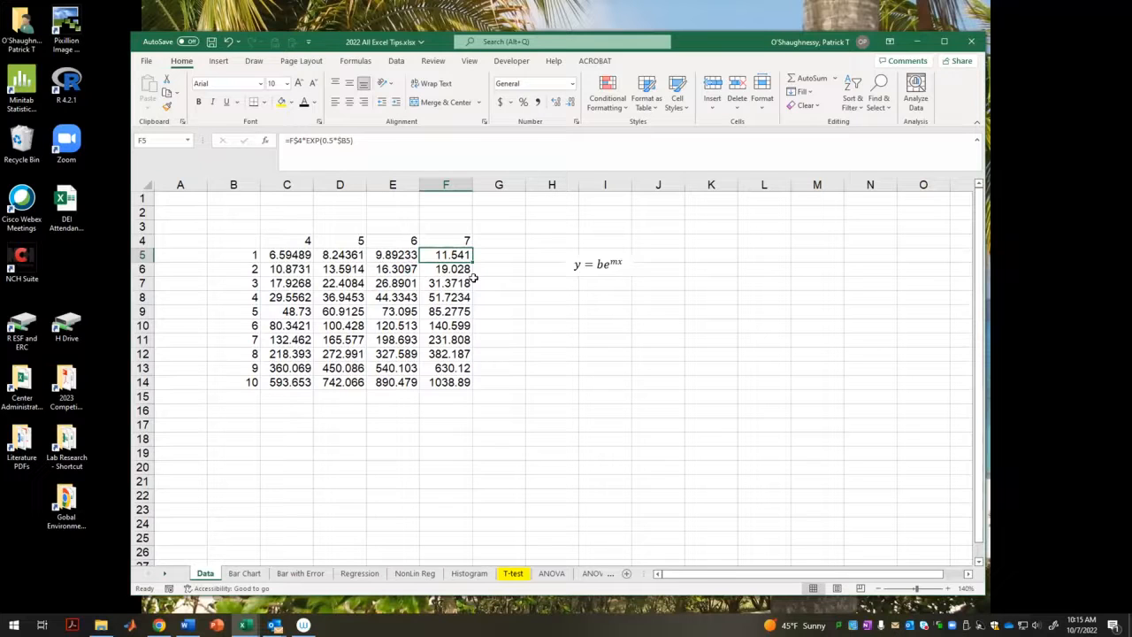
key(ctrl+c)
click(755, 256)
key(ctrl+v)
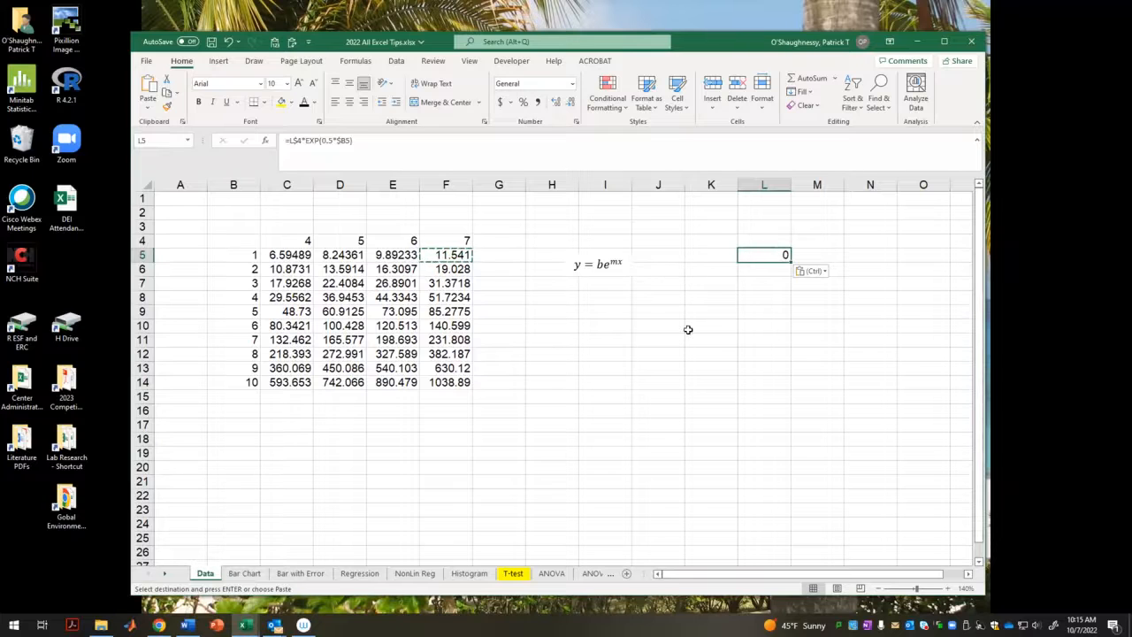
- Copy F5 again, paste only its value into L5, and inspect the pasted cell content
click(467, 256)
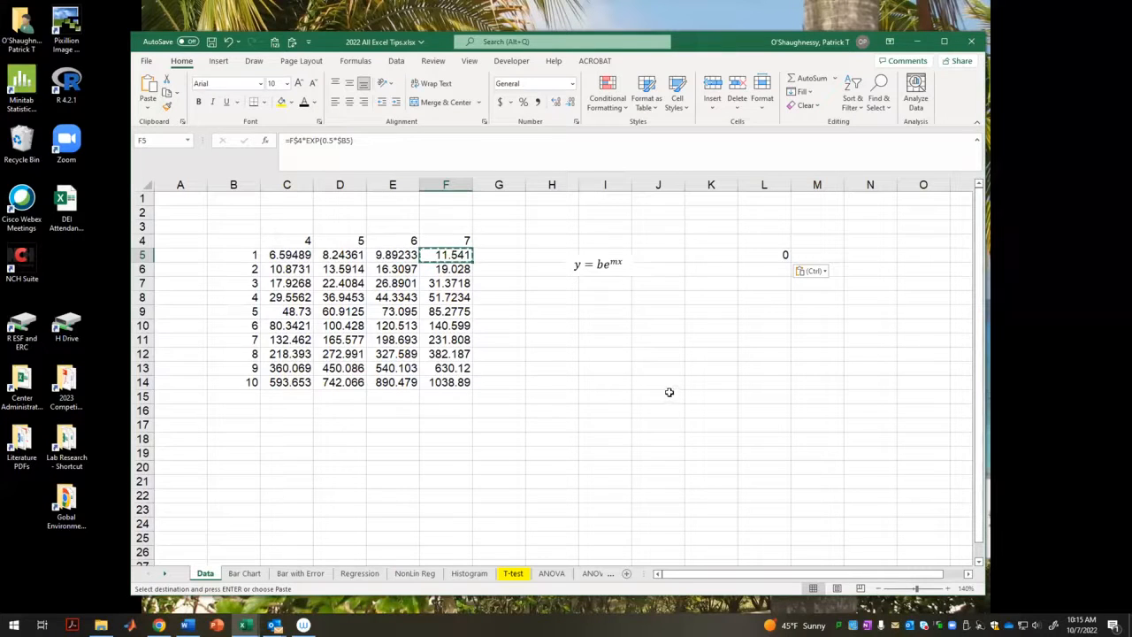
key(ctrl+c)
click(773, 253)
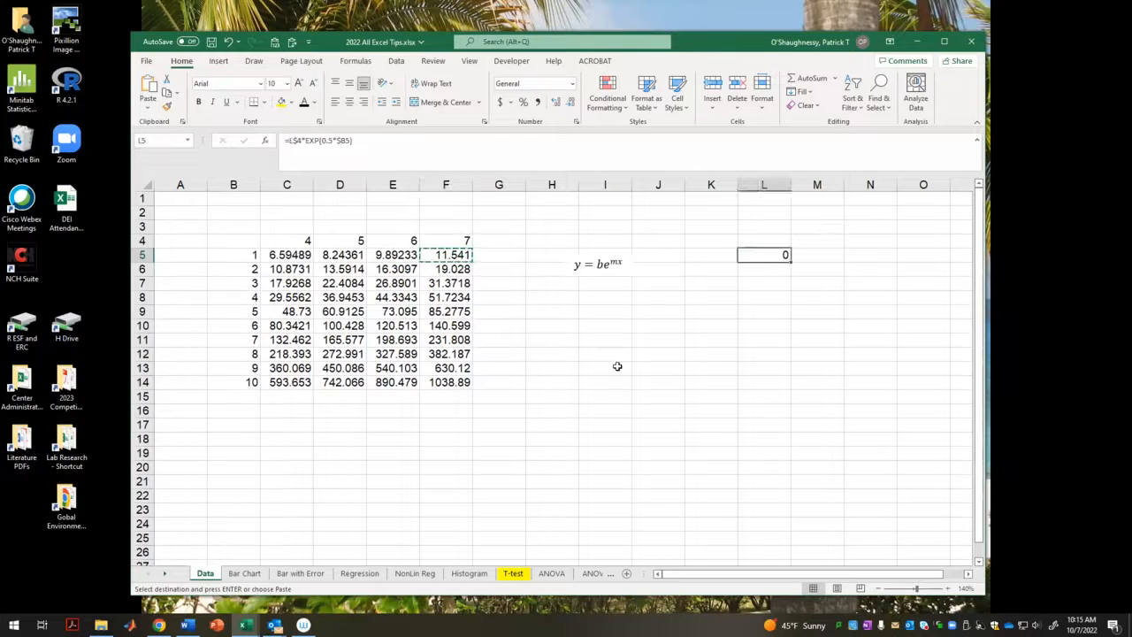
click(149, 105)
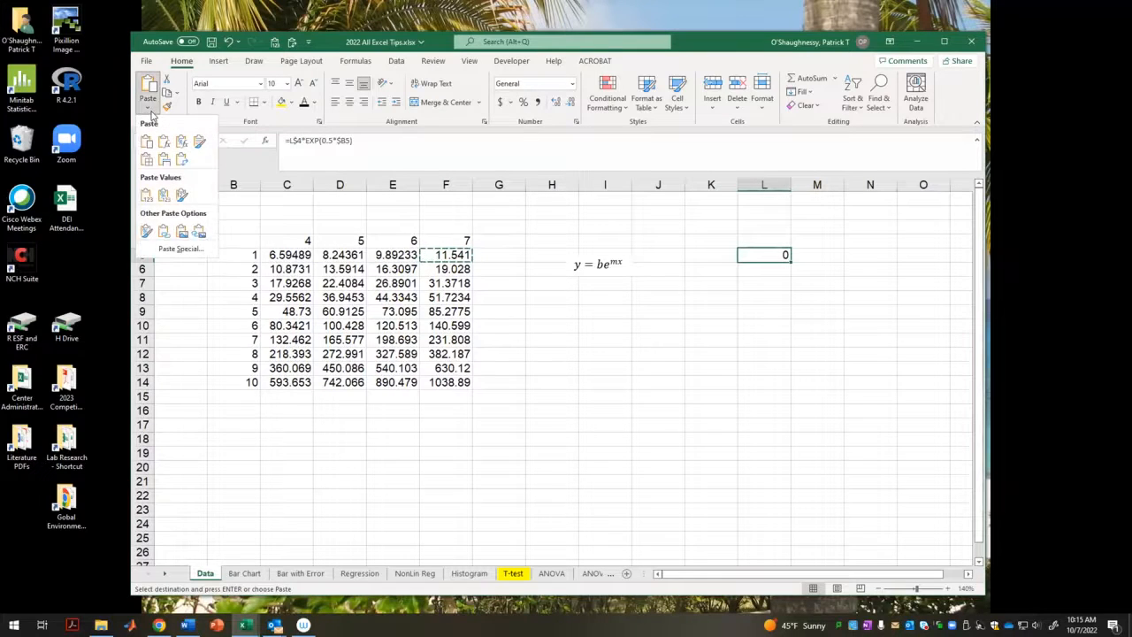
click(147, 194)
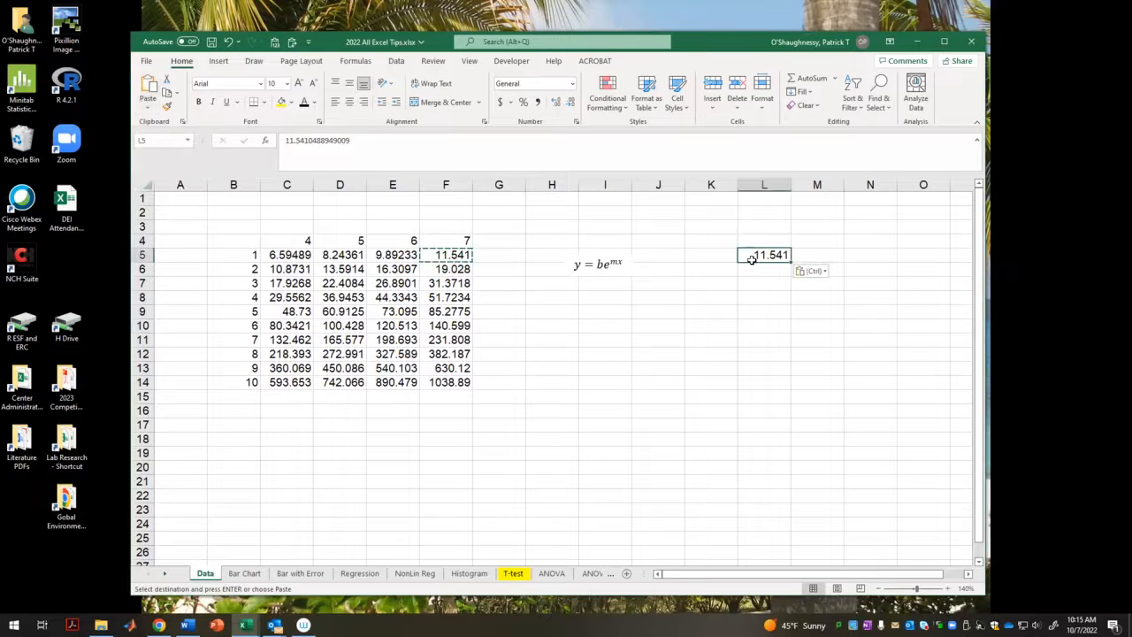
click(303, 148)
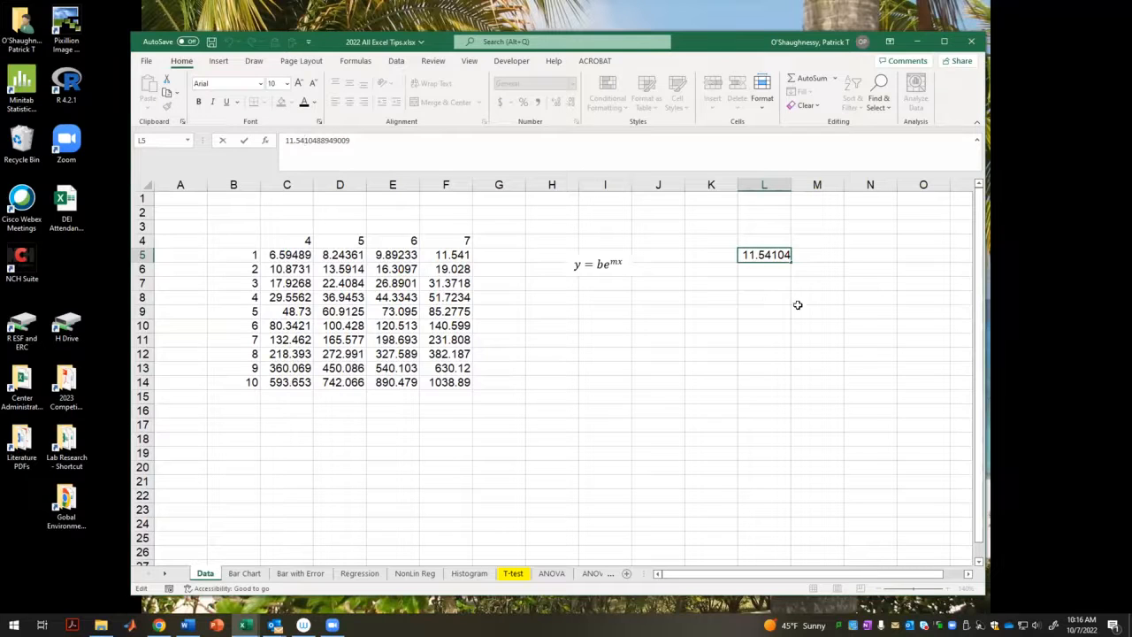
click(764, 253)
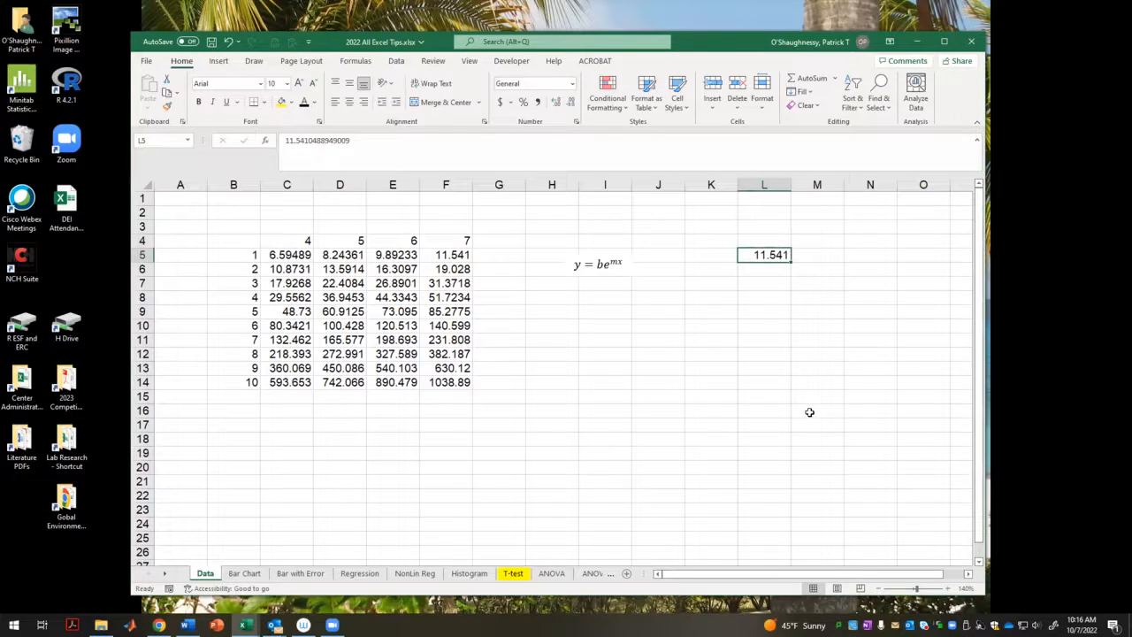
- Enter the note "this value came from" in L4 above the pasted value
click(752, 237)
text(this value came from)
key(Return)
click(733, 362)
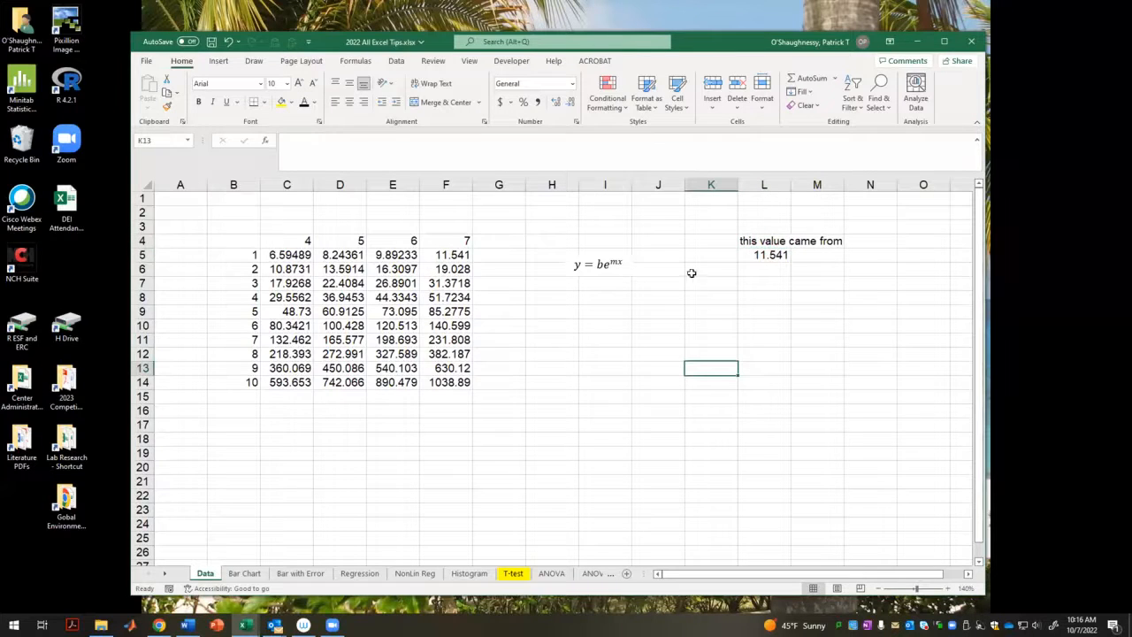
- Replace the L5 value with the link formula =F5 and check which cell it references
click(761, 255)
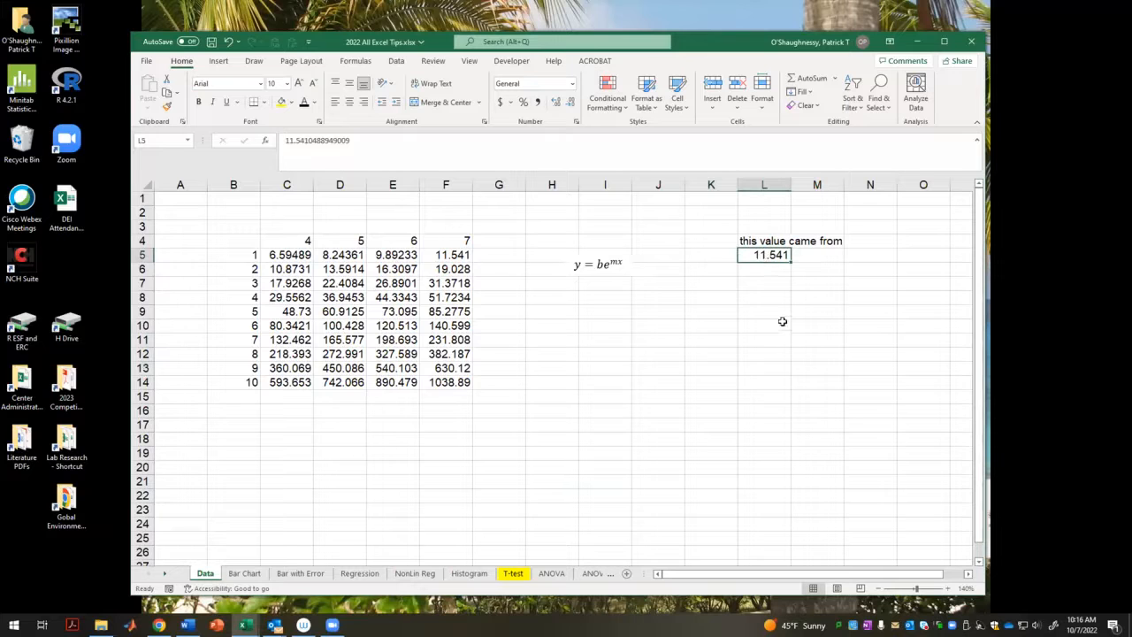
text(=)
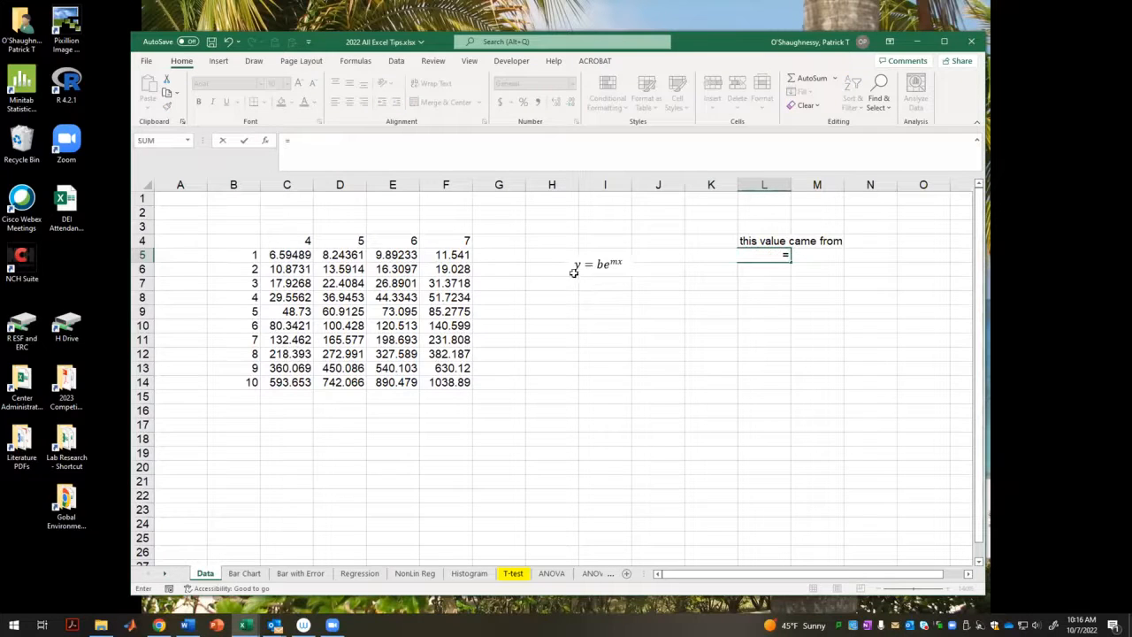
click(446, 255)
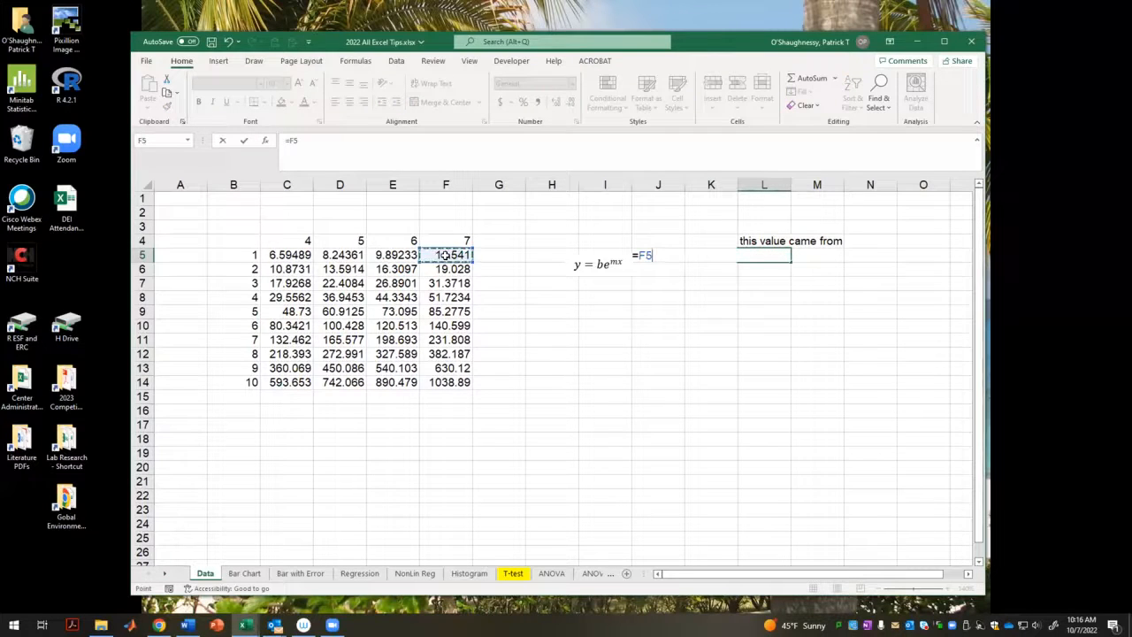
key(Return)
click(766, 255)
click(325, 167)
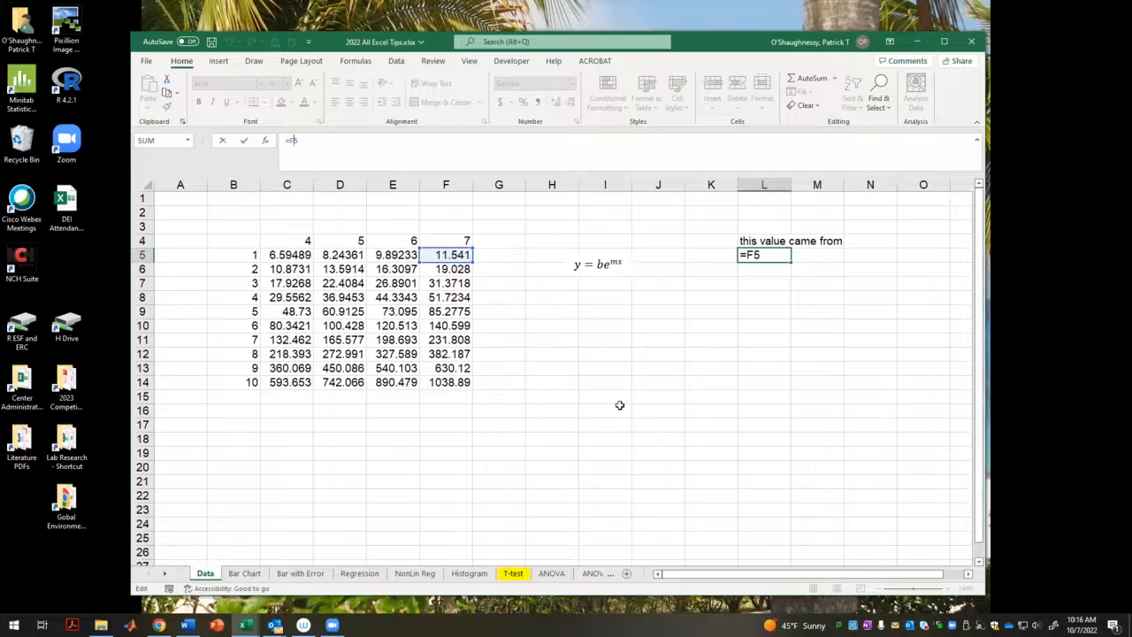
key(ctrl+Return)
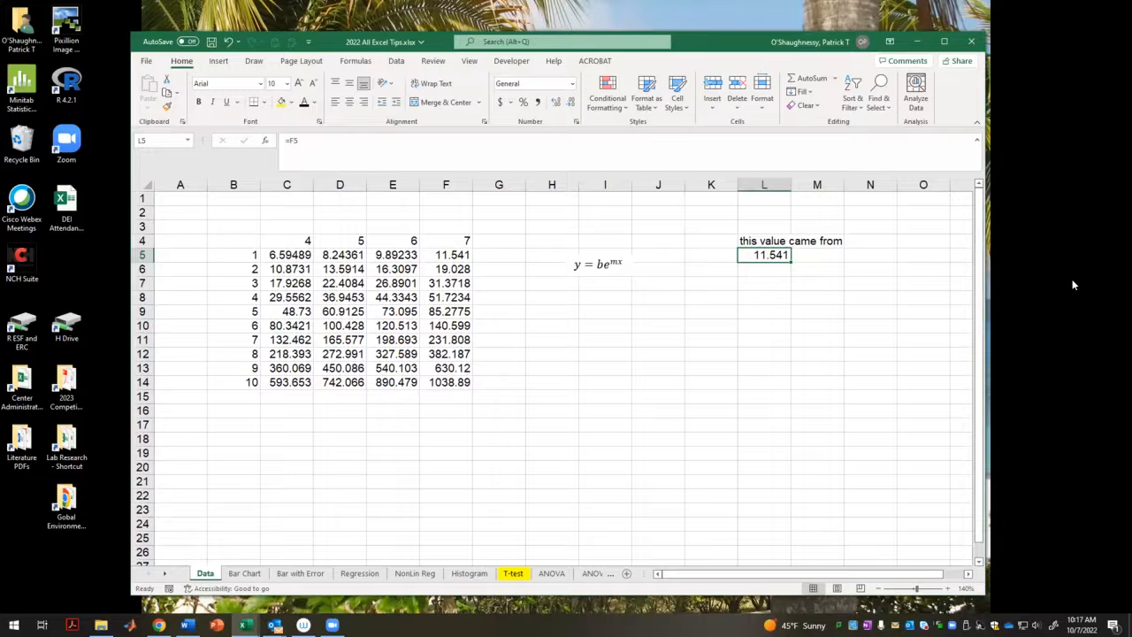
- Select the calculated values C5:F14 and view the available Clear options without applying any
click(598, 379)
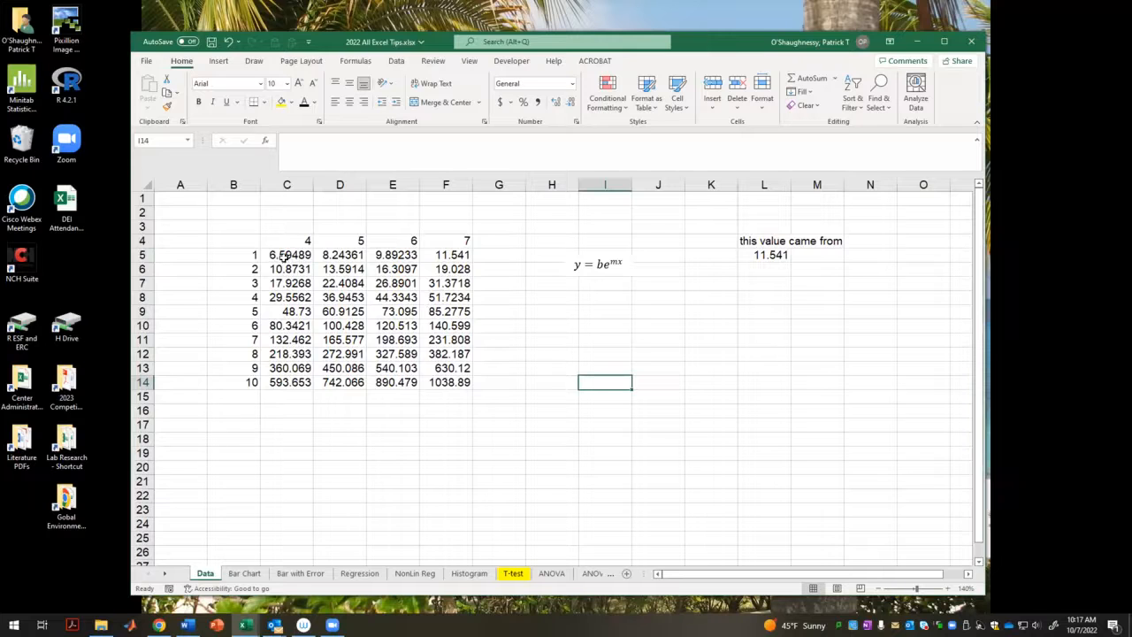
drag(264, 254, 460, 384)
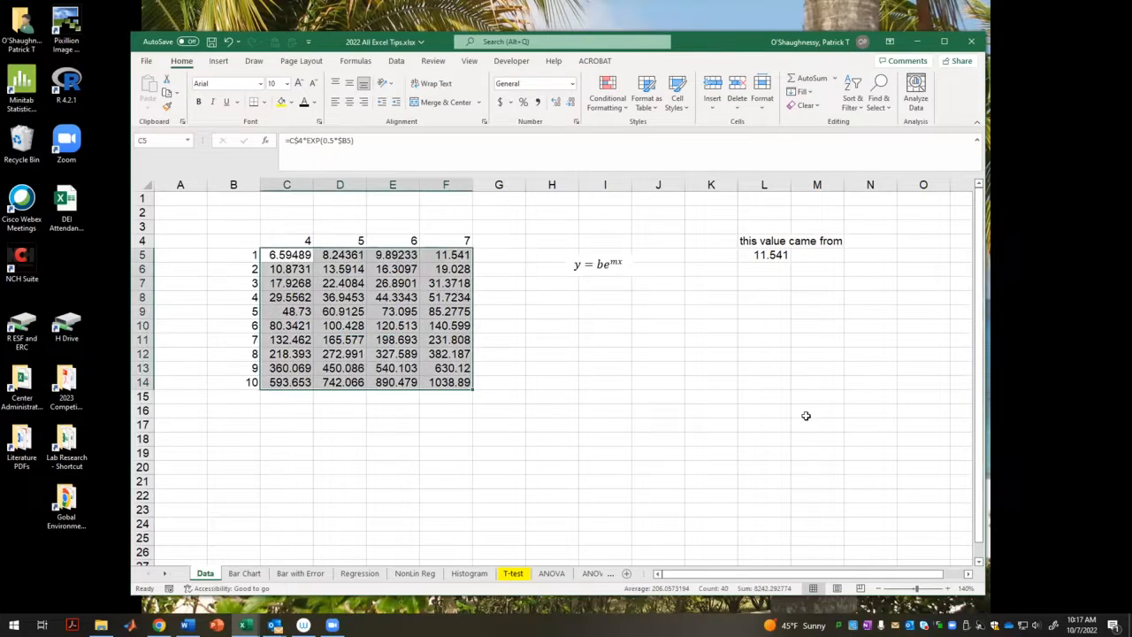
click(807, 106)
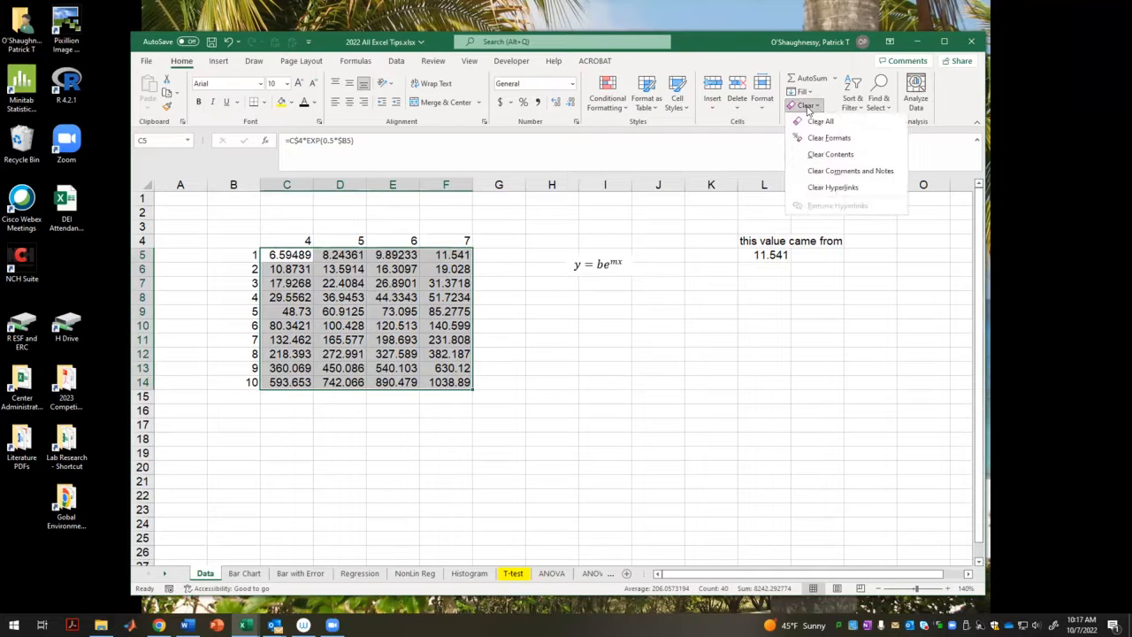
click(642, 450)
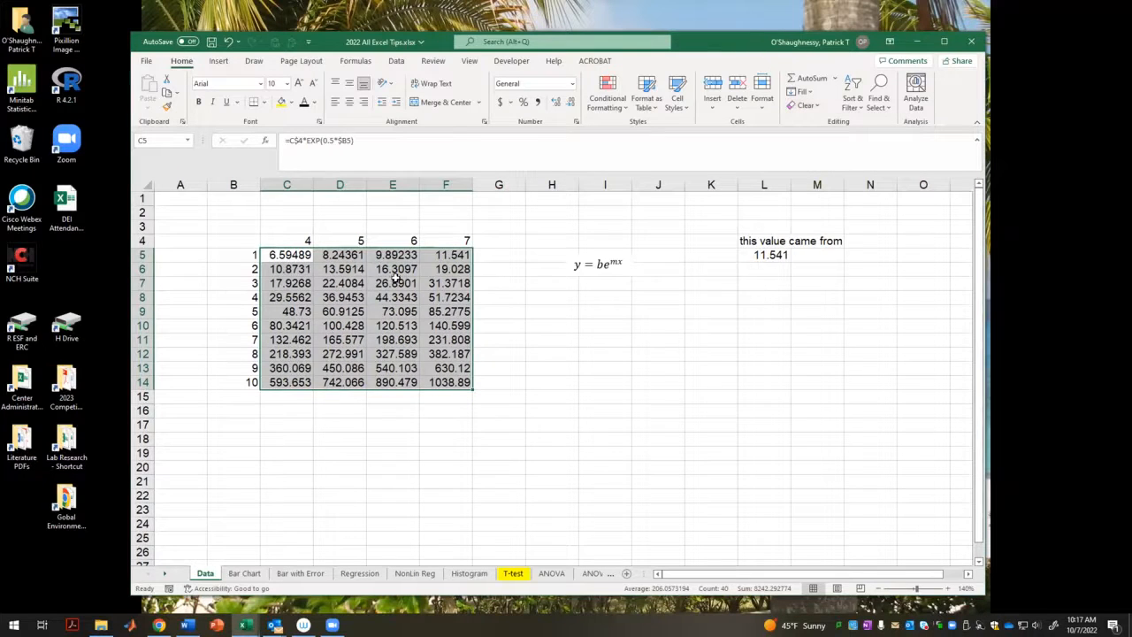
- Fill cell E7 with yellow and cell D10 with light orange
click(395, 280)
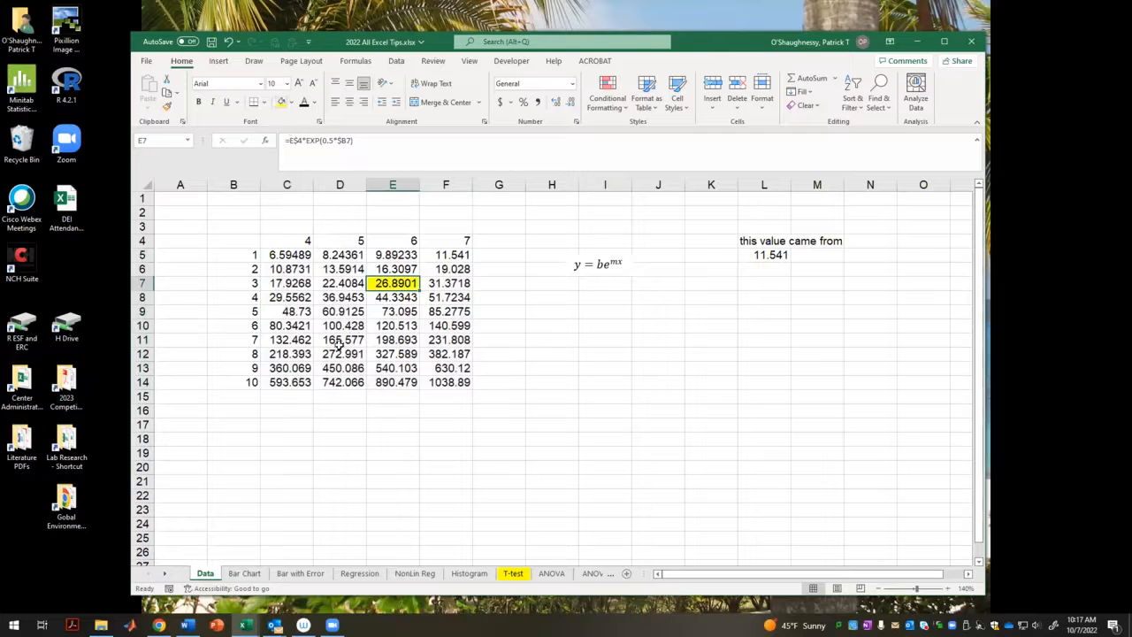
click(340, 327)
click(291, 103)
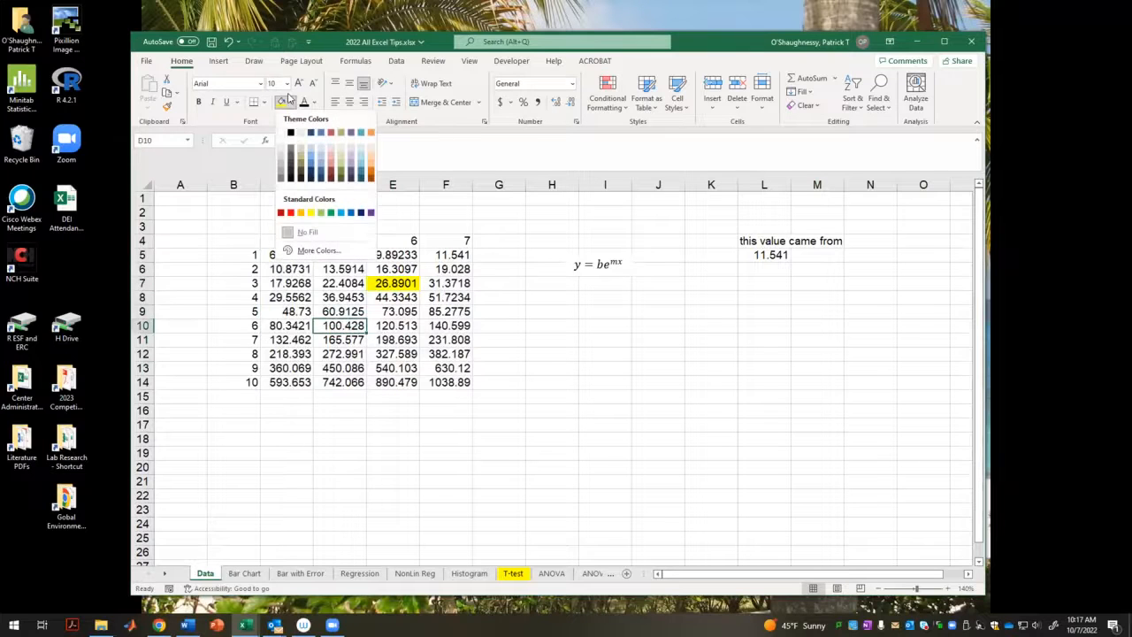
click(369, 153)
click(586, 363)
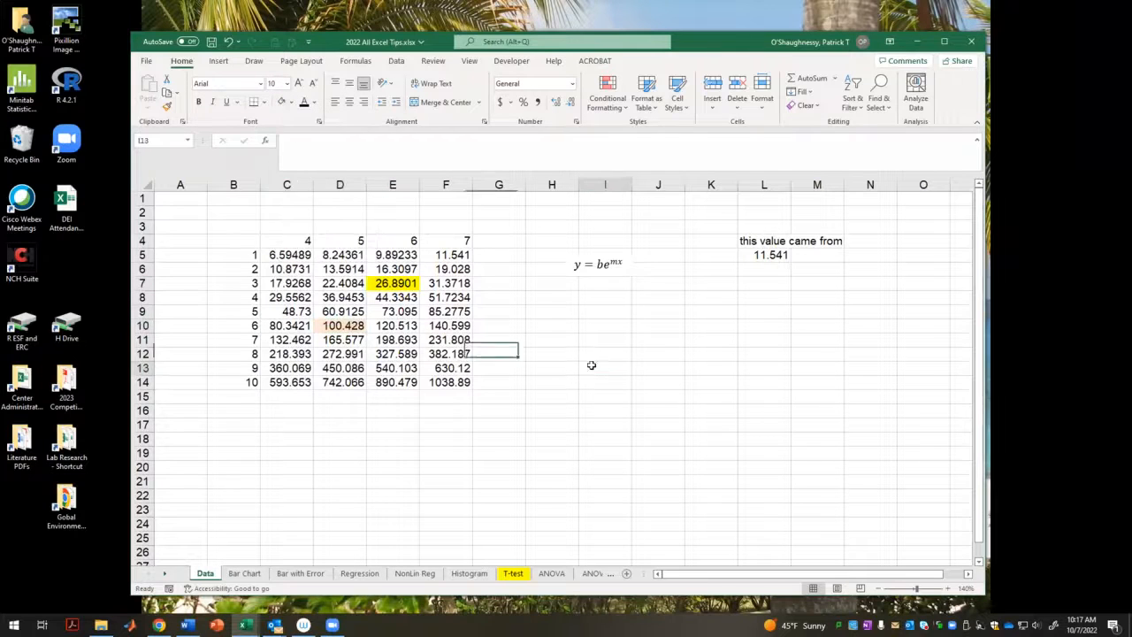
- Apply a light green fill to the first data column, C4:C14
drag(296, 242, 302, 383)
click(291, 103)
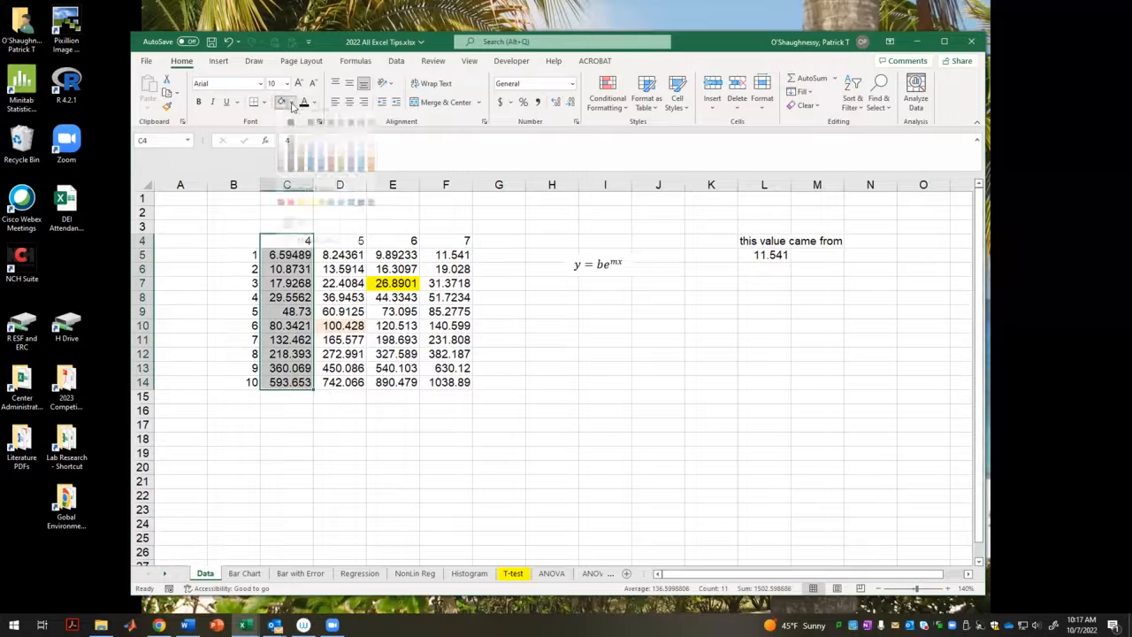
click(341, 148)
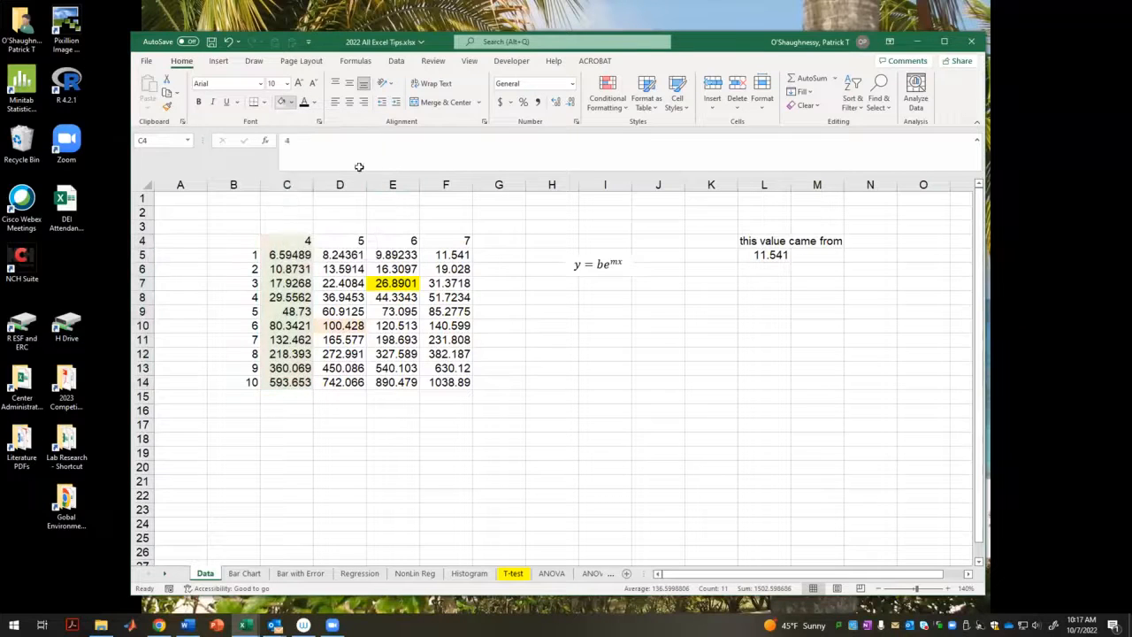
click(552, 410)
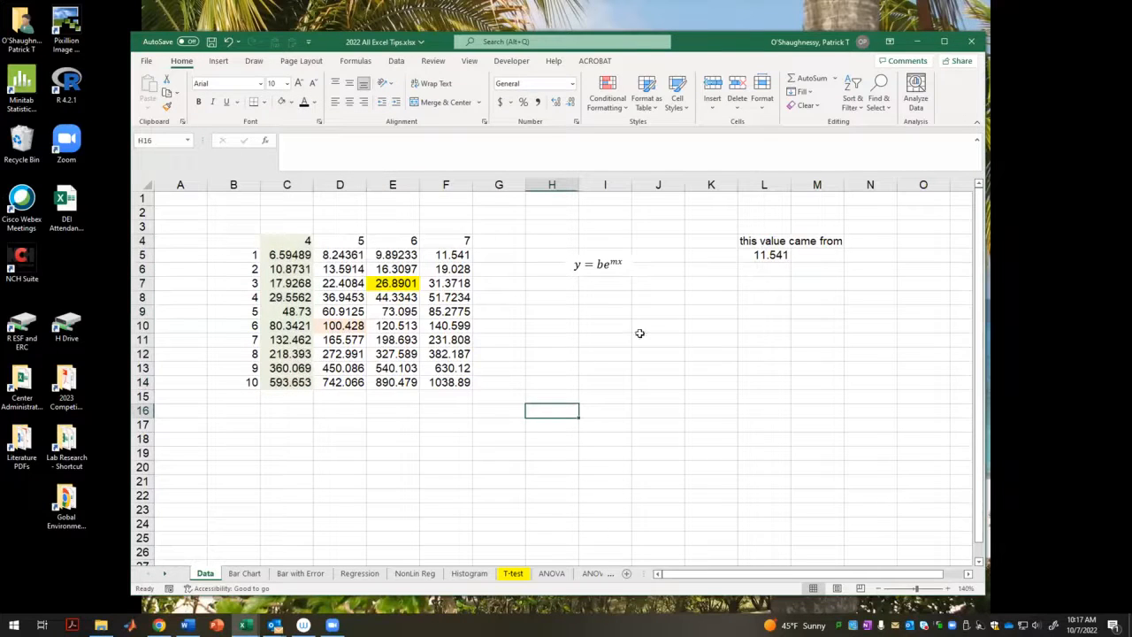
- Add a bottom border under the header values C4:F4 and under cell B5
click(337, 255)
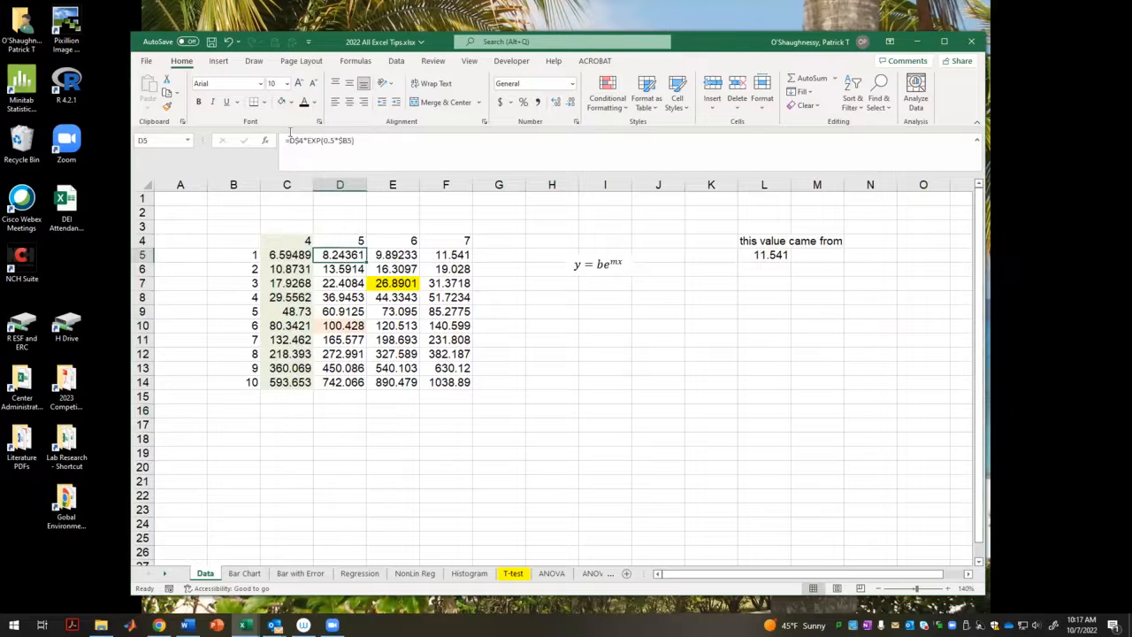
drag(291, 239, 434, 240)
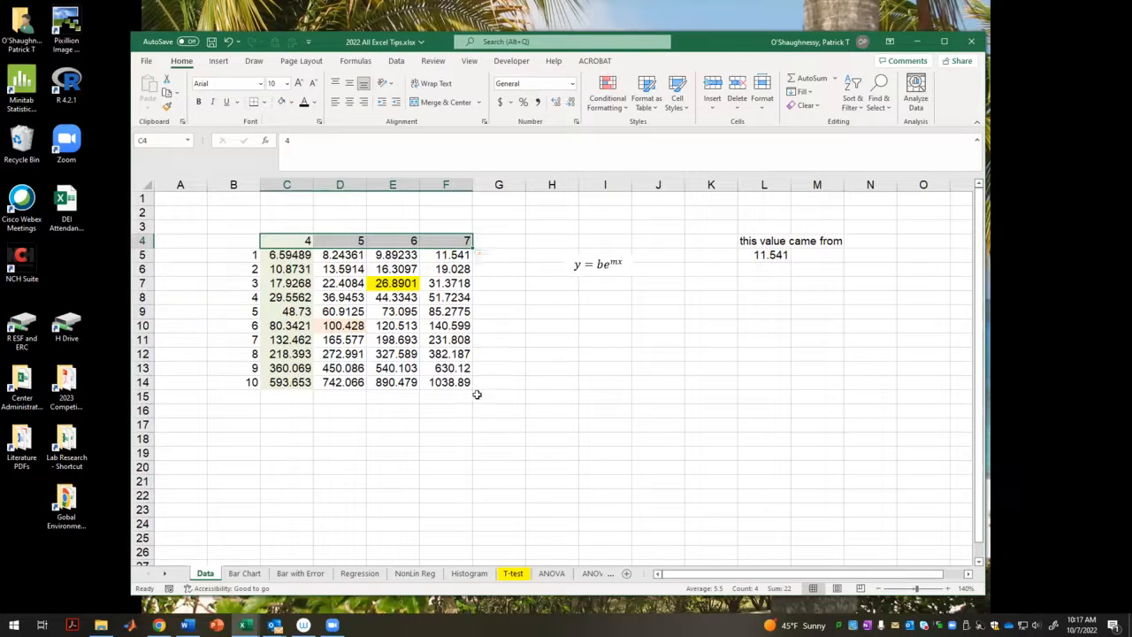
click(551, 424)
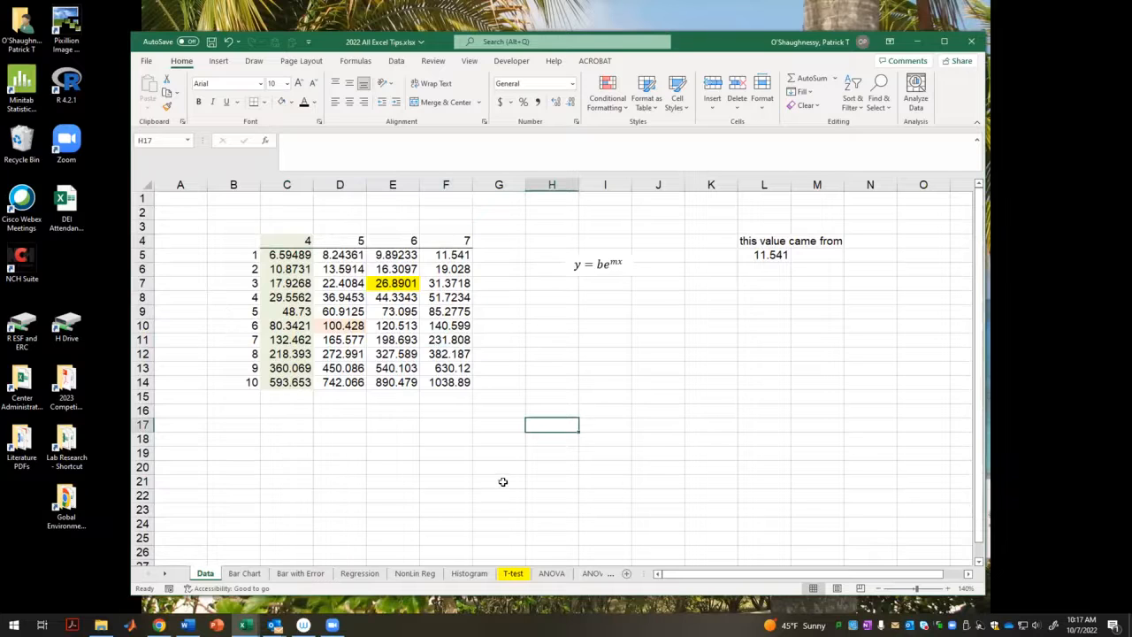
click(246, 257)
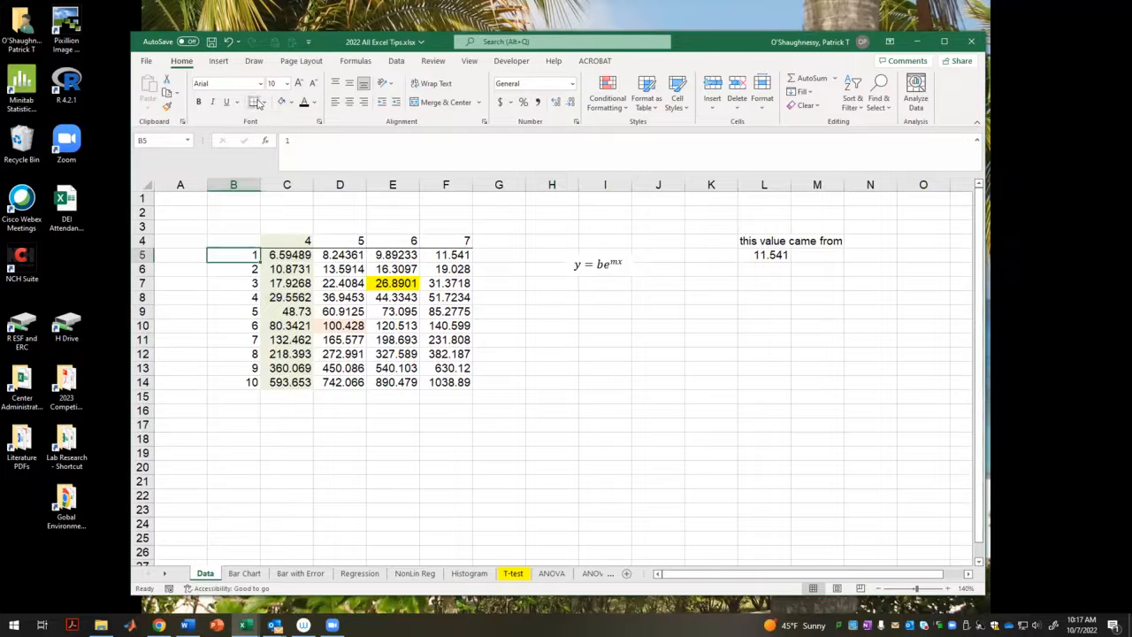
click(249, 295)
click(249, 258)
click(359, 455)
- Delete only the contents of the table B4:F14, check the leftover formatting, and undo the deletion
drag(239, 247, 447, 384)
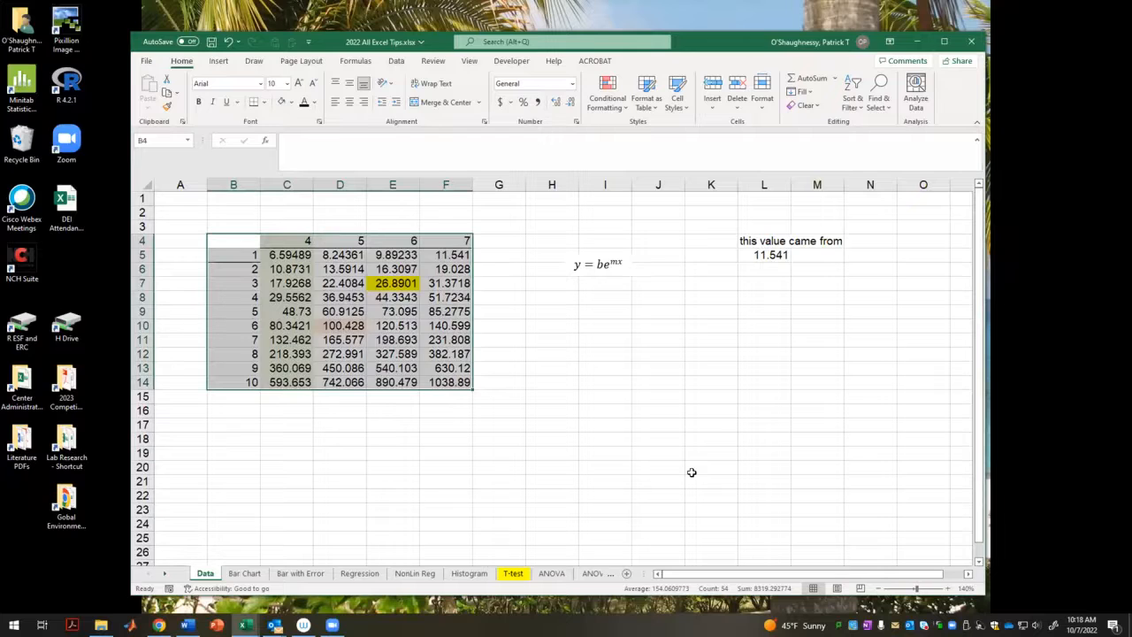
key(Delete)
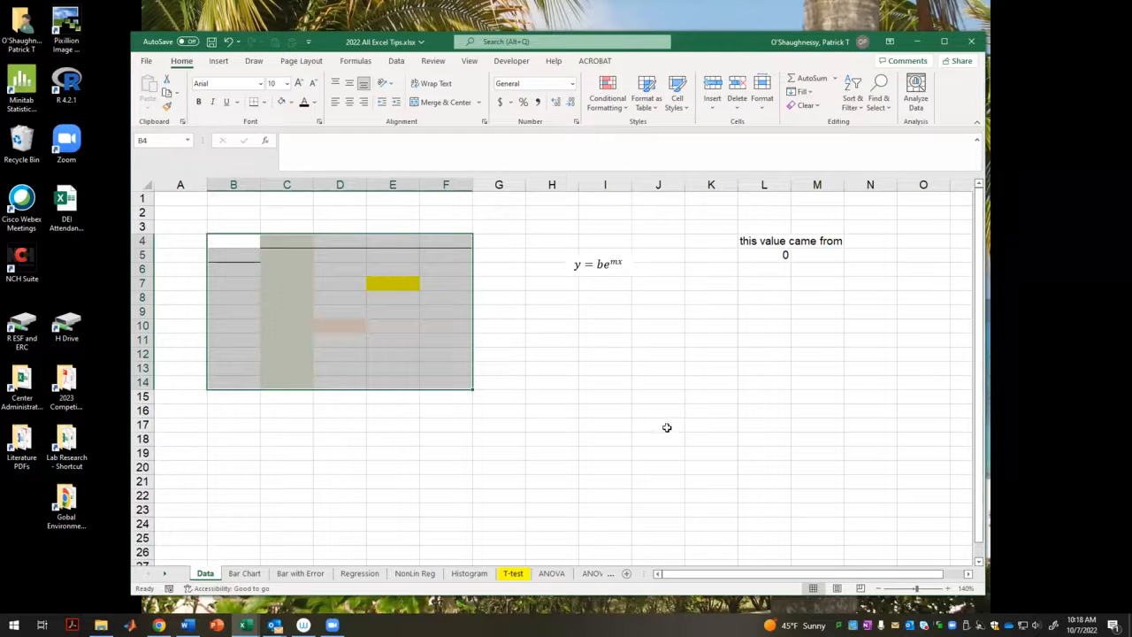
click(445, 221)
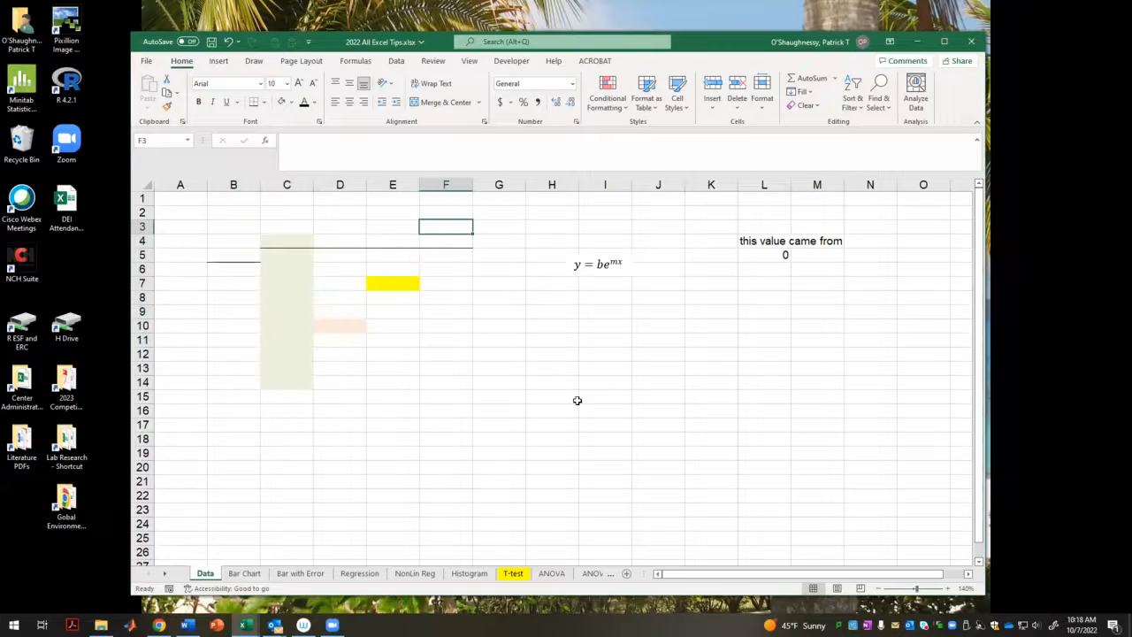
key(ctrl+z)
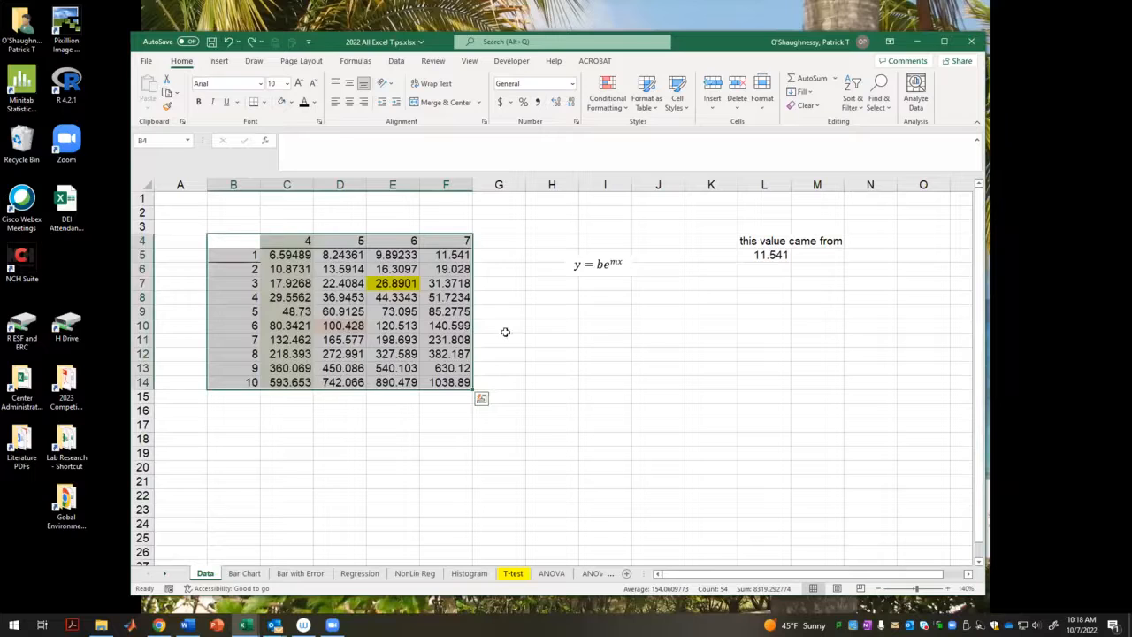
- Use Clear All on the table B4:F14 to remove contents and formatting together, and undo the clearing
click(570, 365)
click(222, 245)
drag(356, 379, 456, 387)
click(811, 106)
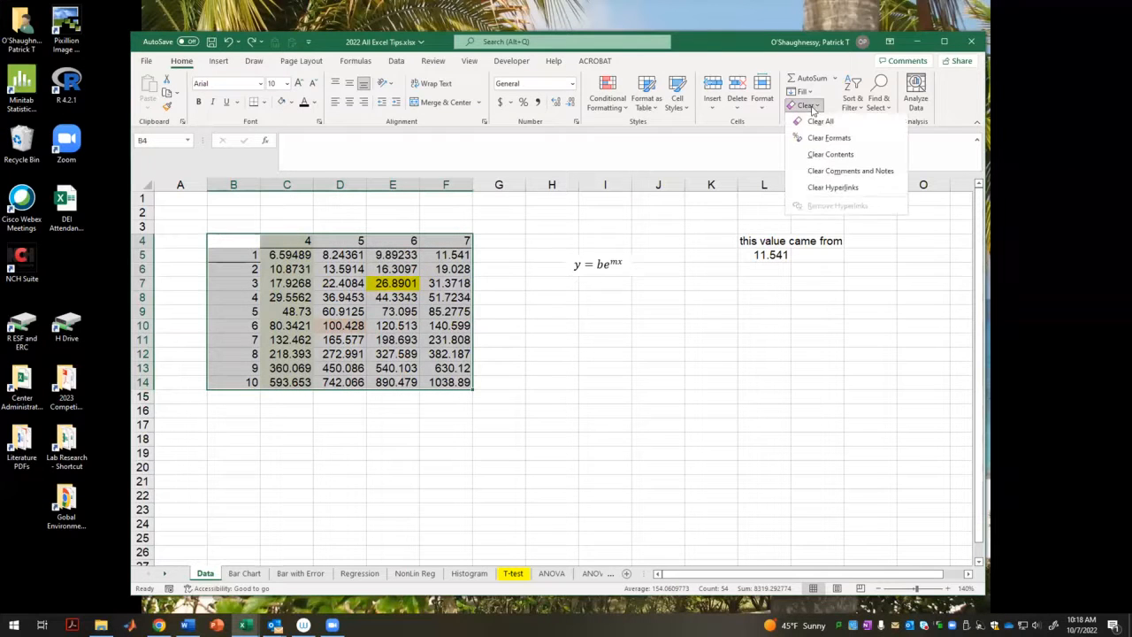
click(815, 121)
click(668, 396)
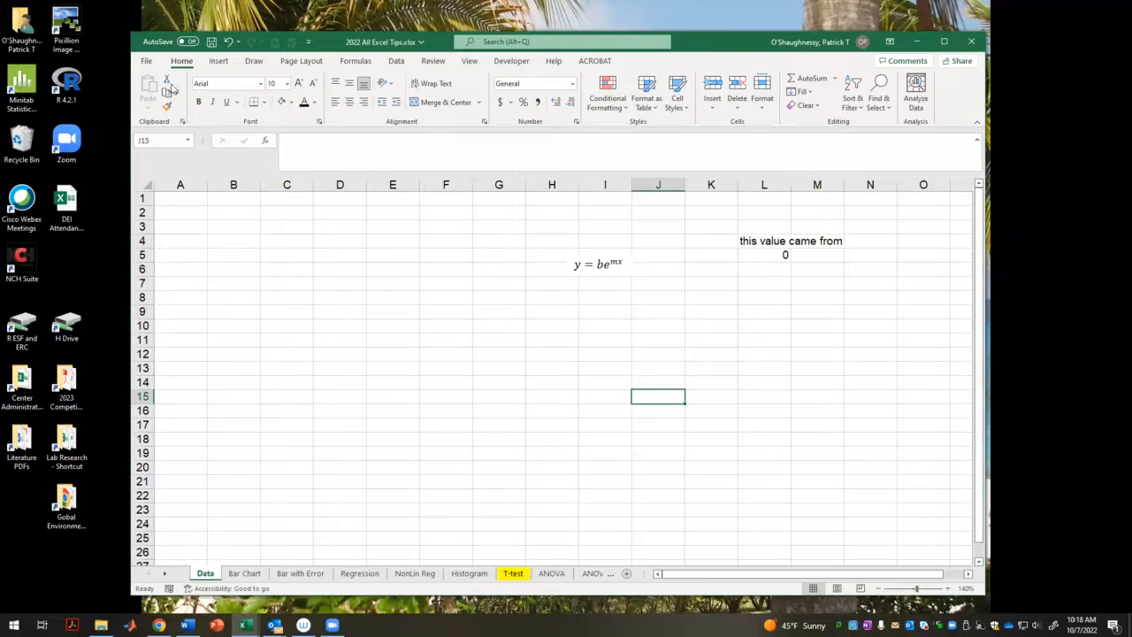
click(228, 42)
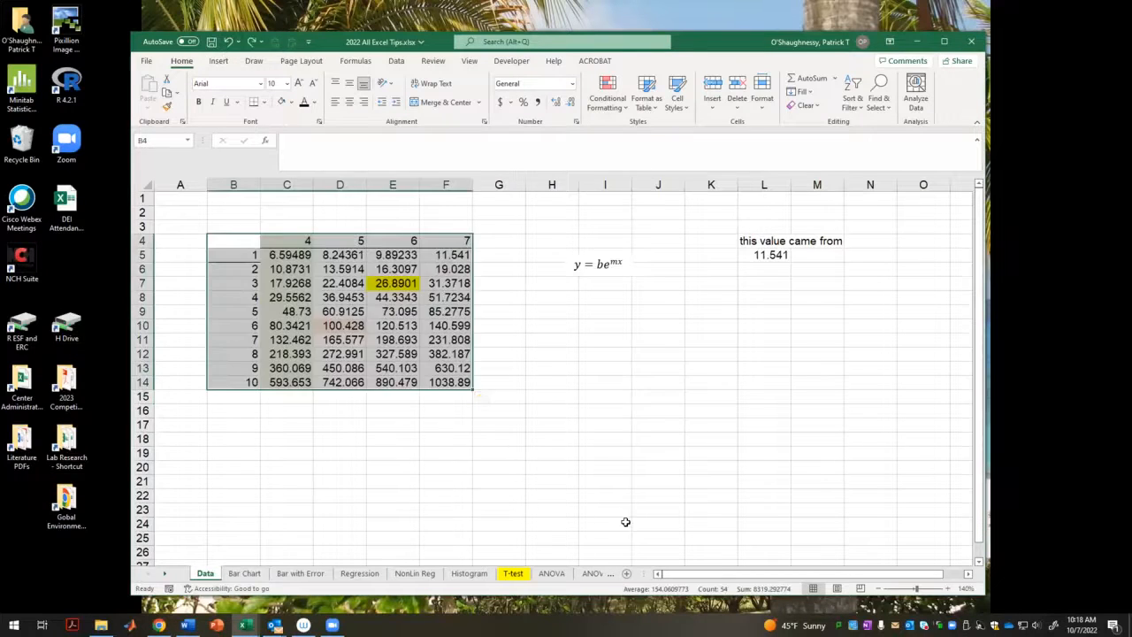
click(613, 521)
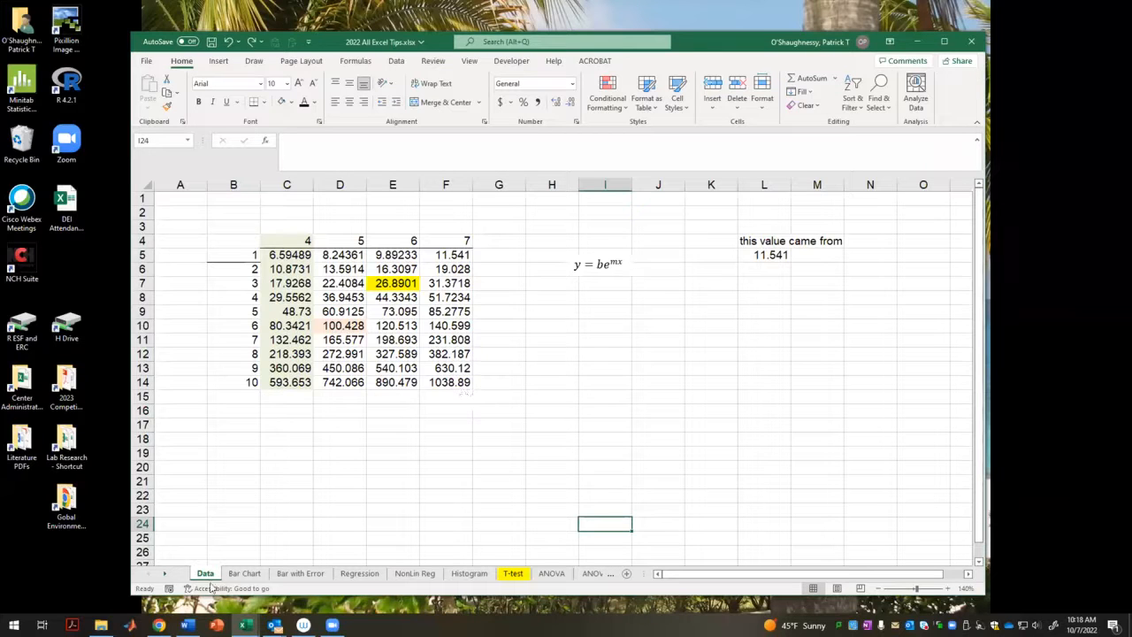
- Insert a blank worksheet after the Data sheet, look at where the table B4:F14 would go, and return to Data
click(626, 574)
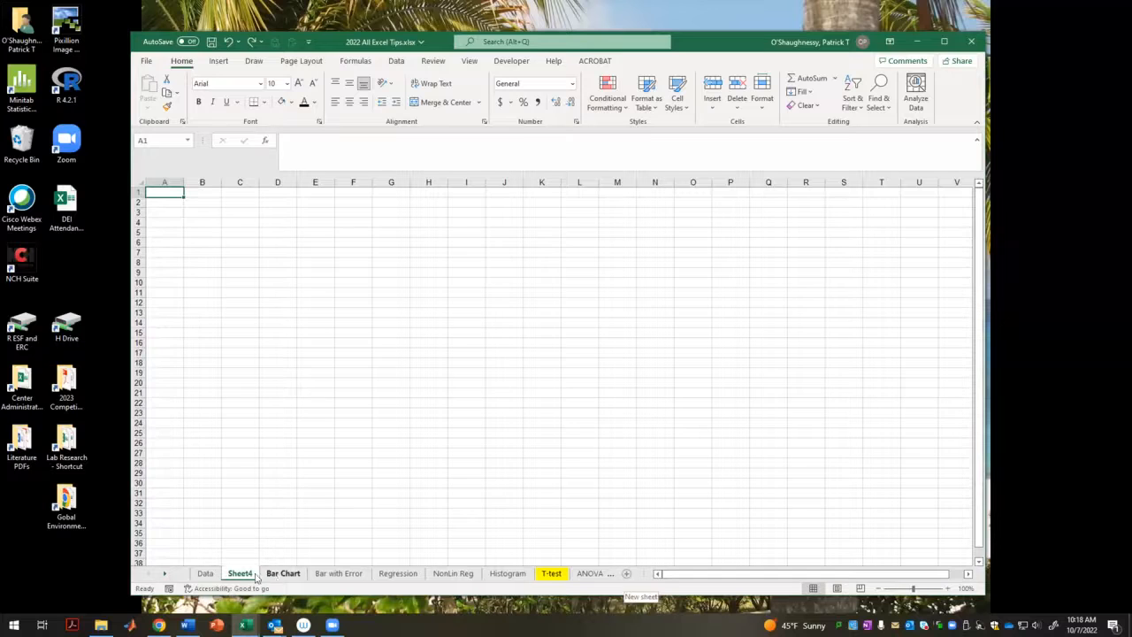
click(205, 573)
drag(239, 239, 442, 383)
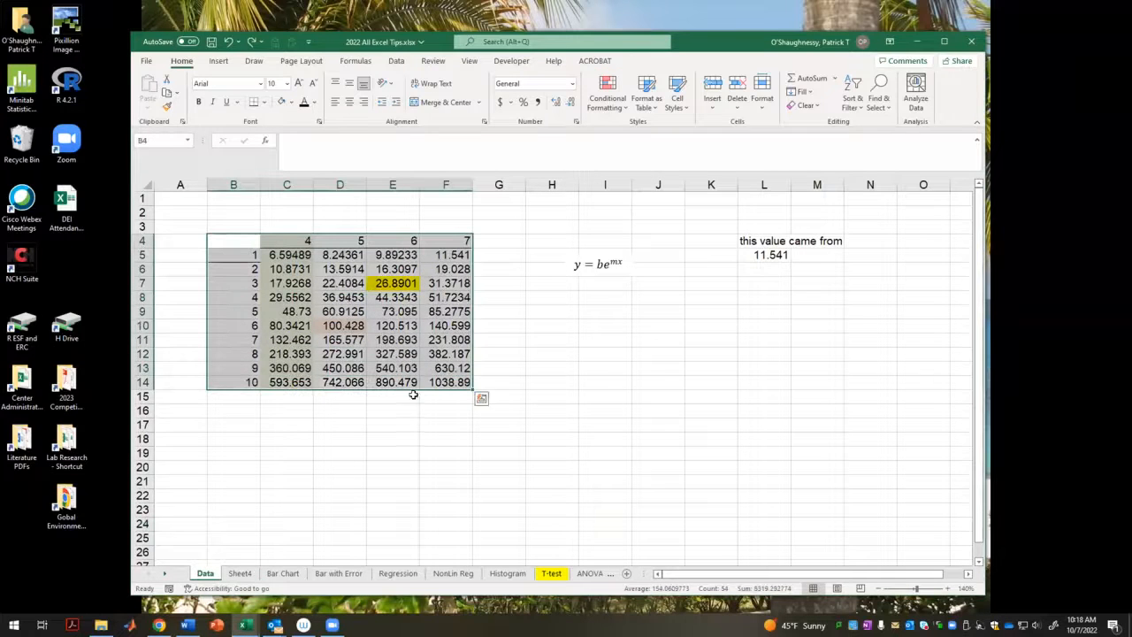
click(240, 574)
click(233, 234)
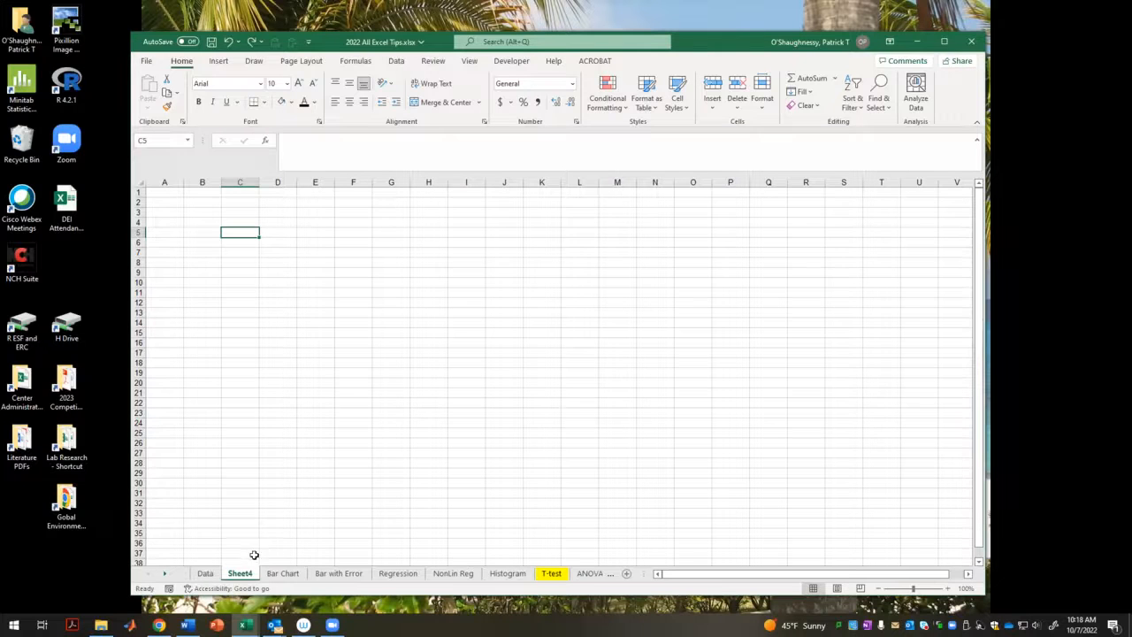
ctrl+click(206, 574)
key(ctrl+Page_Up)
click(331, 467)
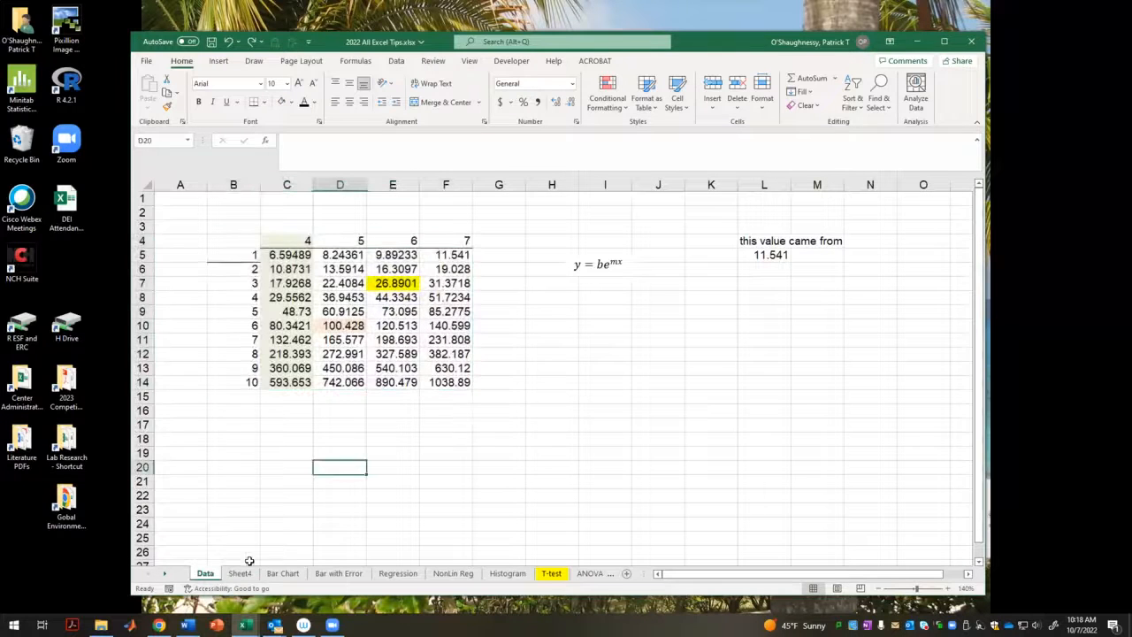
- Create a copy of the Data sheet placed before Sheet4 and compare the copy with the original
right_click(211, 575)
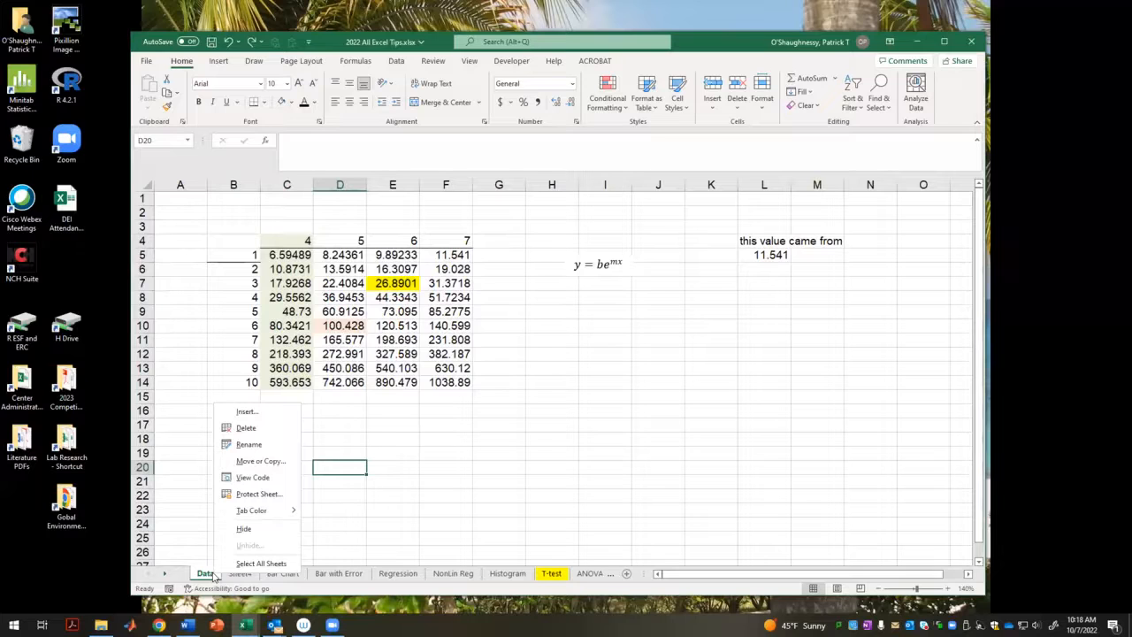
click(261, 462)
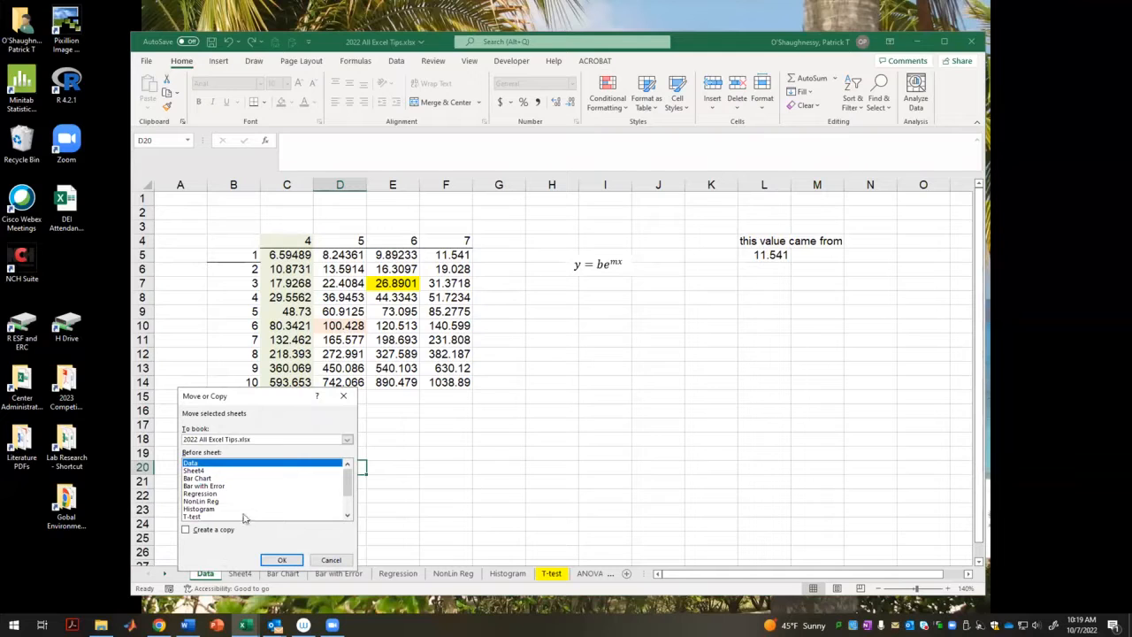
click(204, 471)
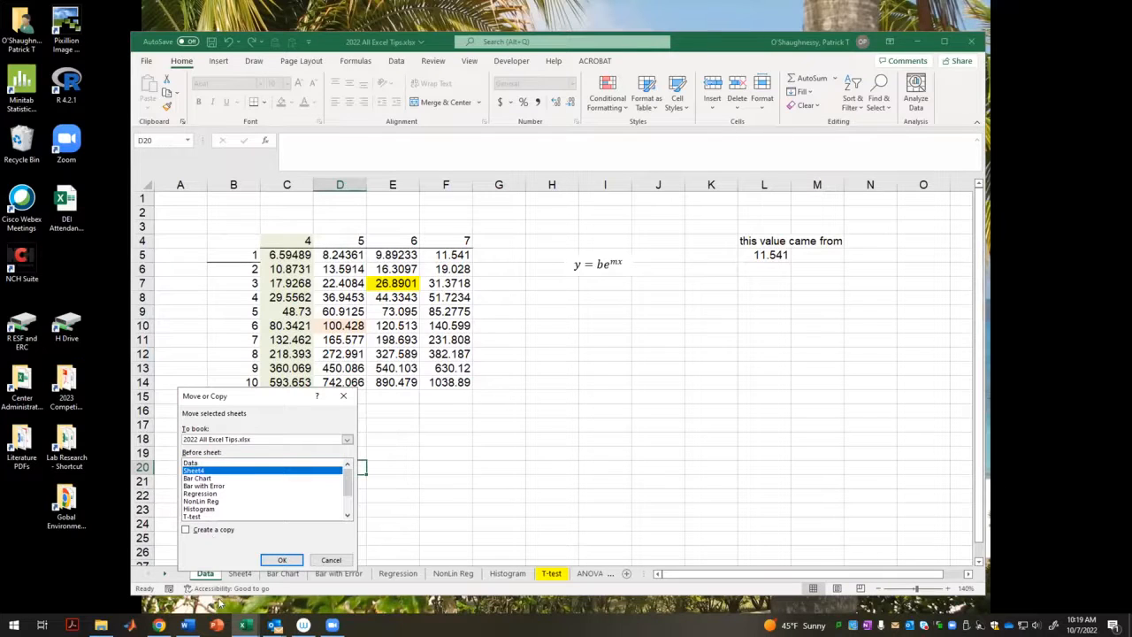
click(186, 529)
click(281, 561)
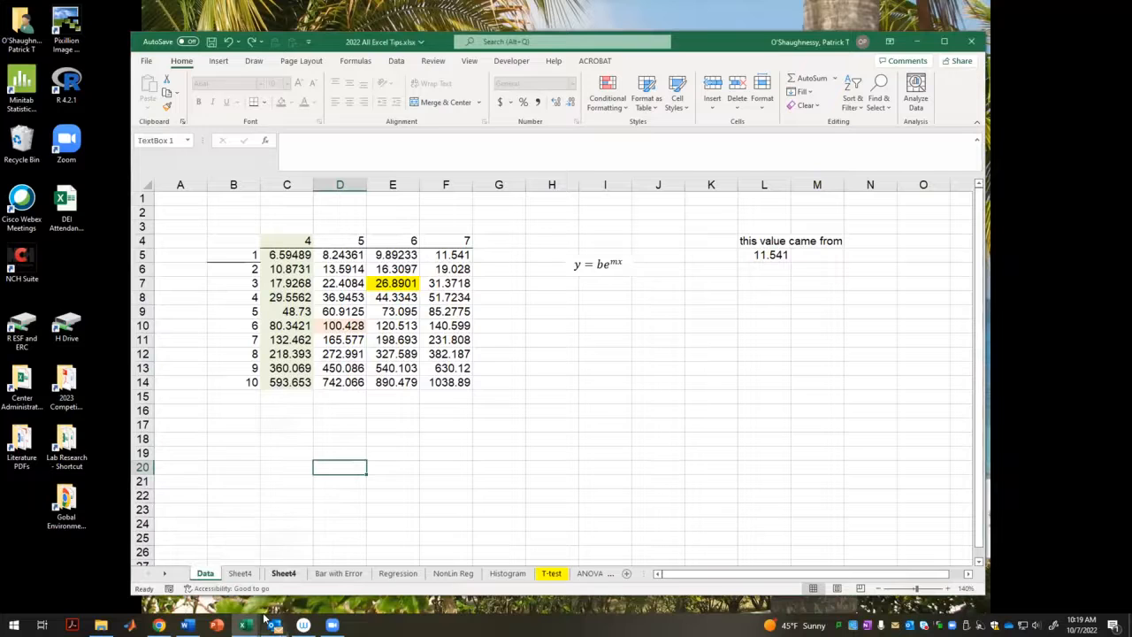
click(451, 513)
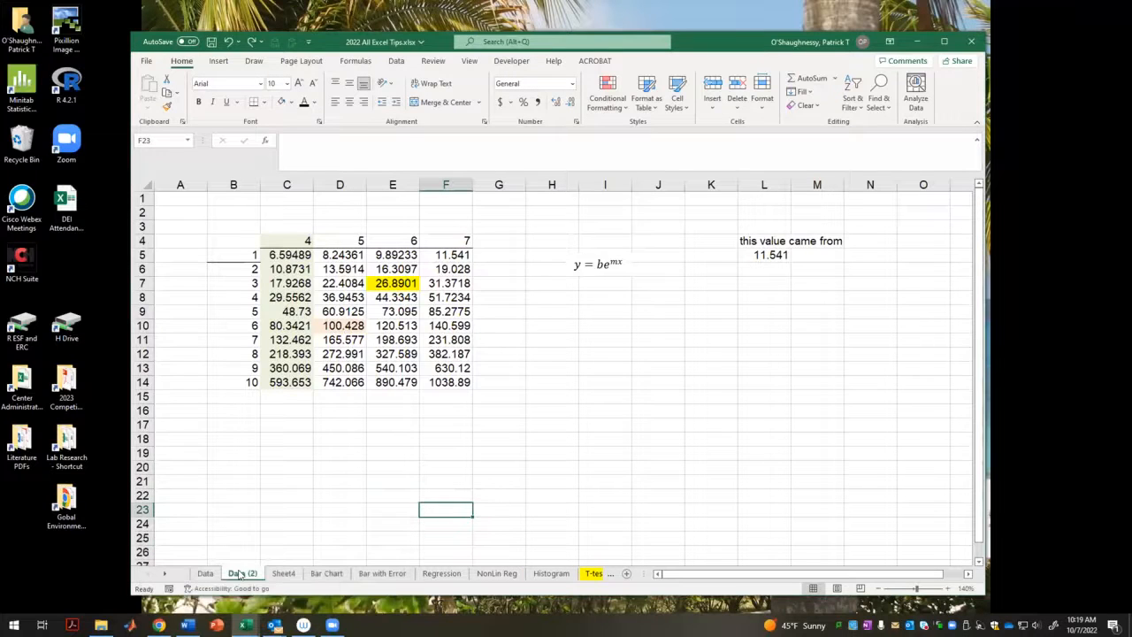
click(204, 574)
click(247, 576)
click(204, 574)
click(243, 574)
- View the destination workbooks for Data (2), and move that sheet before Data within the current workbook
right_click(250, 578)
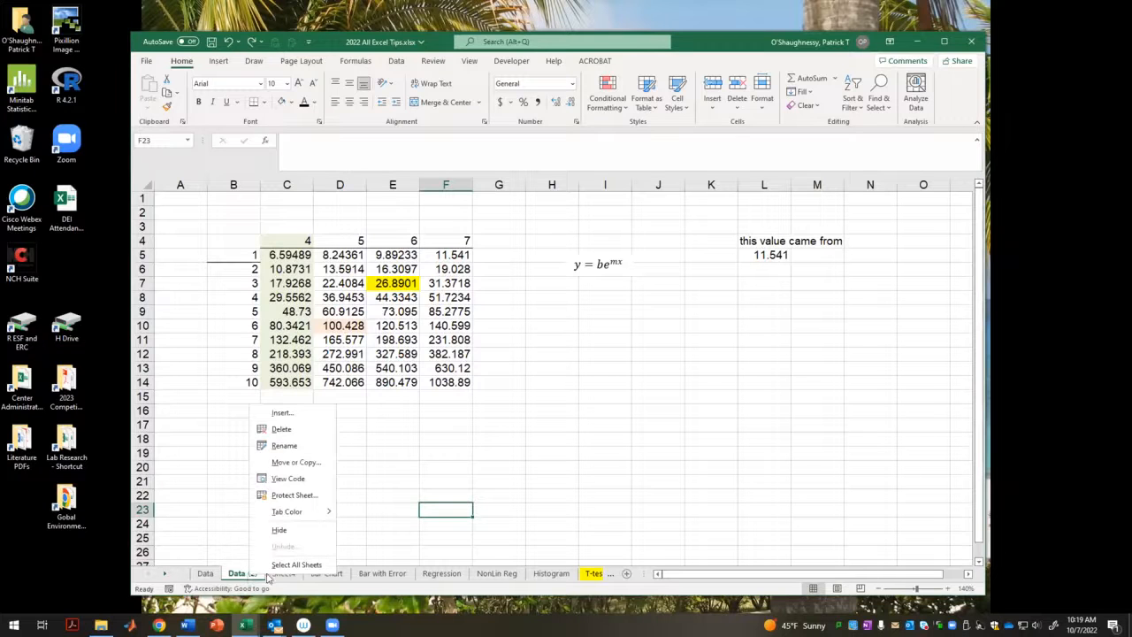
click(288, 462)
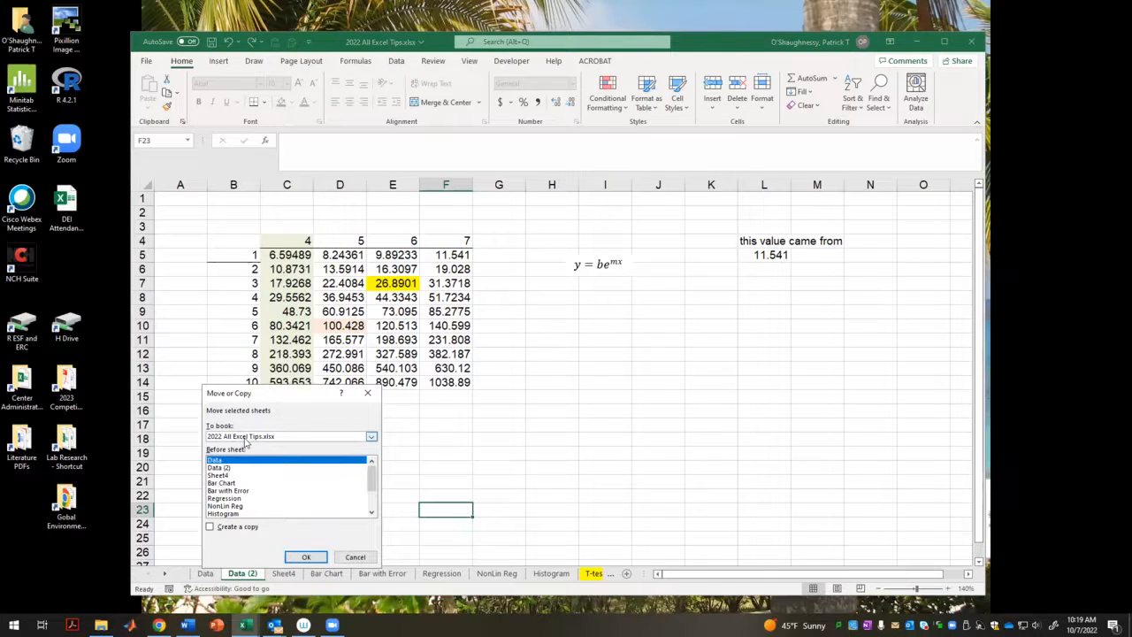
click(373, 437)
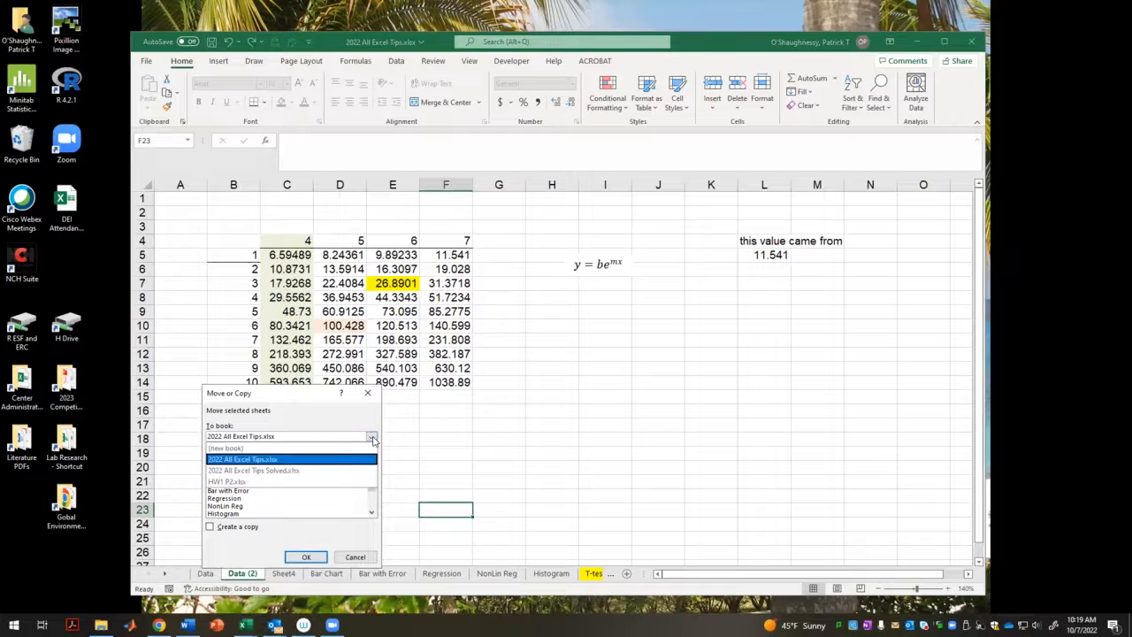
click(285, 474)
click(306, 556)
click(626, 454)
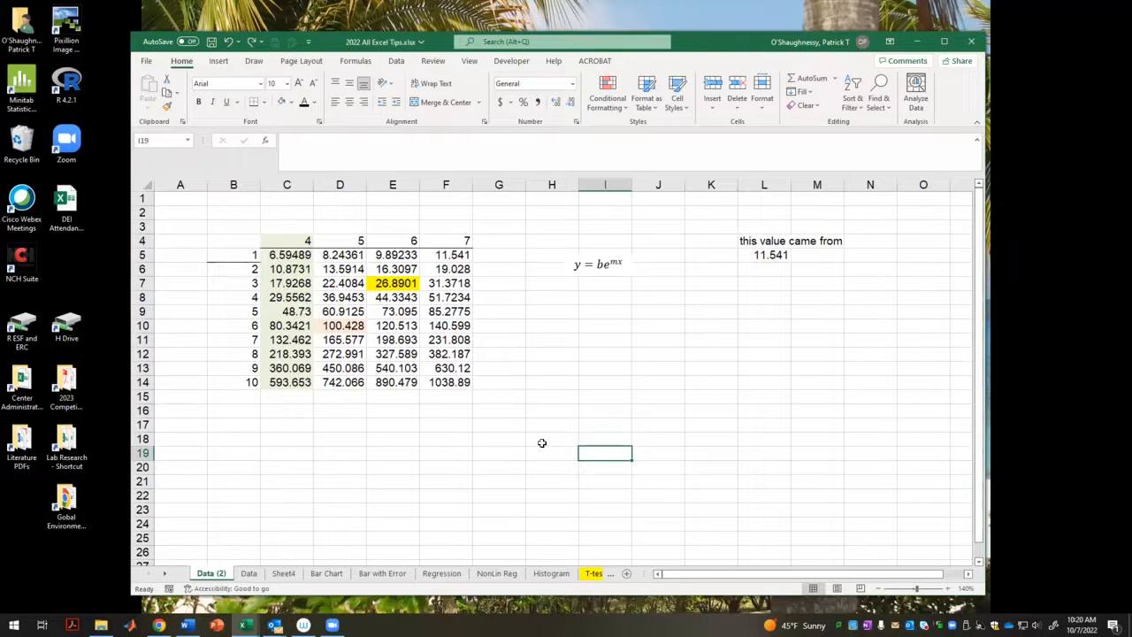
- Switch to the original Data sheet and view its sheet options without applying any
click(251, 573)
right_click(251, 573)
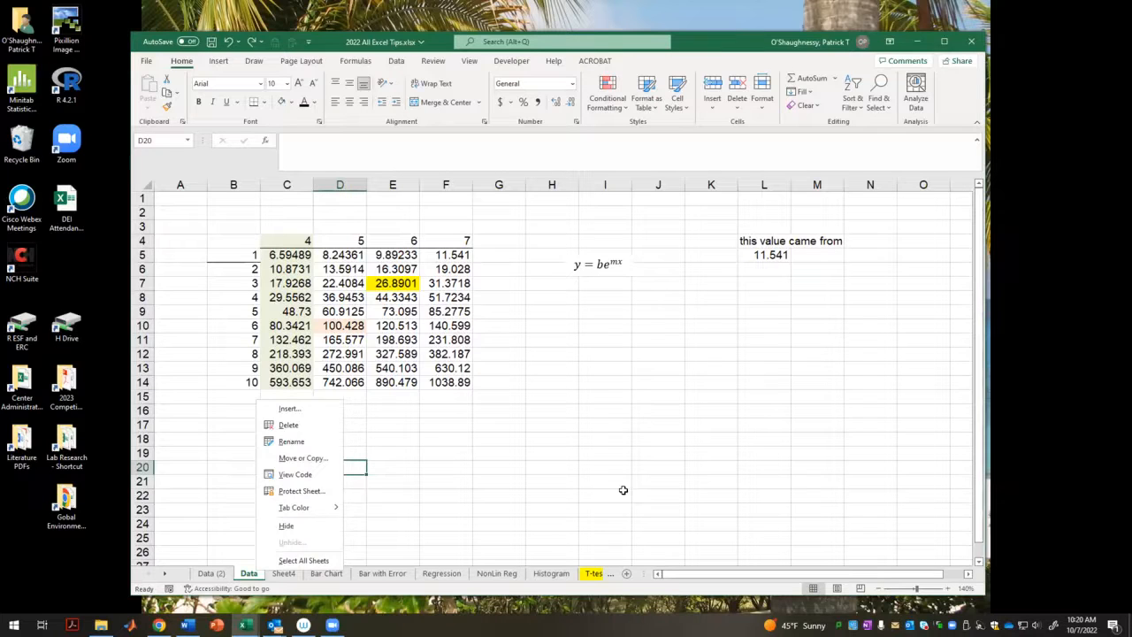
key(Escape)
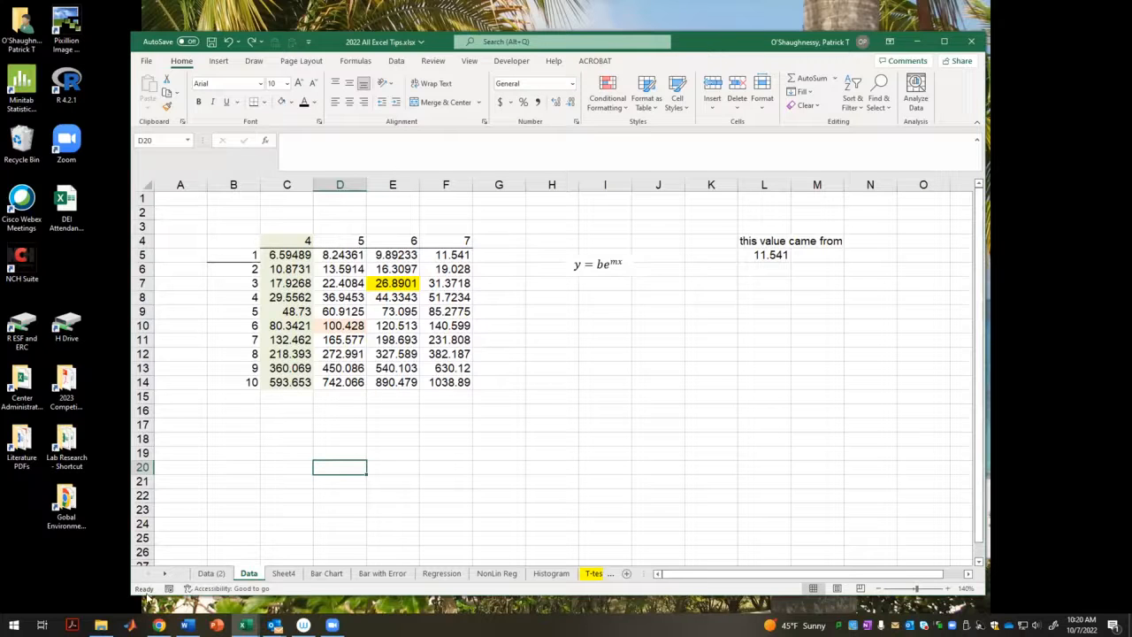
- Switch to File Explorer and open the Template Spreadsheets folder inside the Lab Research folder
double_click(67, 440)
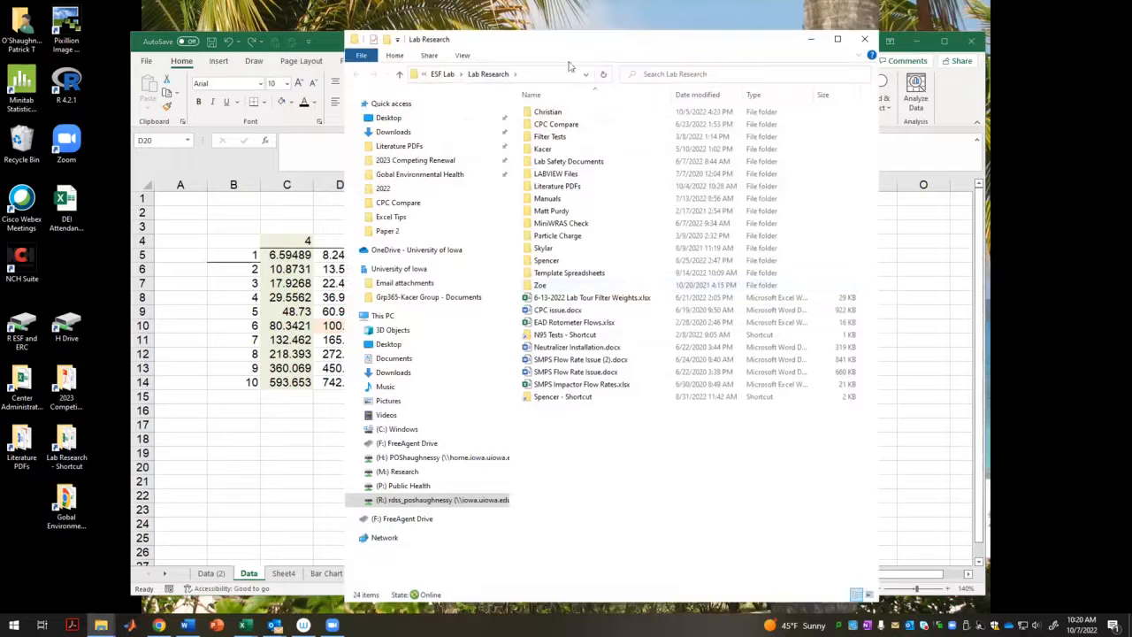
double_click(569, 274)
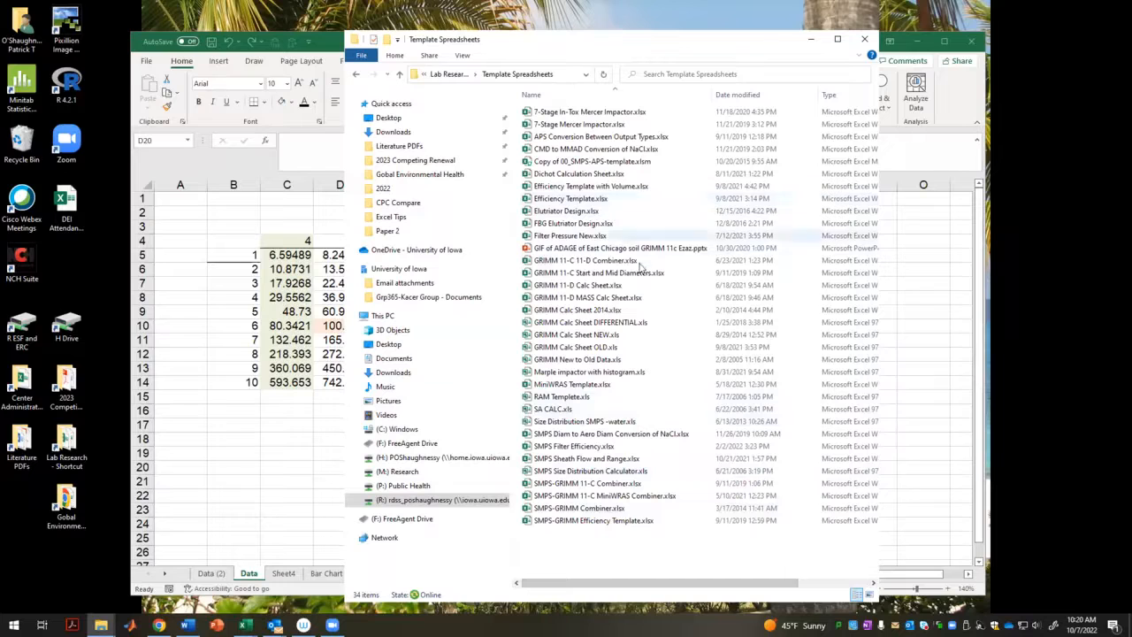
- Open the GRIMM 11-D Calc Sheet workbook and examine the dated sample counts on its Counts sheet
click(584, 289)
key(alt+F4)
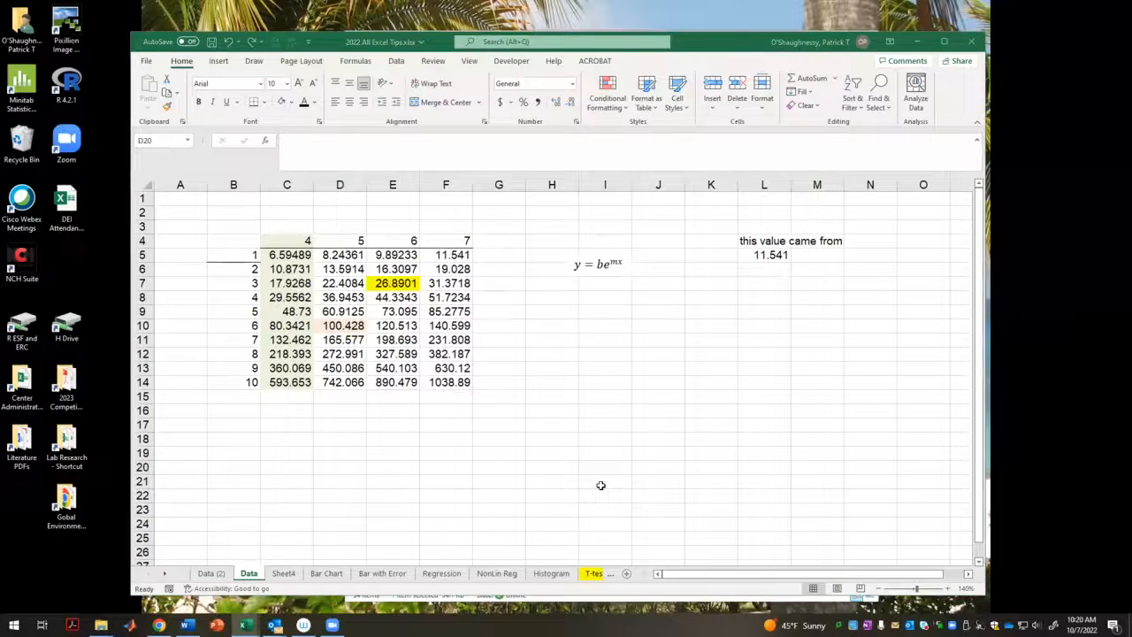
click(223, 587)
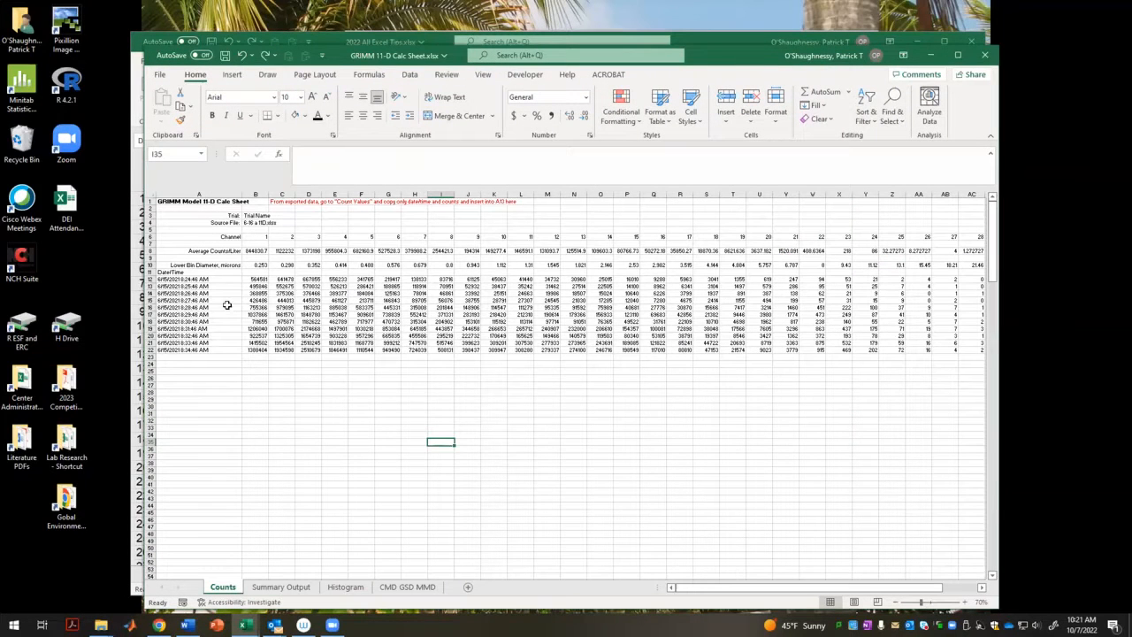
drag(189, 281, 873, 350)
- Maximize the workbook and fill the Summary Output report area A1:T50 with white
click(275, 587)
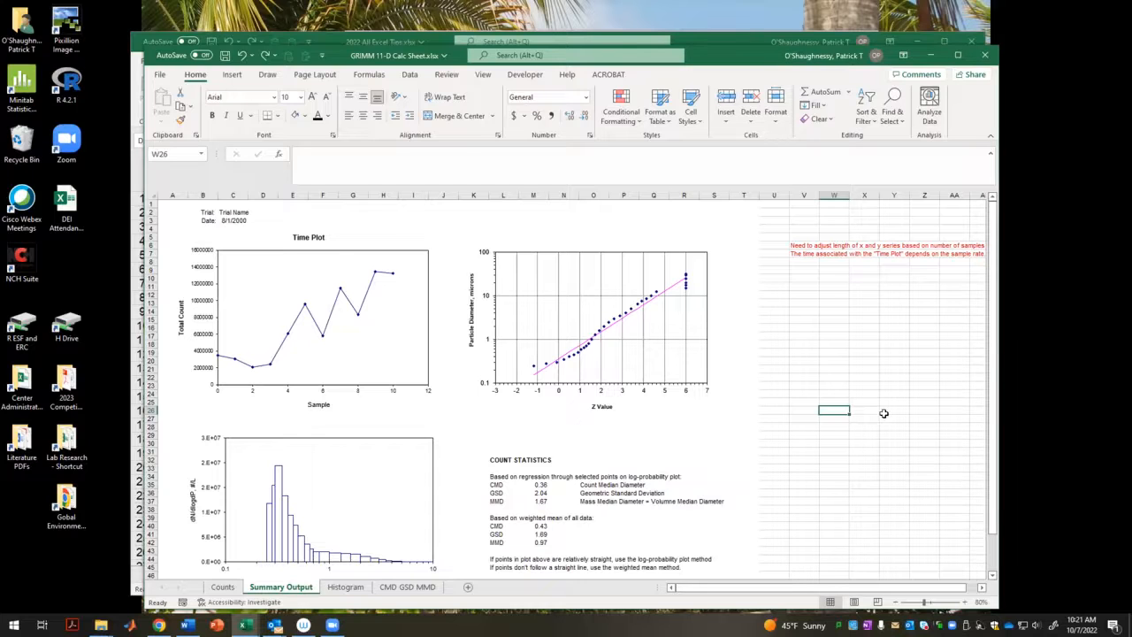
click(958, 55)
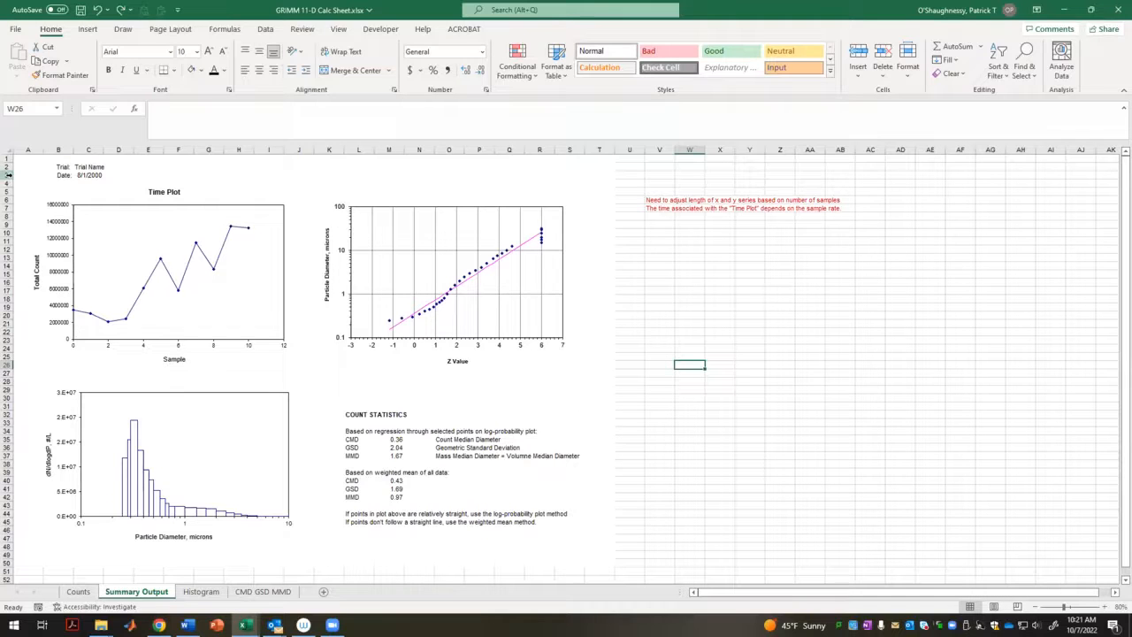
drag(30, 158, 594, 564)
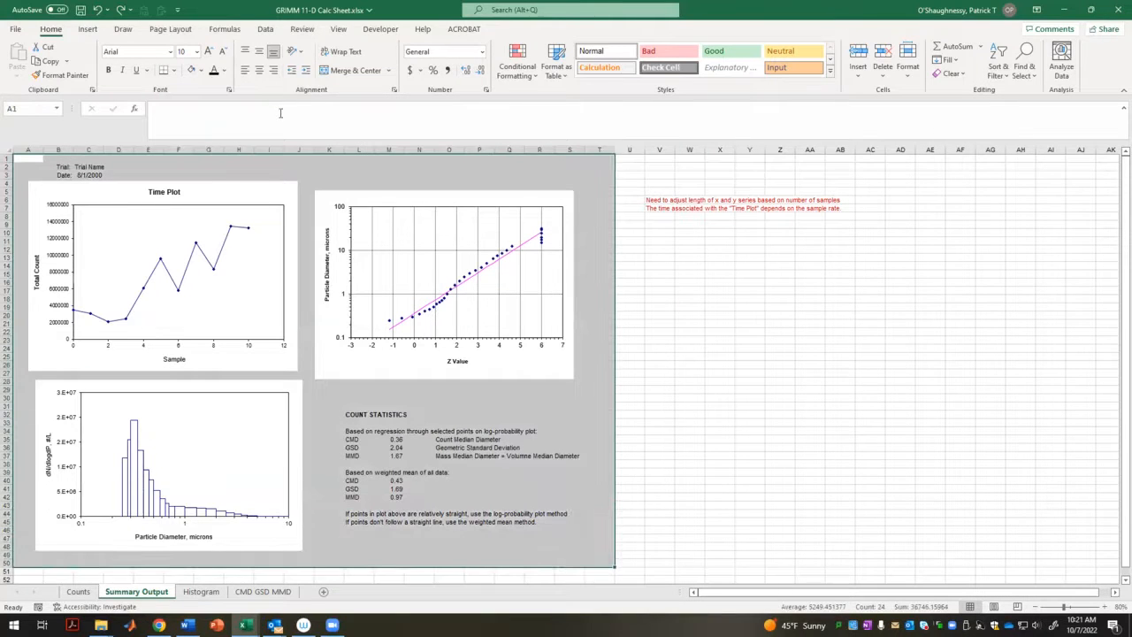
click(200, 74)
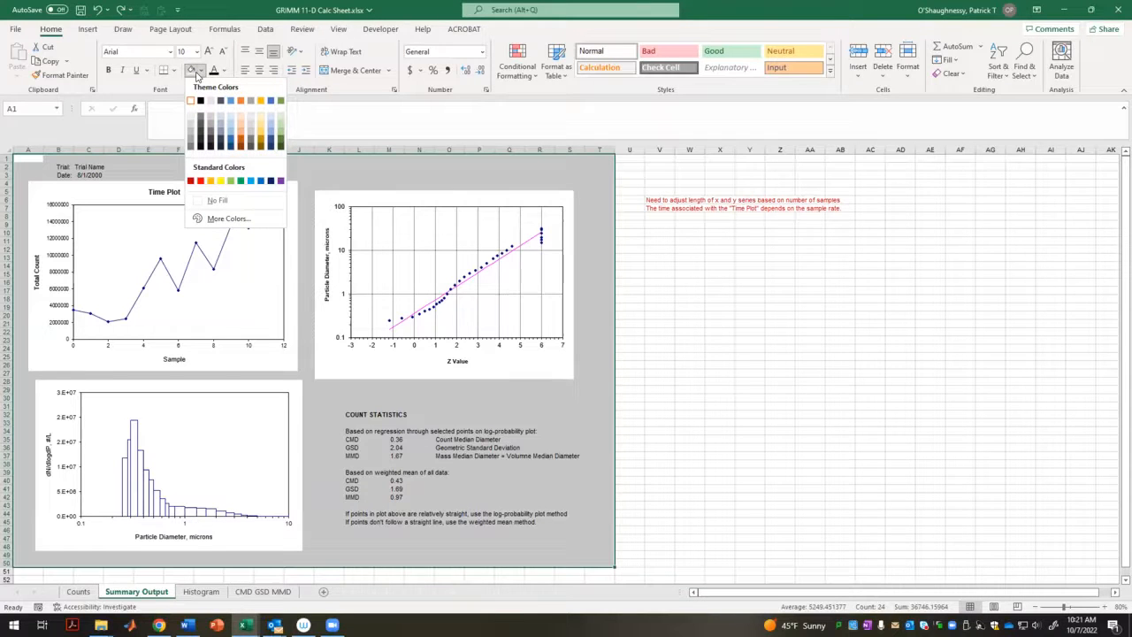
click(191, 102)
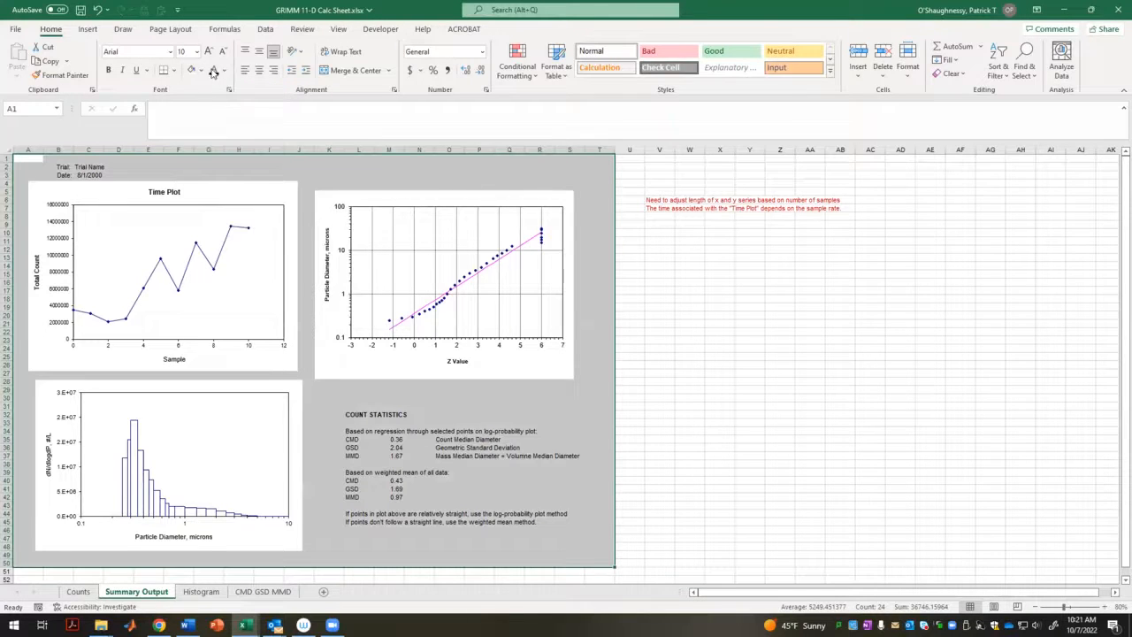
- Try an orange fill on the Summary Output report area and undo it
click(200, 73)
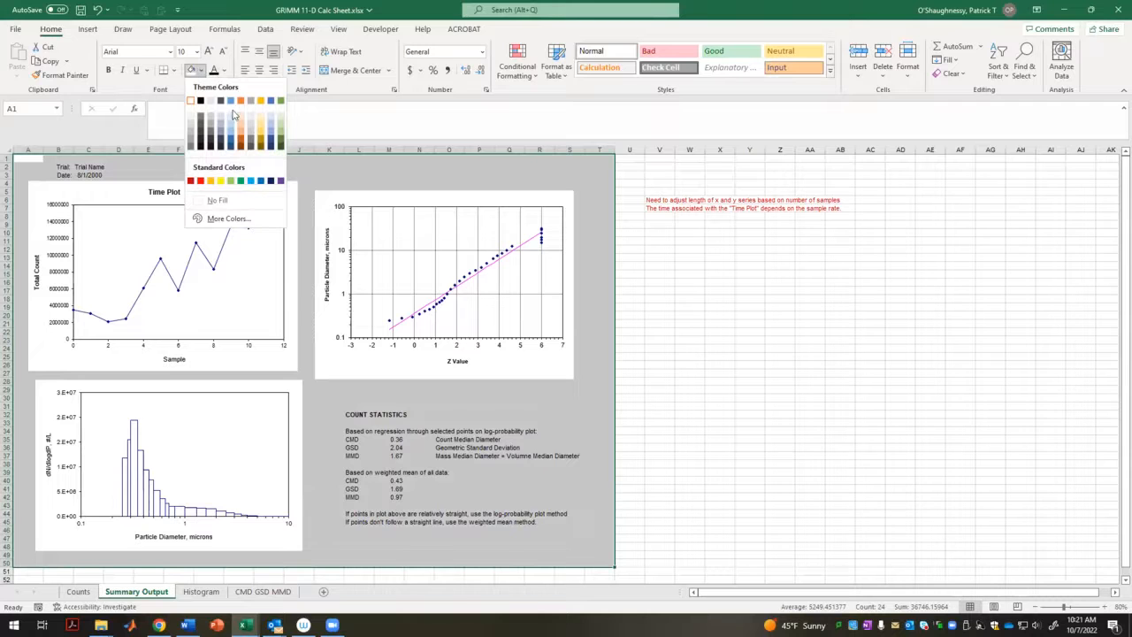
click(241, 102)
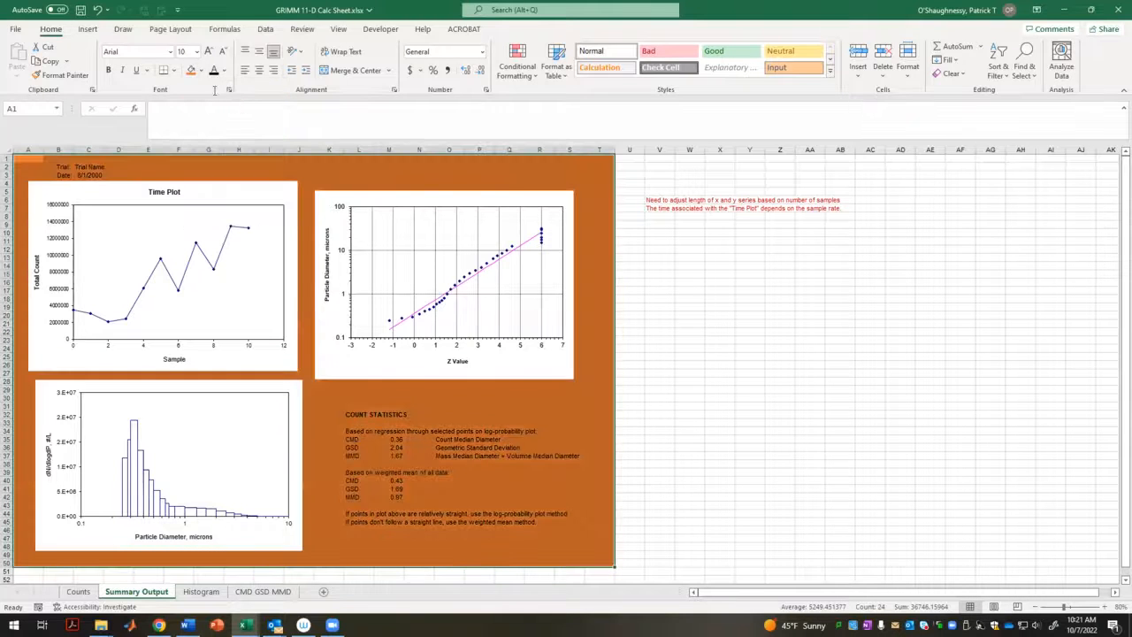
click(96, 10)
click(678, 324)
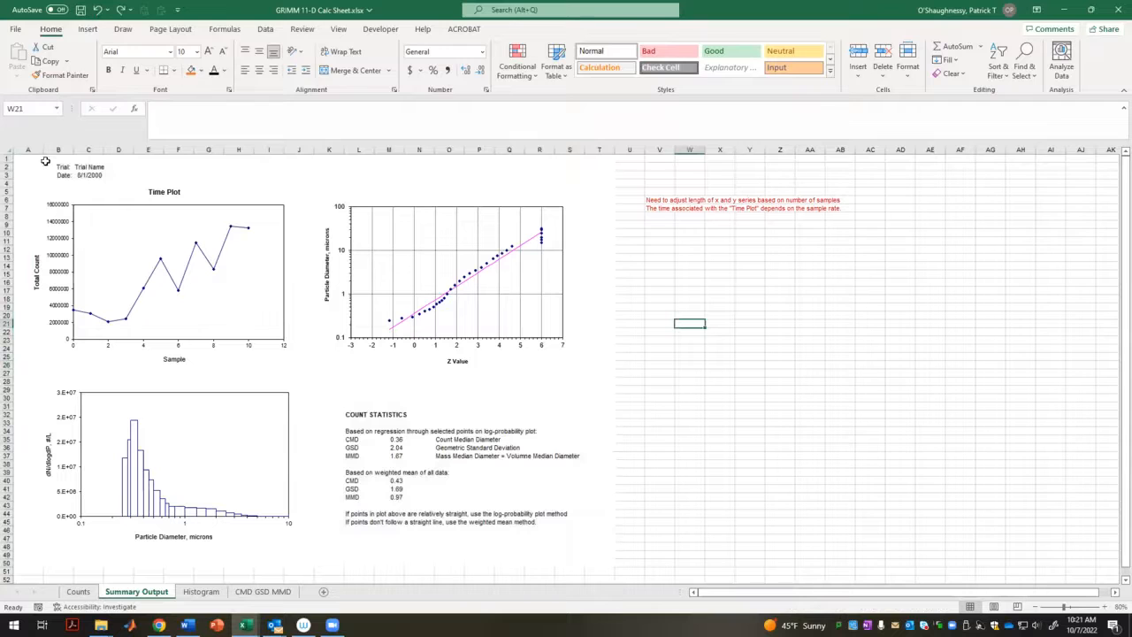
- Set the range A1:T49 on the Summary Output sheet as the print area
drag(38, 158, 610, 557)
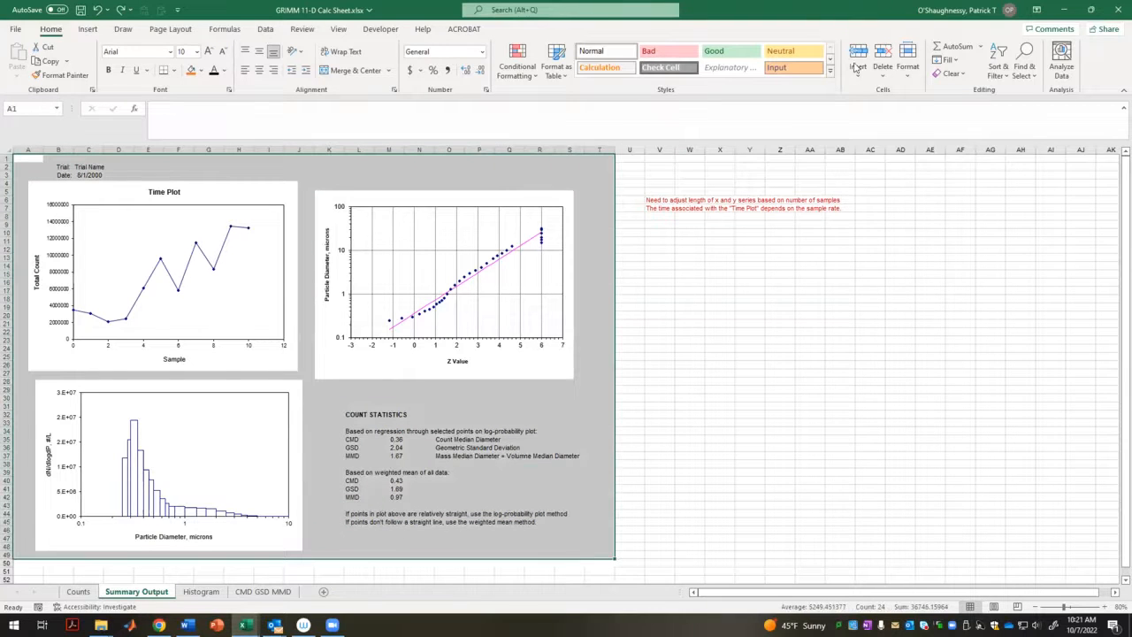
click(815, 12)
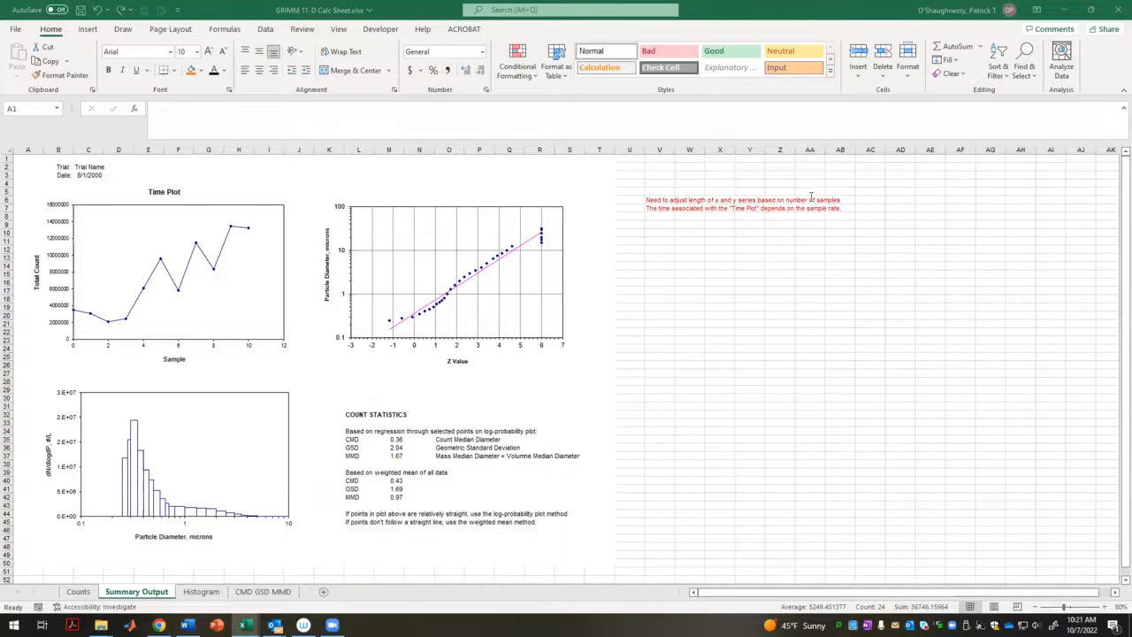
click(170, 29)
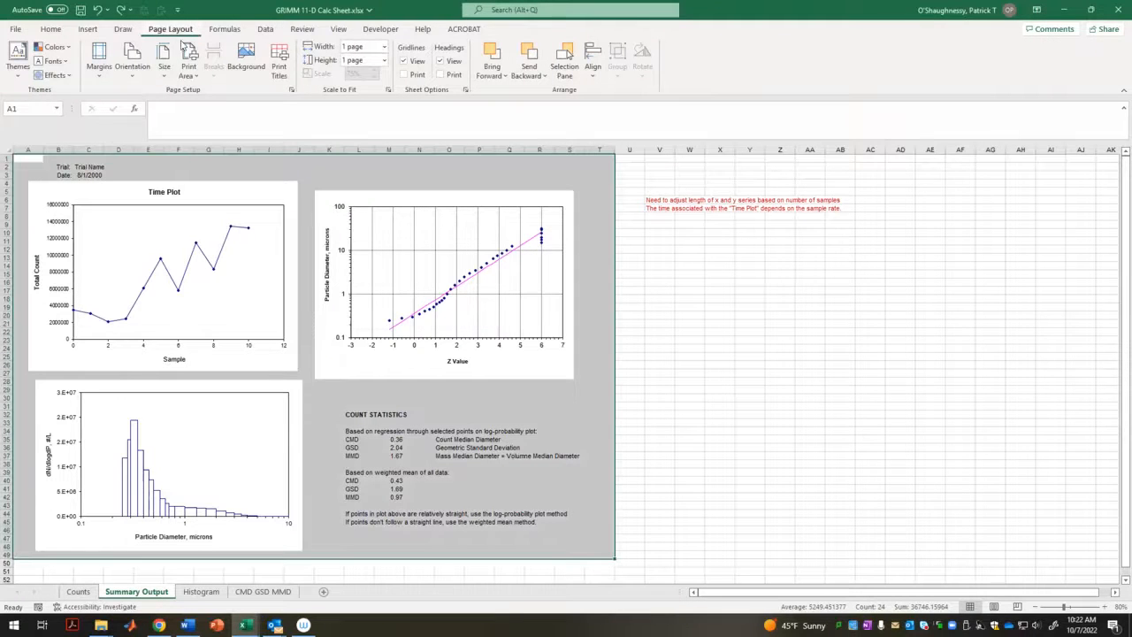
click(189, 69)
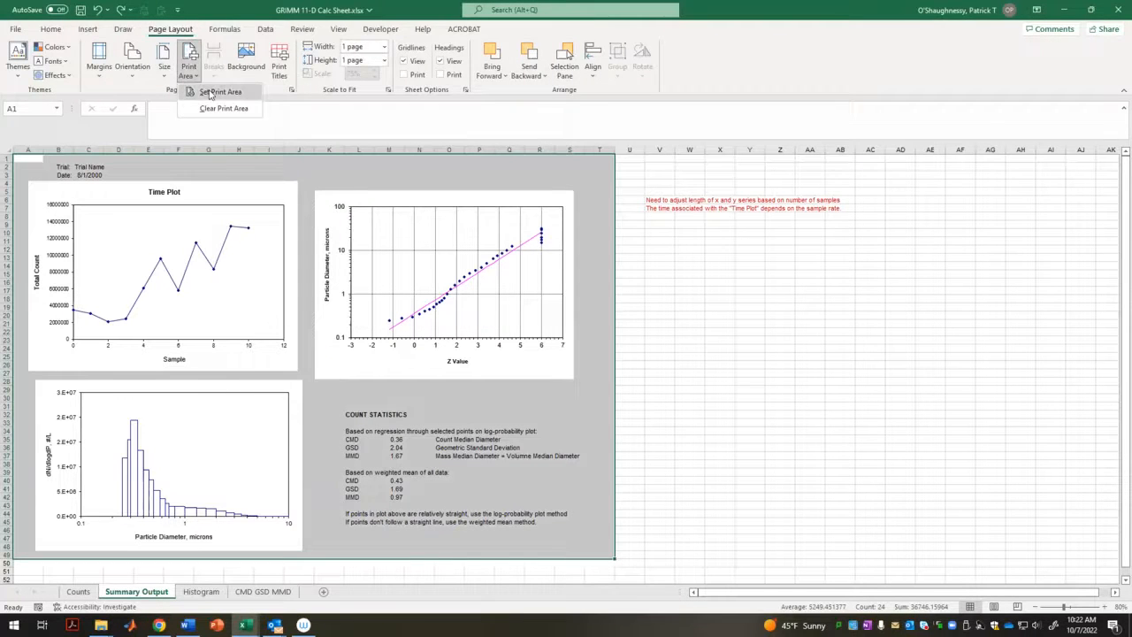
click(210, 92)
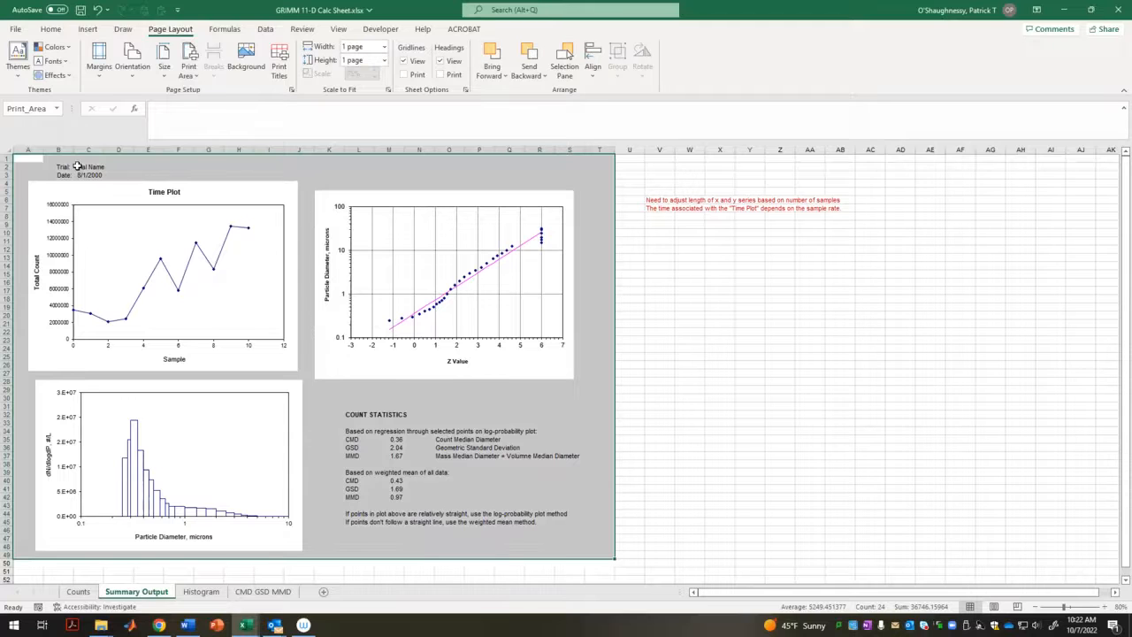
- Preview the Summary Output printout, keep Fit Sheet on One Page, review the orientation options, and return to the sheet
click(16, 29)
click(39, 244)
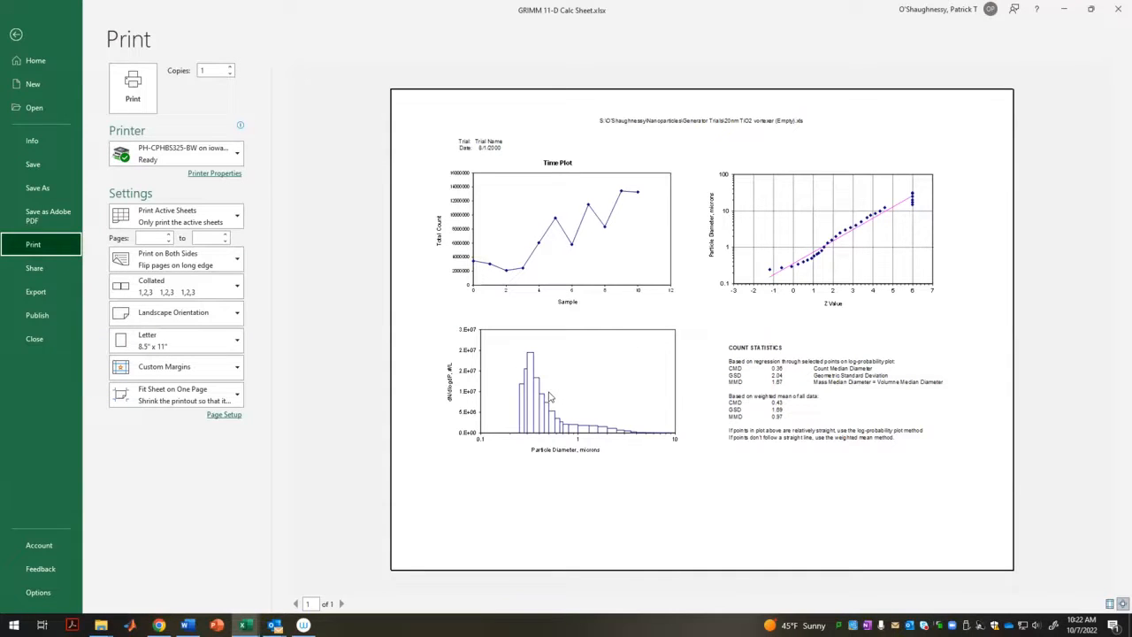
click(159, 403)
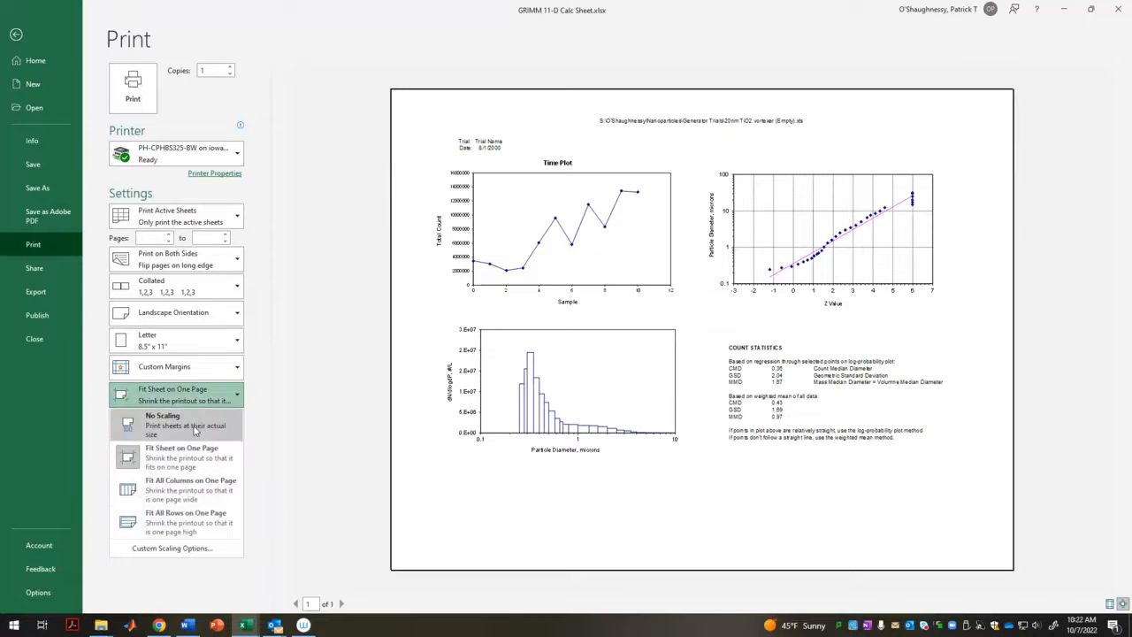
click(189, 461)
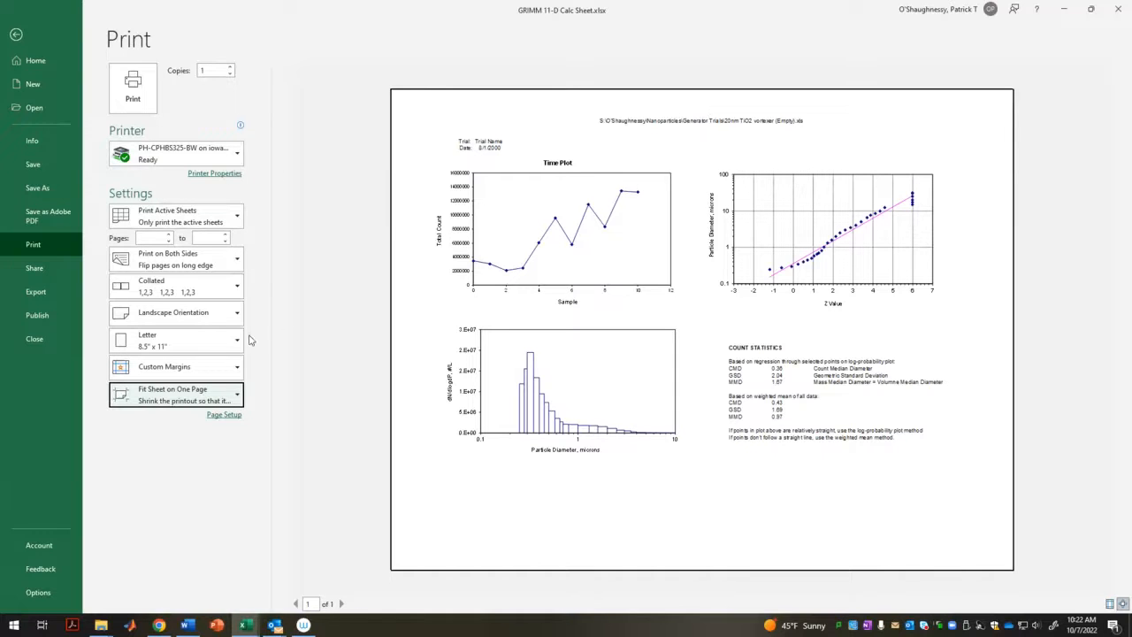
click(183, 320)
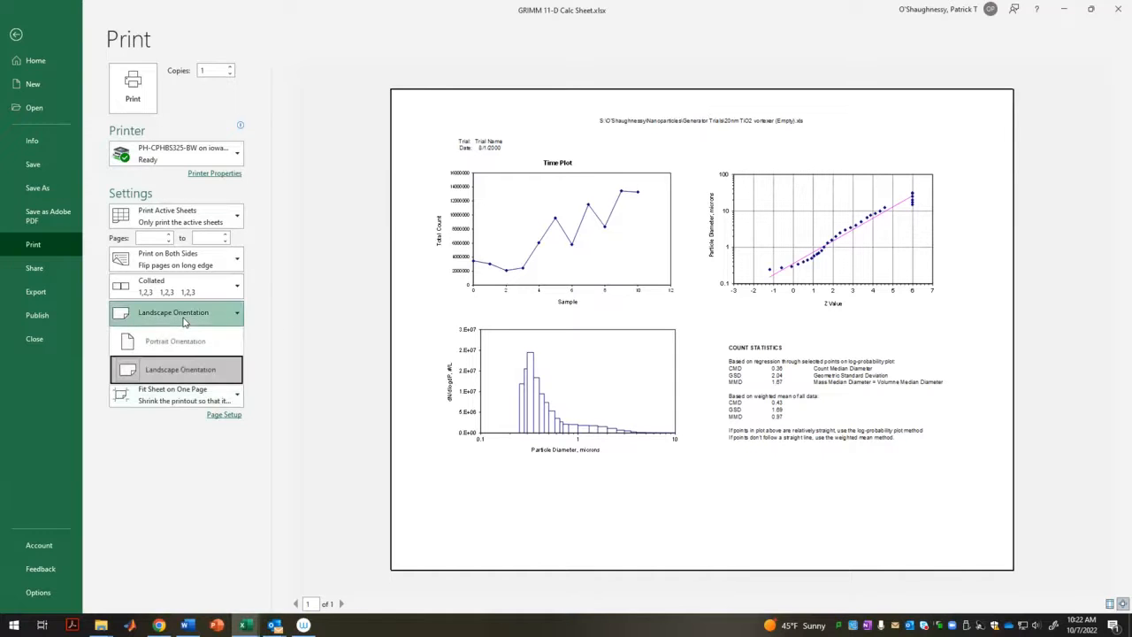
click(305, 316)
click(15, 35)
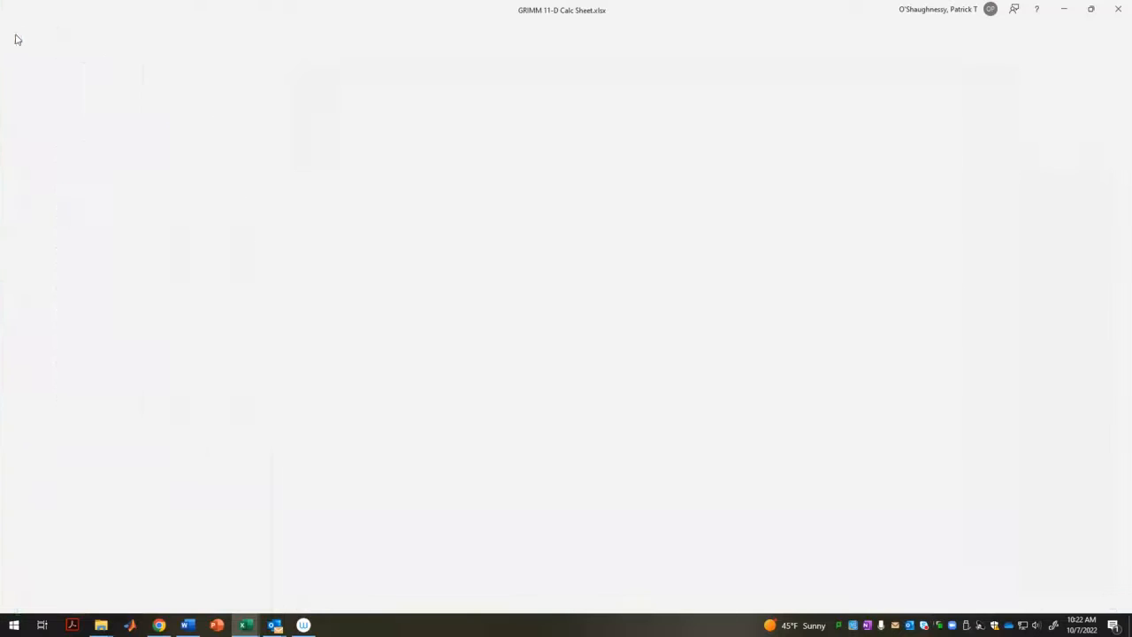
click(805, 281)
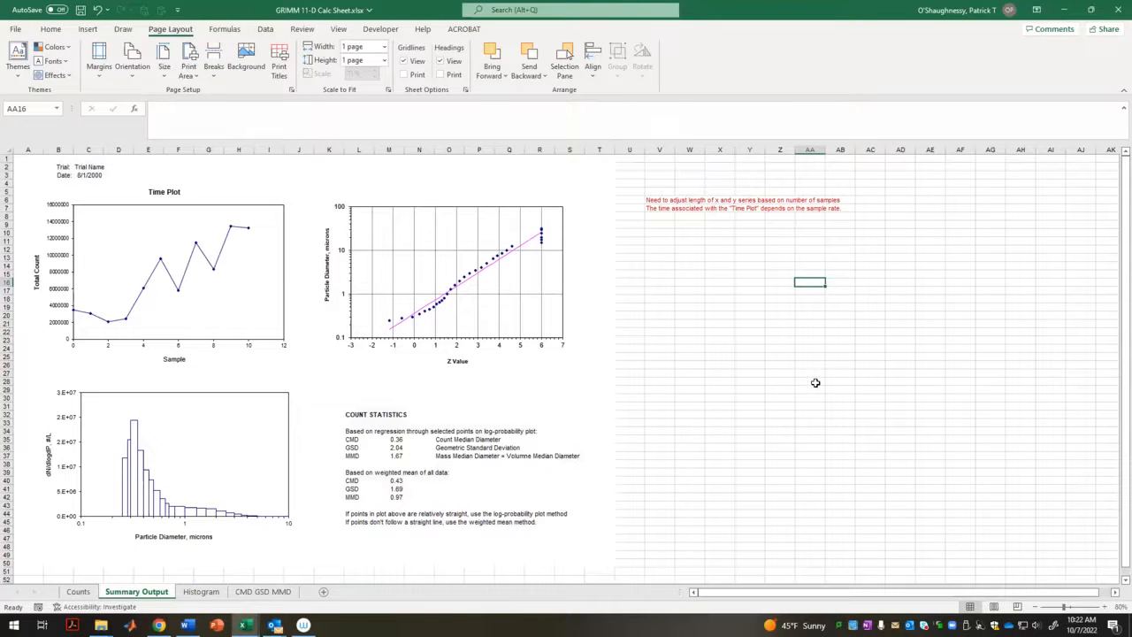
- Copy the Z Value chart and paste the duplicate at cell X11, below the red notes
click(534, 372)
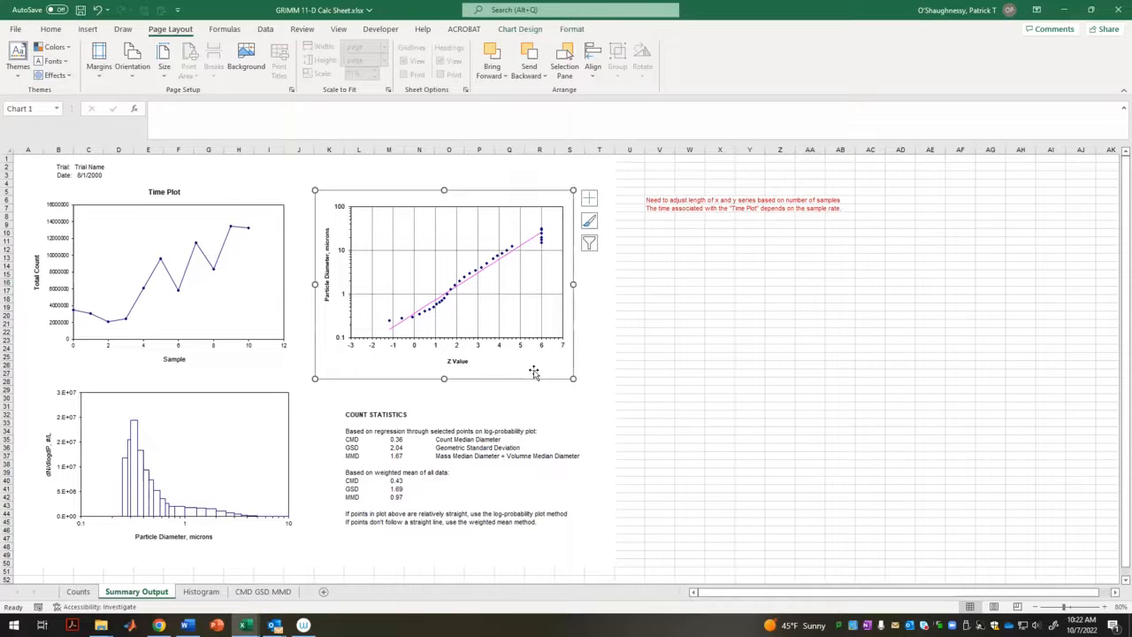
click(732, 239)
key(ctrl+v)
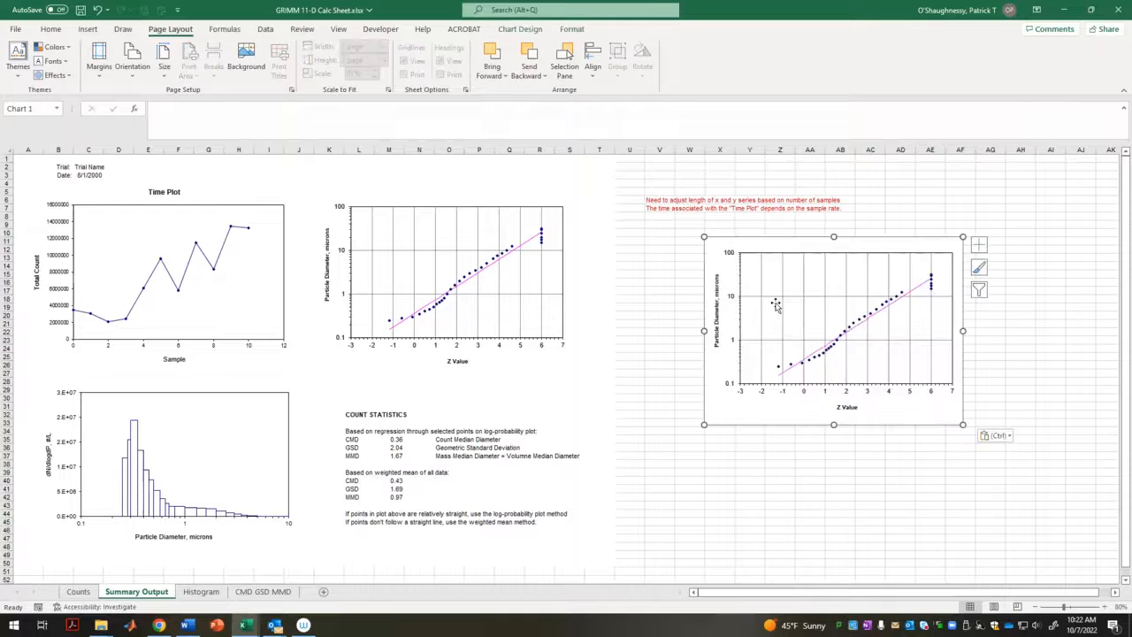
- View the data source of the duplicated Z Value chart, including Series1, without changing it
right_click(778, 309)
click(832, 385)
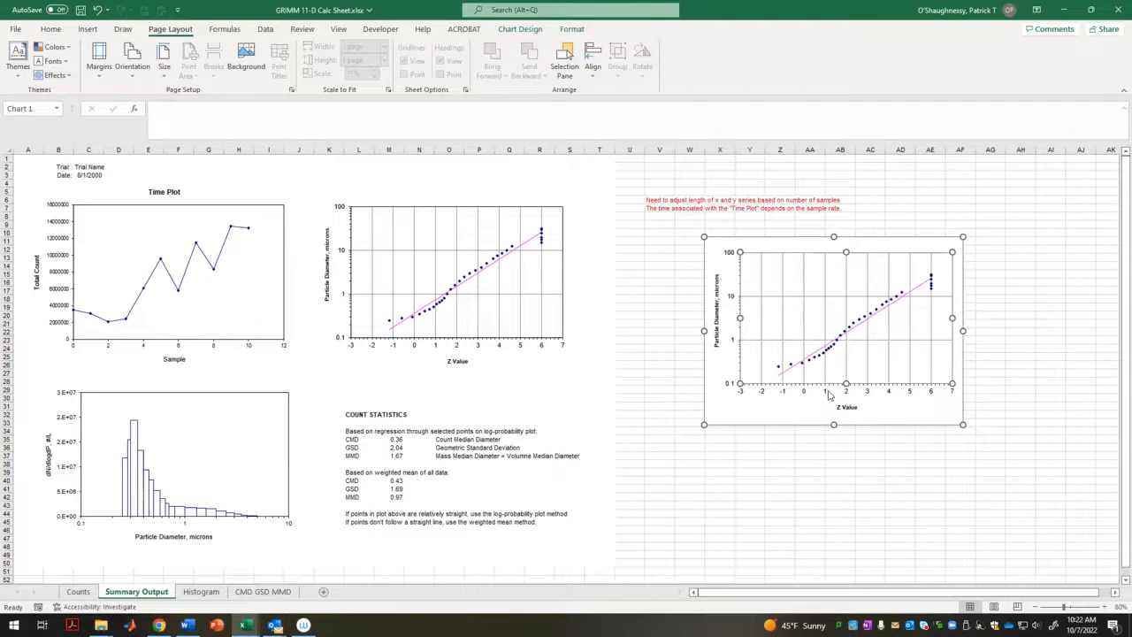
click(310, 358)
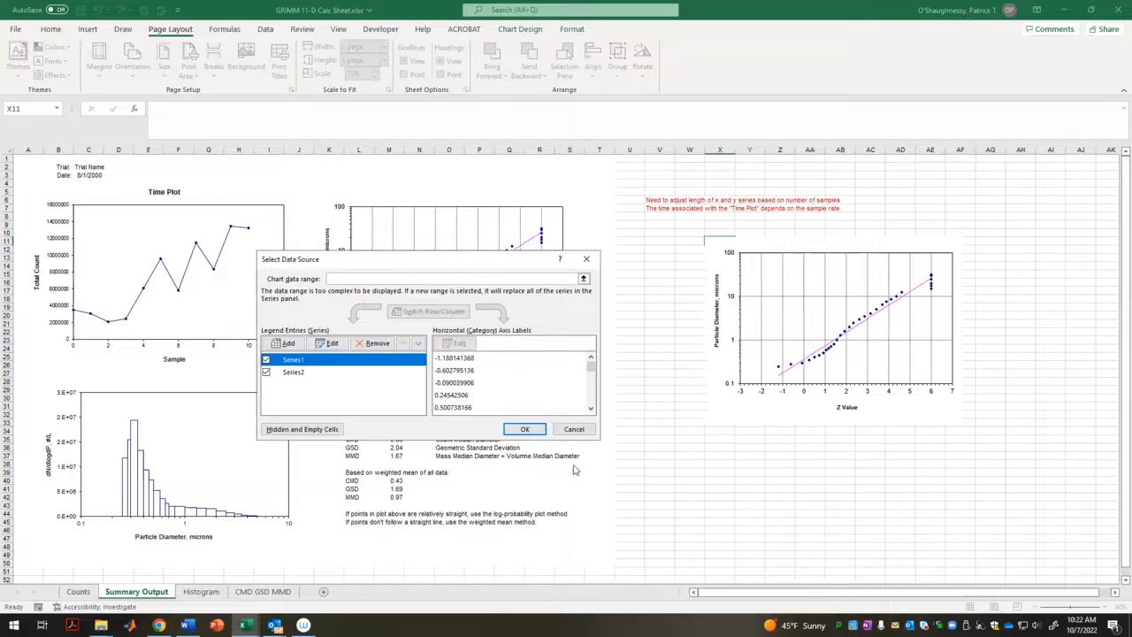
click(525, 430)
click(758, 505)
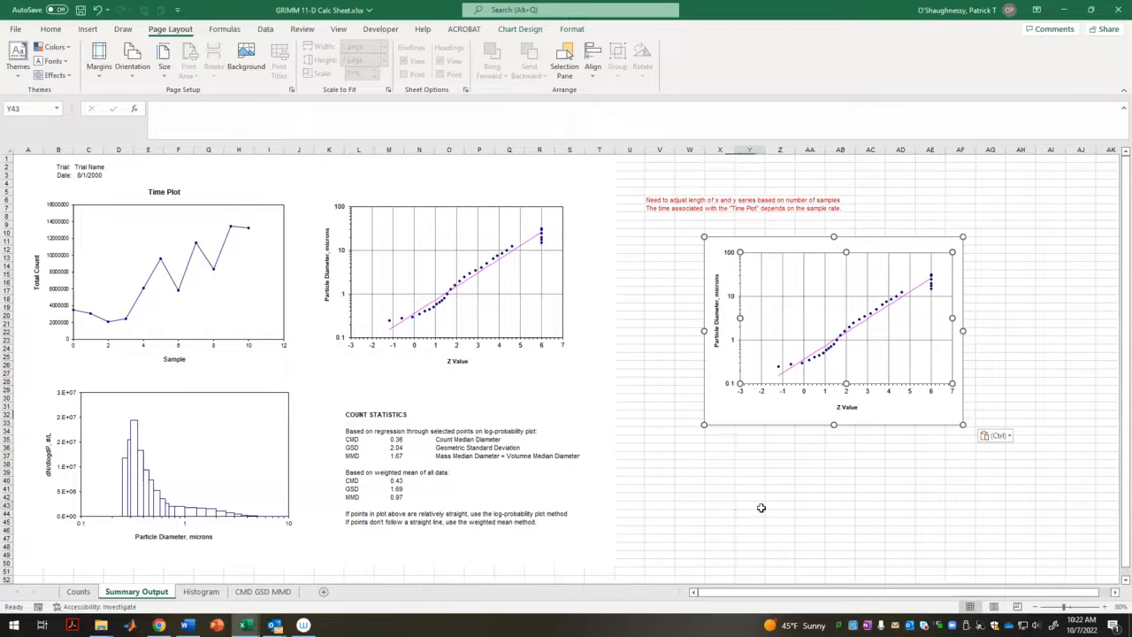
click(772, 423)
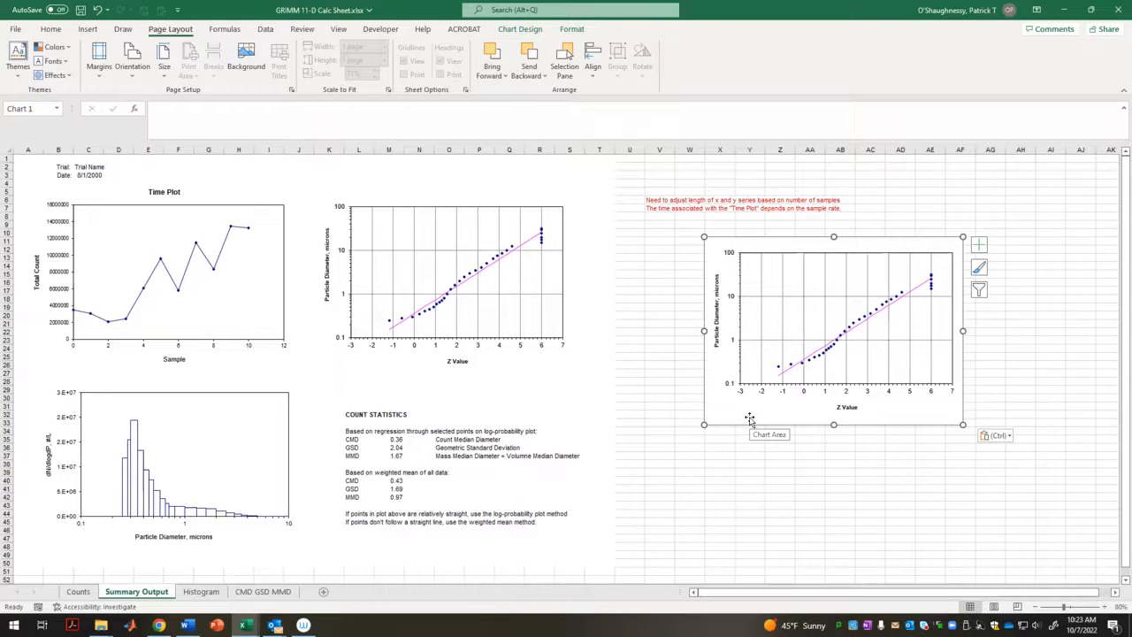
click(683, 537)
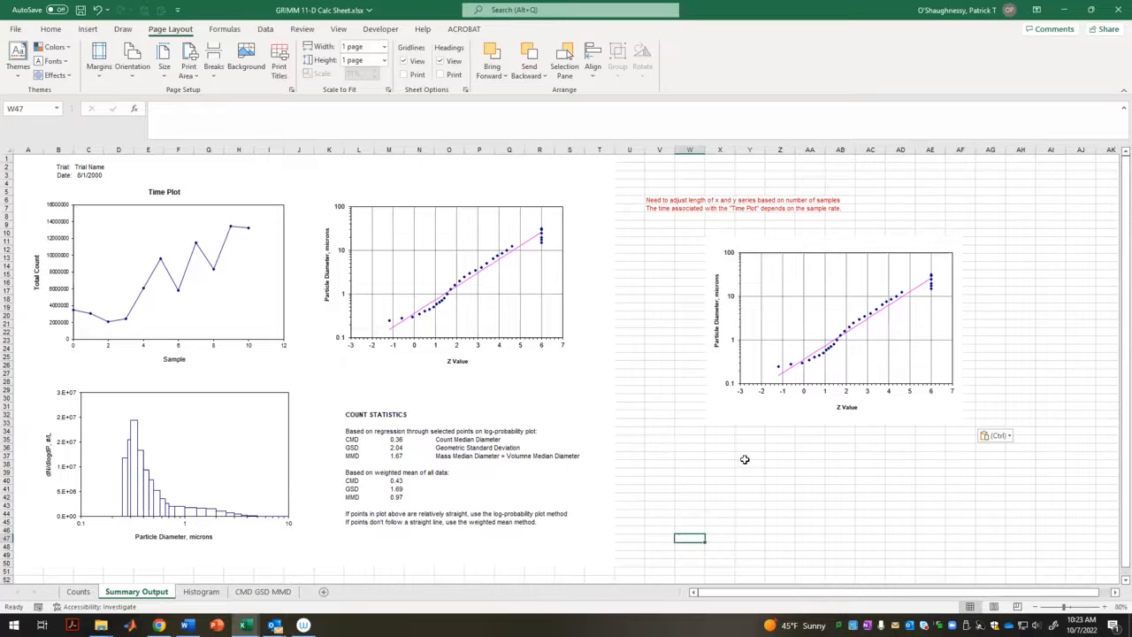
click(664, 447)
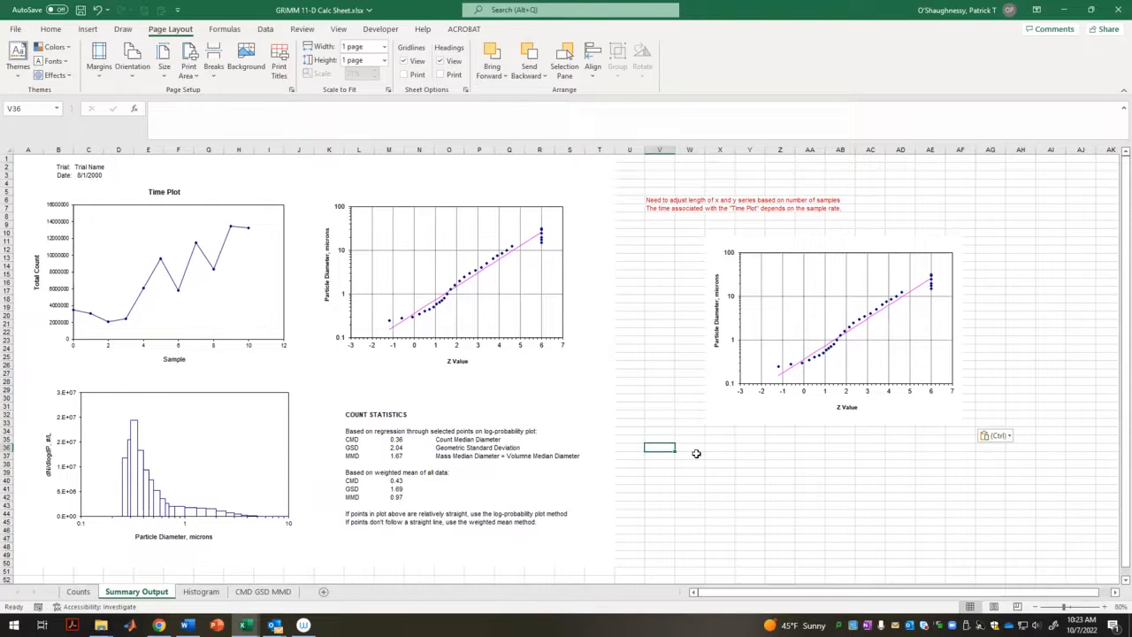
- Copy the duplicated Z Value chart and try to paste it at cell V40 as a PNG picture
click(825, 410)
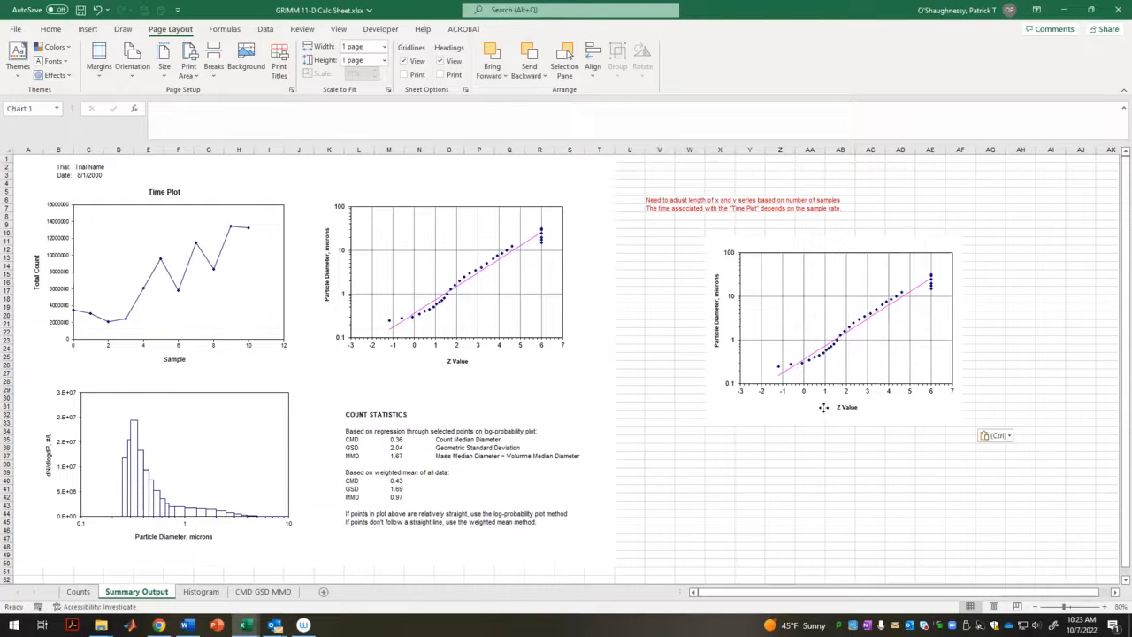
right_click(777, 412)
click(793, 101)
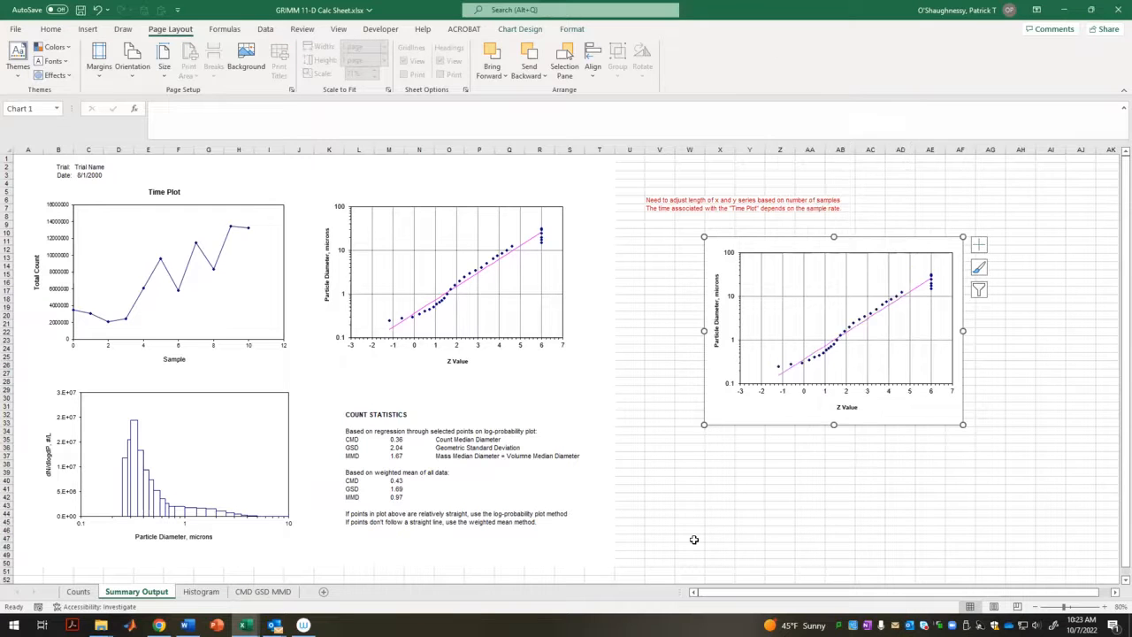
click(670, 478)
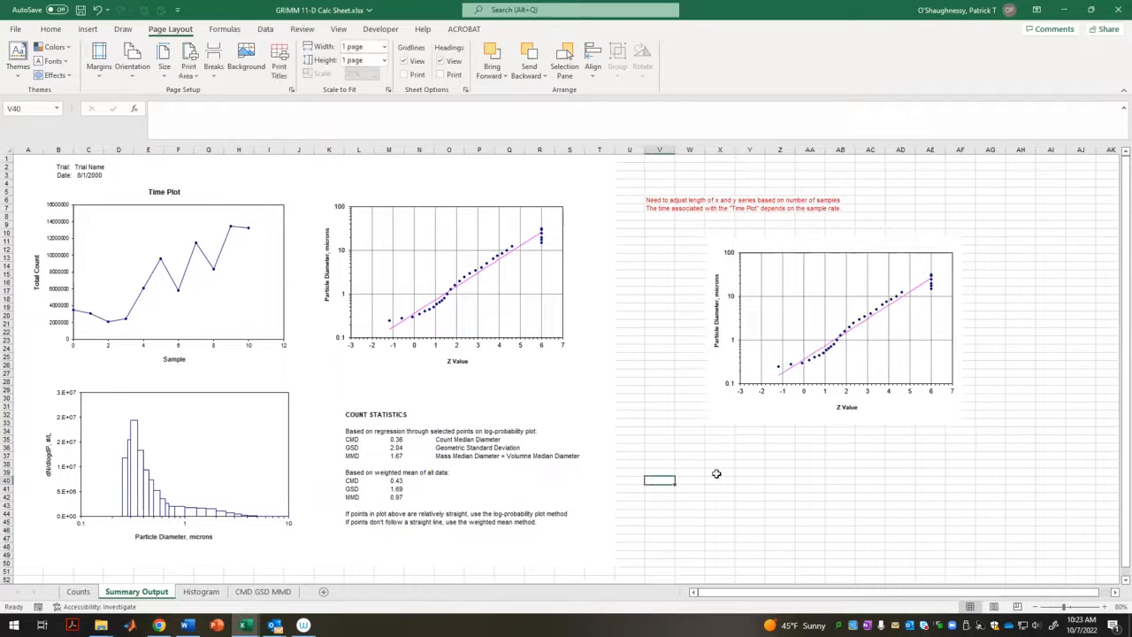
click(53, 31)
click(17, 77)
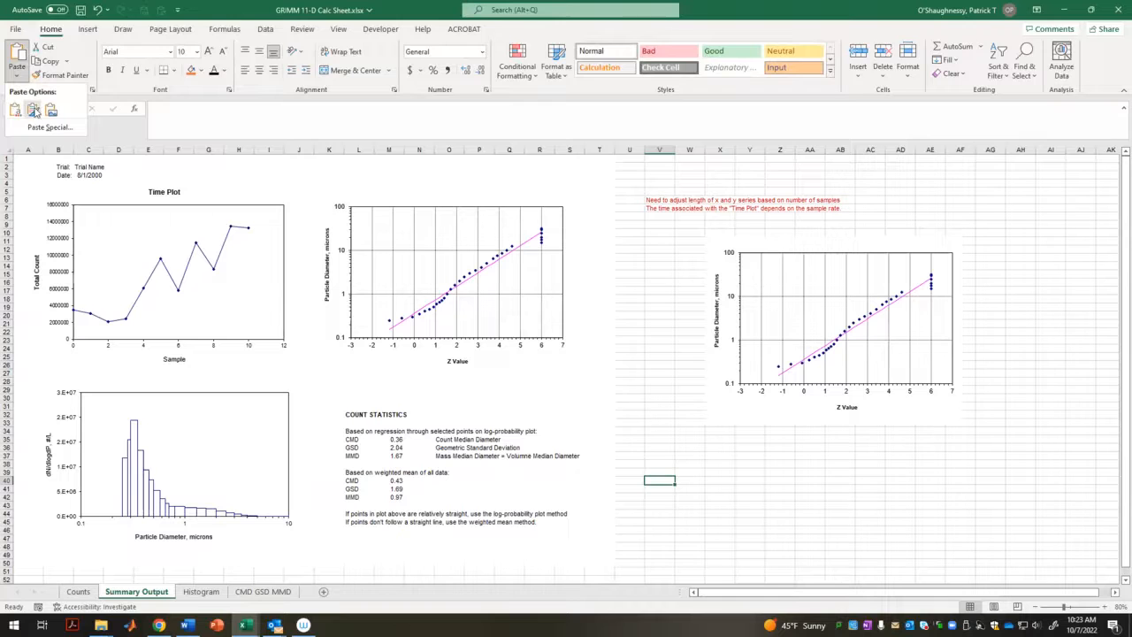
click(49, 126)
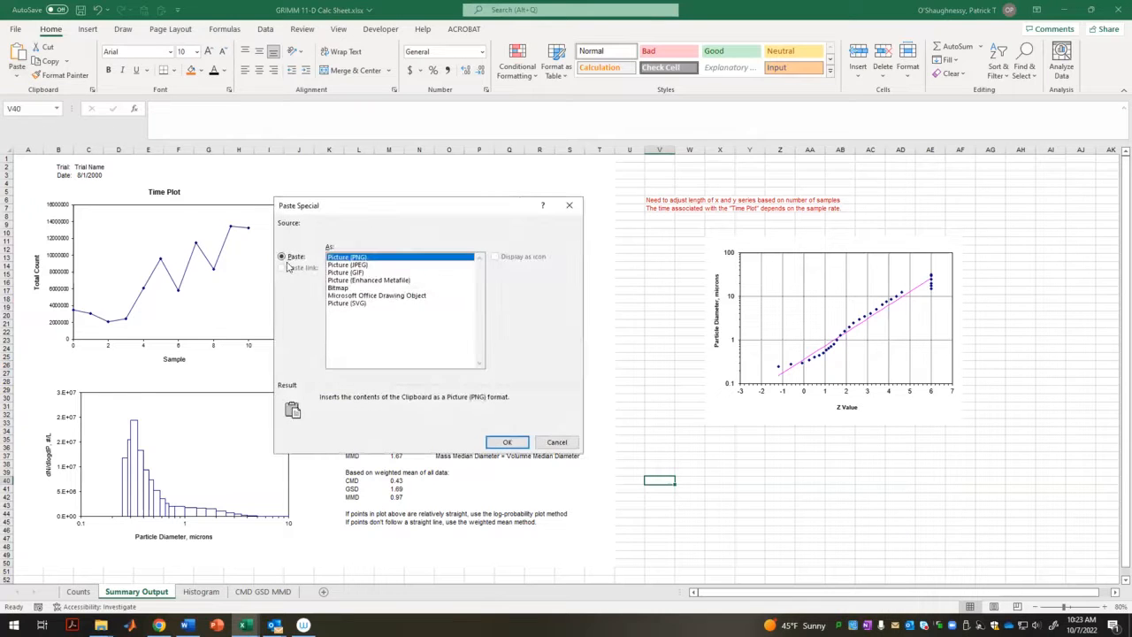
click(506, 441)
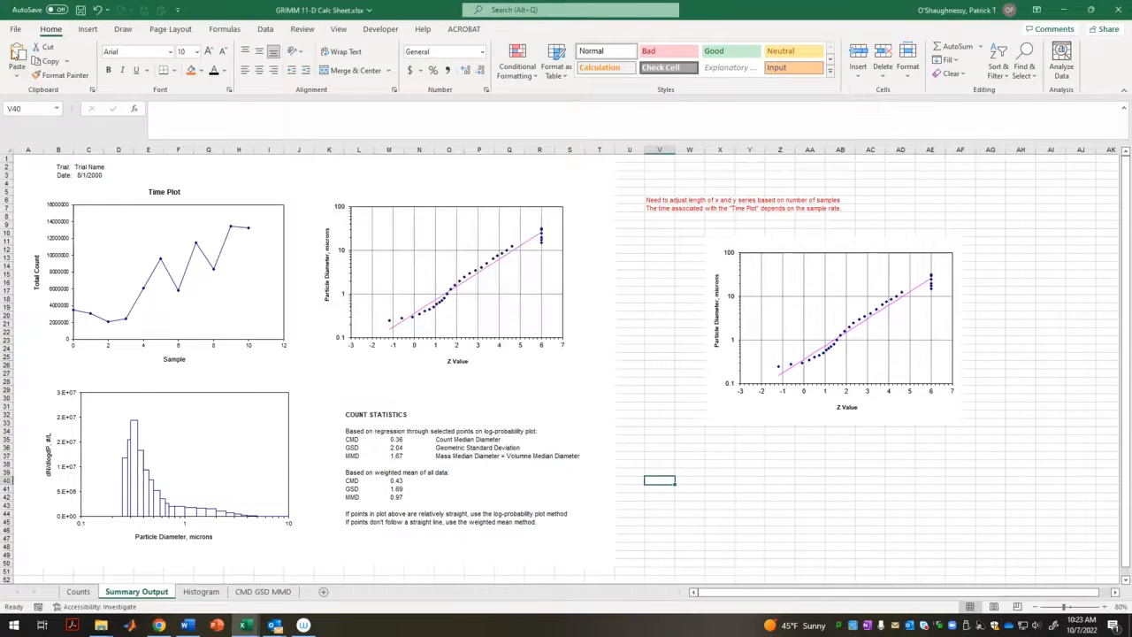
- Paste the copied Z Value chart at cell V40 and move it directly beneath the first duplicate
click(18, 53)
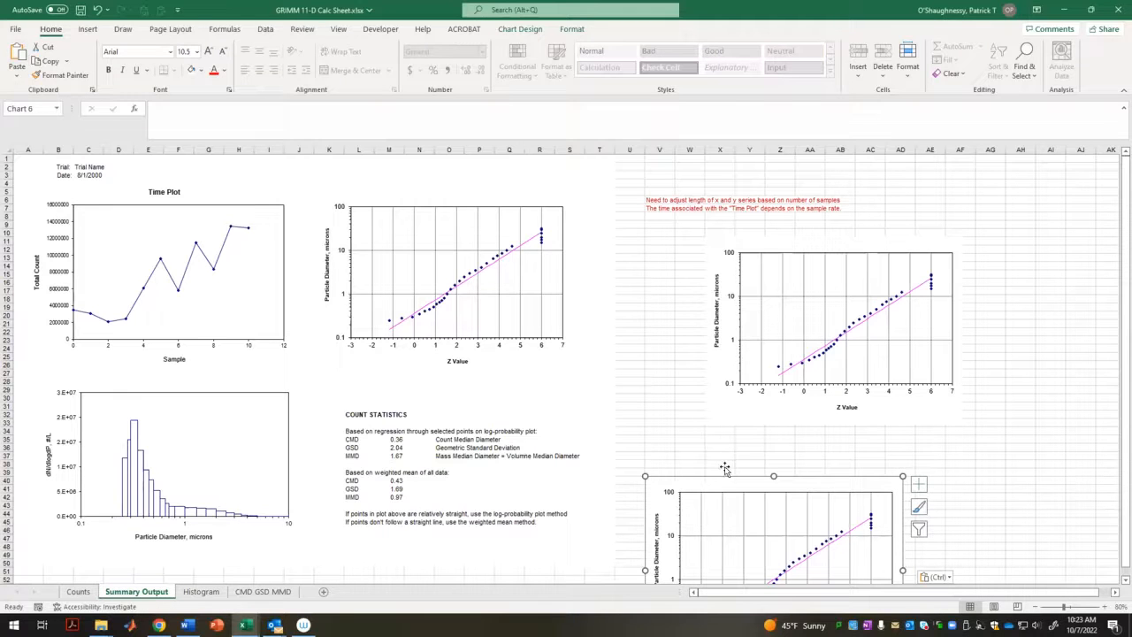
drag(716, 489, 780, 447)
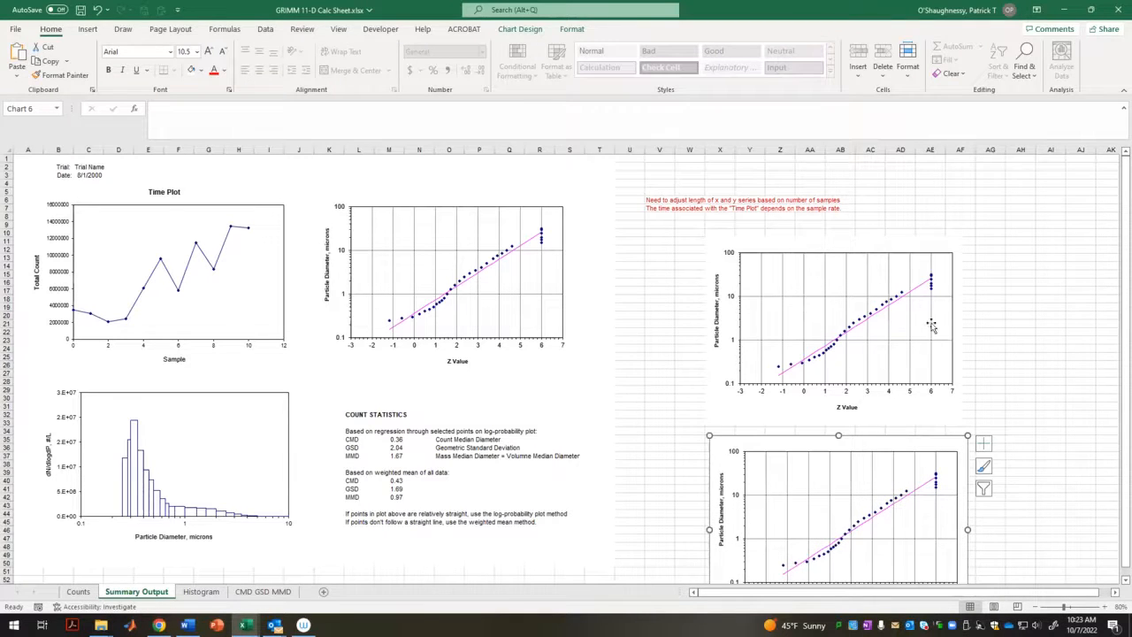
click(1028, 349)
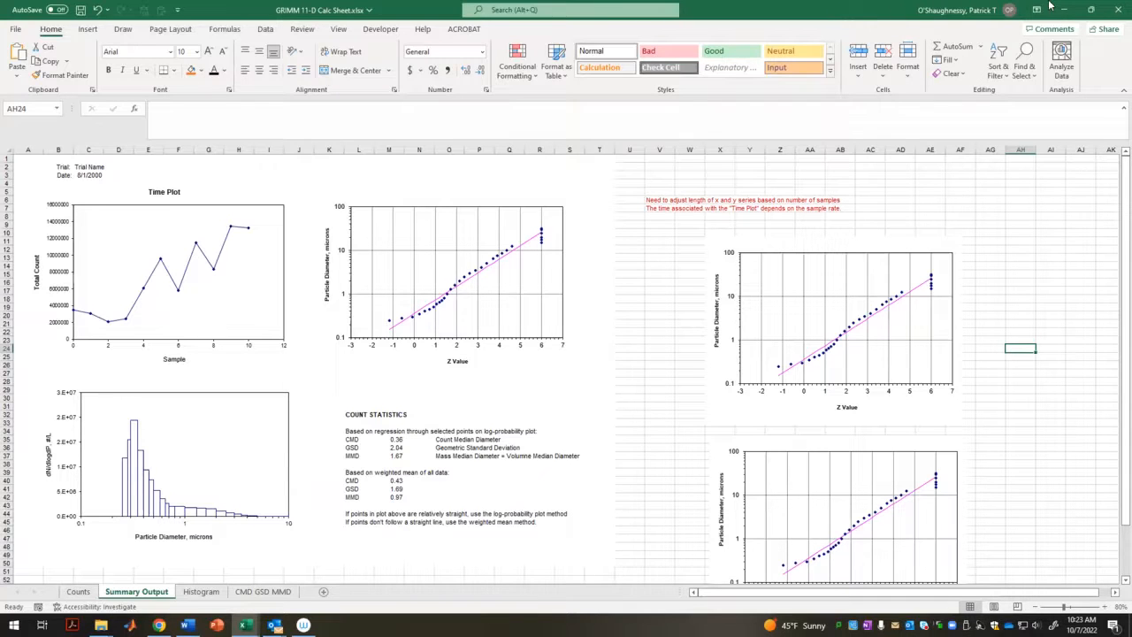
- Close the GRIMM 11-D Calc Sheet workbook without saving and widen the 2022 All Excel Tips workbook window
click(1115, 9)
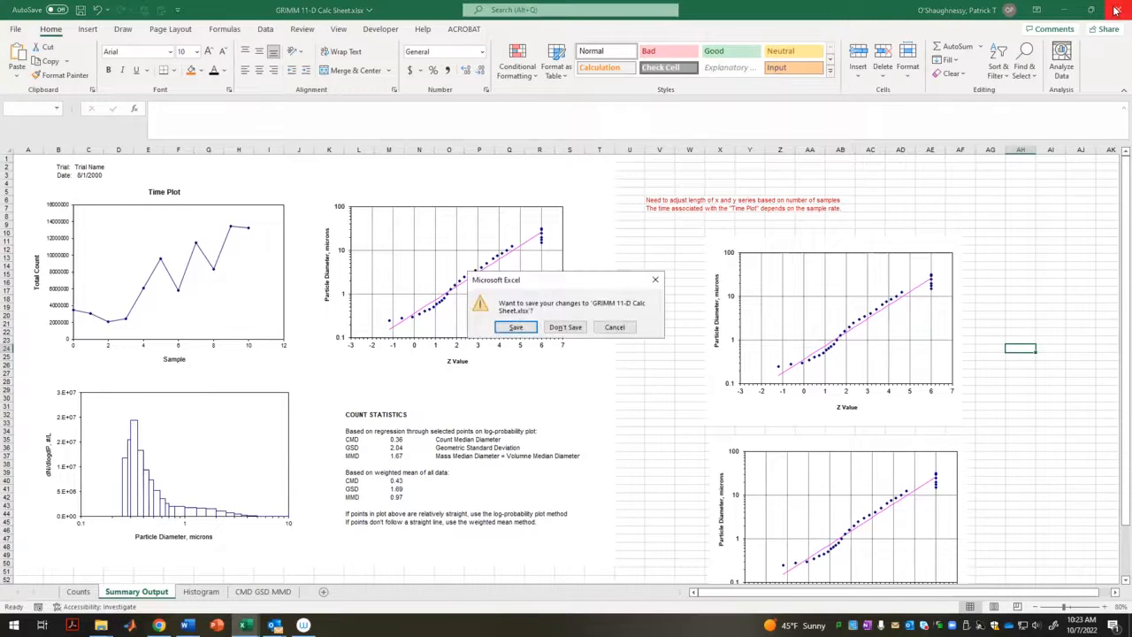
click(564, 327)
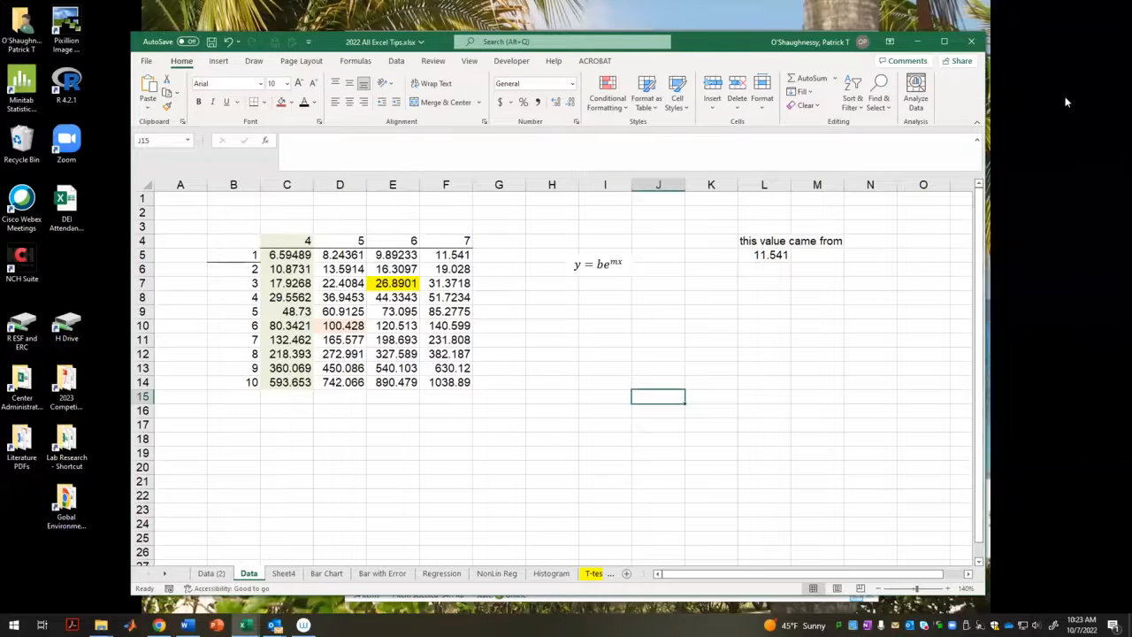
drag(1065, 102, 1122, 102)
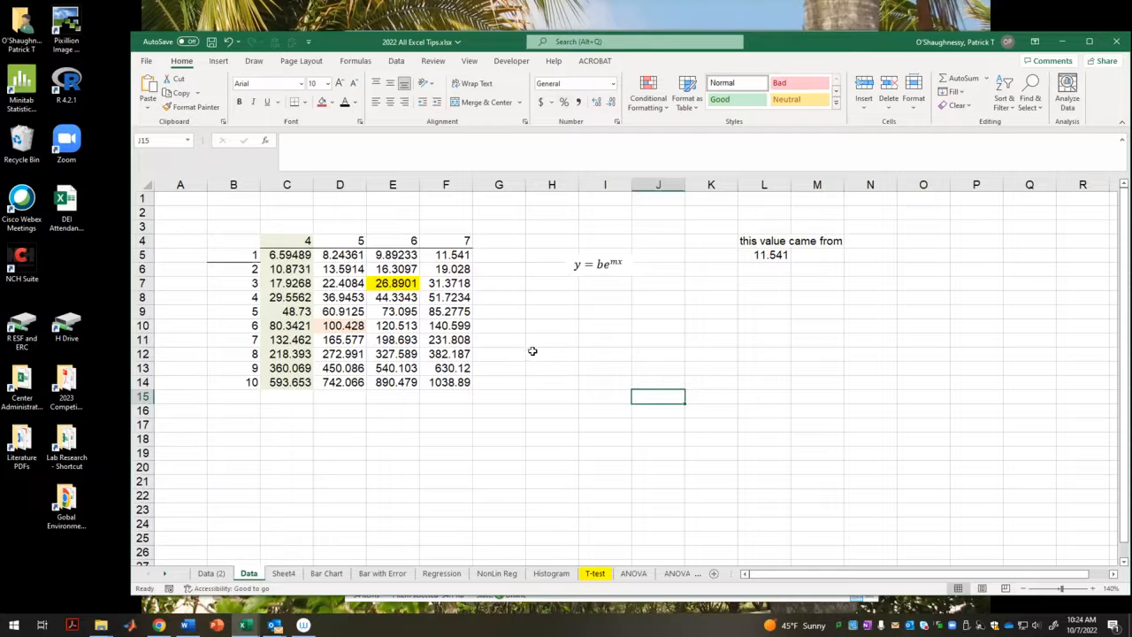
- Enter 0.32 in cell I12 of the Data sheet and format it as a percentage with three decimal places
click(583, 352)
text(0.32)
key(Return)
click(583, 352)
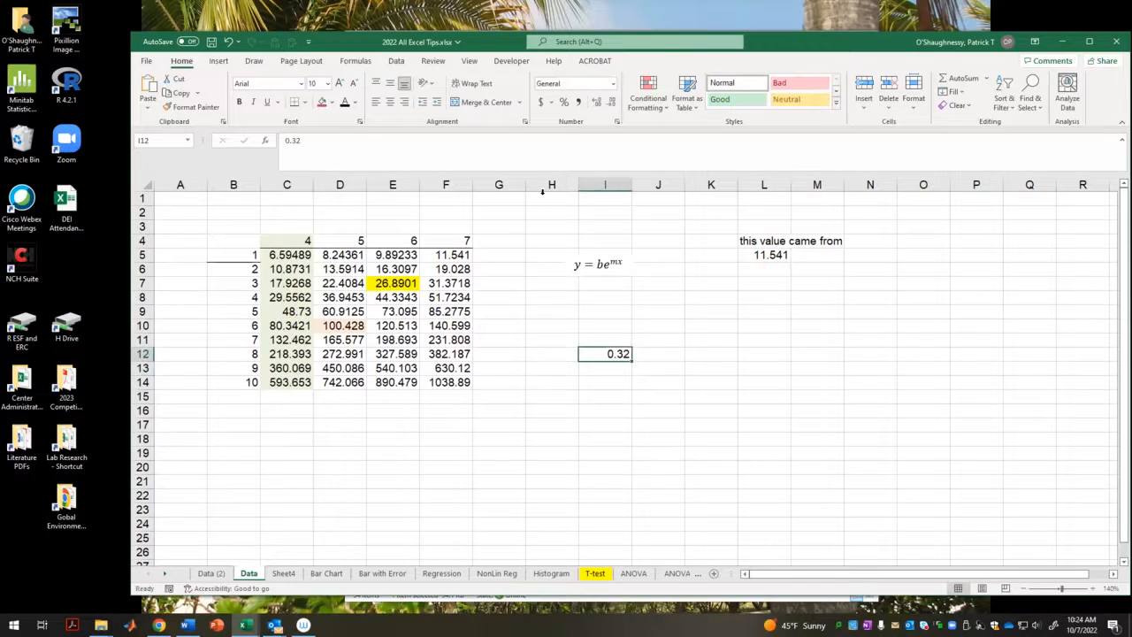
click(564, 103)
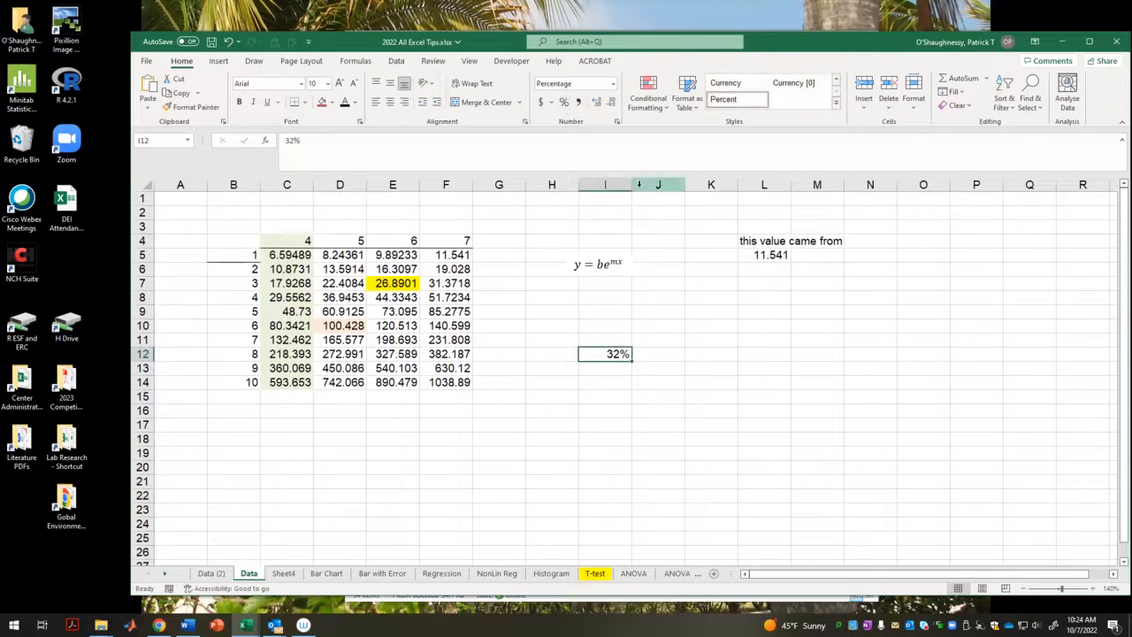
click(598, 103)
click(597, 103)
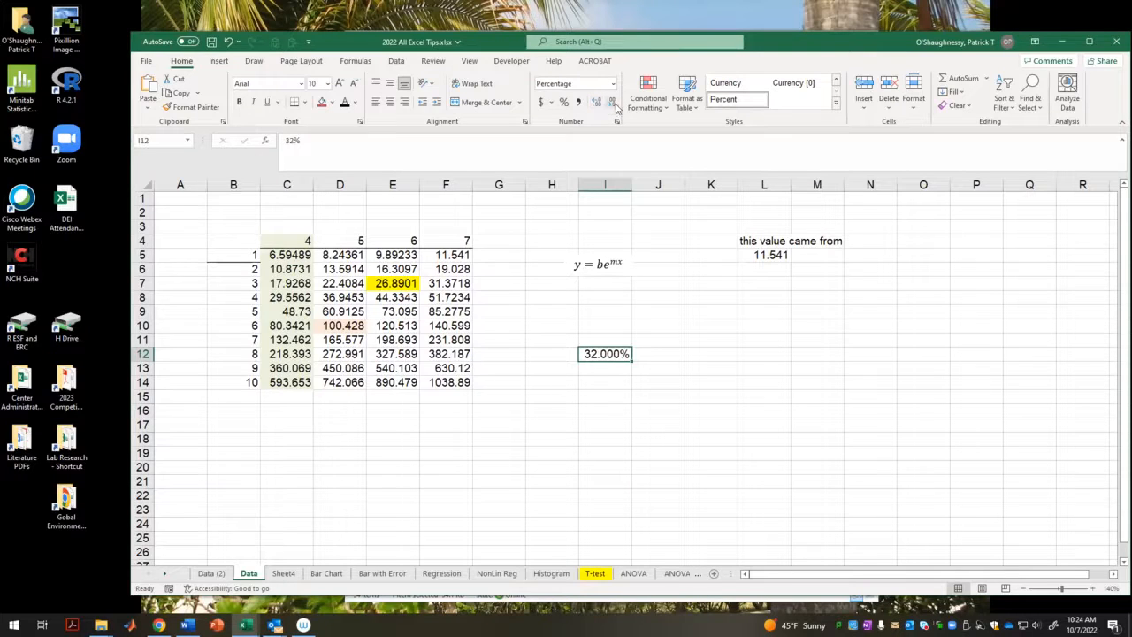
- Compare the Percentage, Number, Currency and Date formats for cell I12, and apply the General number format
right_click(610, 356)
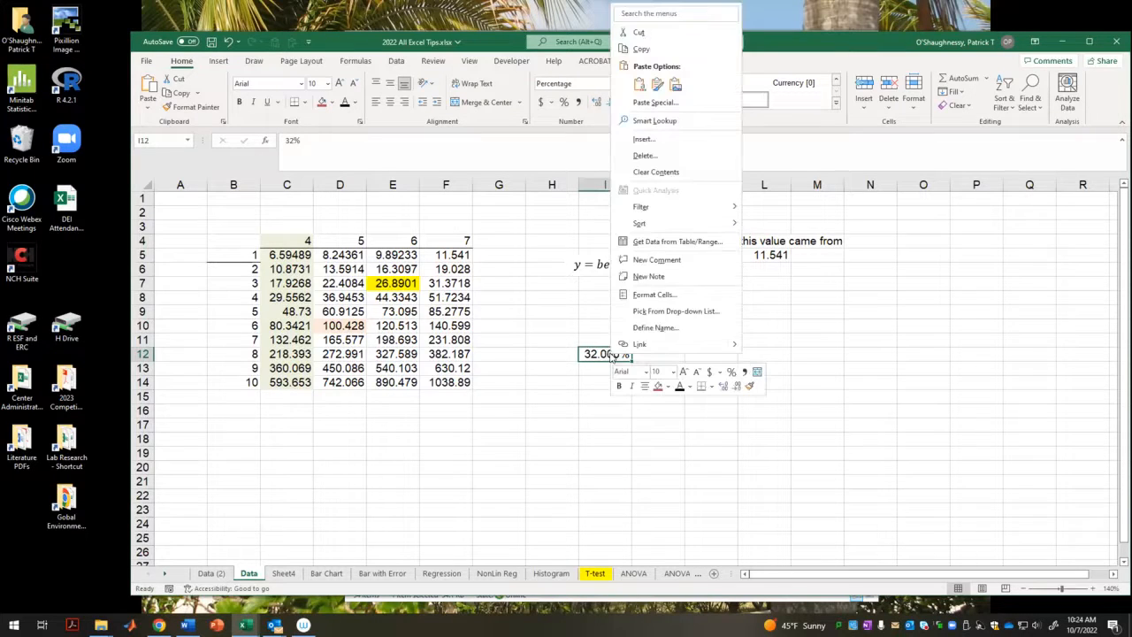
click(651, 294)
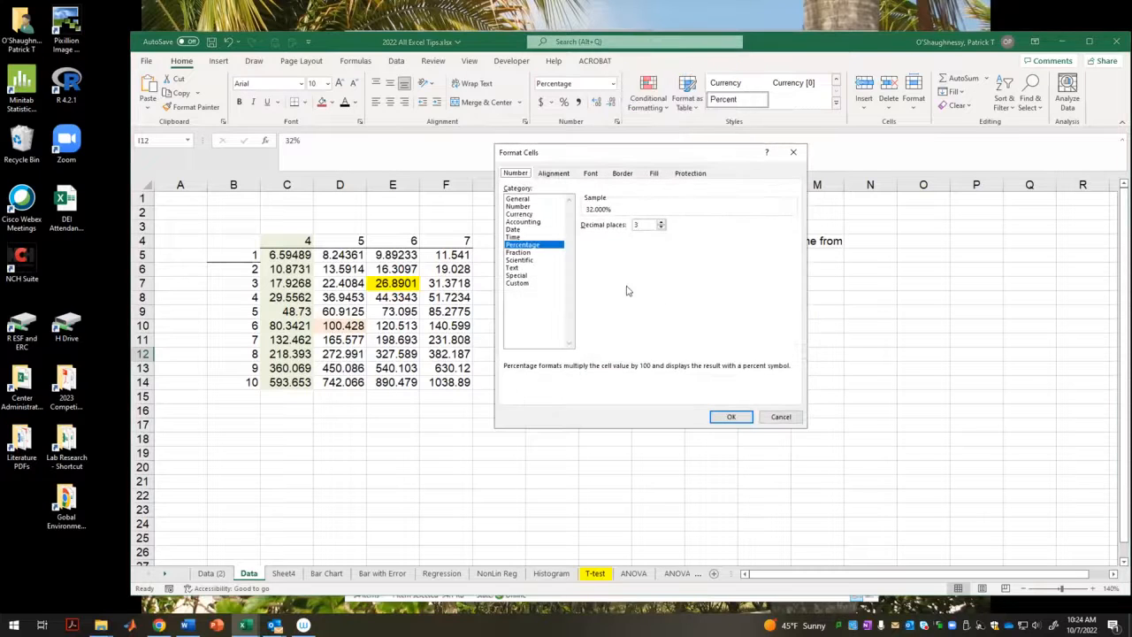
click(531, 200)
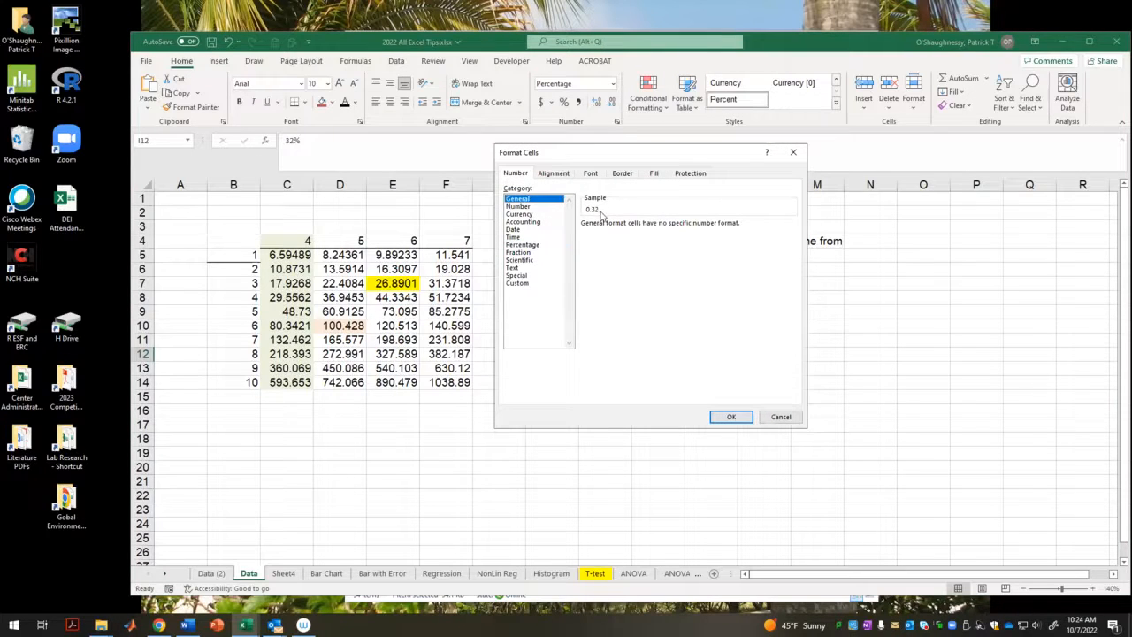
click(524, 245)
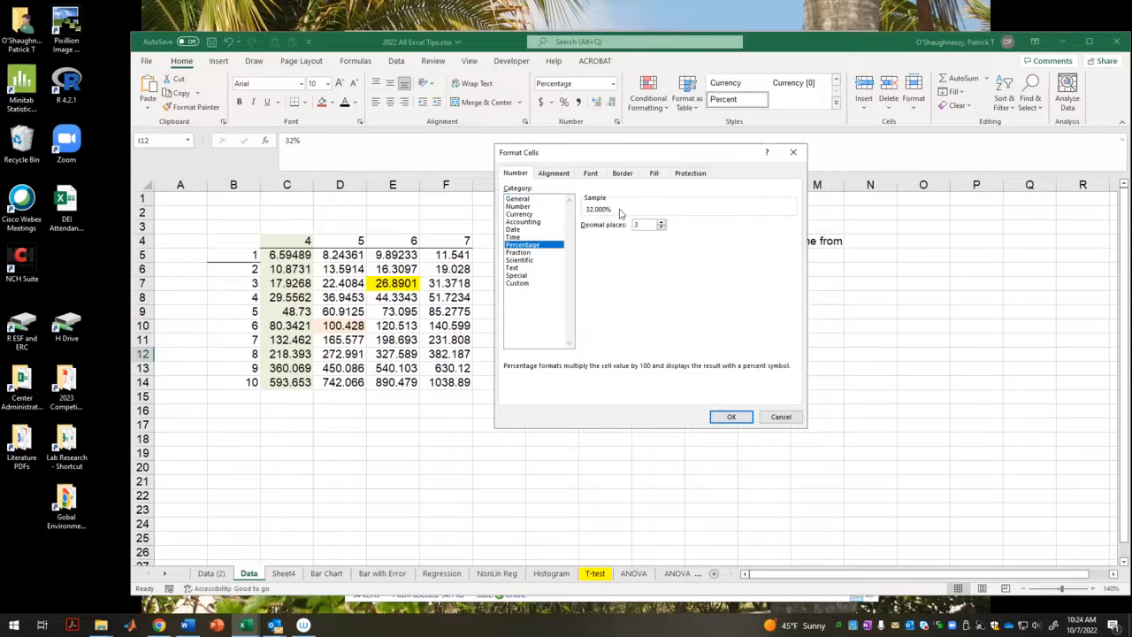
click(531, 206)
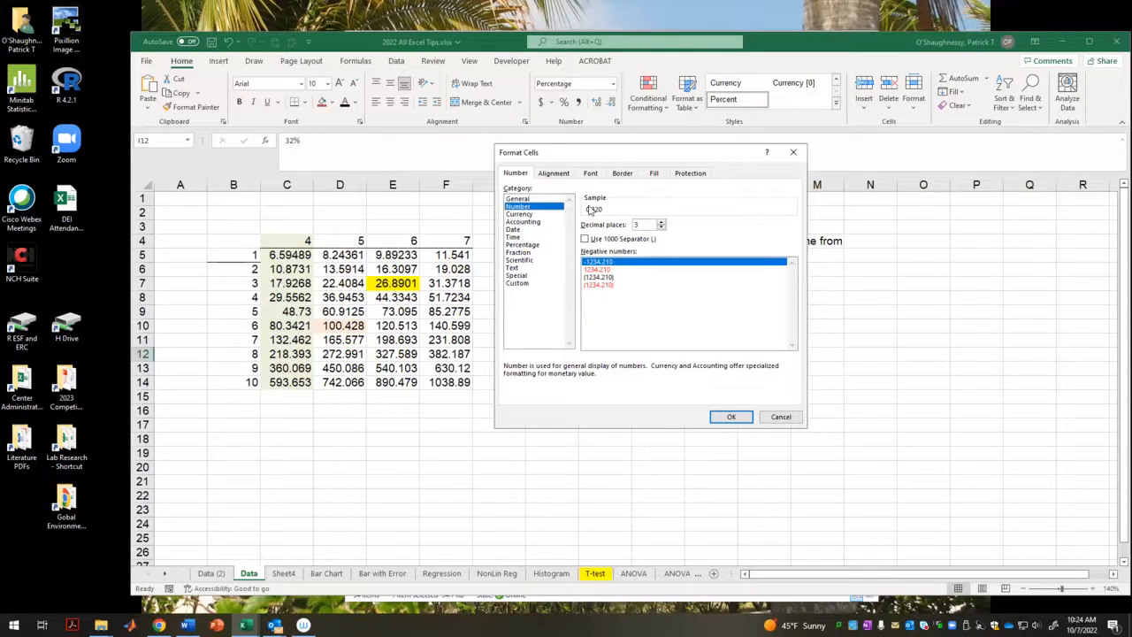
click(522, 214)
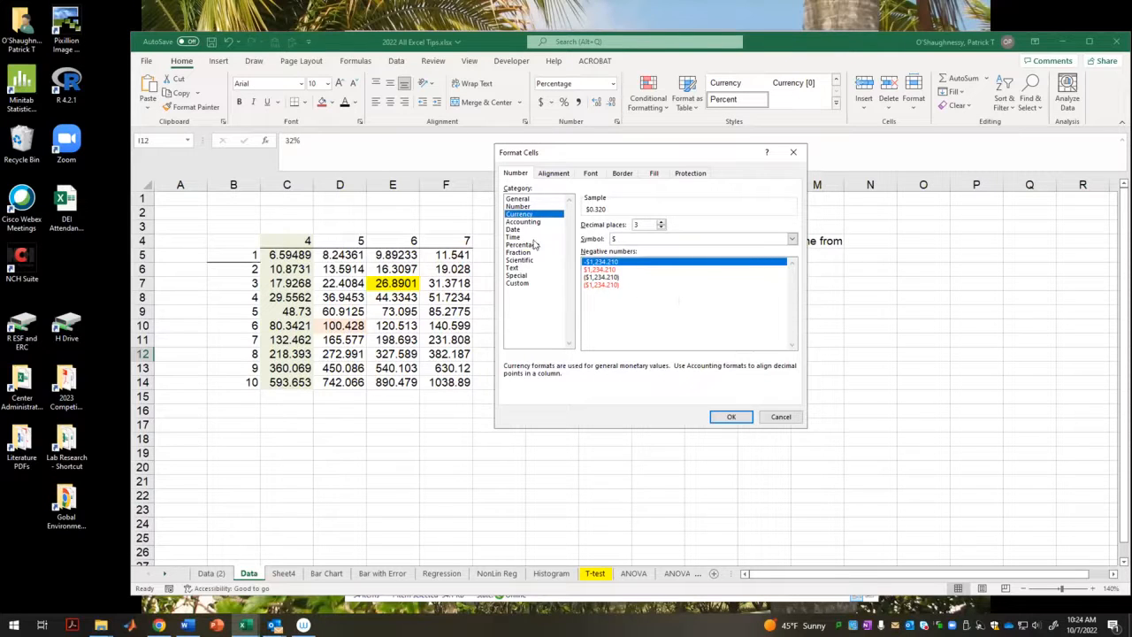
click(515, 230)
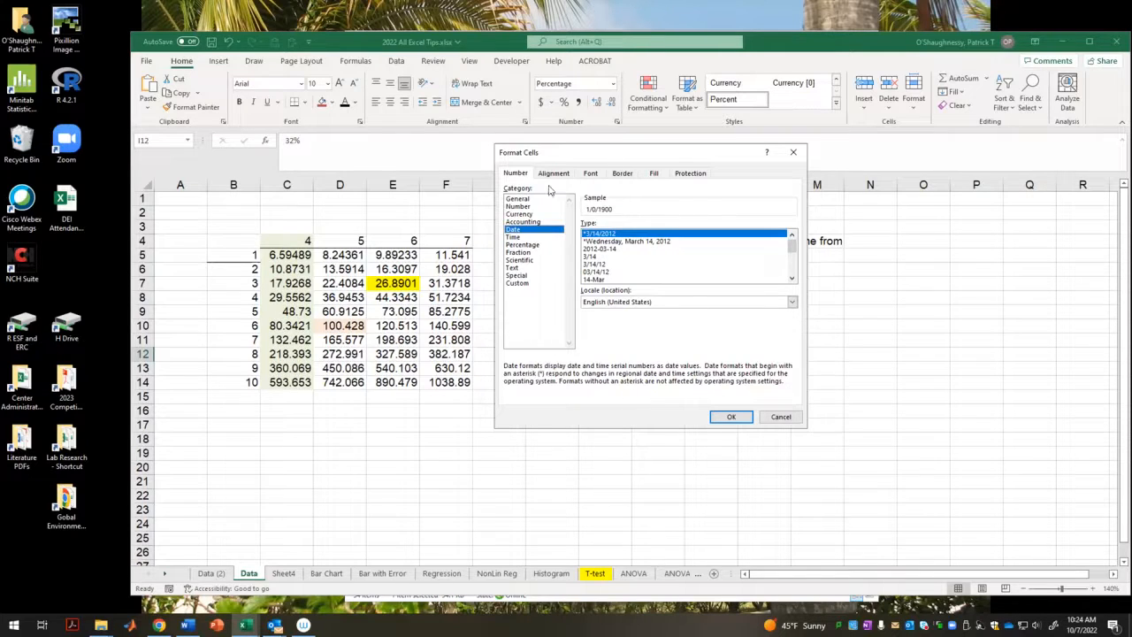
click(522, 198)
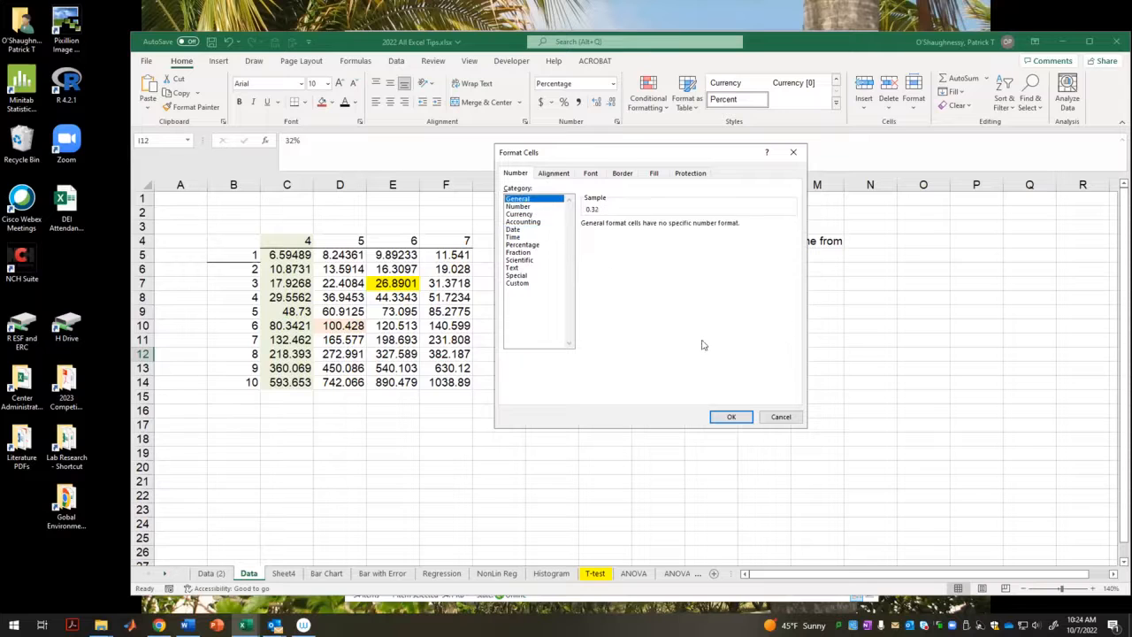
click(720, 421)
click(706, 453)
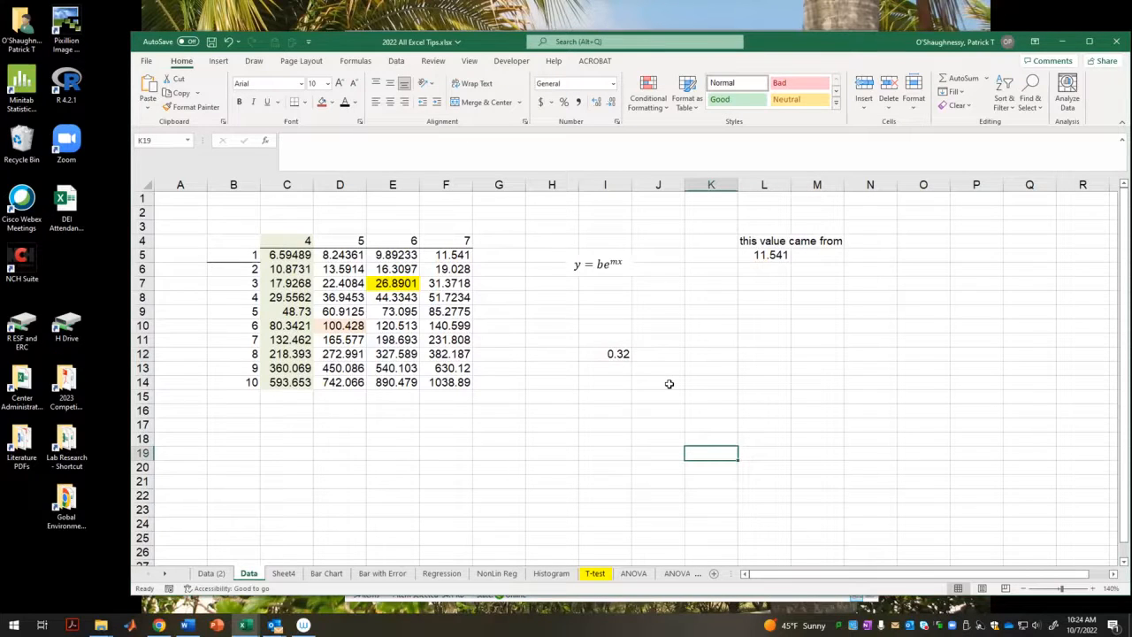
click(219, 62)
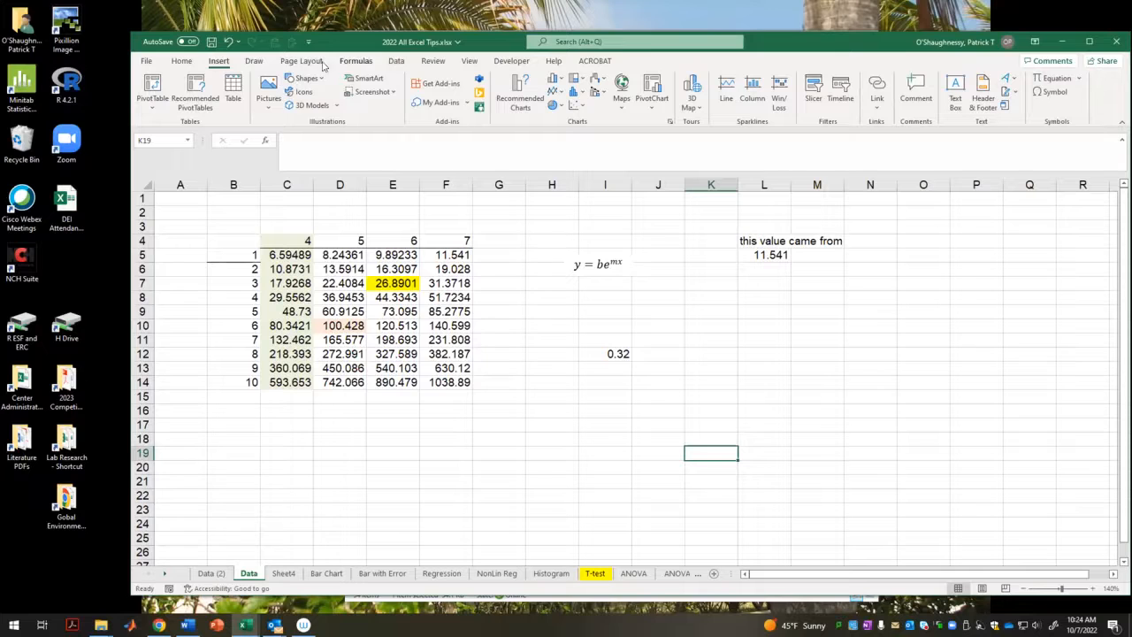
click(258, 61)
click(305, 61)
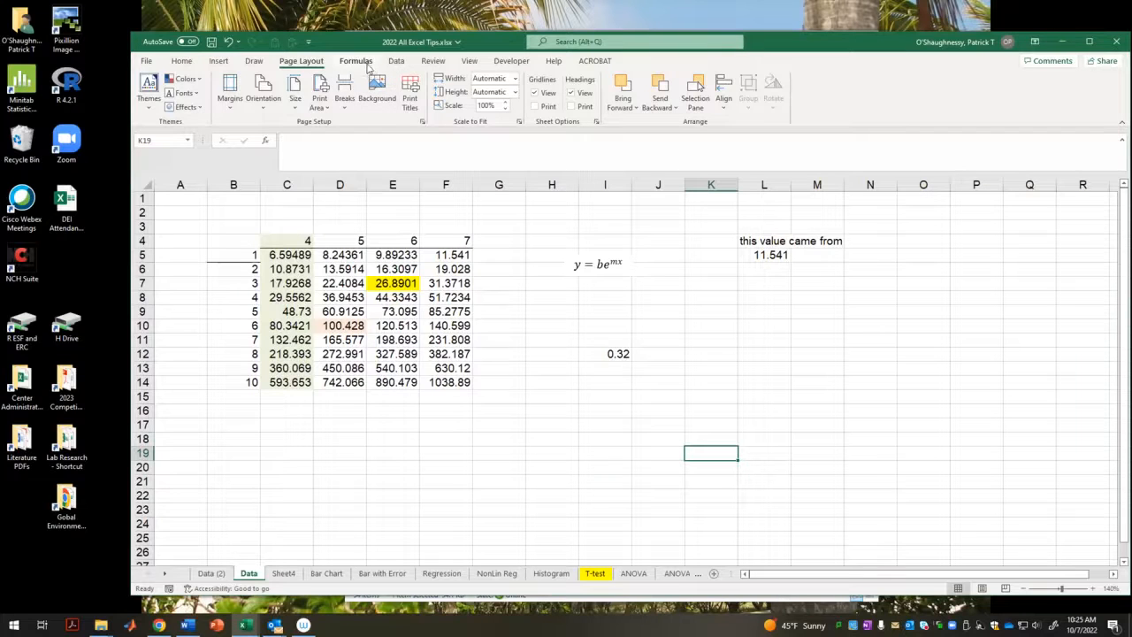
click(358, 61)
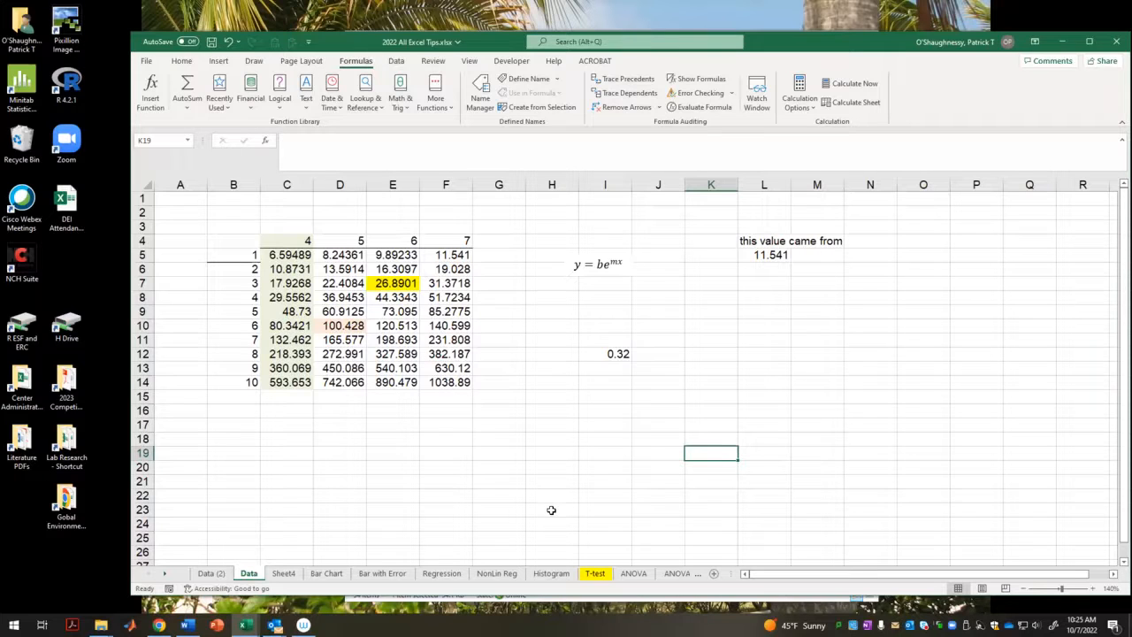
click(506, 445)
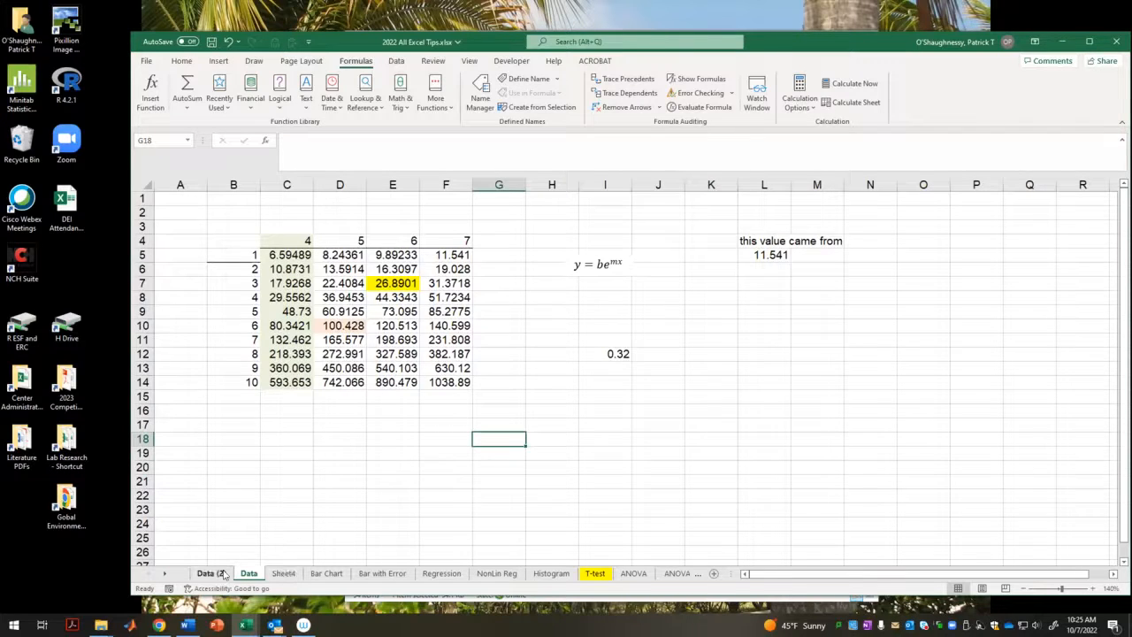
click(282, 574)
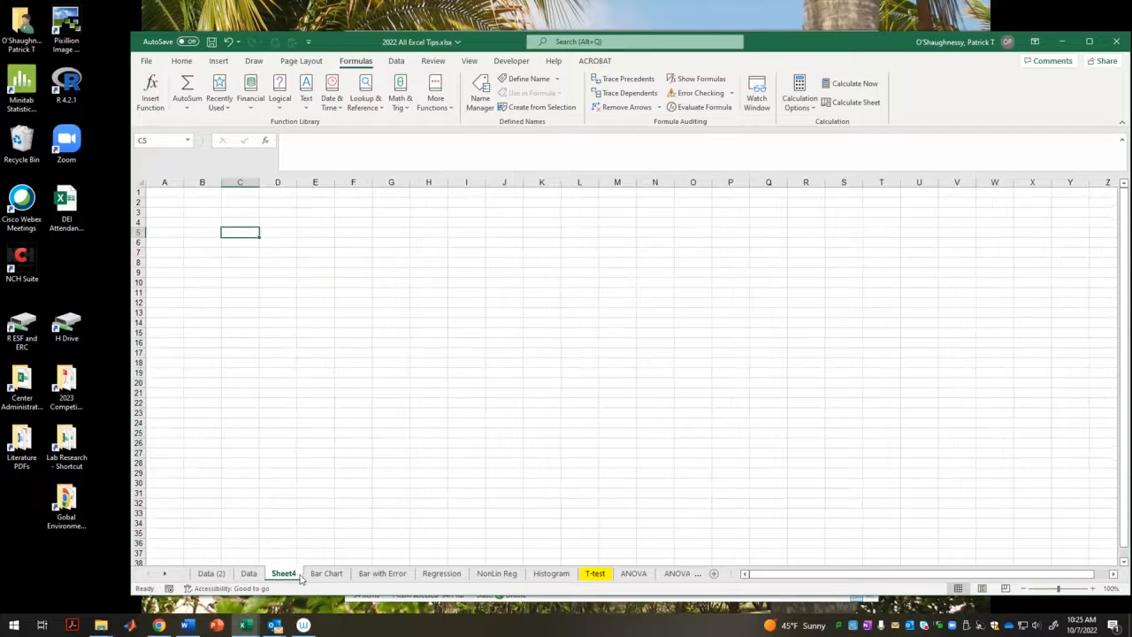
click(248, 573)
click(322, 575)
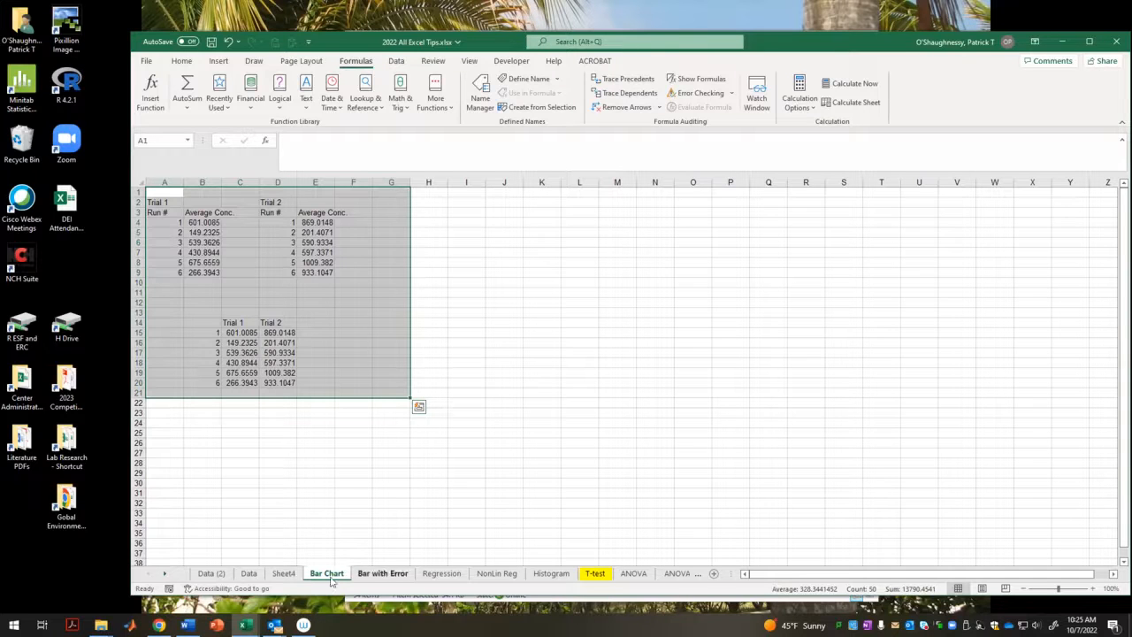
- On the Data (2) sheet, enter the labels Average in cell B15 and Std Dev in cell B16
click(221, 577)
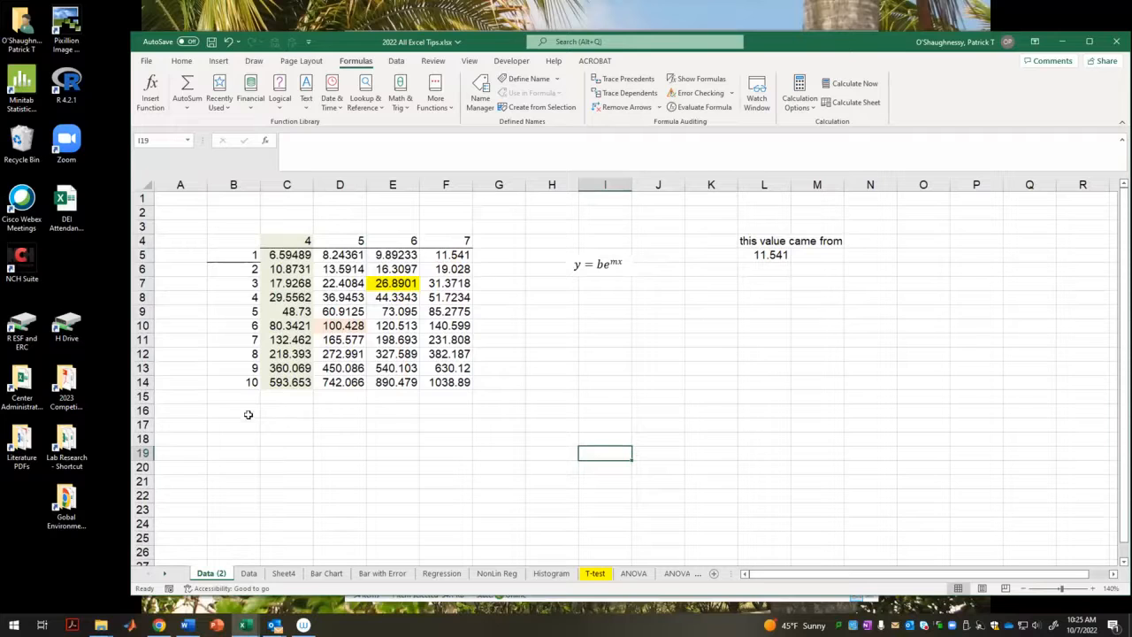
click(217, 397)
text(Average)
key(Return)
text(Stad)
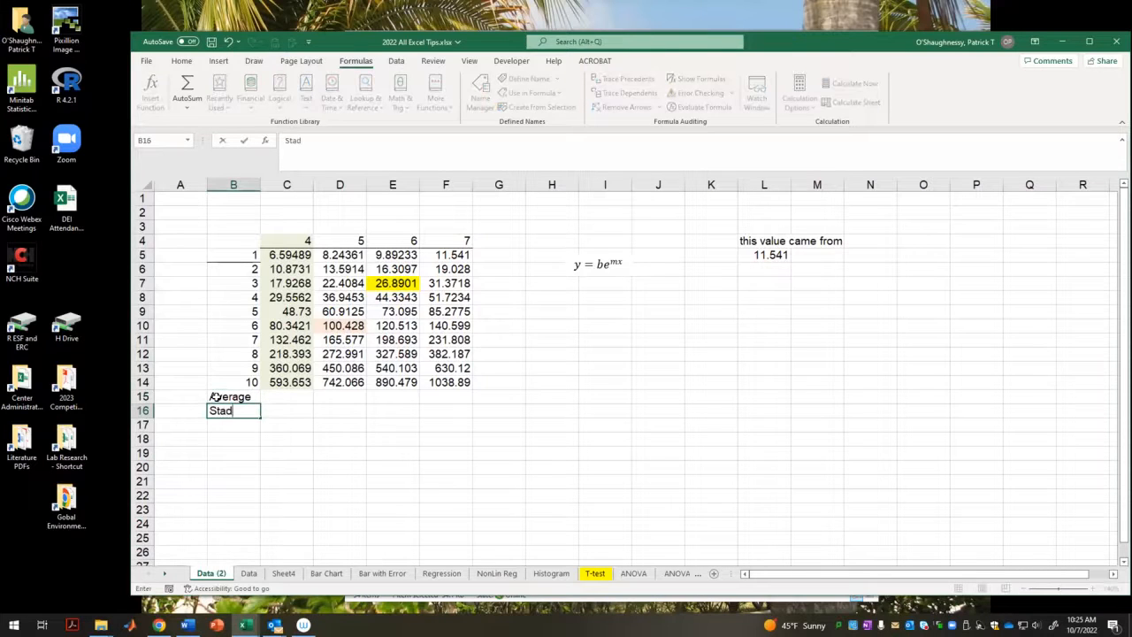
text(Dev)
click(417, 466)
- Calculate the average of C5:C14 in cell C15 with the AVERAGE function and fill the formula across to F15
click(309, 398)
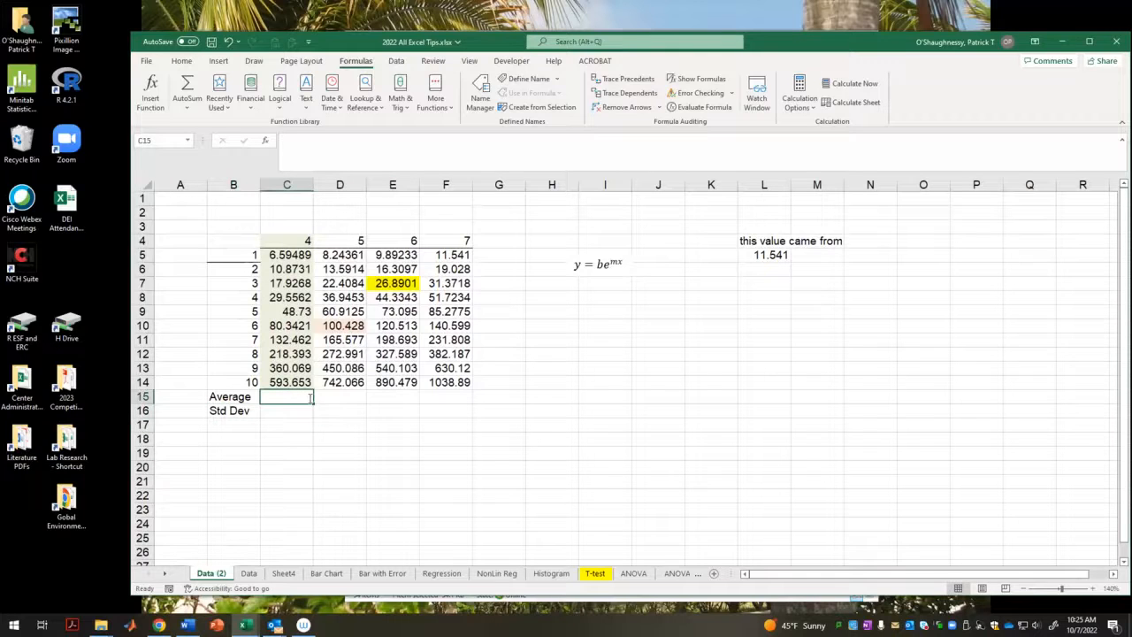
text(=average)
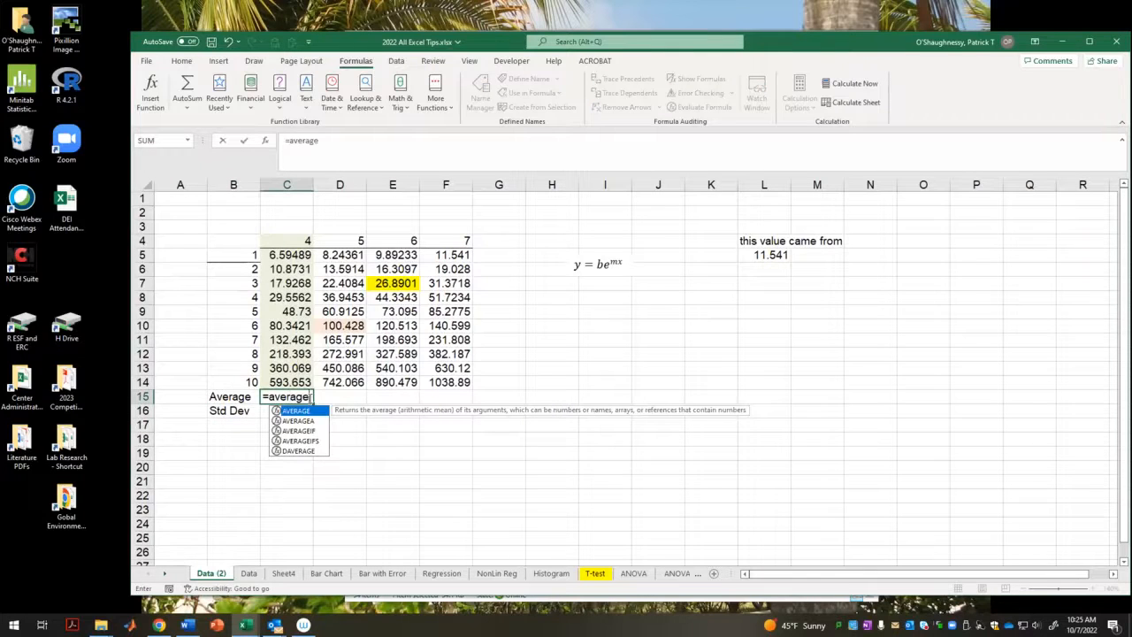
text(()
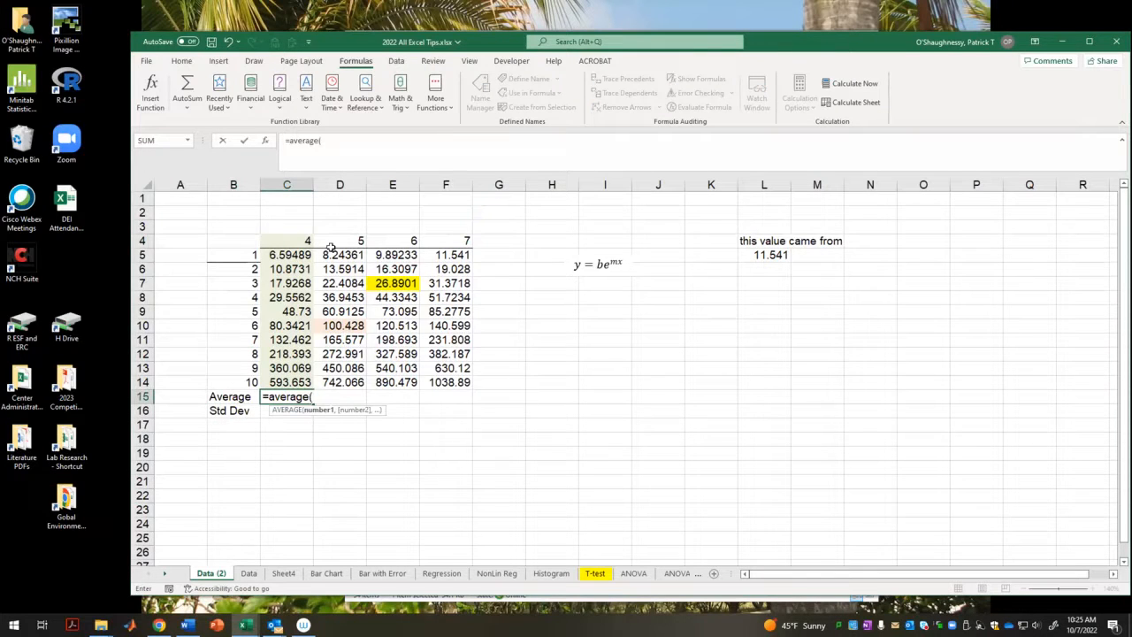
drag(295, 254, 286, 382)
text())
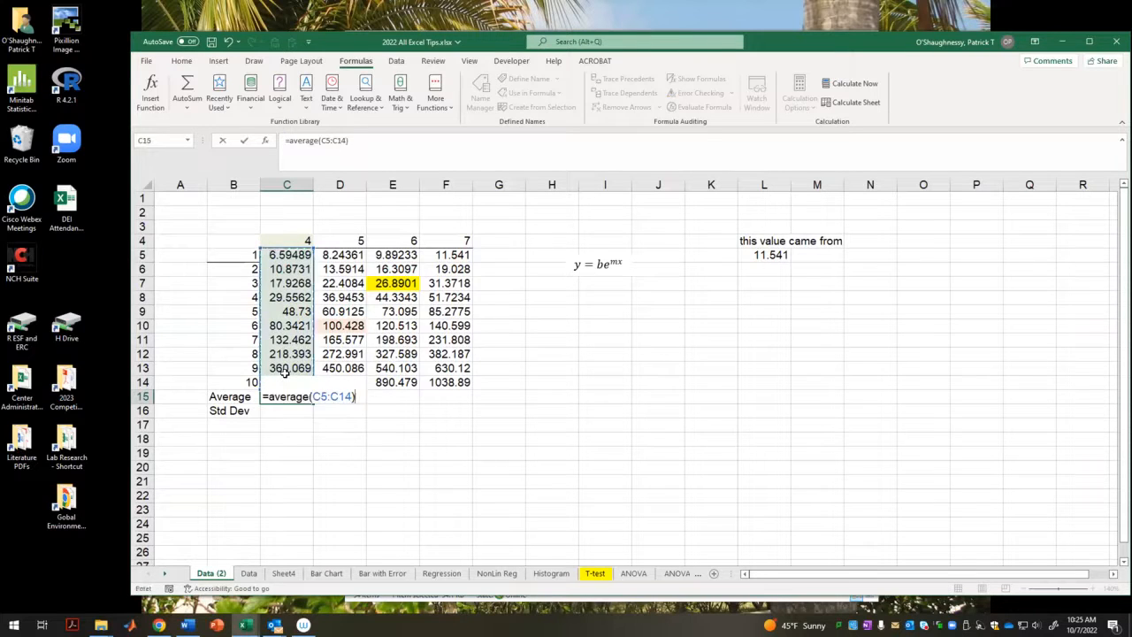
key(Return)
click(297, 398)
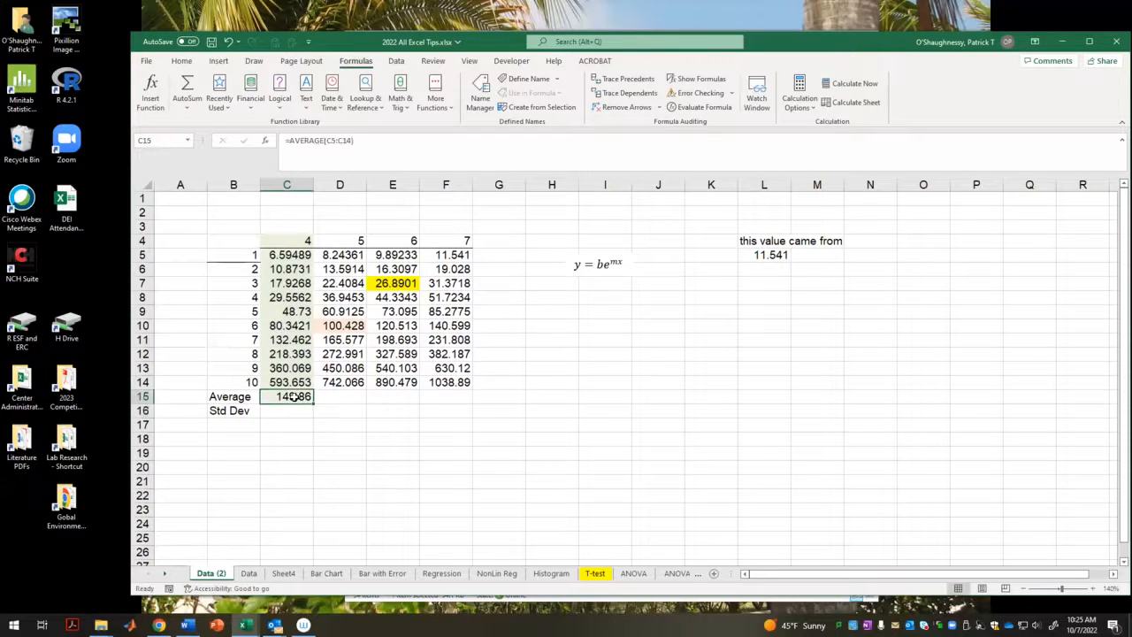
drag(312, 404, 466, 403)
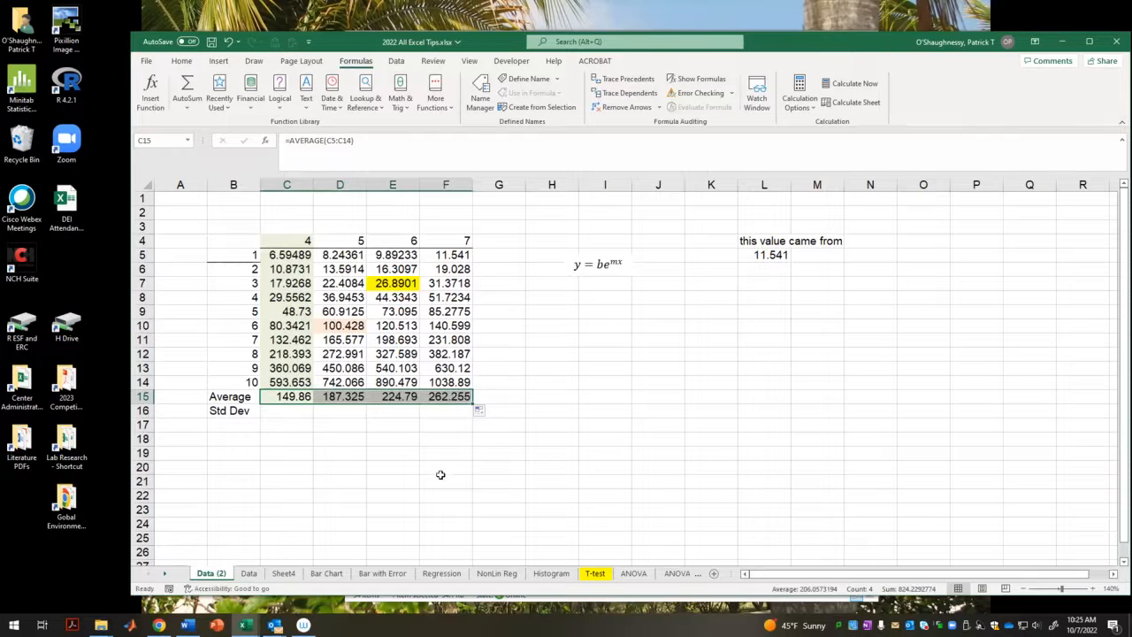
- Calculate the sample standard deviation of C5:C14 in cell C16 with STDEV.S and fill the formula across to F16
click(287, 412)
text(=st)
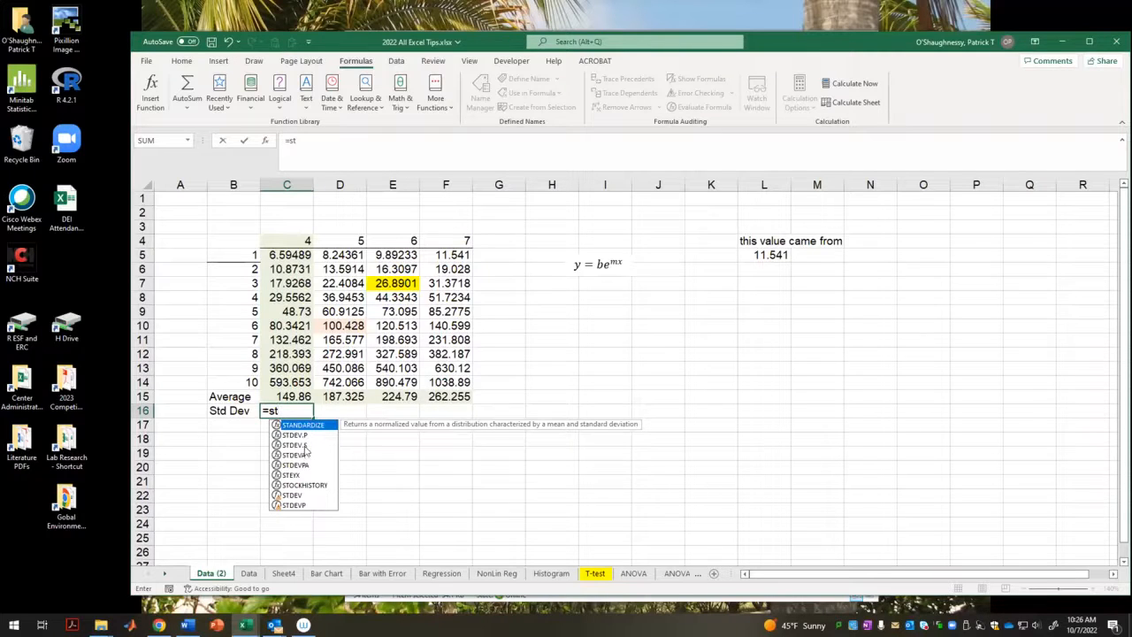
click(298, 437)
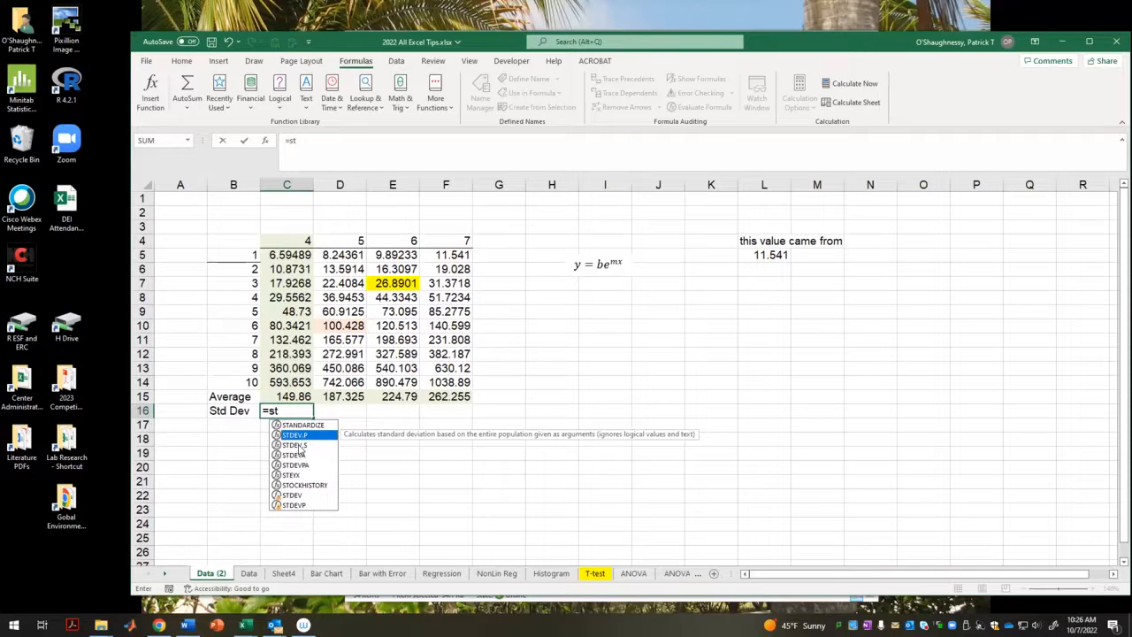
click(300, 446)
double_click(300, 446)
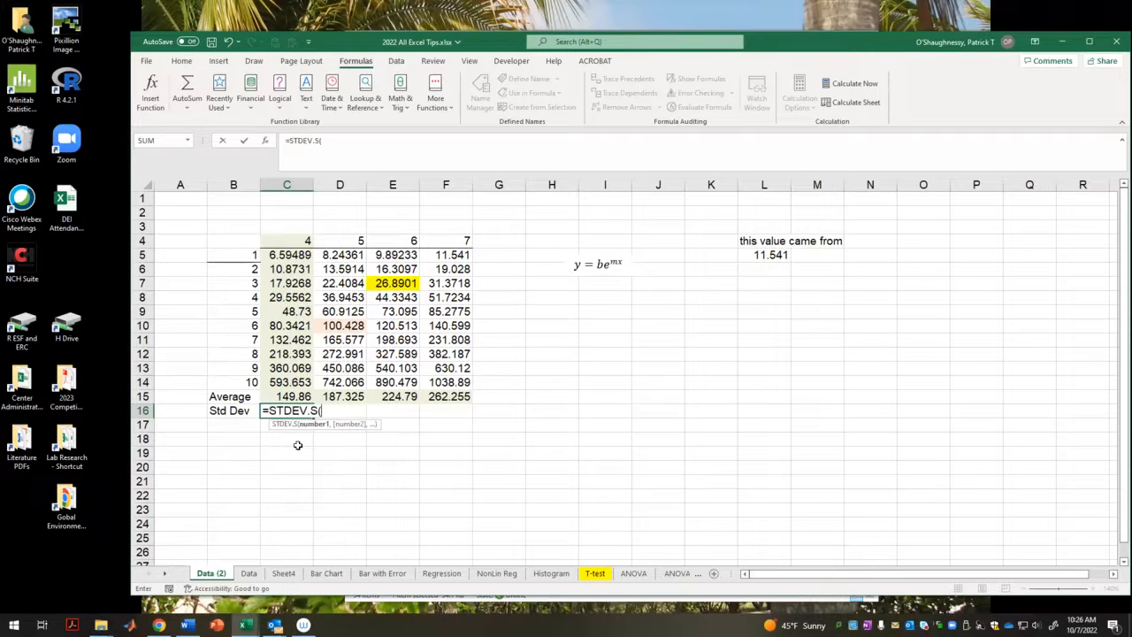
drag(301, 255, 290, 382)
text())
key(Return)
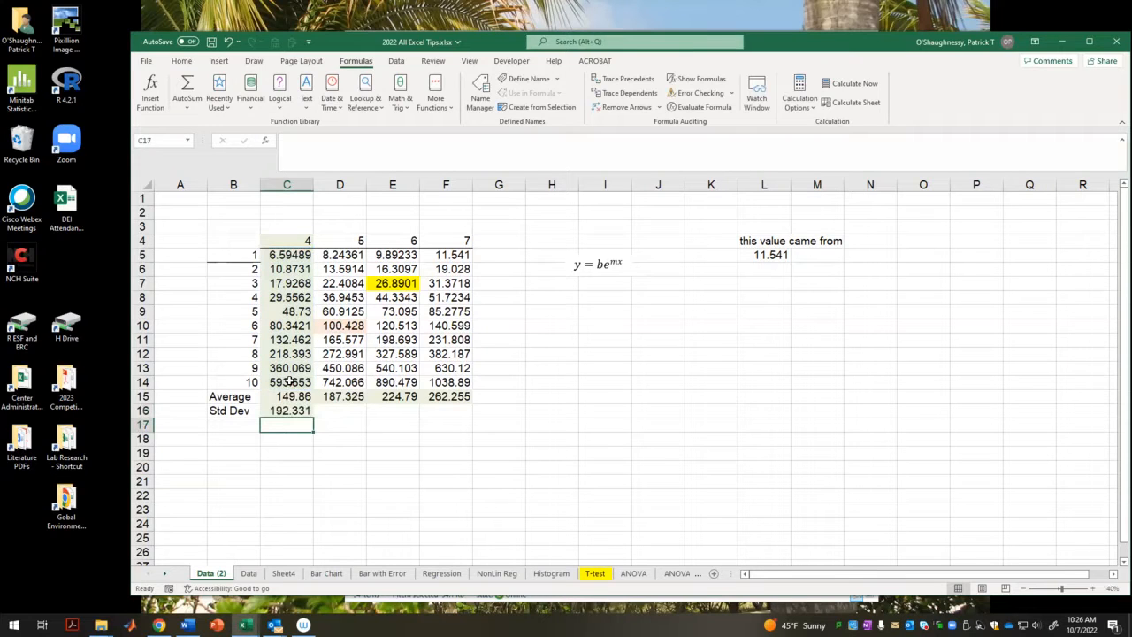
drag(290, 398, 466, 417)
click(490, 477)
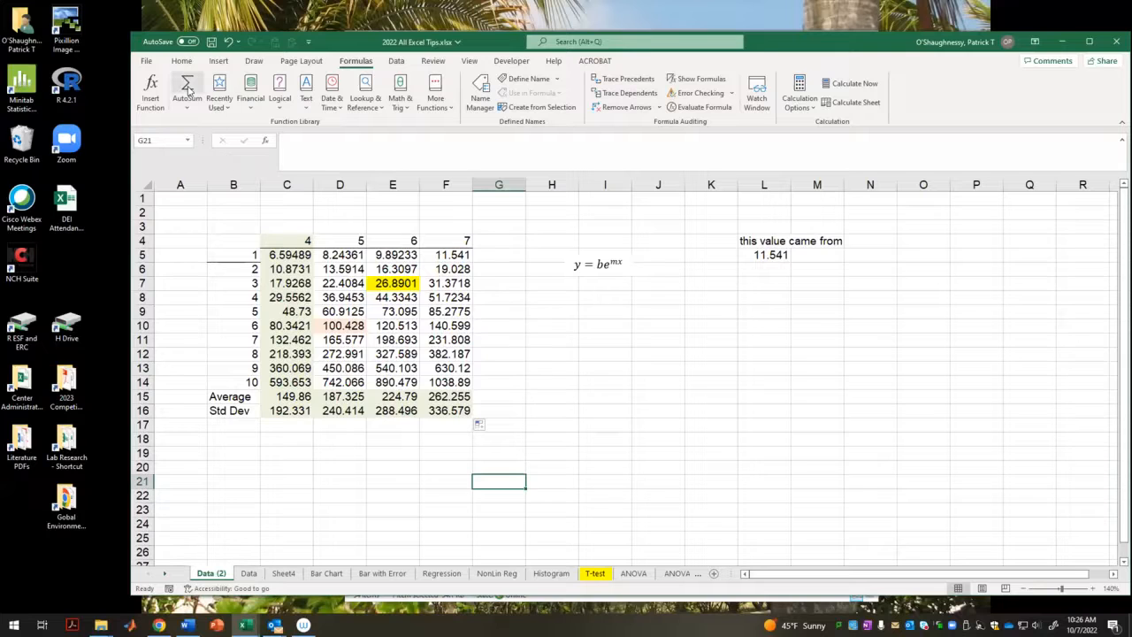
- Examine the functions available in the Logical, Financial, Math & Trig and Statistical categories of the function library
click(281, 85)
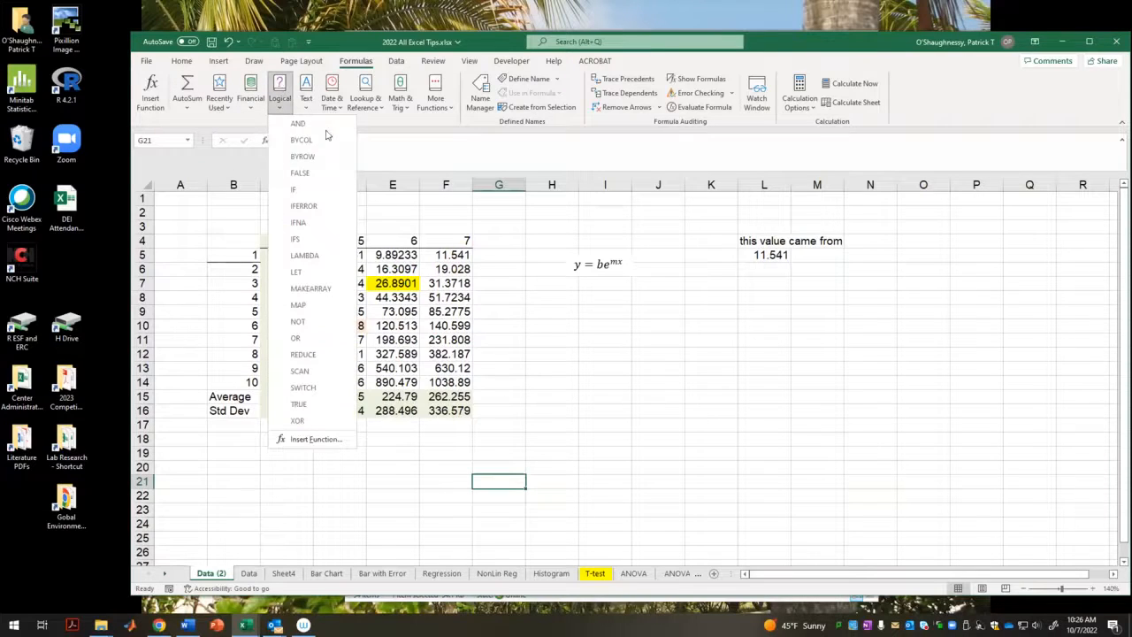
click(250, 83)
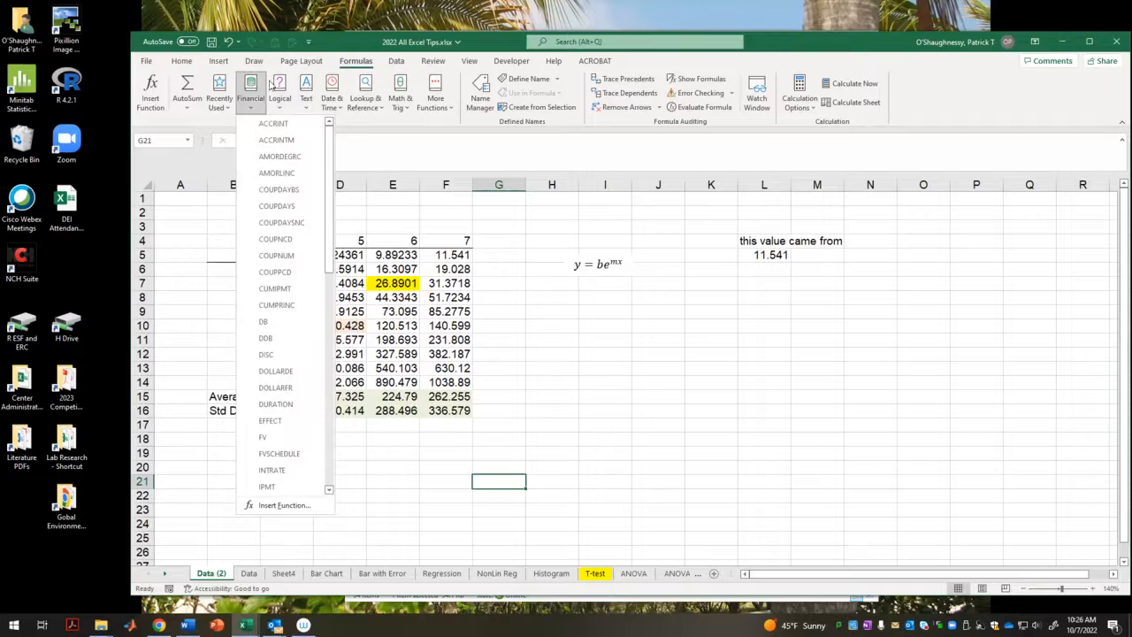
click(399, 84)
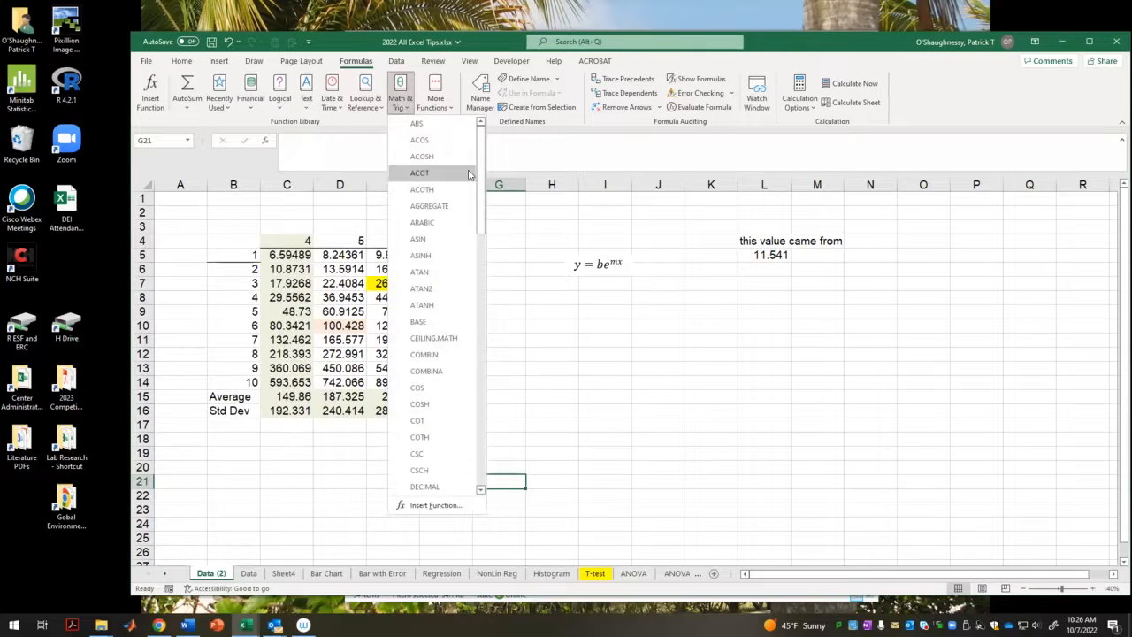
drag(480, 166, 464, 119)
click(434, 86)
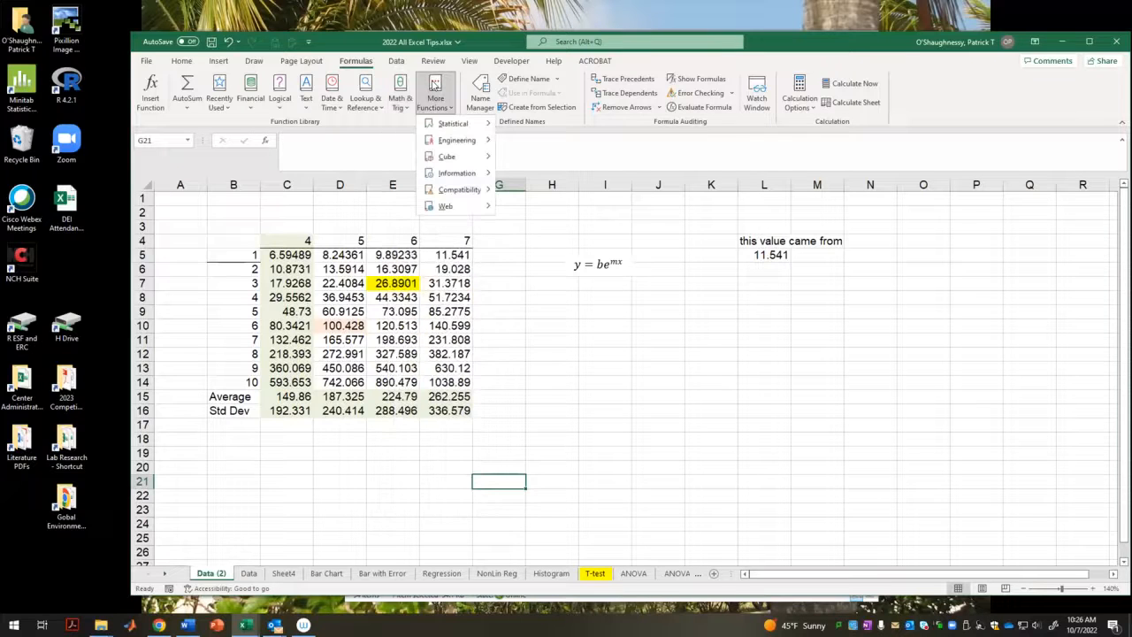
mouse_move(451, 128)
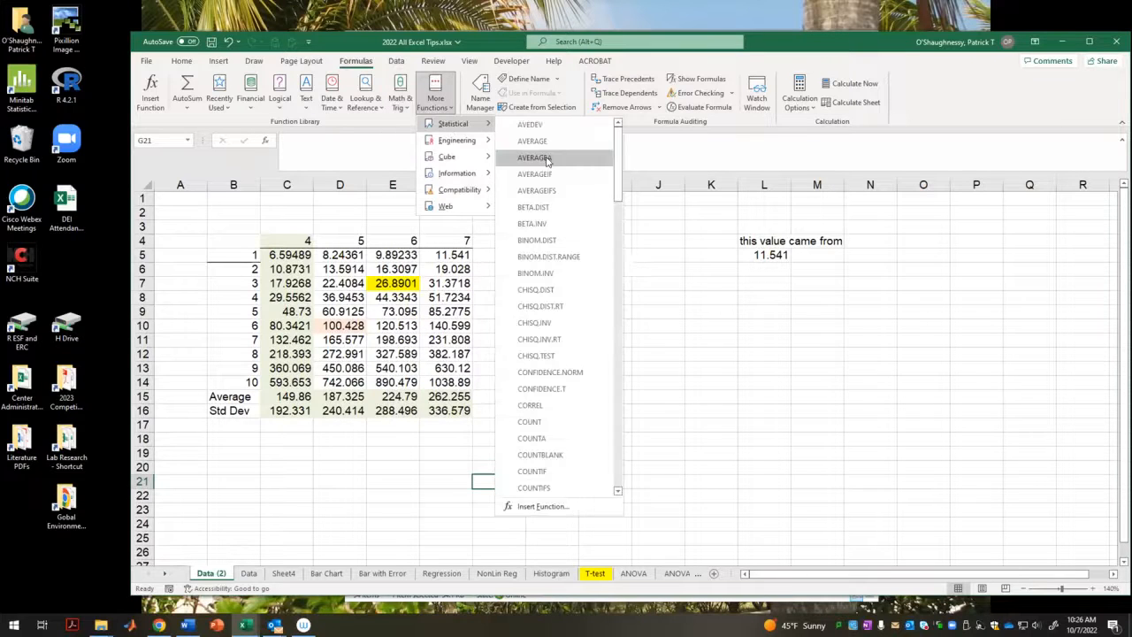
mouse_move(619, 195)
mouse_down()
mouse_move(617, 352)
mouse_move(630, 202)
mouse_up()
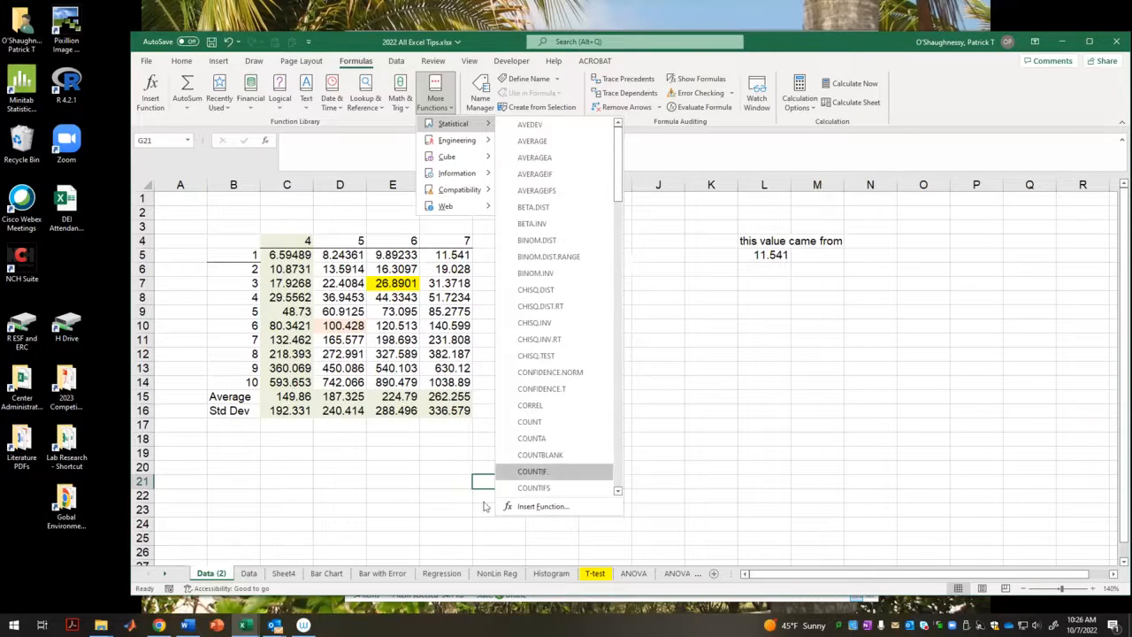
click(330, 482)
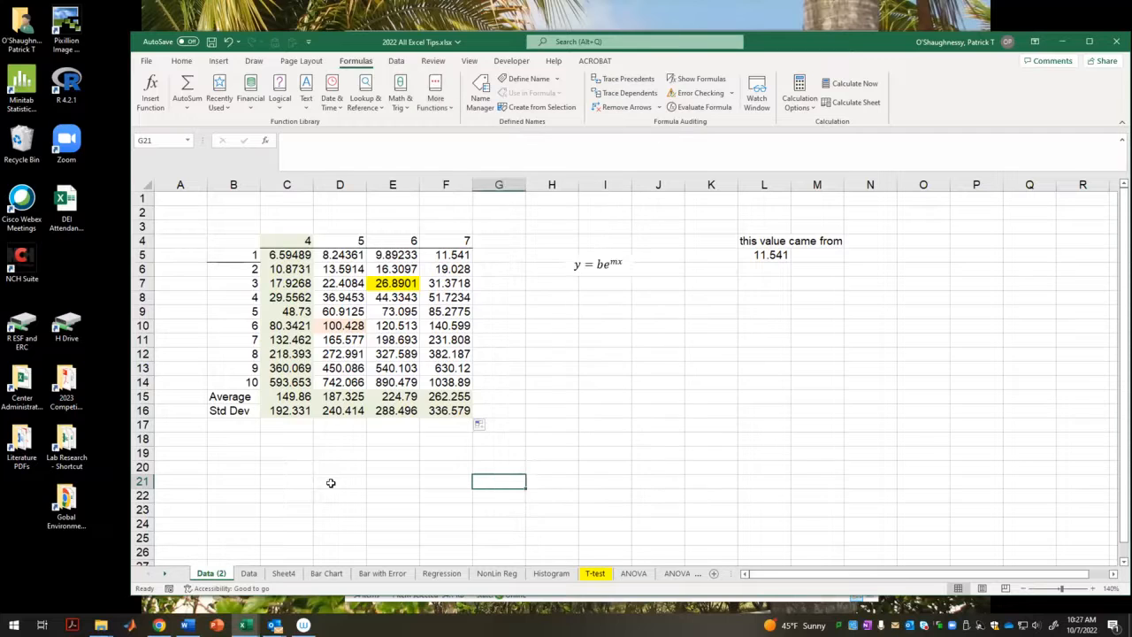
click(645, 370)
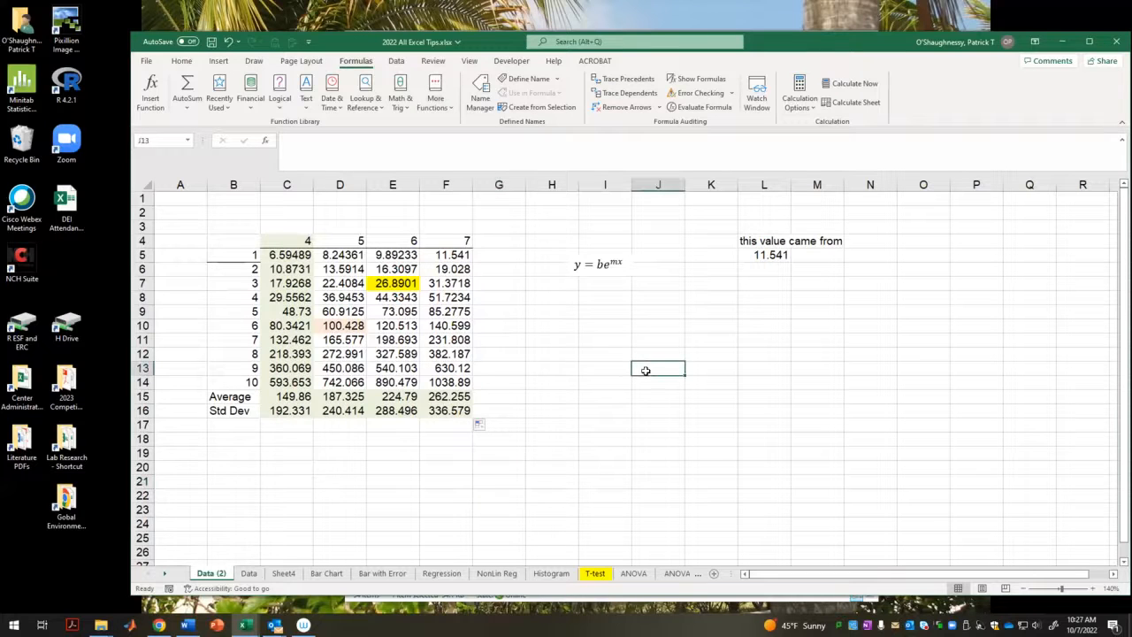
click(398, 508)
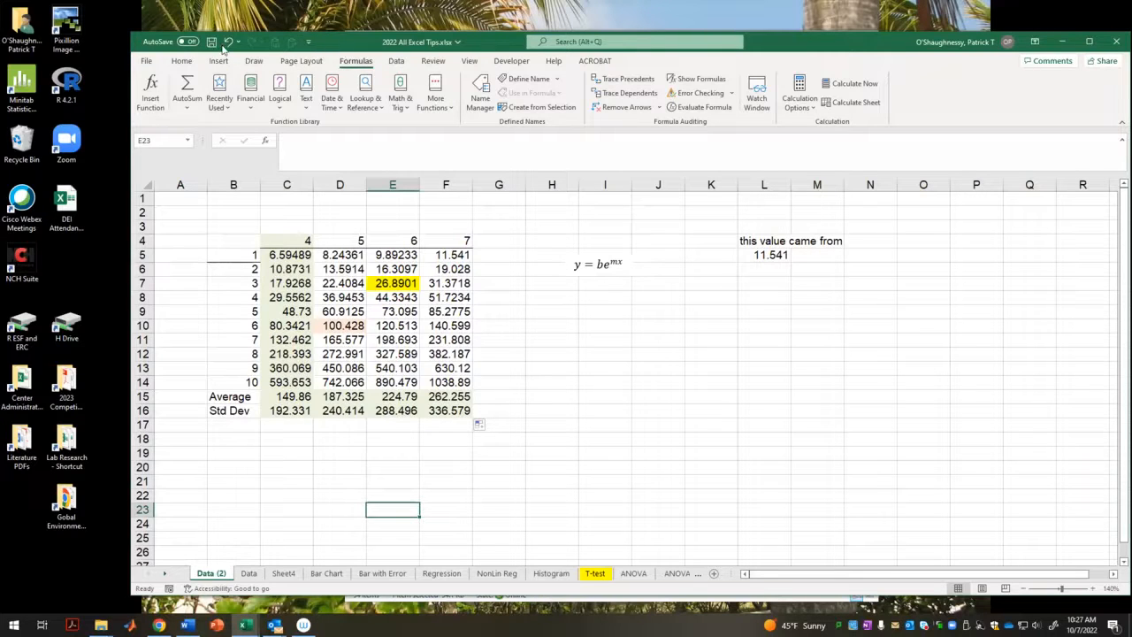
- Open the Excel add-ins manager from the program options and confirm it with the Analysis ToolPak enabled
click(145, 62)
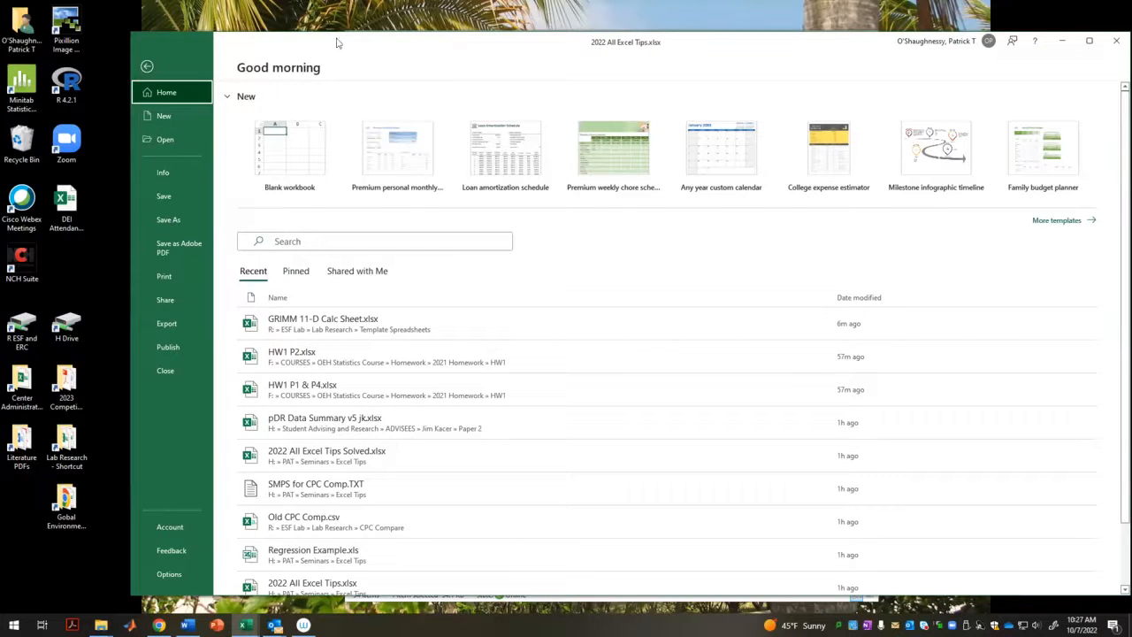
click(152, 67)
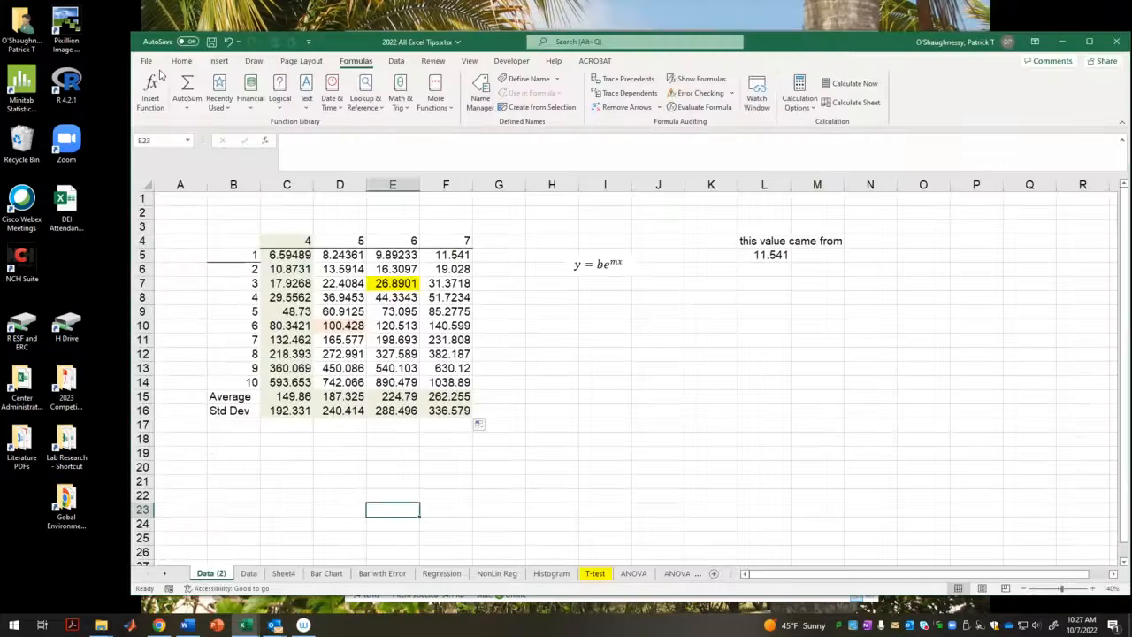
click(149, 66)
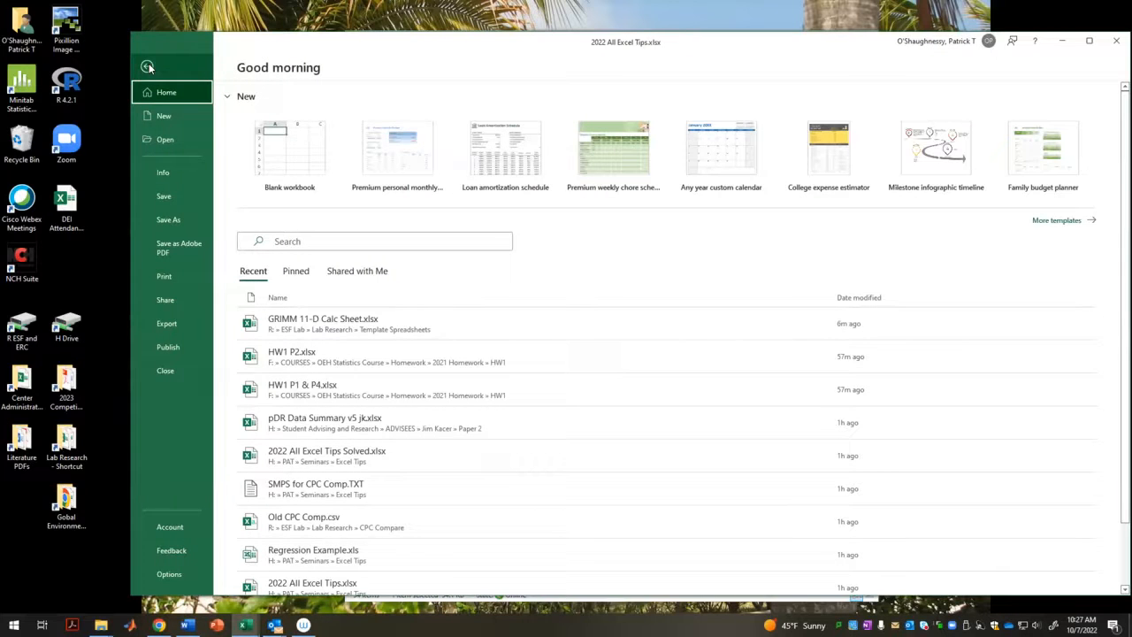
click(170, 578)
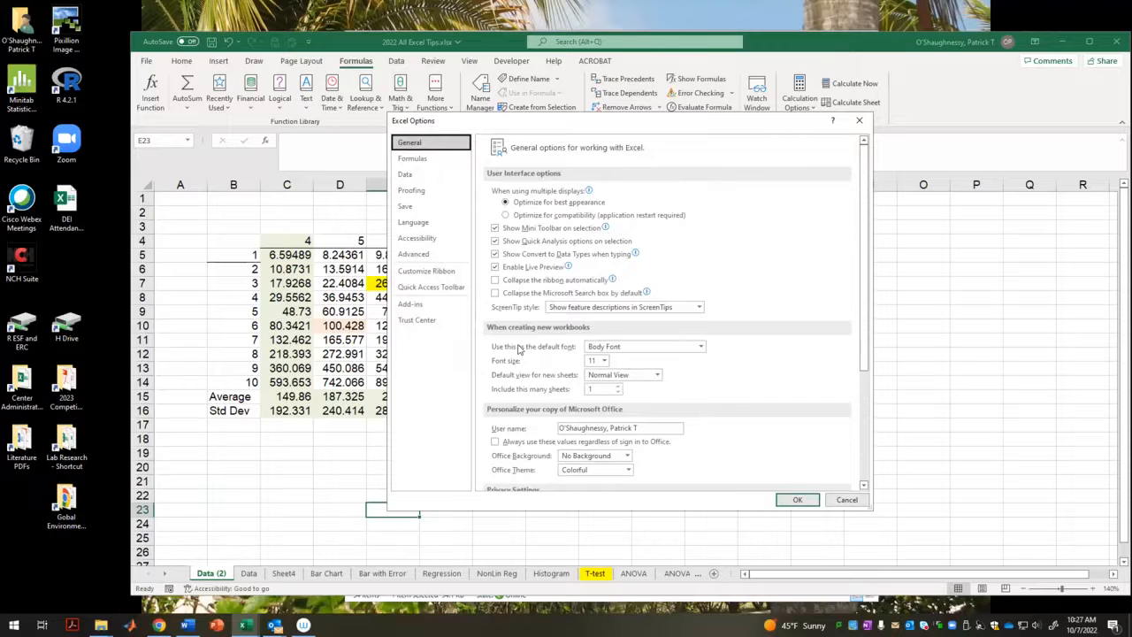
click(410, 304)
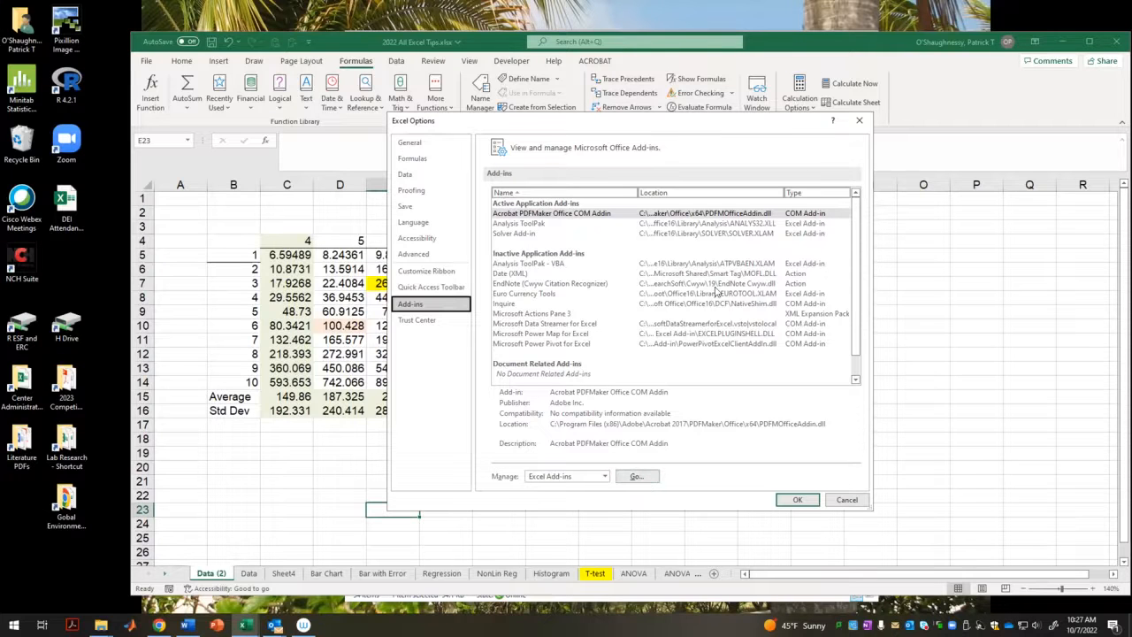
click(635, 476)
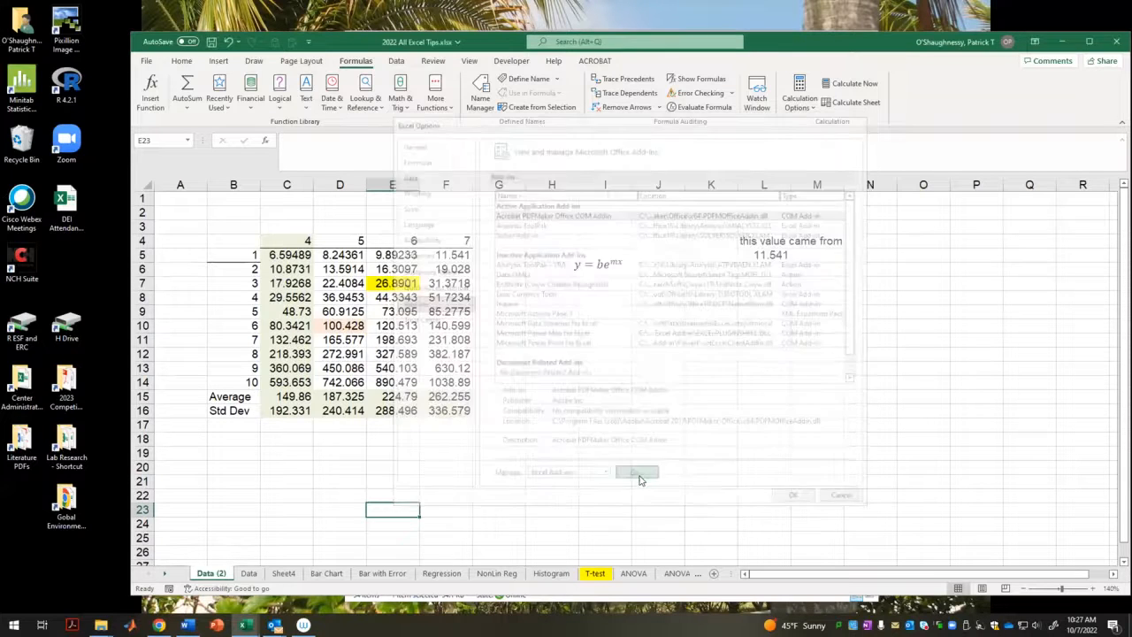
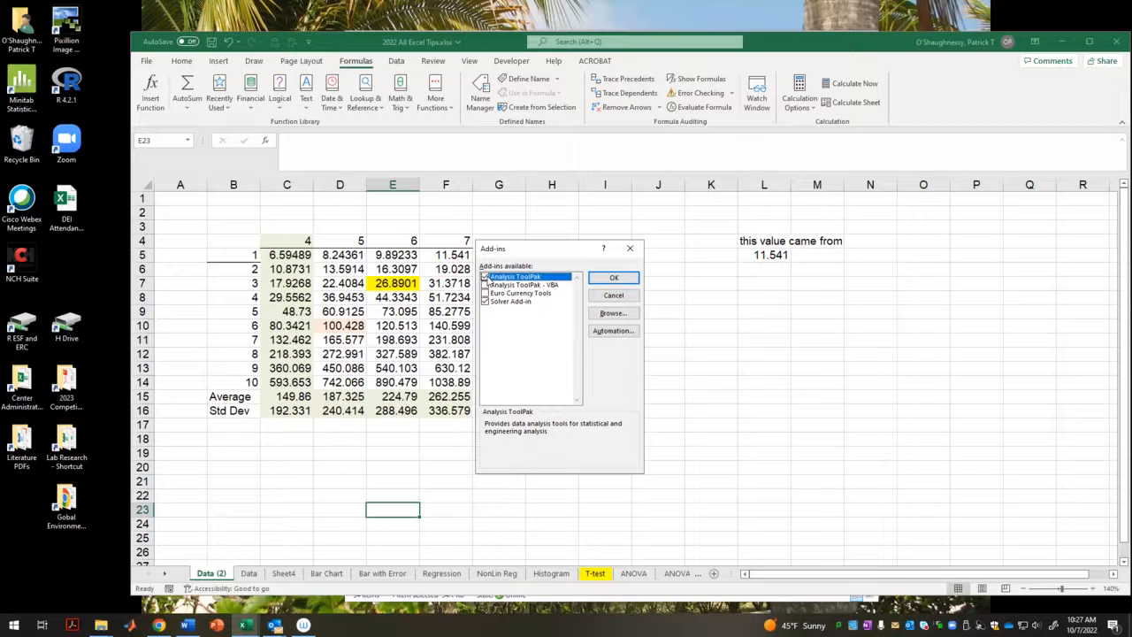
drag(542, 247, 547, 226)
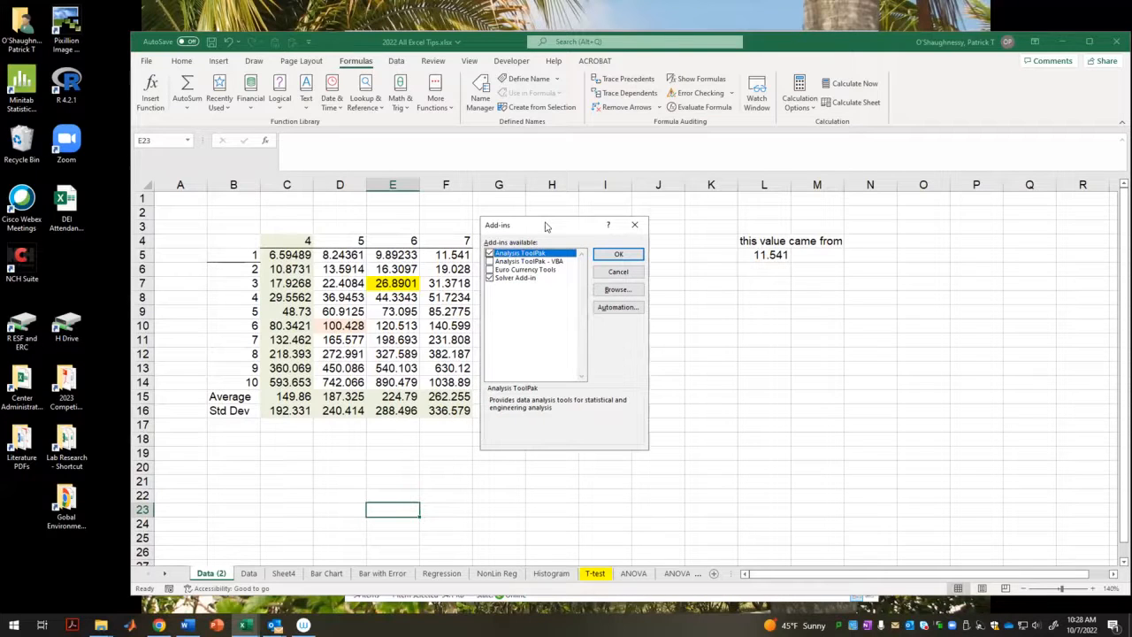
click(490, 254)
click(607, 255)
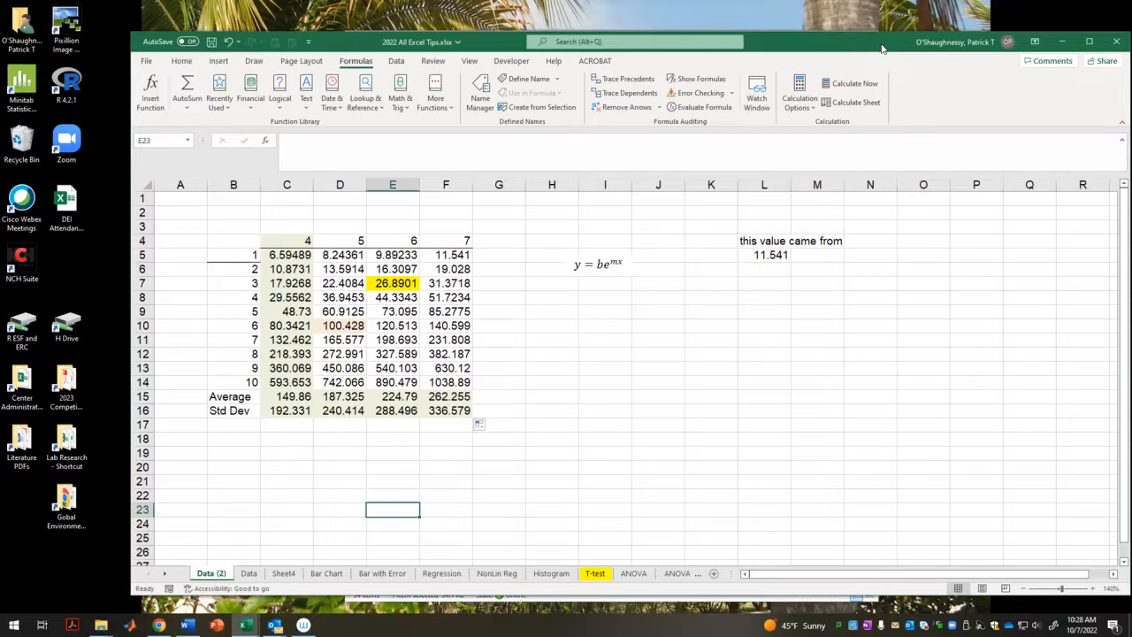
- Open the Data Analysis tools and examine the list of ANOVA, smoothing, Fourier, F-test, regression, t-test and z-test options
drag(881, 45, 855, 74)
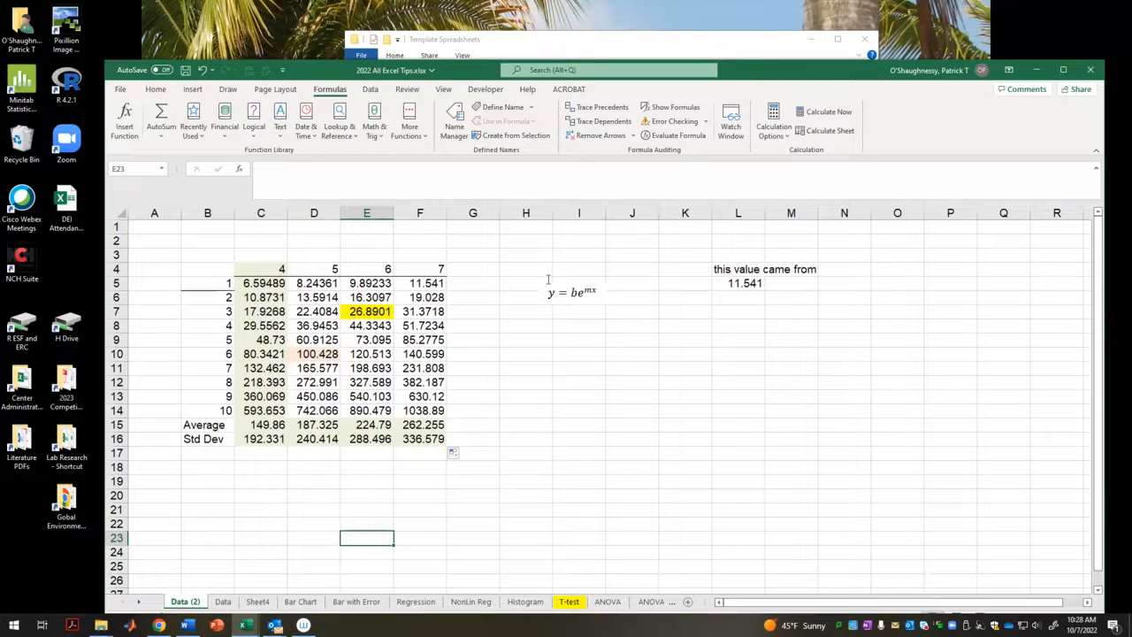
click(369, 90)
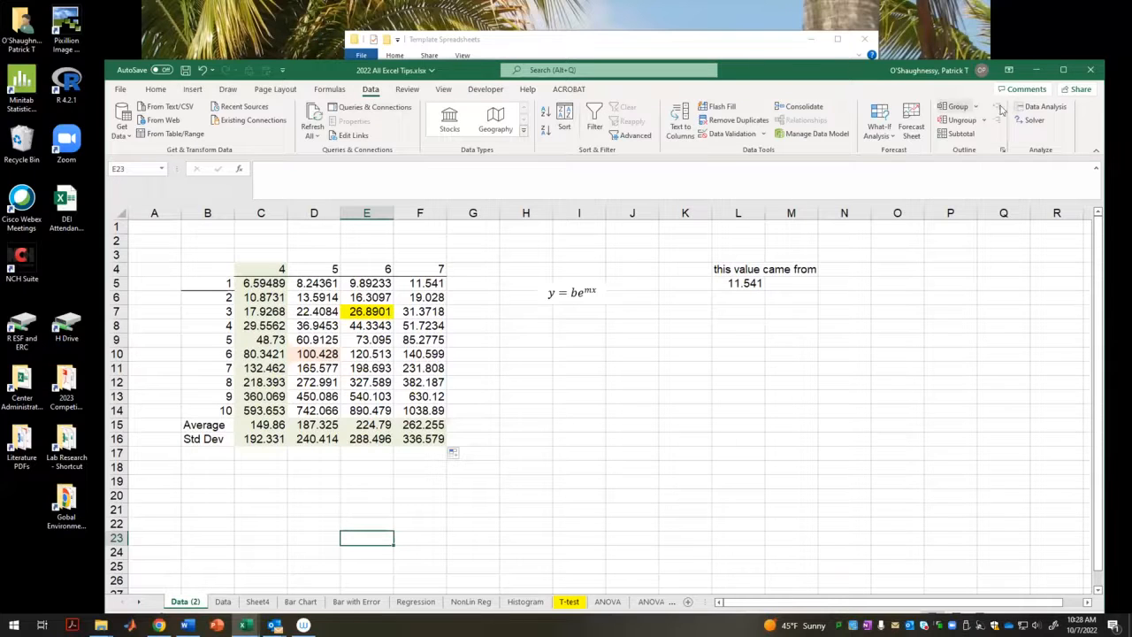
click(1044, 108)
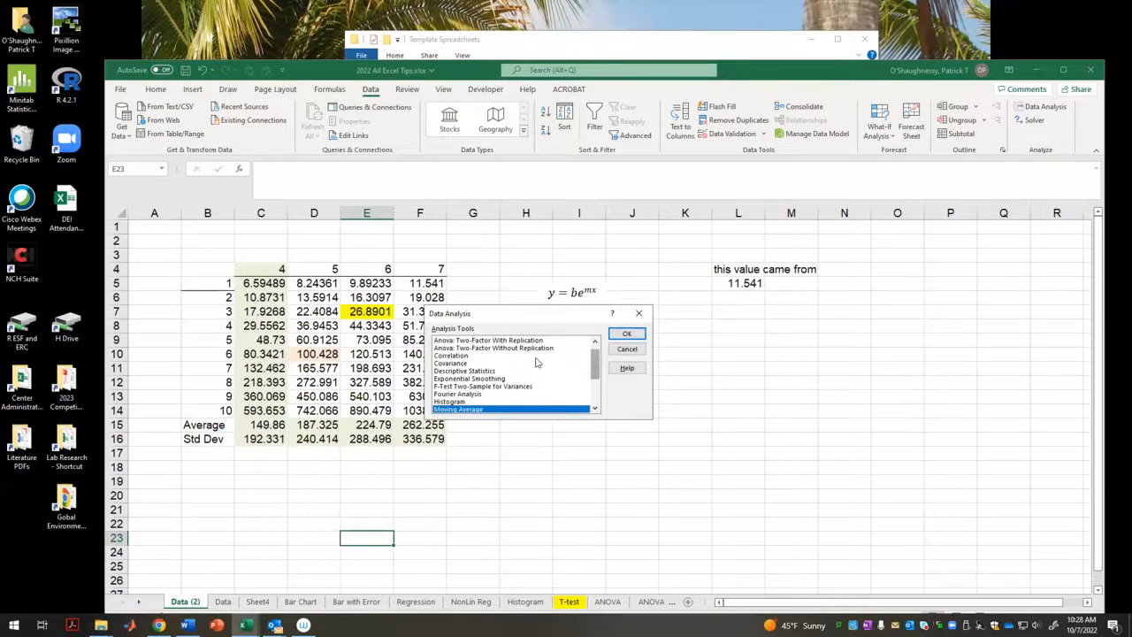
drag(594, 370, 593, 360)
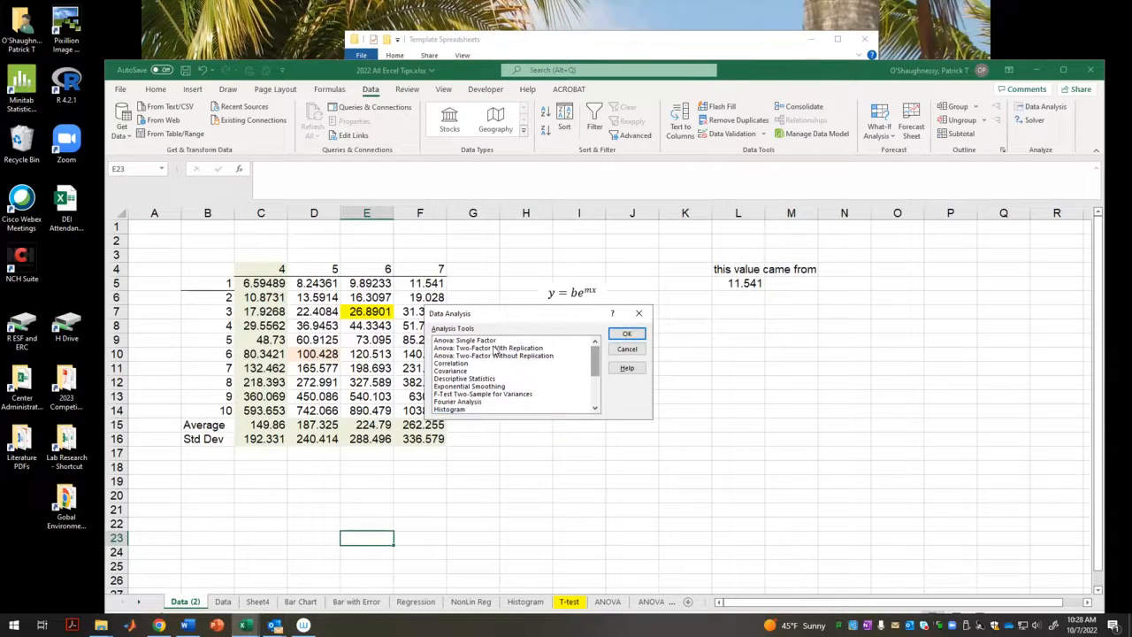
click(476, 343)
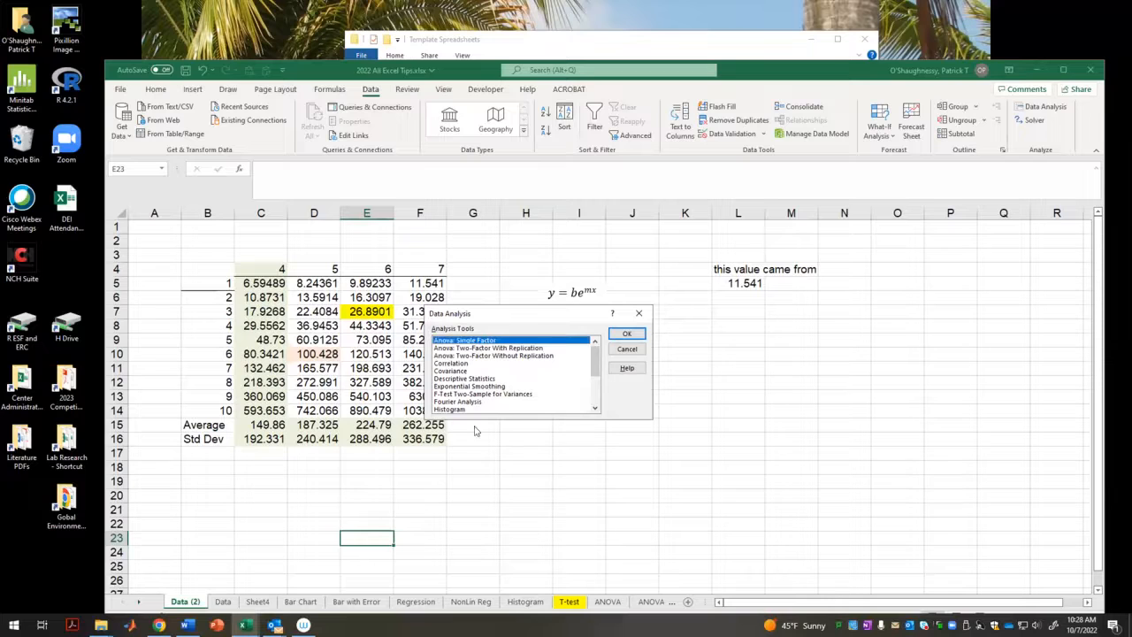
click(456, 349)
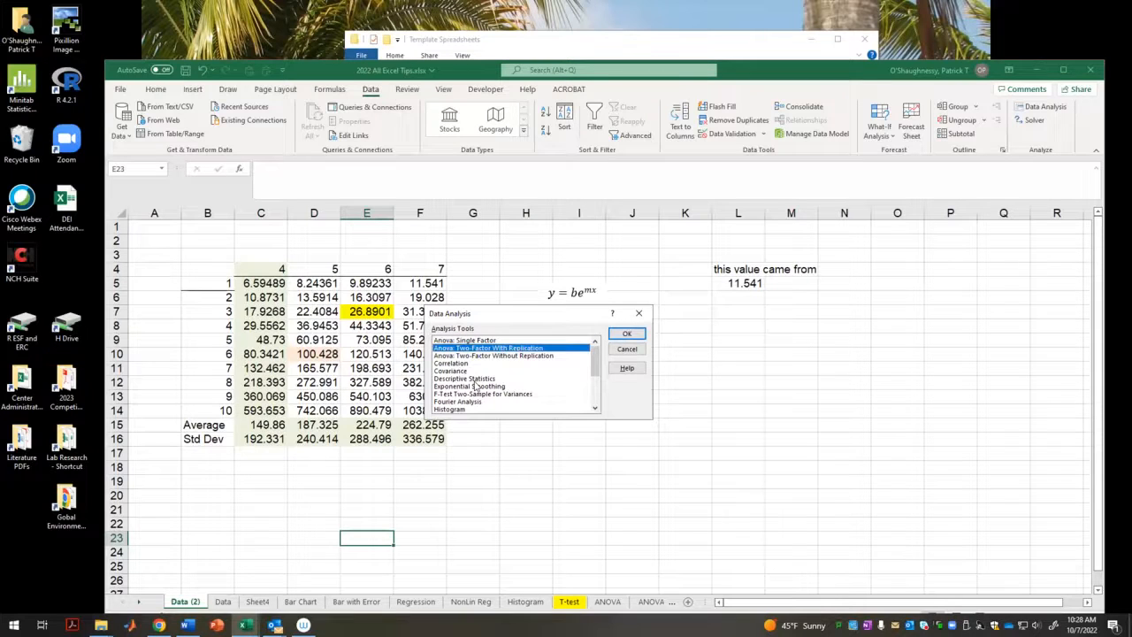
click(475, 380)
click(479, 355)
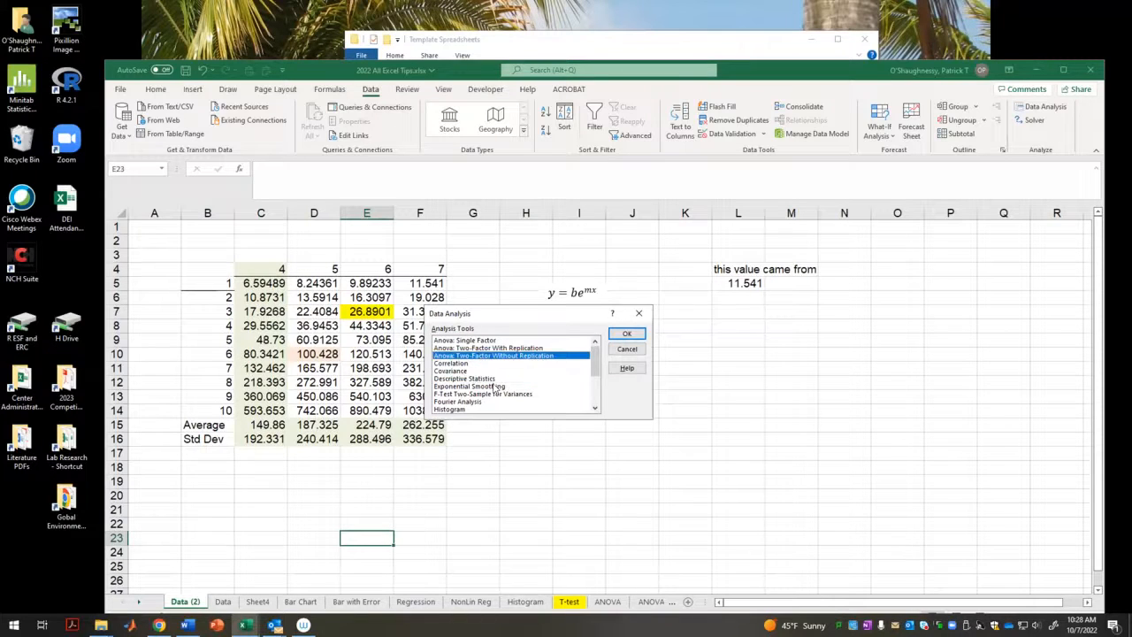
click(484, 387)
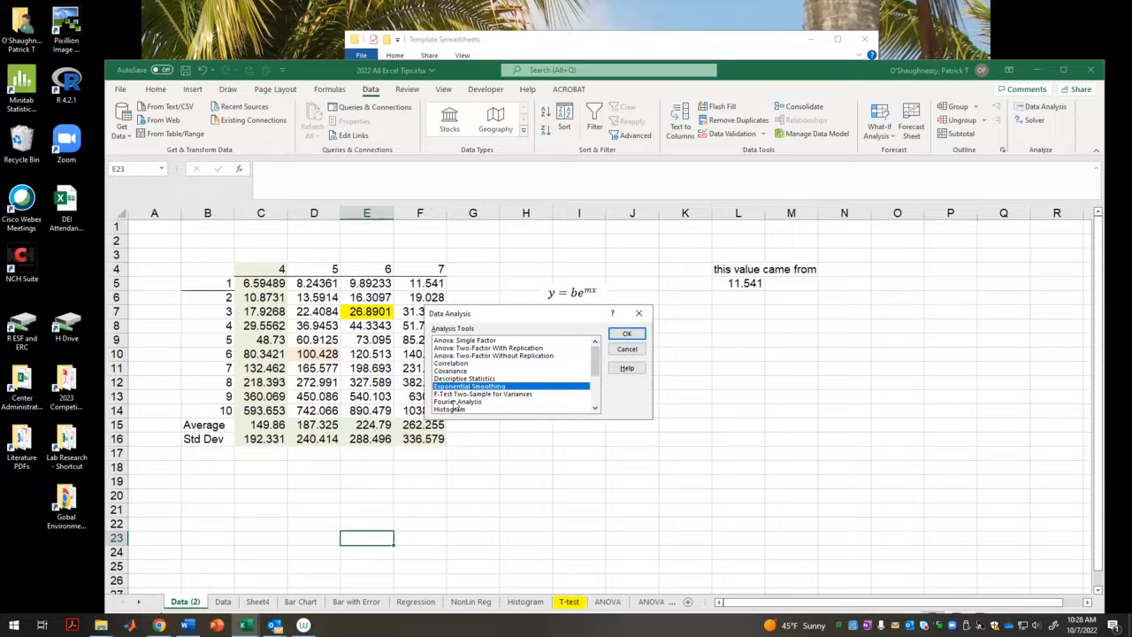
click(457, 402)
drag(599, 371, 594, 400)
click(450, 371)
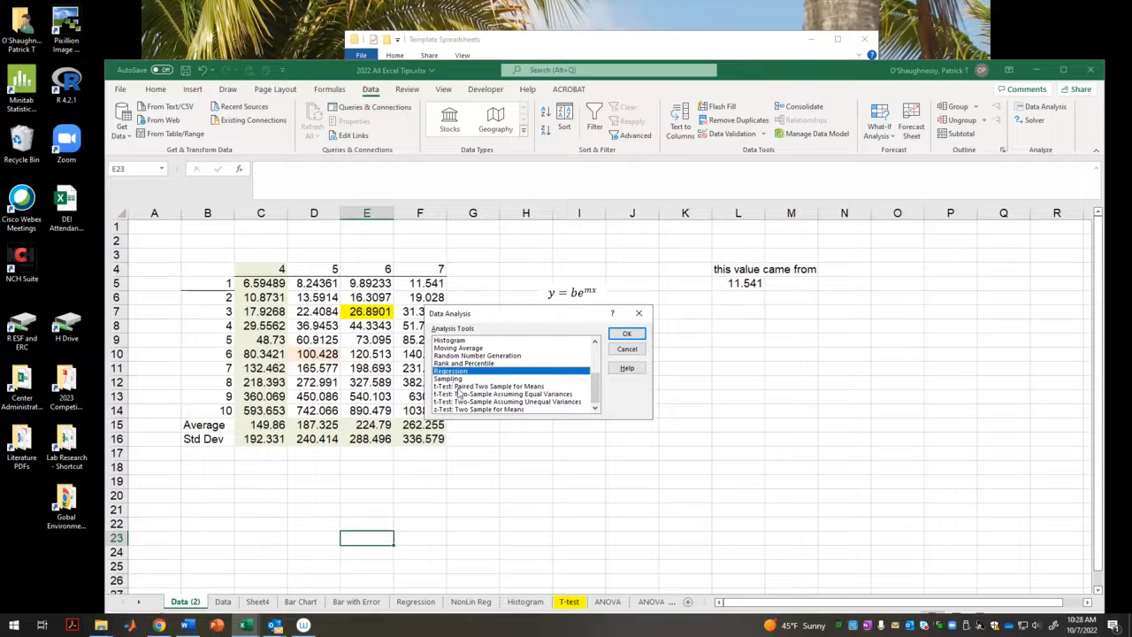
click(458, 388)
click(504, 409)
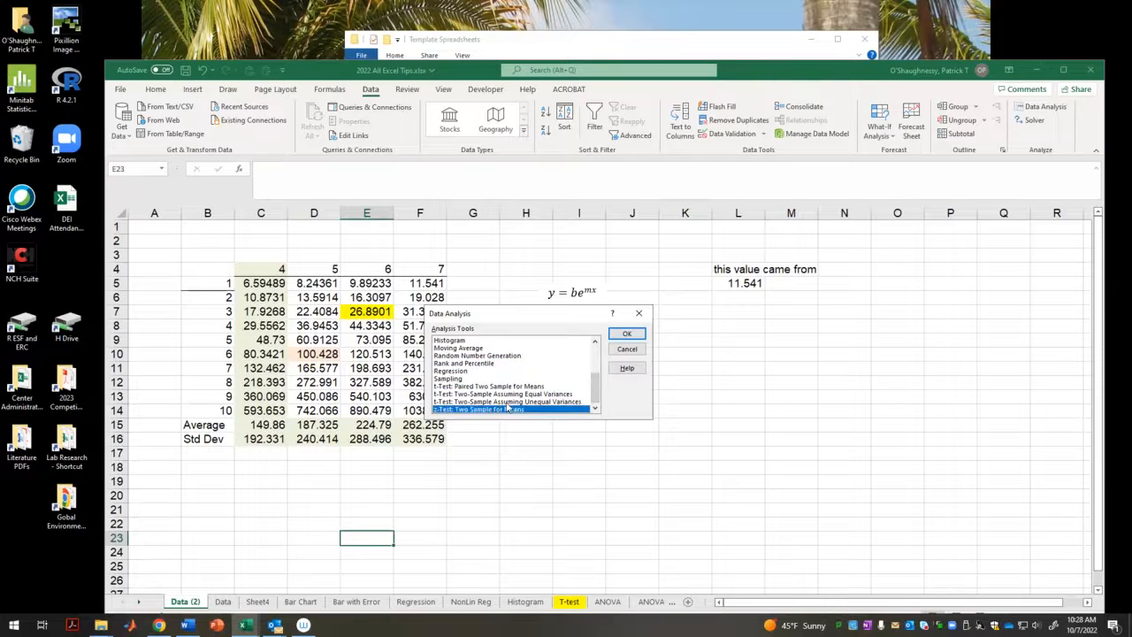
scroll(485, 379, up, 1)
click(482, 378)
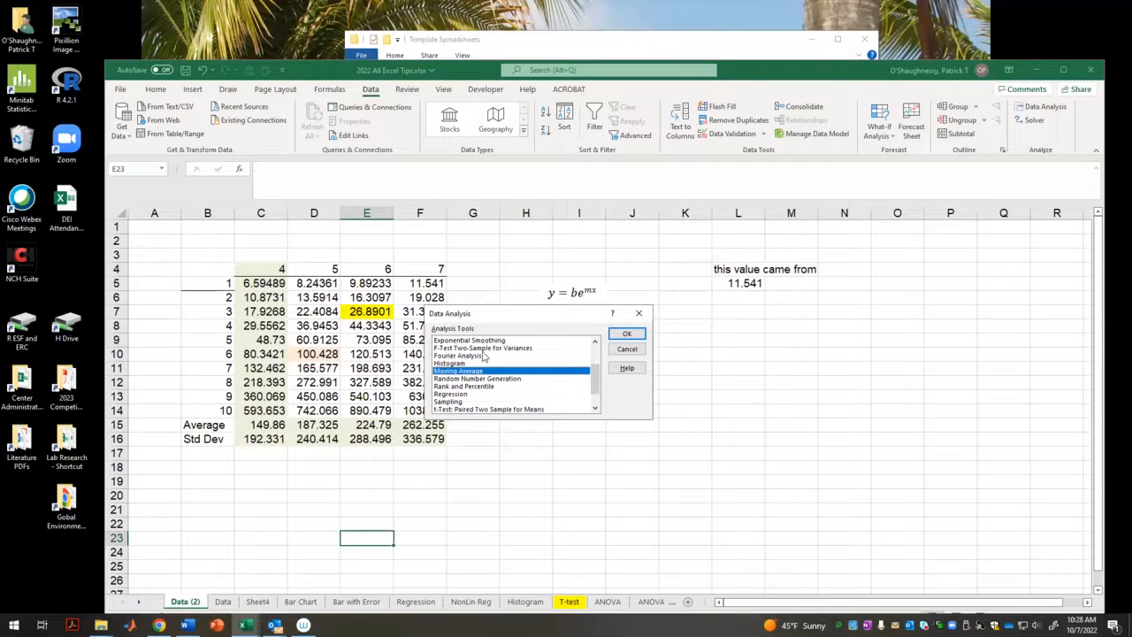
click(485, 348)
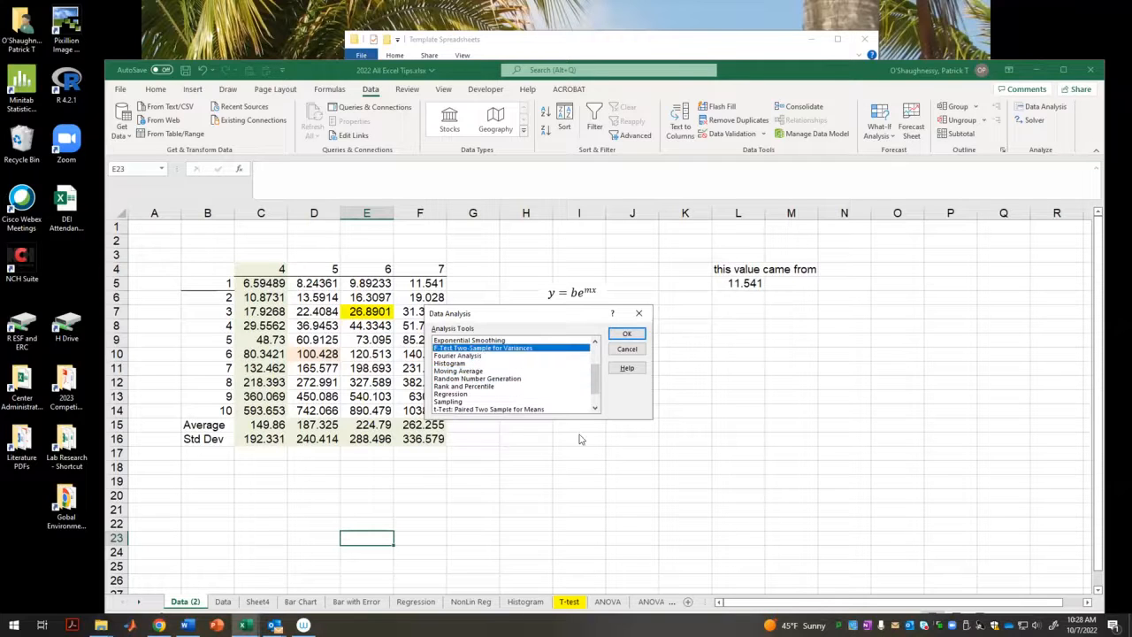
click(509, 341)
drag(595, 379, 595, 365)
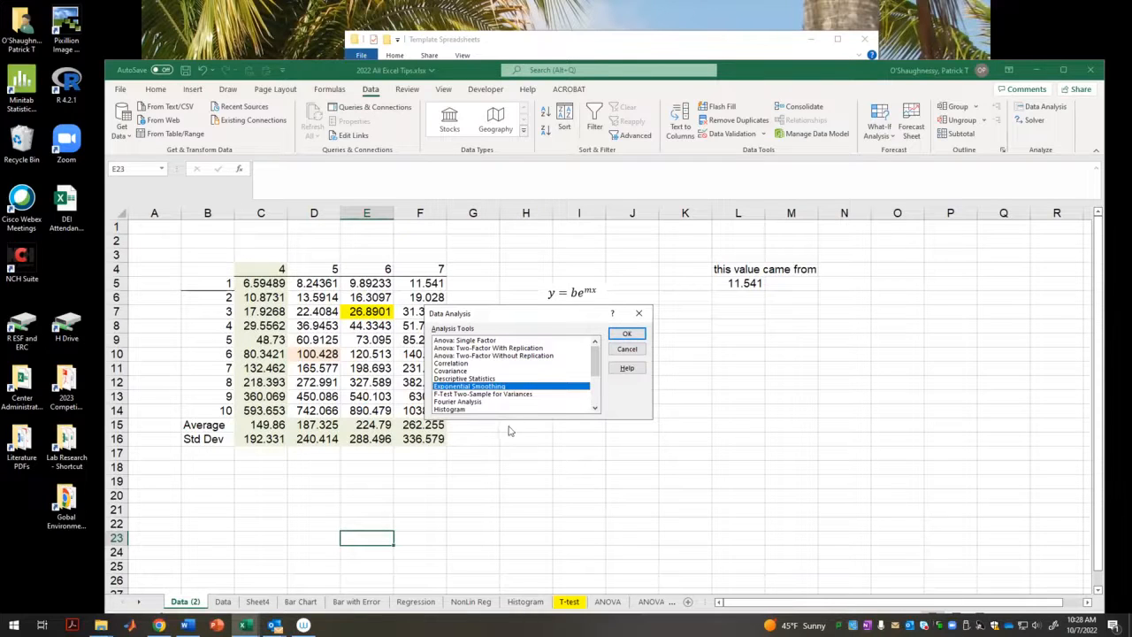
- Set up a Descriptive Statistics analysis of F5:F14 grouped by columns, with the output range starting at cell H9
click(452, 379)
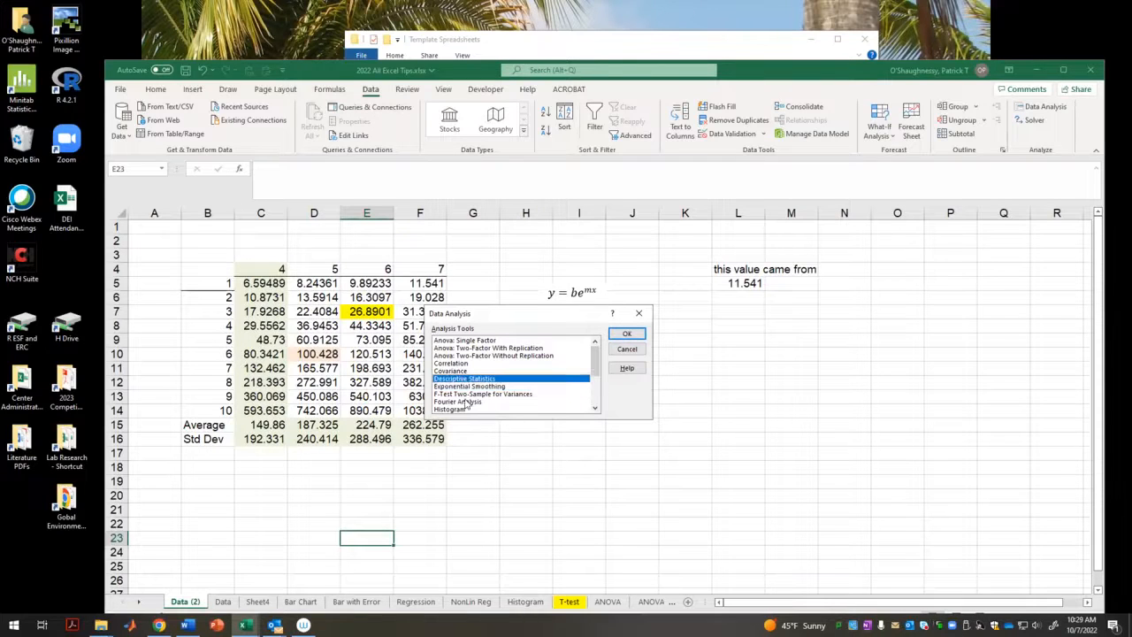
click(624, 335)
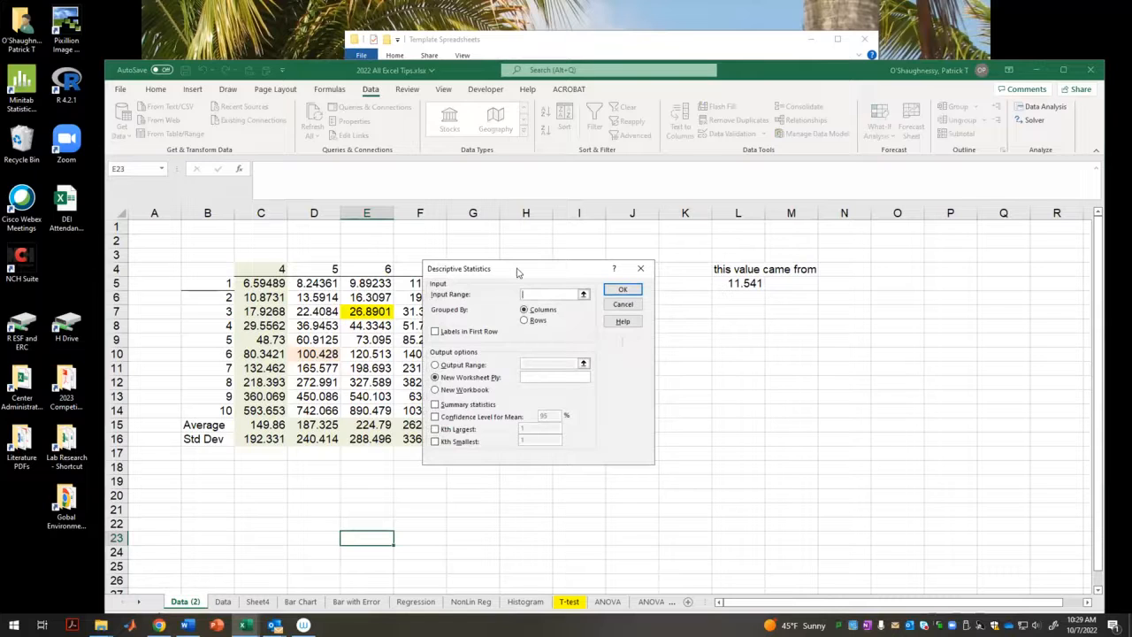
drag(520, 273, 575, 275)
click(638, 298)
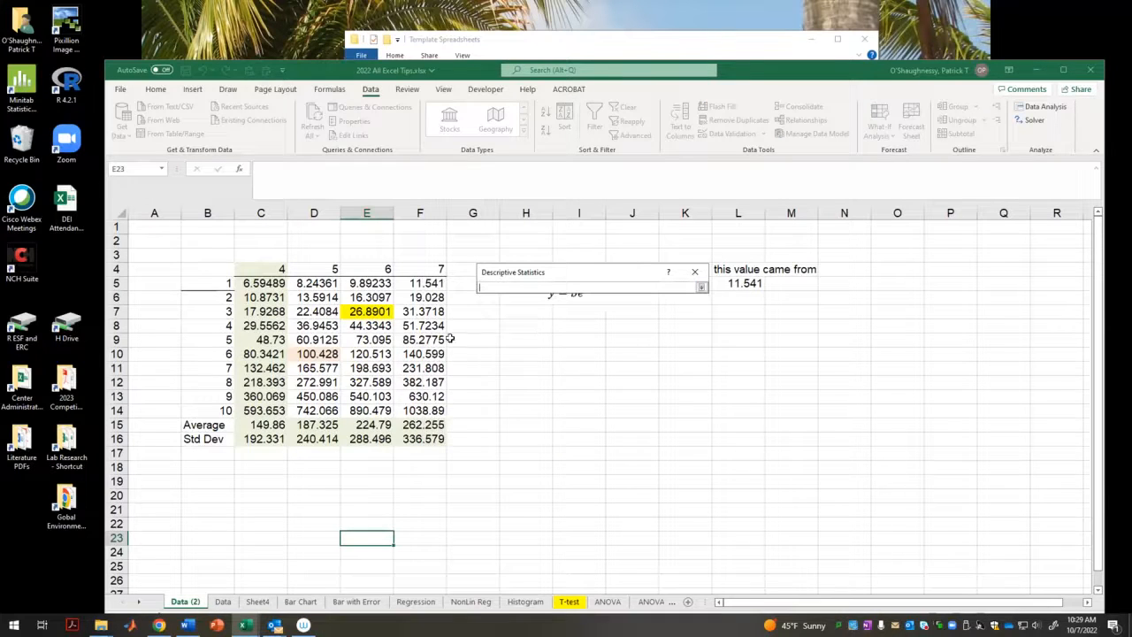
drag(415, 283, 433, 412)
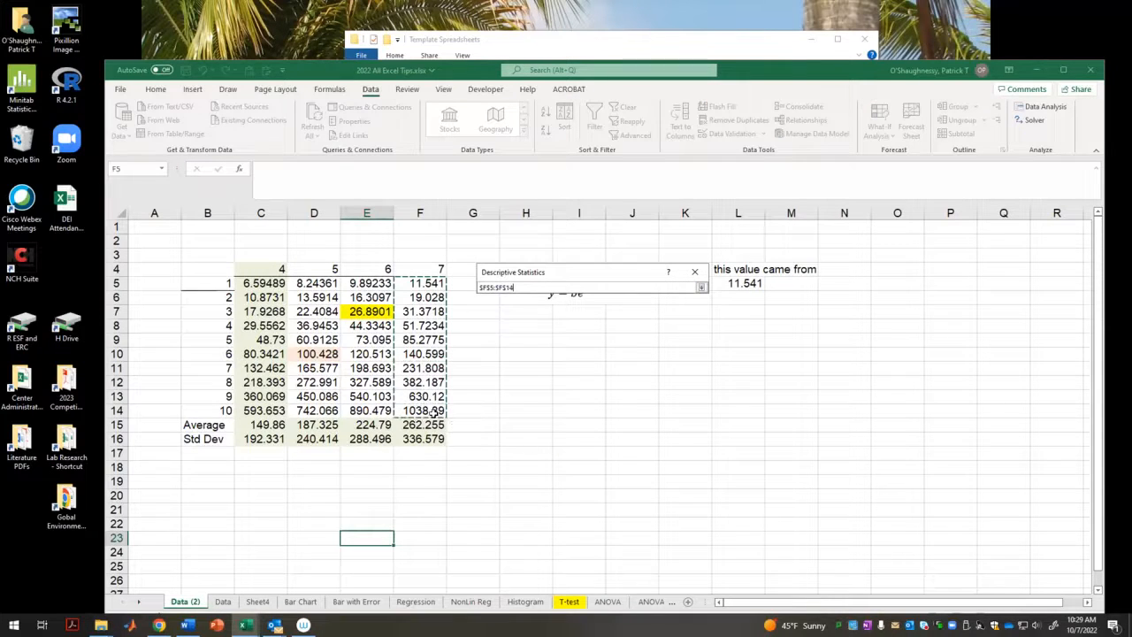
click(700, 289)
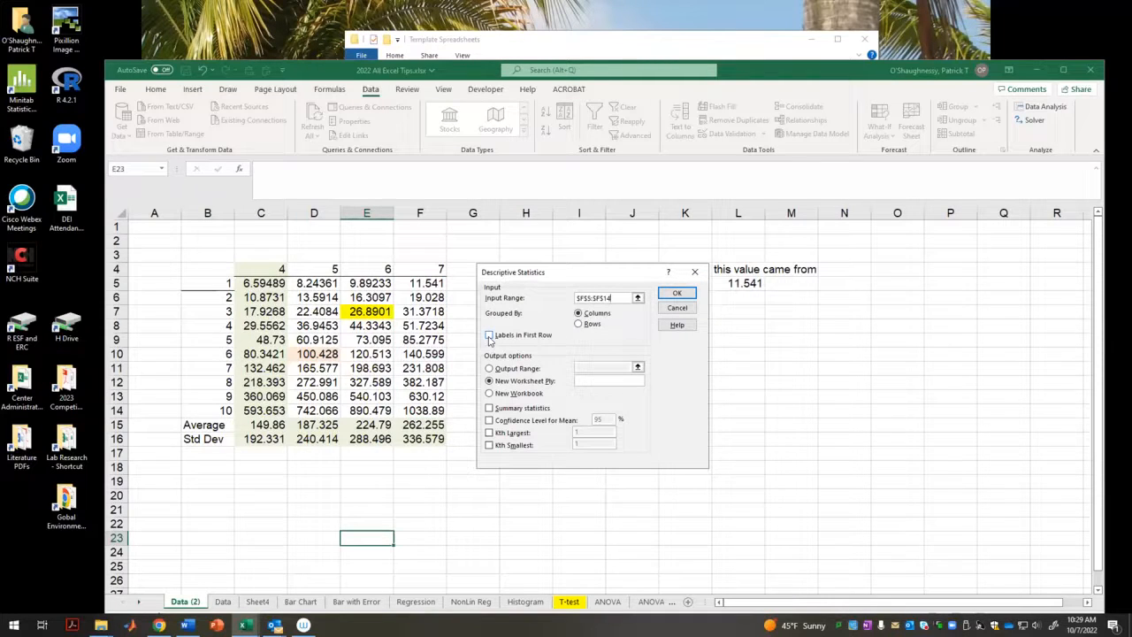
click(490, 369)
click(635, 365)
click(535, 342)
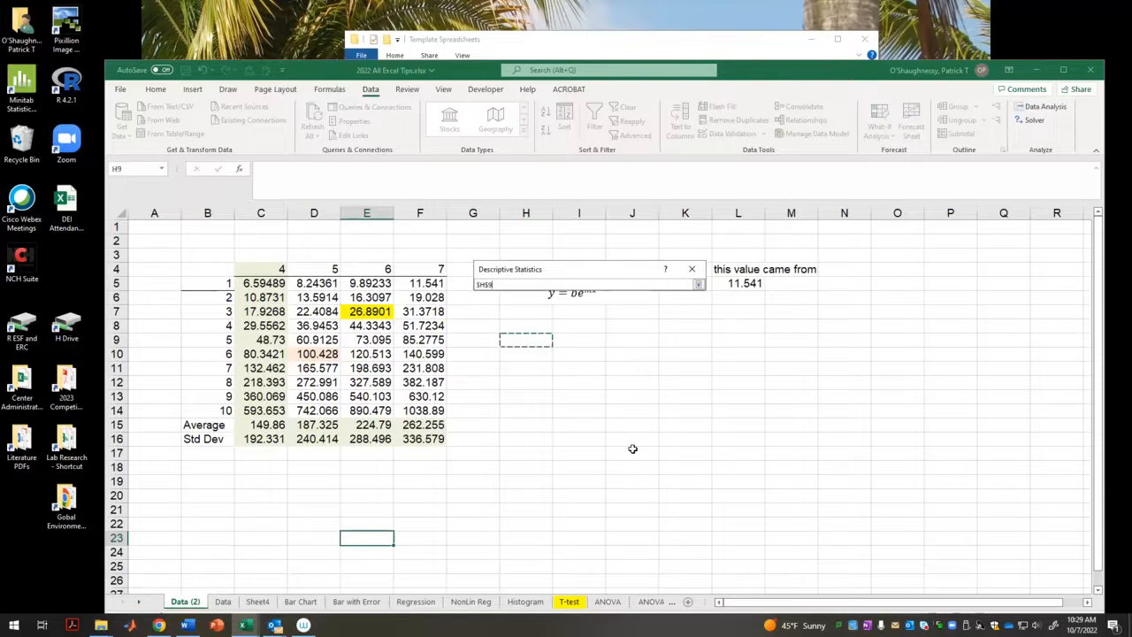
click(697, 286)
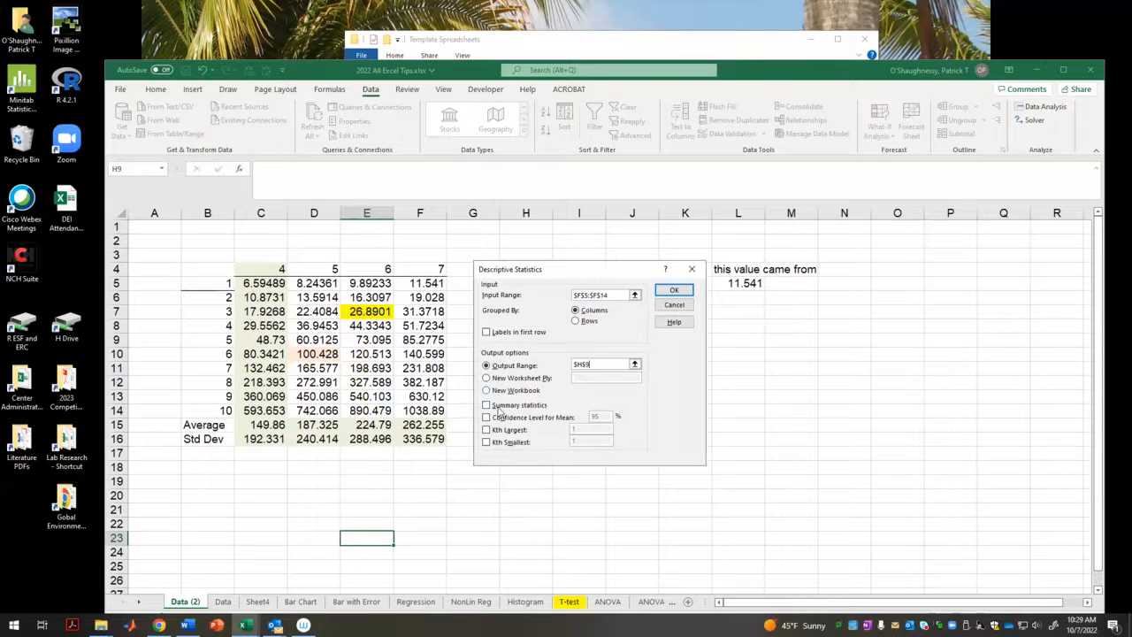
- Generate the summary statistics with a 95% confidence level for the mean, and widen columns H and I
click(486, 405)
click(486, 417)
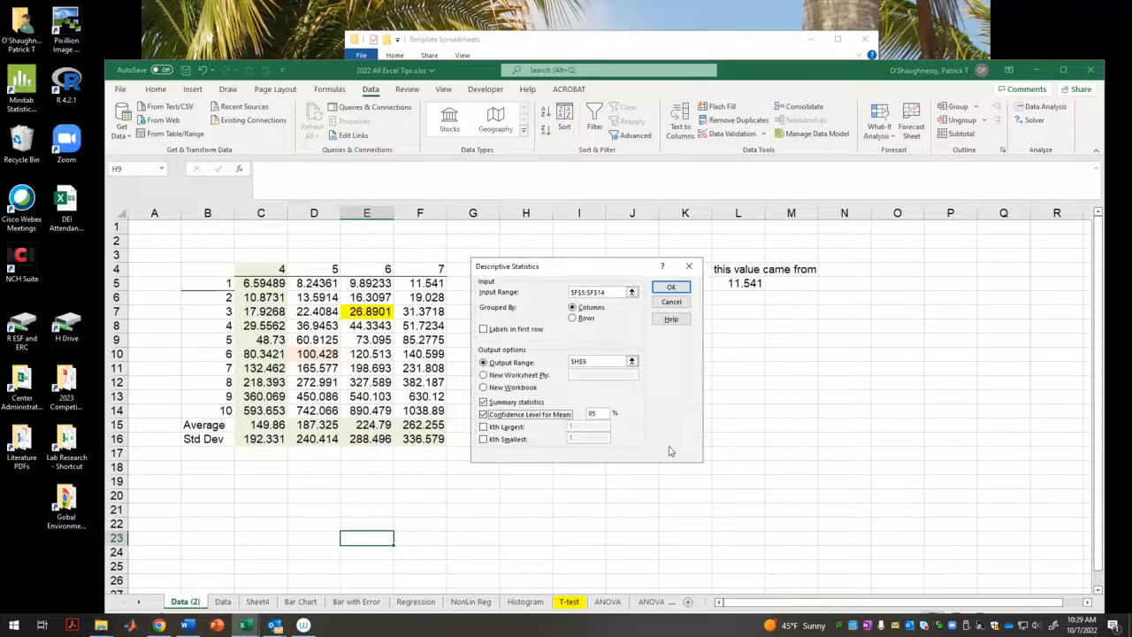
click(672, 288)
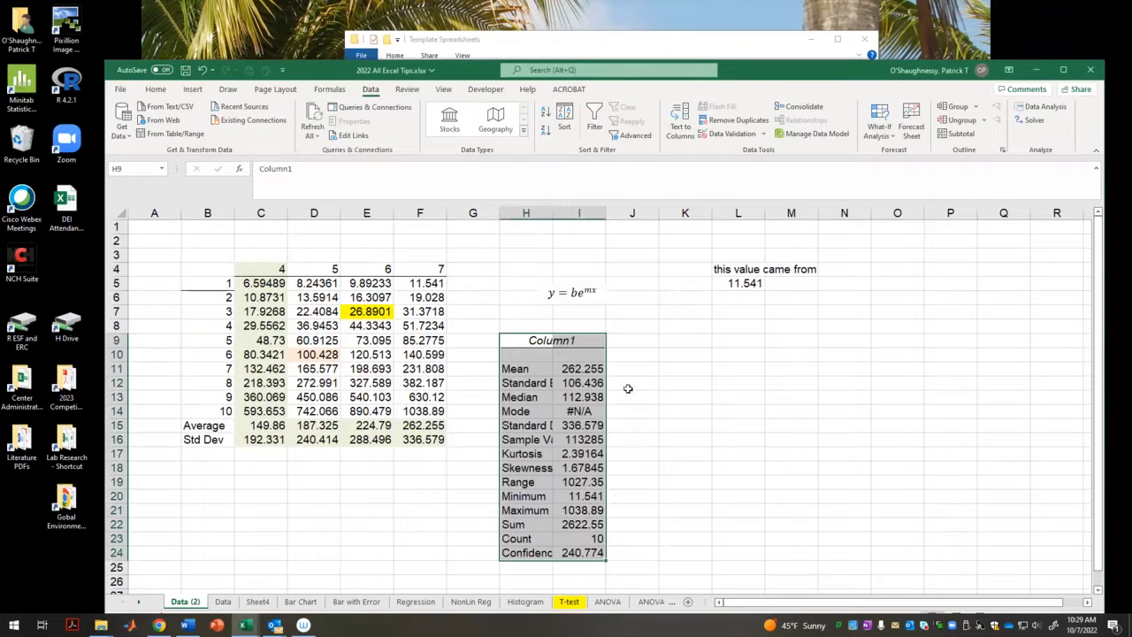
drag(605, 216, 693, 213)
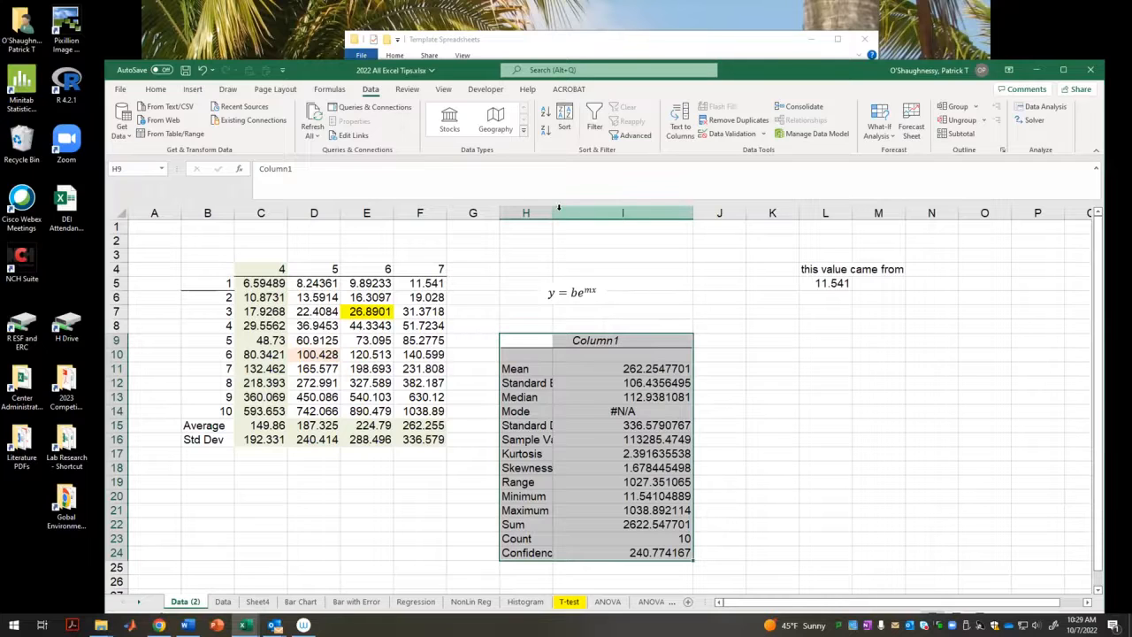
drag(554, 212, 582, 212)
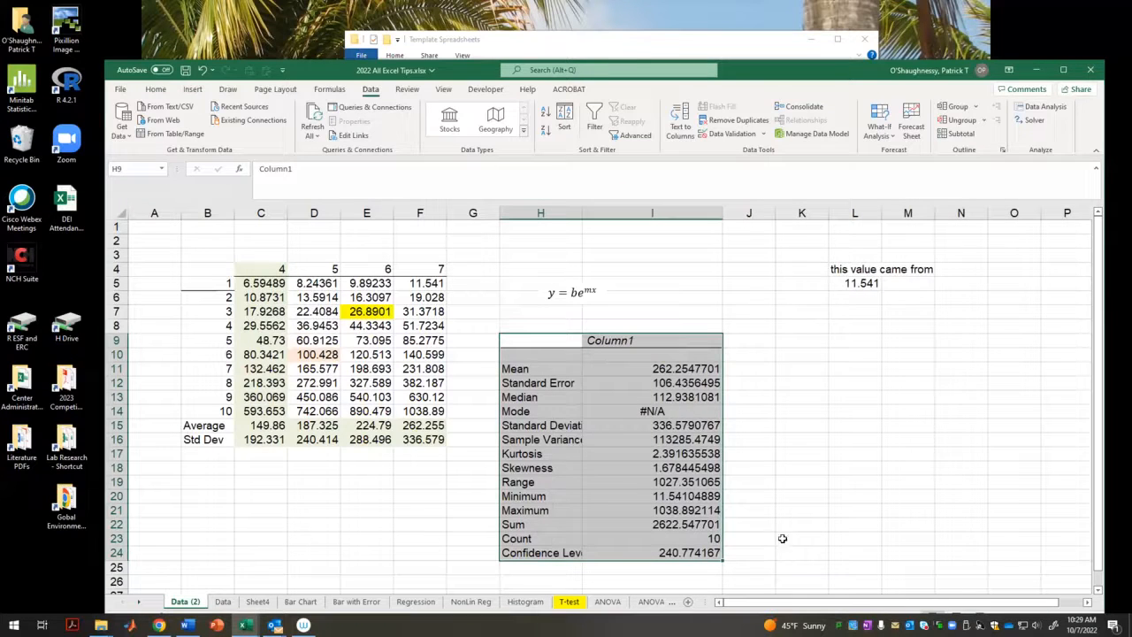
- Examine the statistics table's entries from Mean to Confidence Level, and check whether the sample variance in I16 is a formula or a fixed value
click(673, 372)
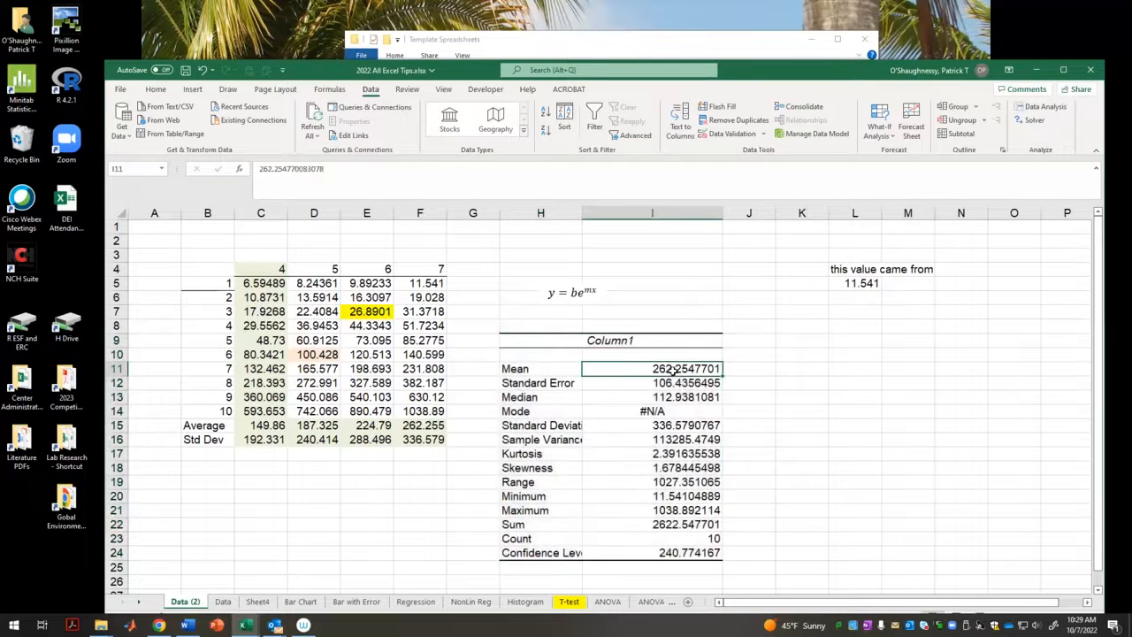
click(674, 381)
click(669, 423)
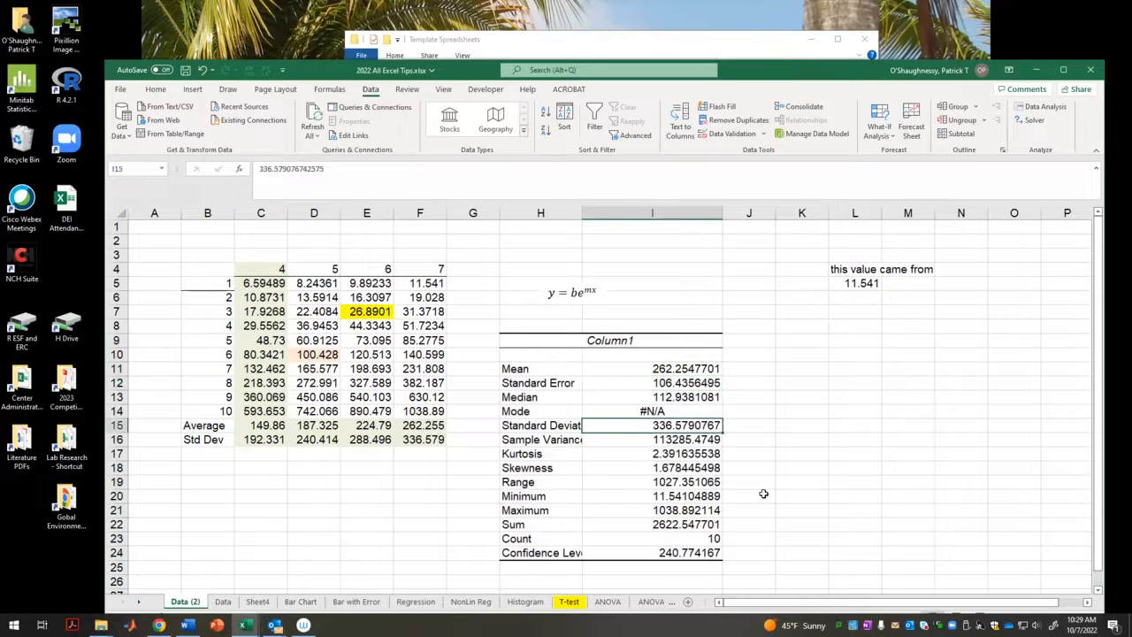
click(546, 466)
drag(544, 453, 551, 469)
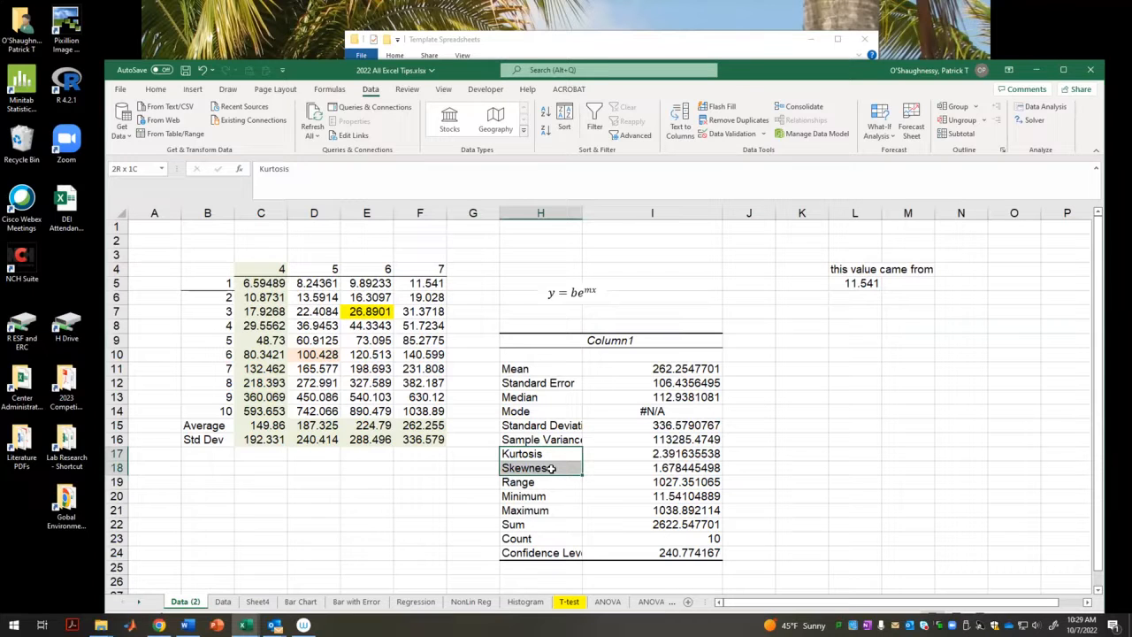
drag(542, 496, 555, 510)
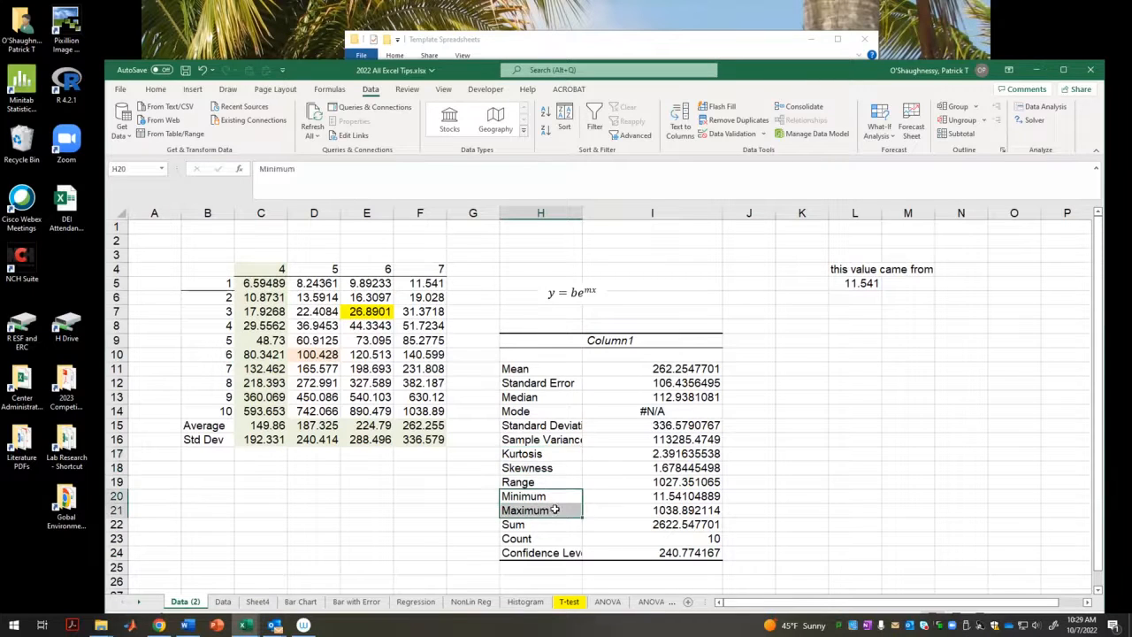
click(898, 459)
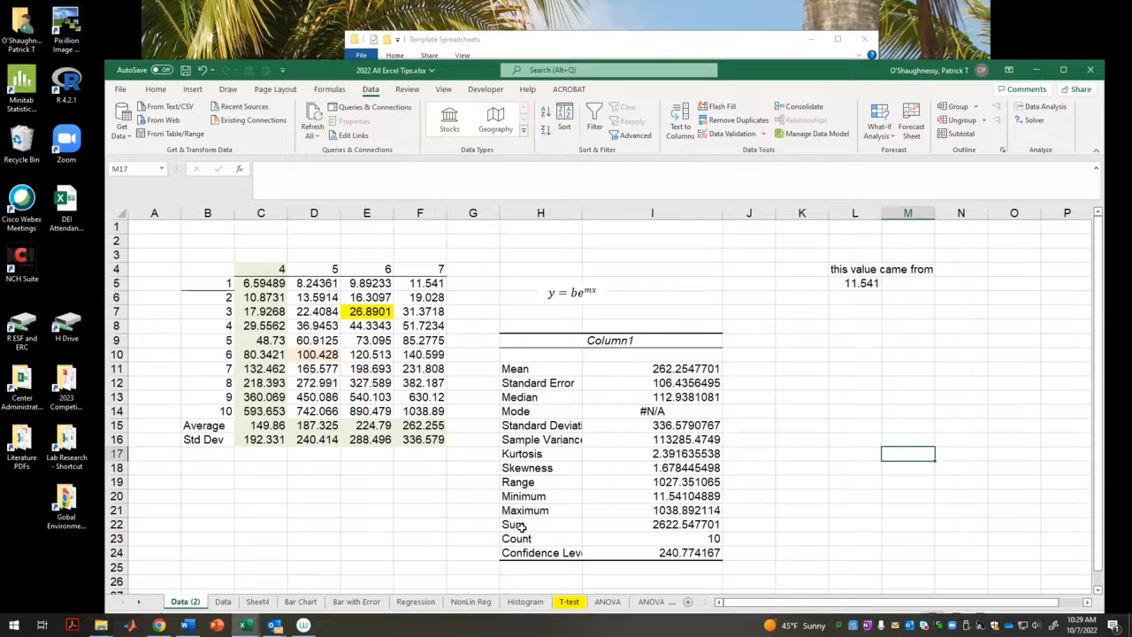
drag(542, 369, 539, 548)
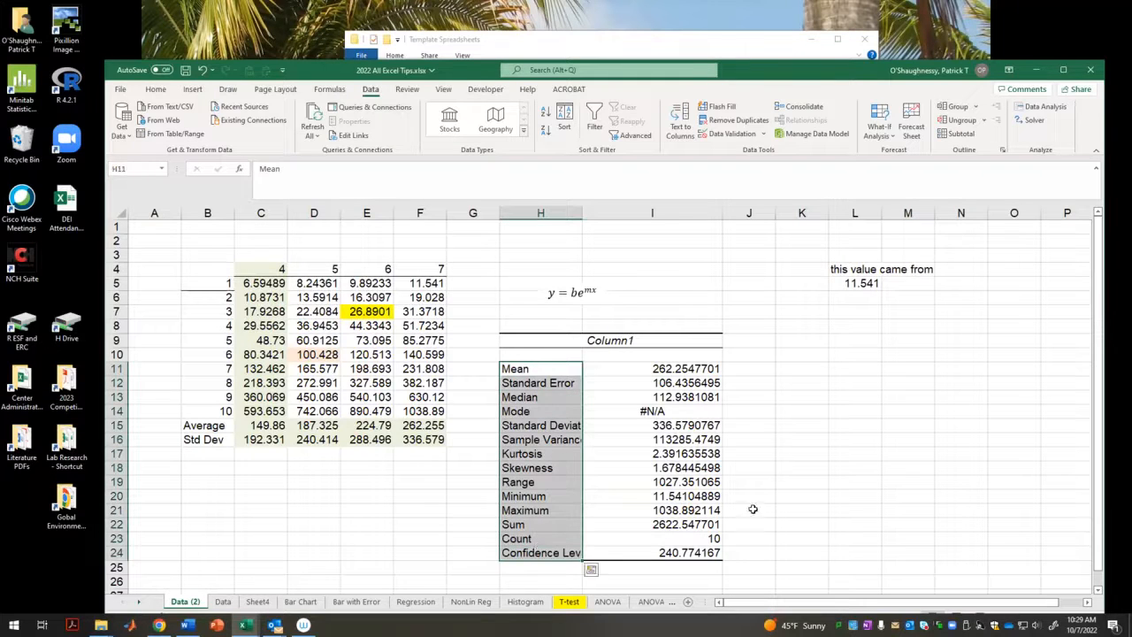
click(698, 439)
click(285, 168)
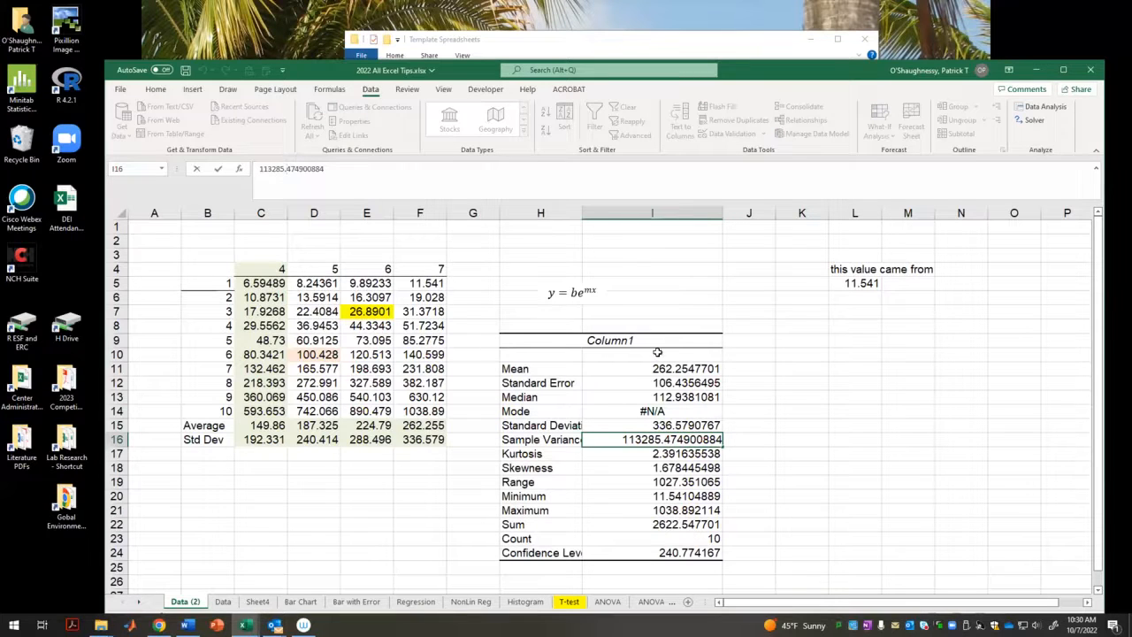
click(851, 389)
- Calculate the median of F5:F14 in cell F17 with the MEDIAN function
click(434, 454)
text(=m)
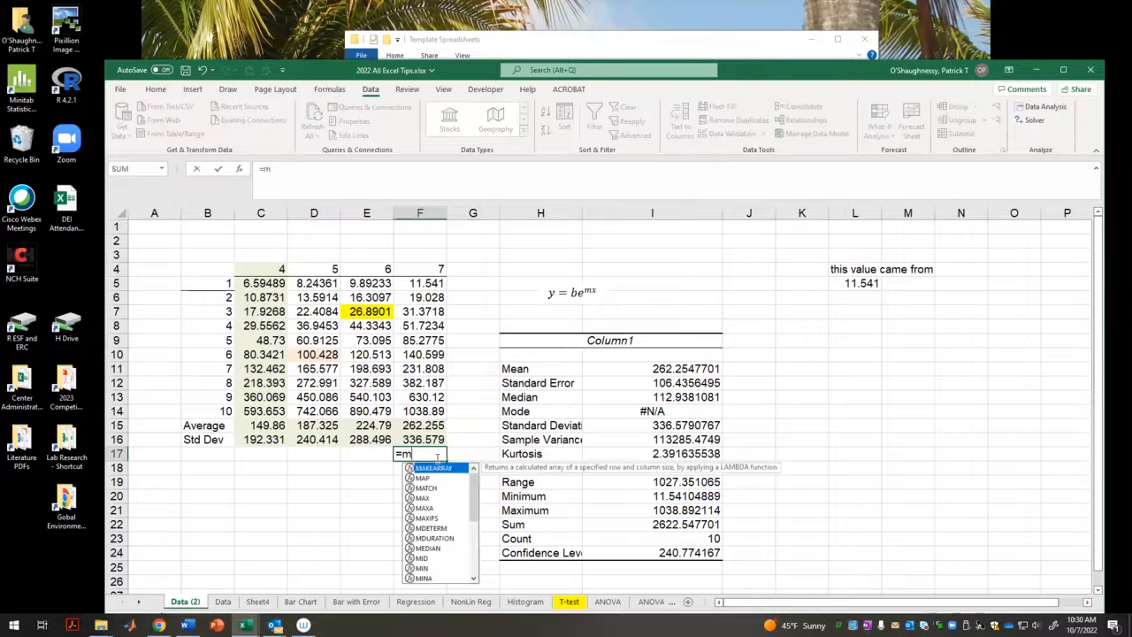
text(edian()
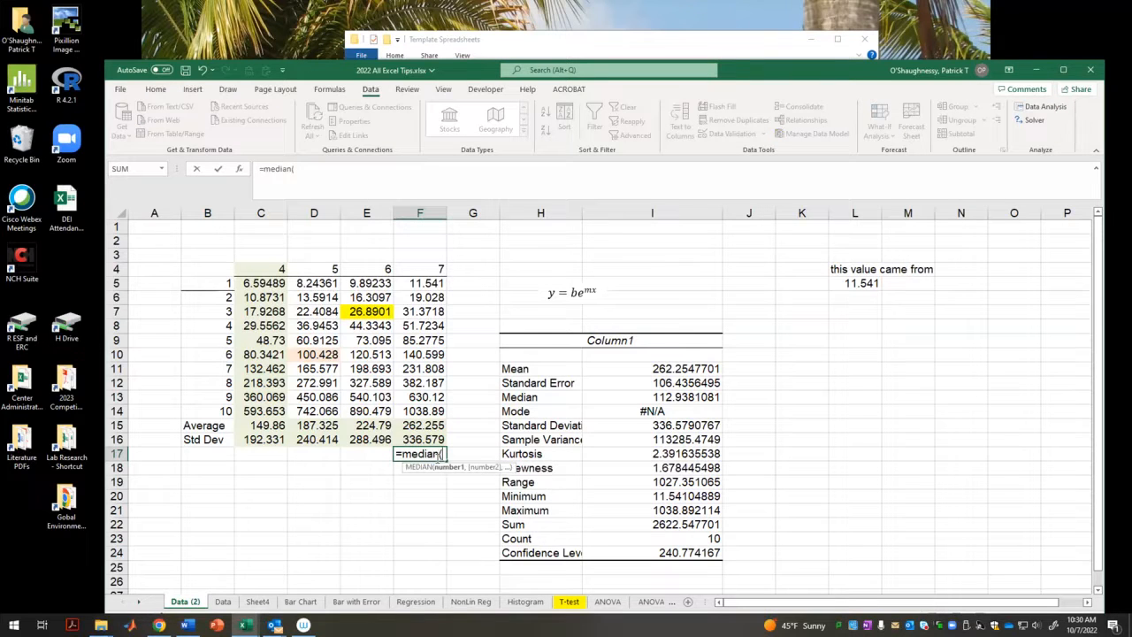
drag(414, 285, 411, 400)
key(Return)
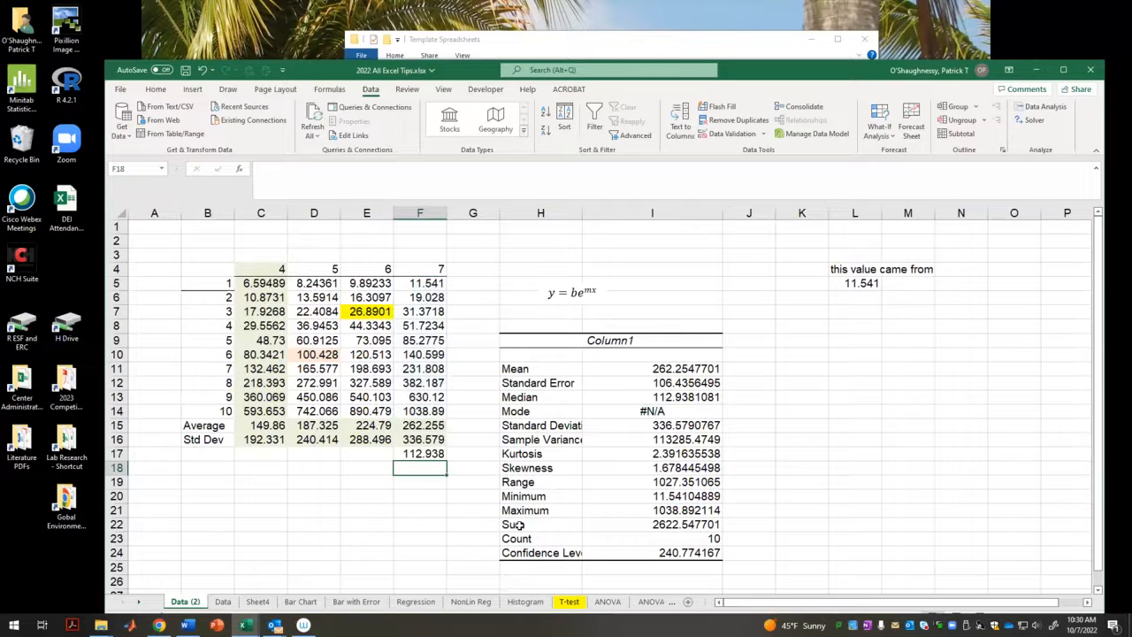
- Calculate the maximum of F5:F14 in cell F18 with the MAX function, and check its formula
text(=)
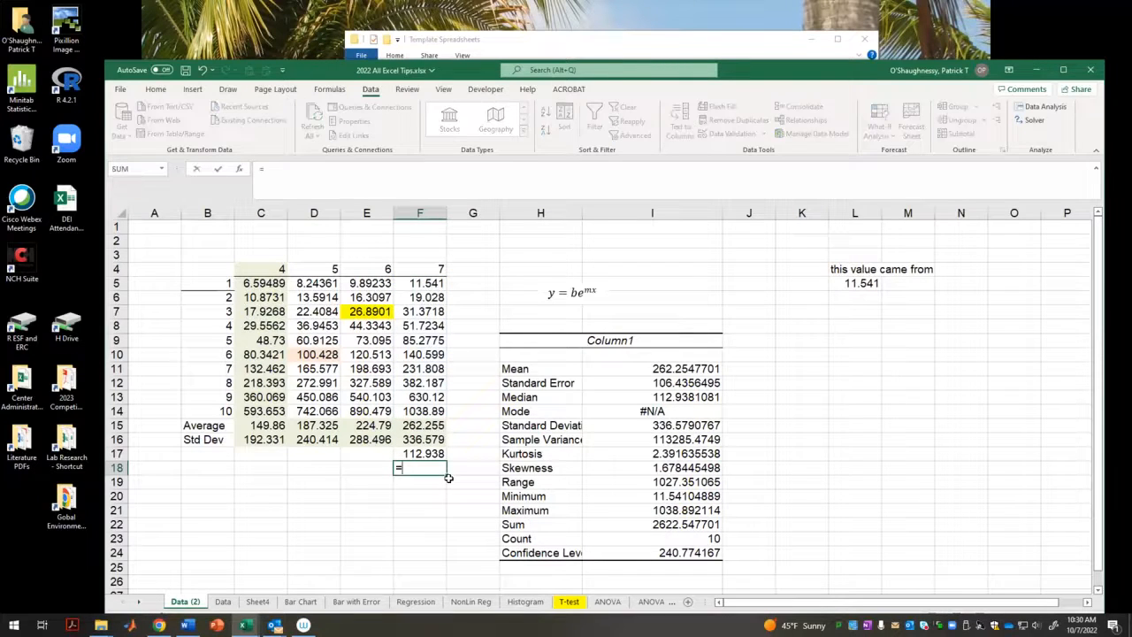
text(max()
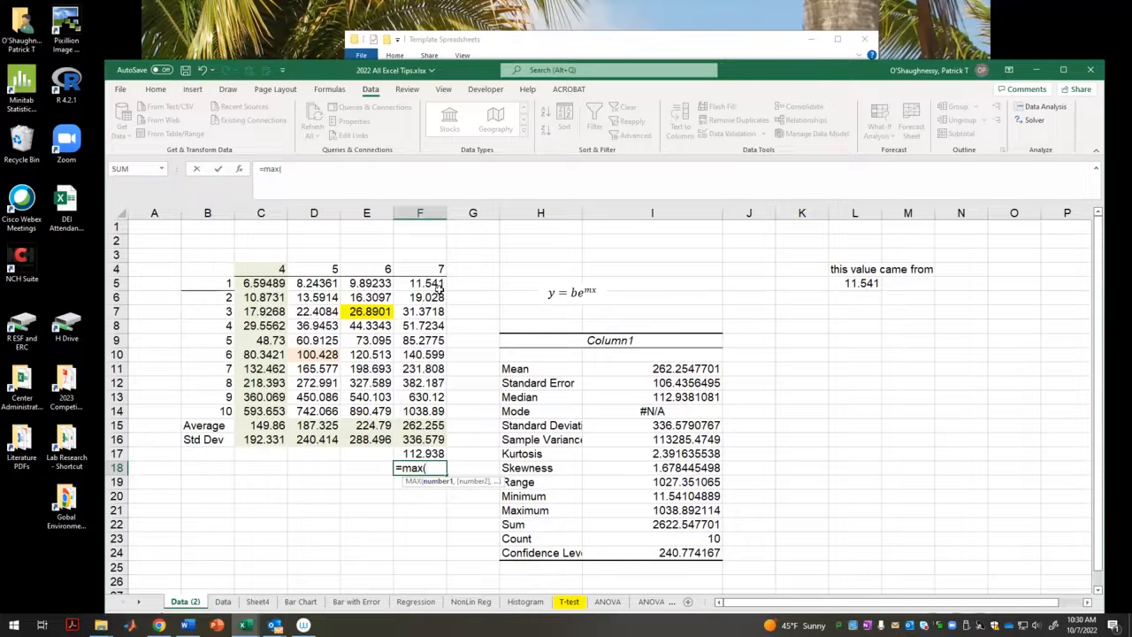
drag(433, 284, 413, 409)
text())
key(Return)
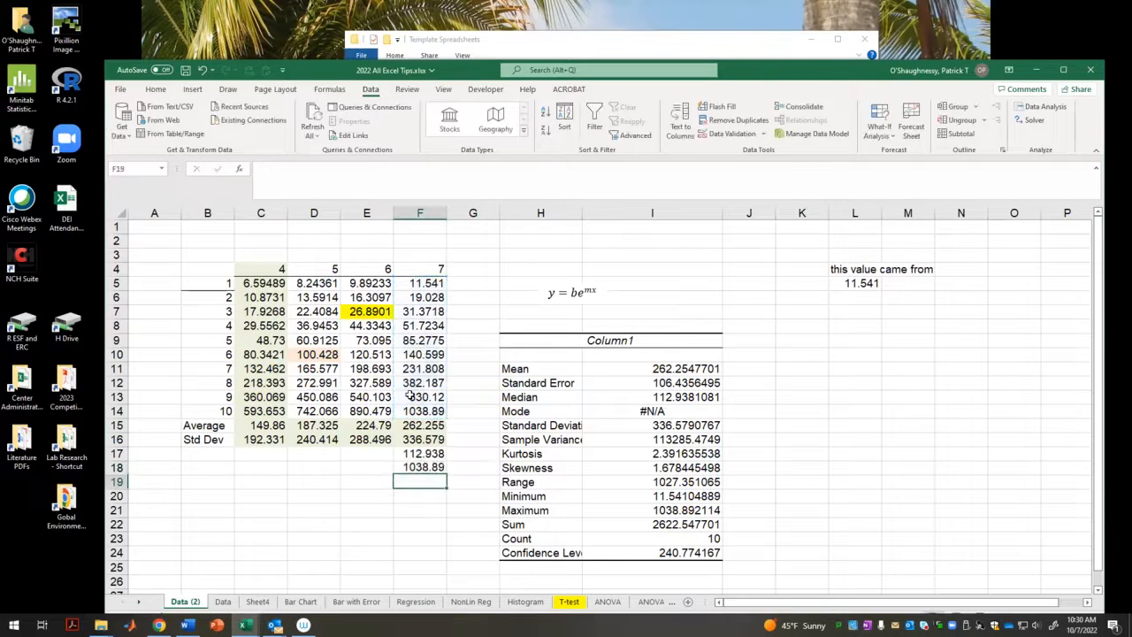
click(422, 468)
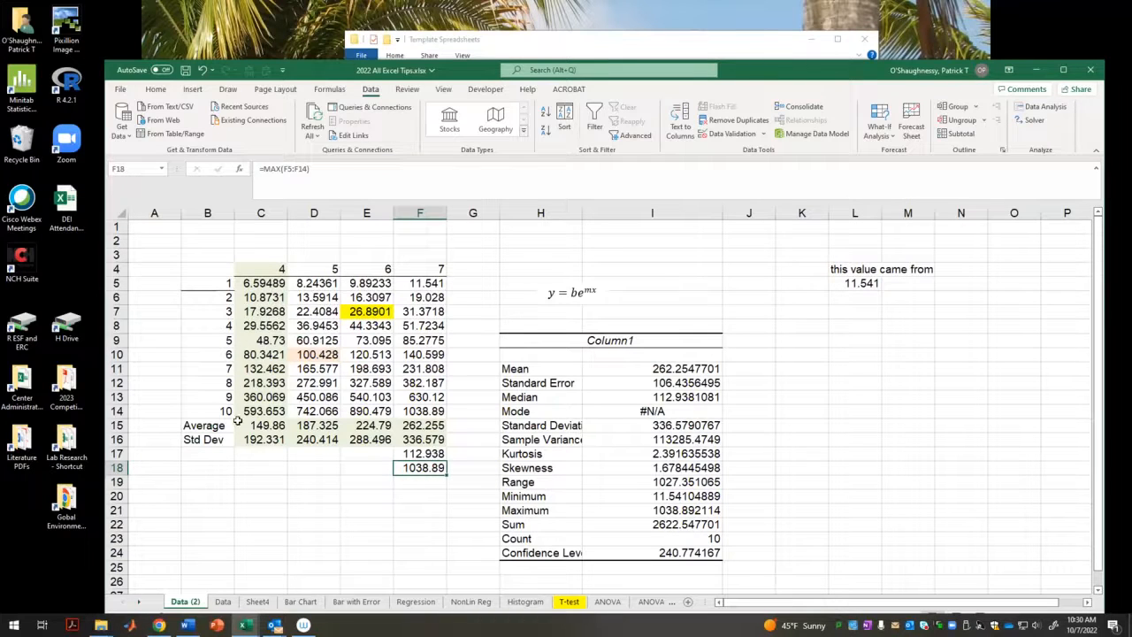
- Clear all contents and formatting from the summary block B15:F19 below the data table
drag(206, 427, 434, 483)
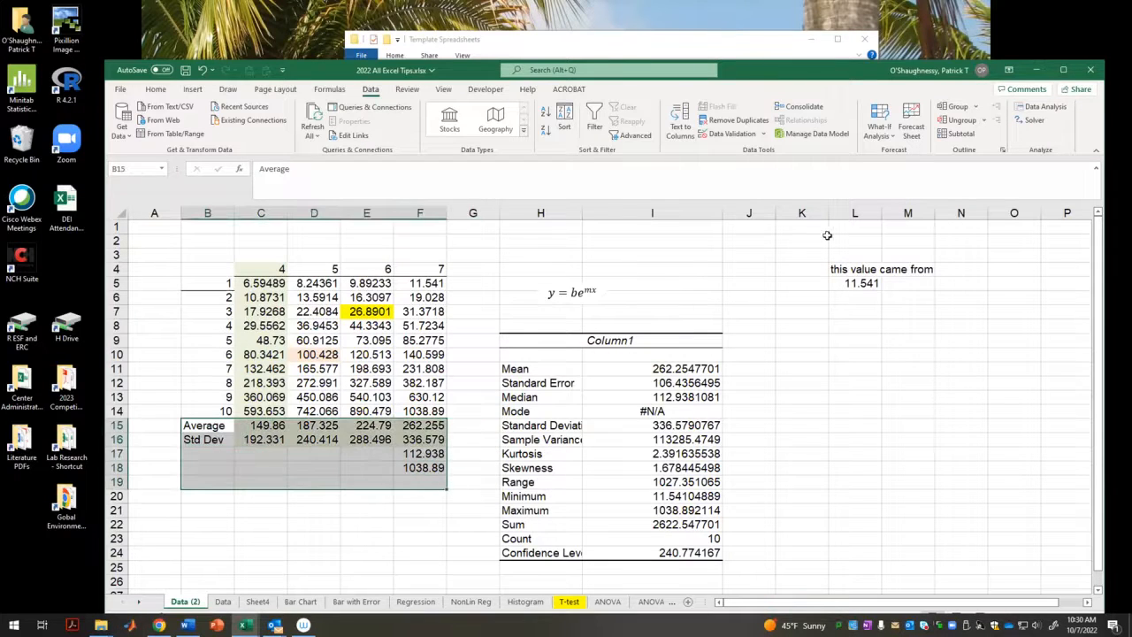
click(156, 89)
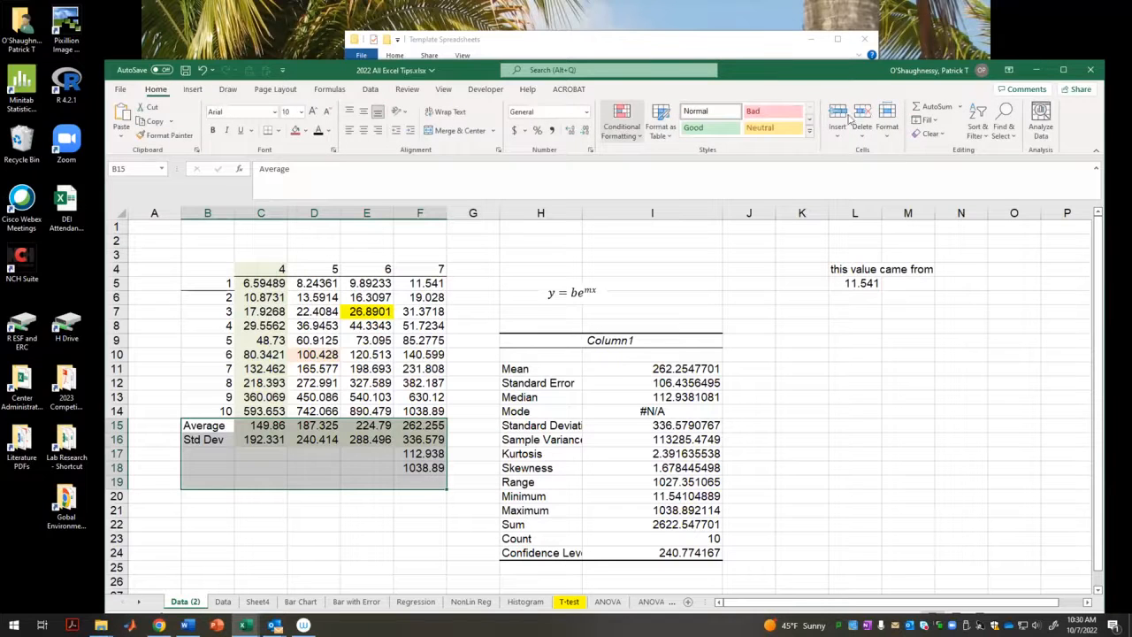
click(932, 133)
click(935, 150)
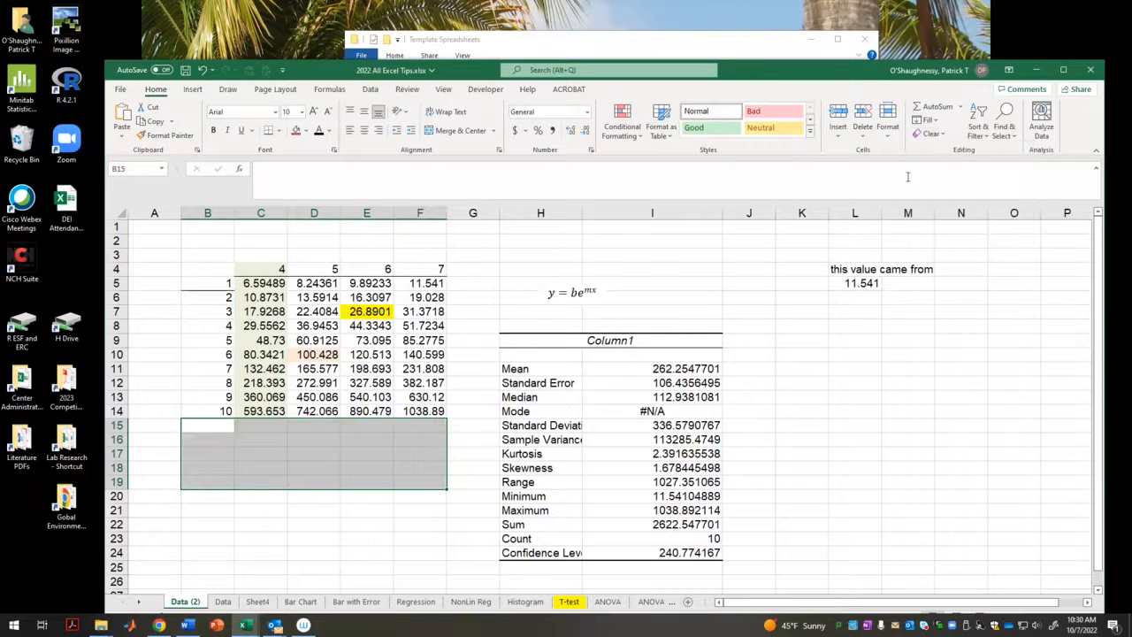
click(377, 518)
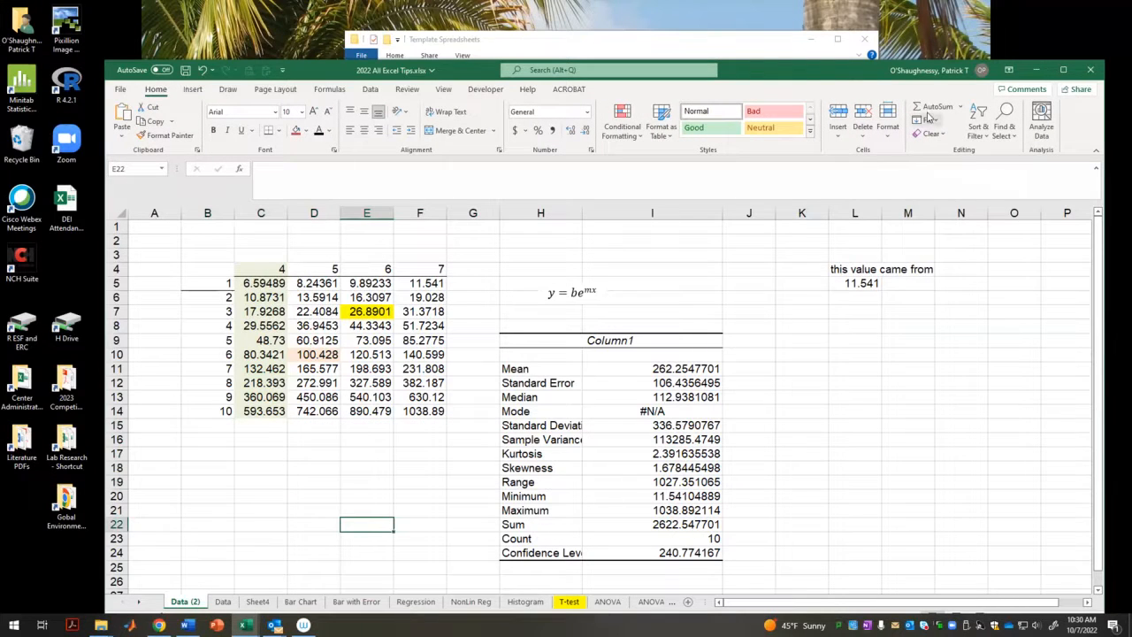
- Sum F5:F14 into cell F15 with AutoSum, and delete that total after inspecting its formula
click(959, 107)
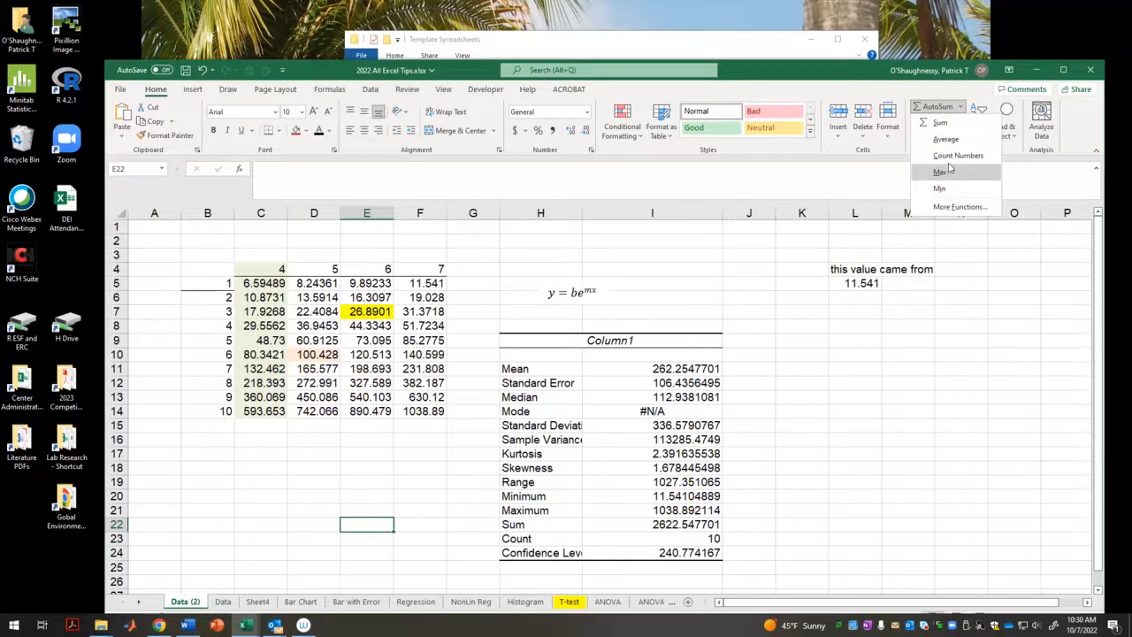
click(988, 295)
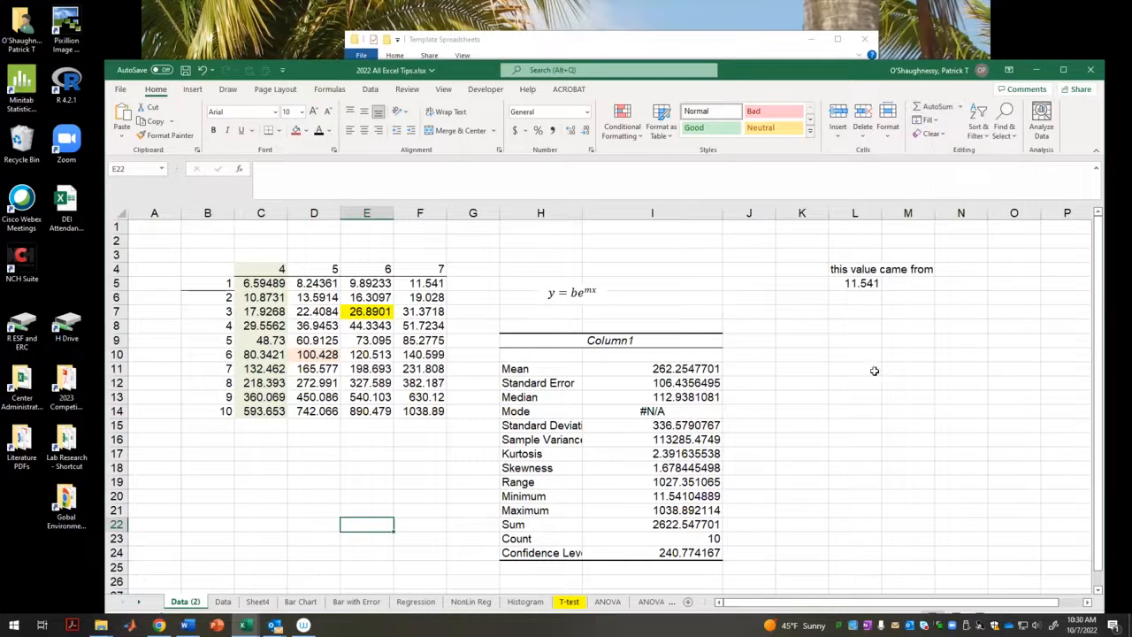
drag(422, 285, 433, 410)
click(927, 106)
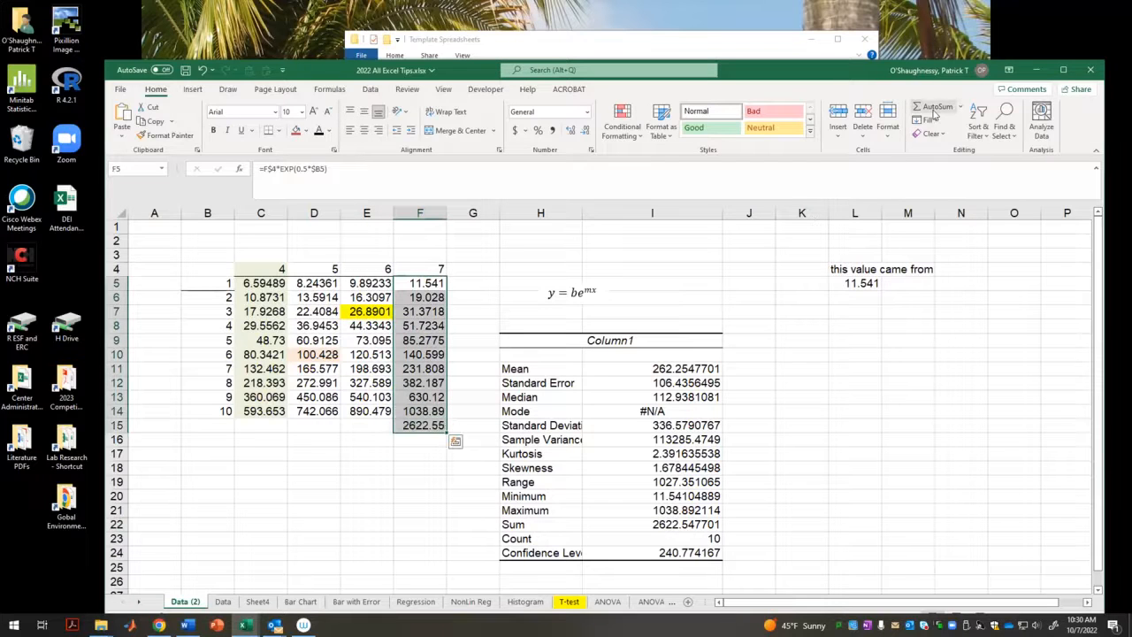
click(421, 427)
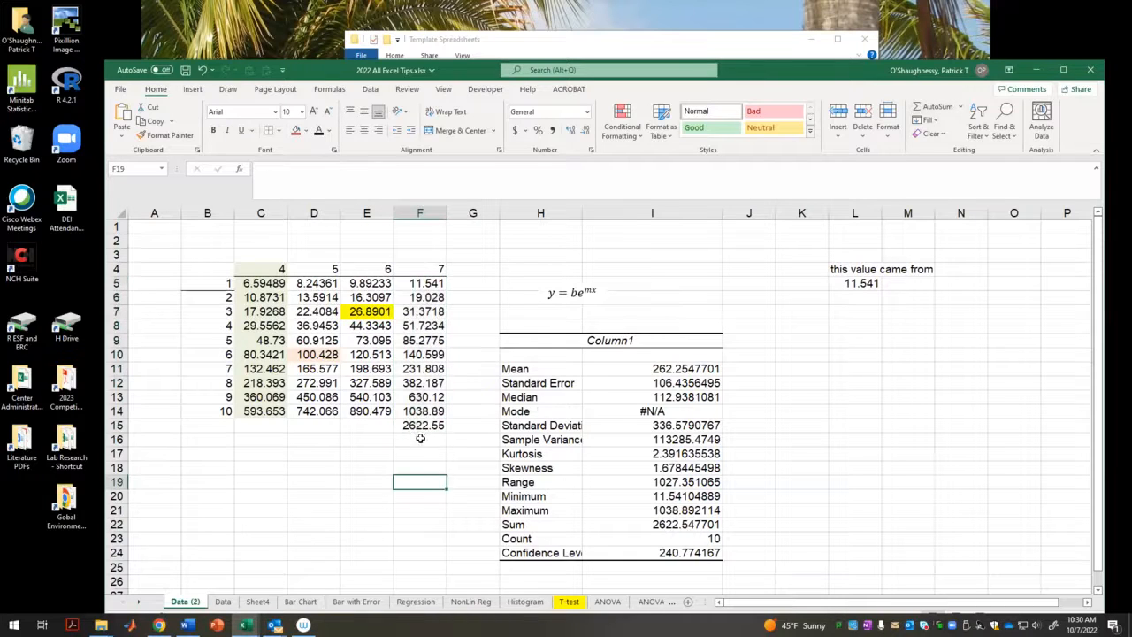
click(278, 171)
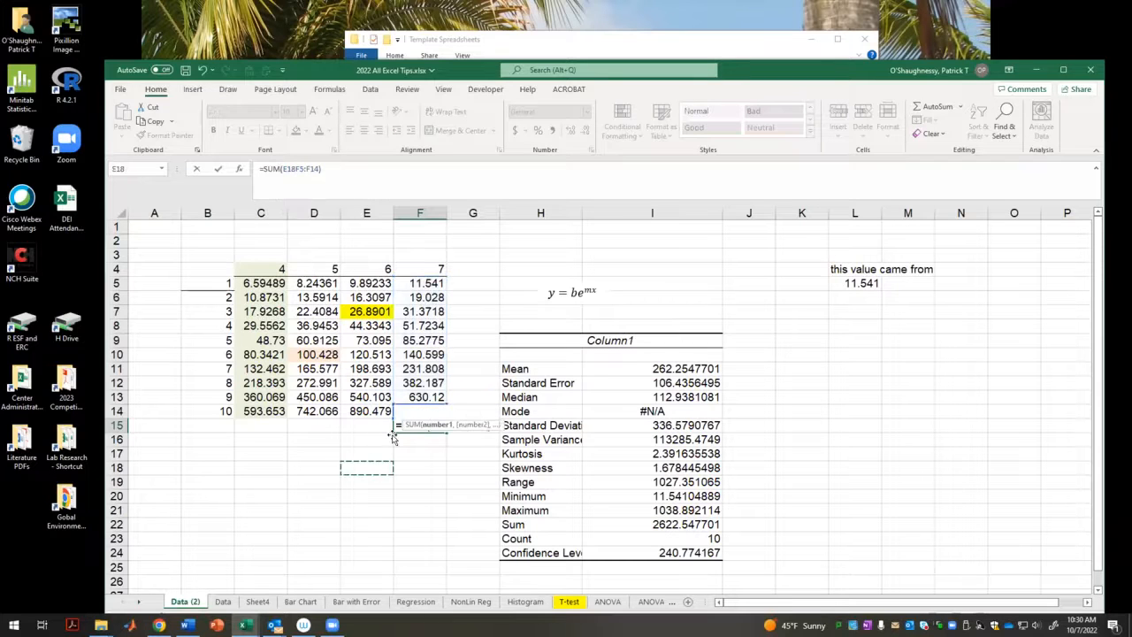
key(Return)
key(Delete)
- Use AutoSum's Average option on F5:F14 to place the column's average in cell F15
drag(426, 281, 433, 412)
click(958, 107)
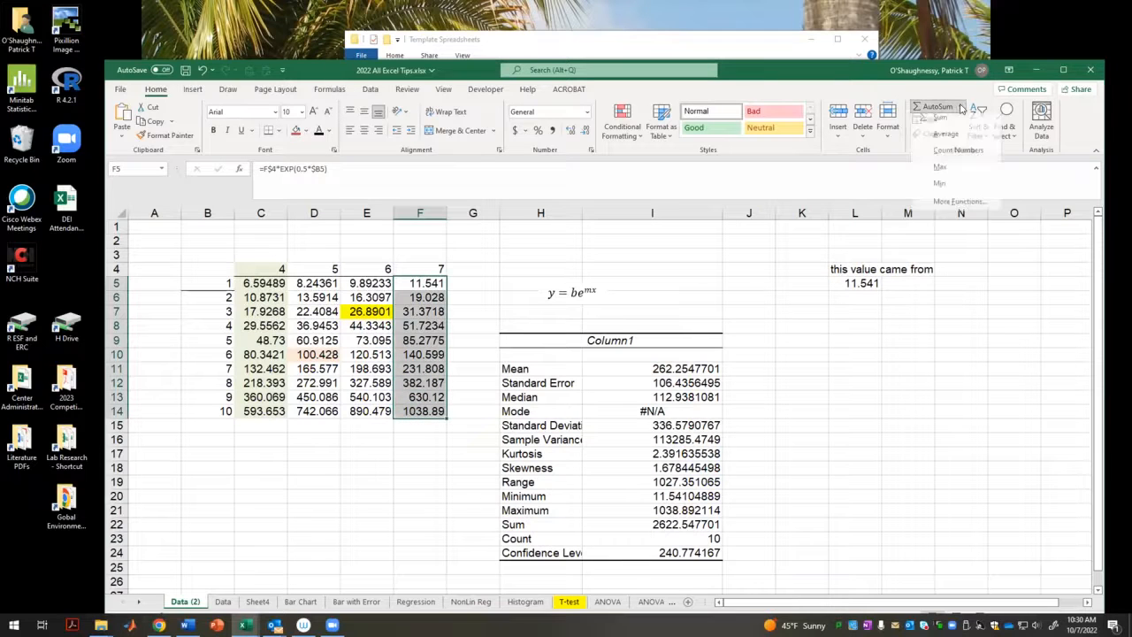
click(947, 140)
click(449, 479)
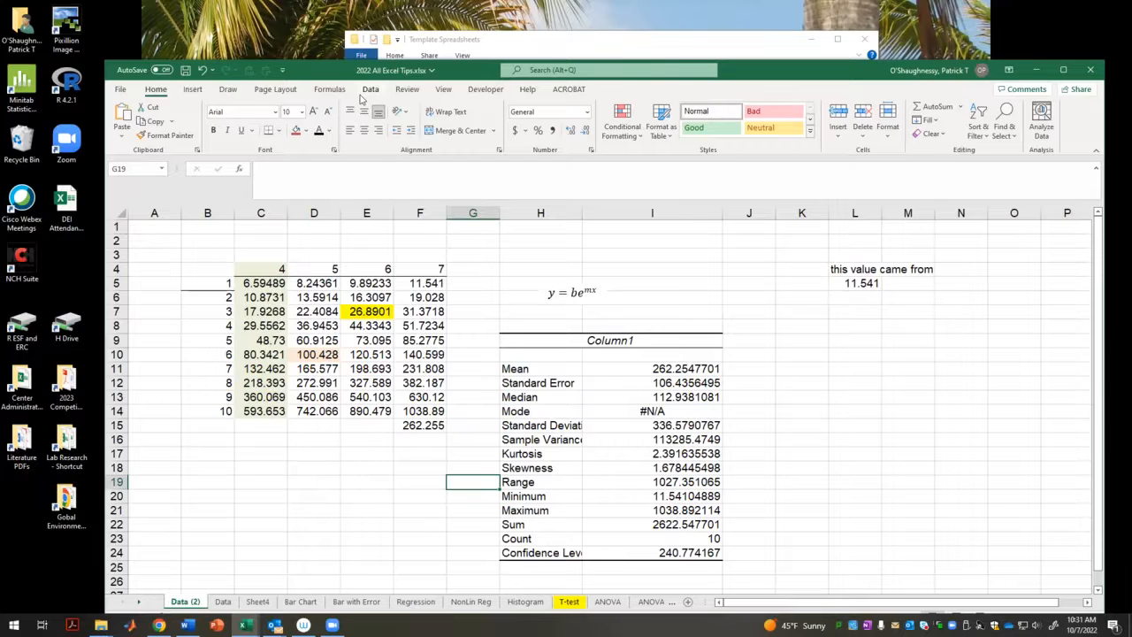
click(307, 520)
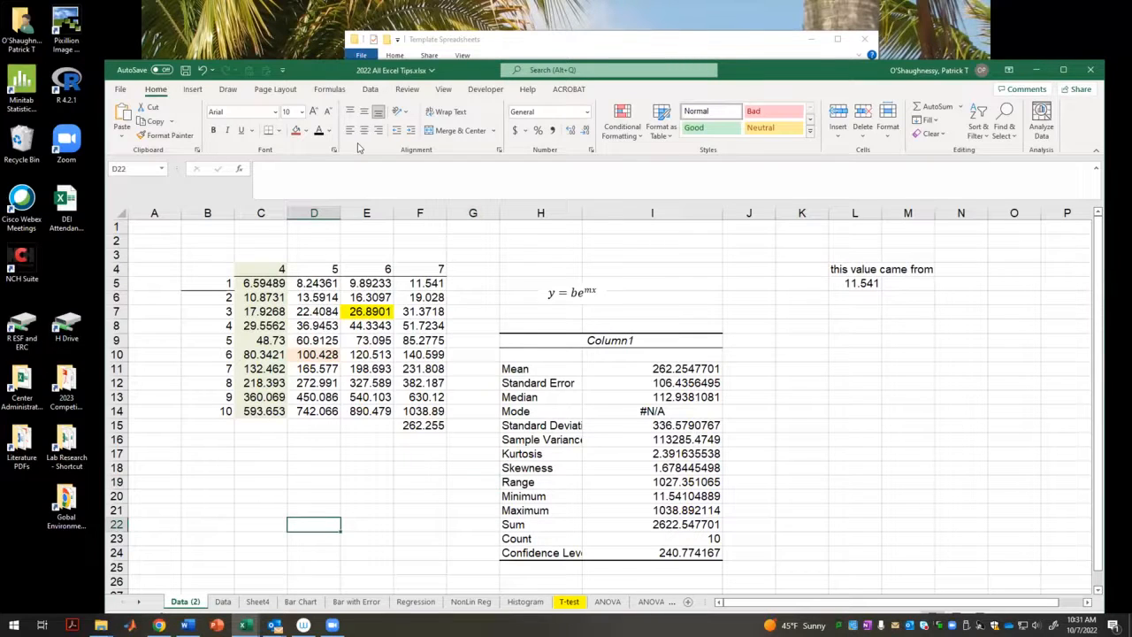
- Open the Bar Chart worksheet and examine the run numbers and average concentrations listed for Trial 1 and Trial 2
click(256, 601)
click(224, 601)
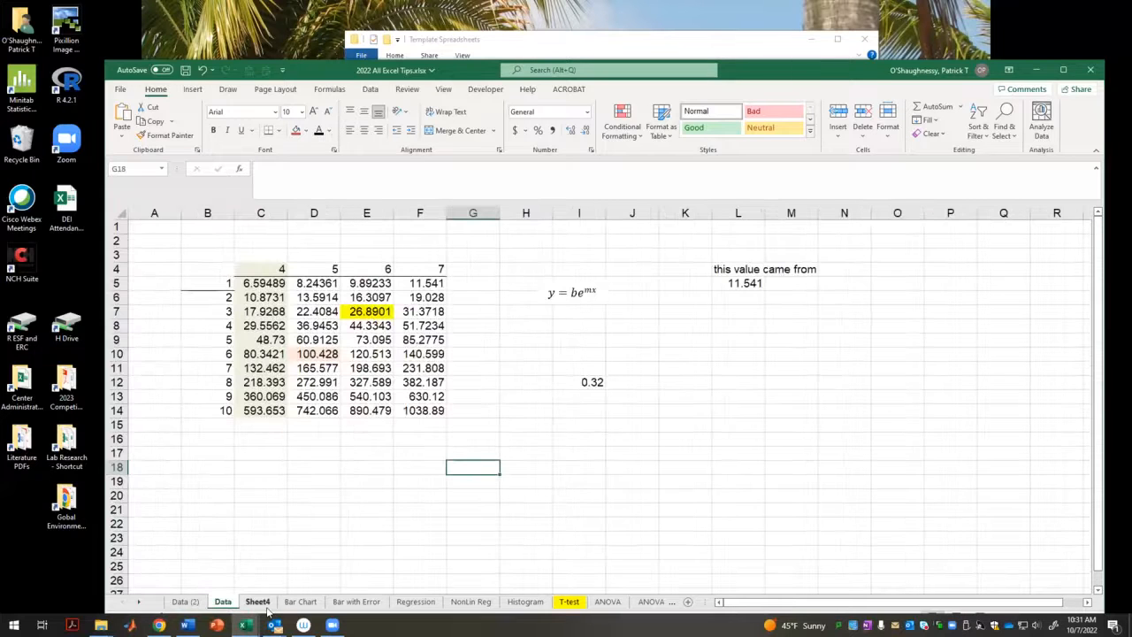
click(303, 602)
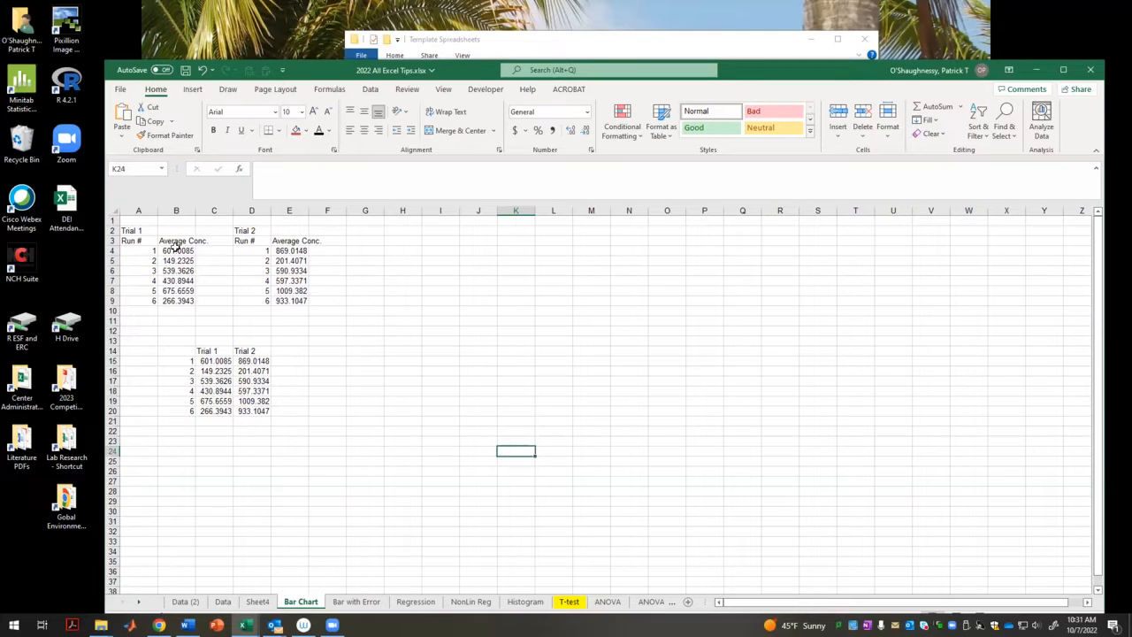
click(147, 232)
click(249, 231)
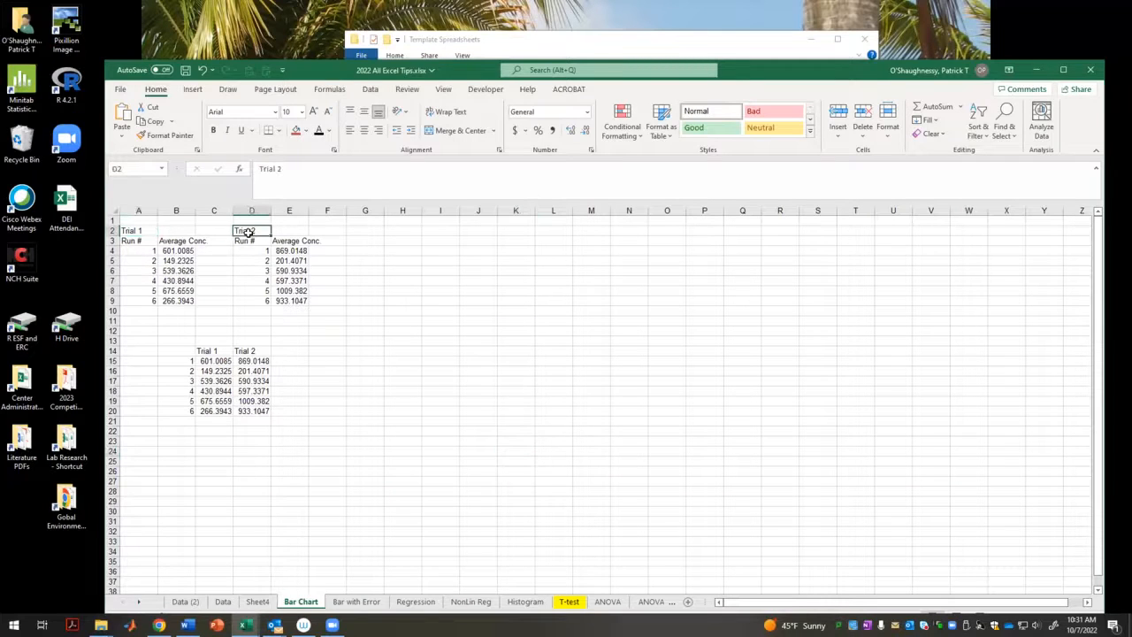
drag(176, 251, 159, 301)
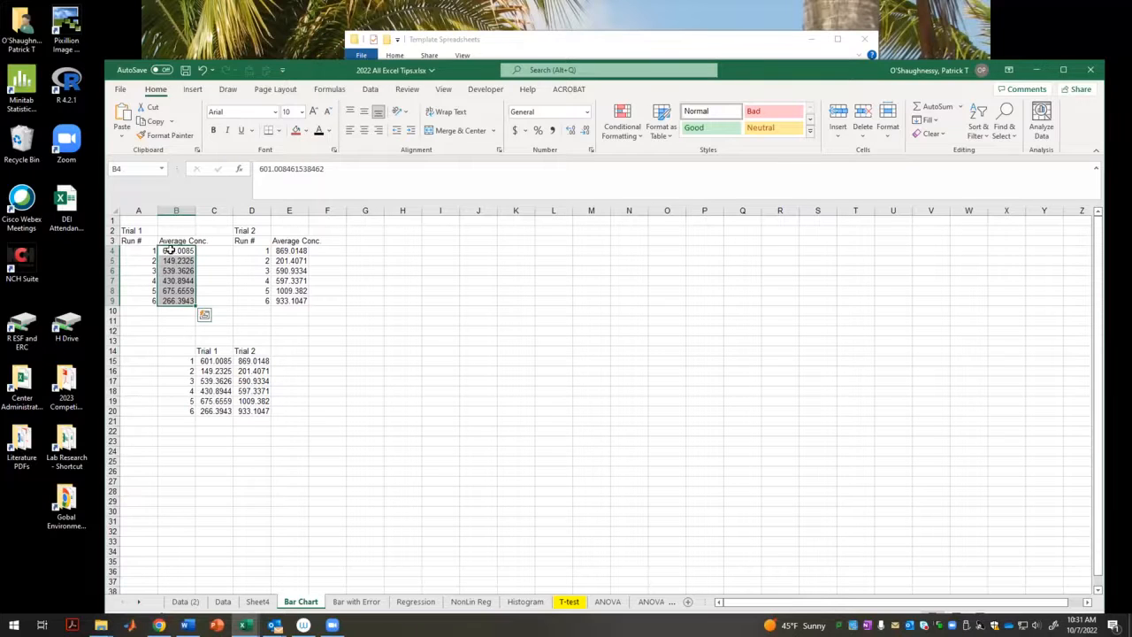
drag(144, 251, 141, 301)
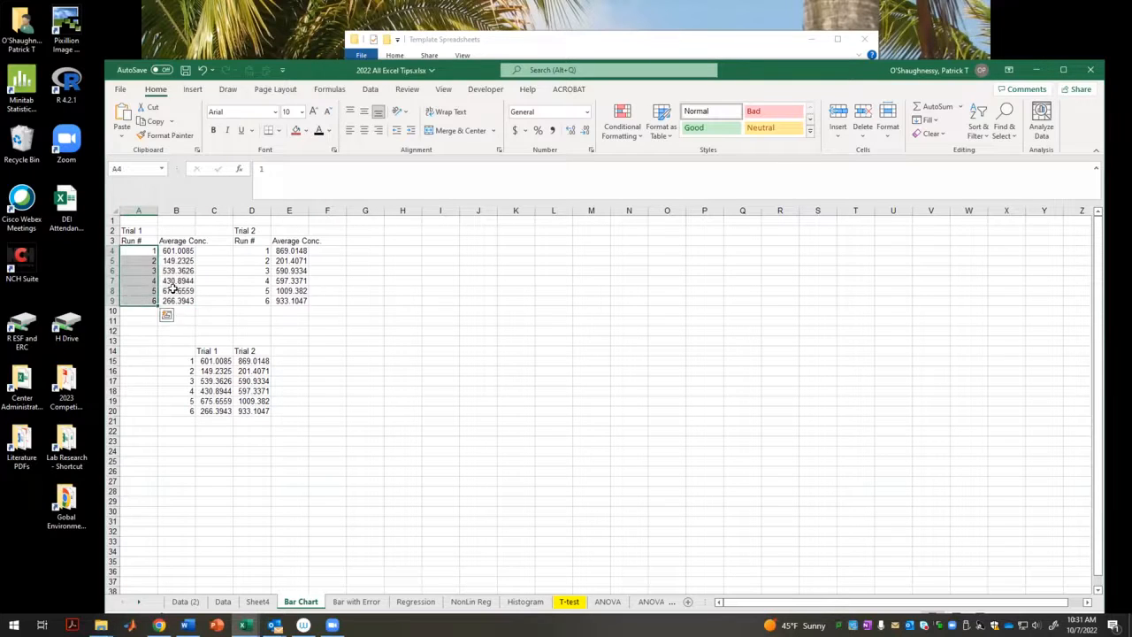
click(485, 340)
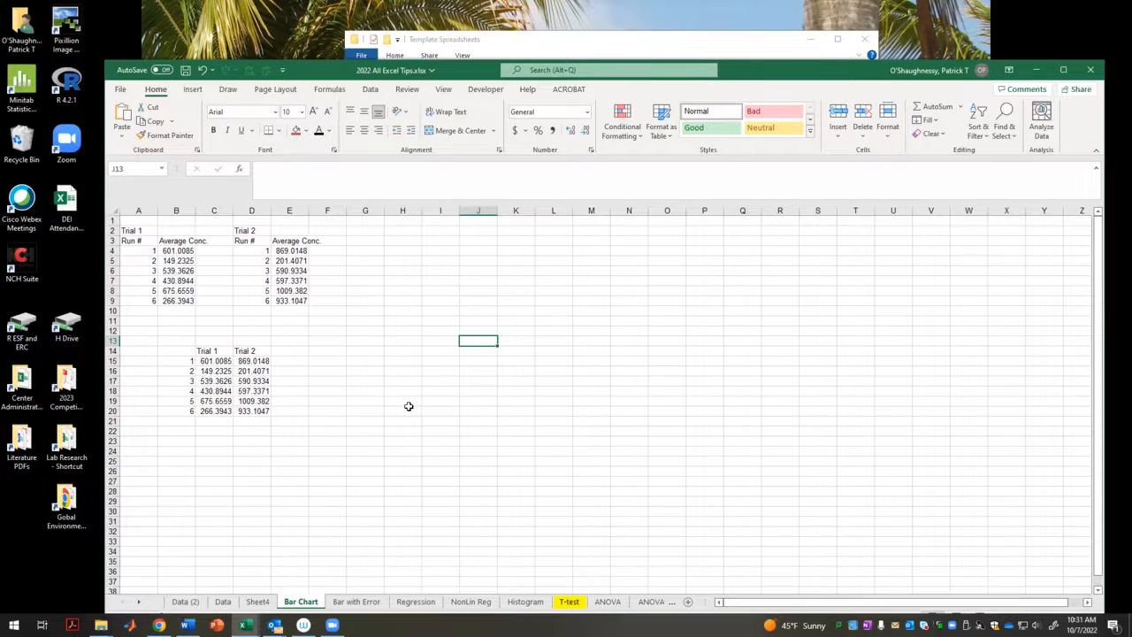
- Compare the first-run concentrations of the two trials, and review the combined side-by-side table in B14:D20
click(169, 252)
click(276, 250)
click(381, 391)
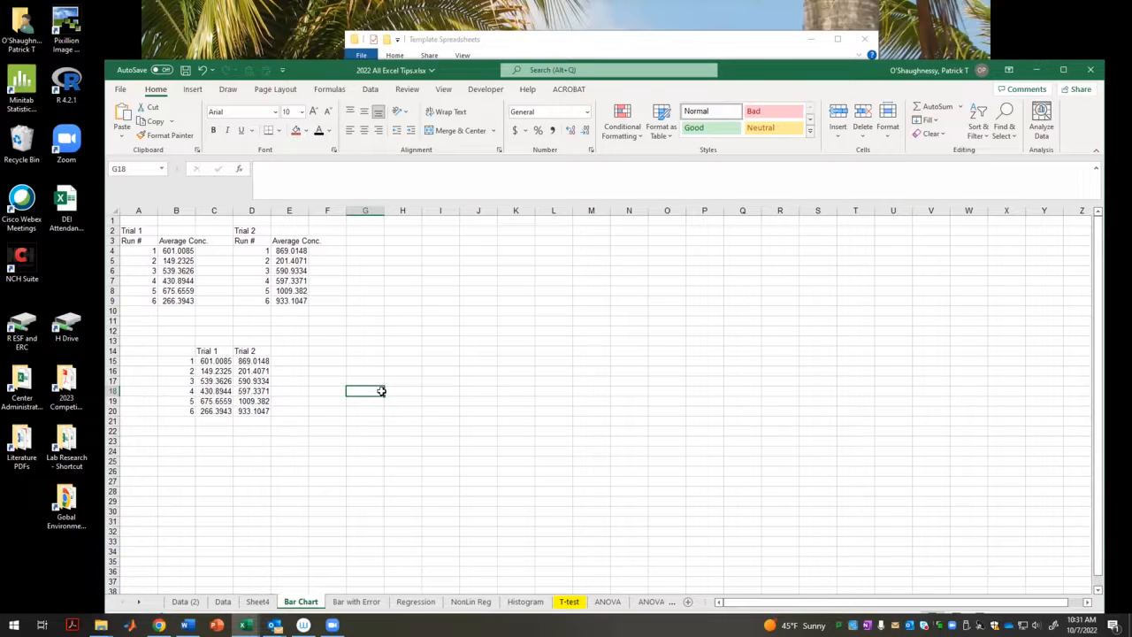
click(168, 251)
click(291, 251)
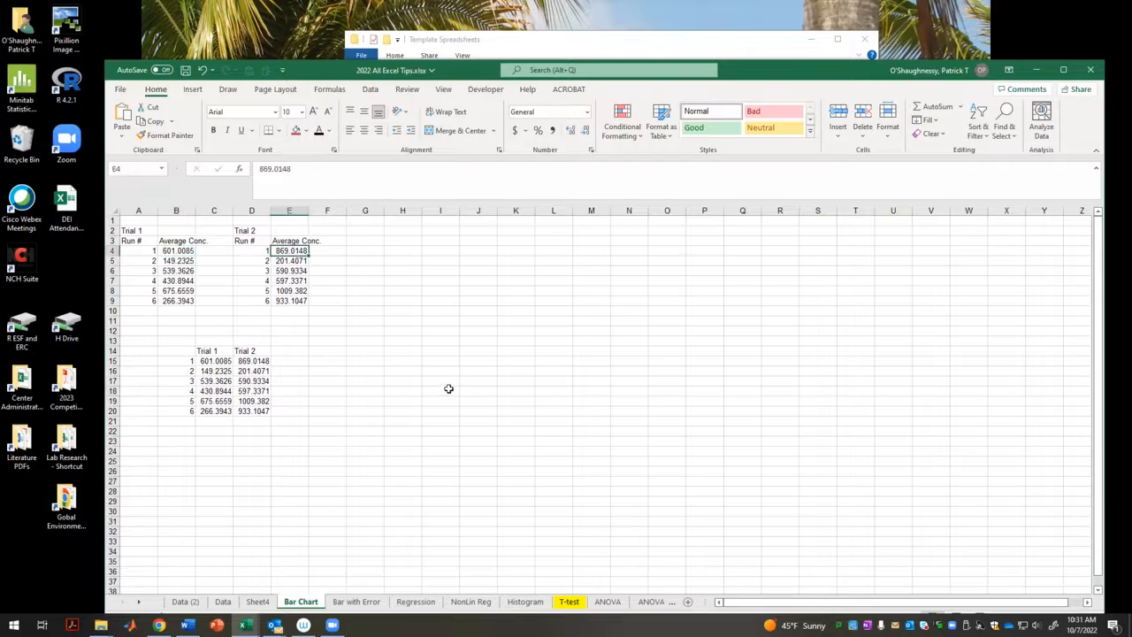
click(394, 337)
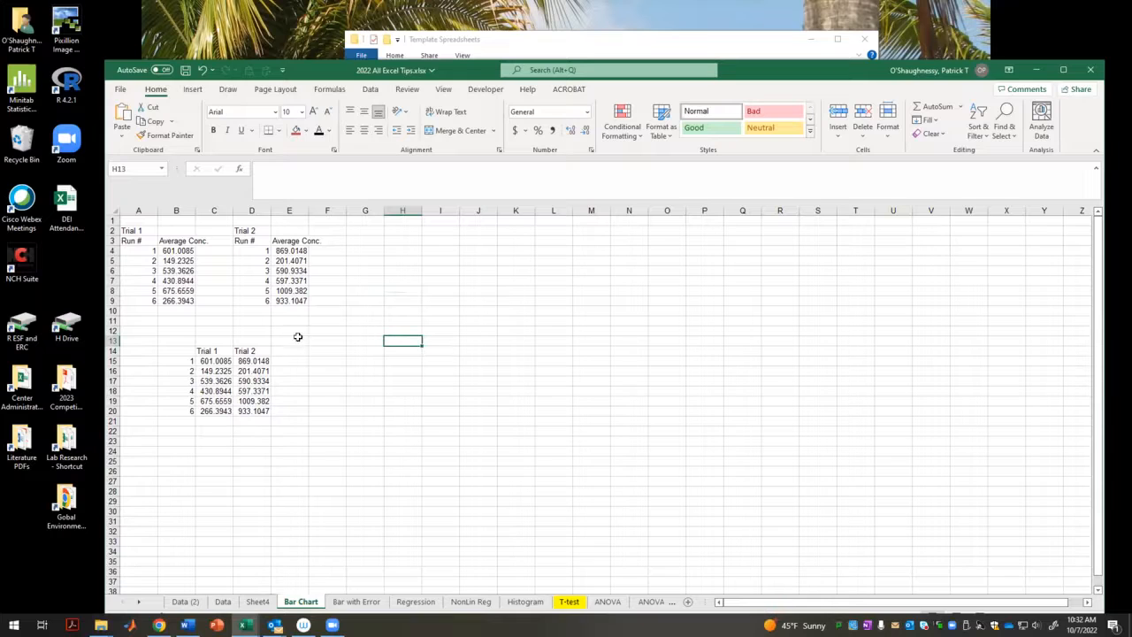
drag(188, 346, 266, 412)
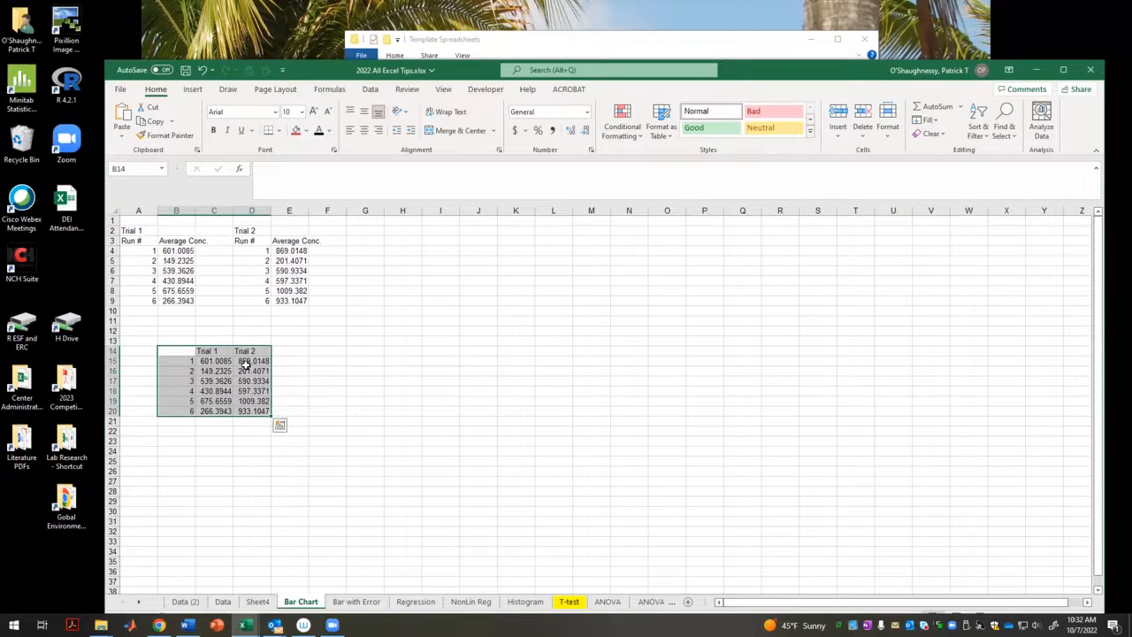
click(341, 449)
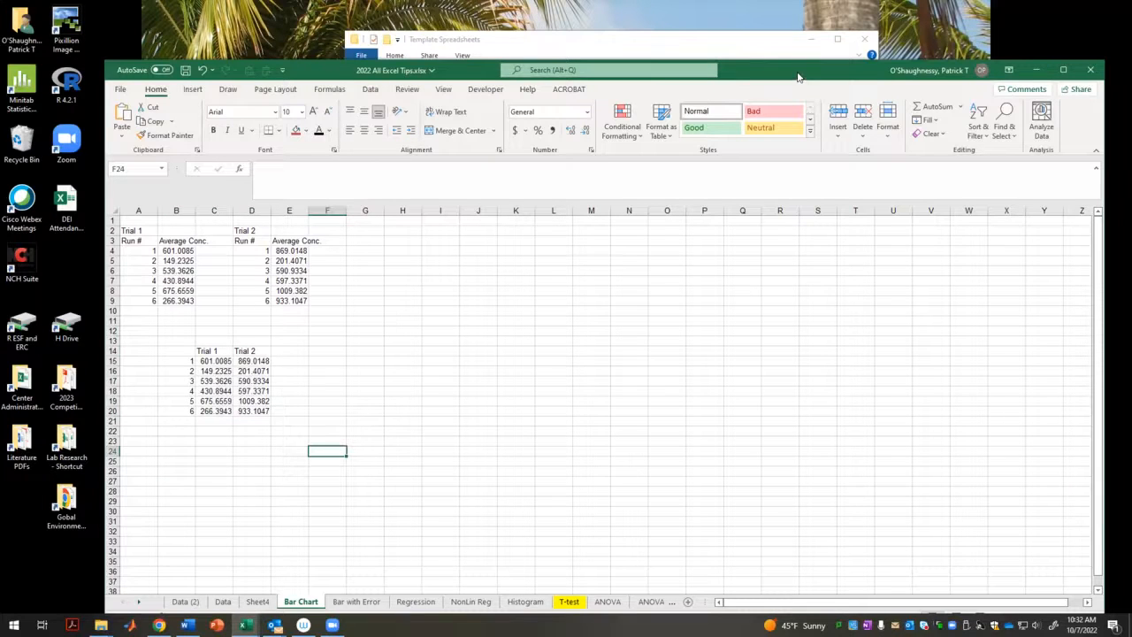
- Insert a Clustered Column chart of the Trial 1 and Trial 2 data in C14:D20, with the trials as series
drag(212, 352, 248, 411)
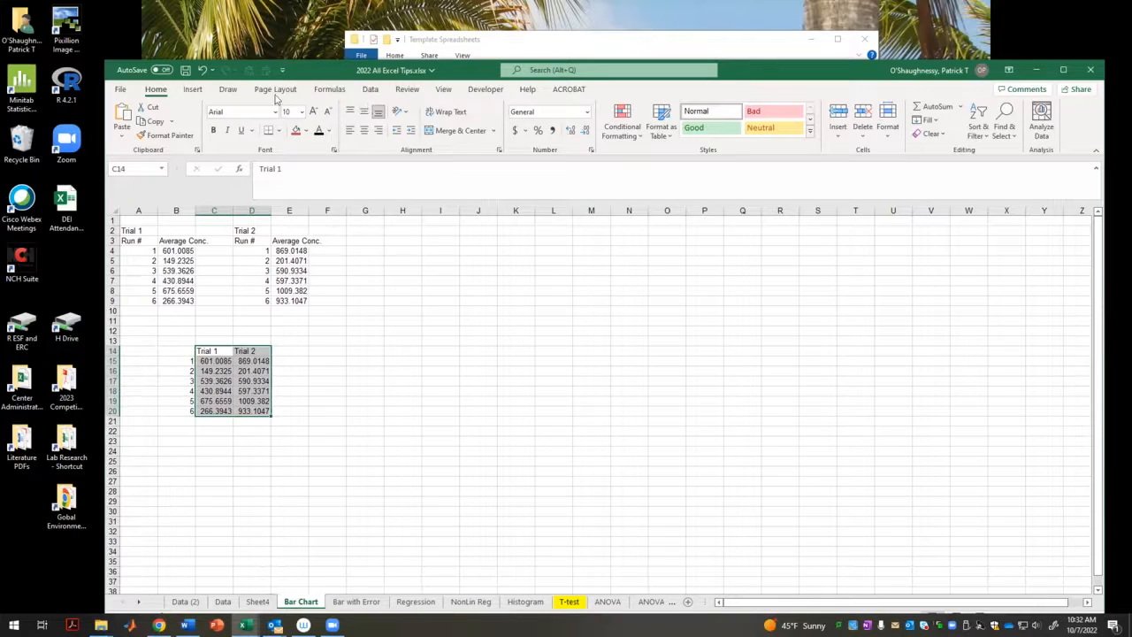
click(202, 90)
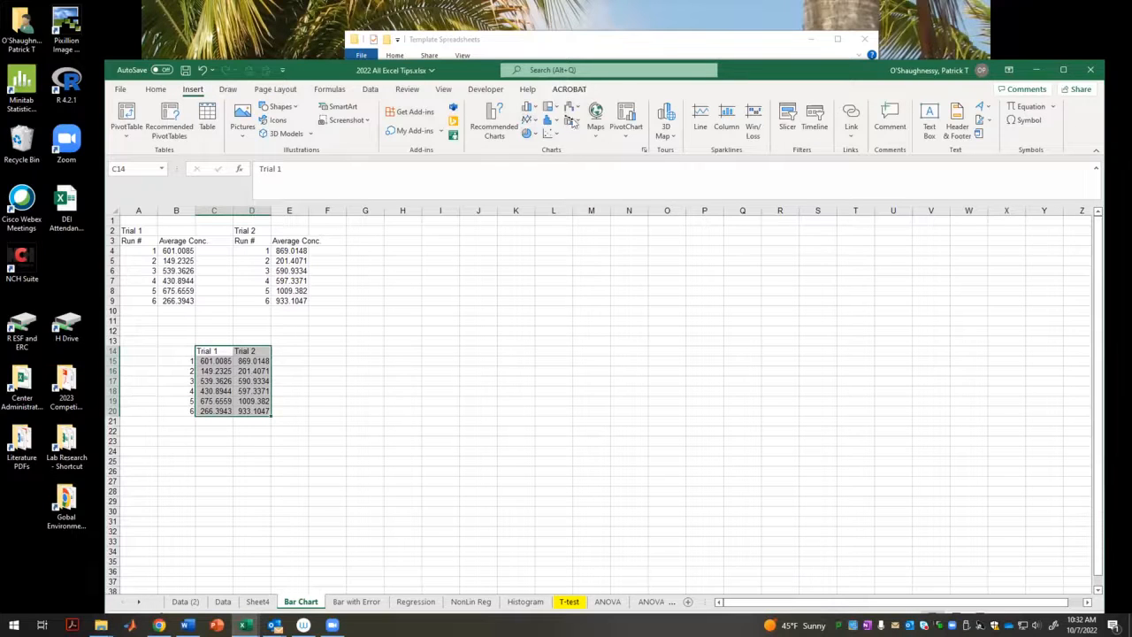
click(644, 151)
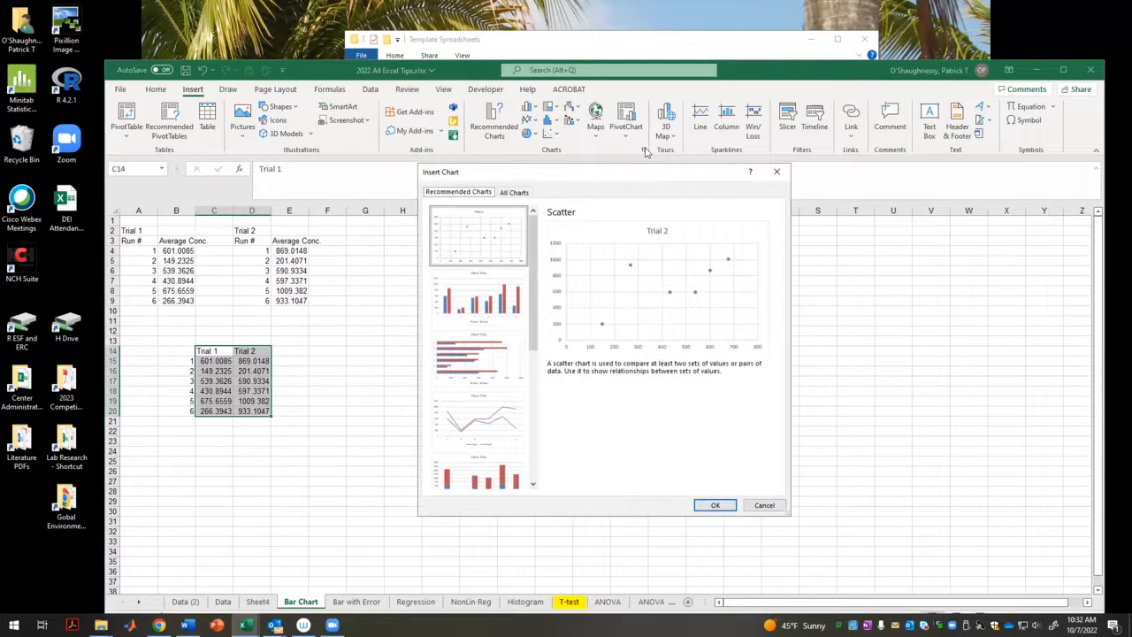
mouse_move(533, 276)
mouse_down()
mouse_move(533, 352)
mouse_move(533, 268)
mouse_up()
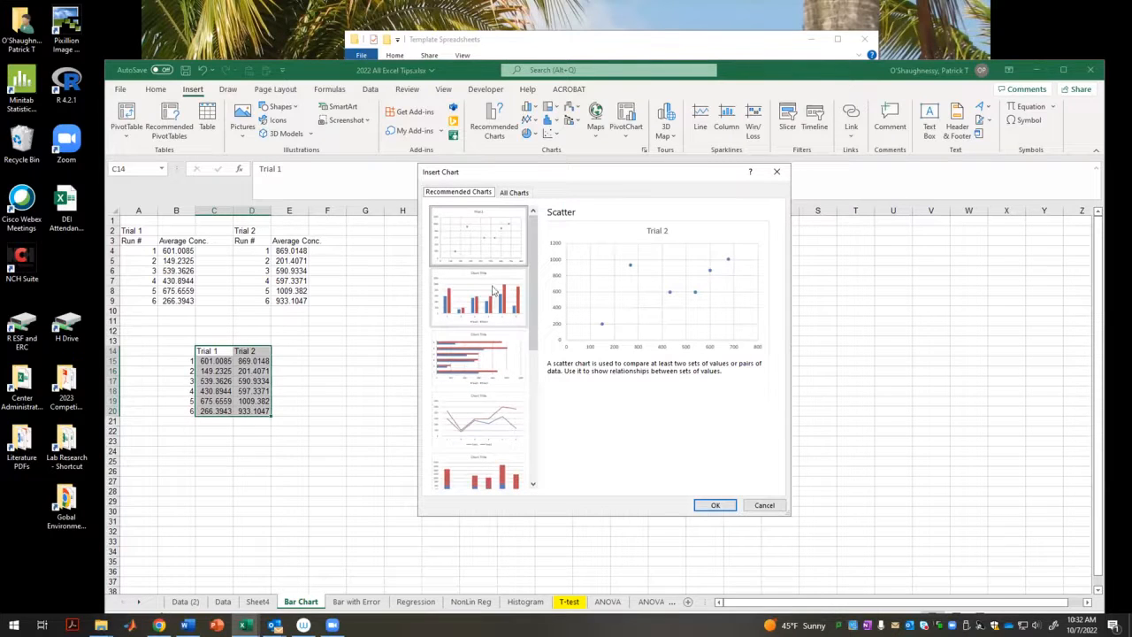
click(517, 192)
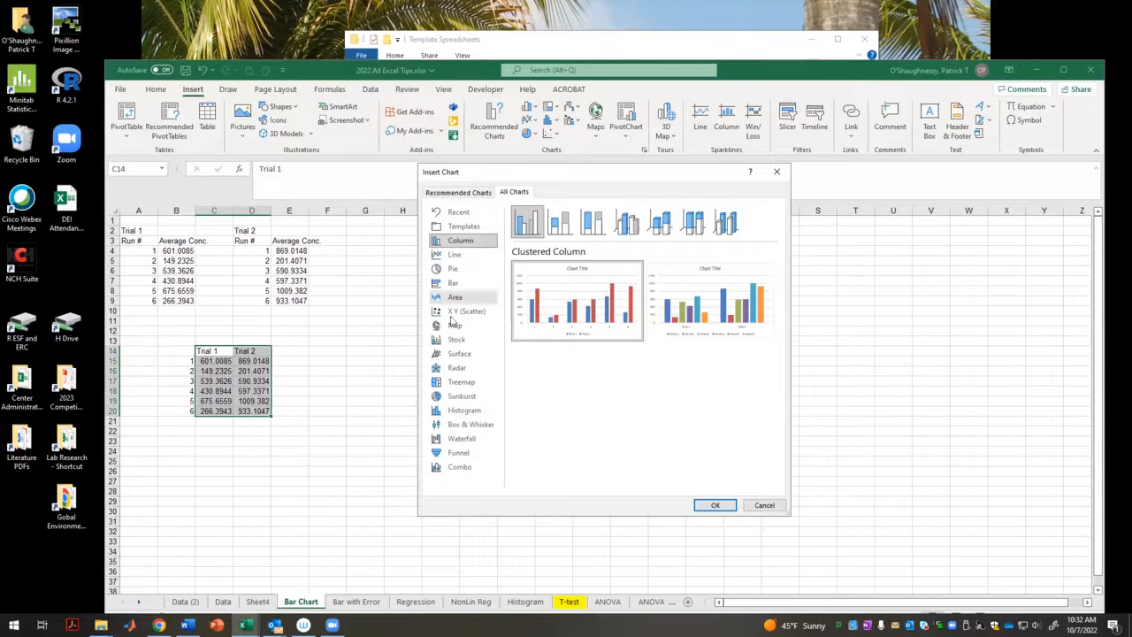
click(465, 413)
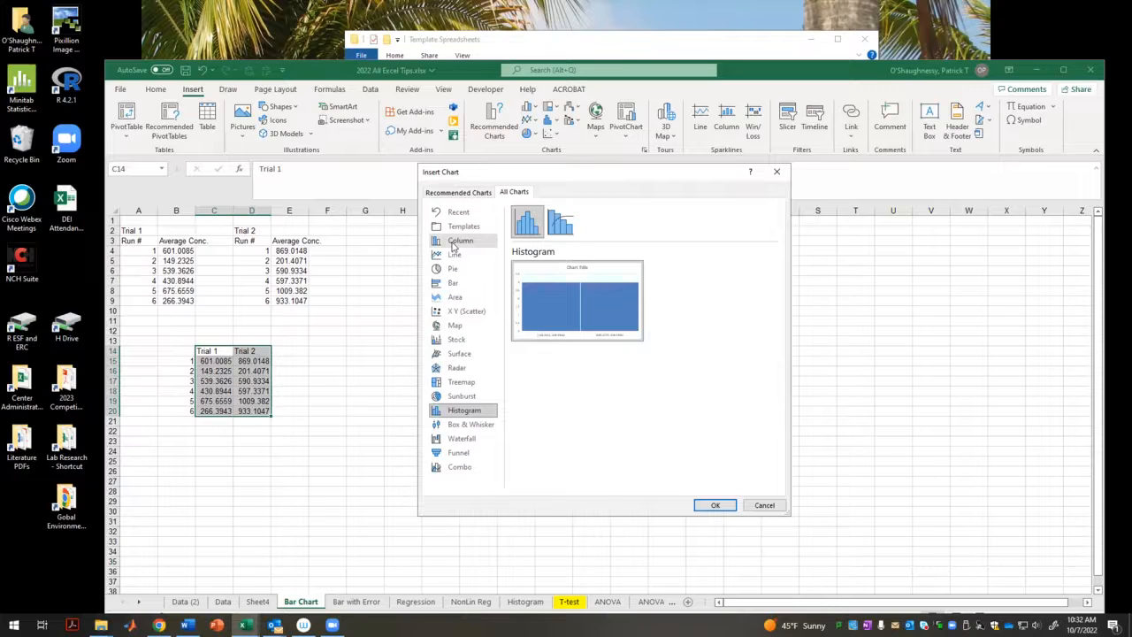
click(454, 247)
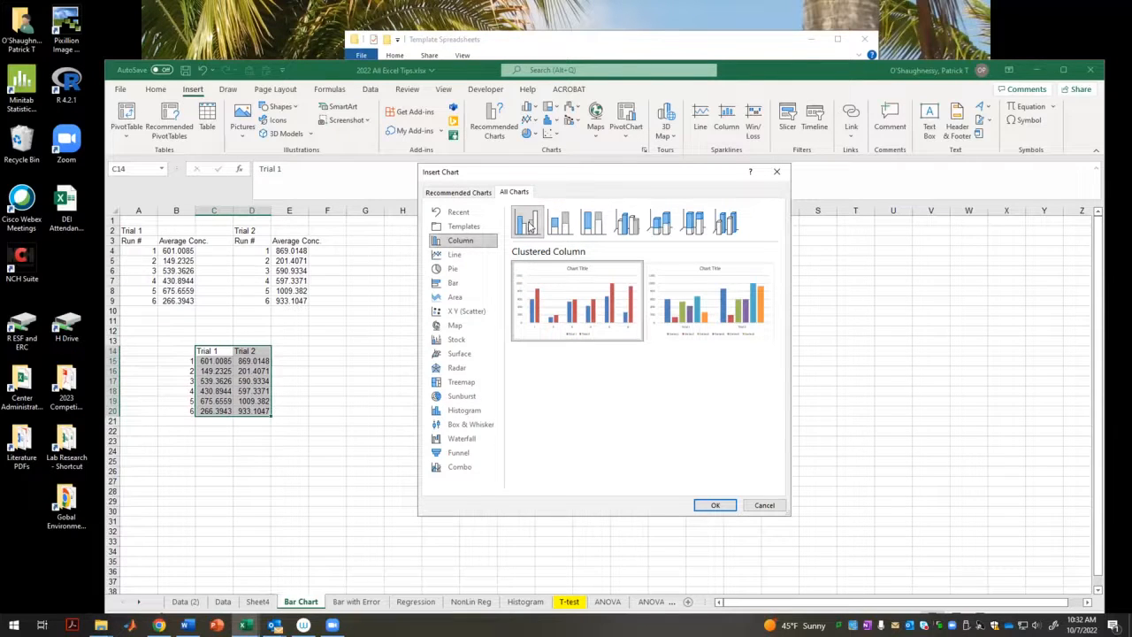
click(694, 501)
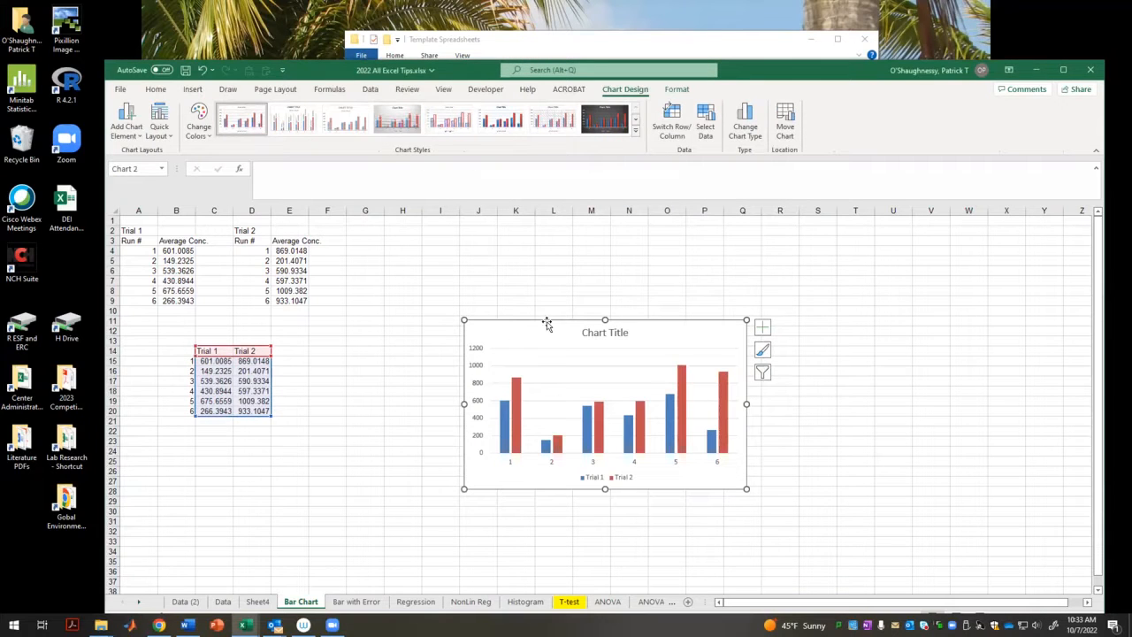
- Reposition the clustered column chart beside the trial tables, starting near row 3 over columns G to N, and deselect it
drag(546, 323, 458, 288)
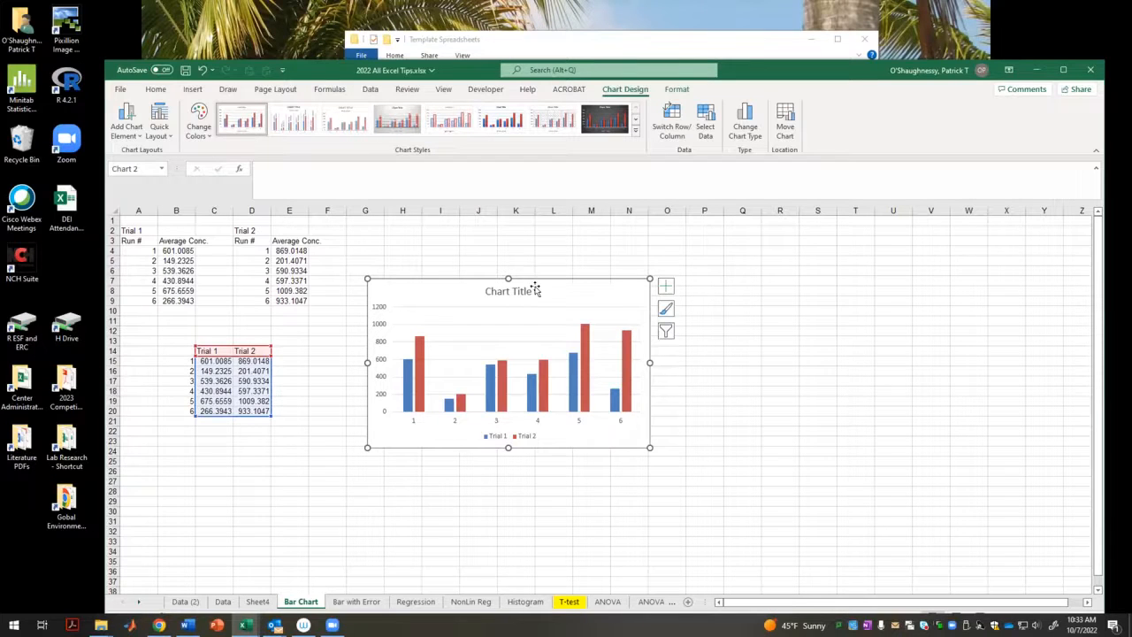
drag(535, 286, 526, 255)
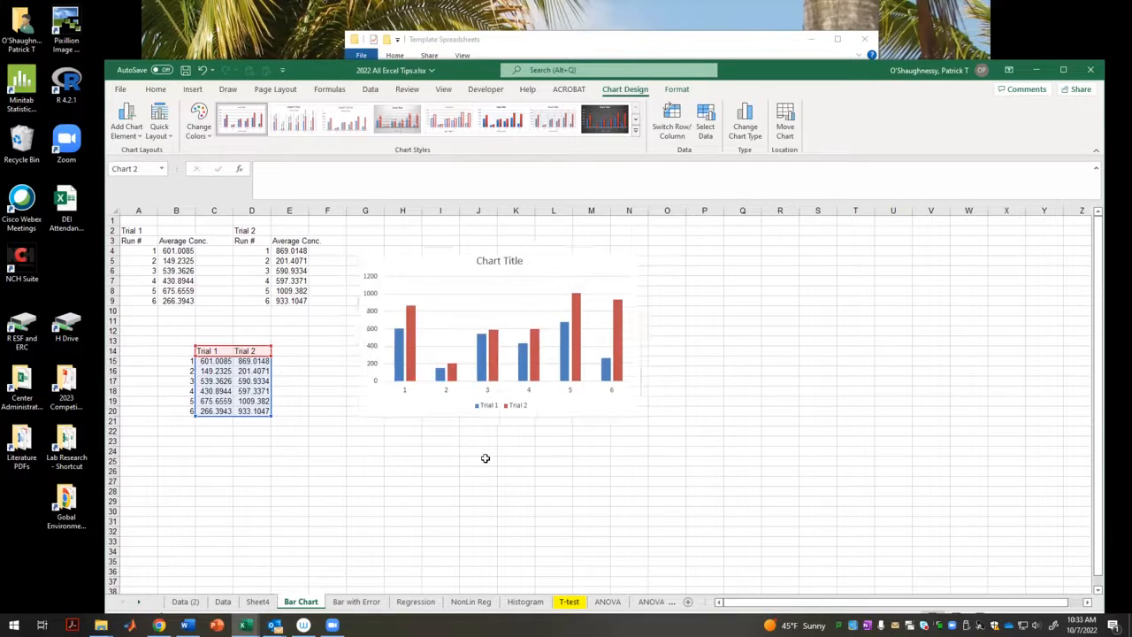
click(484, 458)
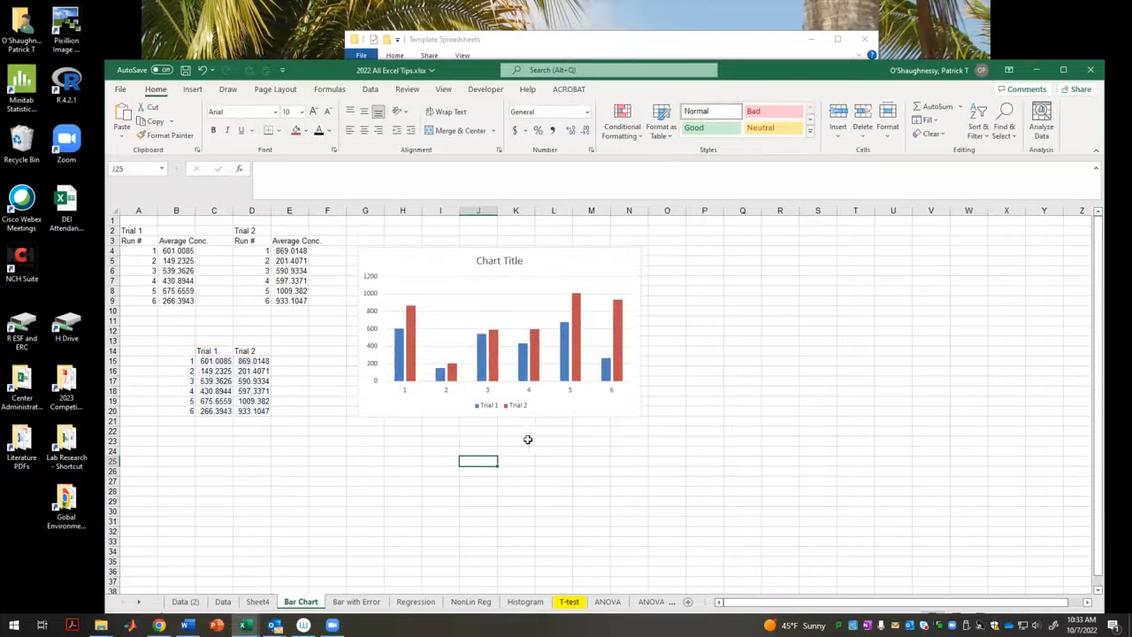
- Open the Bar with Error worksheet and examine the Trial 1 sample values in B4:B23
click(369, 602)
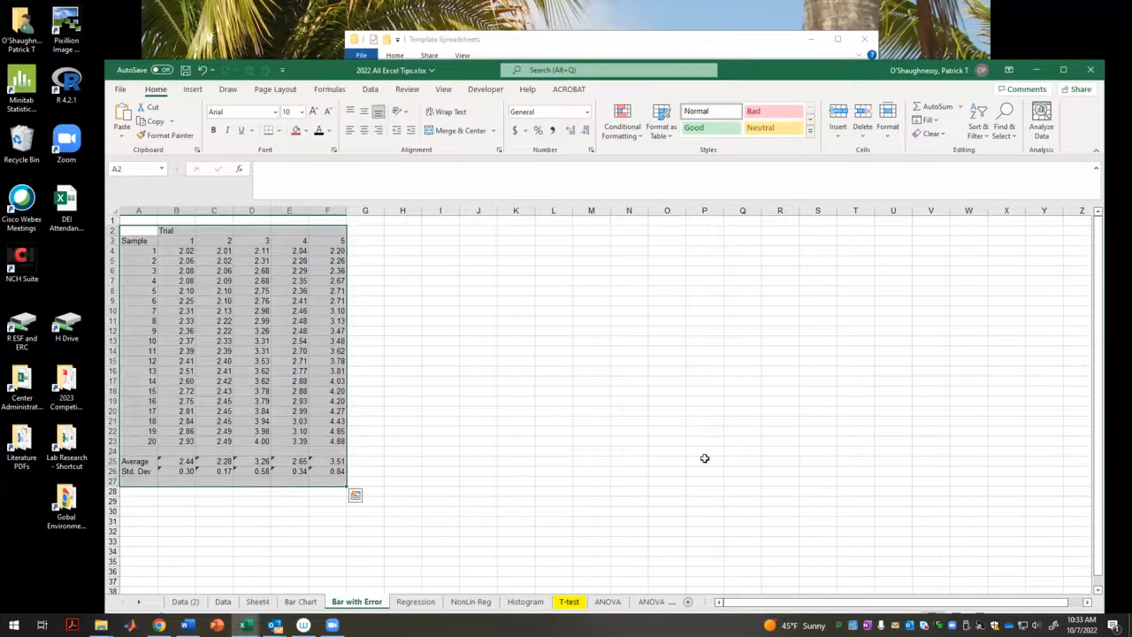
click(705, 459)
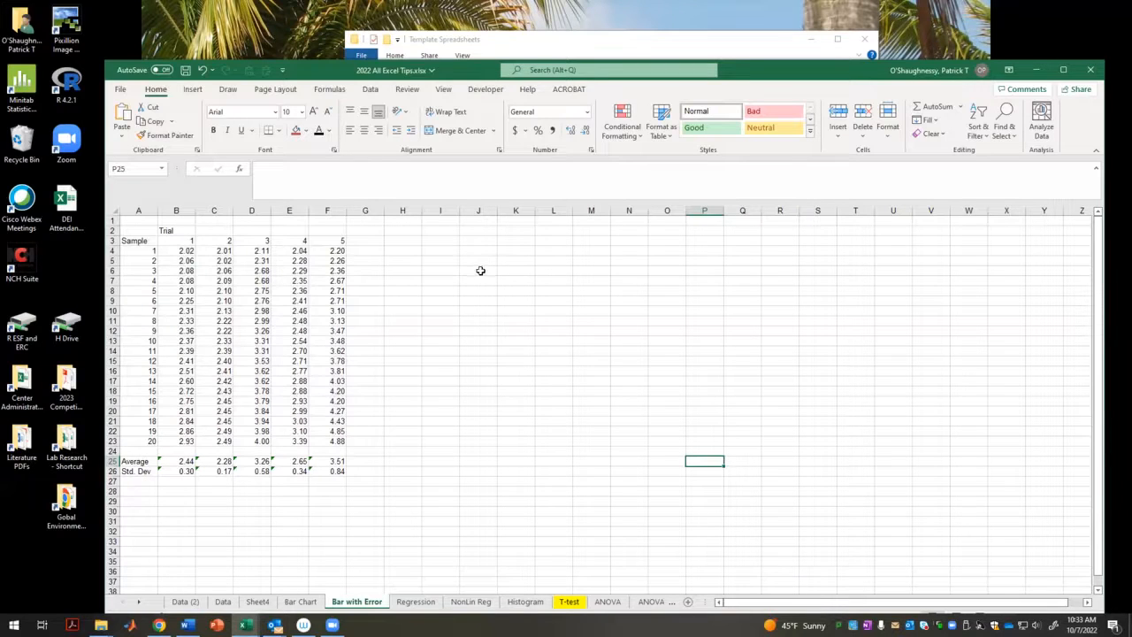
drag(172, 251, 176, 440)
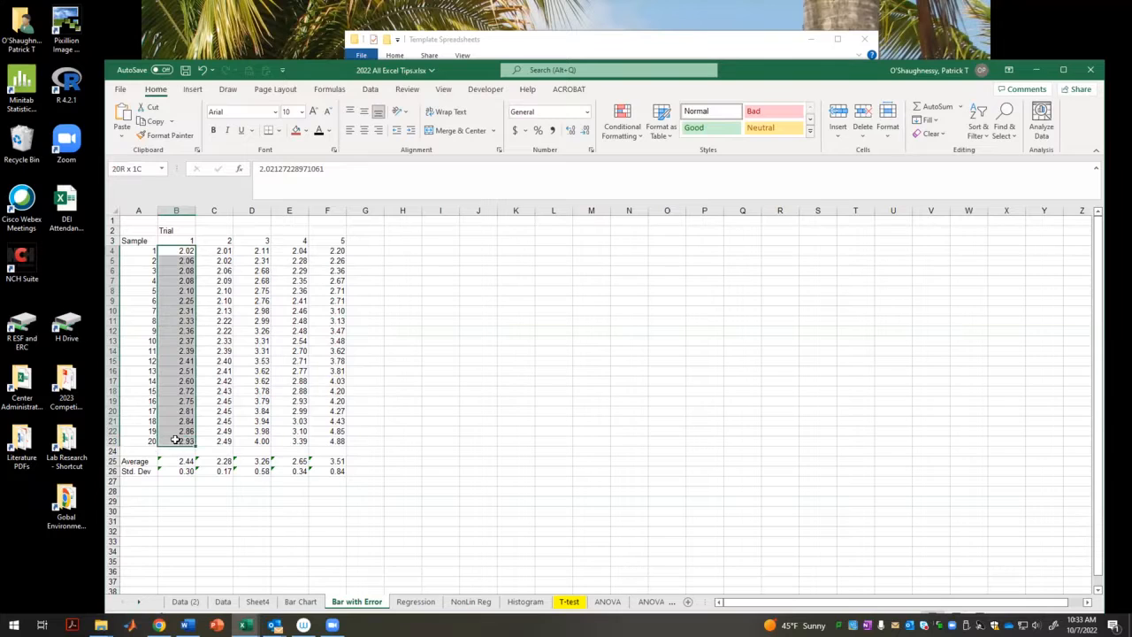
- Insert a blank 2-D clustered column chart on the Bar with Error sheet from an empty cell away from the data
click(550, 410)
click(188, 461)
click(401, 549)
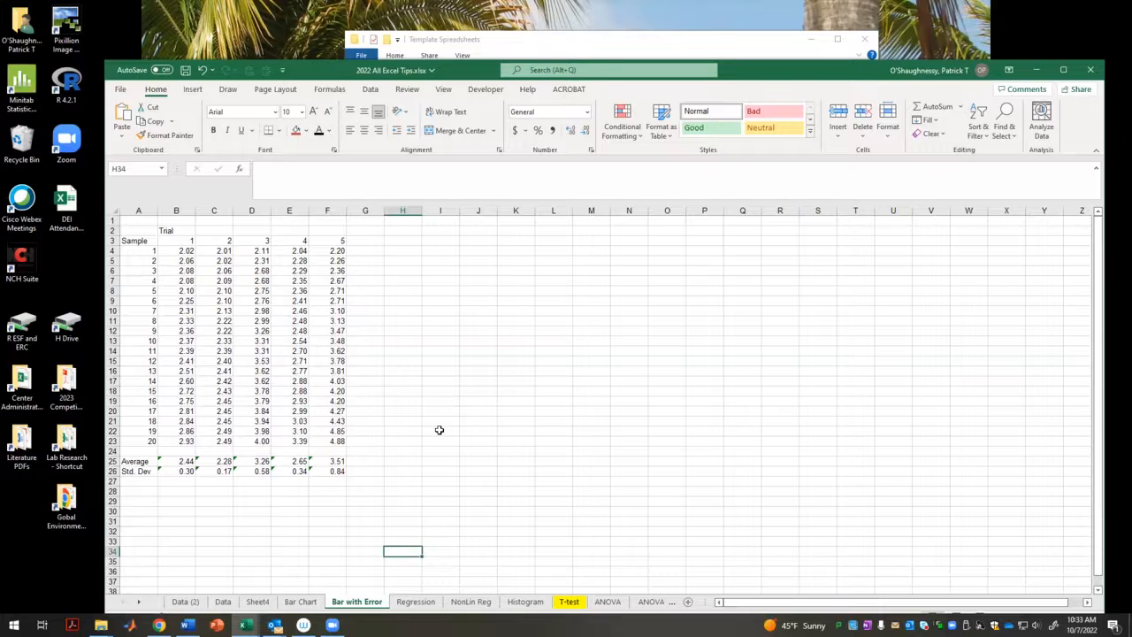
click(192, 89)
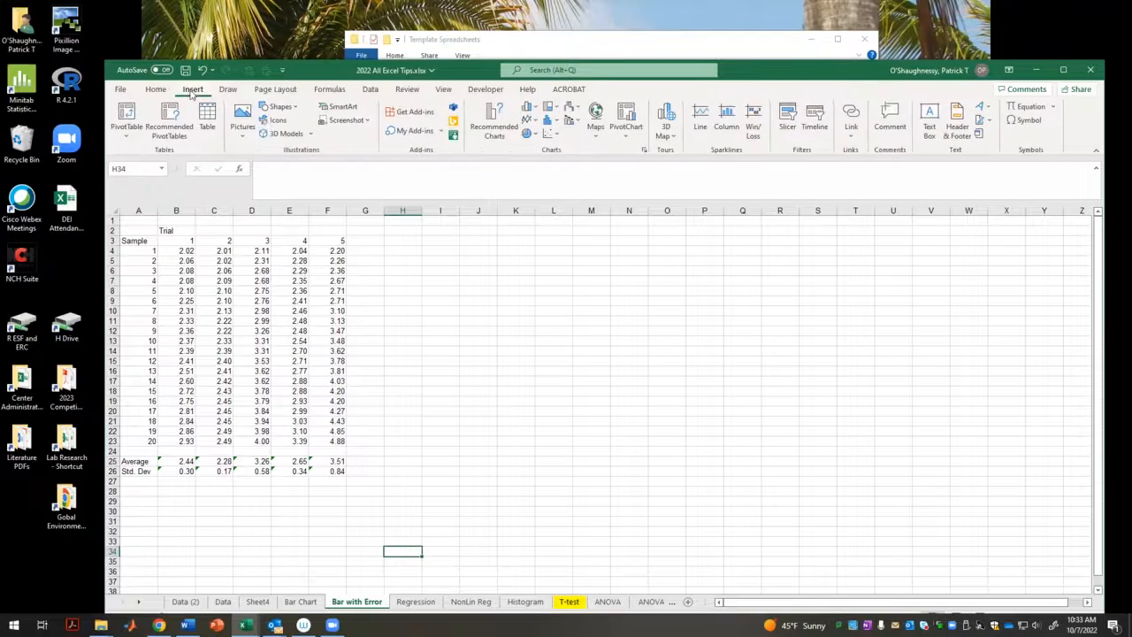
click(529, 107)
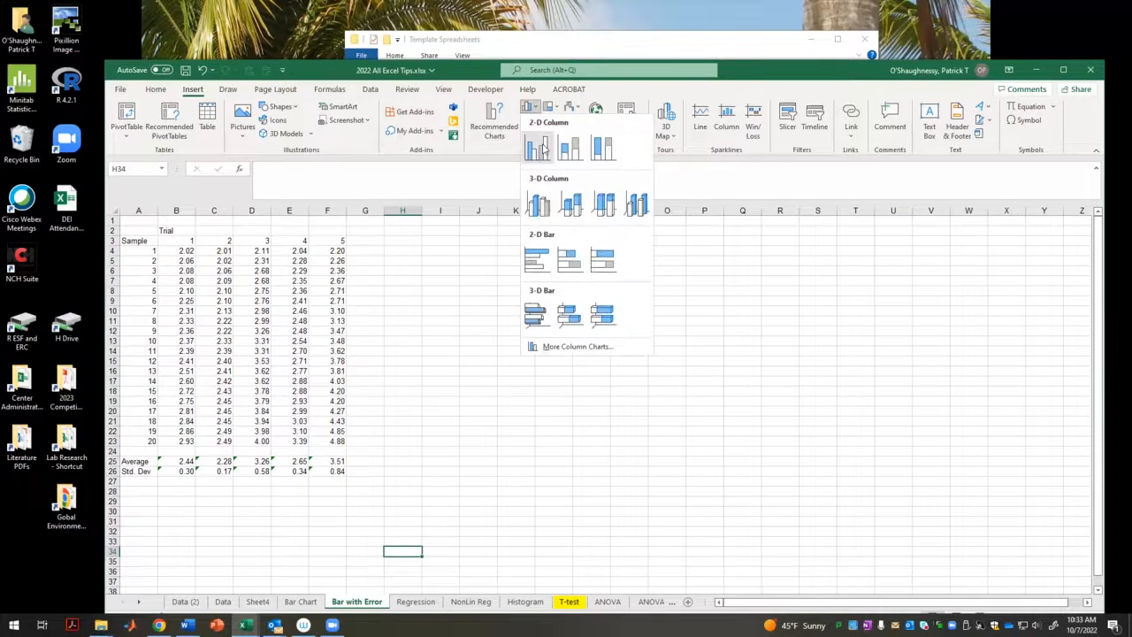
click(543, 148)
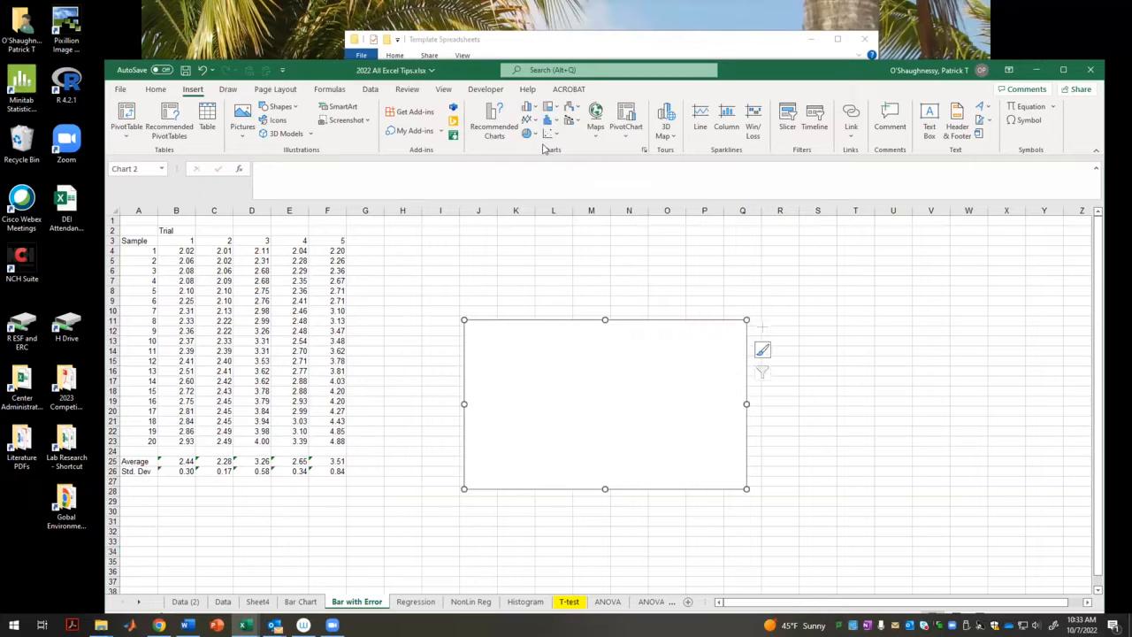
- Add a data series to the empty chart using the Average row, B25:F25, as its values
right_click(541, 360)
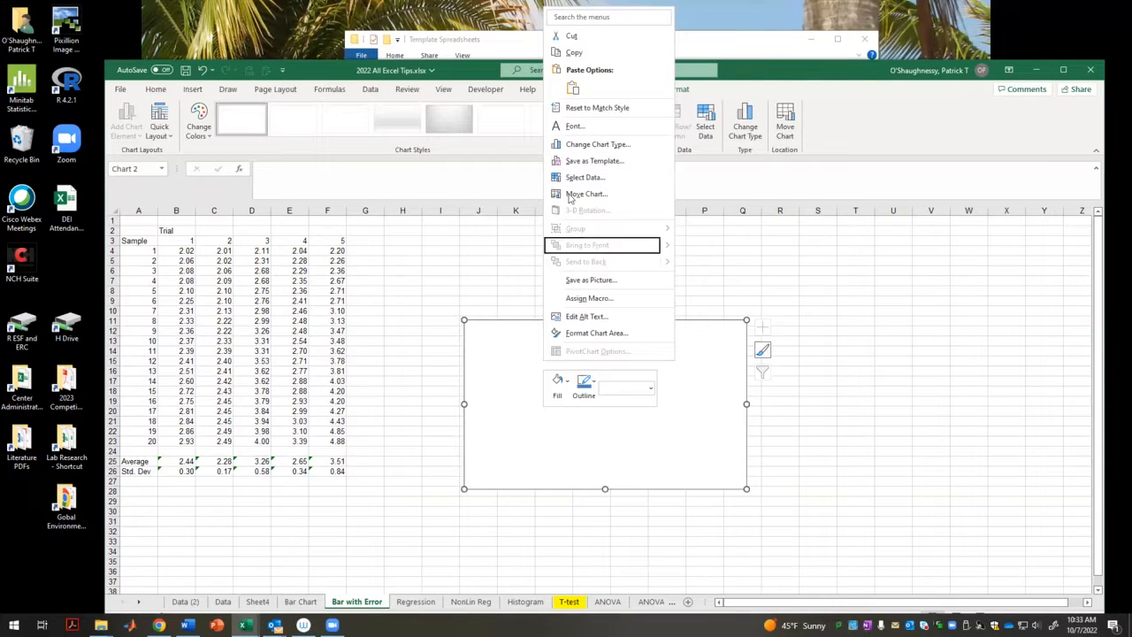
click(591, 178)
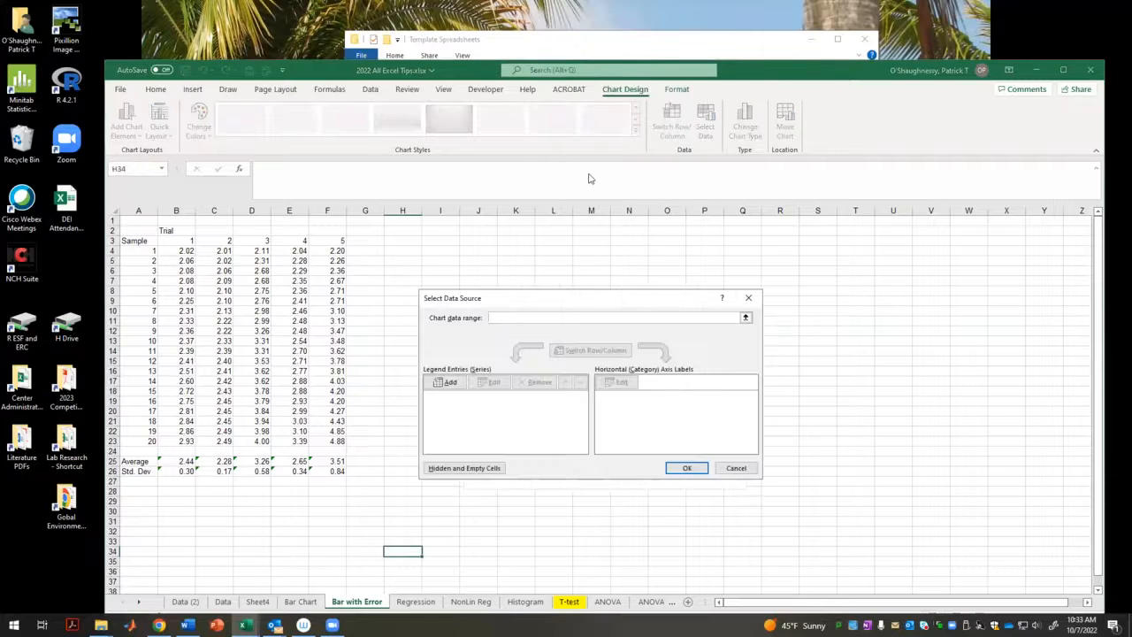
click(447, 382)
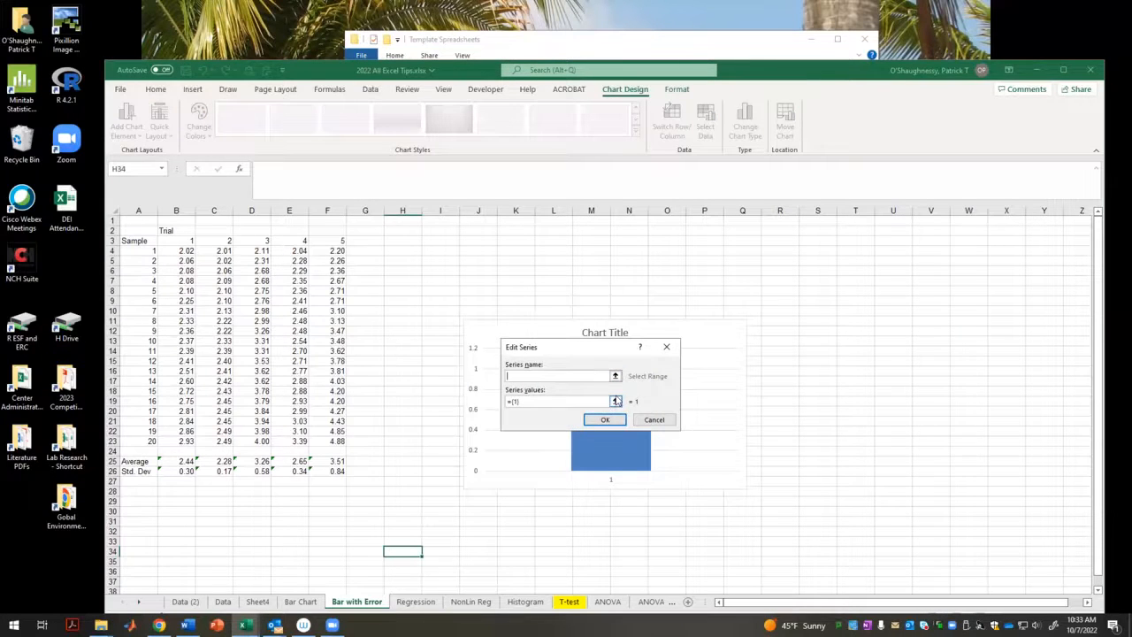
click(615, 401)
drag(181, 463, 325, 464)
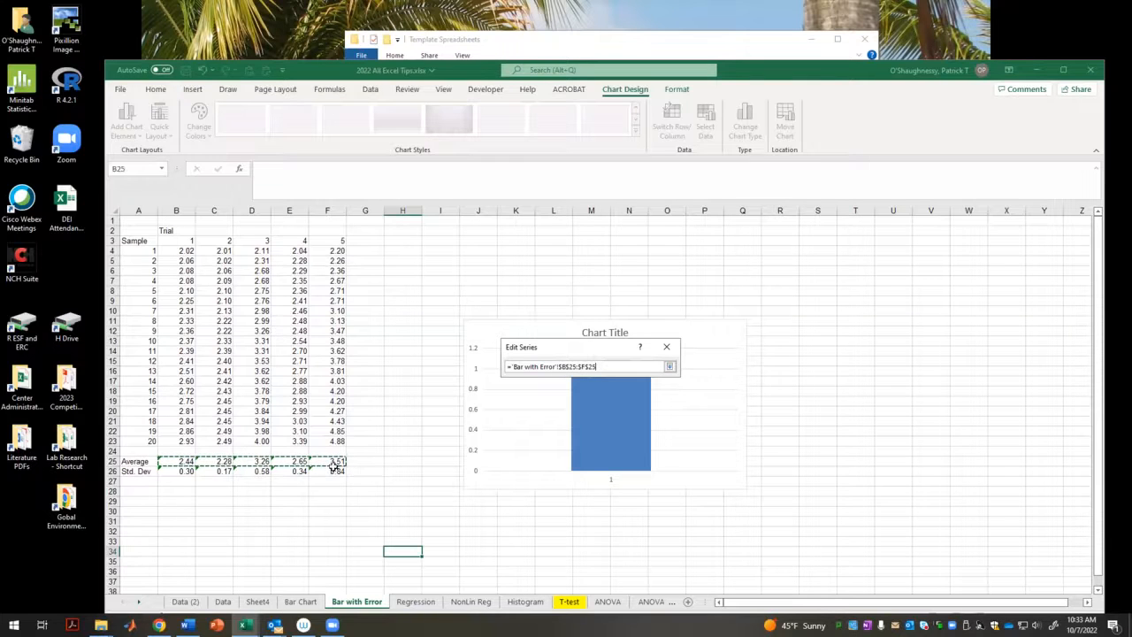
click(670, 366)
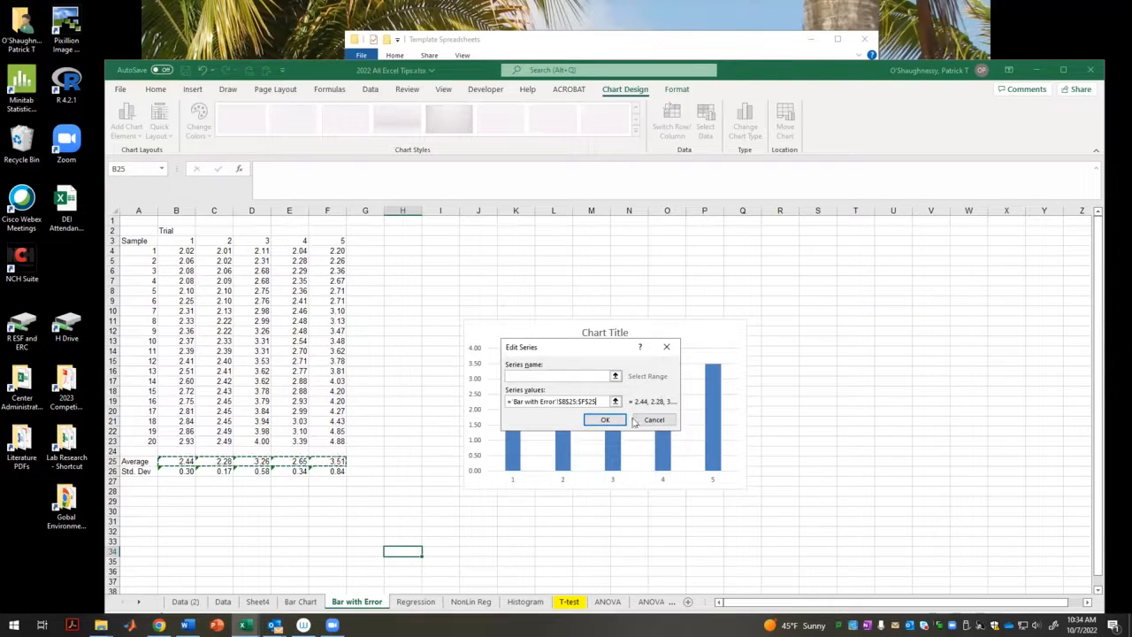
click(605, 419)
click(686, 468)
click(675, 528)
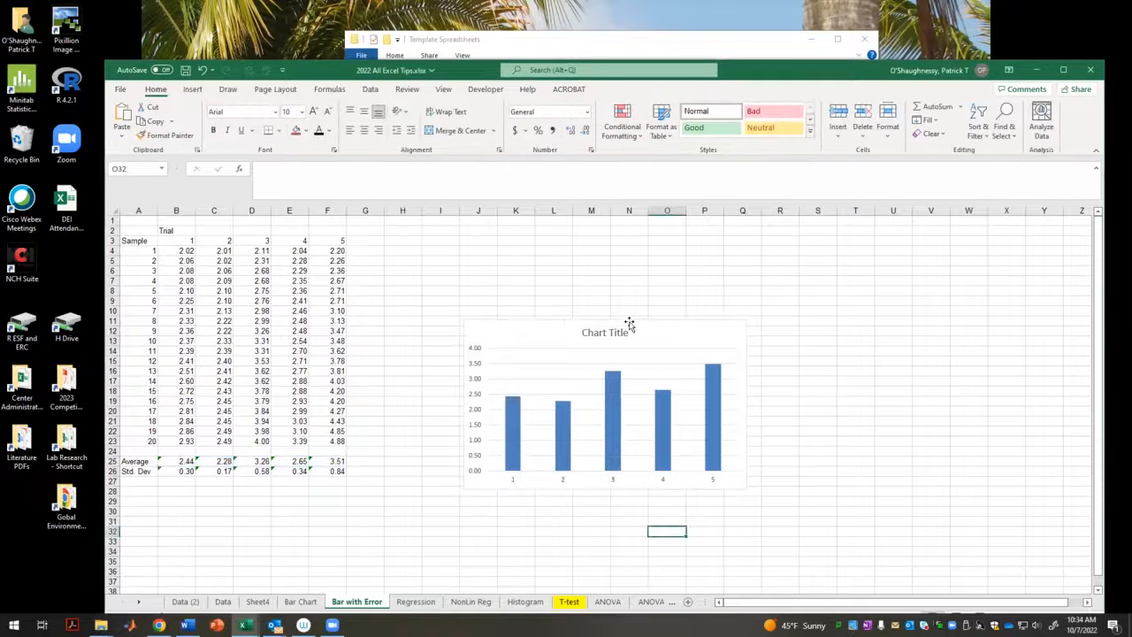
- Move the column chart up and closer to the data table, roughly over columns H to O
drag(629, 324, 569, 271)
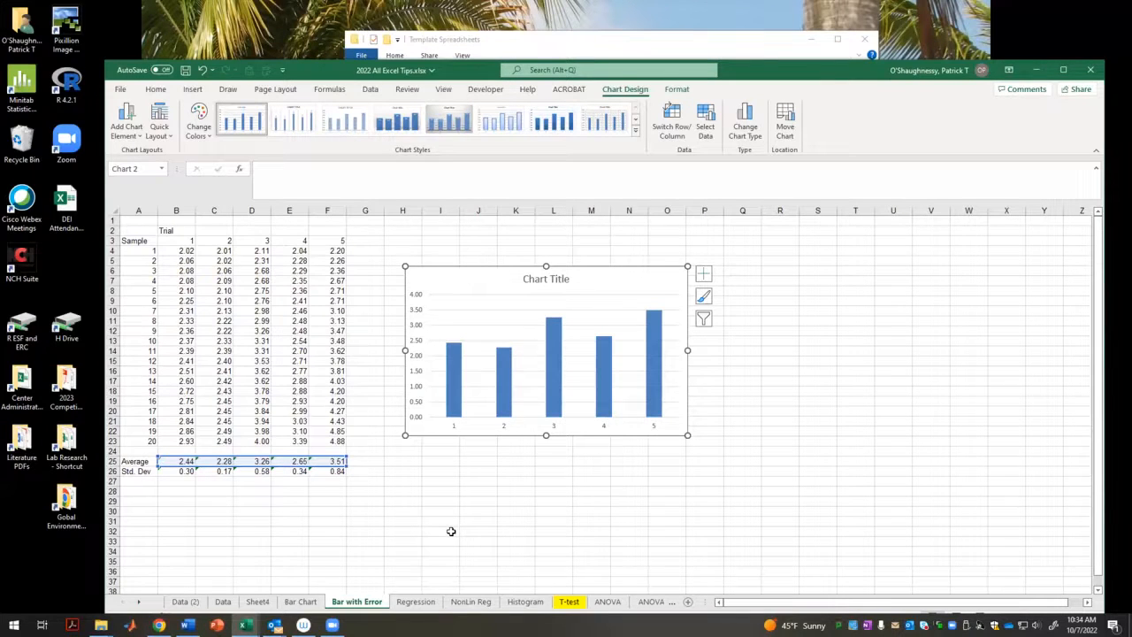
click(525, 520)
click(657, 270)
- Remove the chart title and add error bars to the columns
click(703, 277)
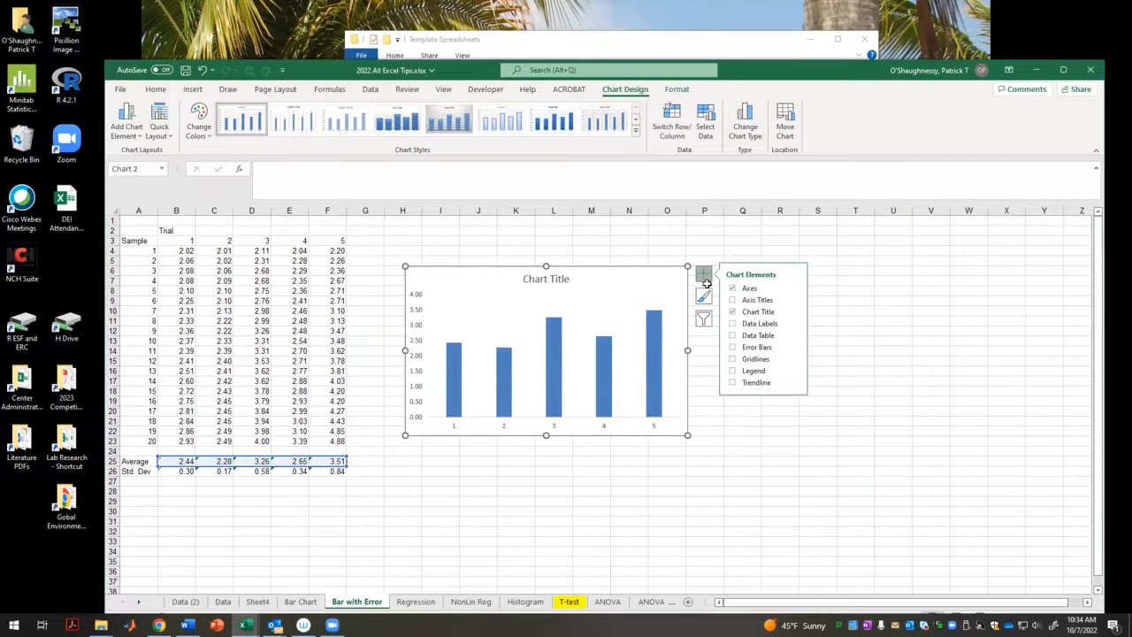
click(731, 312)
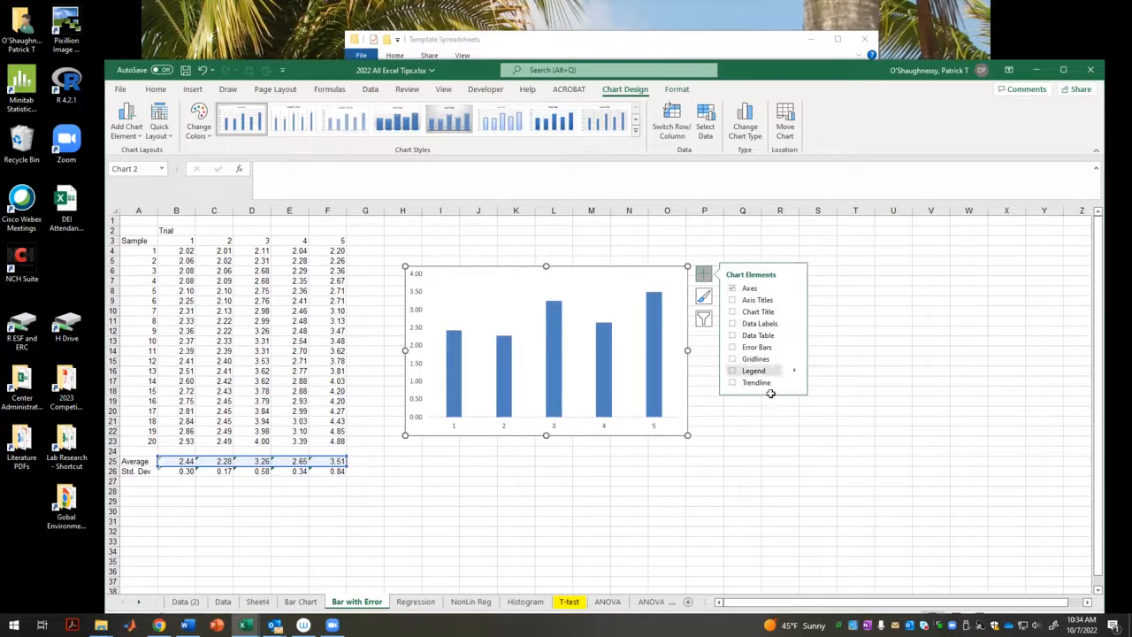
click(732, 347)
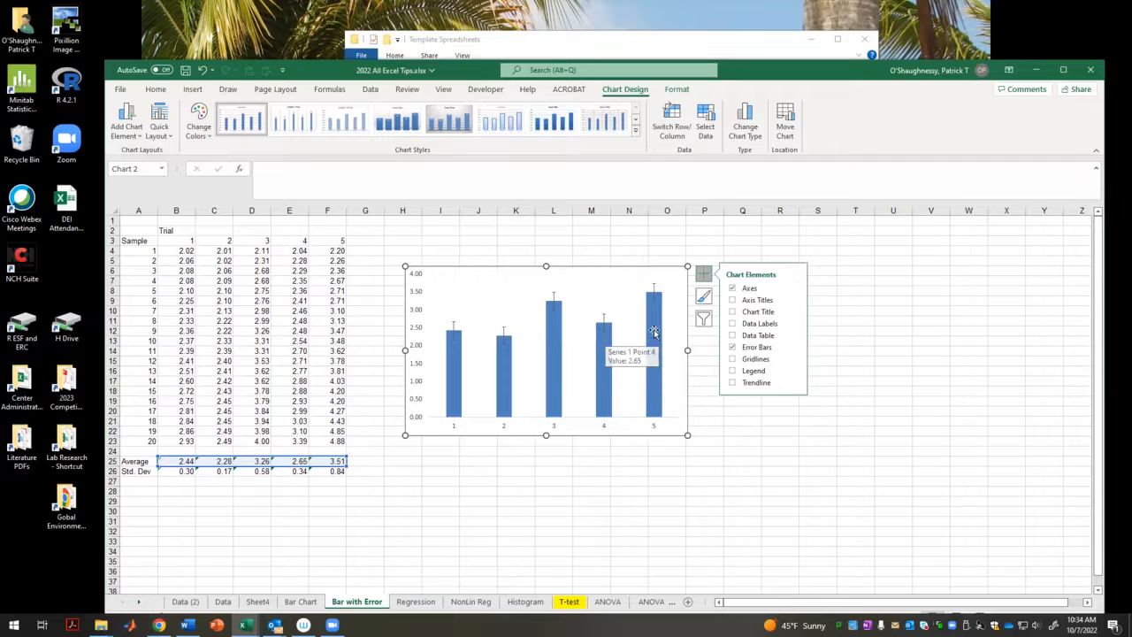
- Try the built-in Standard Deviation and Standard Error options for the chart's error bars
click(794, 349)
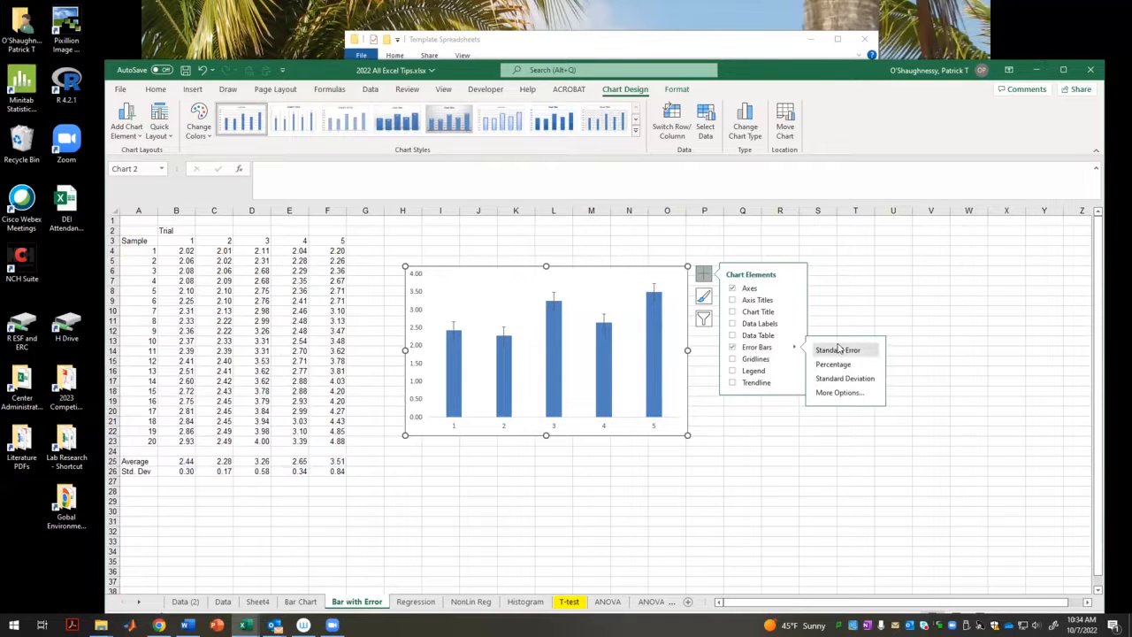
click(841, 380)
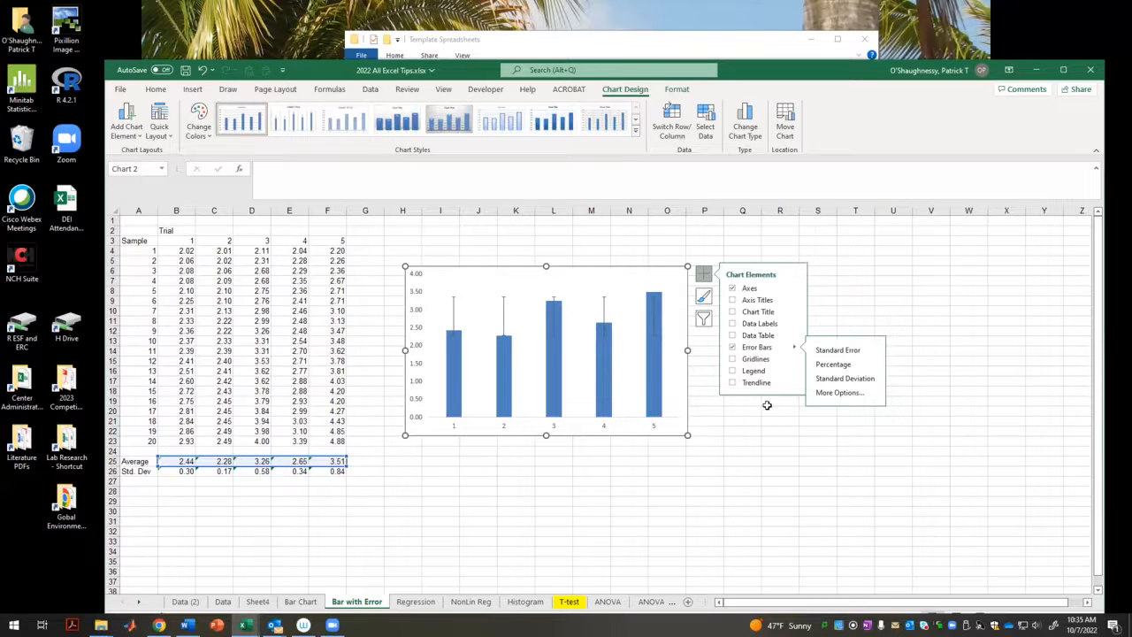
click(819, 351)
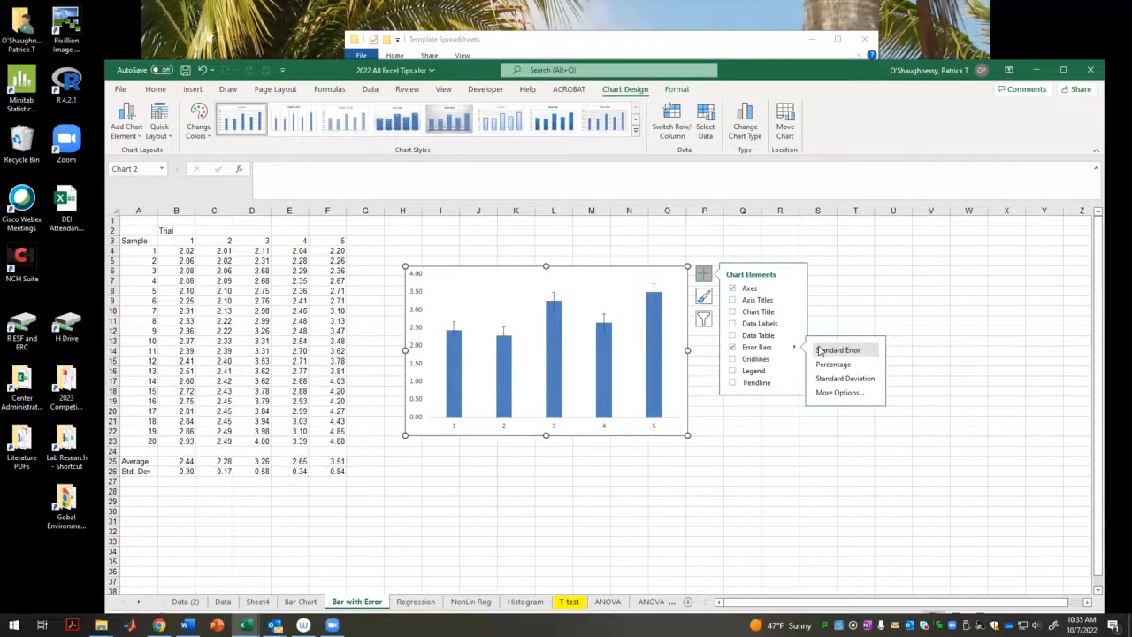
- Switch the error bars to a custom error amount and set the positive error value to the Std. Dev row, B26:F26
click(845, 393)
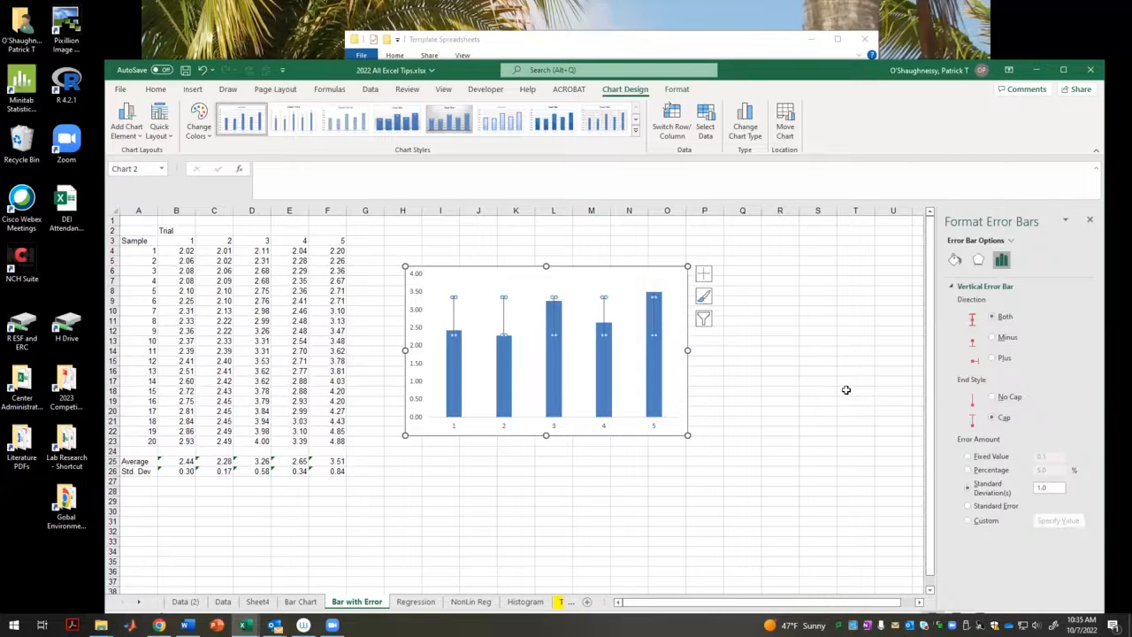
click(968, 521)
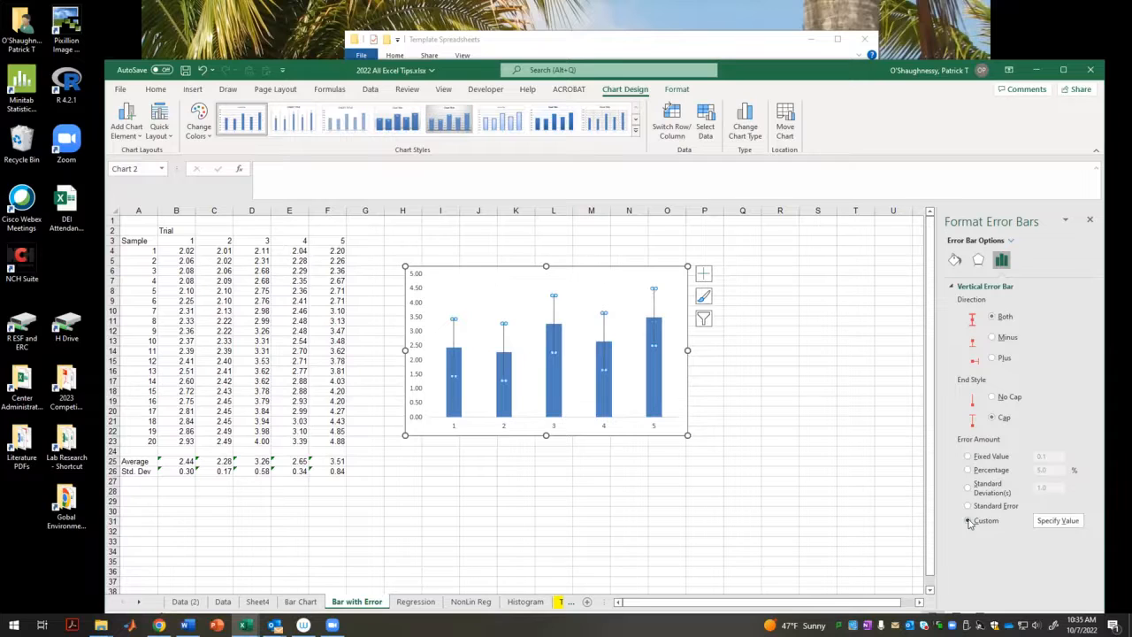
click(1054, 521)
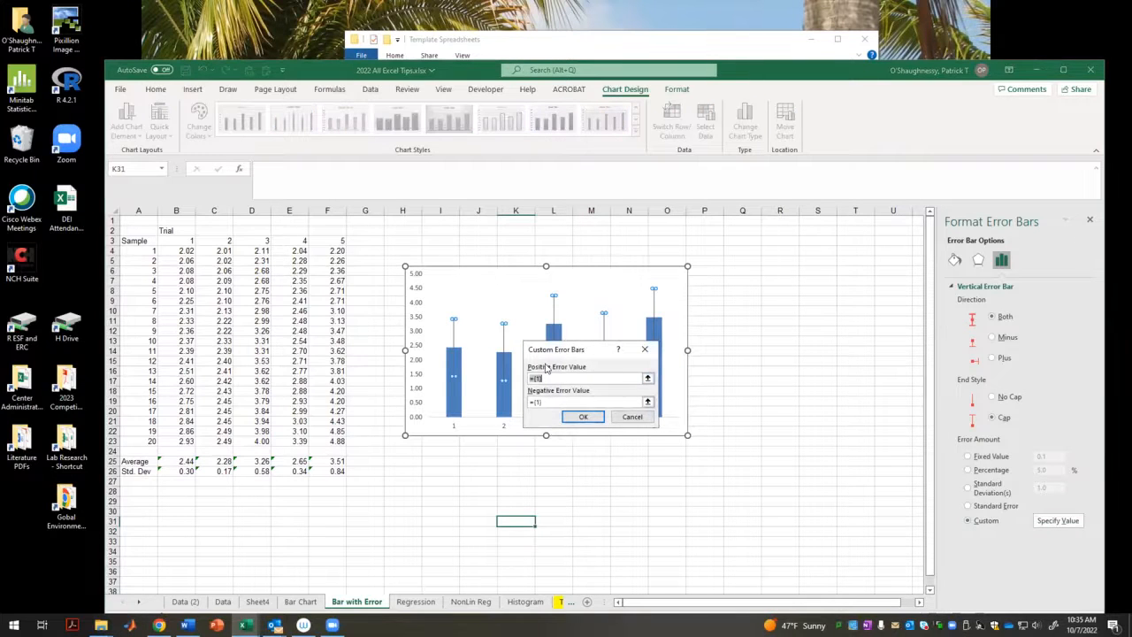
click(648, 378)
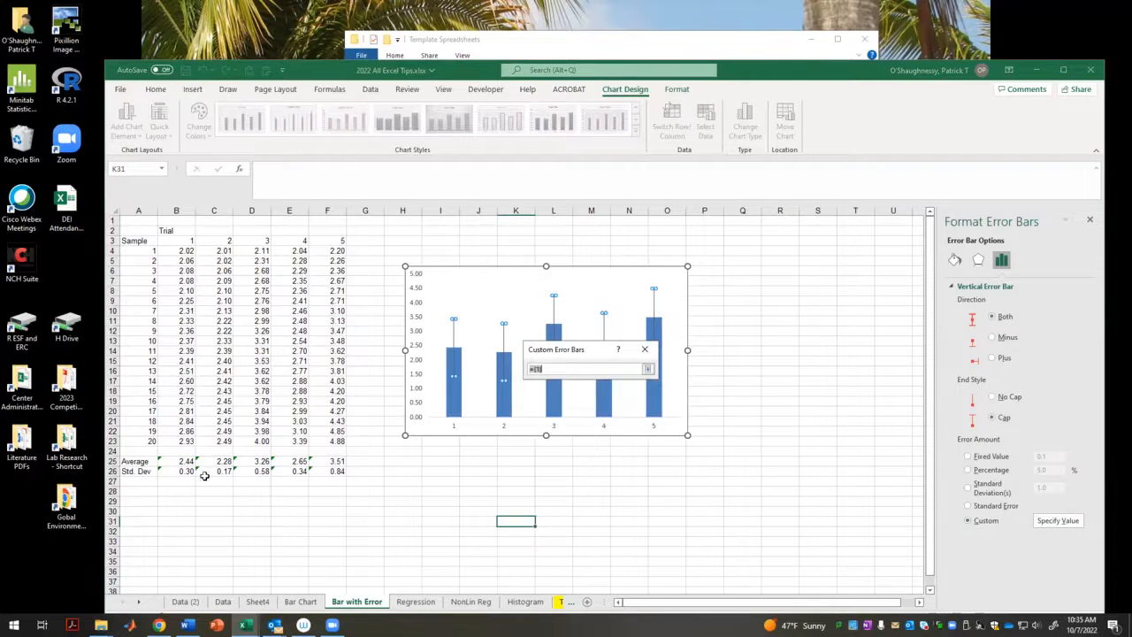
drag(173, 470, 329, 471)
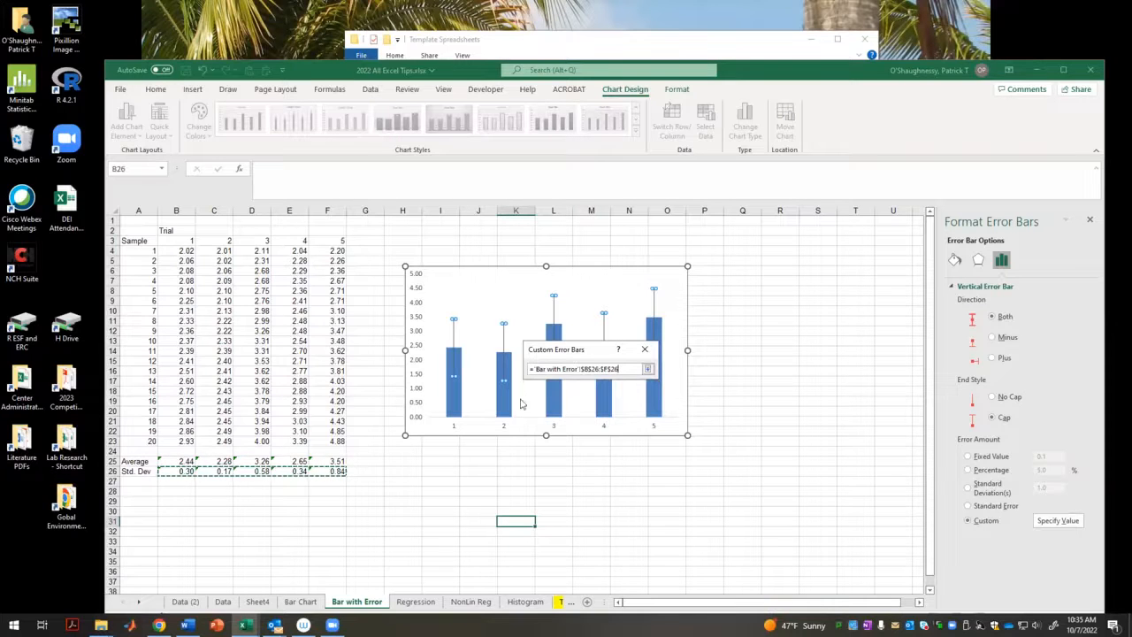
click(647, 369)
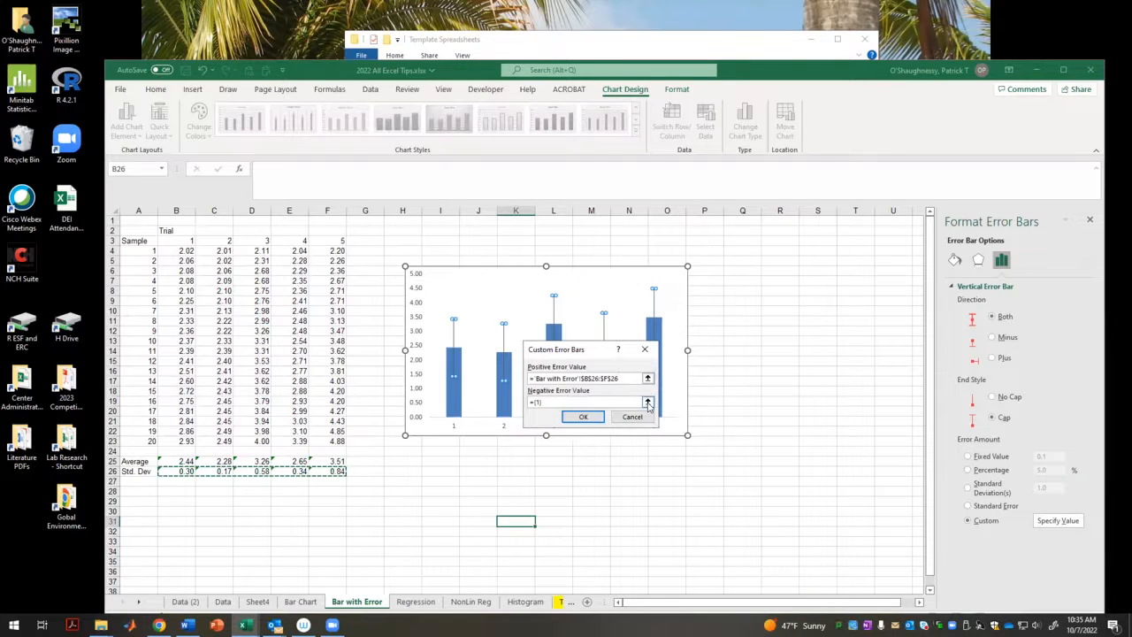
- Set the custom negative error value to B26:F26 as well and apply the error bars
click(647, 403)
drag(184, 471, 331, 471)
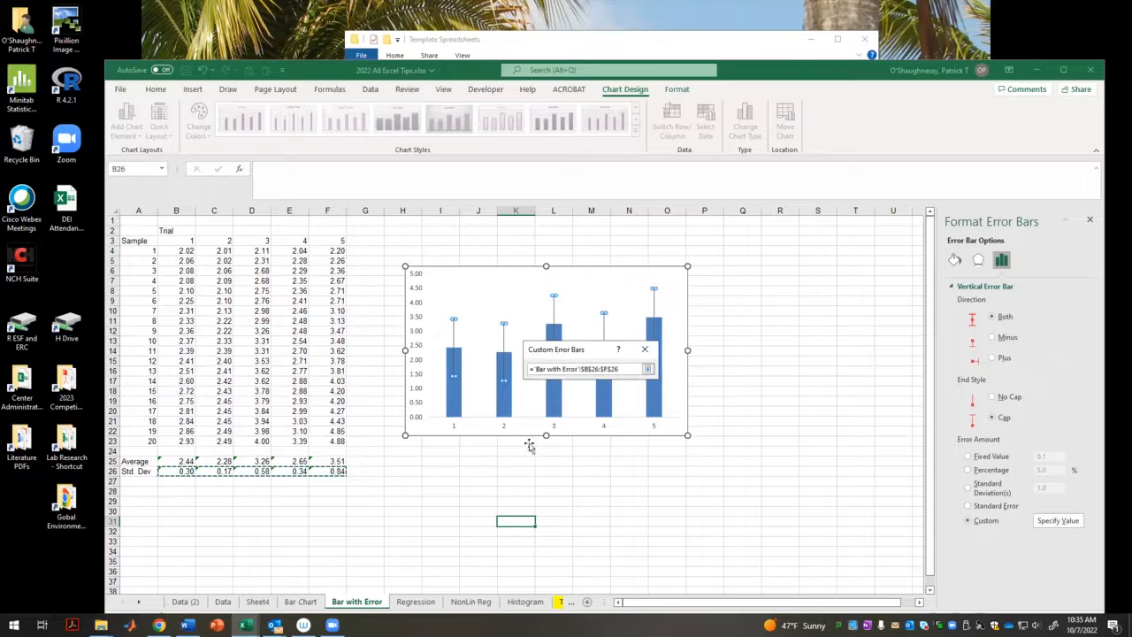
click(647, 369)
click(583, 419)
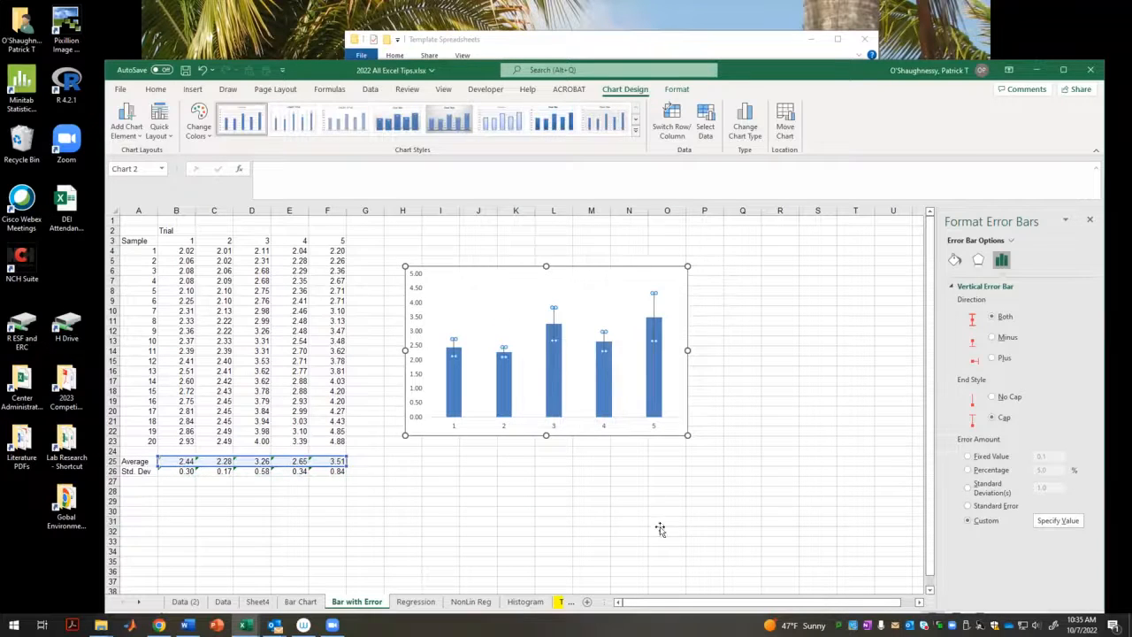
click(661, 530)
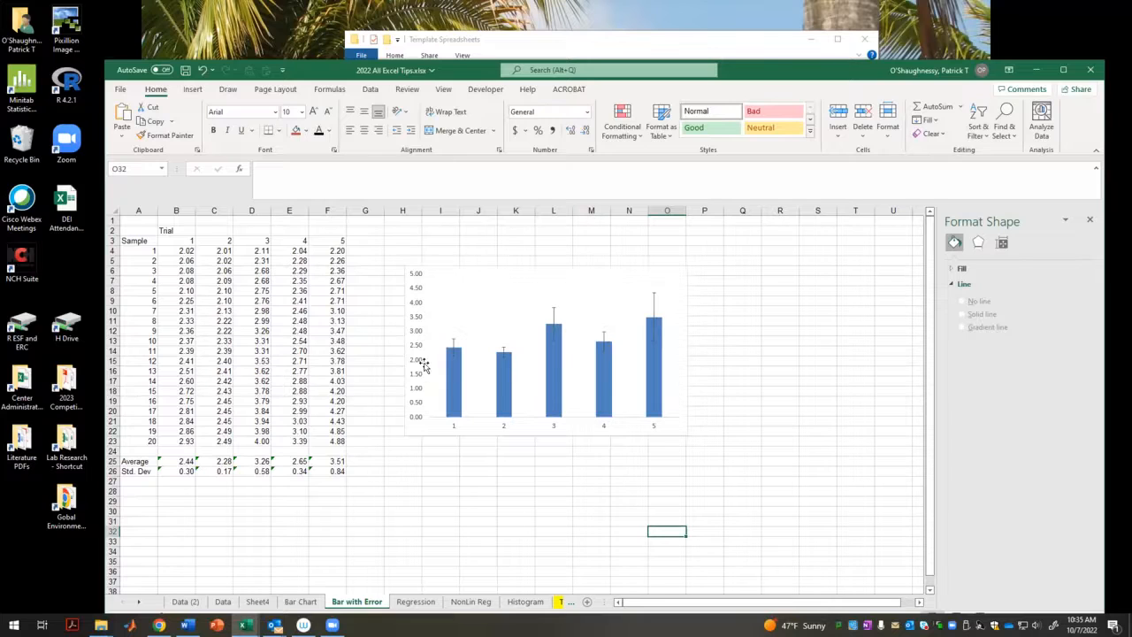
click(221, 472)
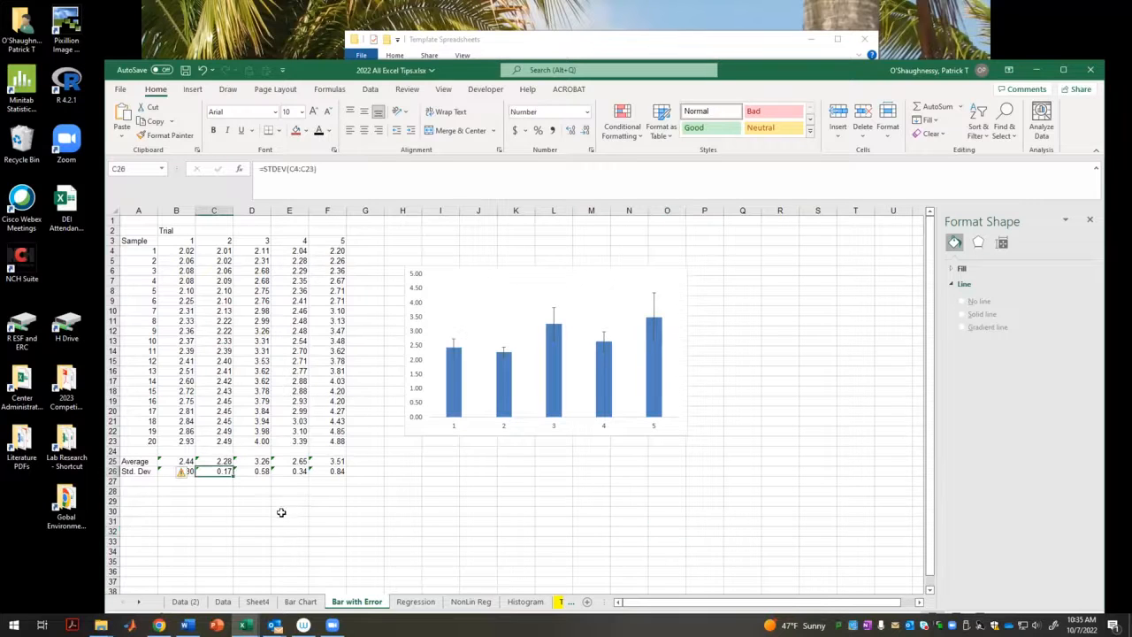
click(501, 511)
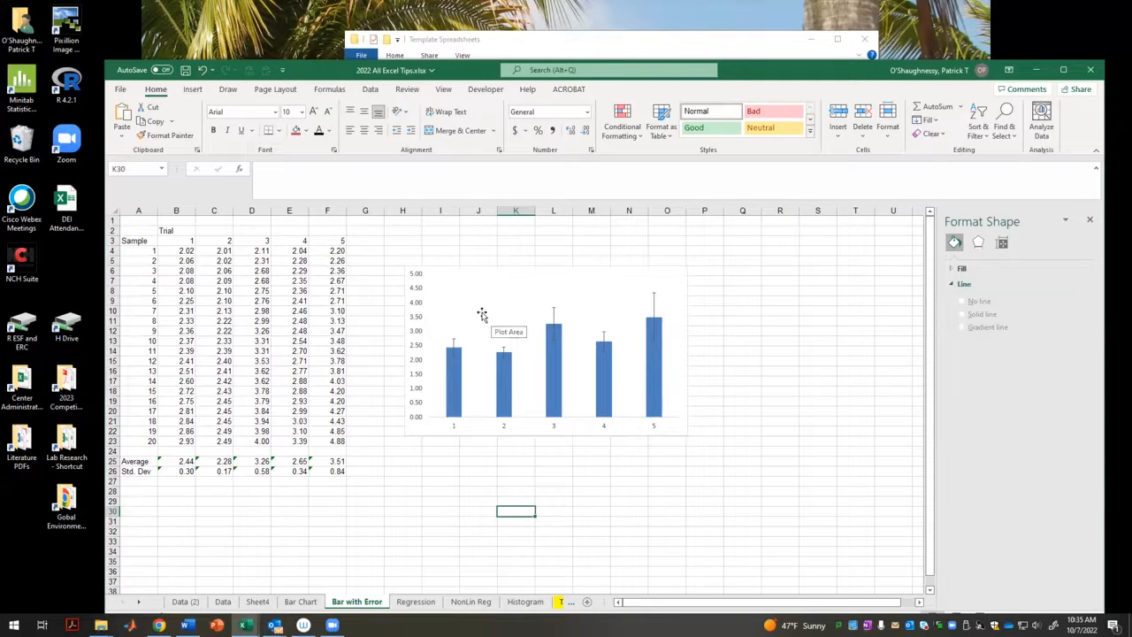
- Change the font color of the chart's horizontal axis labels to Automatic black
click(579, 423)
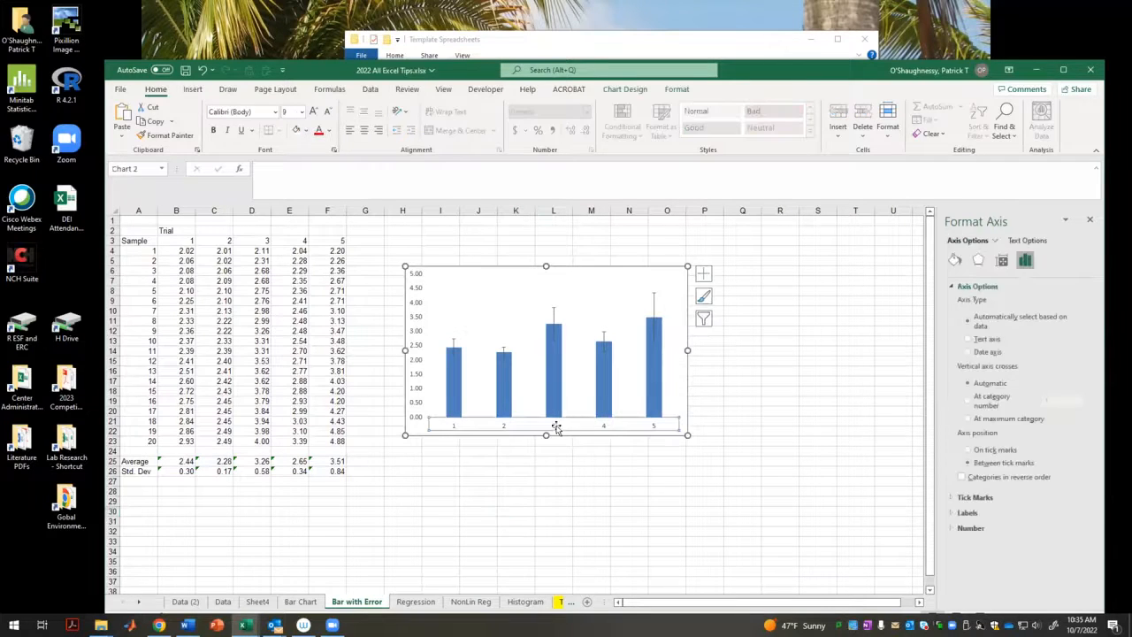
click(329, 131)
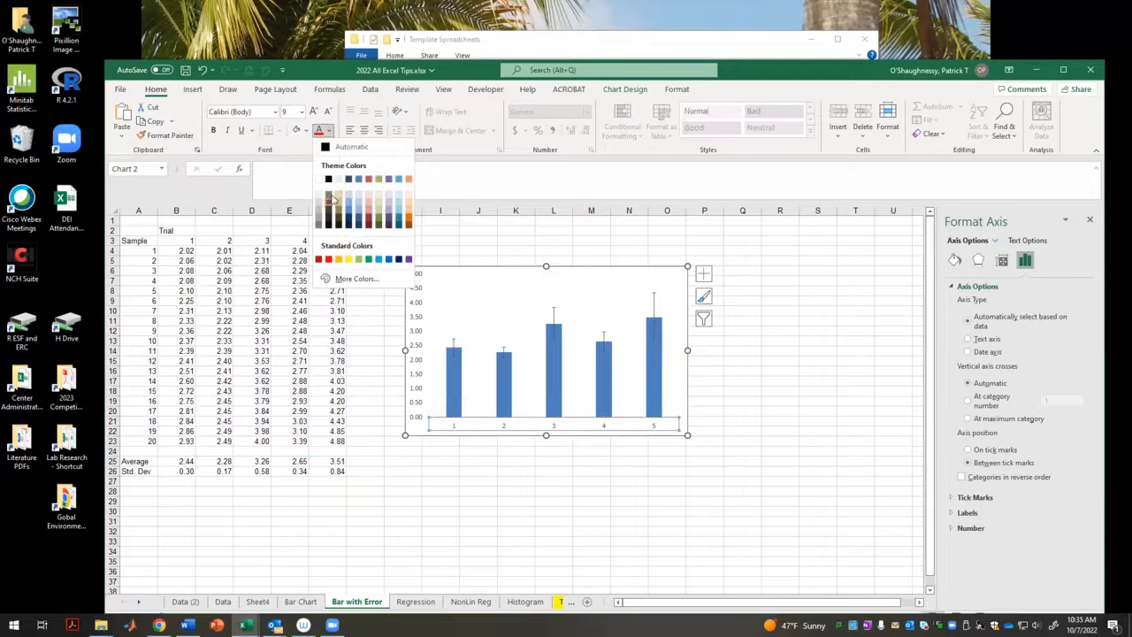
click(326, 149)
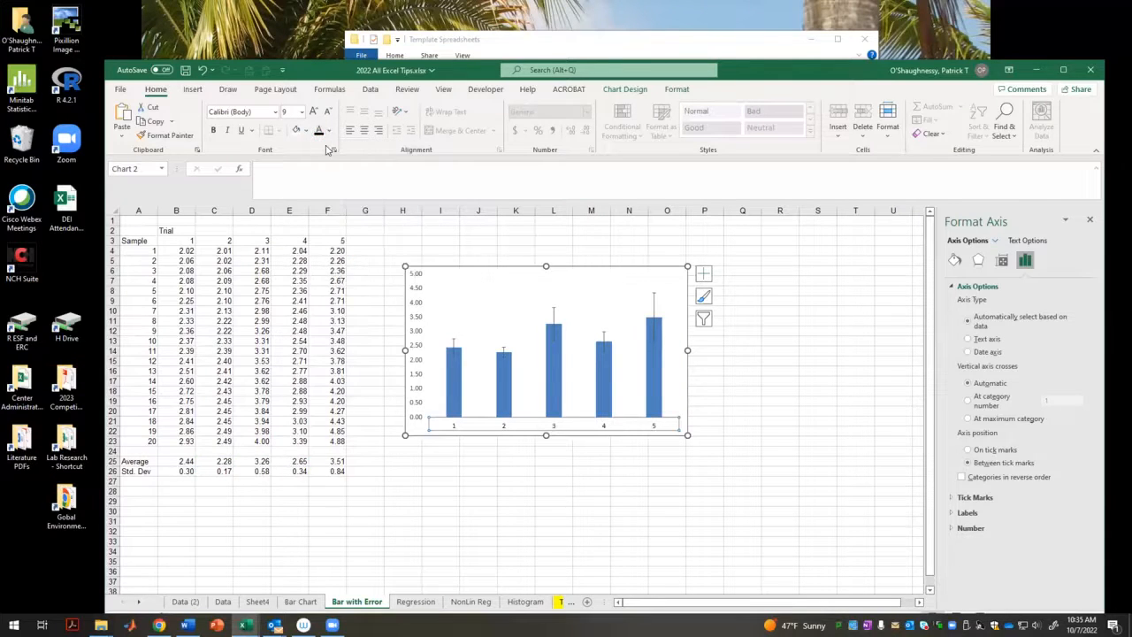
click(669, 492)
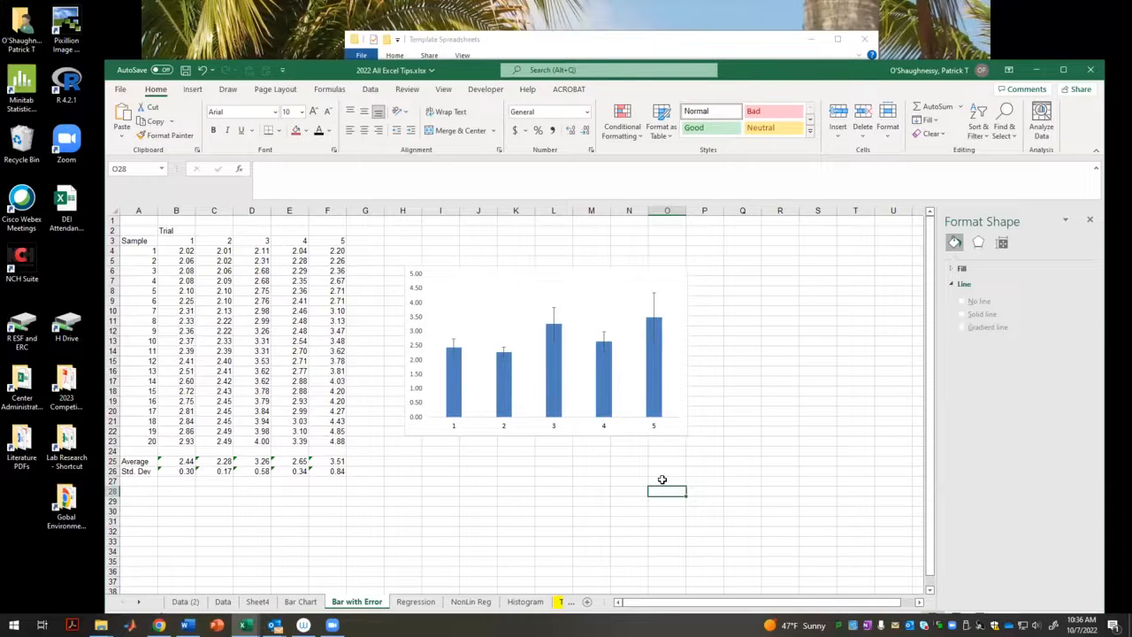
- Give the chart's plot area a solid black border line
right_click(519, 316)
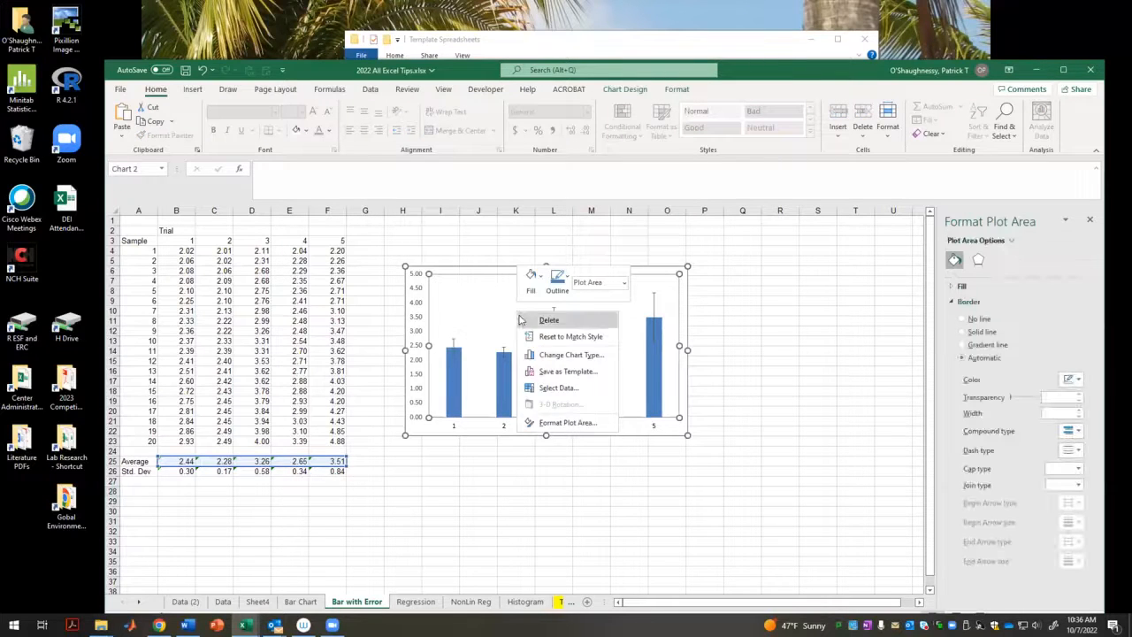
click(566, 421)
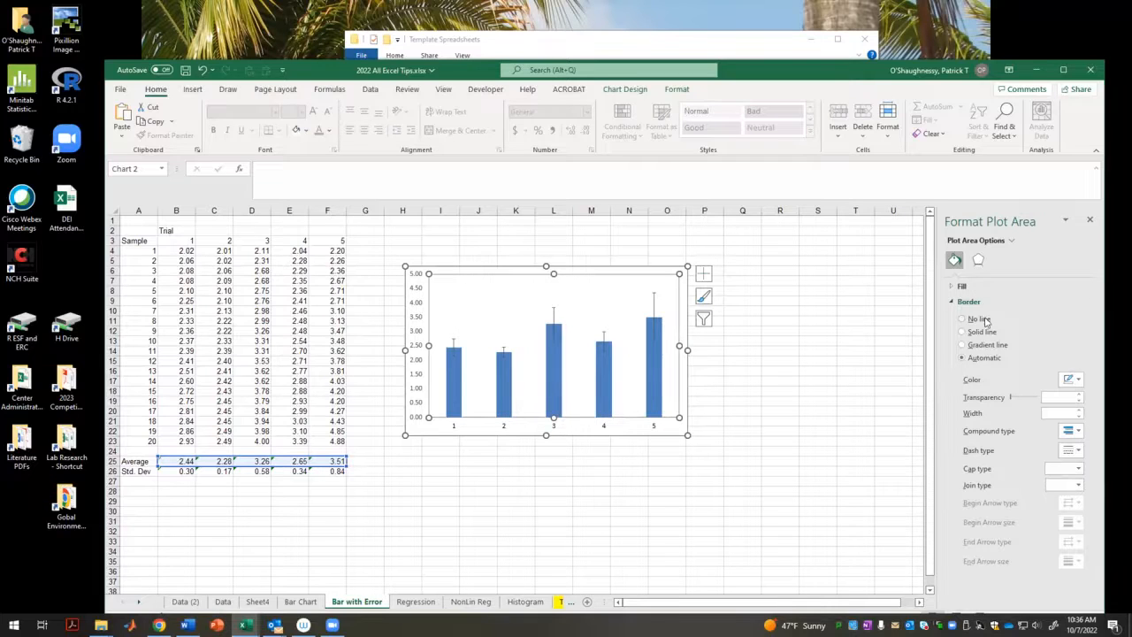
click(981, 333)
click(1078, 380)
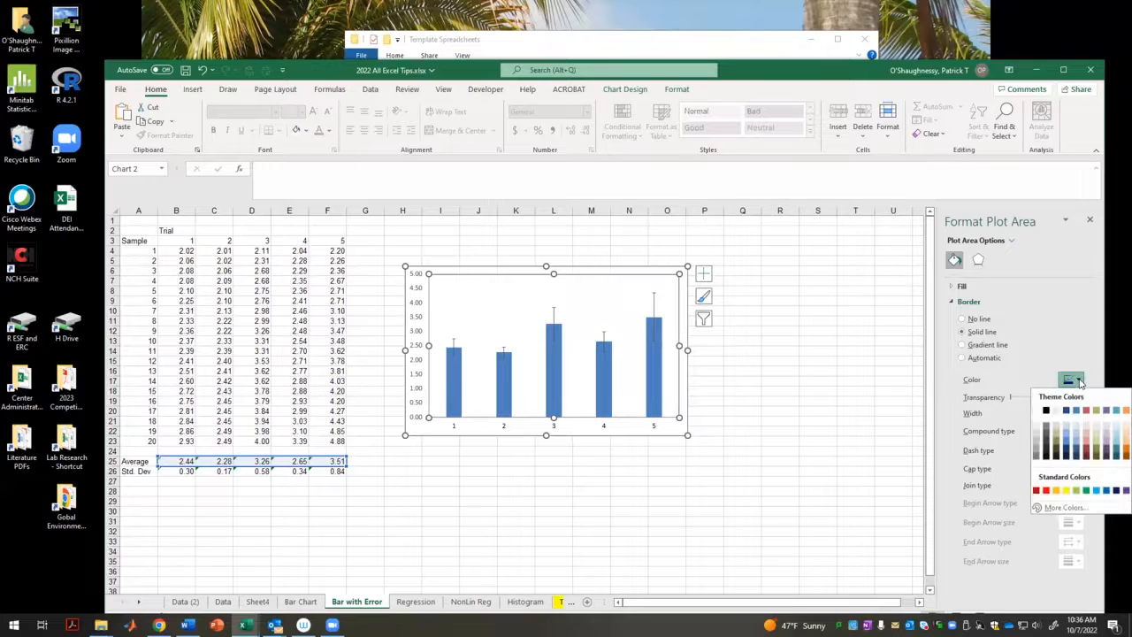
click(1045, 409)
click(873, 440)
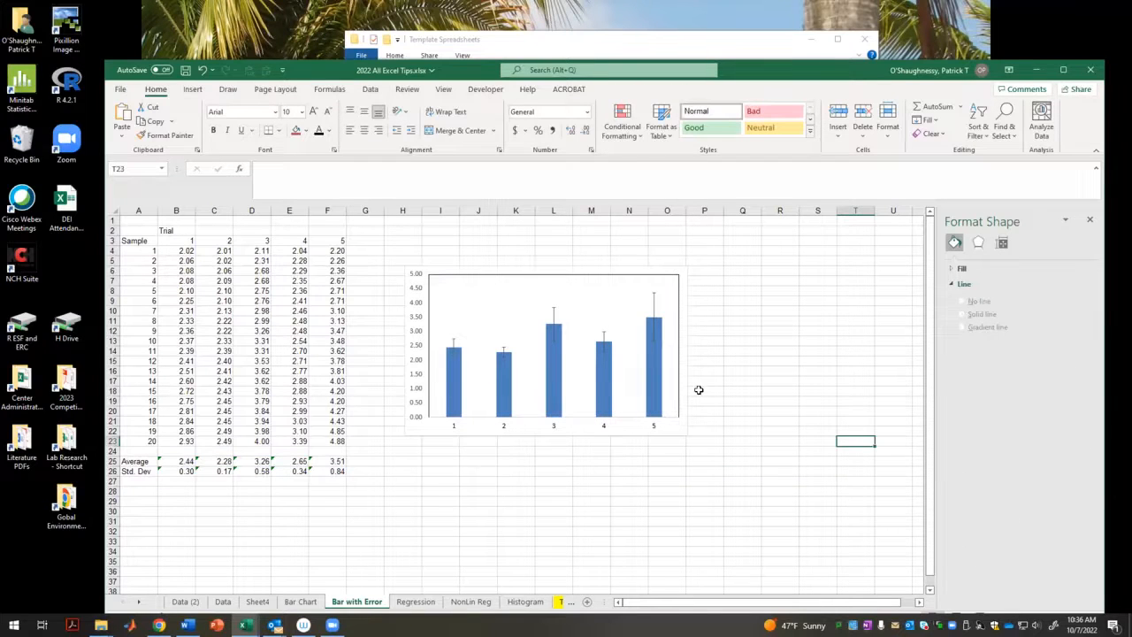
- Format the lines of the chart's horizontal and vertical axes as solid black
right_click(566, 429)
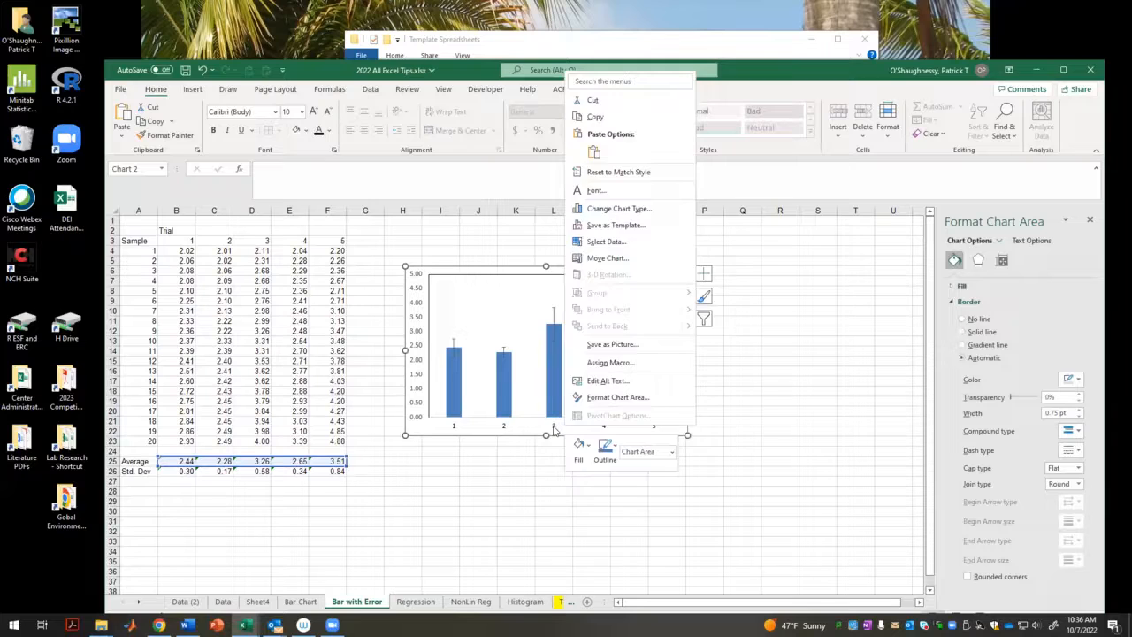
click(557, 432)
right_click(552, 434)
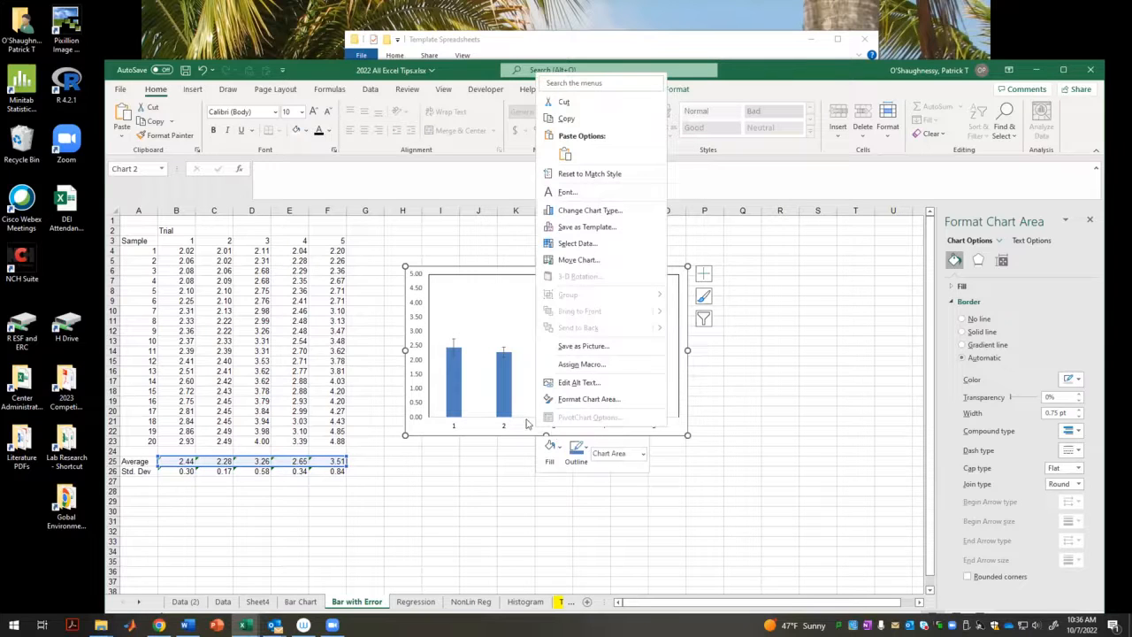
click(529, 431)
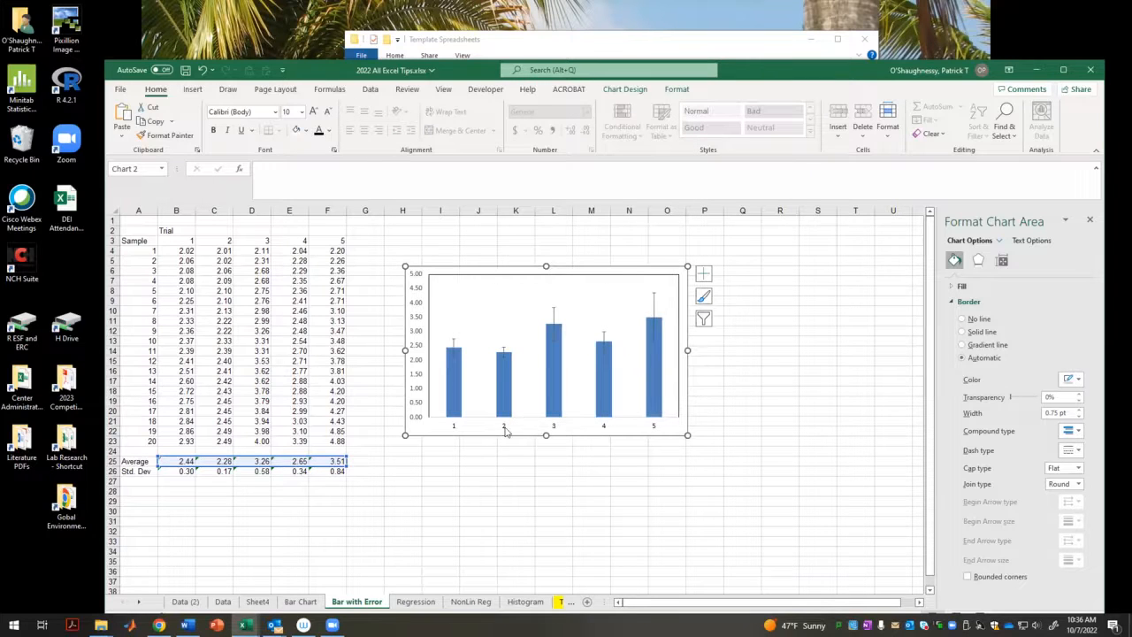
click(505, 431)
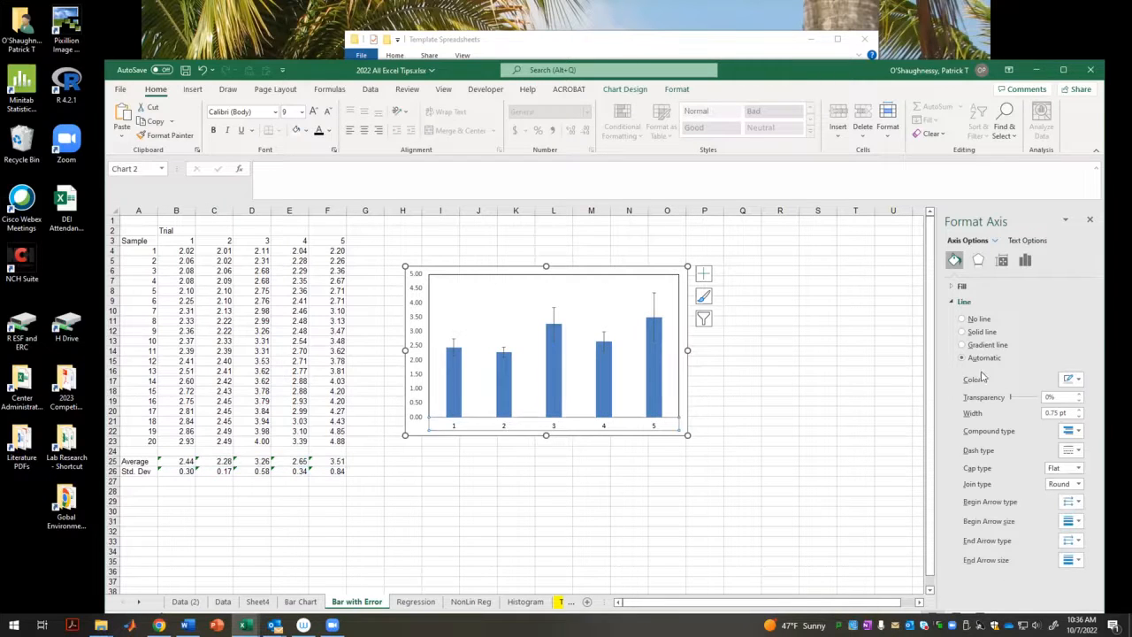
click(1074, 382)
click(423, 350)
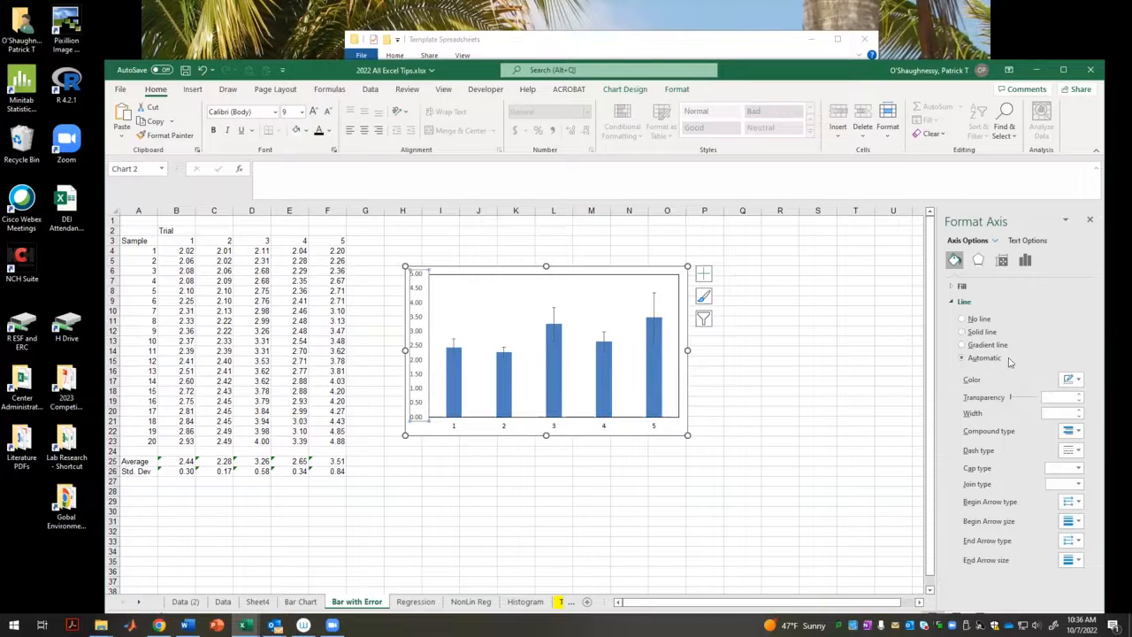
click(738, 448)
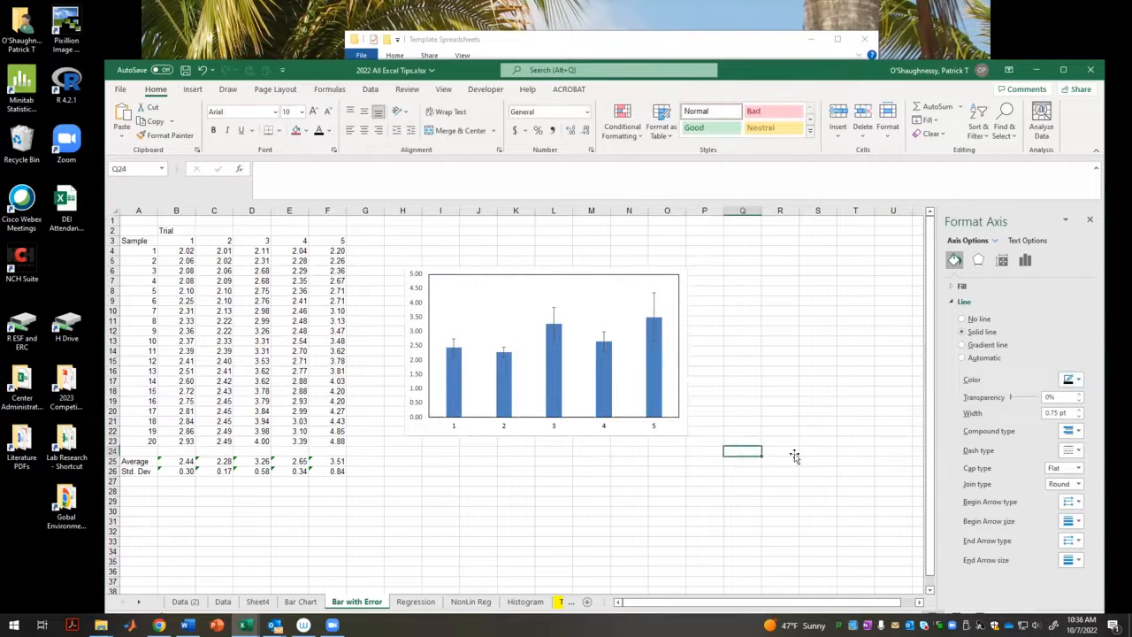
- Set the major tick marks of the chart's vertical axis to Outside
right_click(414, 336)
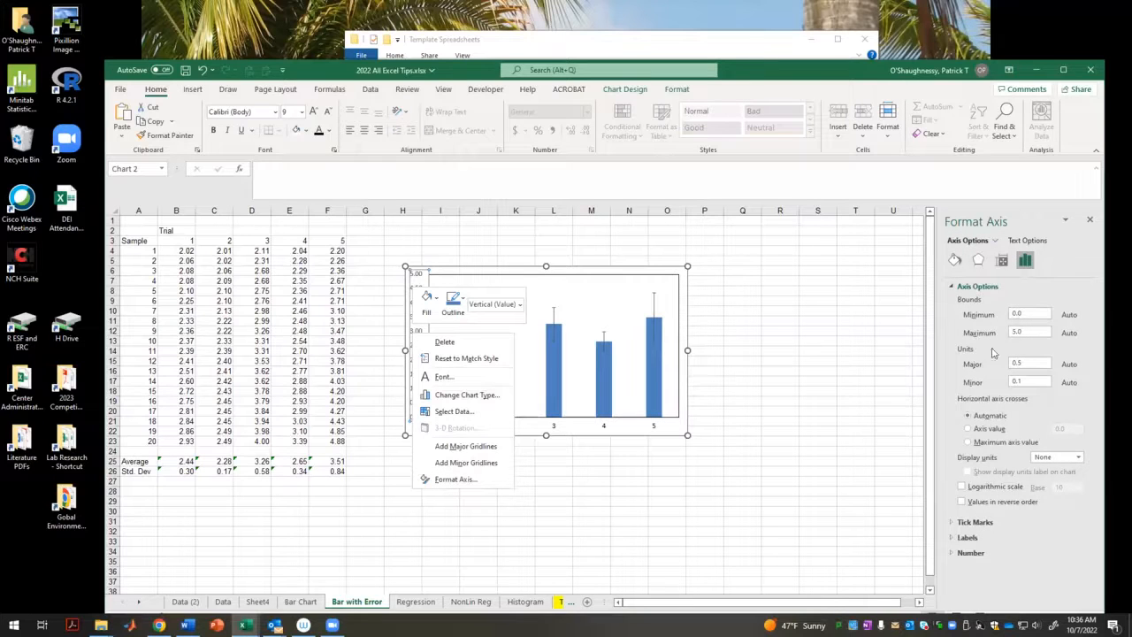
click(1027, 264)
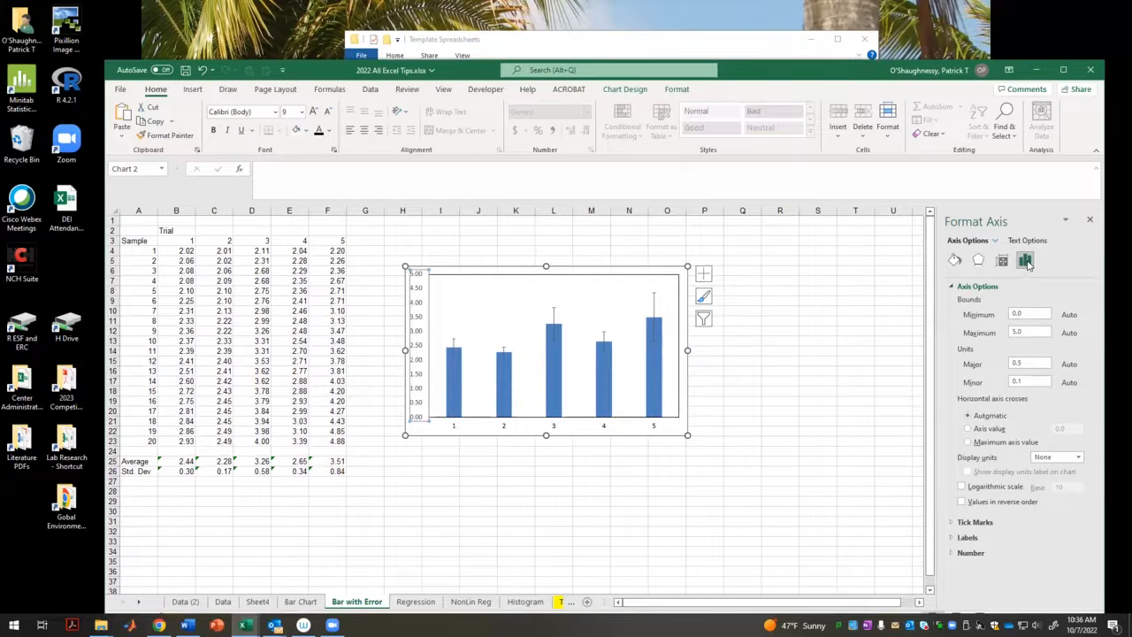
click(955, 261)
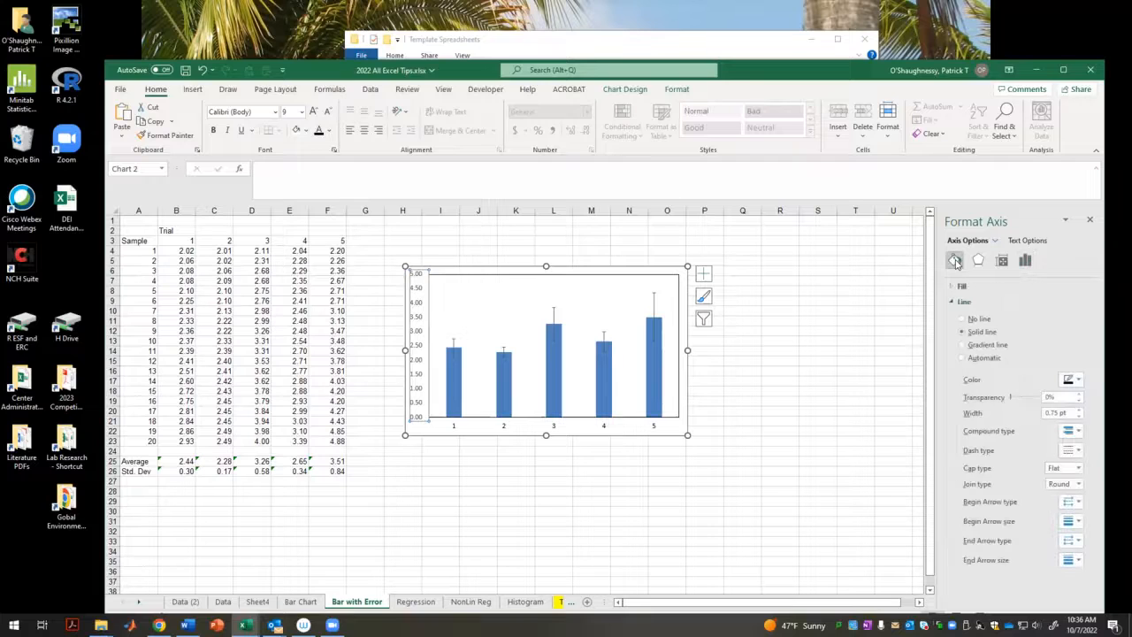
click(1025, 260)
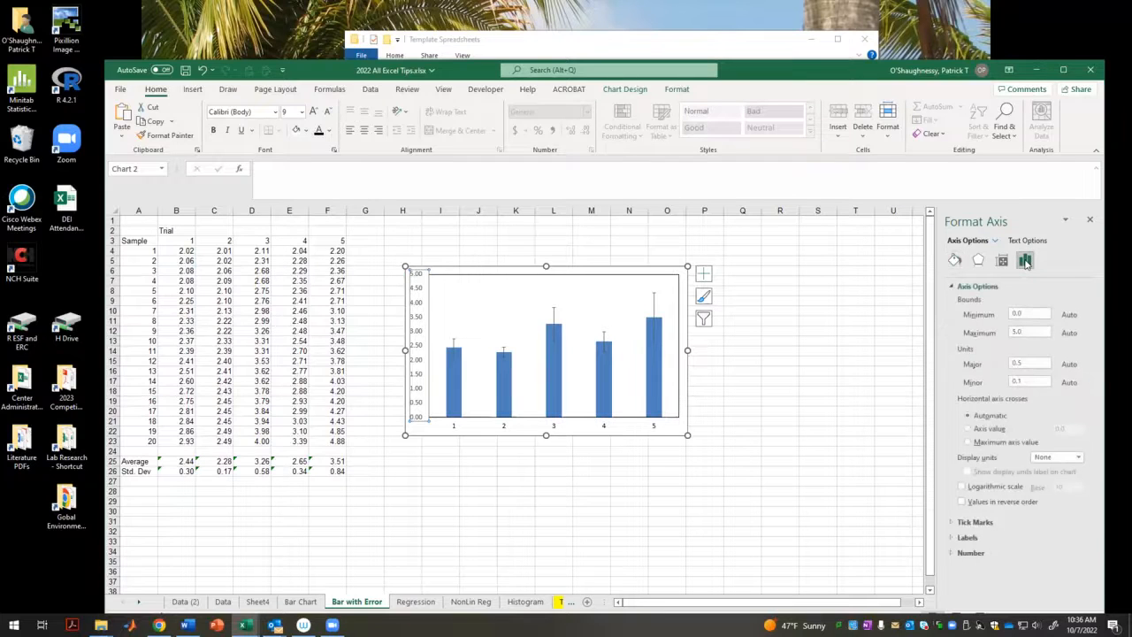
click(990, 523)
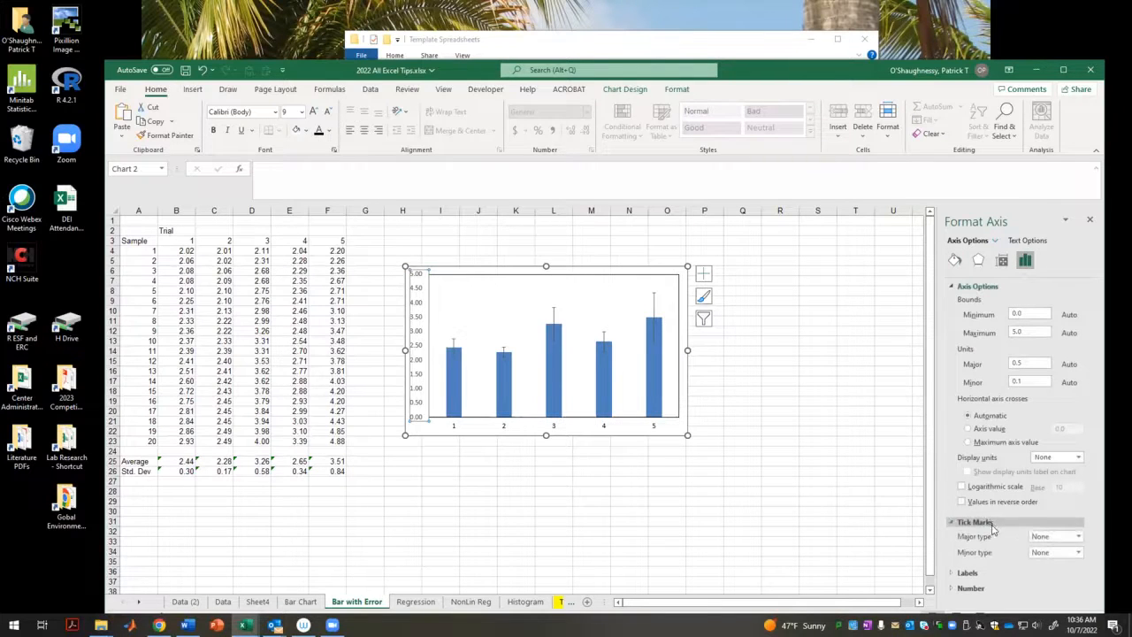
click(1080, 538)
click(1057, 571)
click(523, 493)
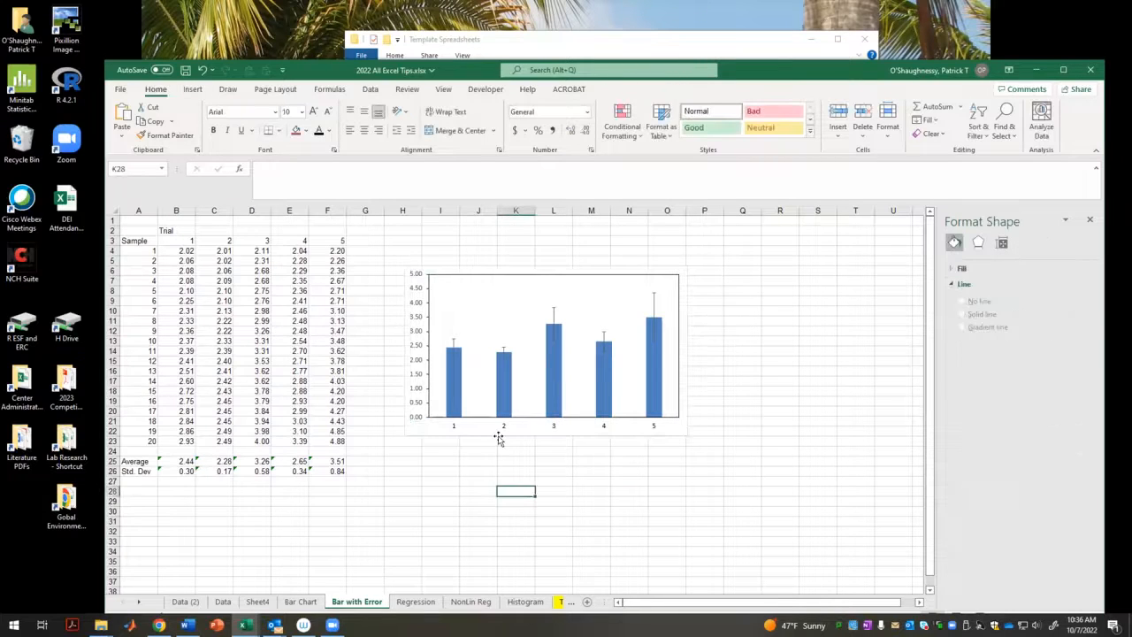
- Add axis titles to the column chart
click(687, 275)
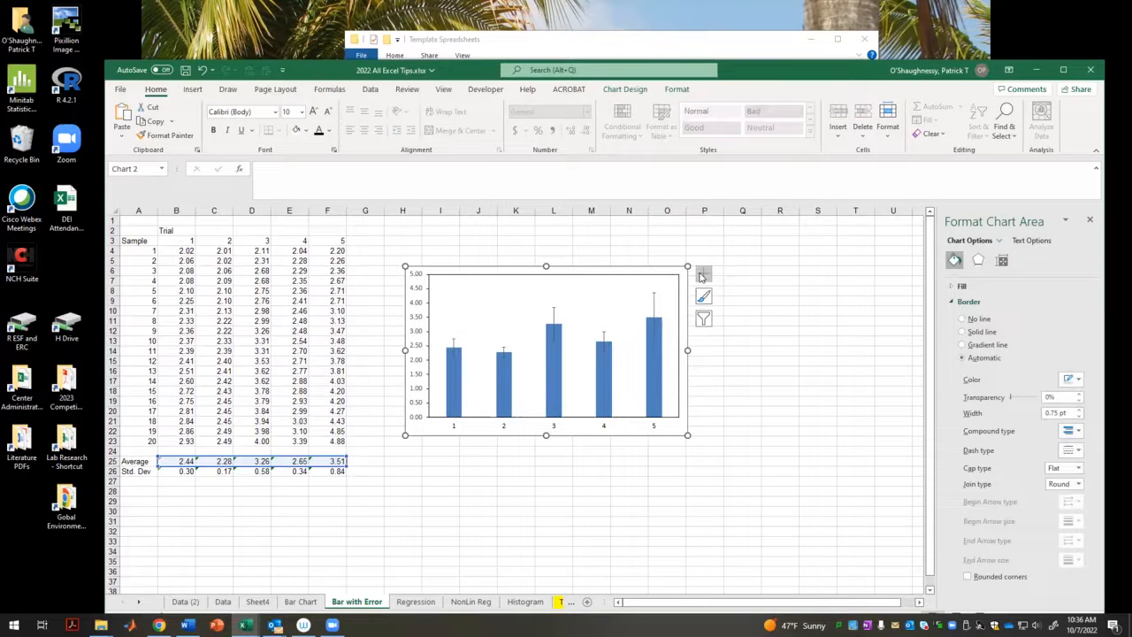
click(701, 276)
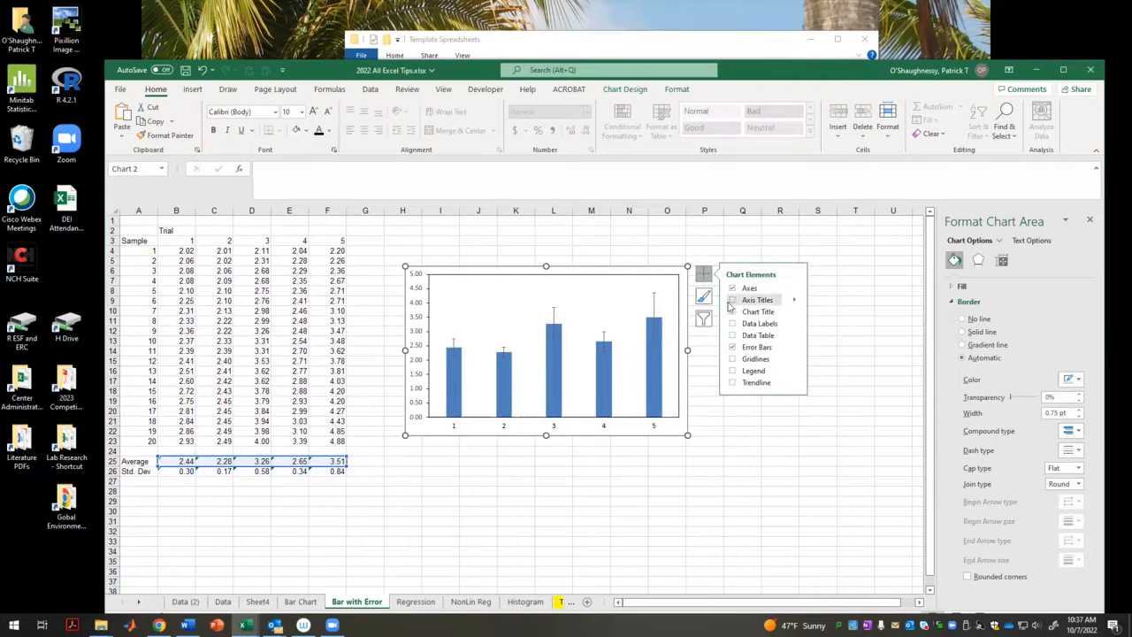
click(731, 300)
click(640, 510)
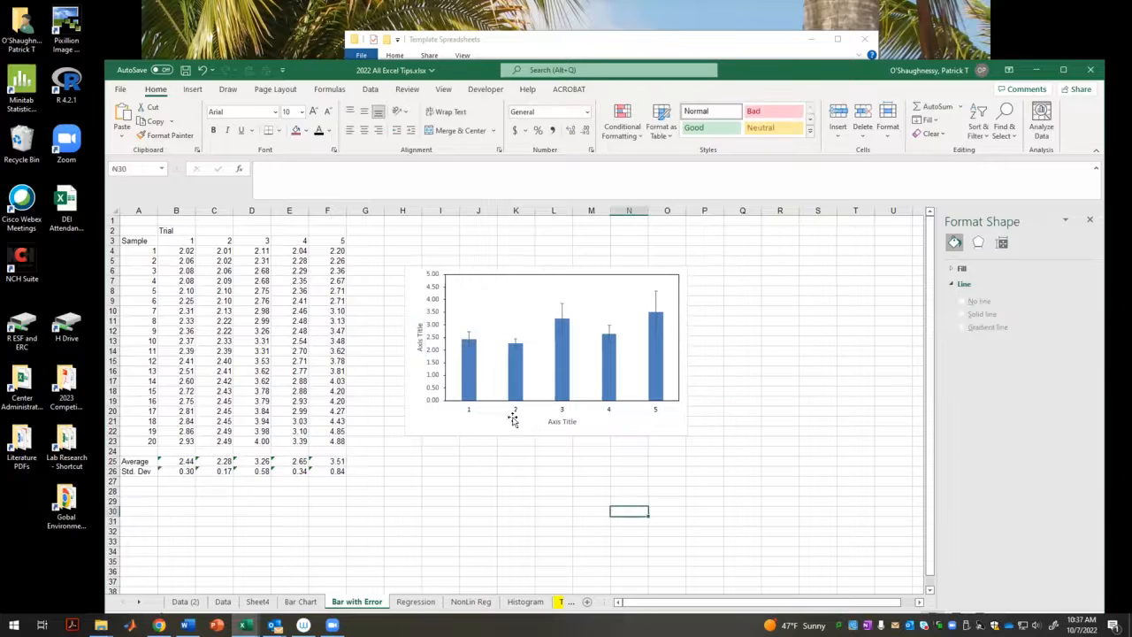
- Change the horizontal axis title text to "Trial Number"
click(549, 425)
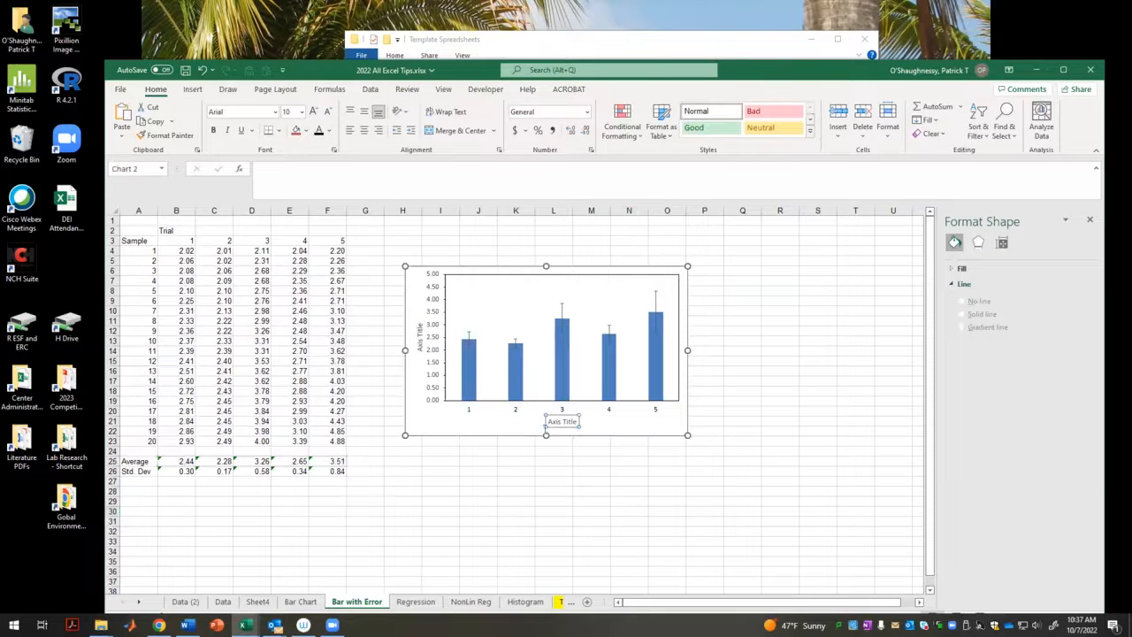
click(292, 174)
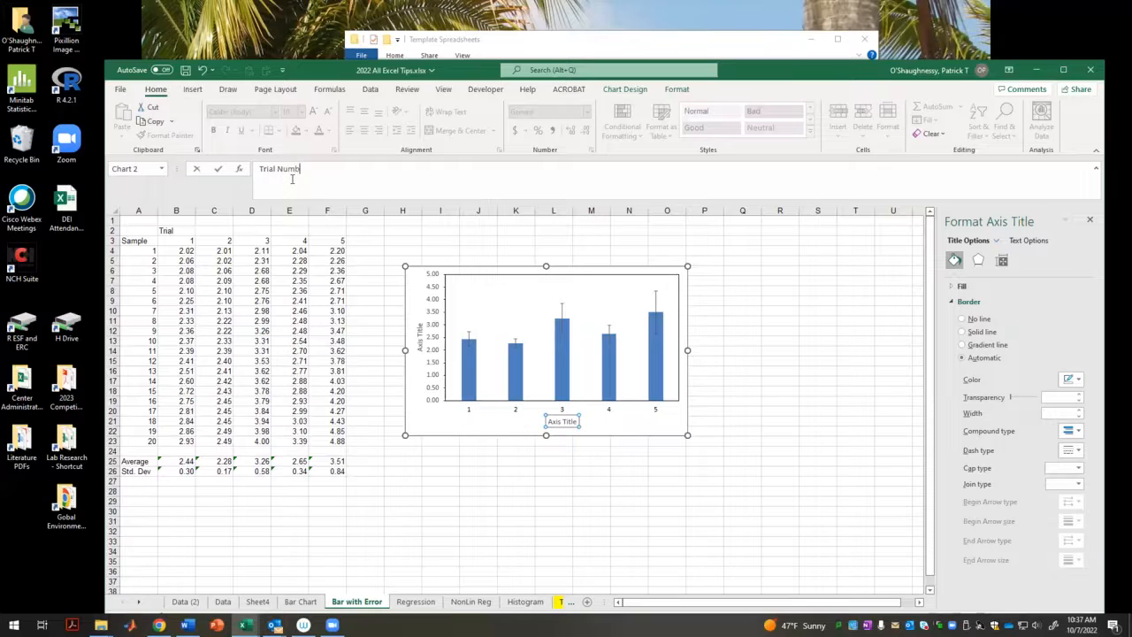
key(Return)
click(478, 481)
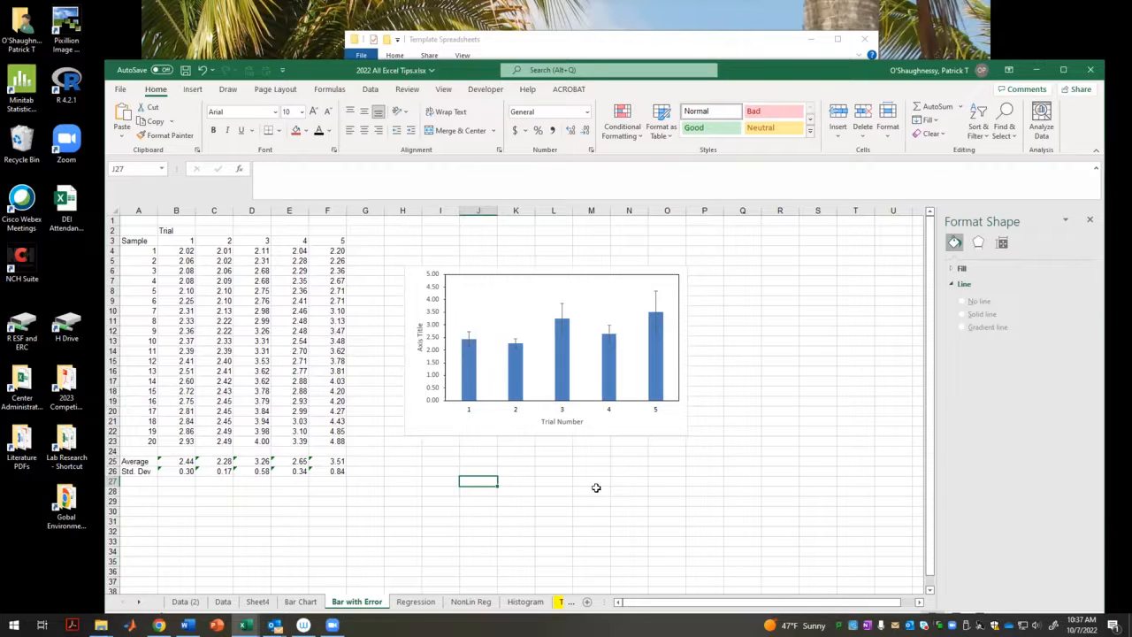
- Review the available fill and line, effects, size and properties formatting options
click(417, 461)
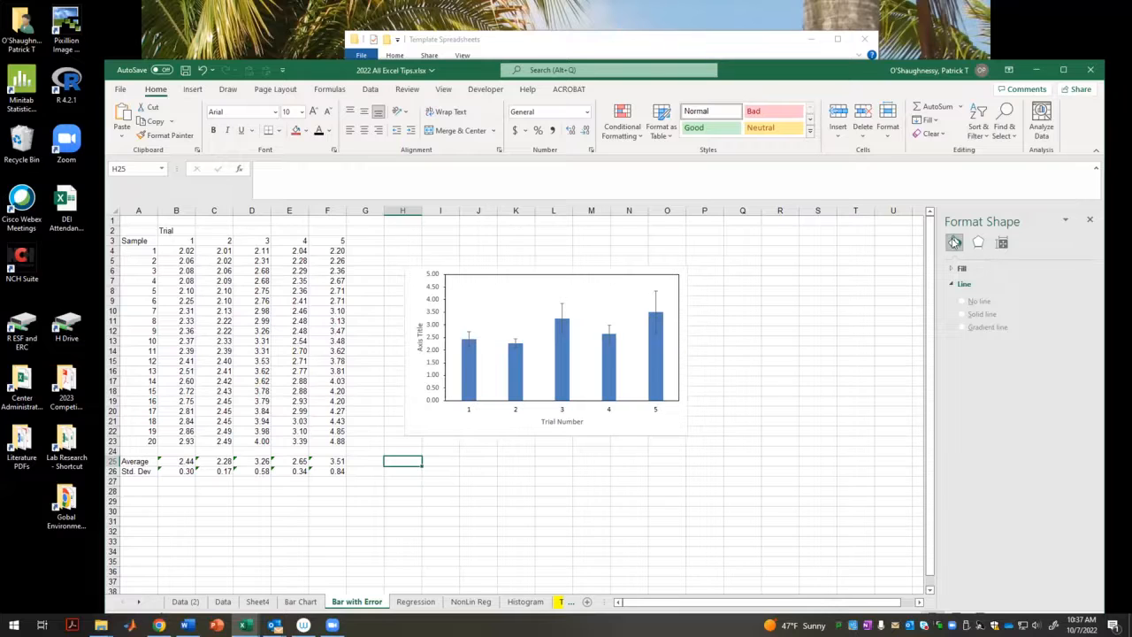
click(1001, 242)
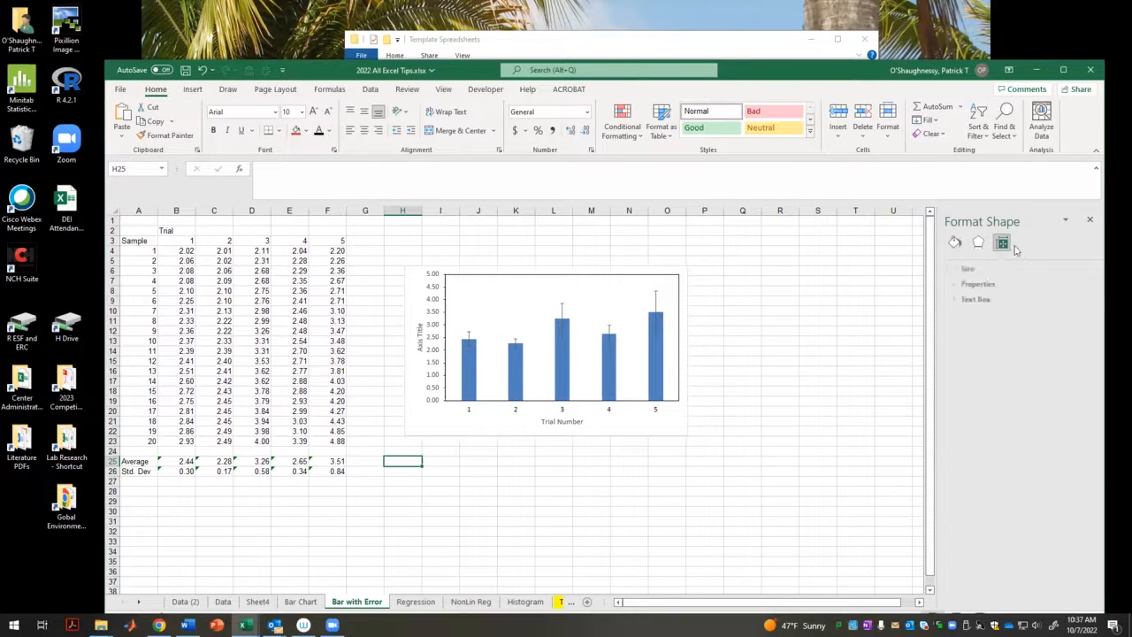
click(981, 284)
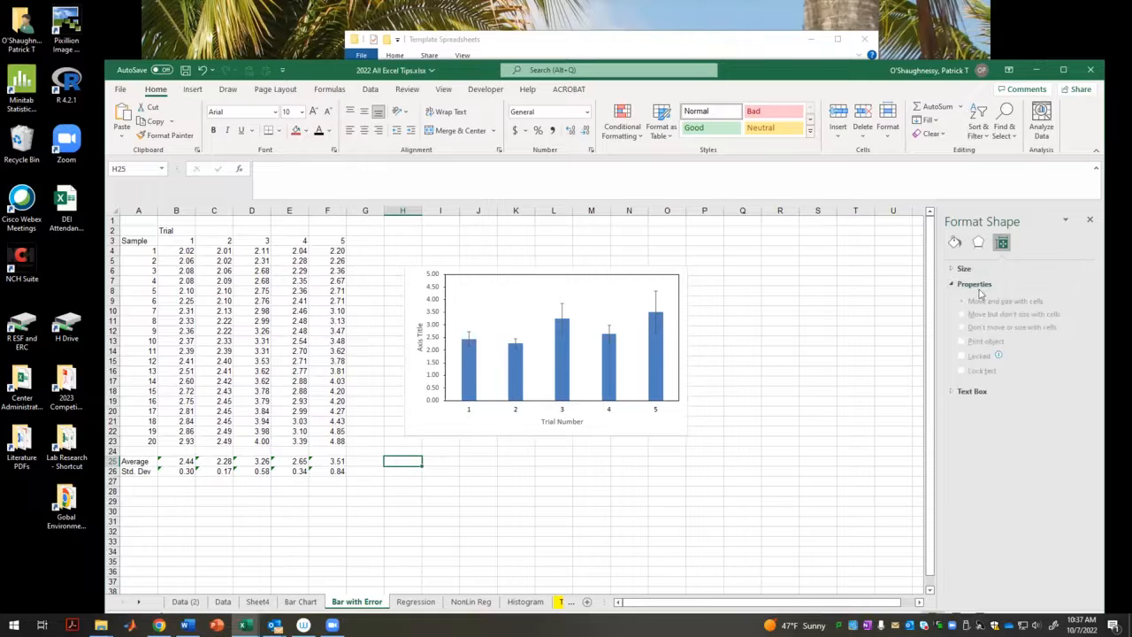
click(963, 268)
click(953, 244)
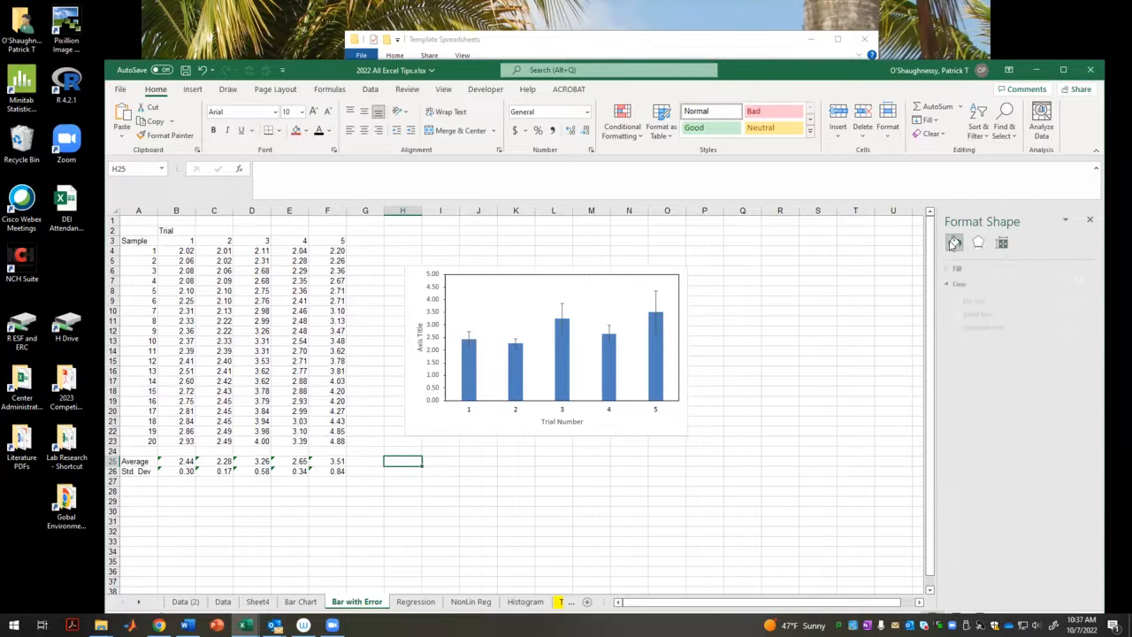
click(980, 245)
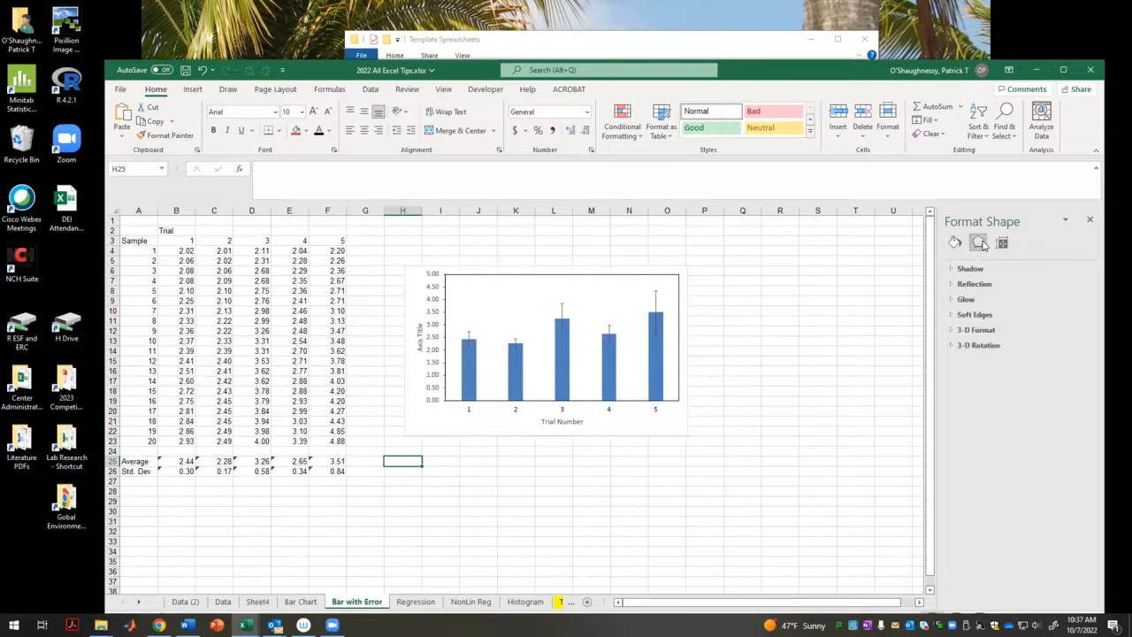
click(1002, 243)
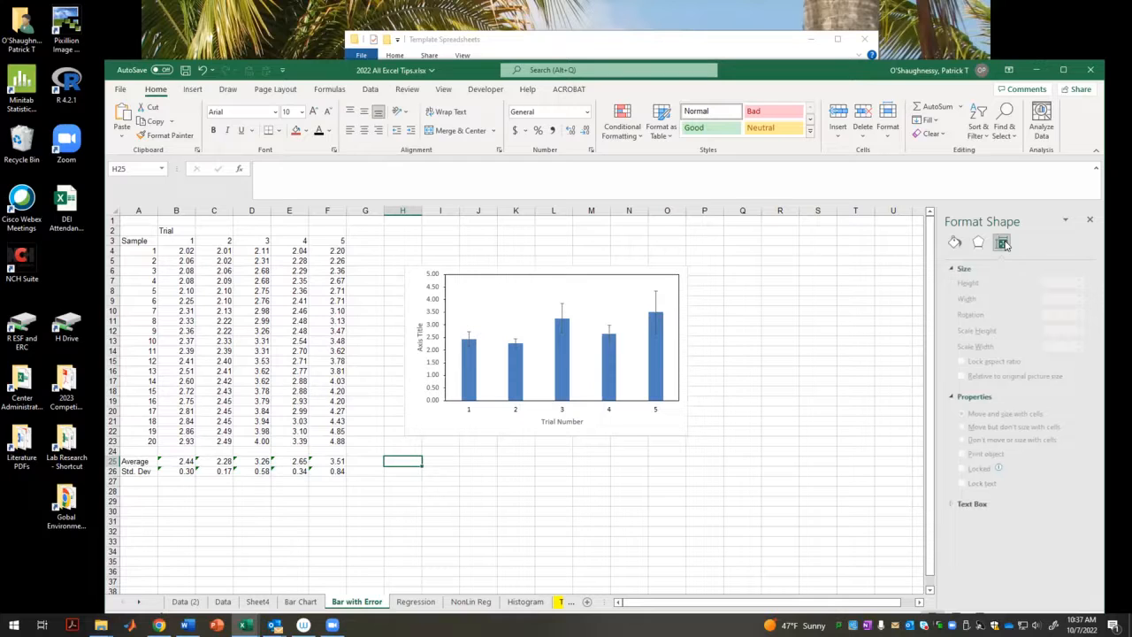
click(844, 382)
click(717, 499)
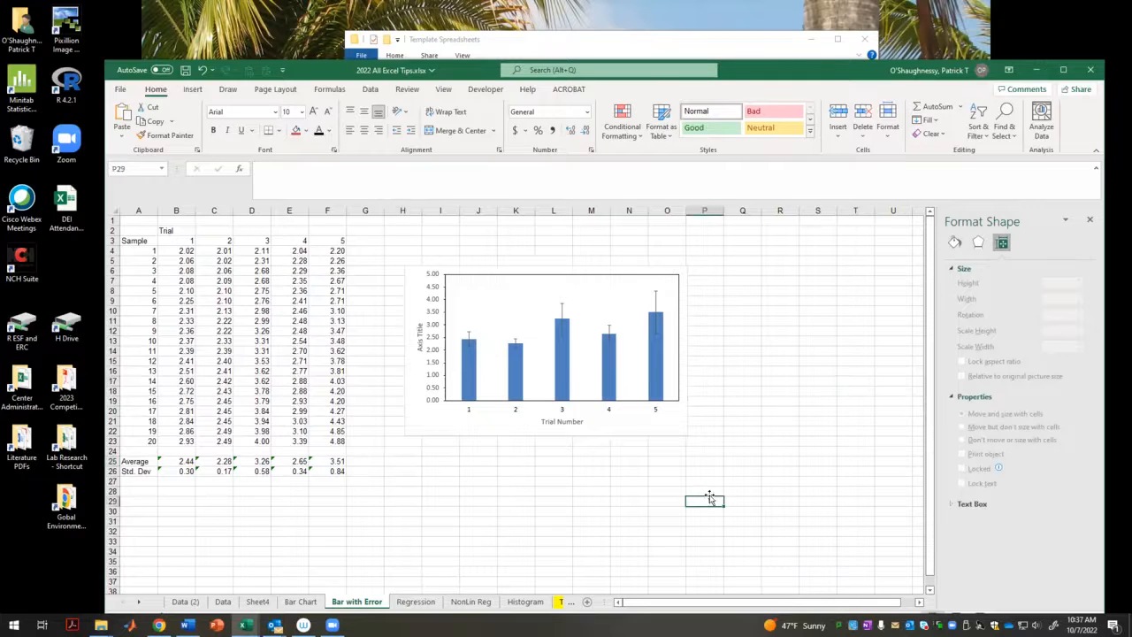
- Change the chart type of the trial averages chart from Clustered Column to Line
right_click(596, 299)
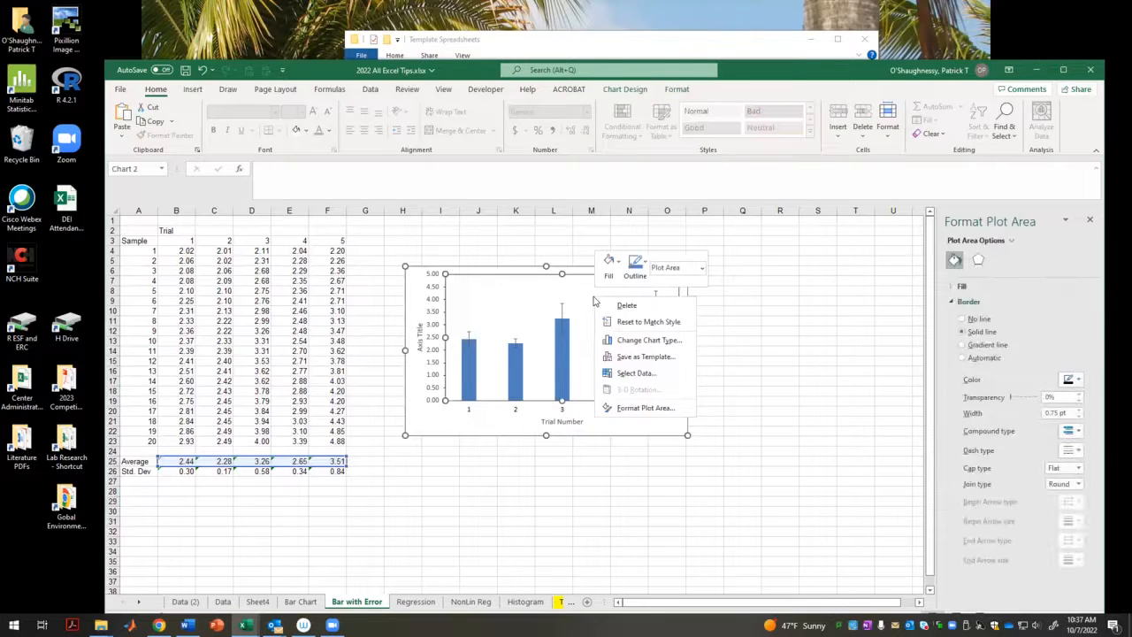
click(634, 341)
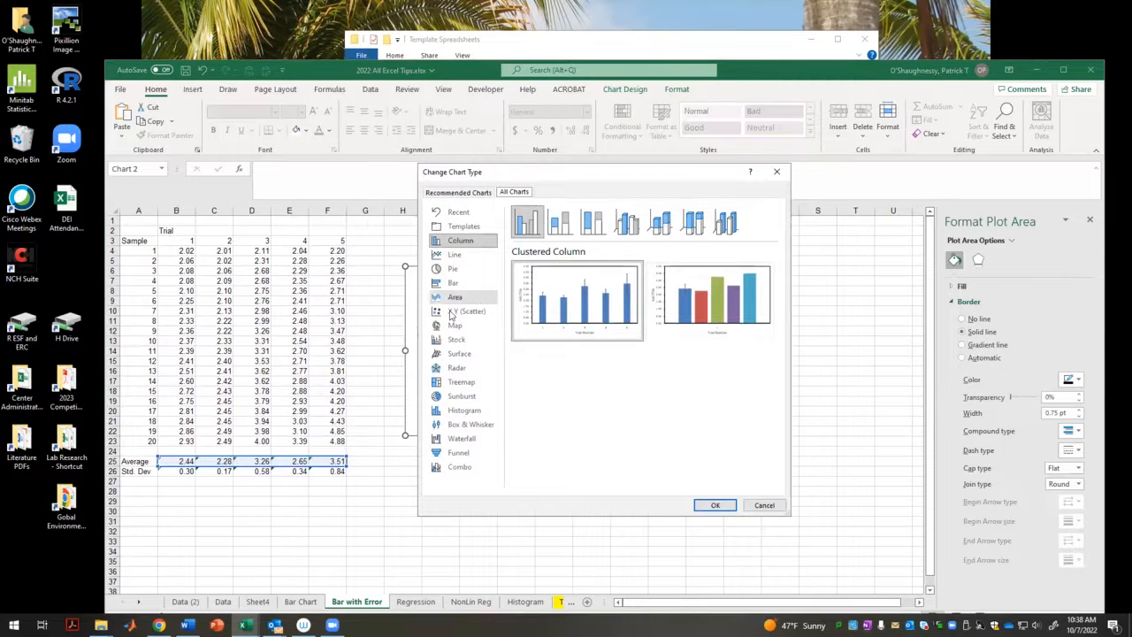
click(453, 254)
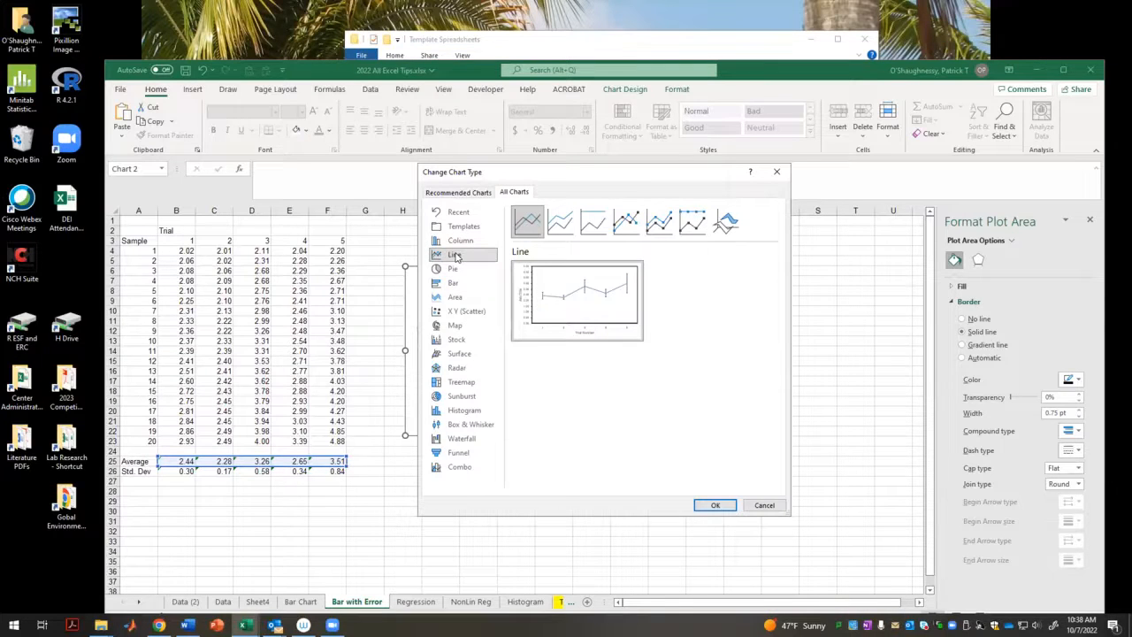
click(714, 505)
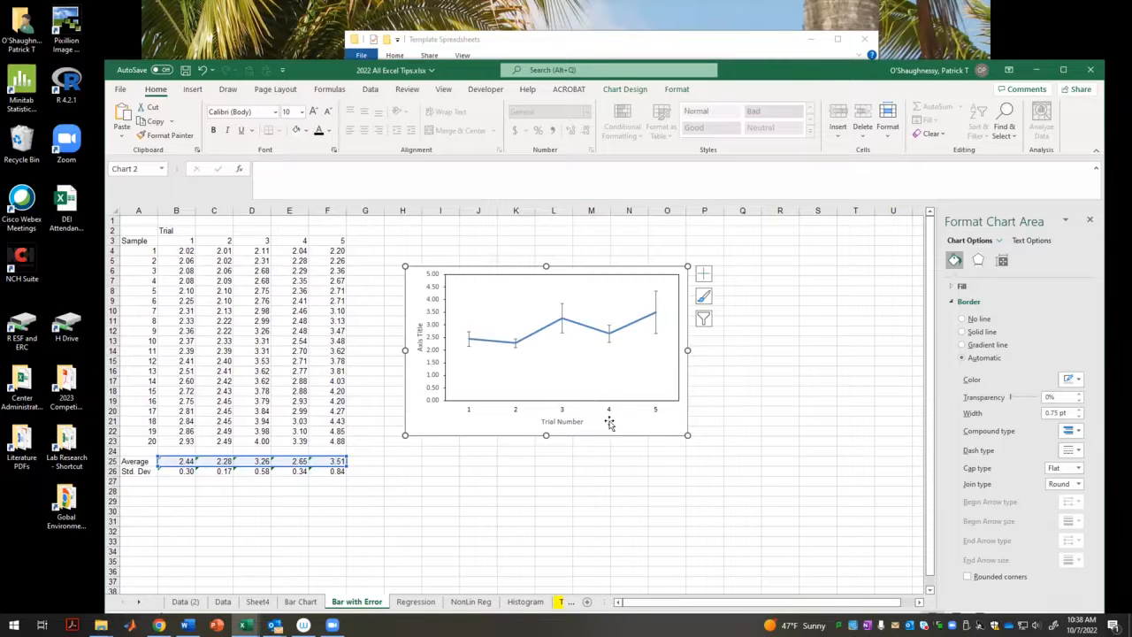
- Change the last trial number header in cell F3 to 10
click(343, 240)
text(10)
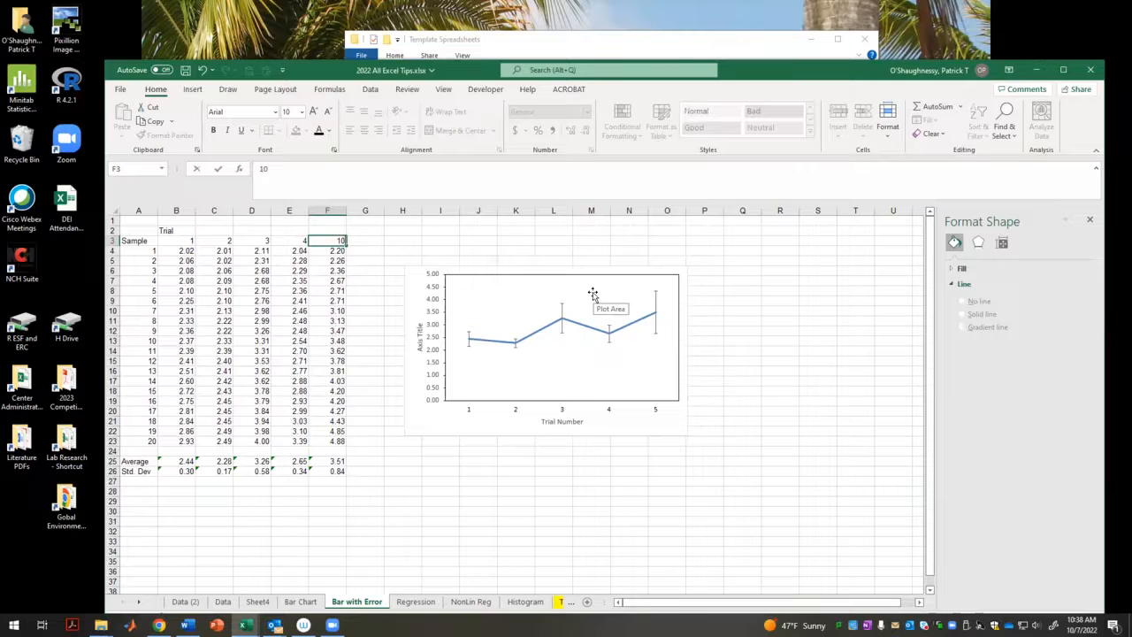
key(Return)
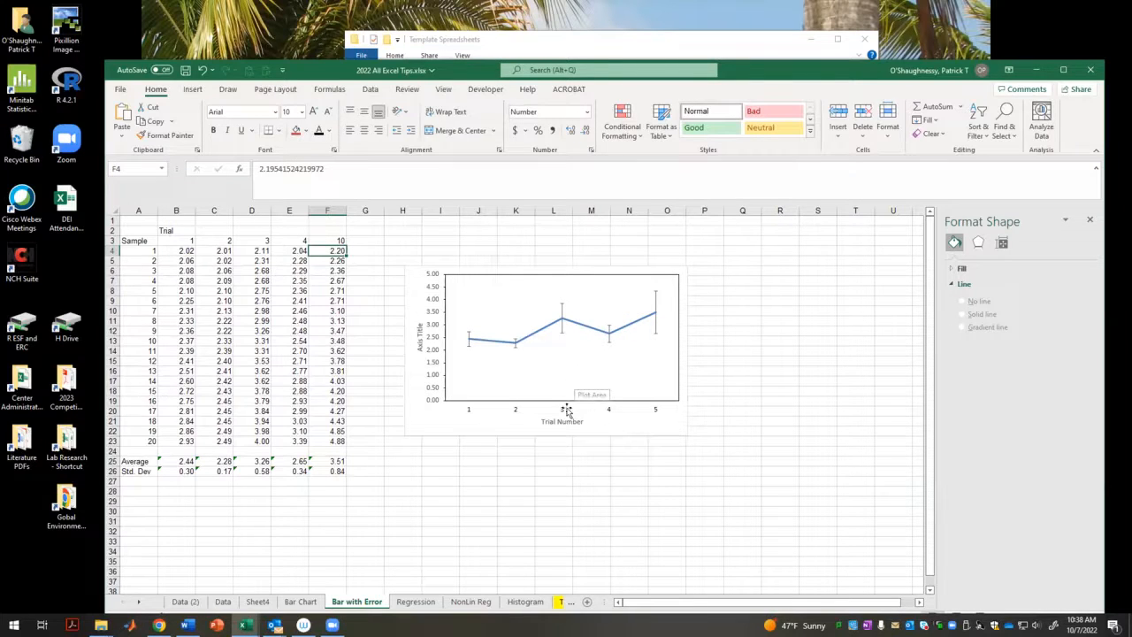
- Set the chart's horizontal axis labels to the trial numbers in cells B3:F3
right_click(576, 342)
click(628, 419)
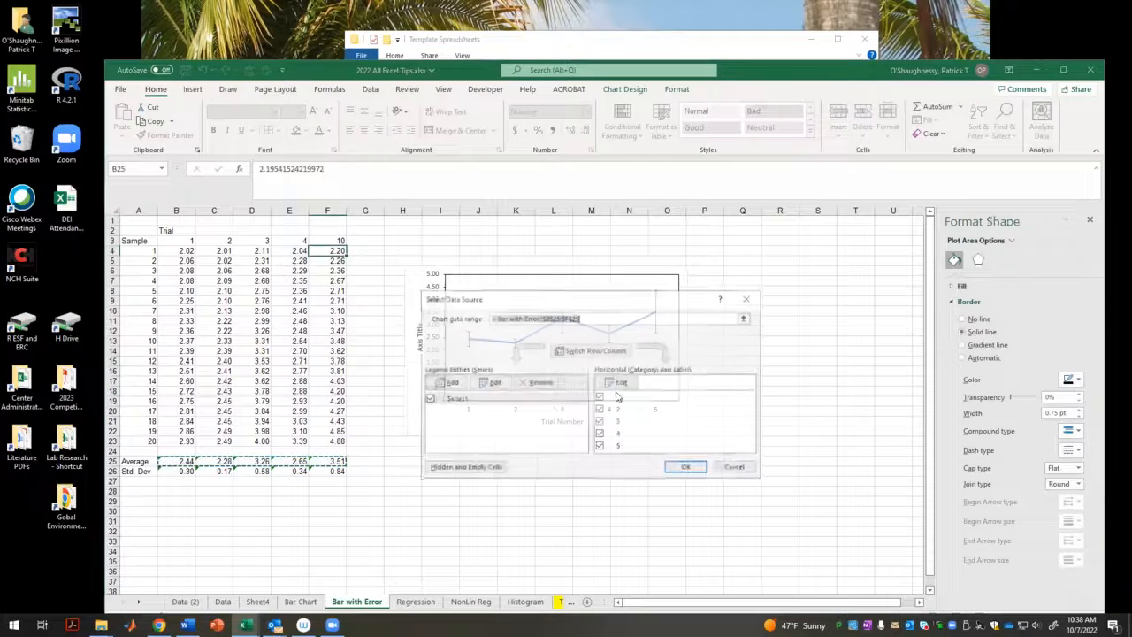
click(616, 382)
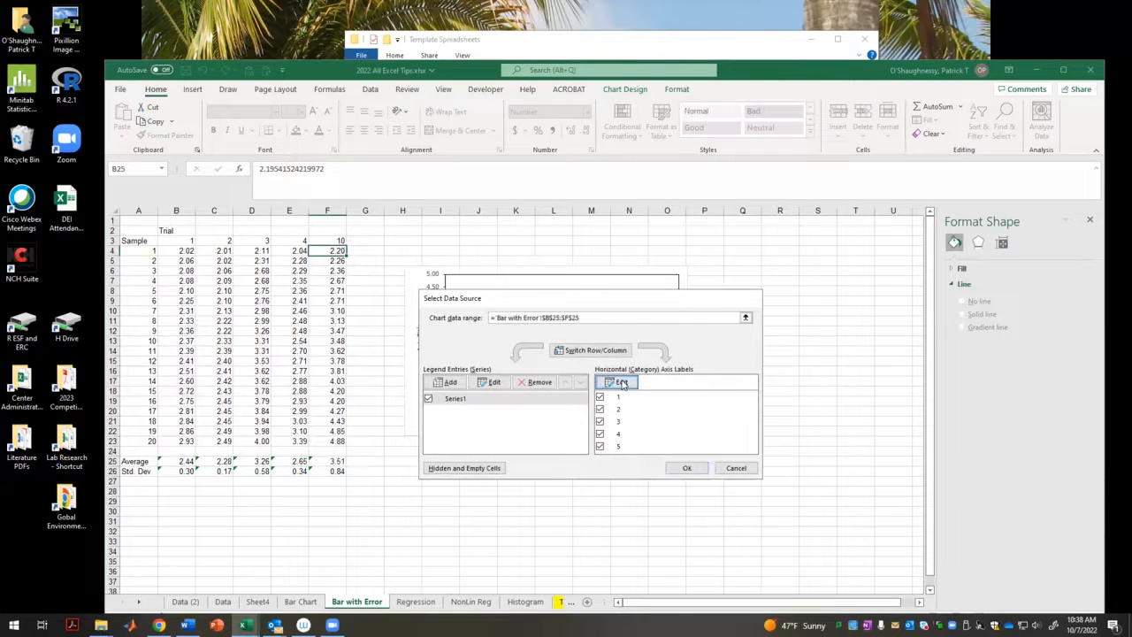
click(614, 390)
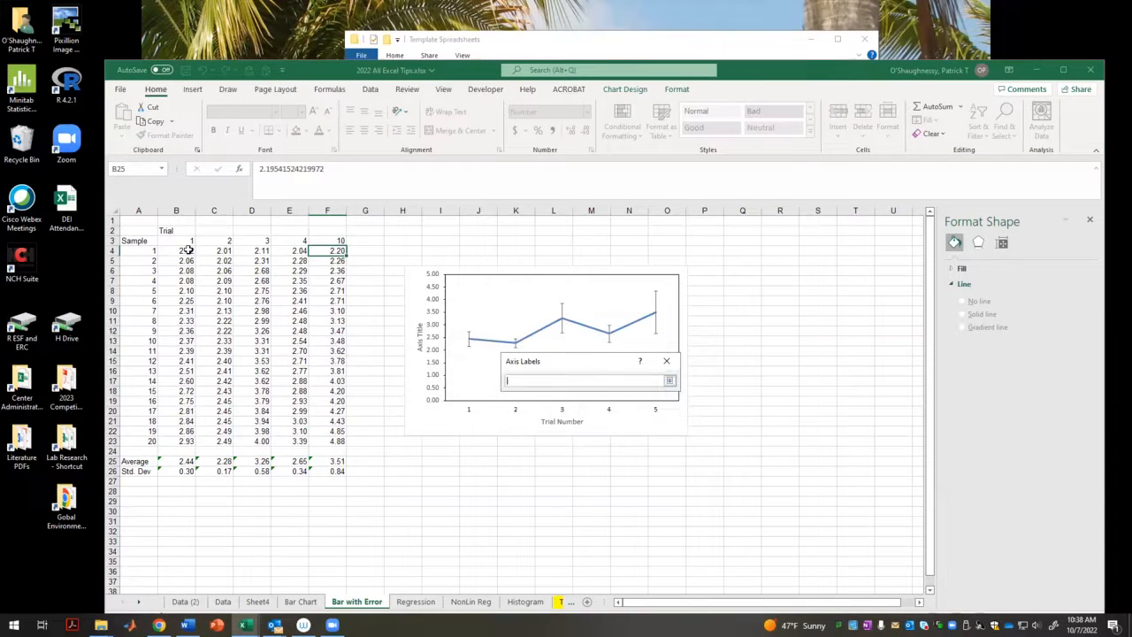
drag(184, 241, 323, 240)
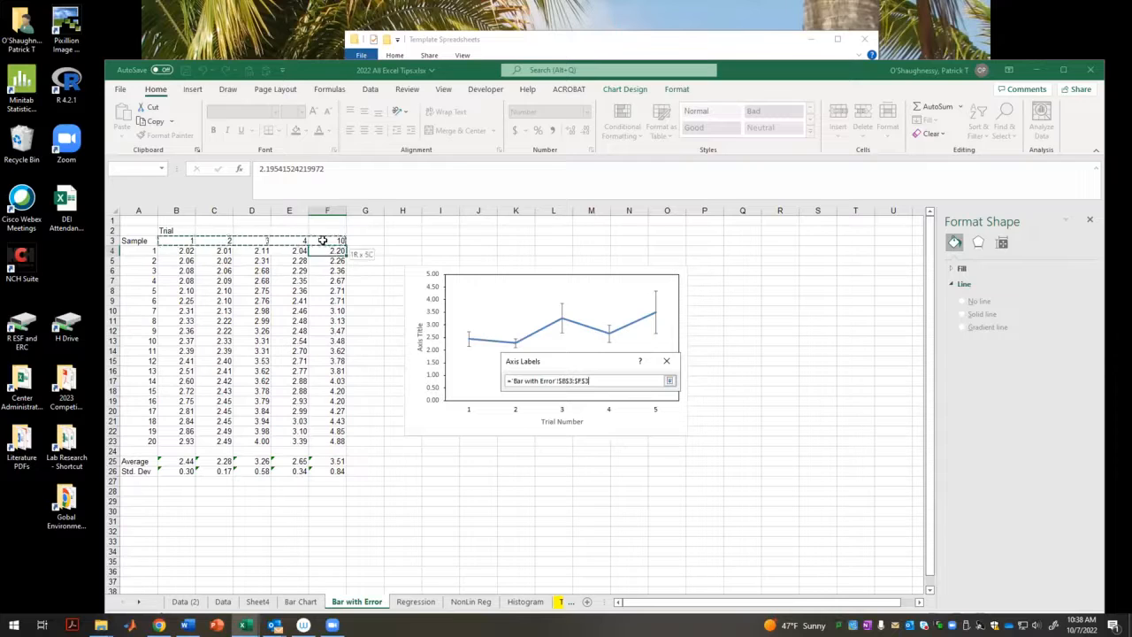
click(669, 381)
click(624, 407)
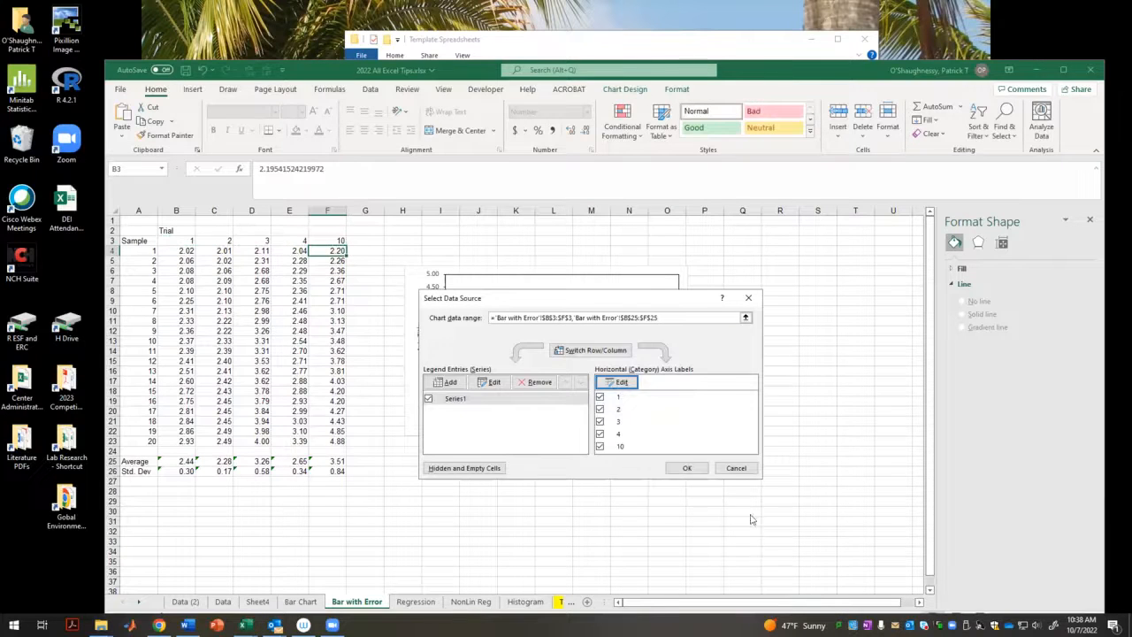
click(683, 466)
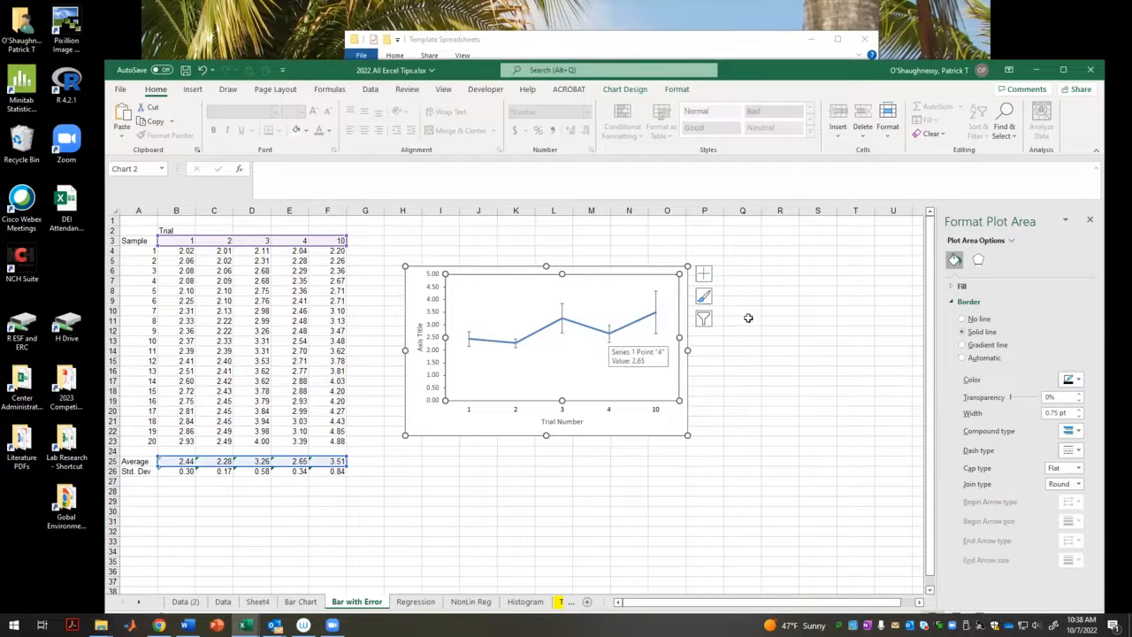
click(820, 311)
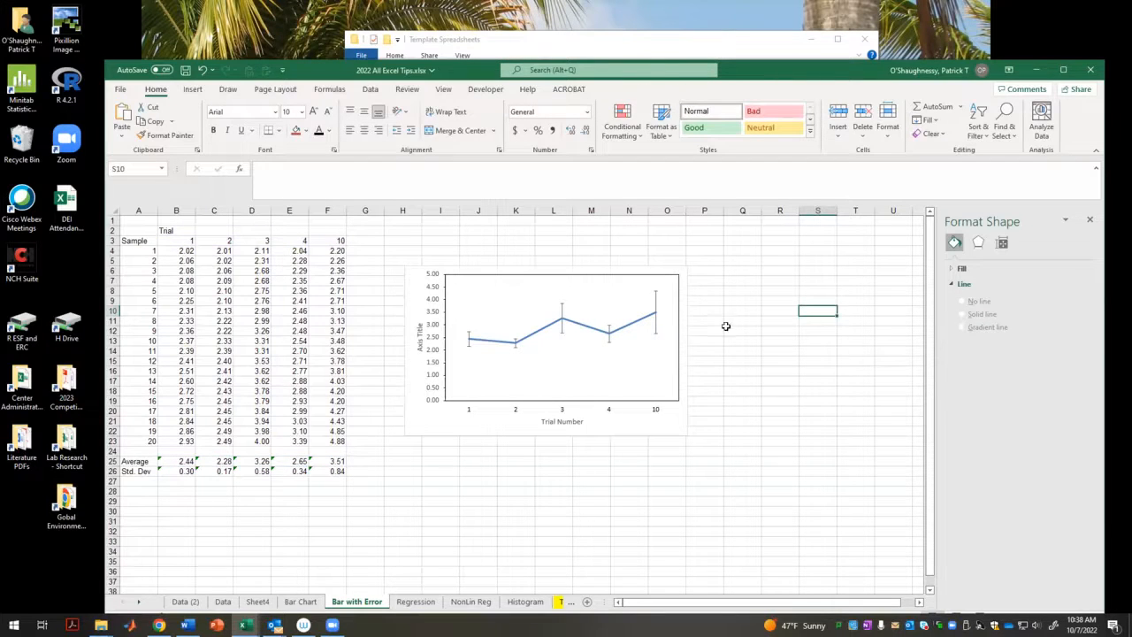
click(656, 409)
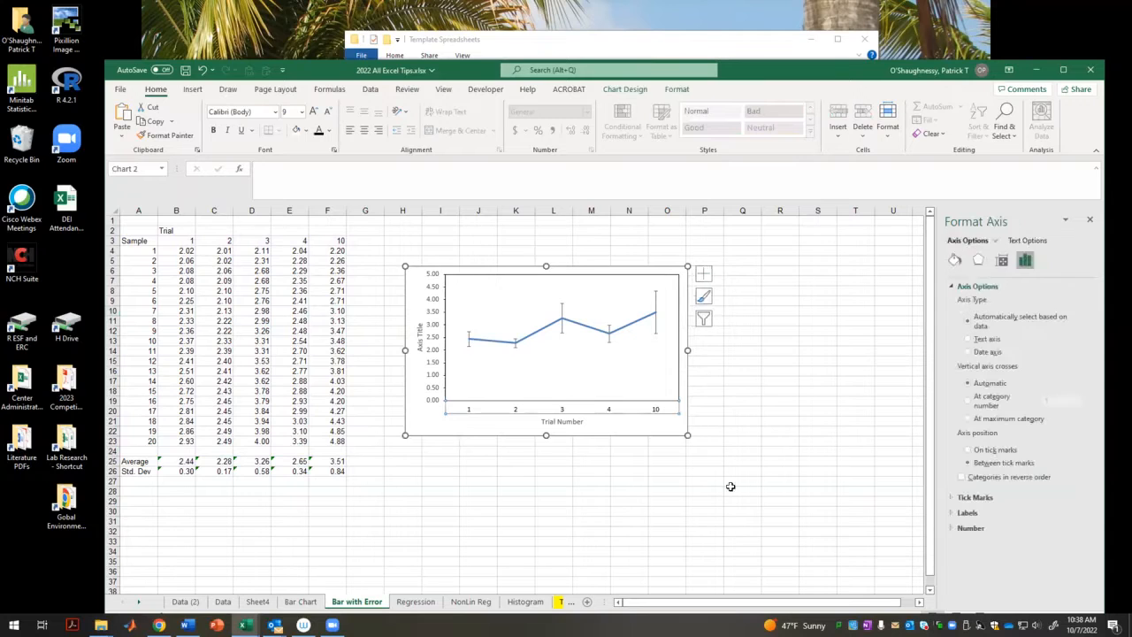
click(677, 490)
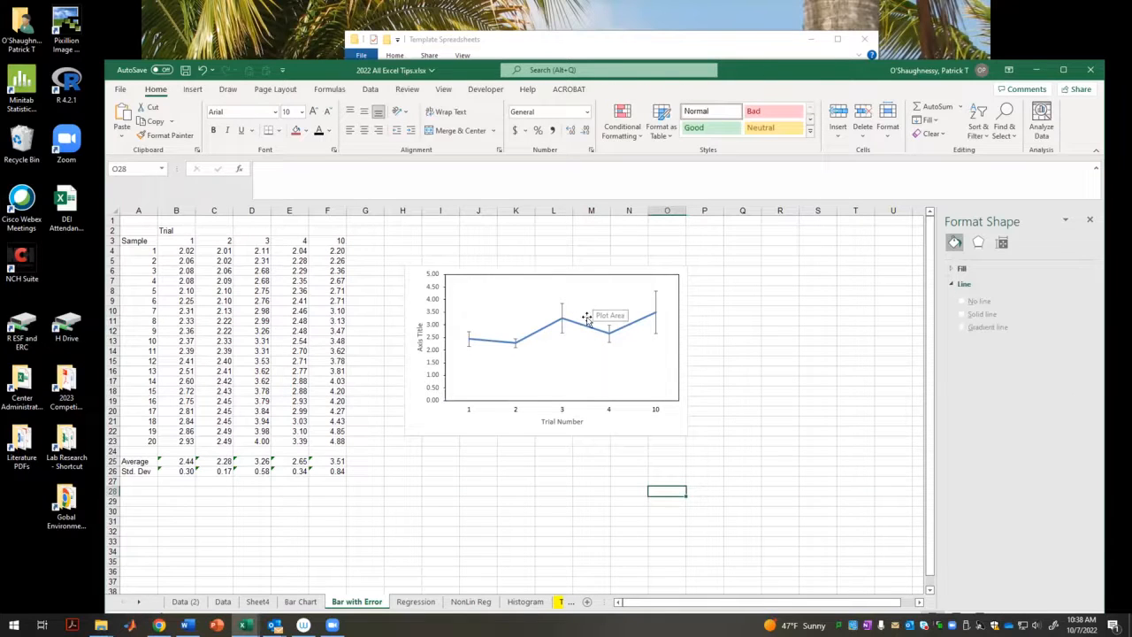
- Apply the saved NoBoxChart template to the trial averages line chart
right_click(586, 320)
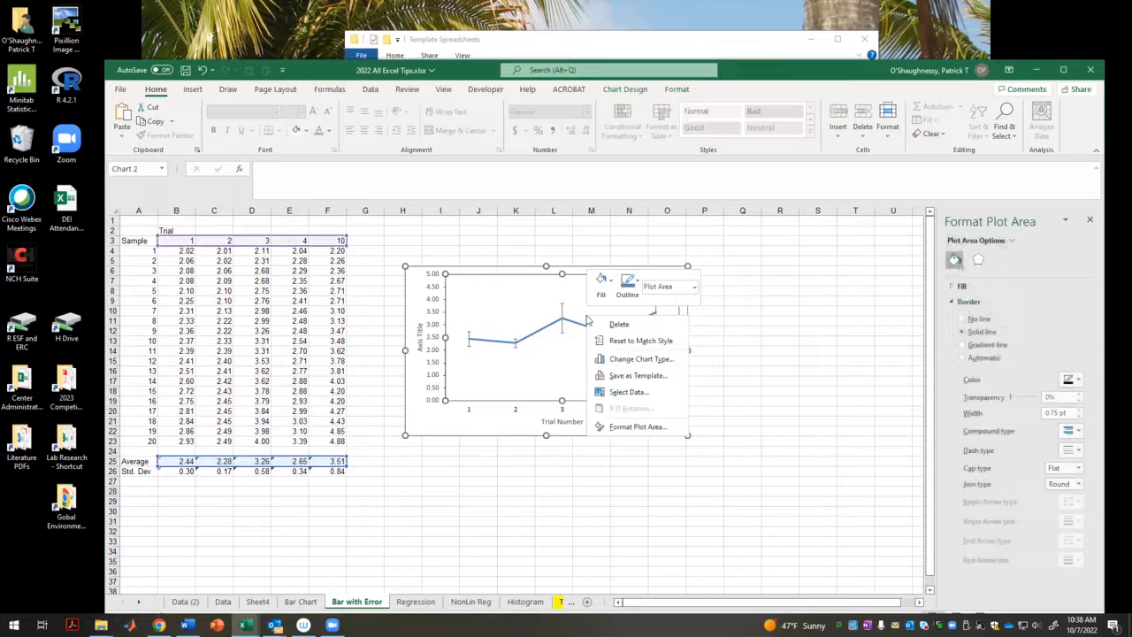
click(619, 359)
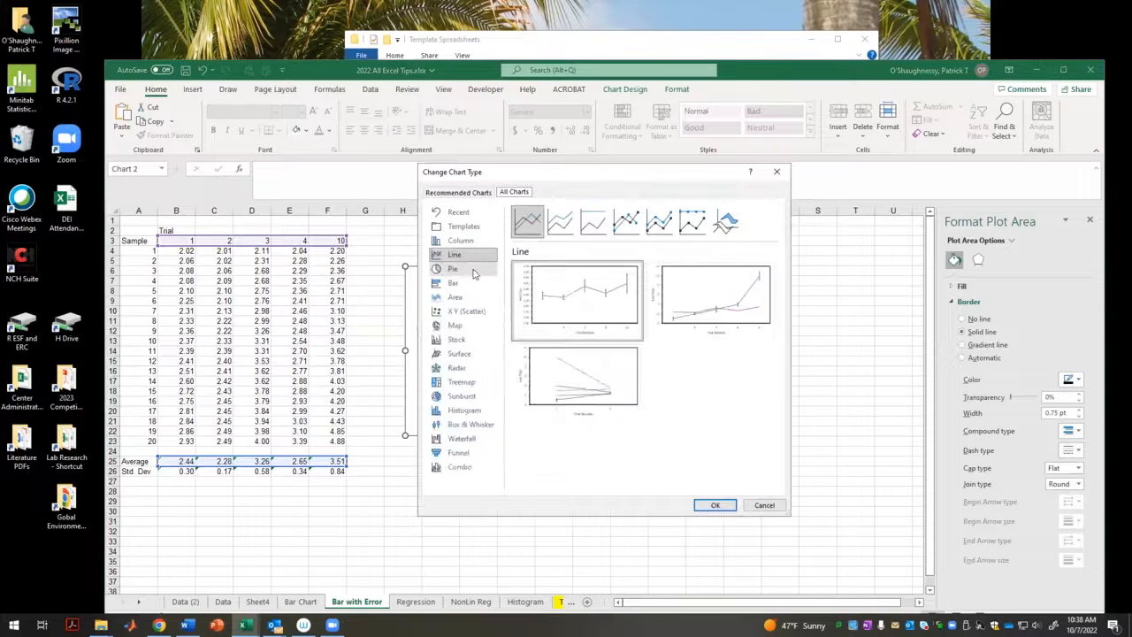
click(469, 227)
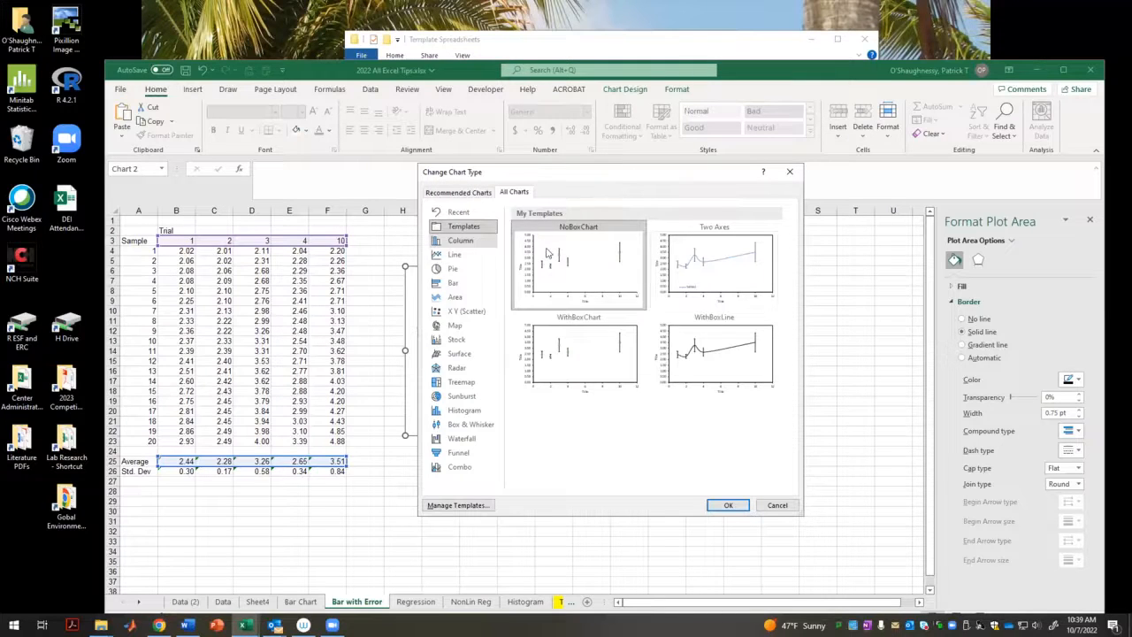
mouse_move(549, 253)
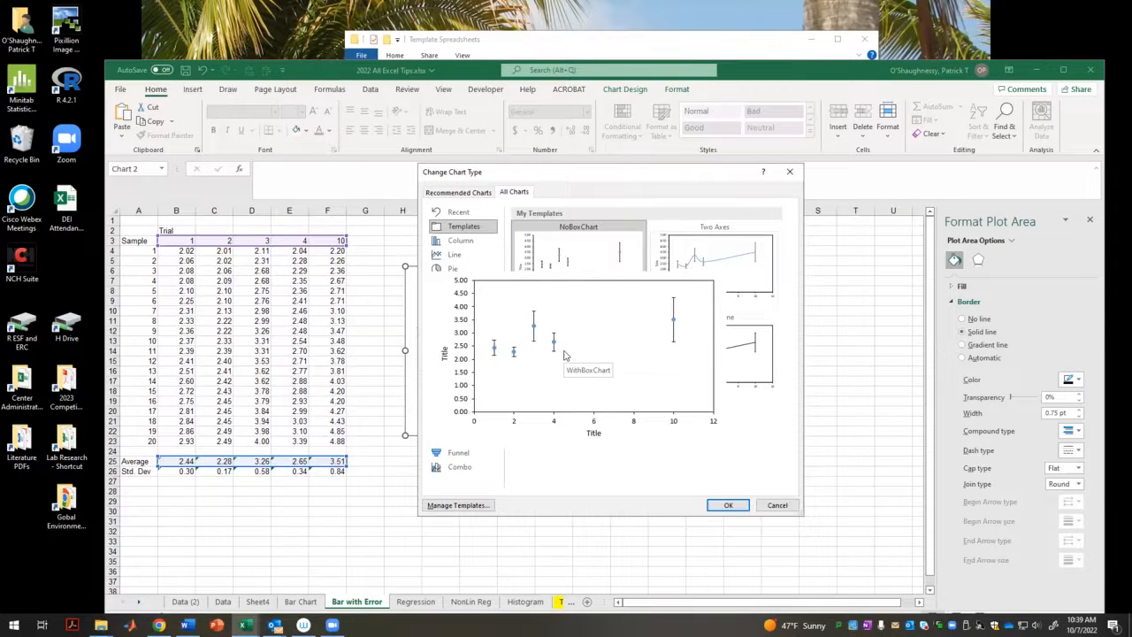
click(727, 505)
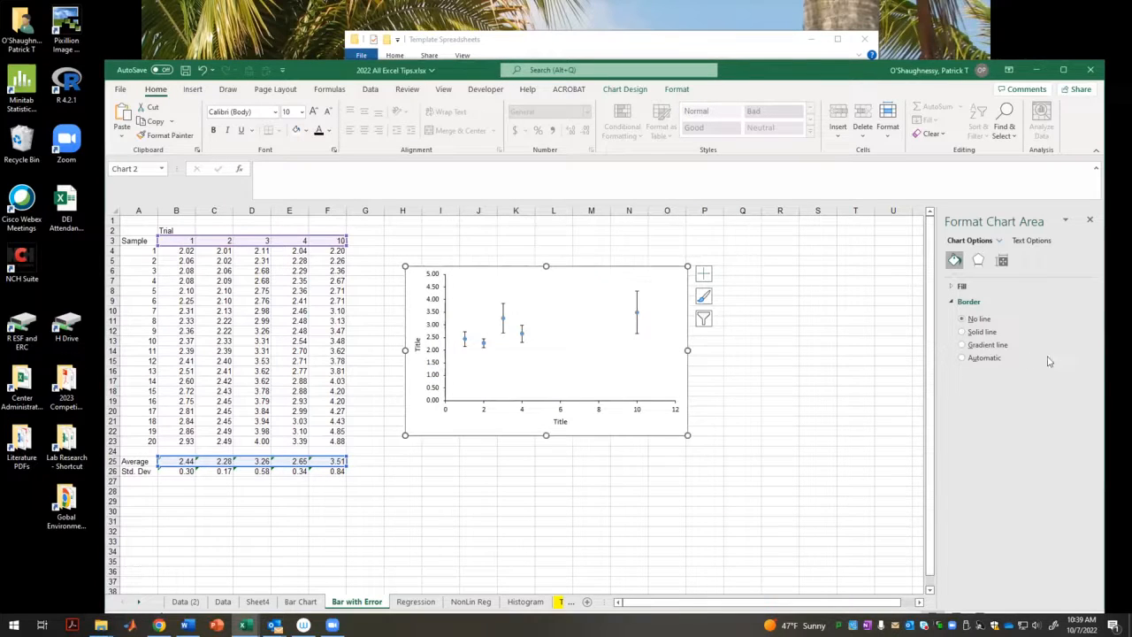
click(780, 512)
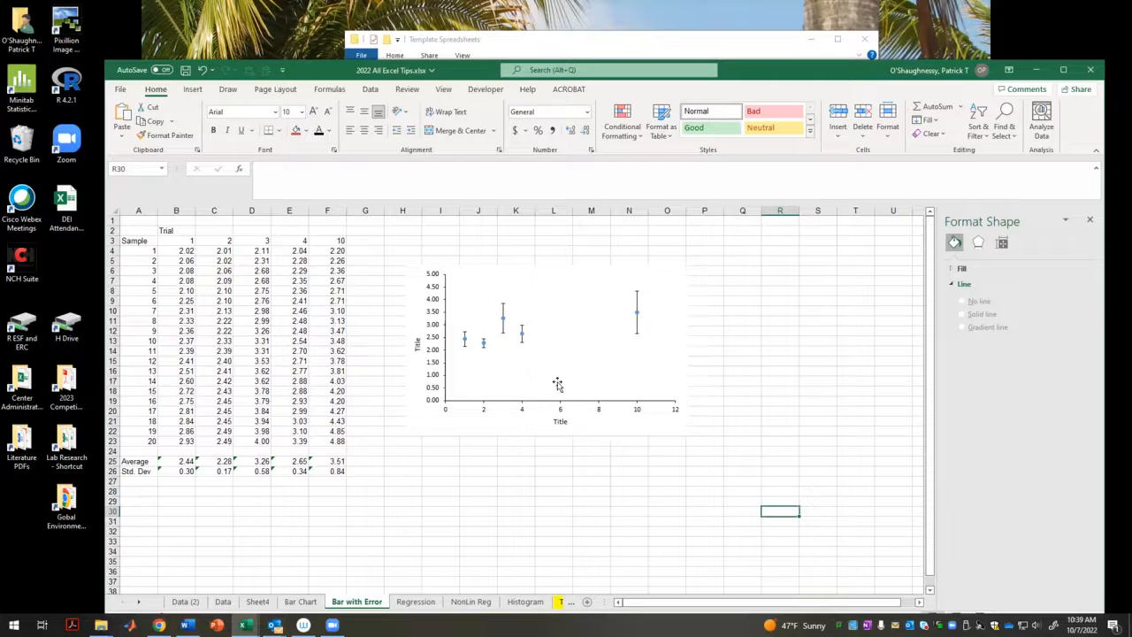
- Change the trial averages chart to the saved WithBoxChart template
right_click(567, 357)
click(610, 399)
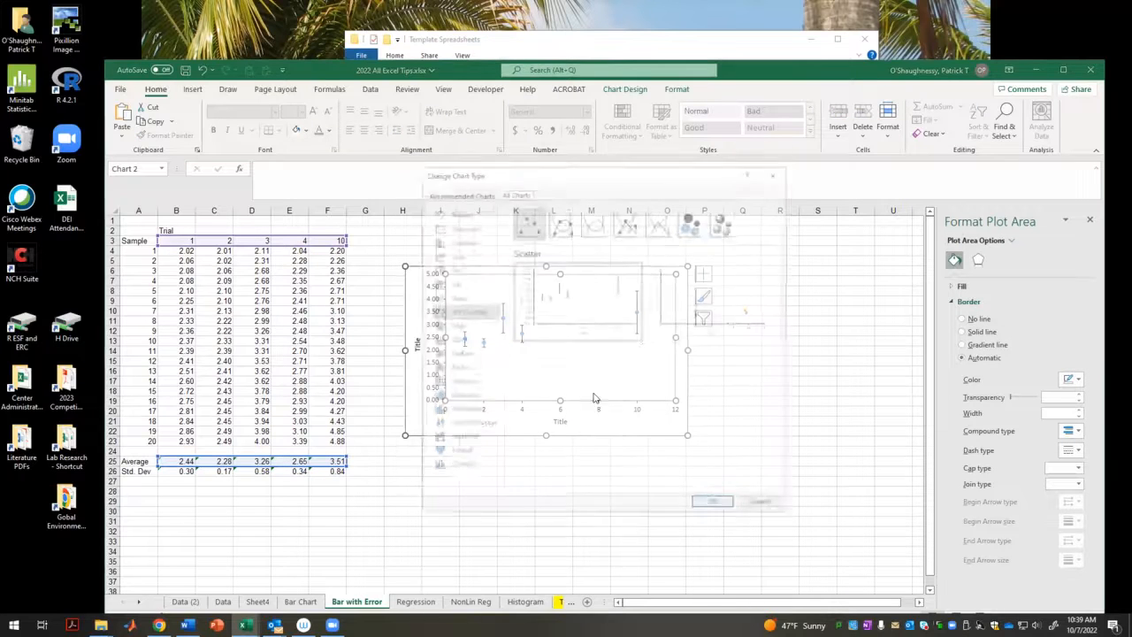
click(457, 227)
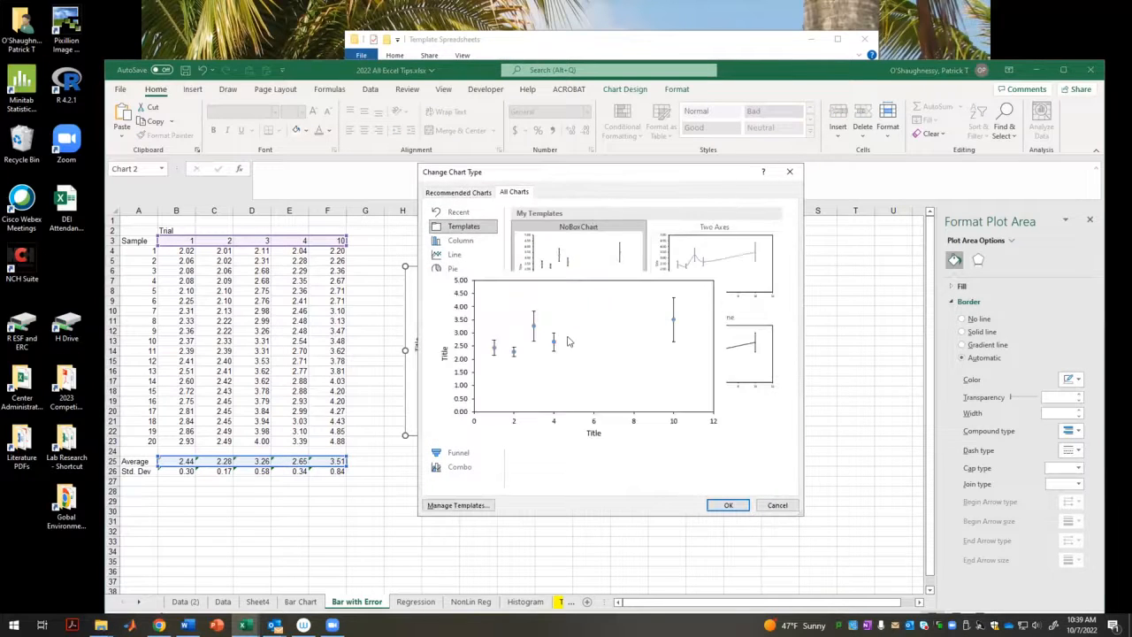
click(570, 347)
click(728, 505)
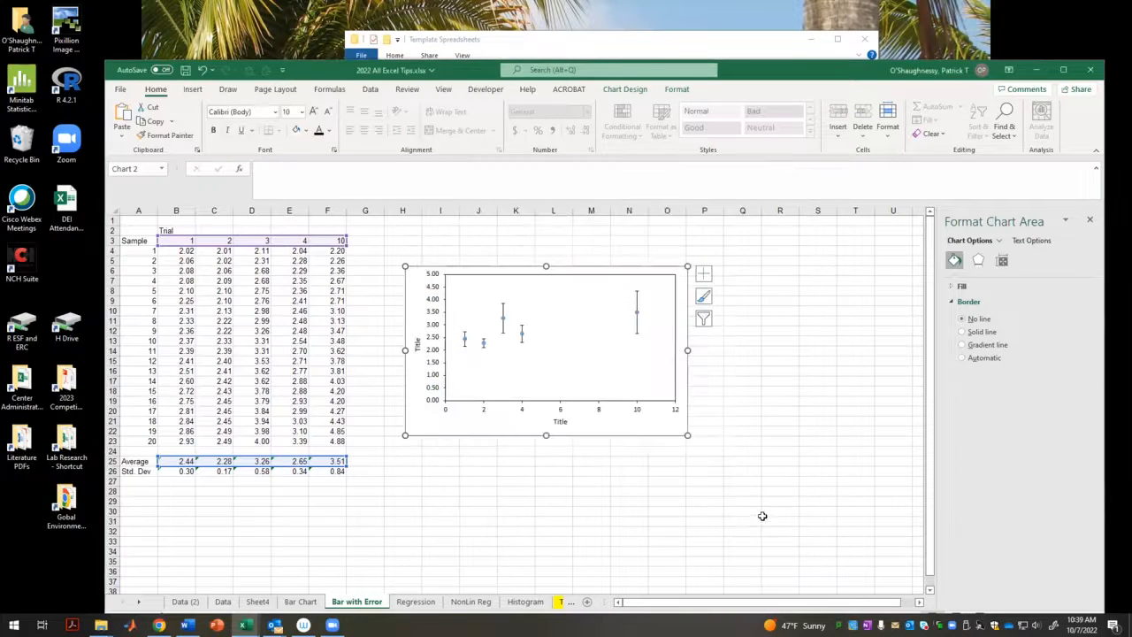
click(766, 521)
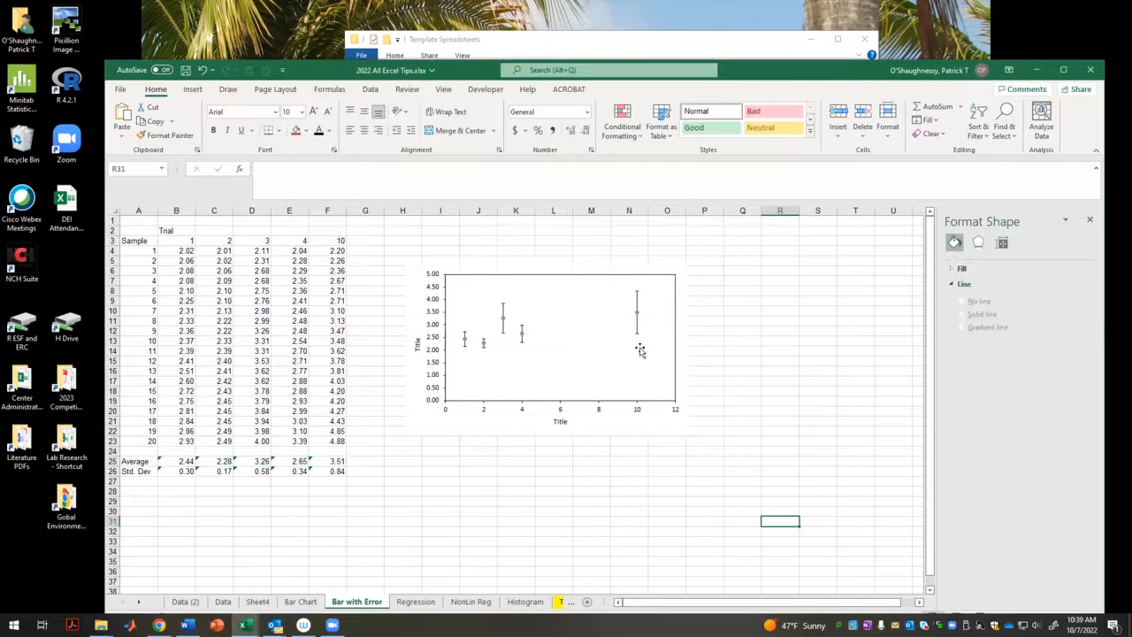
- Give the trial averages data markers a solid orange fill and a solid black border
right_click(638, 315)
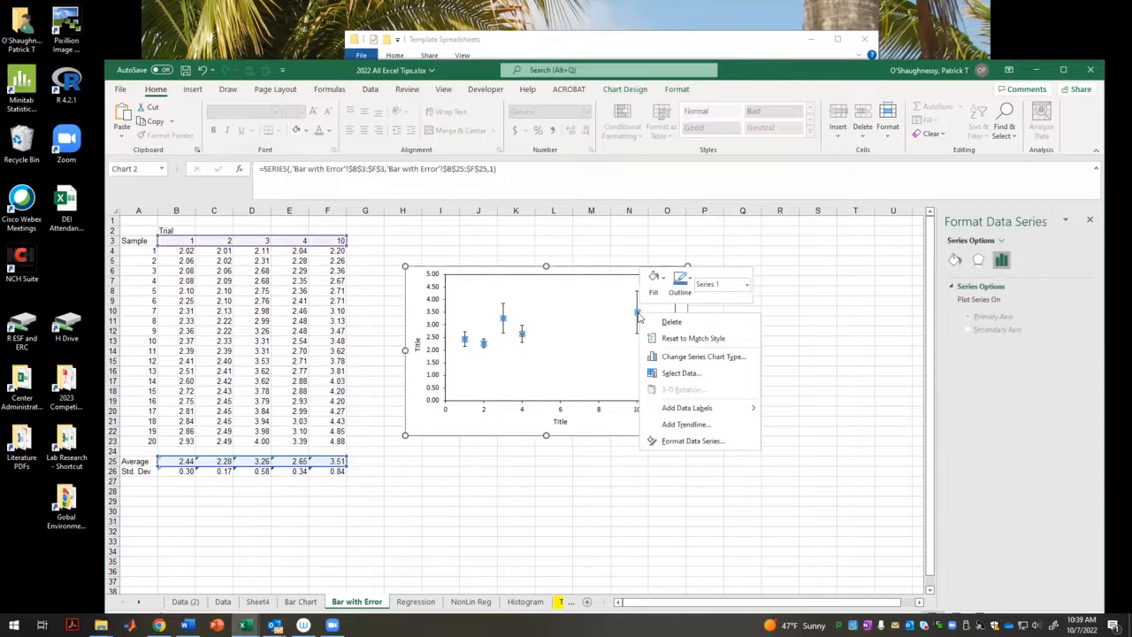
click(954, 260)
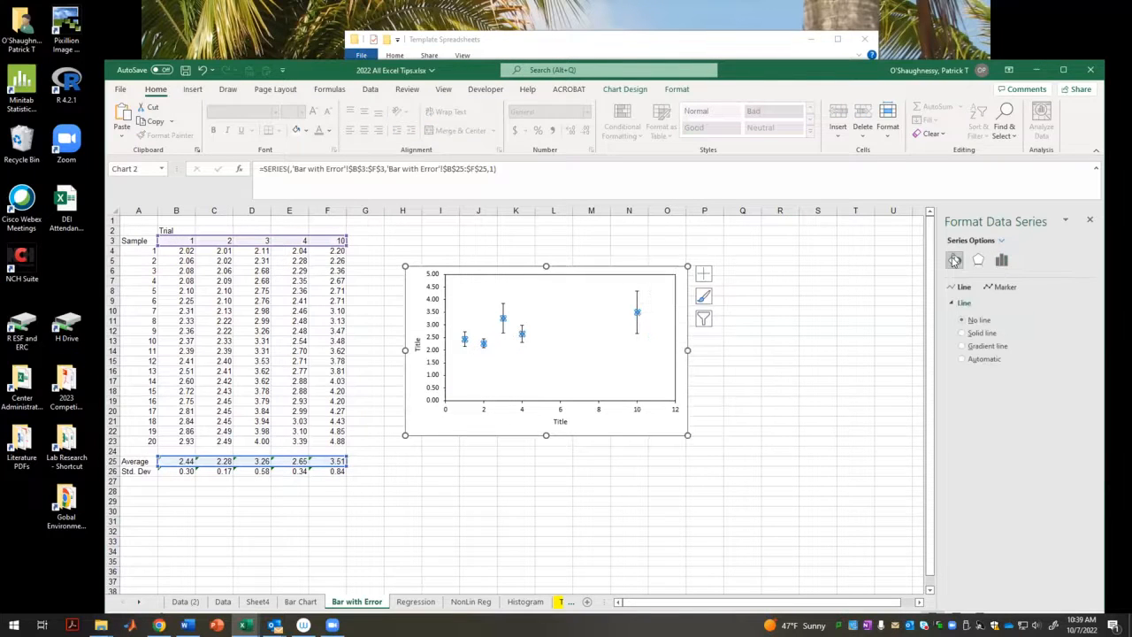
click(996, 289)
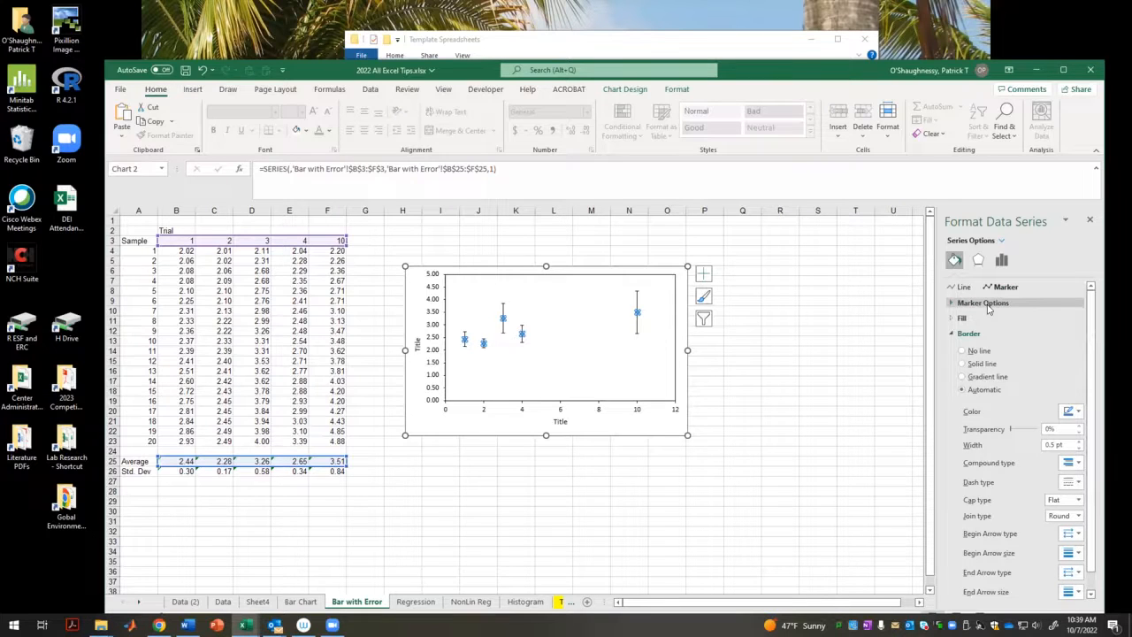
click(983, 302)
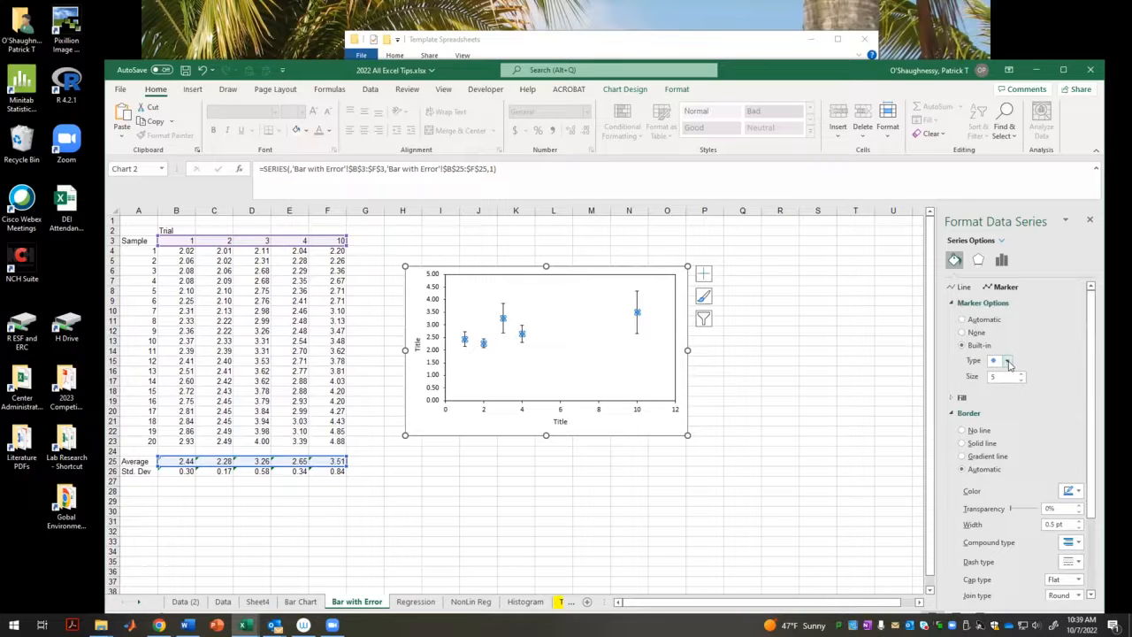
click(1006, 362)
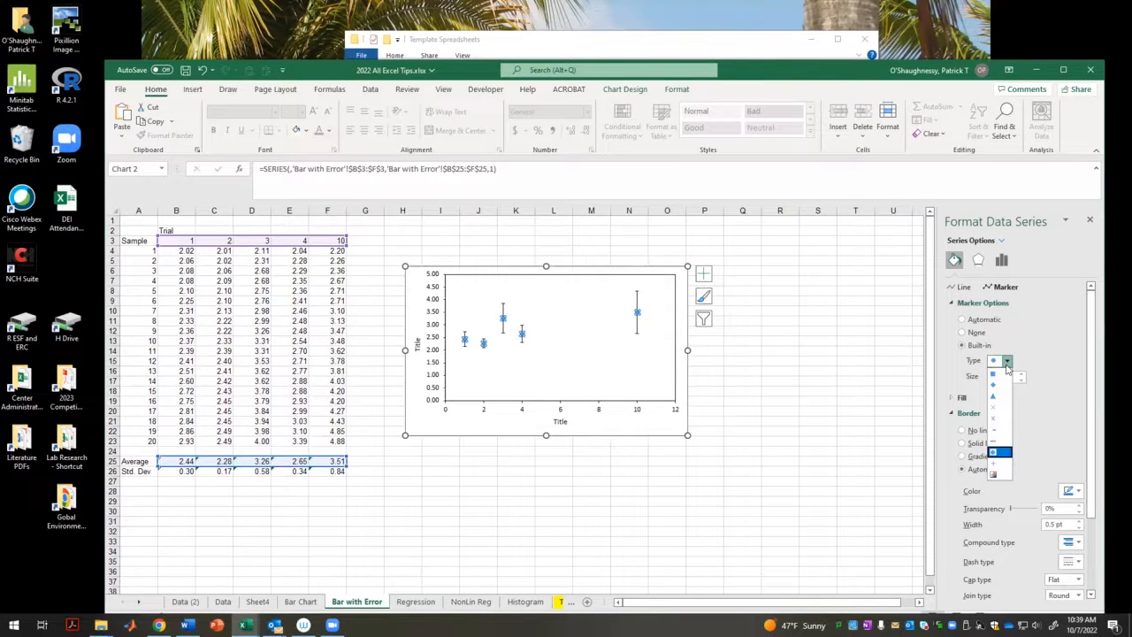
click(1039, 359)
click(1042, 399)
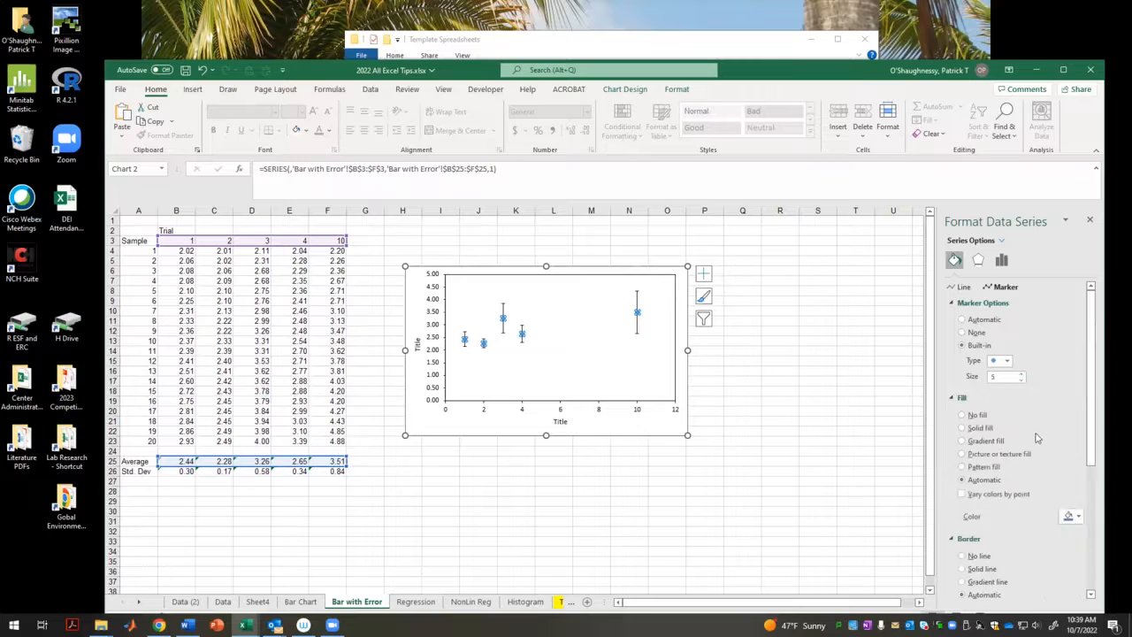
click(1080, 517)
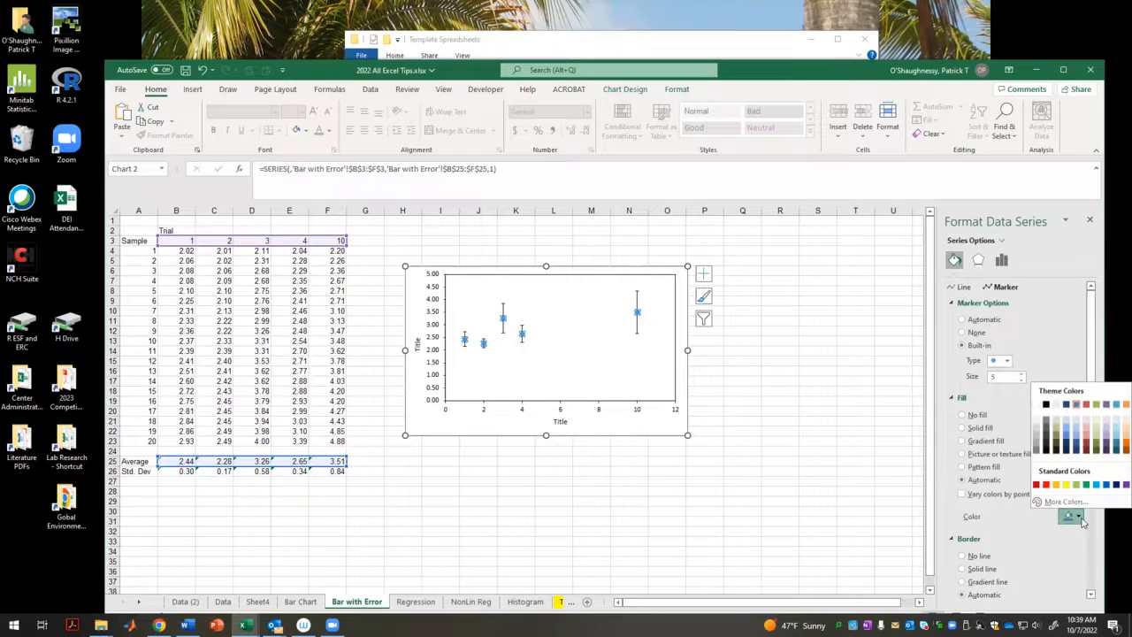
click(1116, 406)
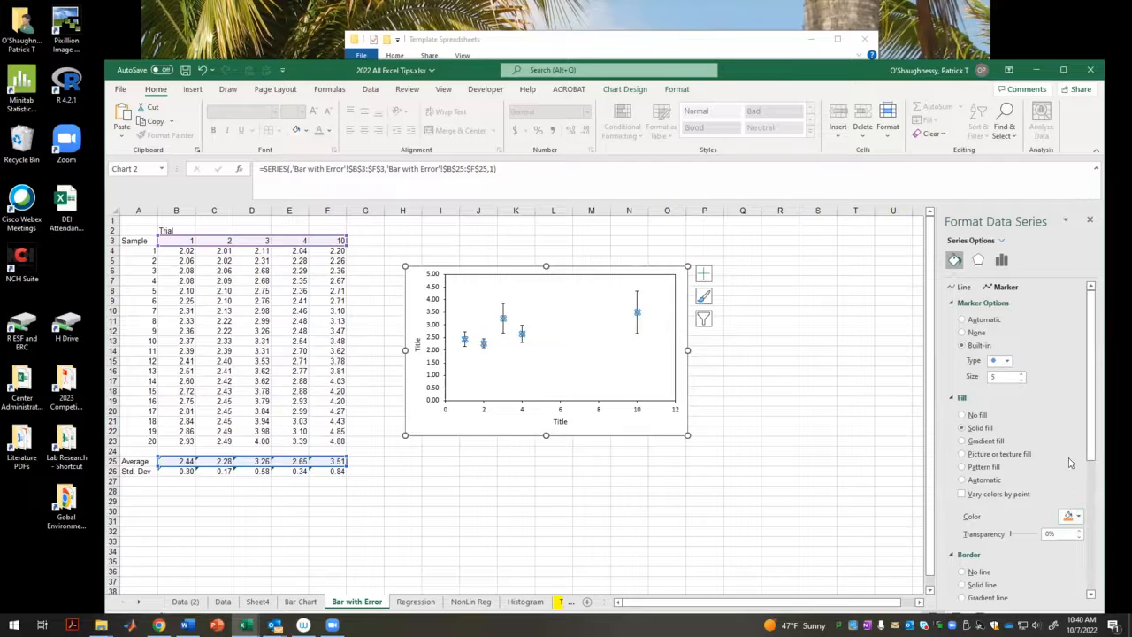
scroll(1069, 469, down, 4)
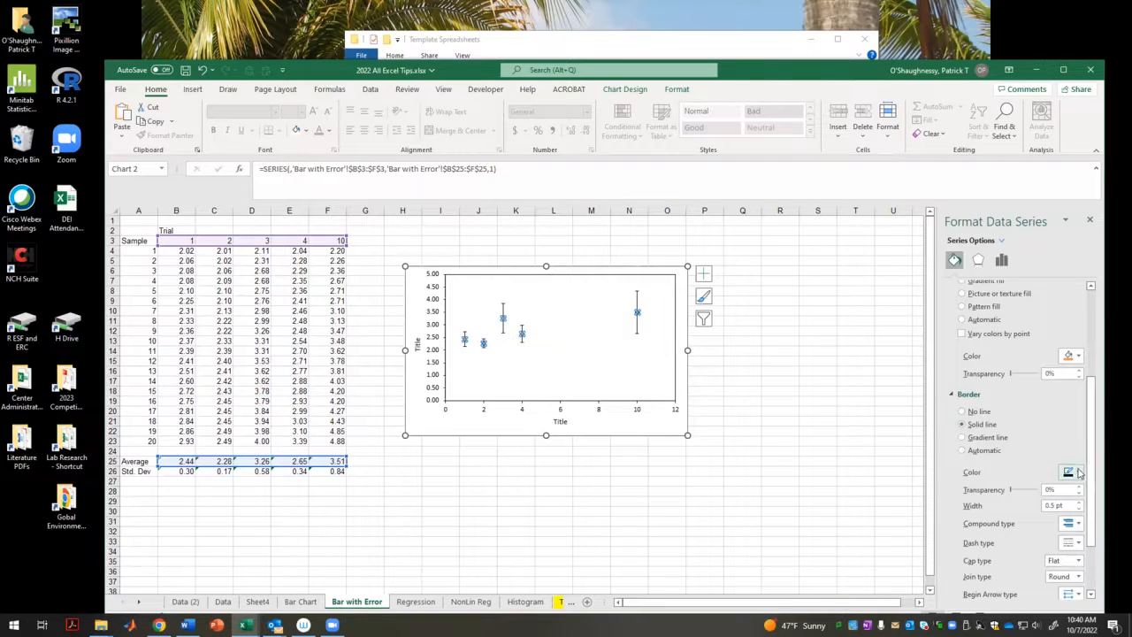
click(802, 489)
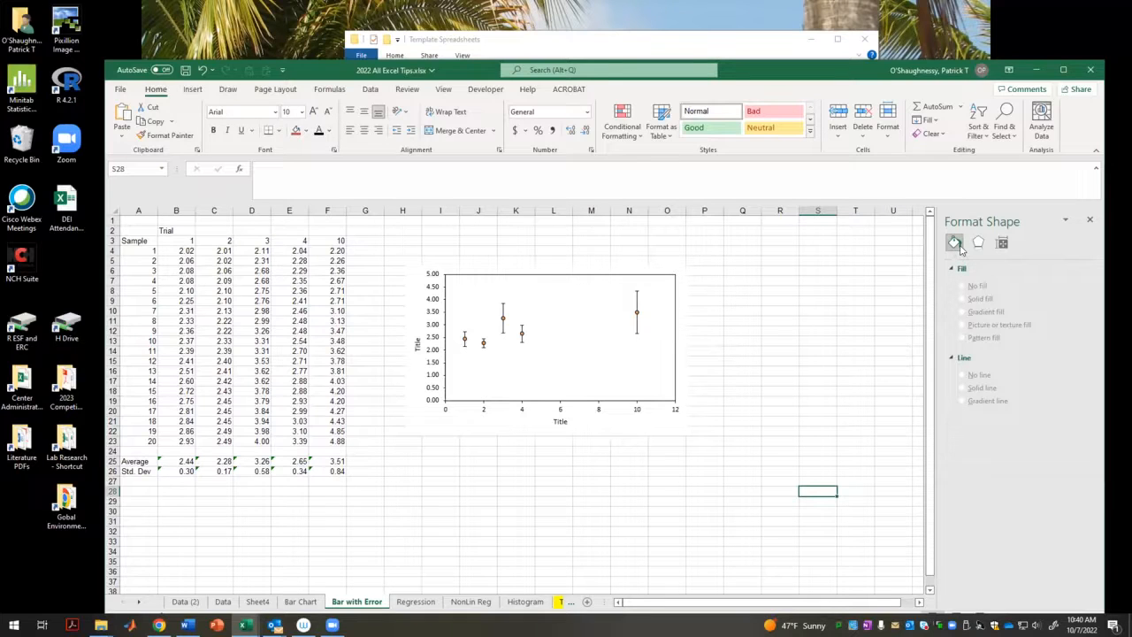
click(1001, 242)
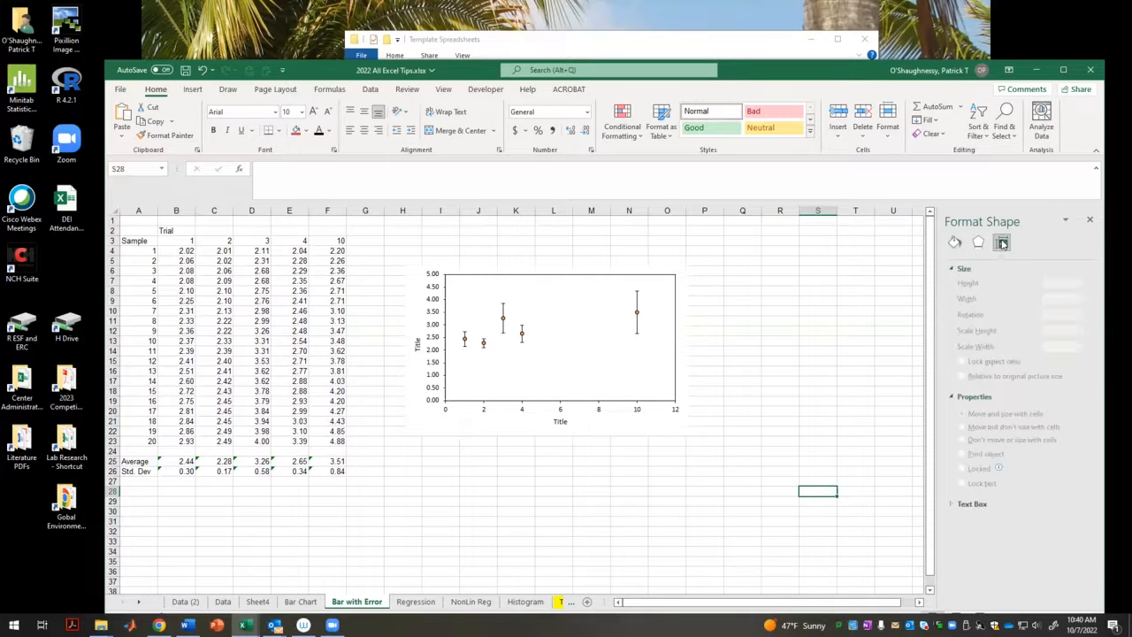
click(978, 242)
click(954, 242)
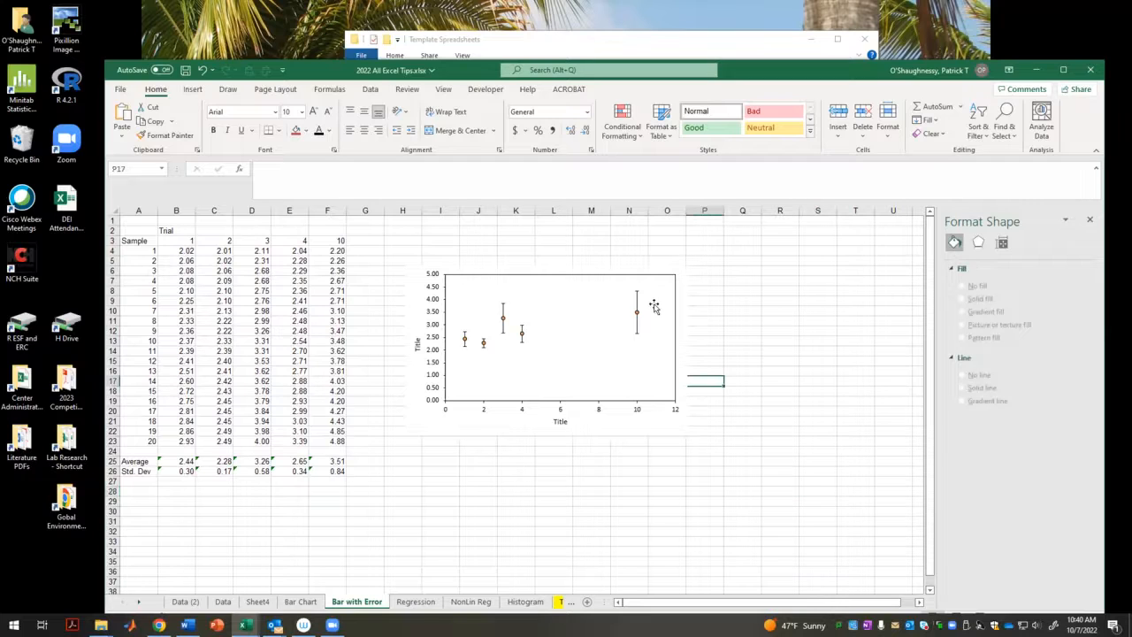
- Increase the built-in marker size of the trial averages data series and close the formatting options
right_click(638, 314)
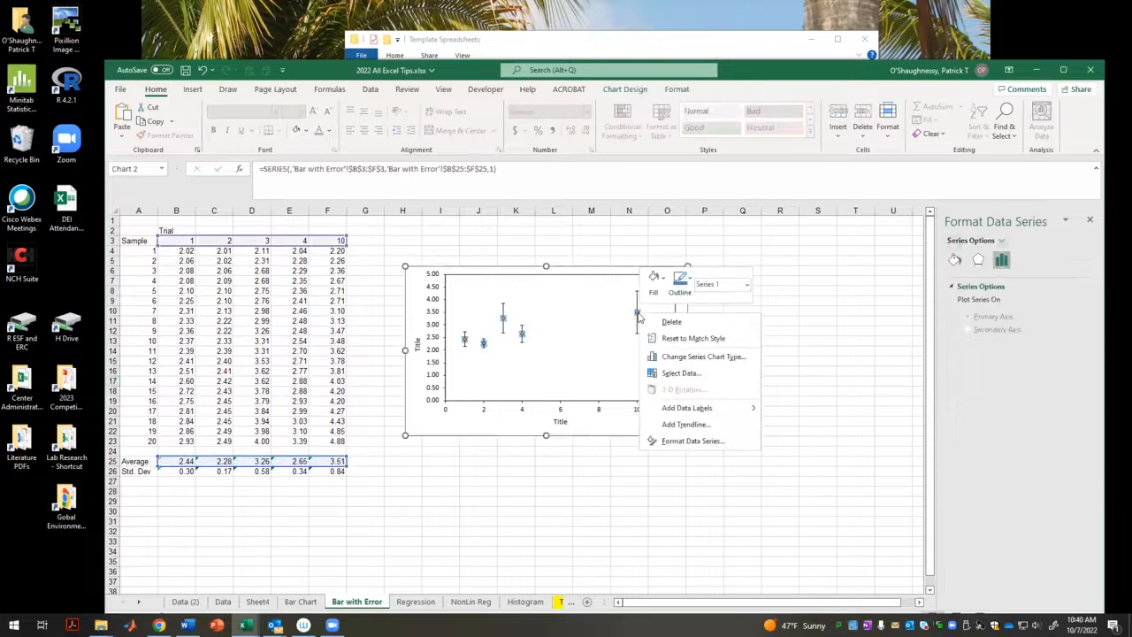
click(712, 448)
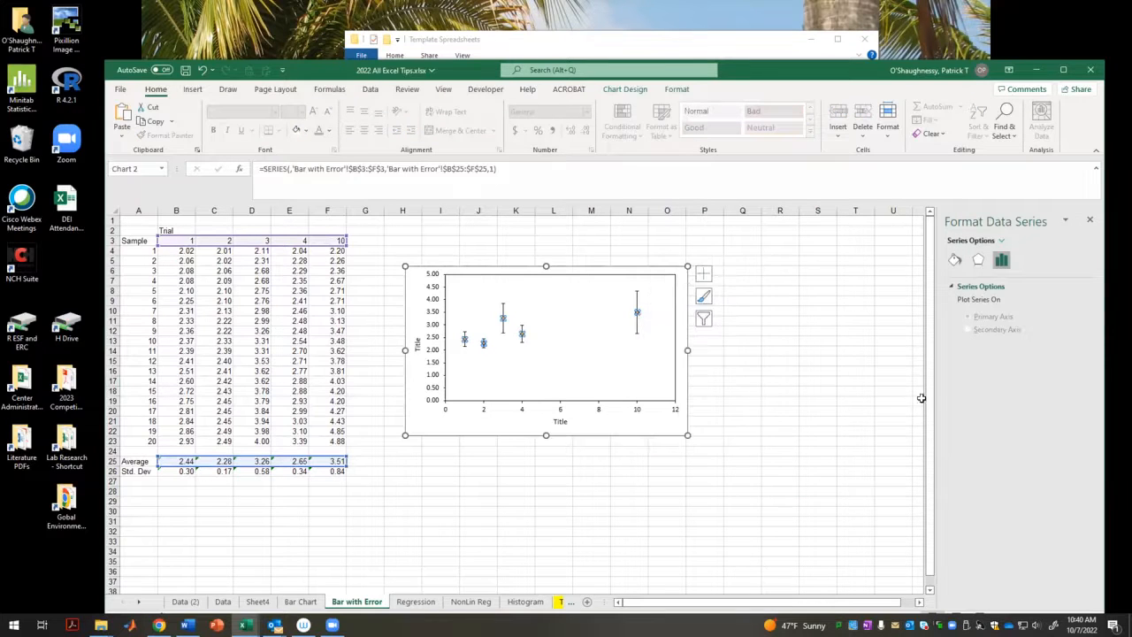
click(955, 260)
click(1003, 288)
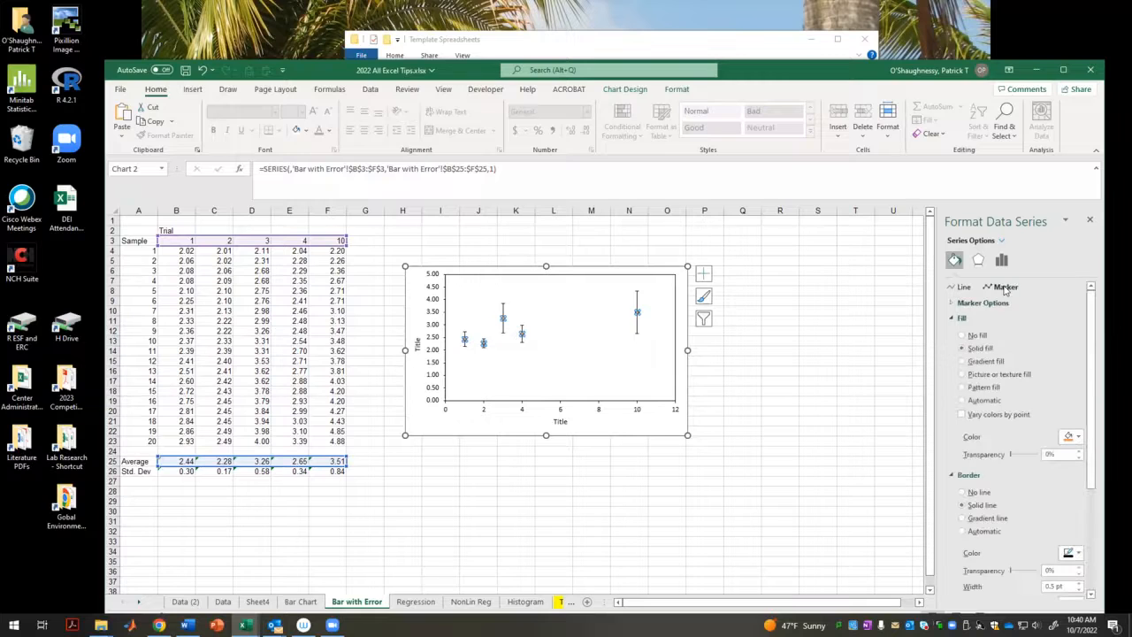
click(990, 303)
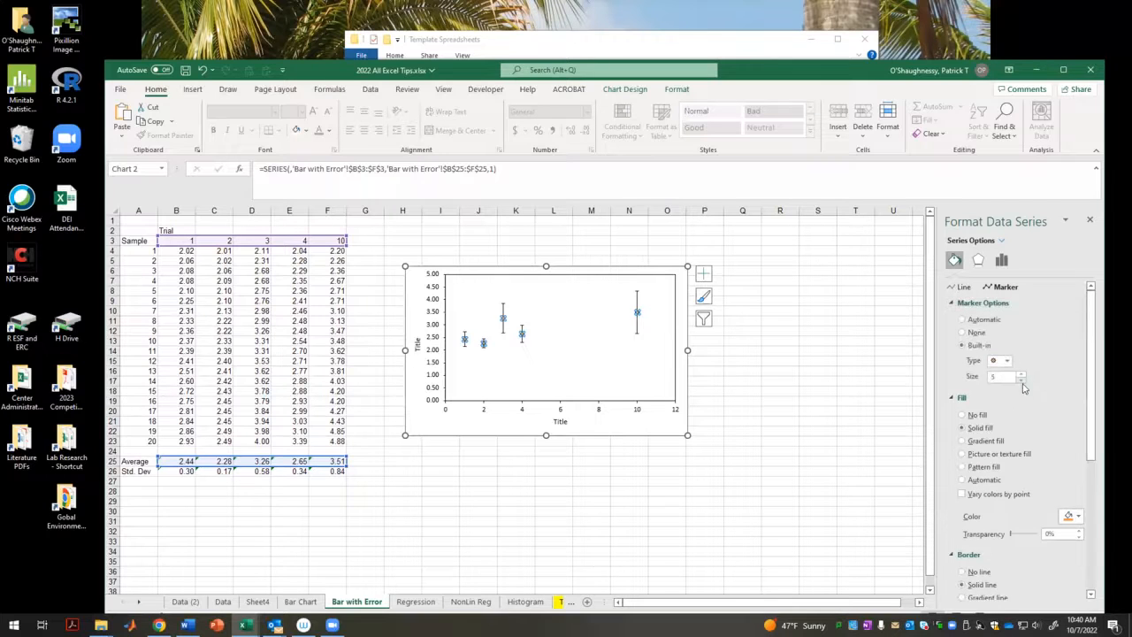
click(1023, 378)
click(867, 410)
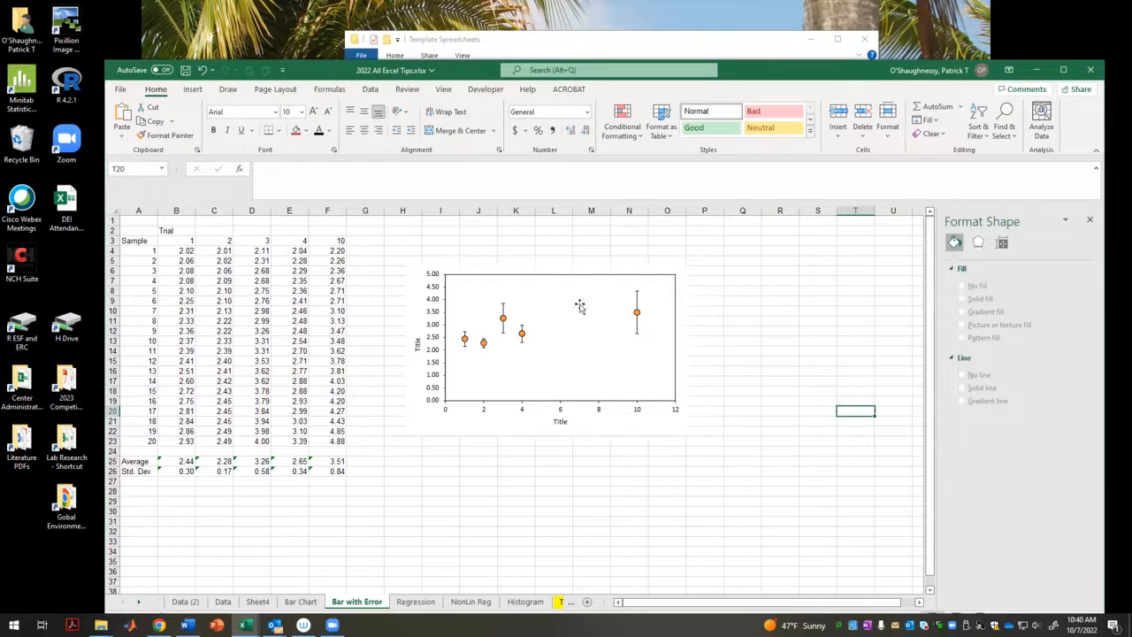
click(827, 347)
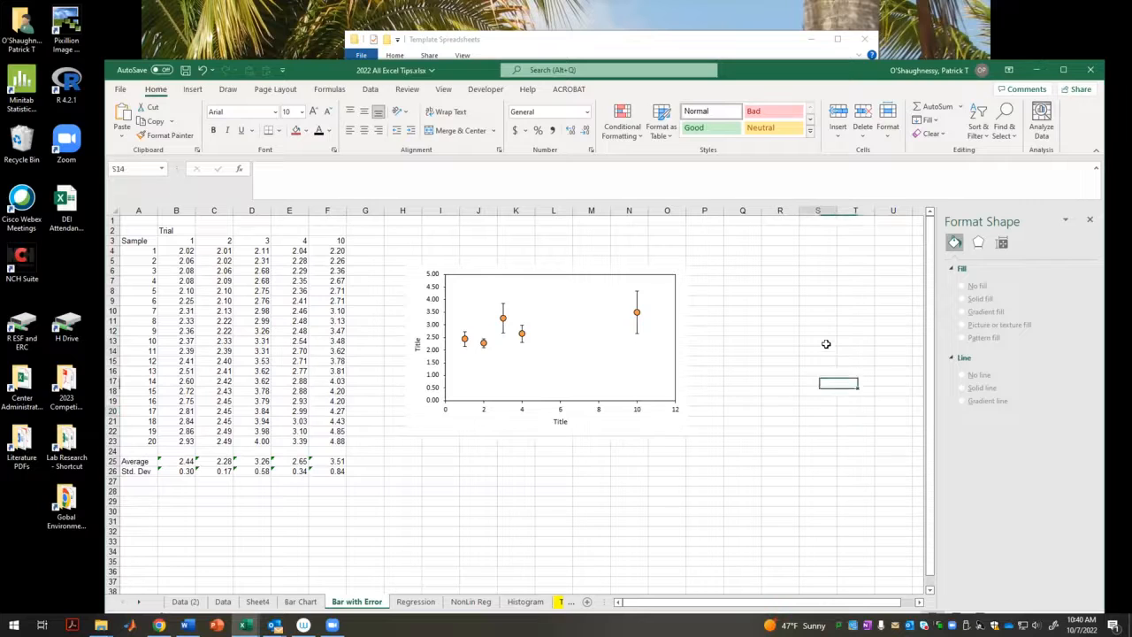
click(1090, 221)
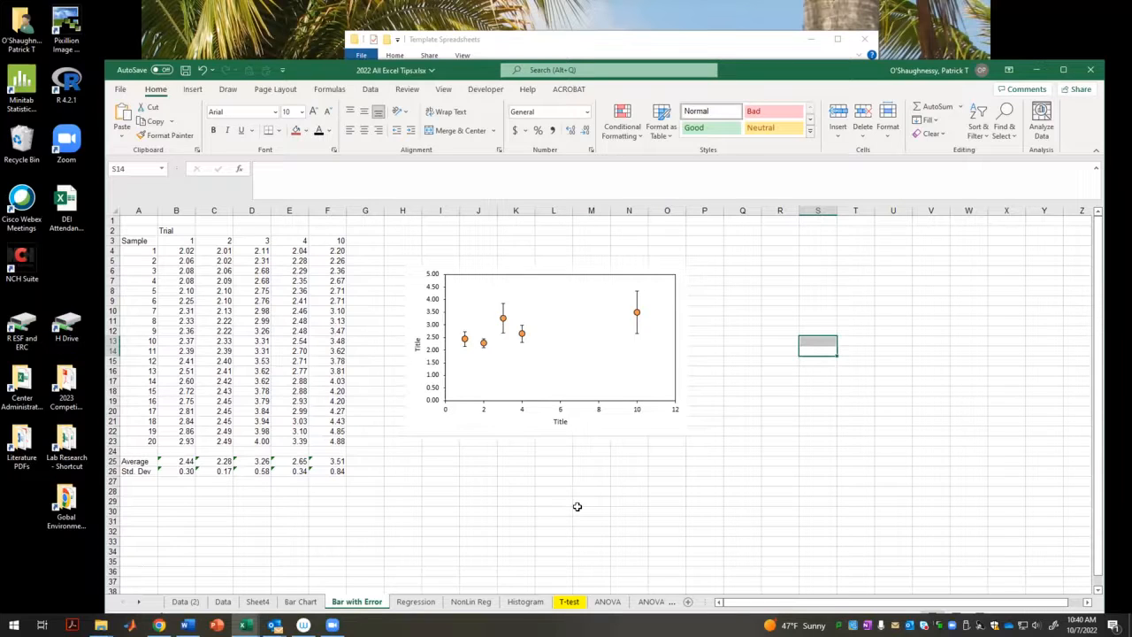
- Make the trial averages chart slightly narrower by pulling in its right edge
click(524, 431)
drag(686, 350, 662, 347)
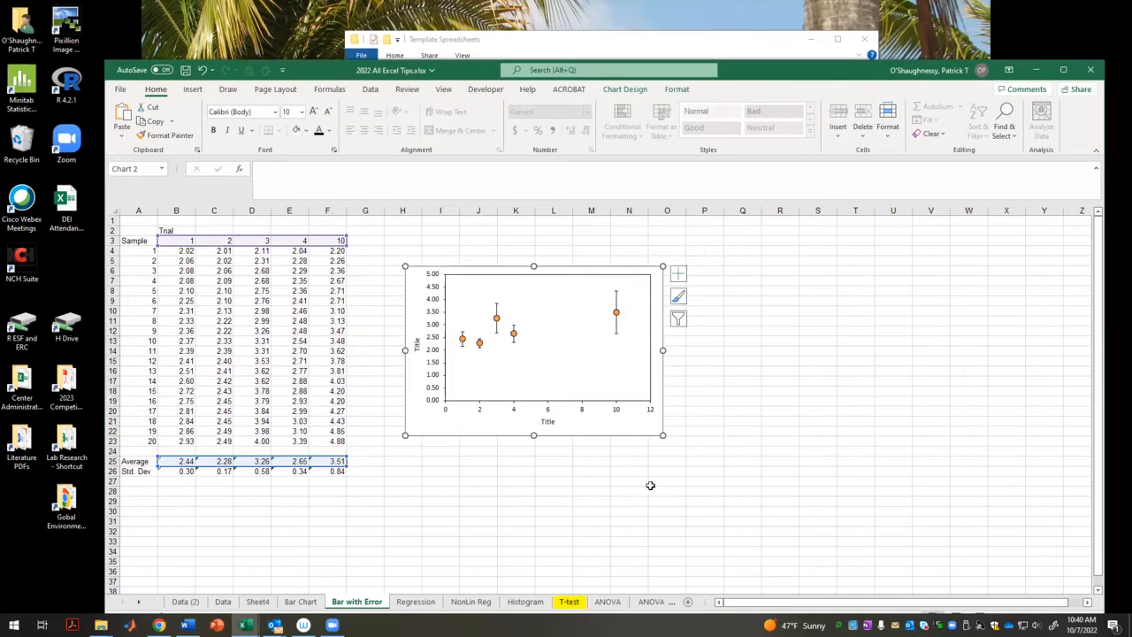
click(470, 463)
click(699, 479)
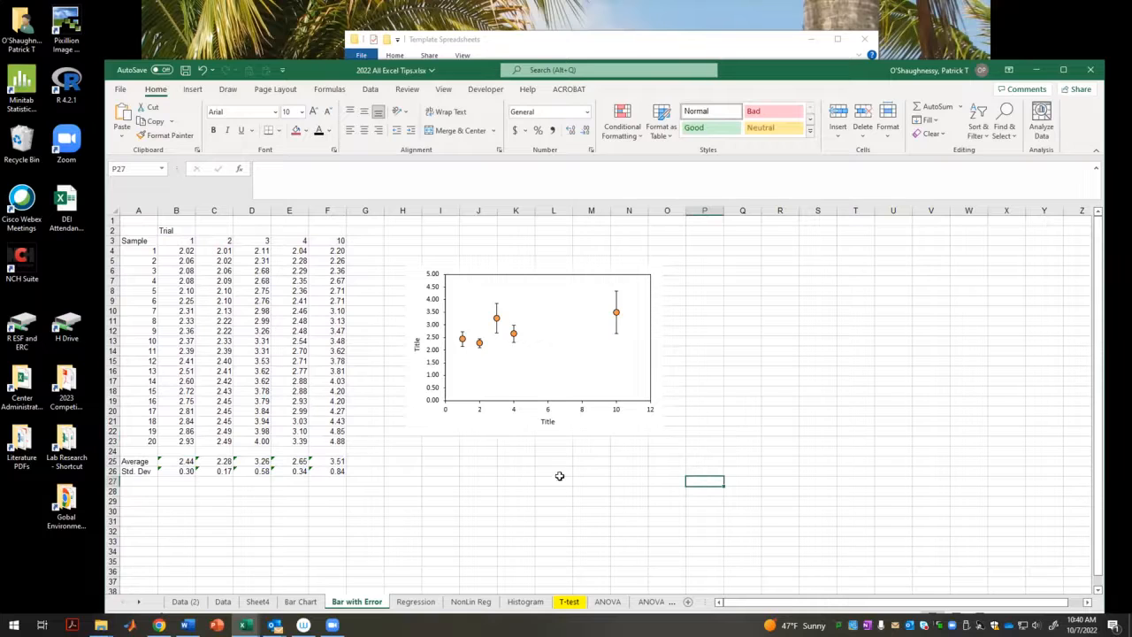
- Fill the plot area of the trial averages chart with a light tan theme color
right_click(558, 356)
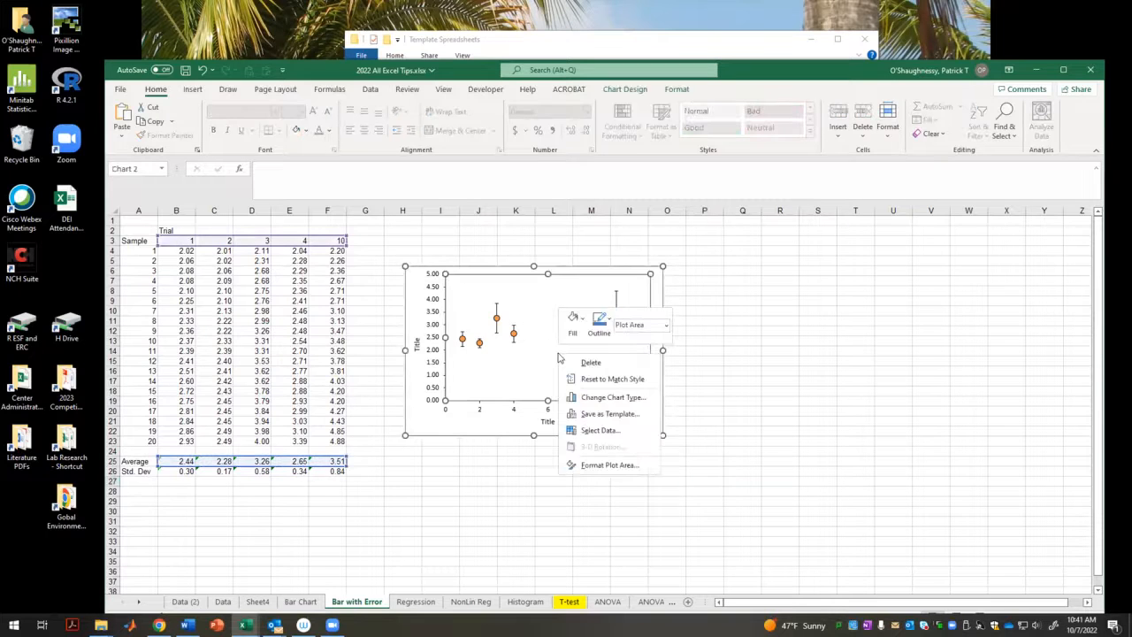
click(573, 324)
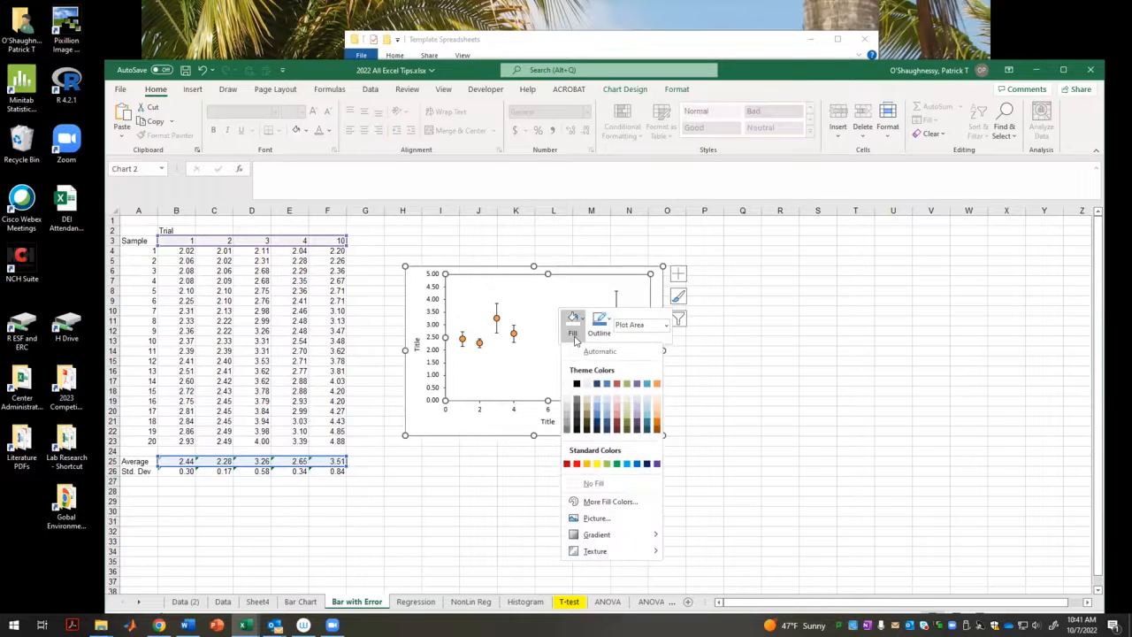
click(819, 390)
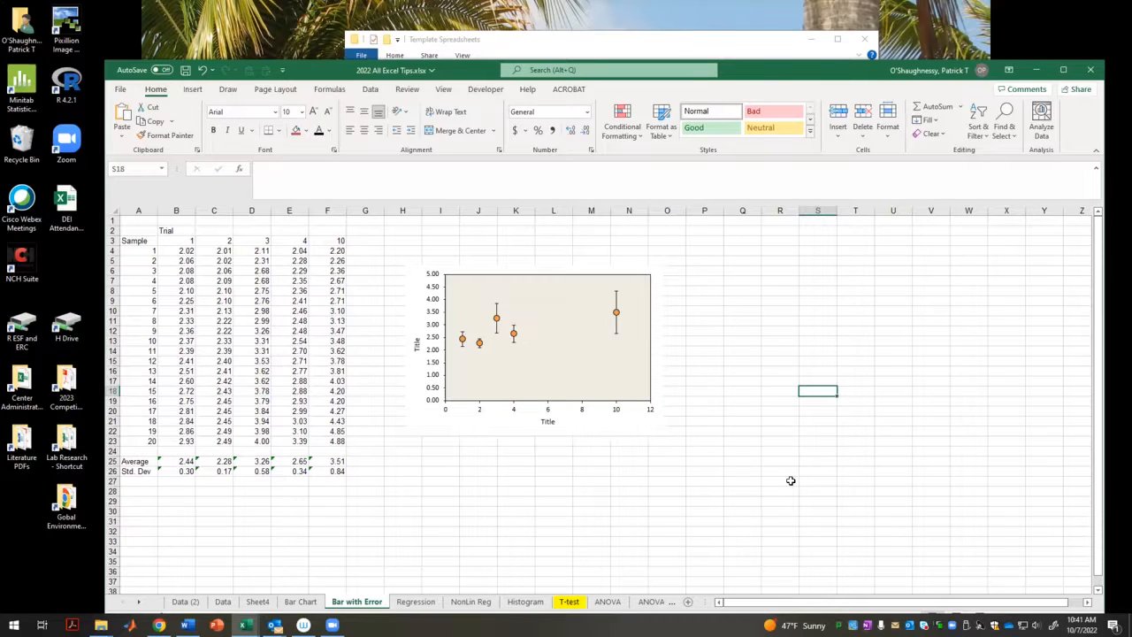
- Fill the chart area around the trial averages plot with a light orange theme color
right_click(599, 431)
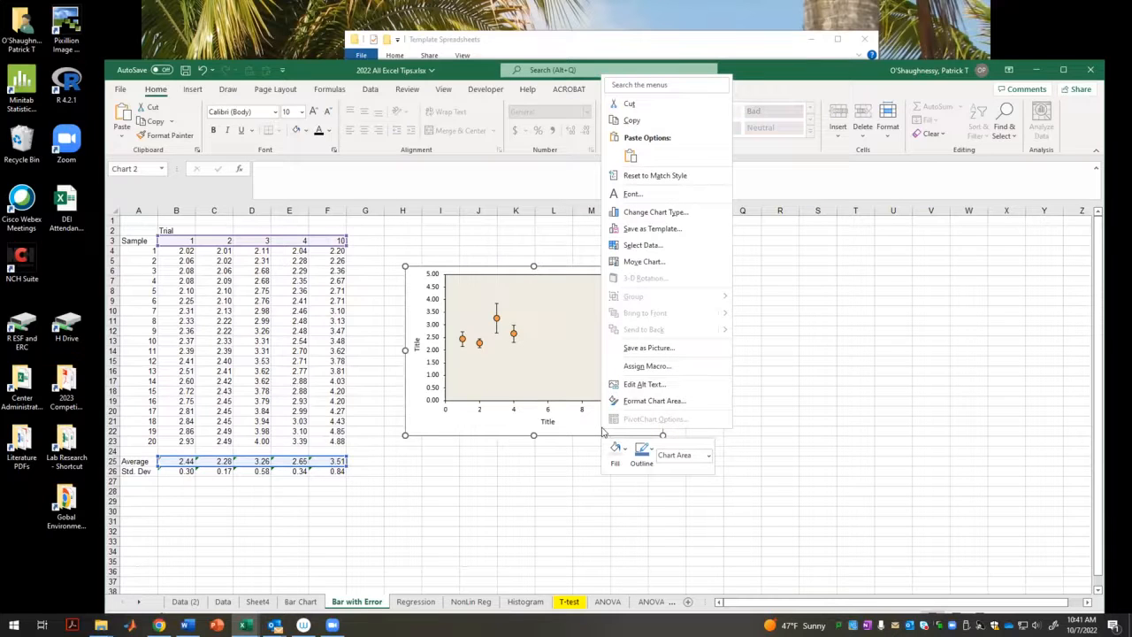
click(618, 449)
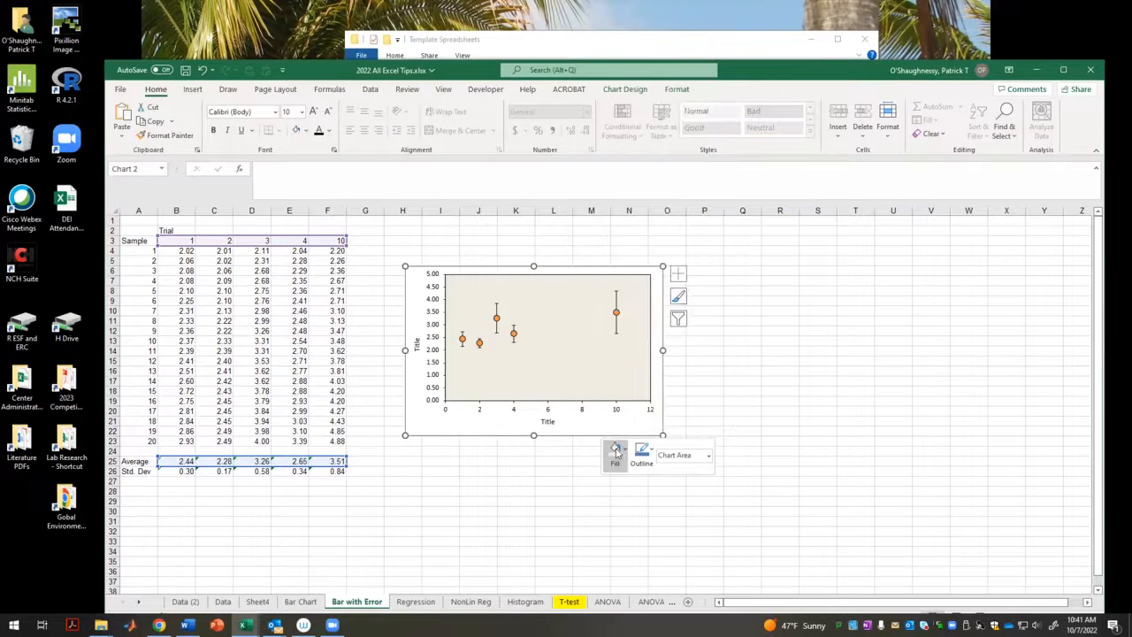
click(699, 275)
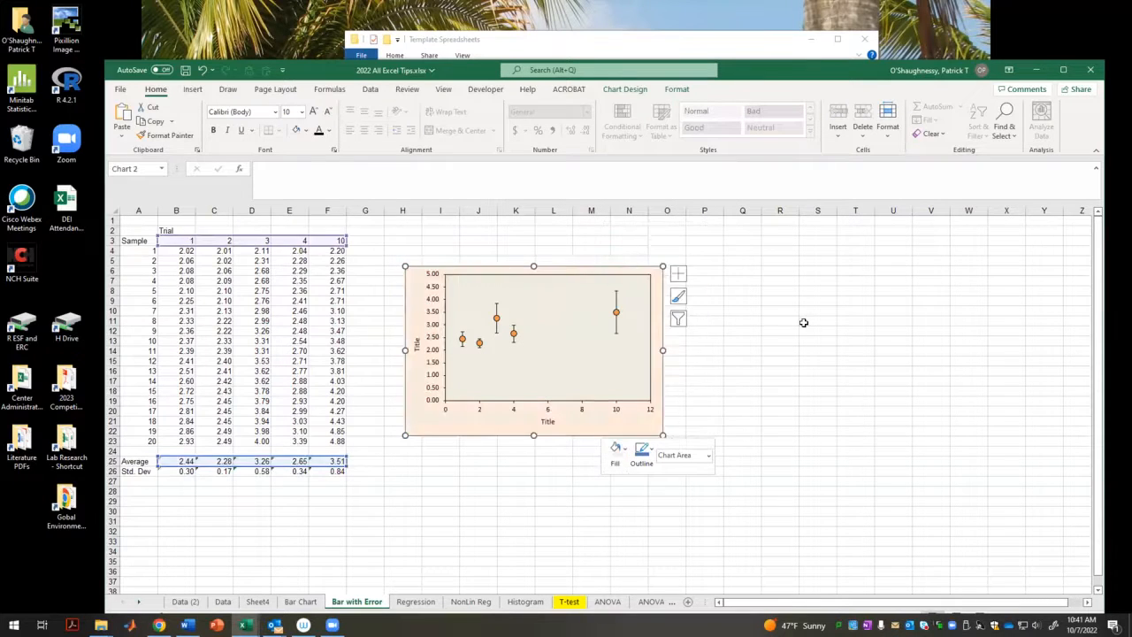
click(817, 320)
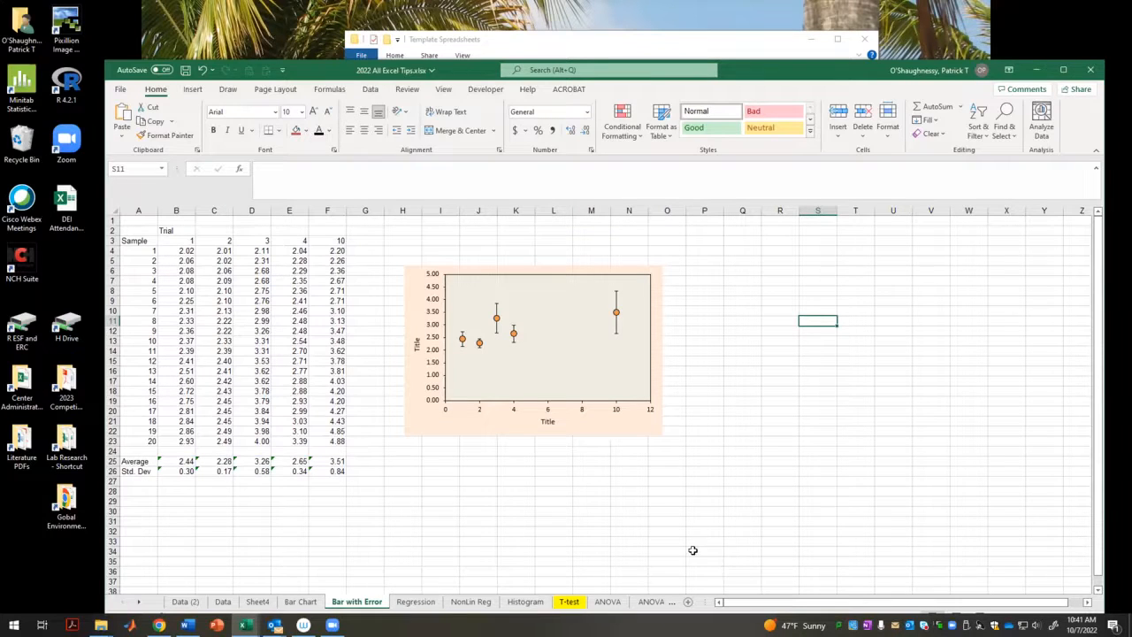
right_click(556, 363)
click(520, 493)
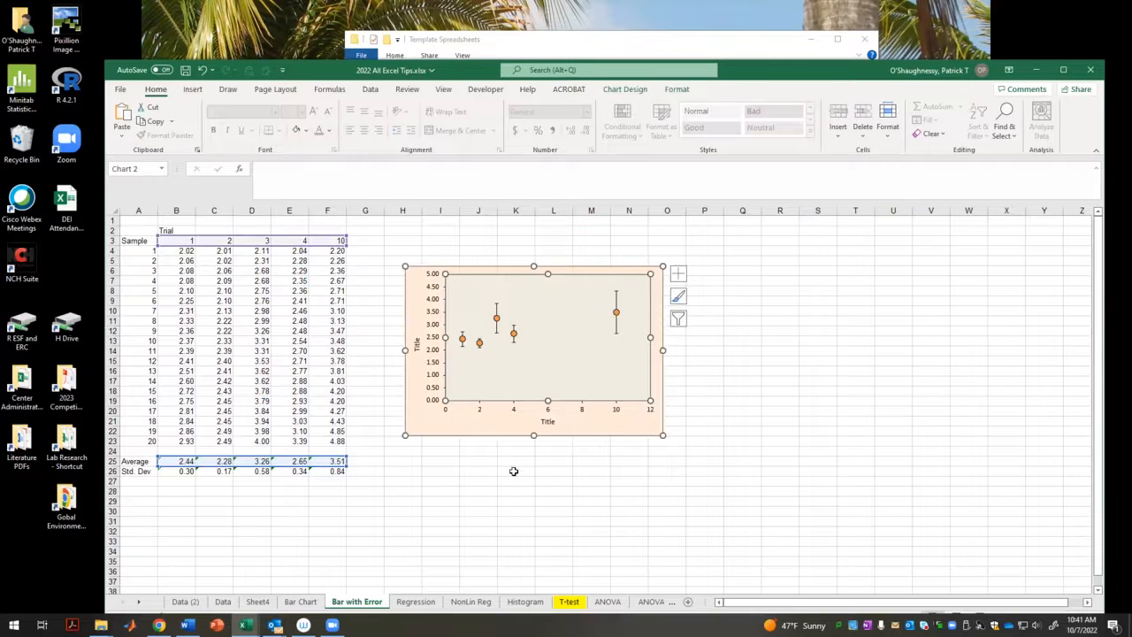
- On the Regression sheet, insert a markers-only scatter chart of the temperature and viscosity data in A2:B9 and place it beside the data
click(415, 603)
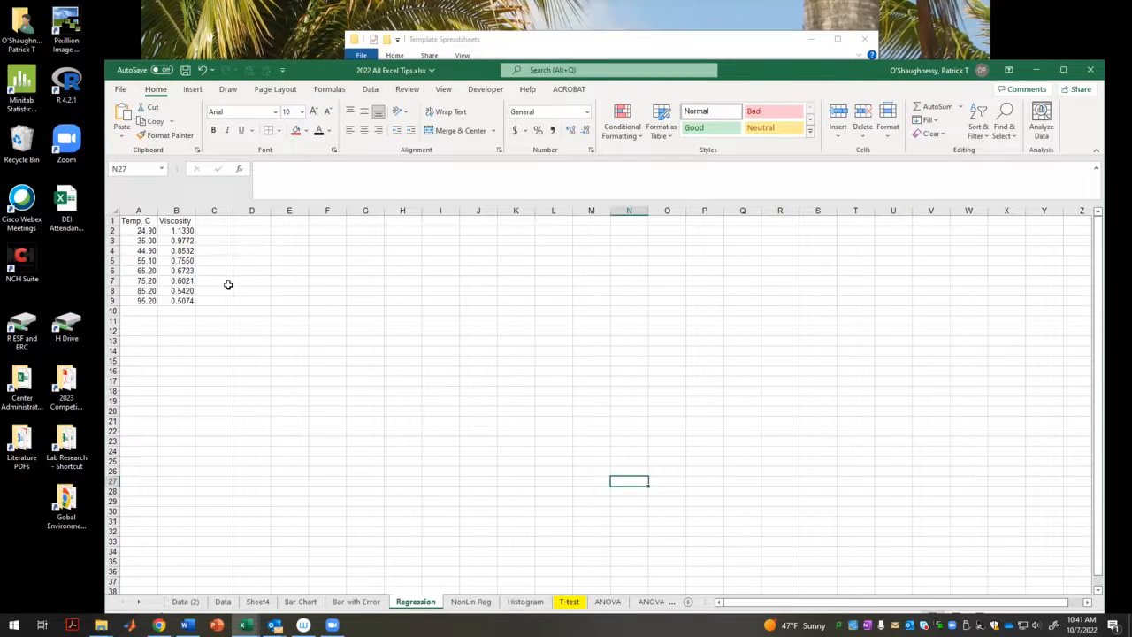
drag(142, 230, 182, 300)
click(193, 89)
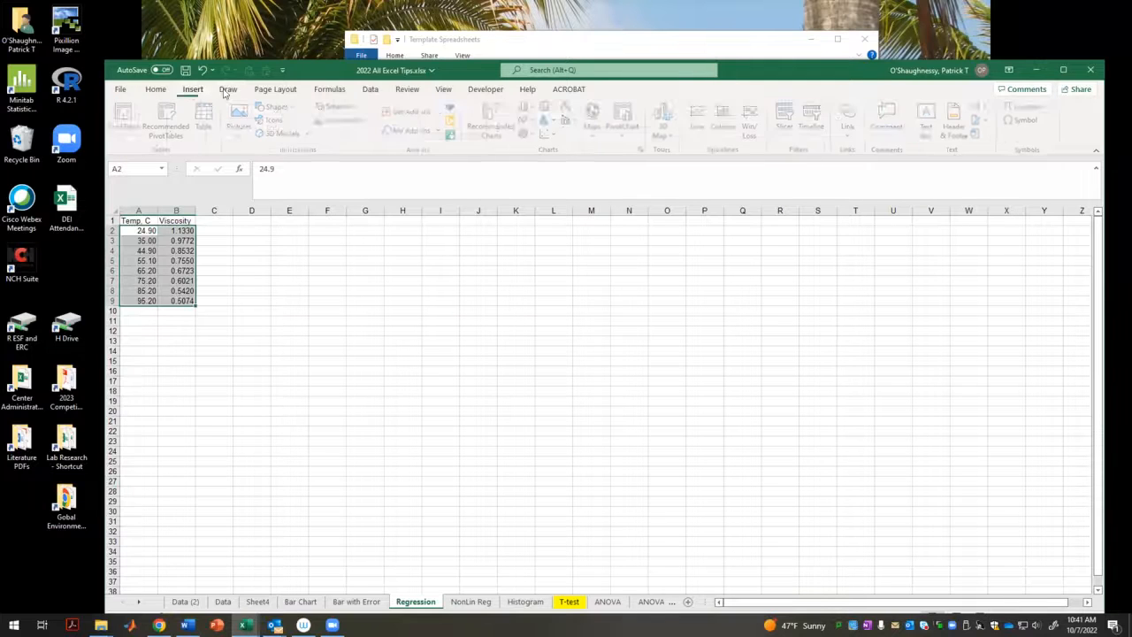
click(546, 135)
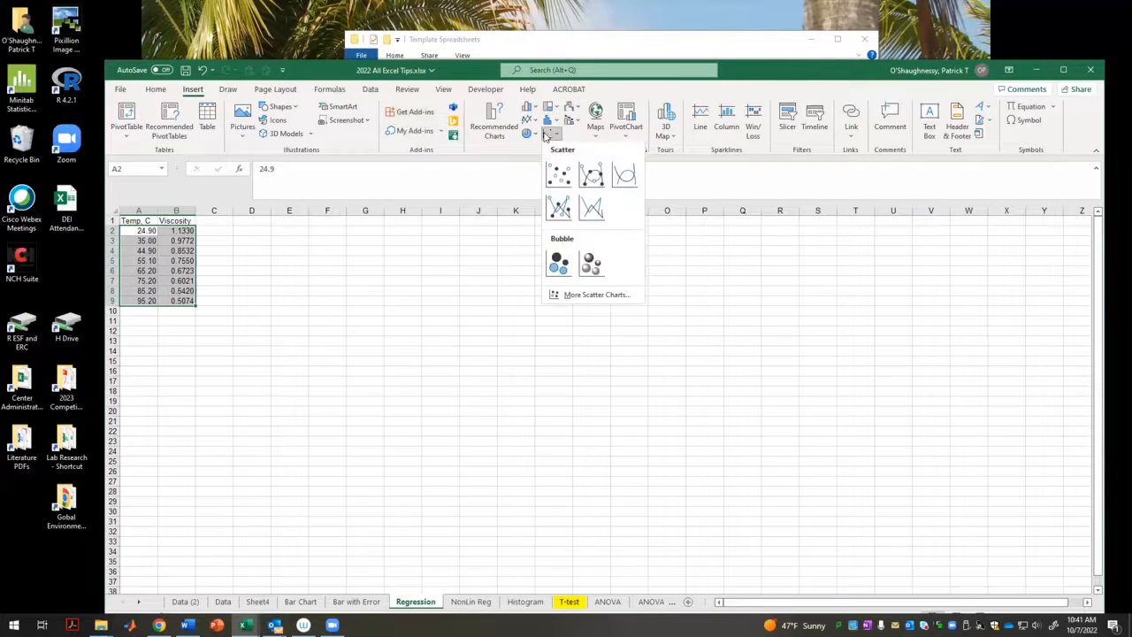
click(565, 174)
drag(605, 320, 551, 271)
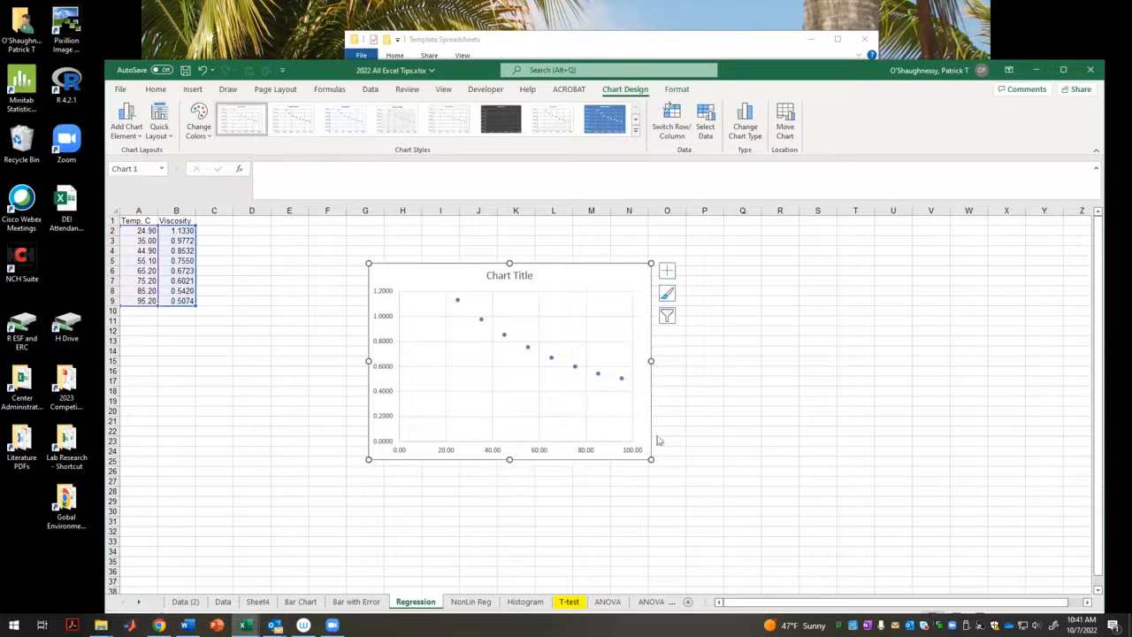
click(732, 460)
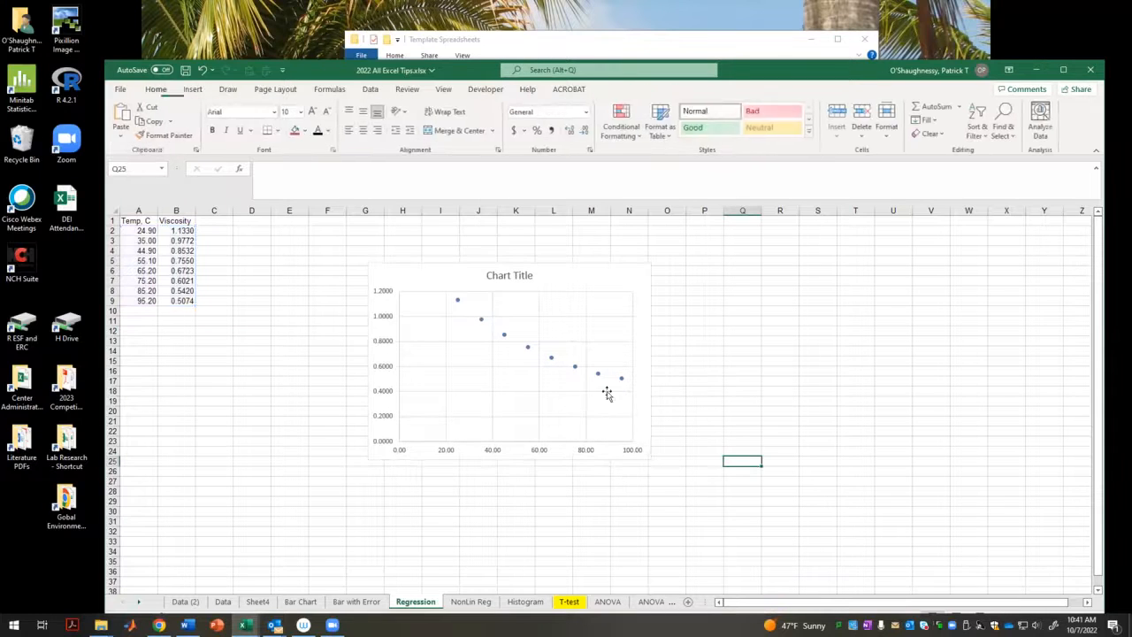
- Add a linear trendline to the viscosity data with its equation and R-squared value displayed, and place the label below the line
right_click(553, 360)
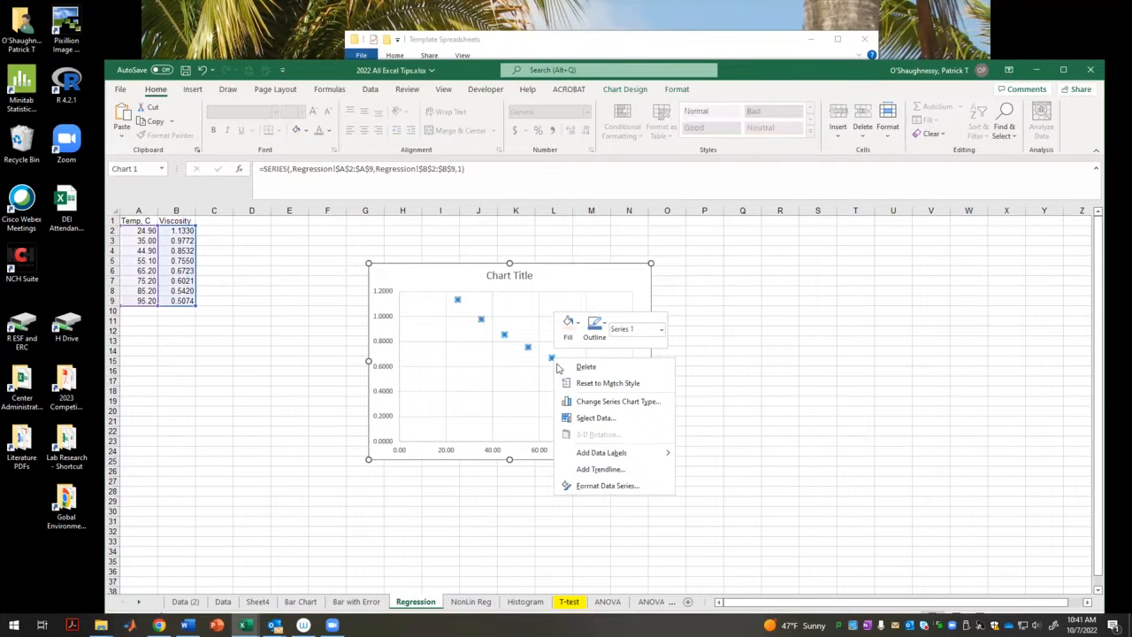
click(607, 472)
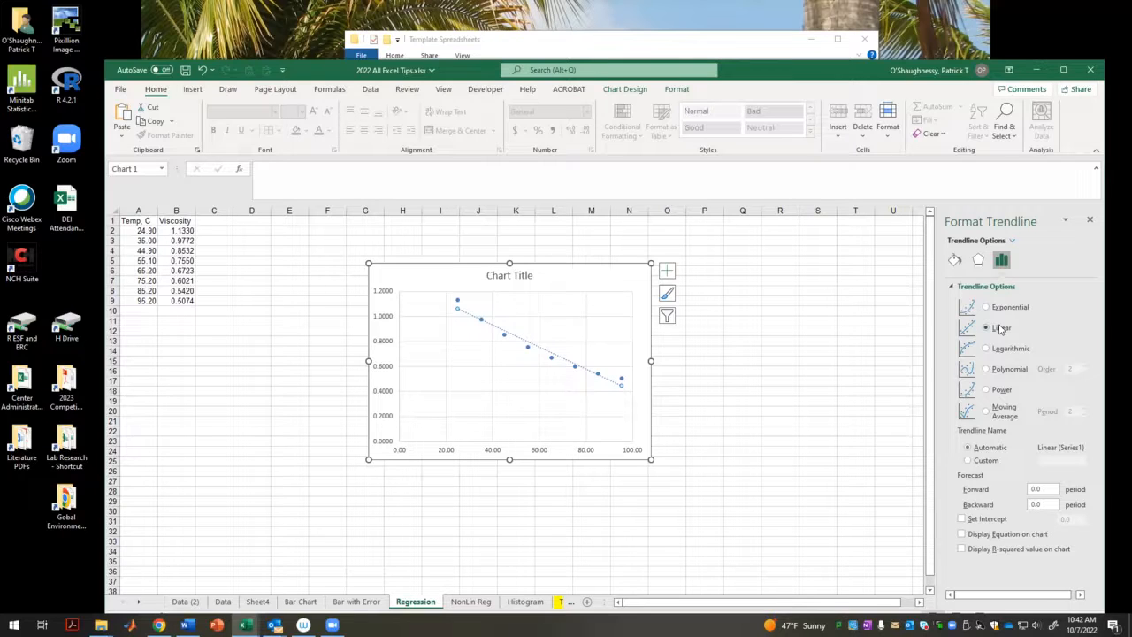
click(961, 534)
click(961, 549)
click(583, 382)
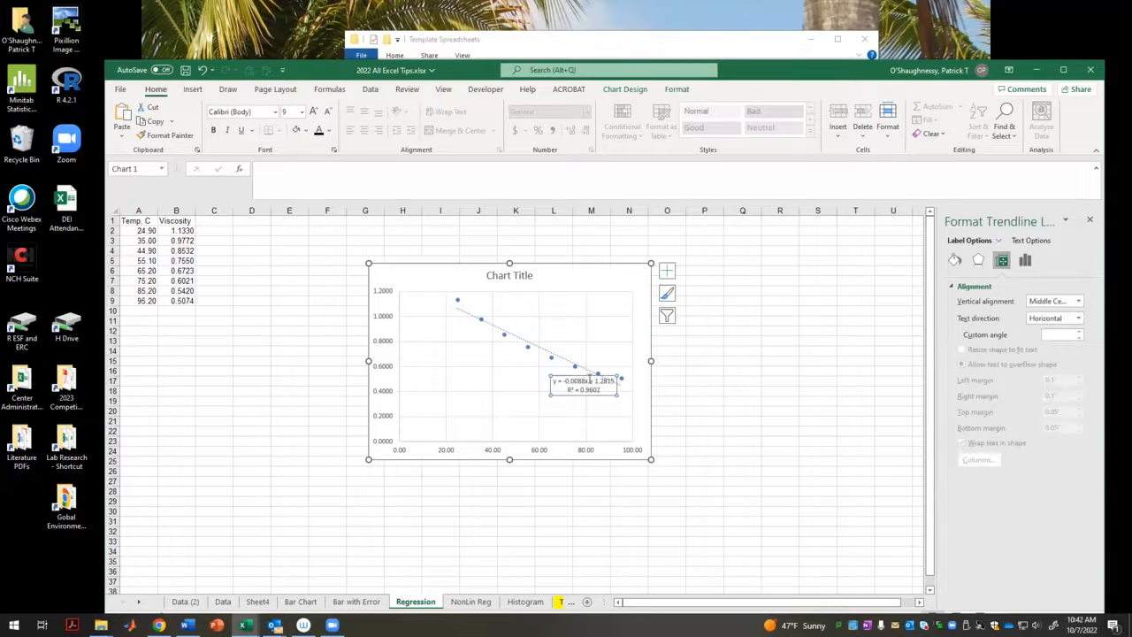
drag(588, 376, 557, 390)
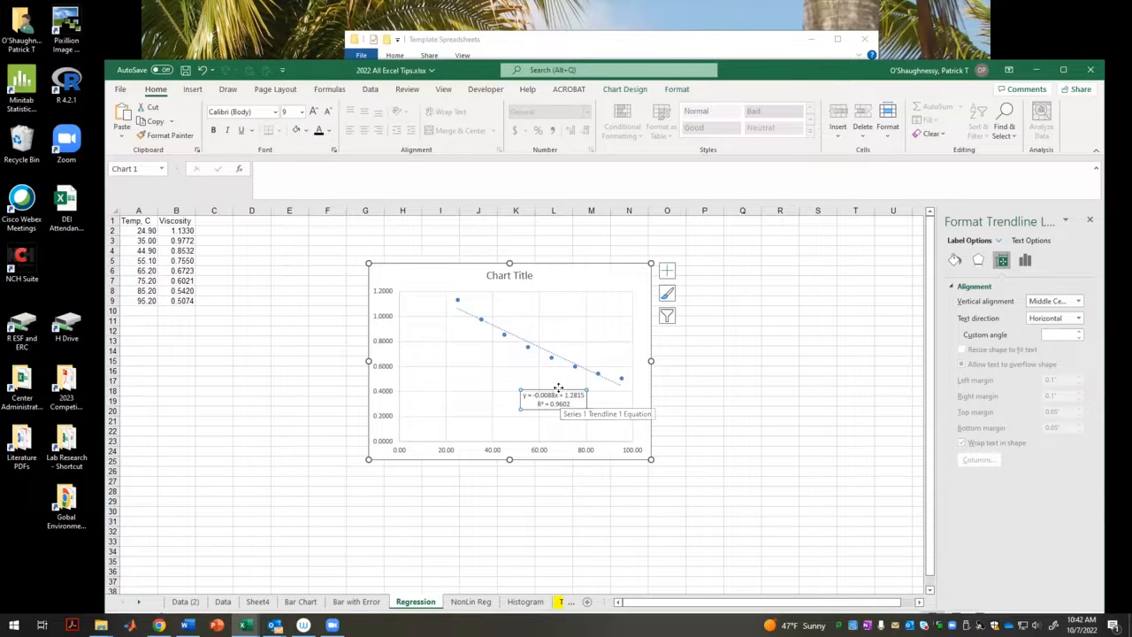
- Remove the gridlines from the viscosity scatter chart and move the chart up near the first rows
click(667, 270)
click(716, 344)
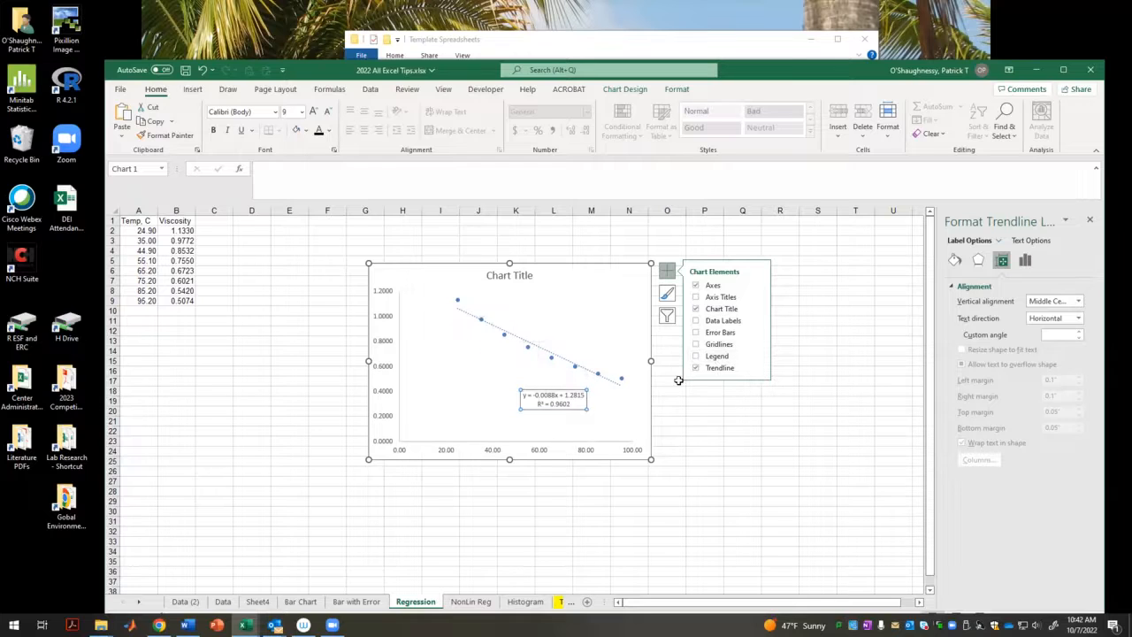
click(734, 441)
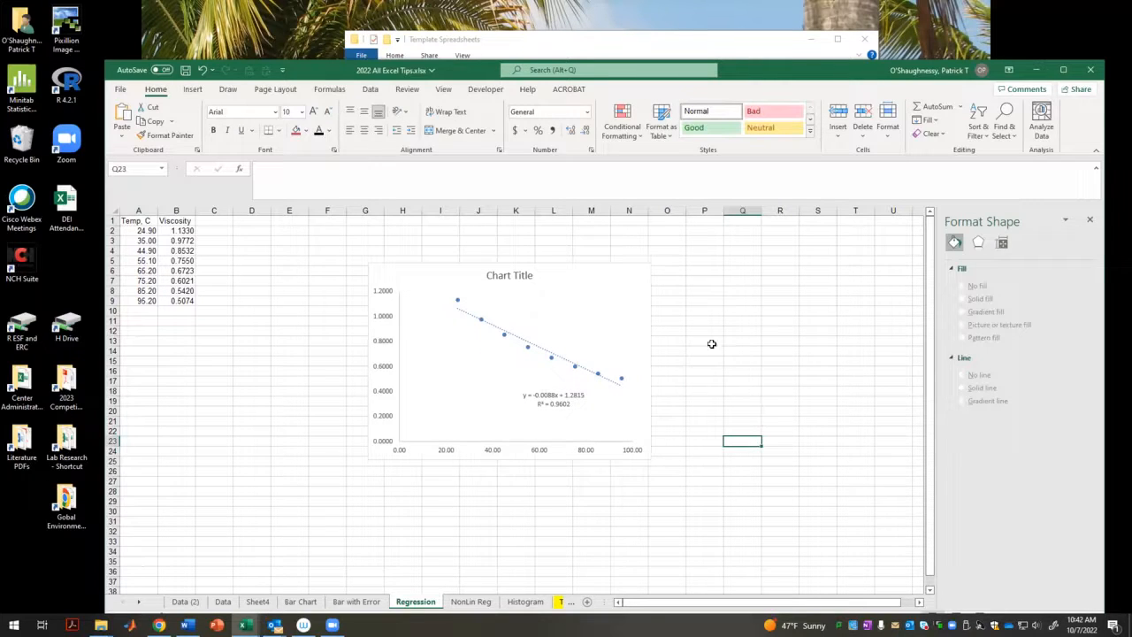
drag(611, 277, 609, 244)
click(787, 310)
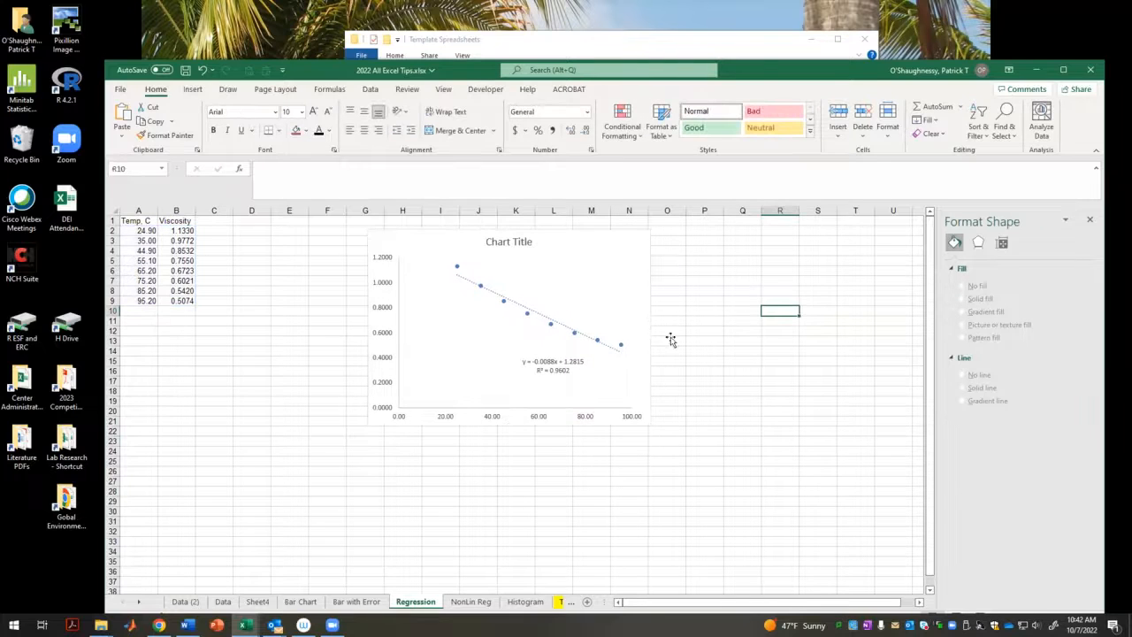
- Try a second-order polynomial trendline on the viscosity chart and restore the linear fit
right_click(566, 327)
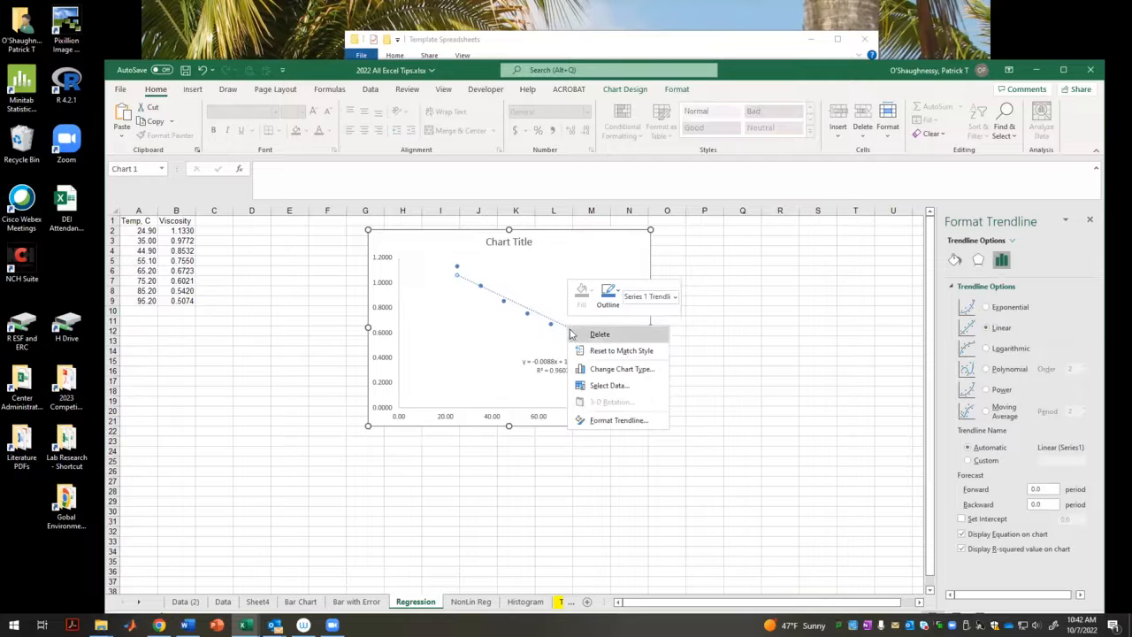
click(604, 420)
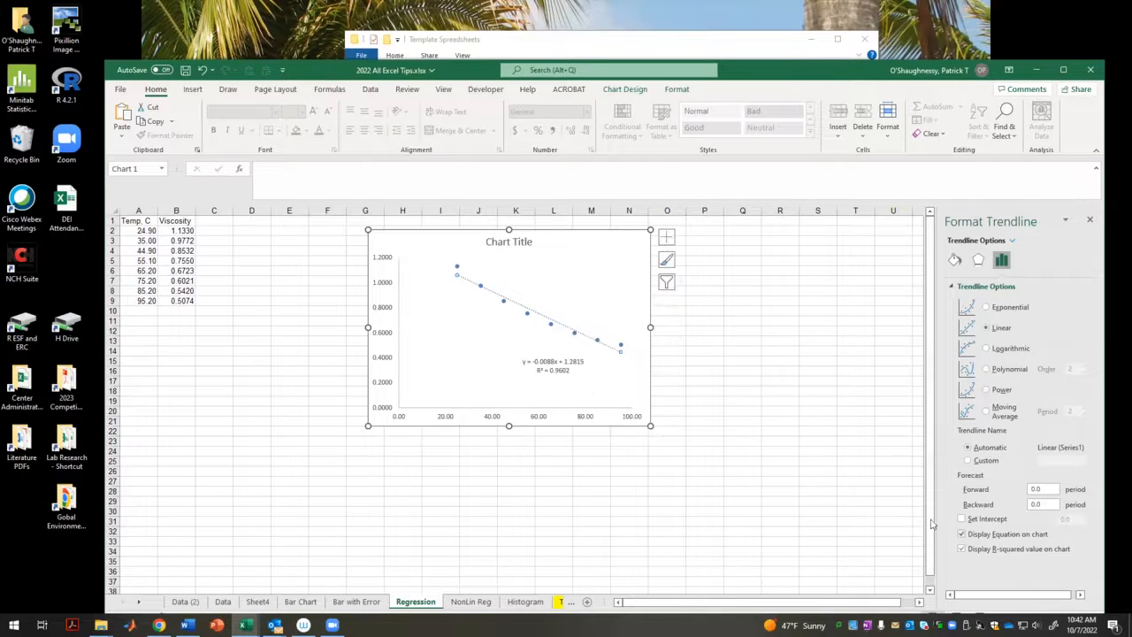
click(988, 371)
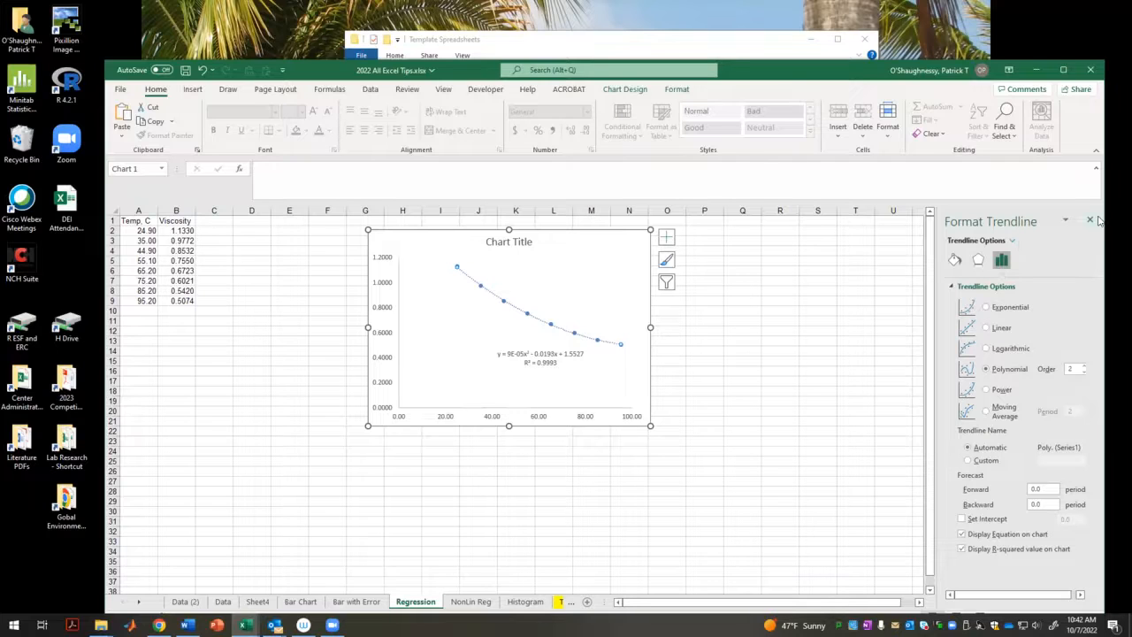
click(1000, 329)
click(1089, 219)
click(856, 361)
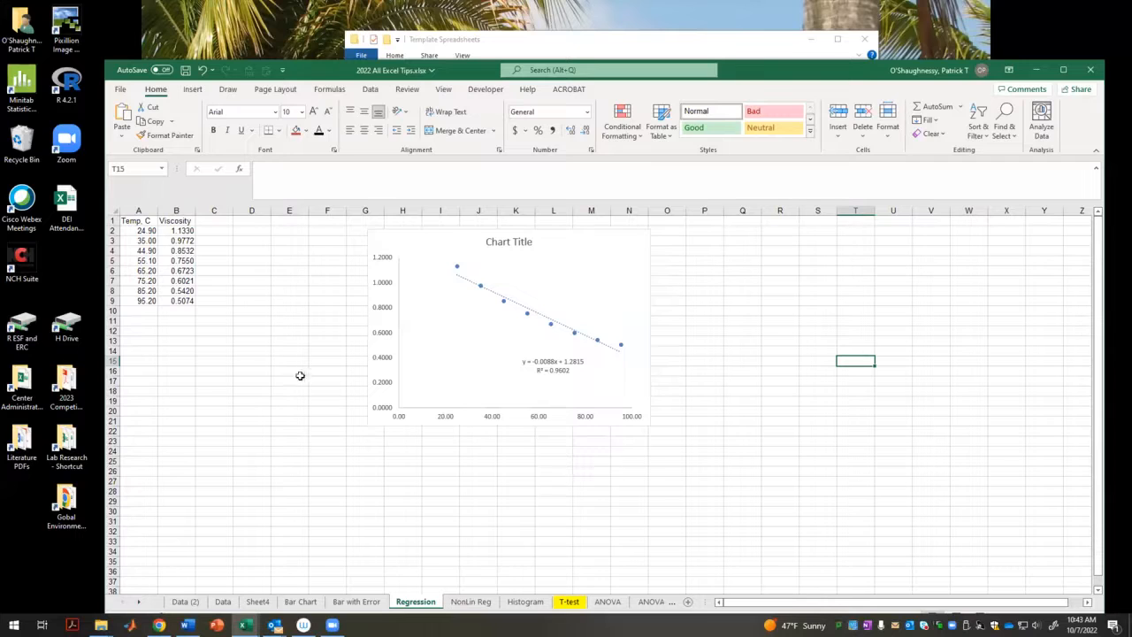
- Start a Regression data analysis with the viscosity values B2:B9 as the Y range and the temperatures A2:A9 as the X range
click(279, 240)
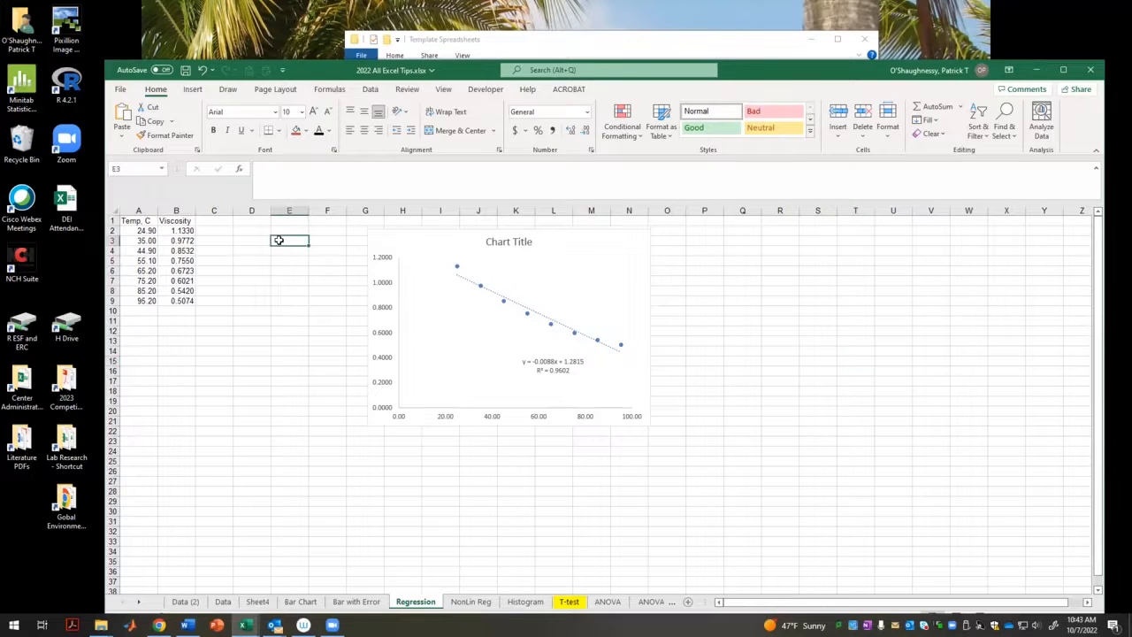
click(369, 89)
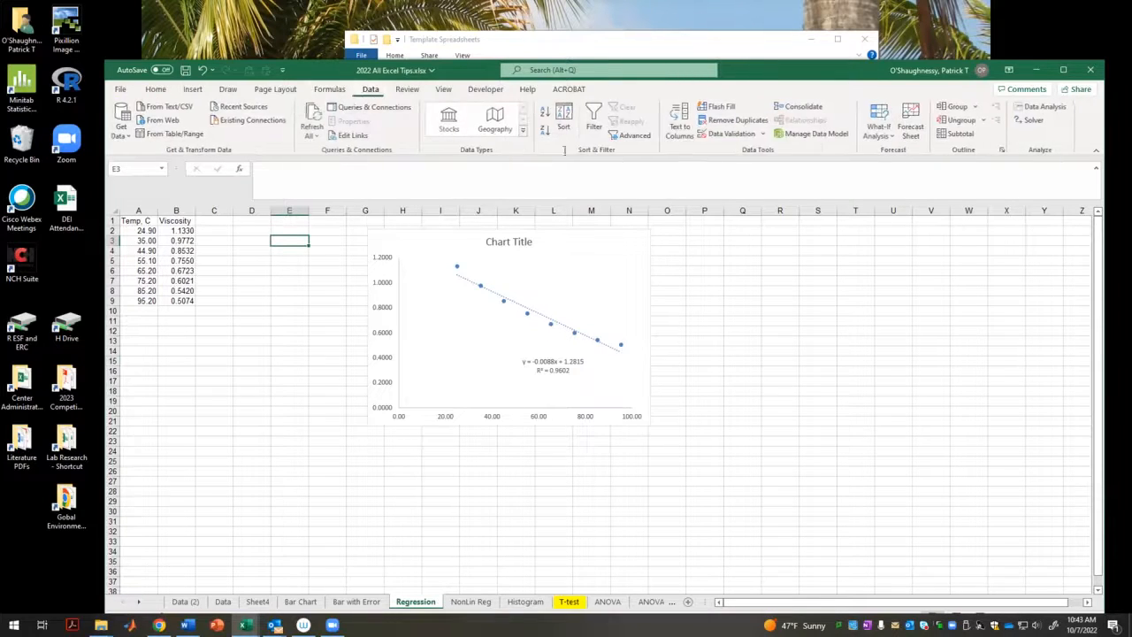
click(1040, 106)
drag(643, 358, 643, 389)
click(515, 368)
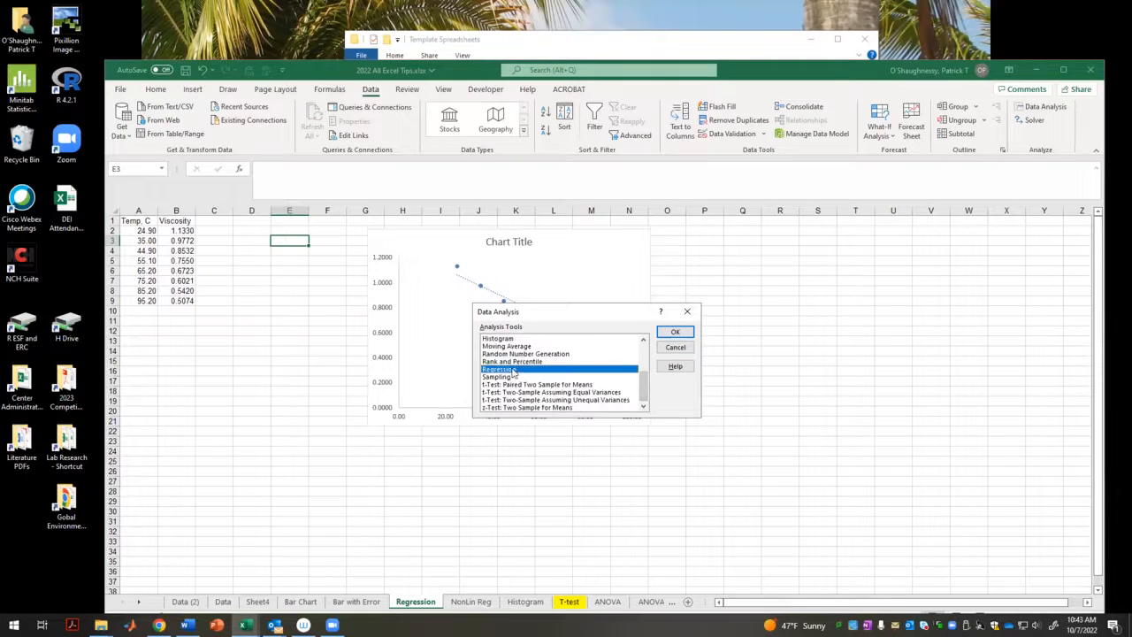
click(674, 331)
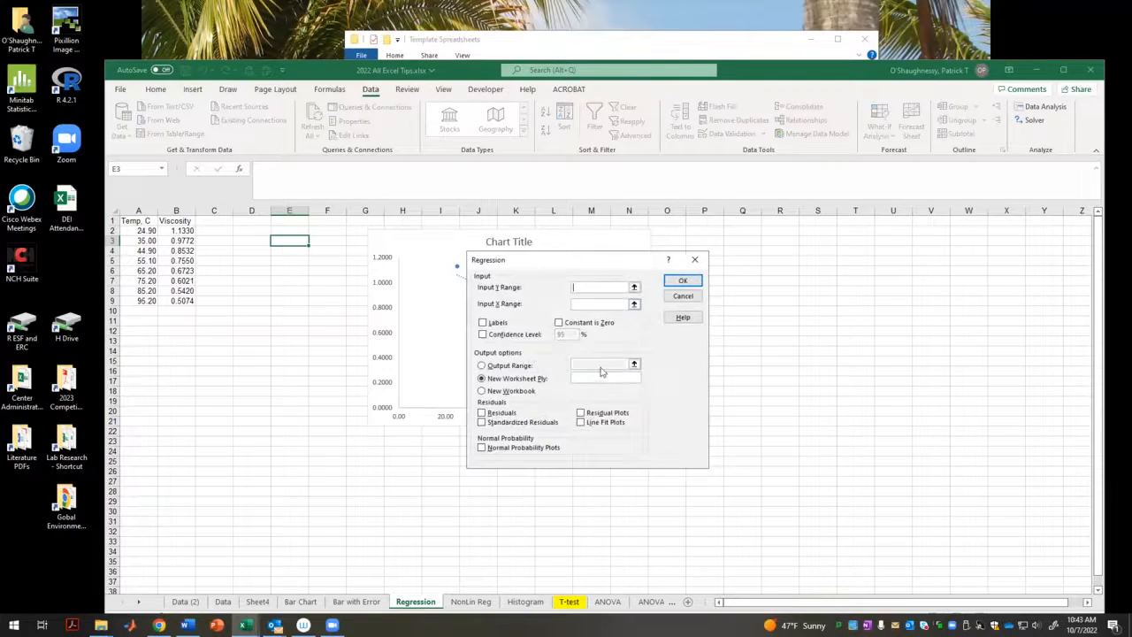
click(633, 287)
drag(175, 230, 175, 301)
click(701, 275)
click(633, 305)
drag(145, 227, 140, 301)
click(700, 275)
- Include the 95% confidence level, set the output range to Q4 on the current sheet, and run the regression
click(481, 334)
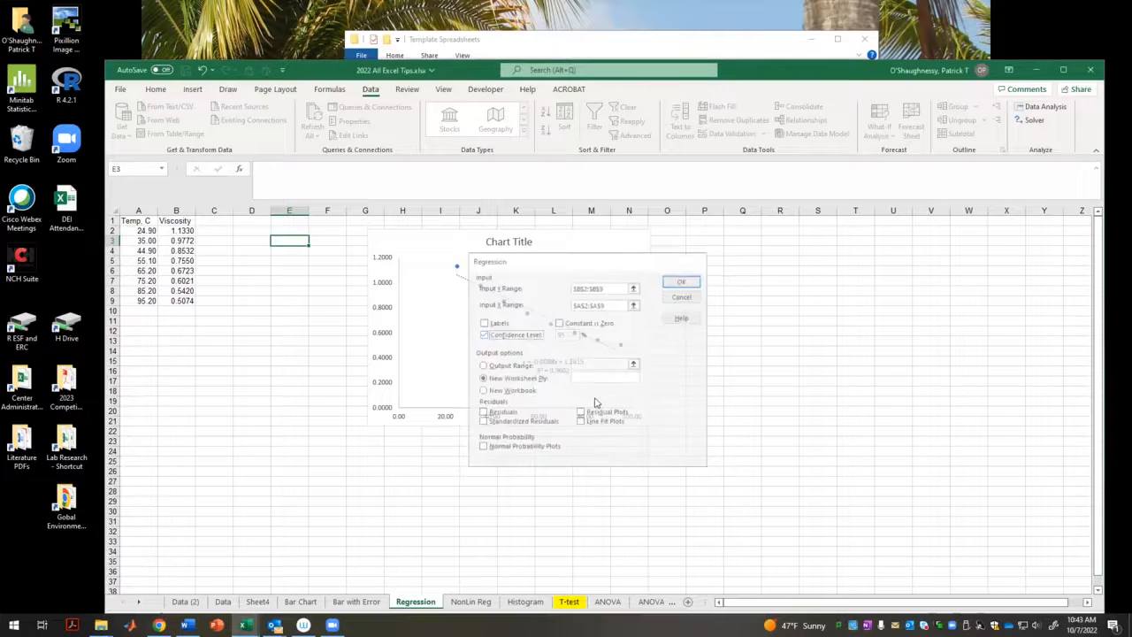
click(478, 363)
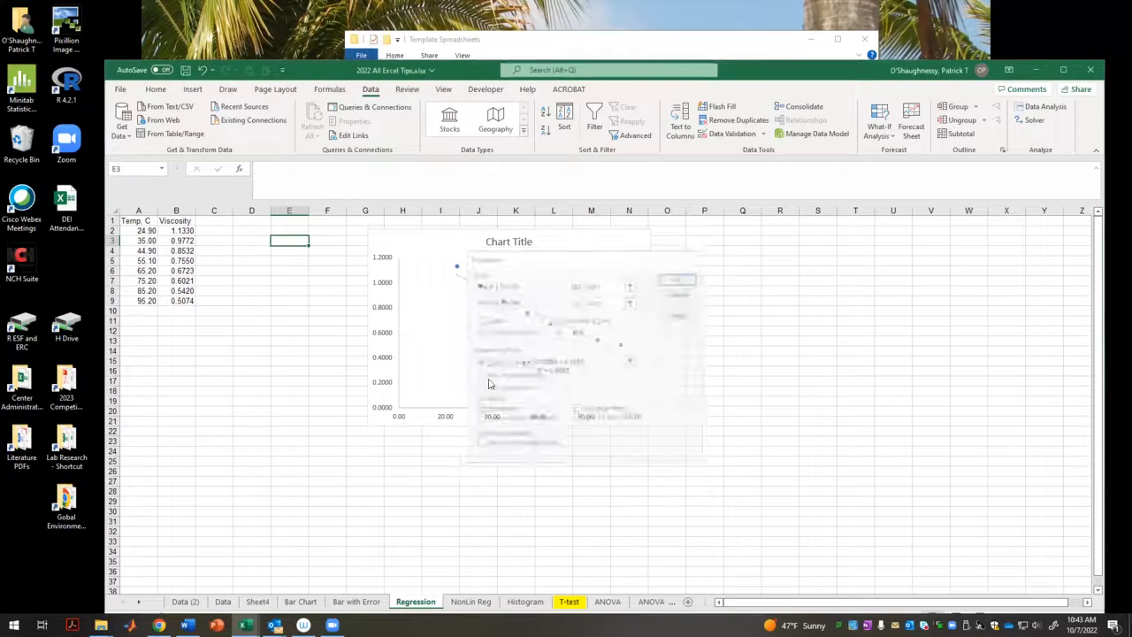
click(630, 361)
click(732, 250)
click(695, 269)
click(675, 273)
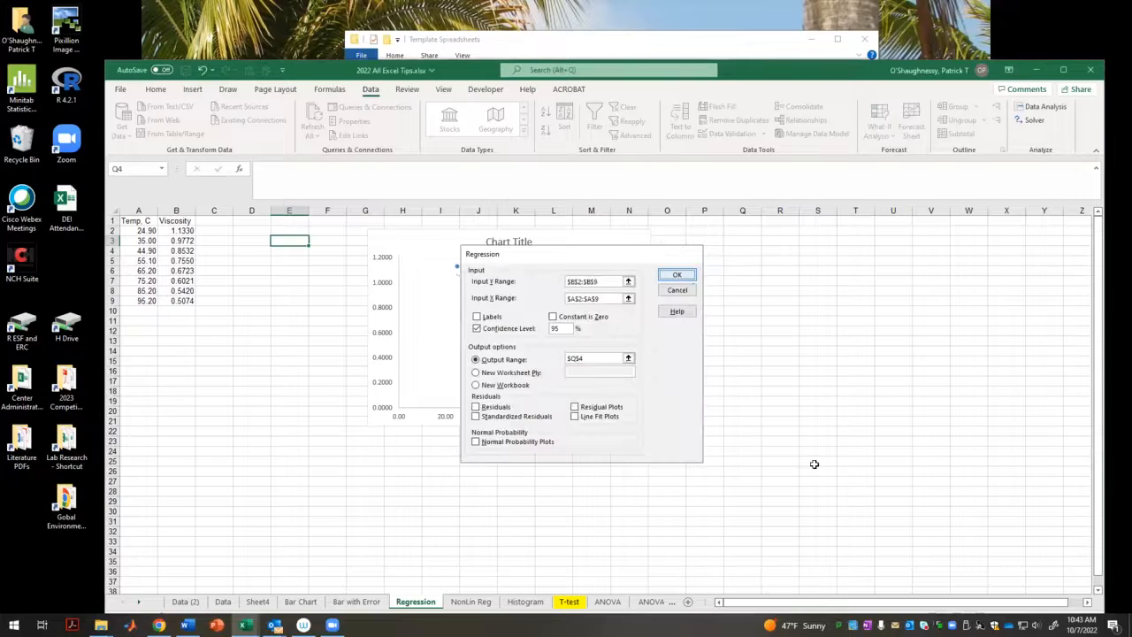
- Adjust the widths of columns Q and R so the regression summary's labels and values are easier to read
click(861, 551)
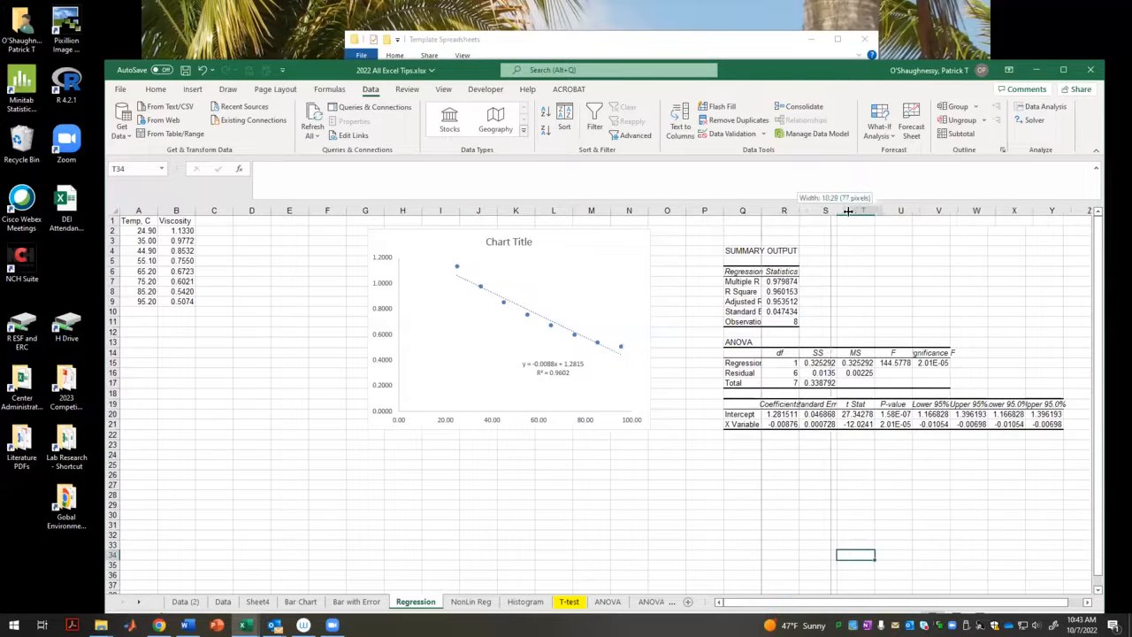
double_click(797, 210)
drag(763, 209, 785, 211)
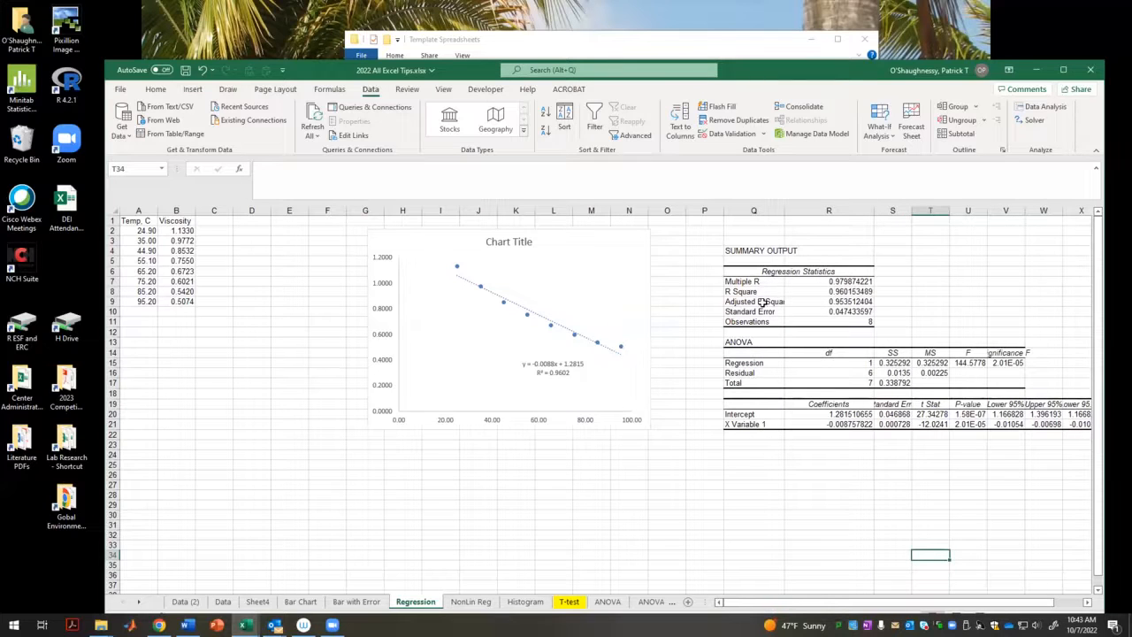
click(838, 292)
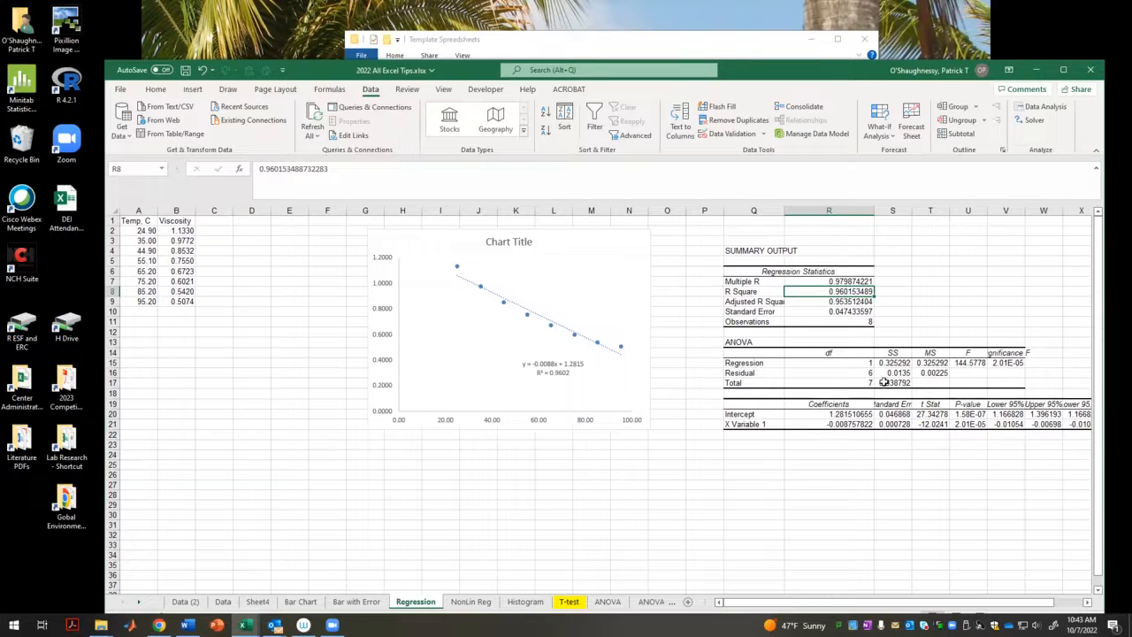
drag(875, 211, 838, 210)
- Examine the X Variable 1 coefficient, its P-value and its lower 95% confidence limit in the regression output
click(829, 423)
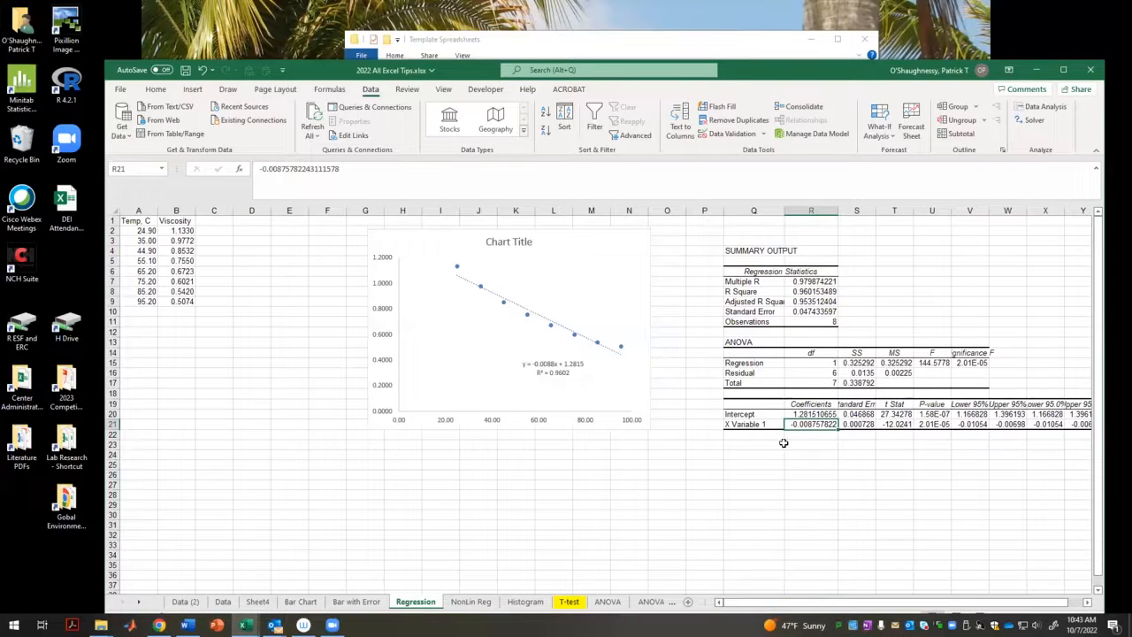
click(310, 168)
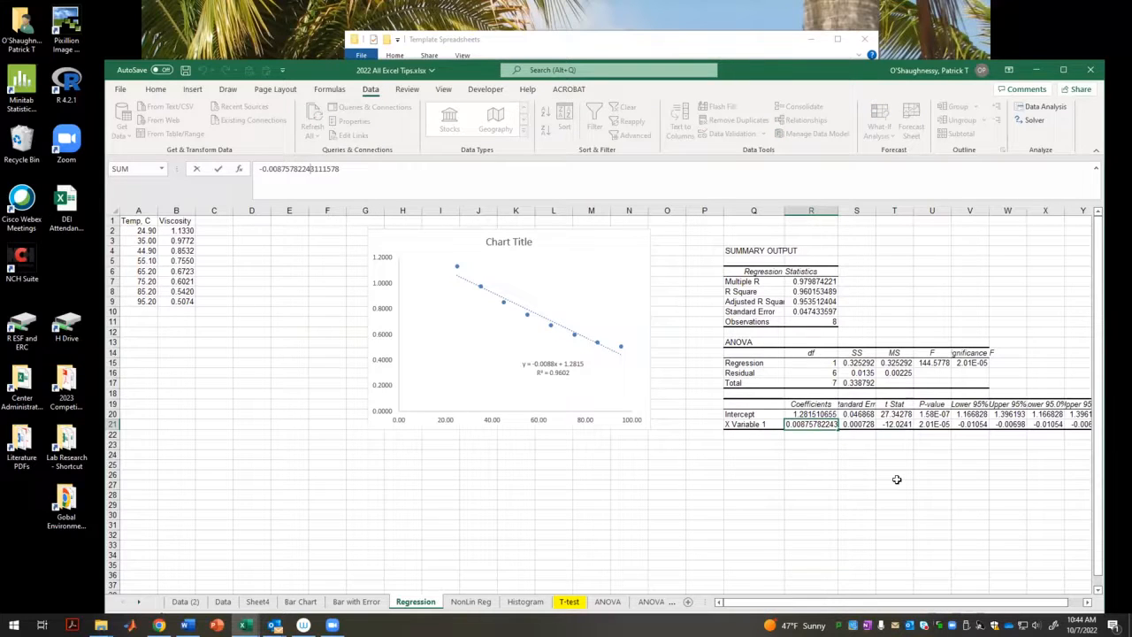
click(935, 425)
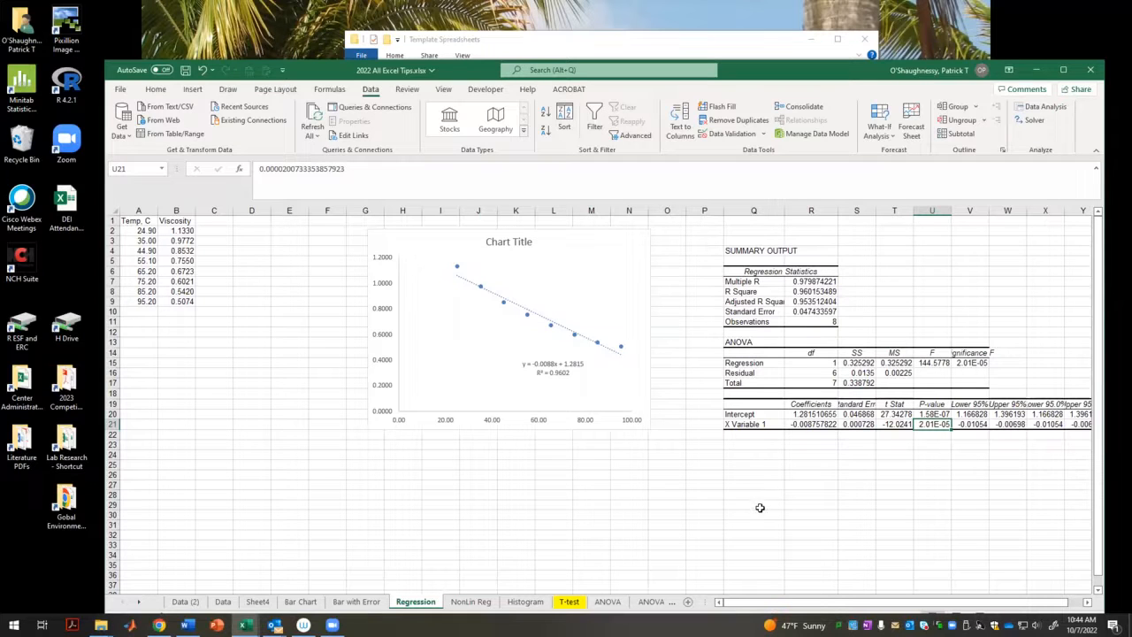
click(1047, 425)
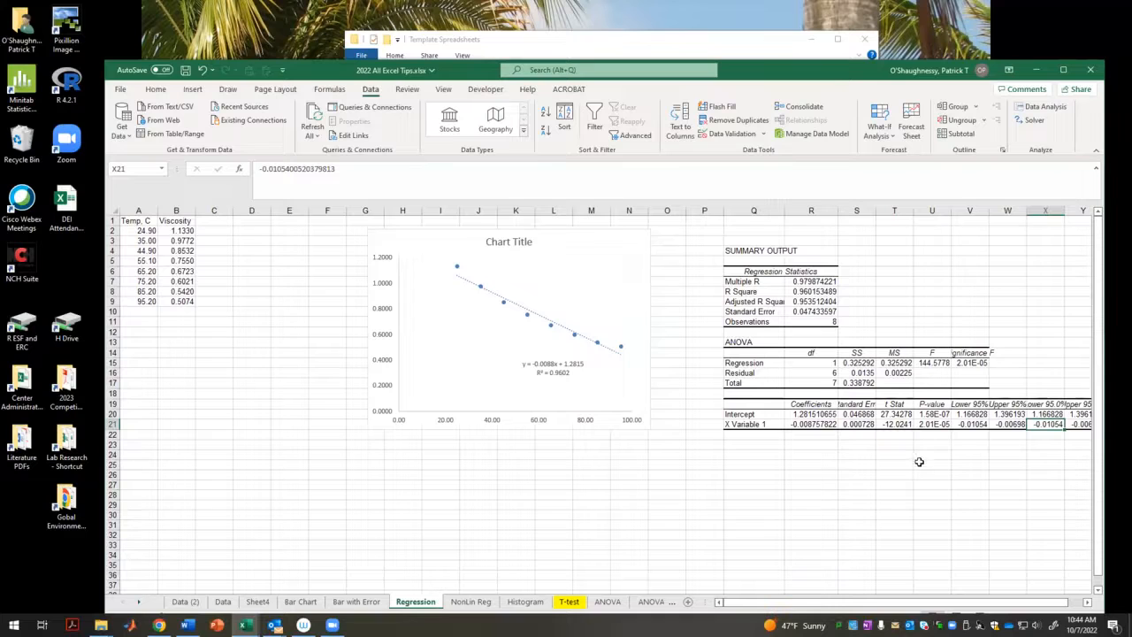
- Rerun the regression with residuals, standardized residuals, residual plots, line fit plots and normal probability plots, overwriting the existing output
click(1042, 107)
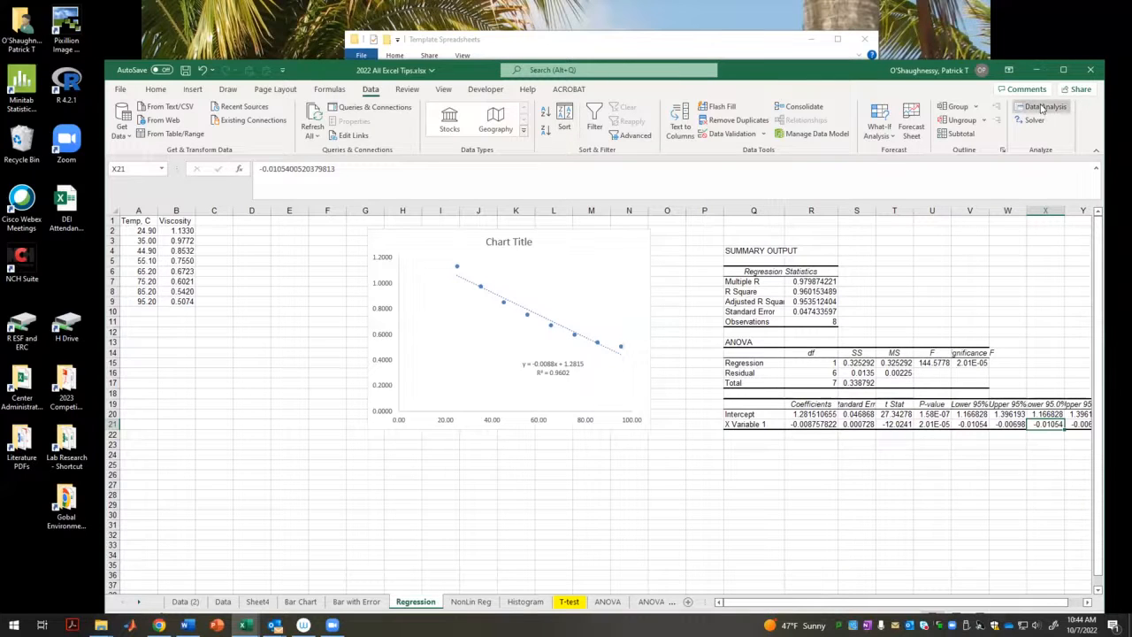
click(669, 327)
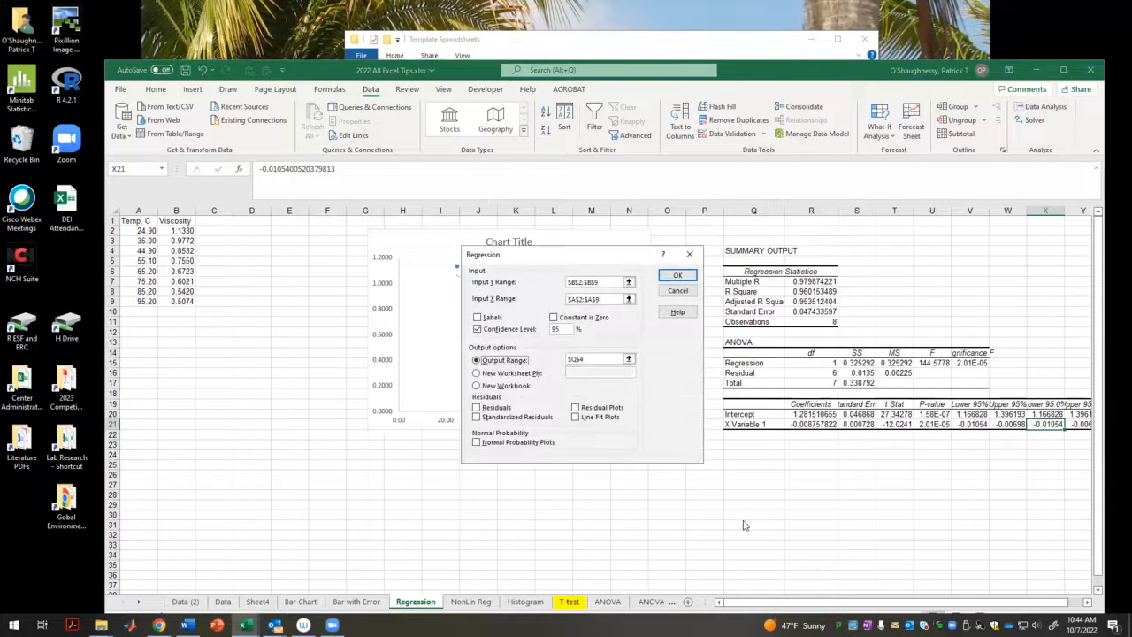
click(477, 406)
click(476, 416)
click(575, 406)
click(576, 416)
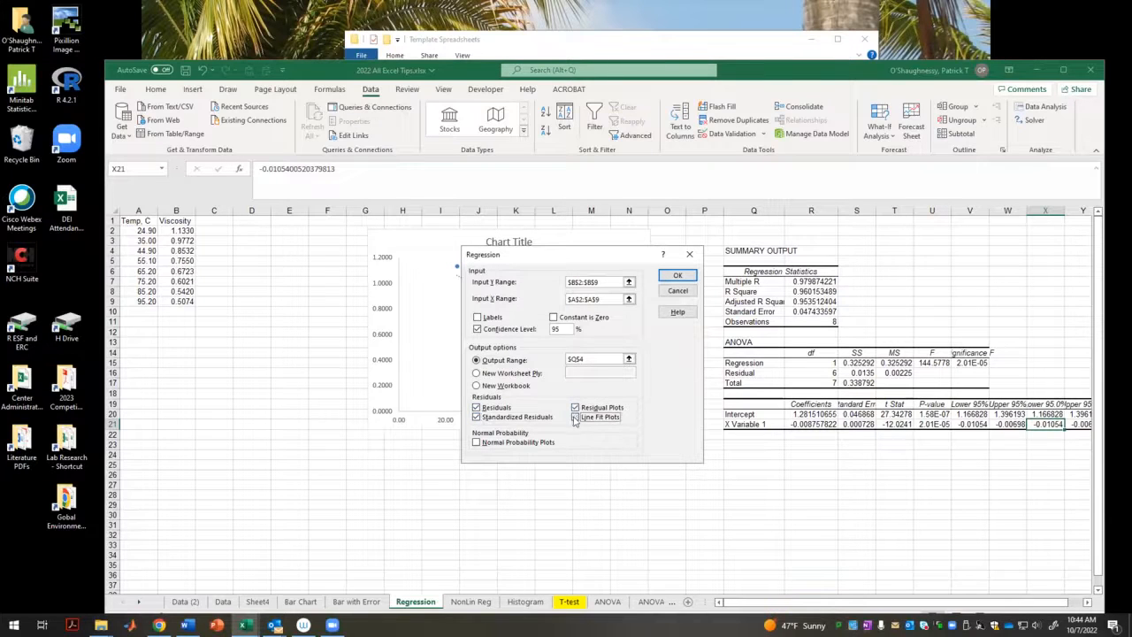
click(476, 442)
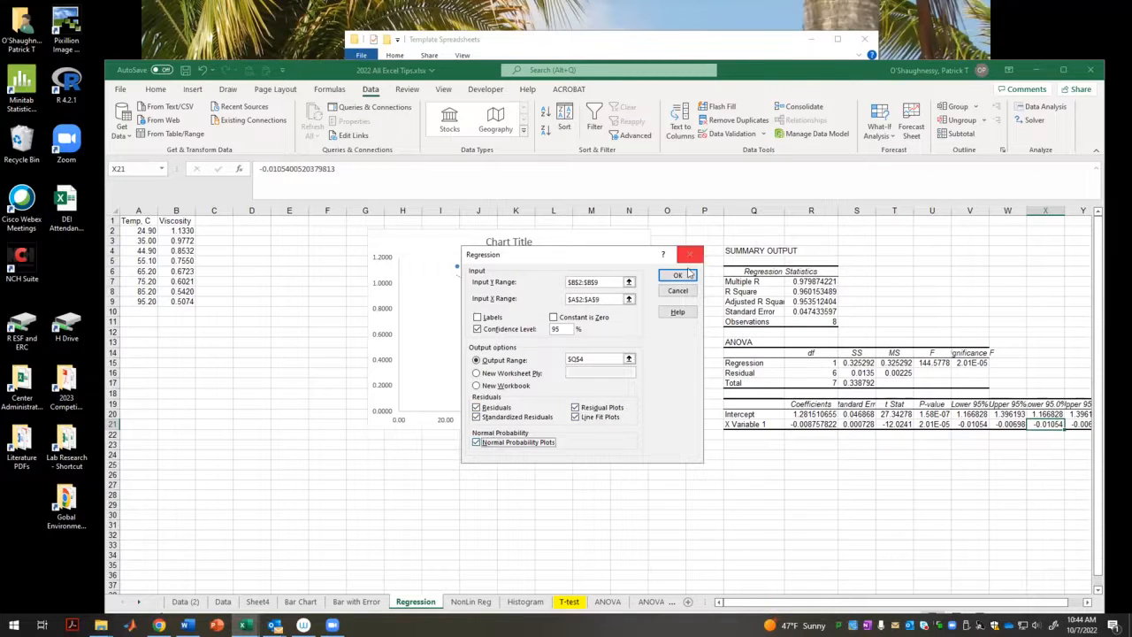
click(679, 276)
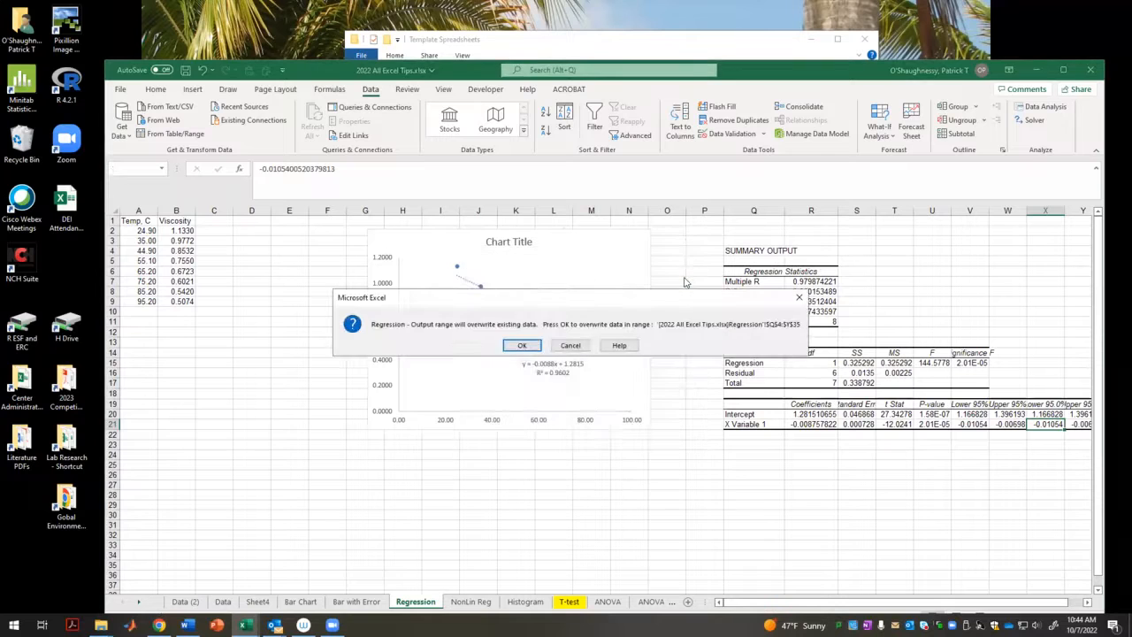
click(538, 344)
- Spread out the overlapping regression plots, placing the normal probability plot below and the line fit plot beside the residual plot
scroll(920, 476, down, 2)
scroll(919, 476, down, 2)
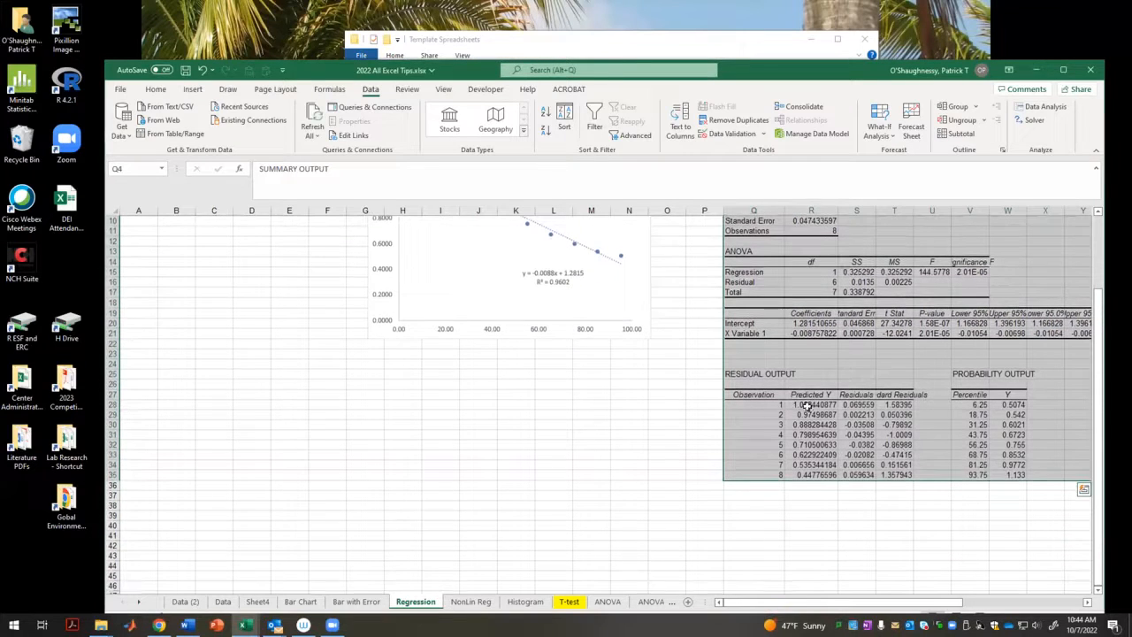
drag(847, 604, 968, 596)
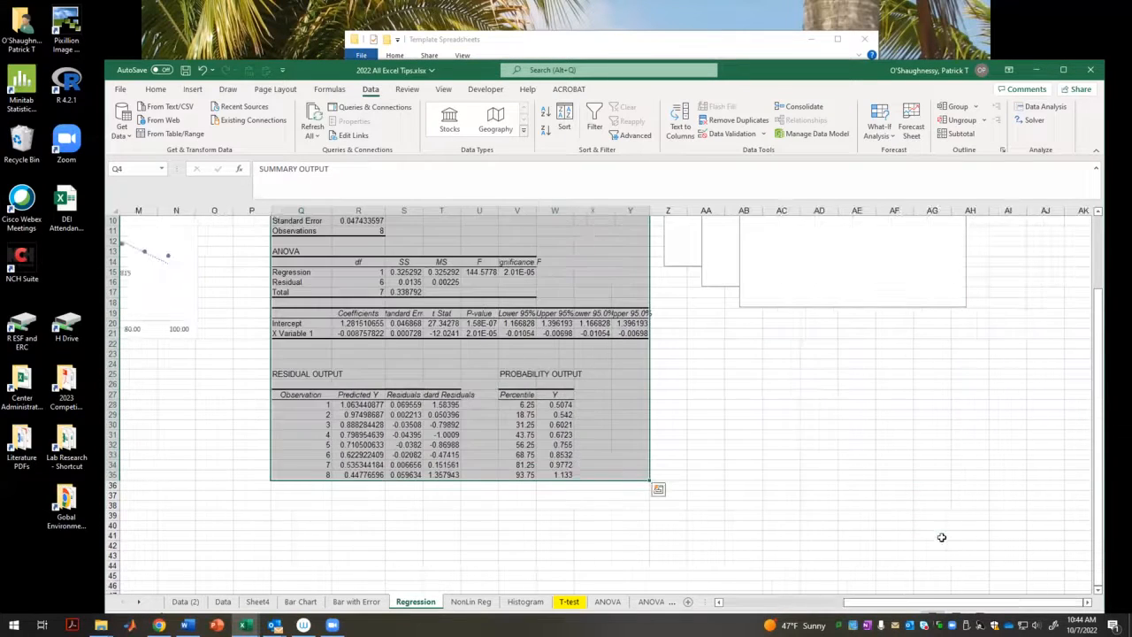
drag(784, 390, 781, 480)
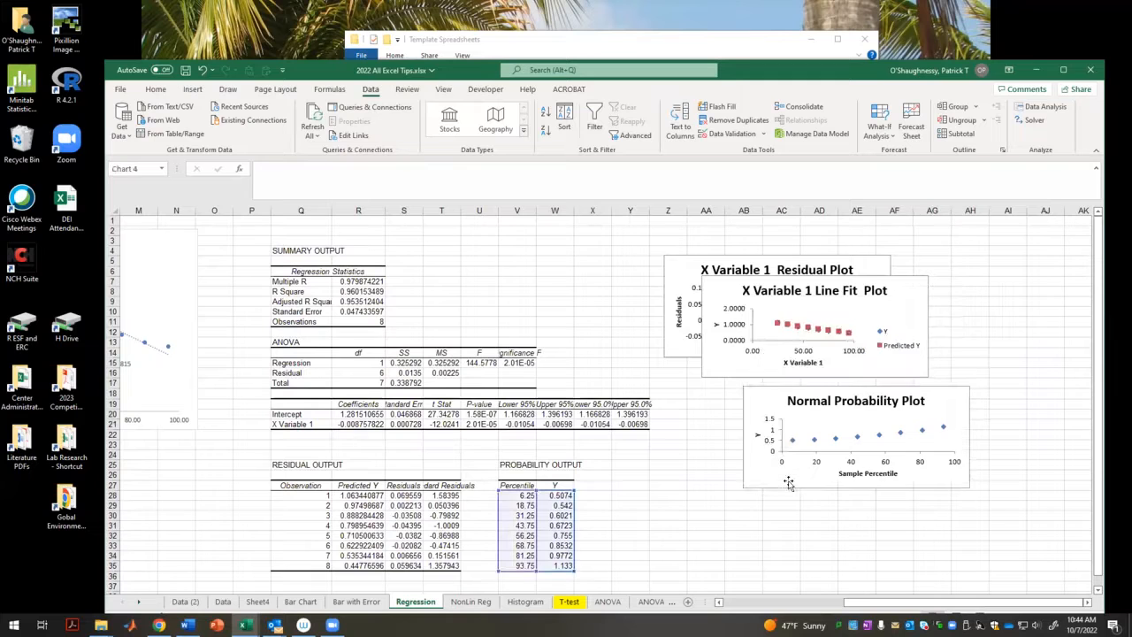
drag(711, 378, 692, 451)
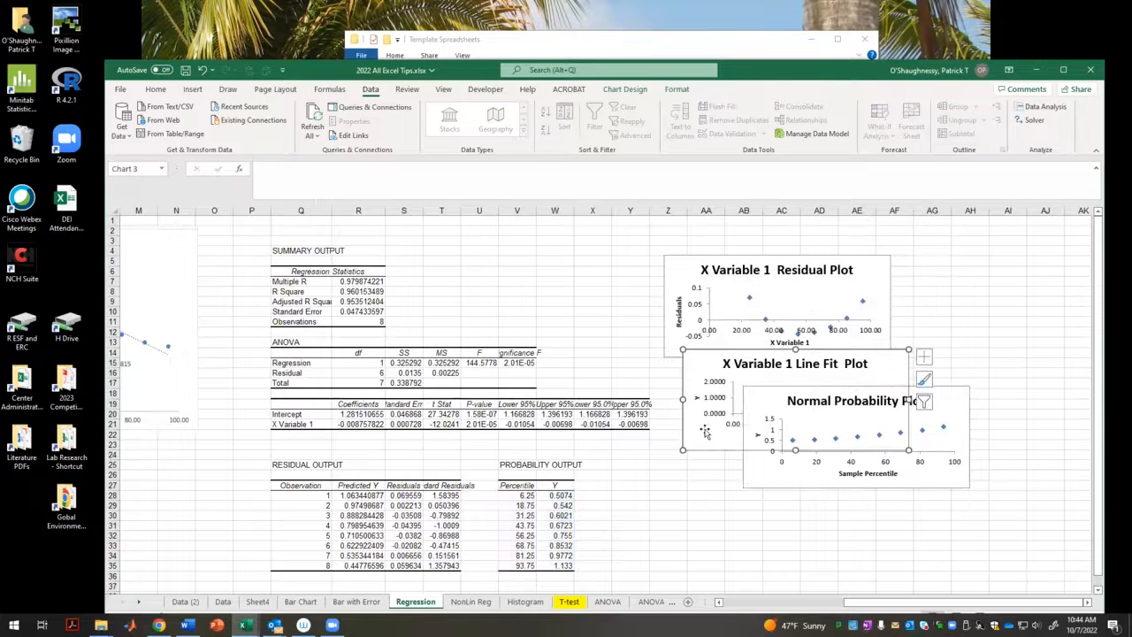
drag(718, 352, 820, 288)
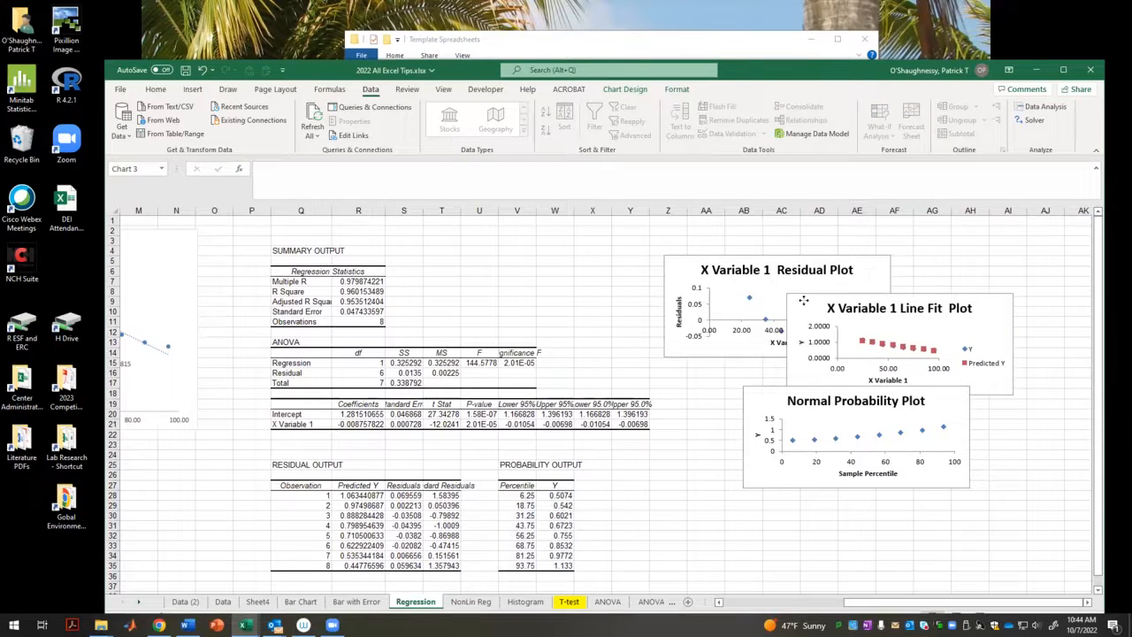
click(743, 555)
drag(886, 607, 771, 607)
click(393, 534)
click(218, 602)
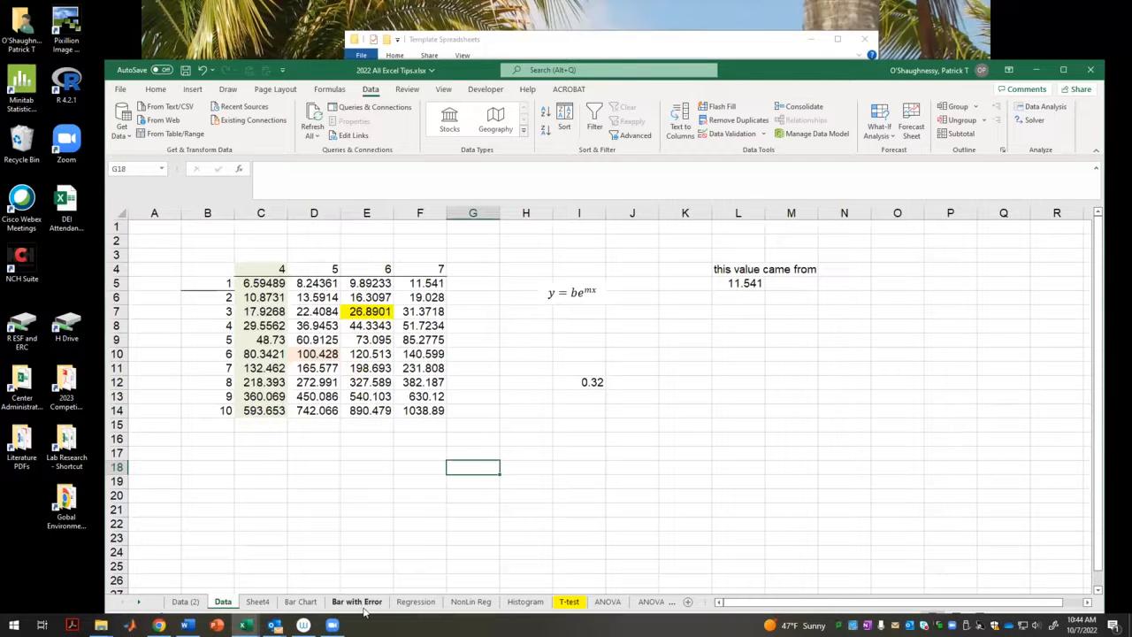
click(415, 601)
click(433, 543)
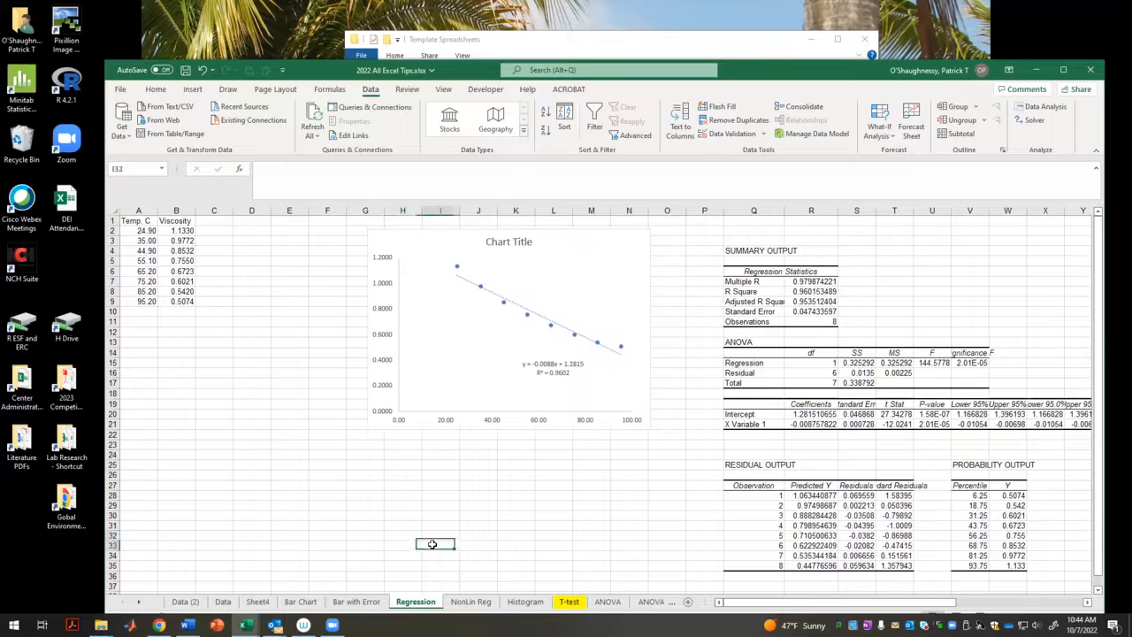
- On the NonLin Reg sheet, insert a markers-only scatter chart of the time and concentration data in A2:B16 and make it taller
click(471, 601)
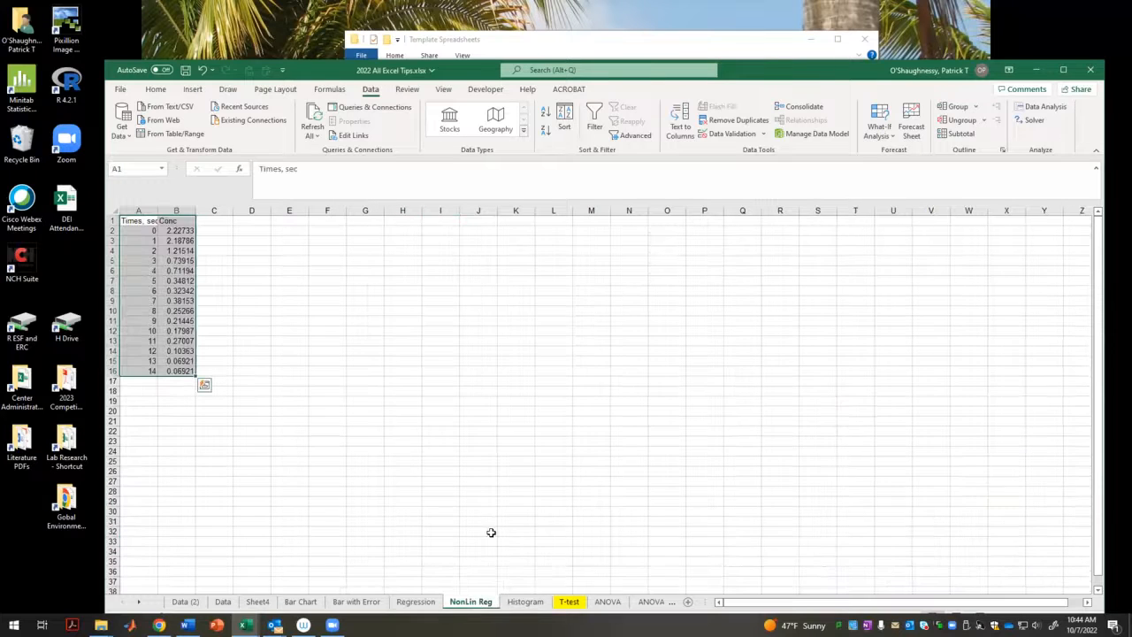
click(323, 331)
drag(140, 230, 182, 372)
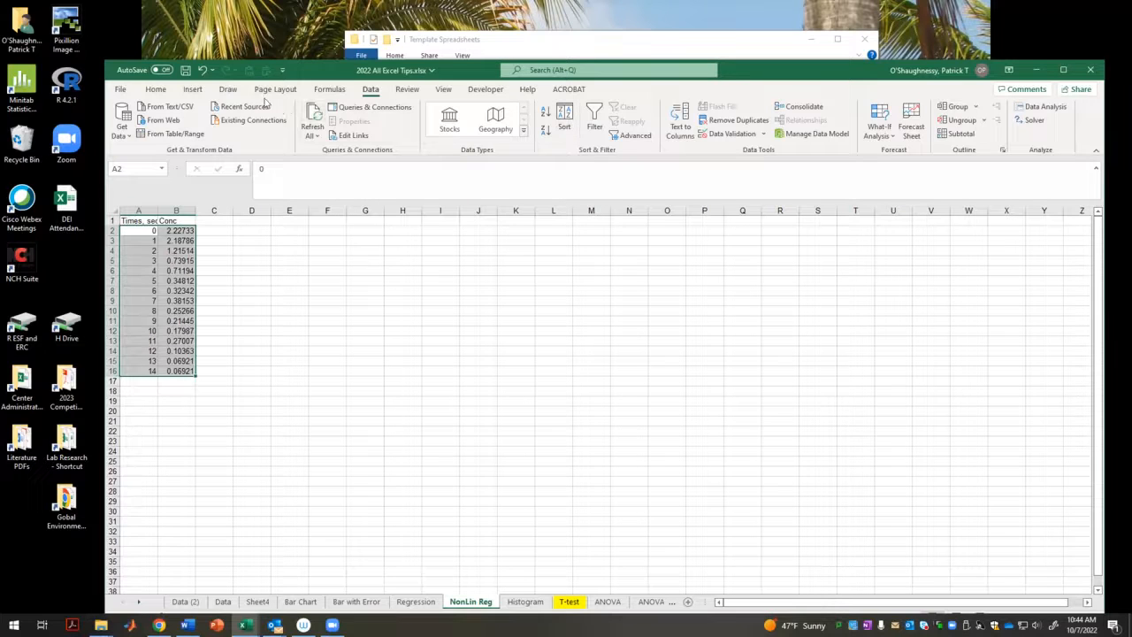
click(191, 92)
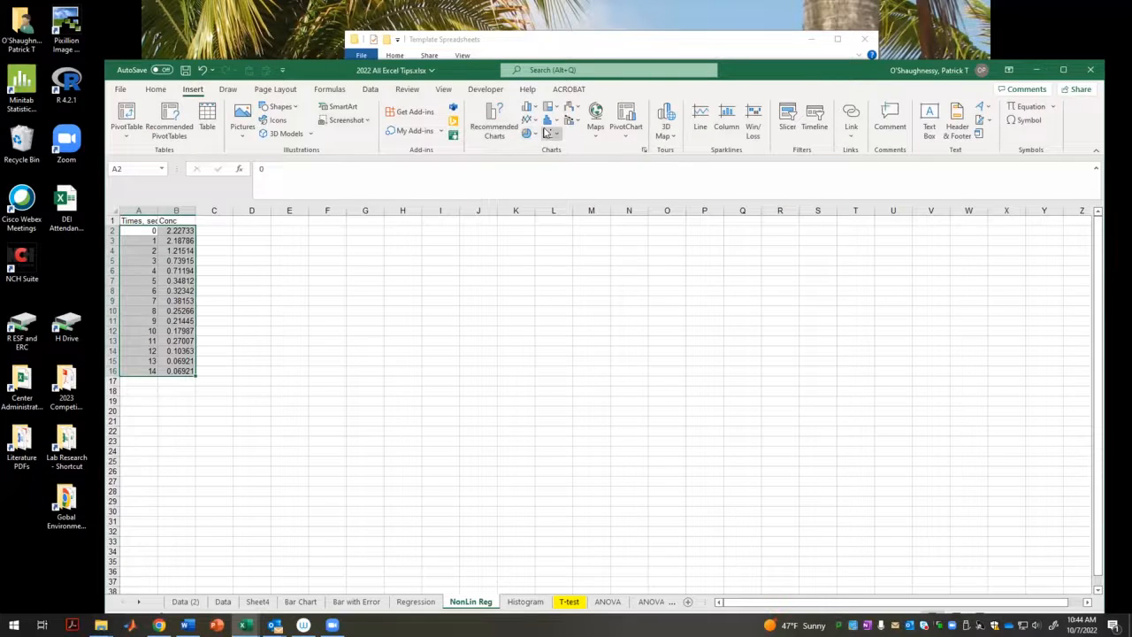
click(550, 132)
click(556, 173)
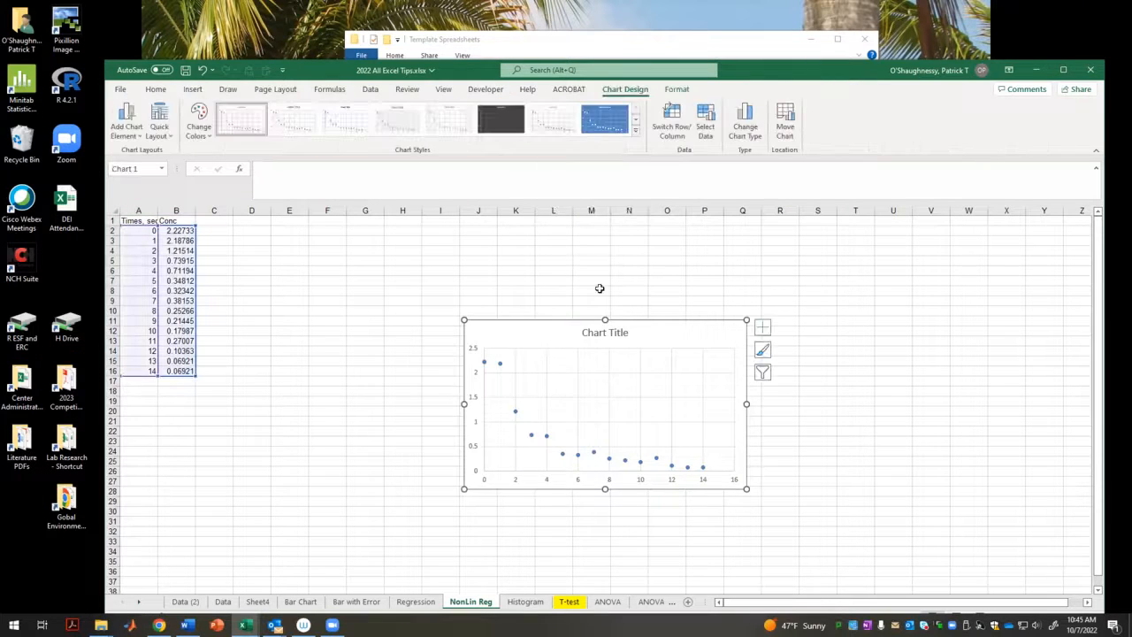
drag(605, 314, 598, 273)
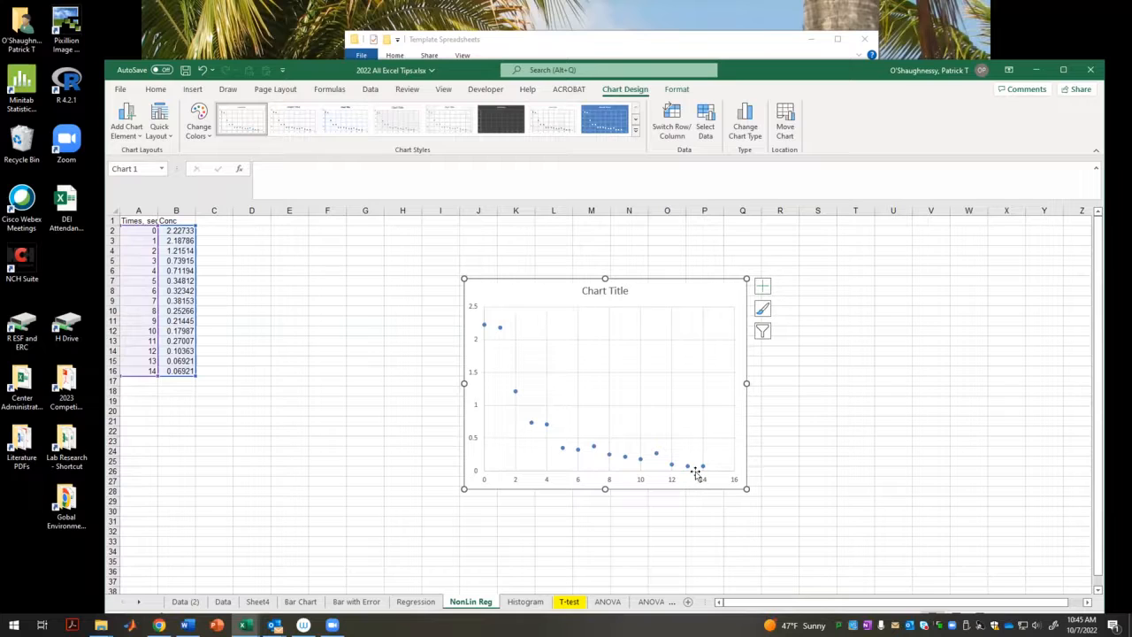
- Add an exponential trendline to the concentration data with its equation and R-squared value displayed, and place the label above the curve
right_click(514, 391)
click(572, 501)
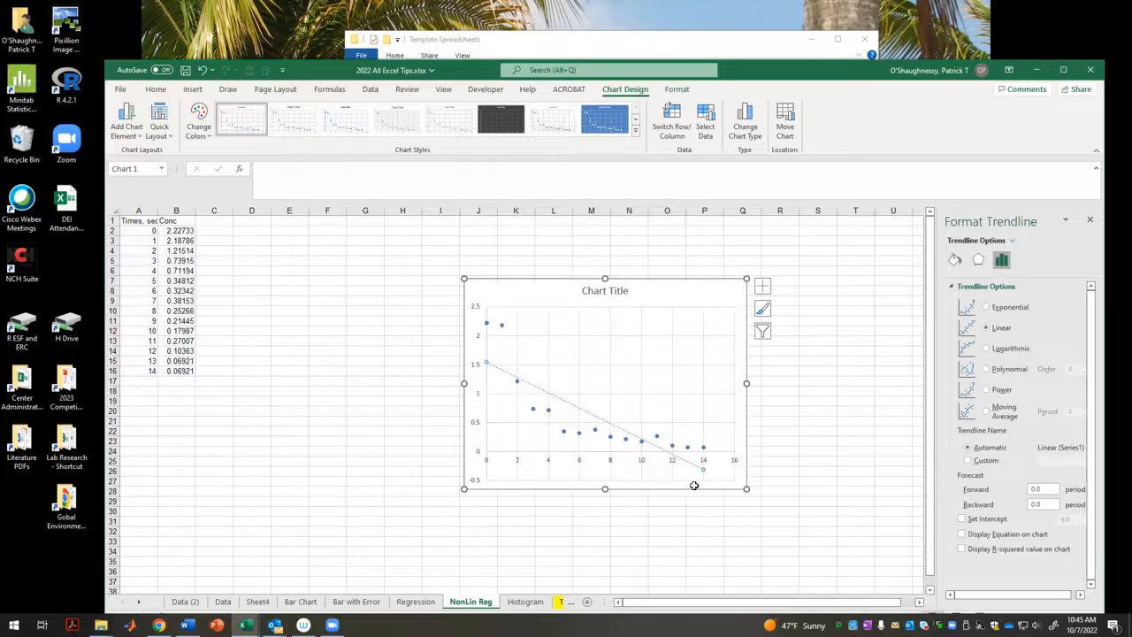
click(986, 307)
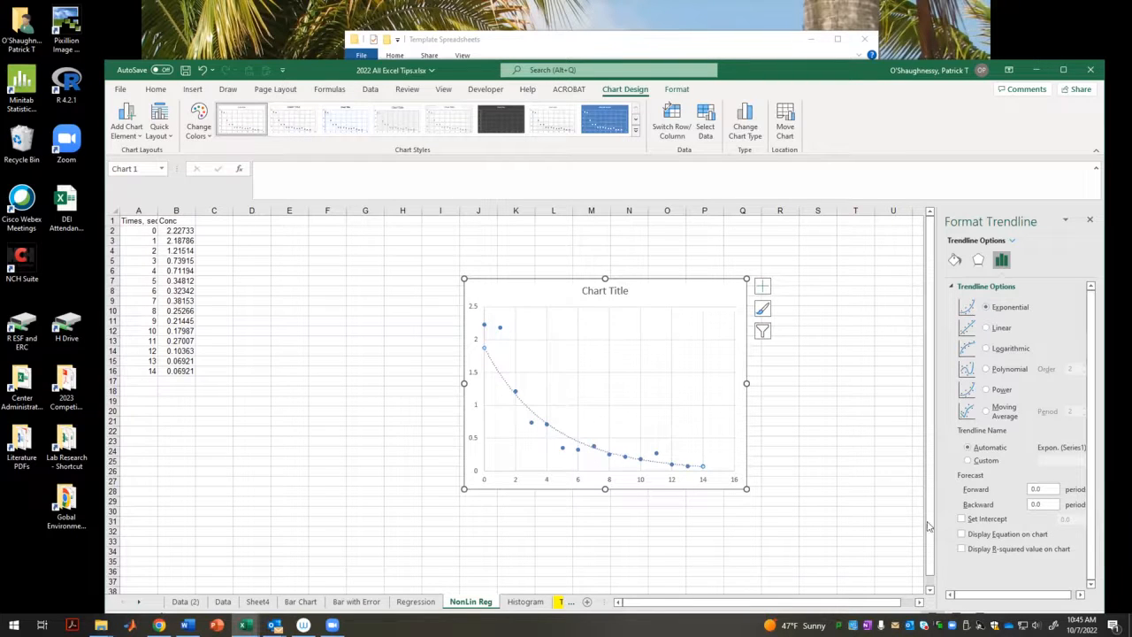
click(966, 535)
click(964, 549)
click(695, 454)
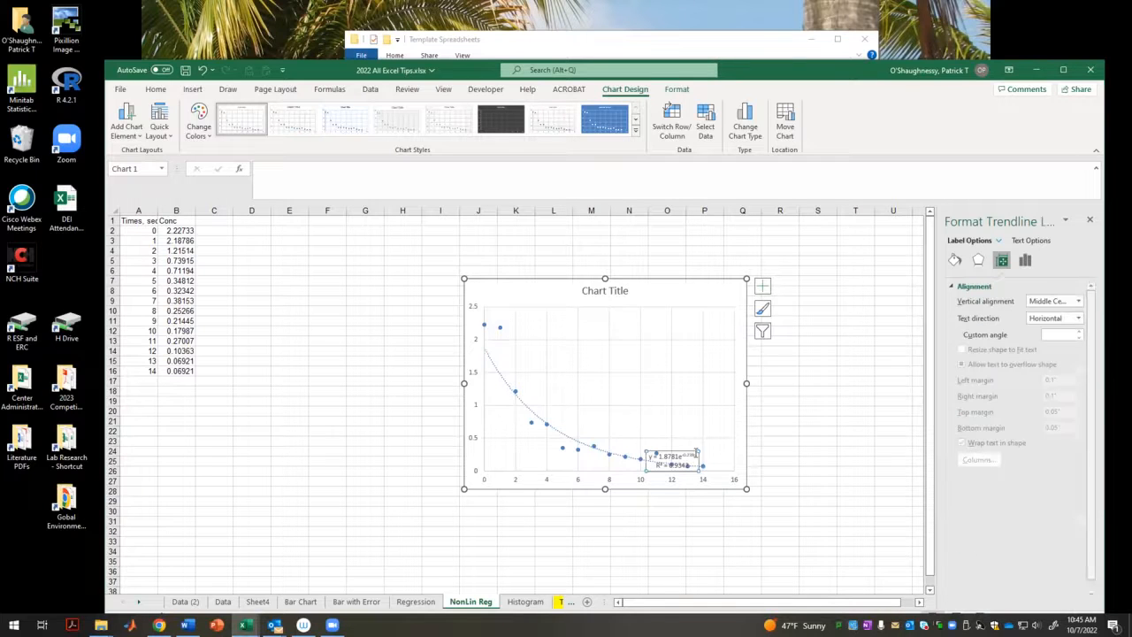
drag(695, 454, 674, 376)
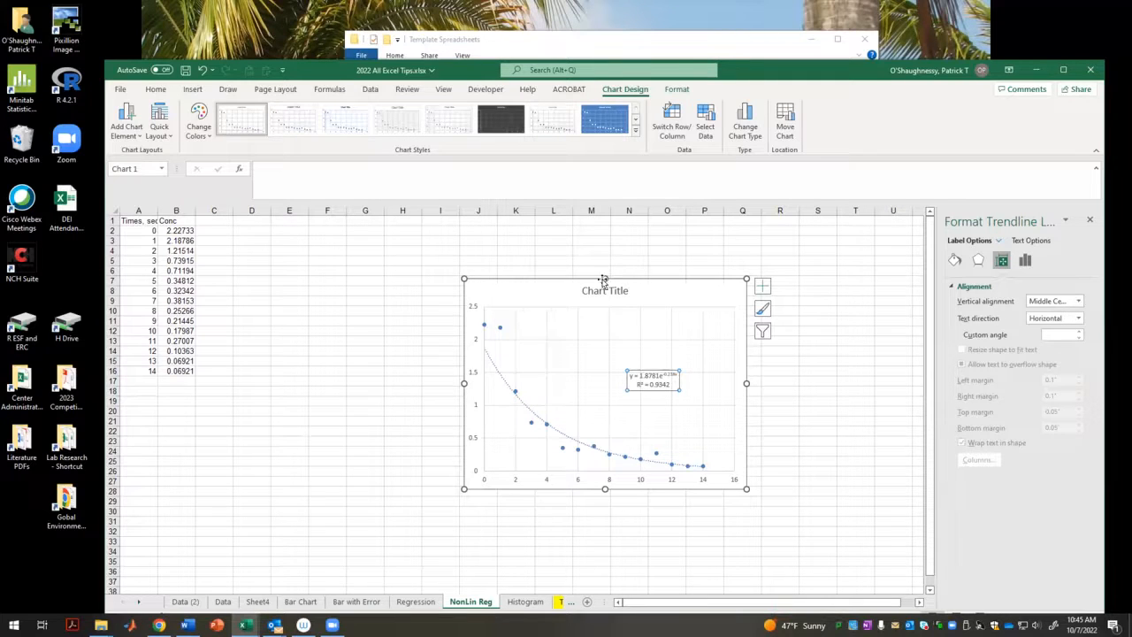
- Move the concentration chart up beside the data and give its vertical axis a base-10 logarithmic scale
drag(566, 286, 495, 275)
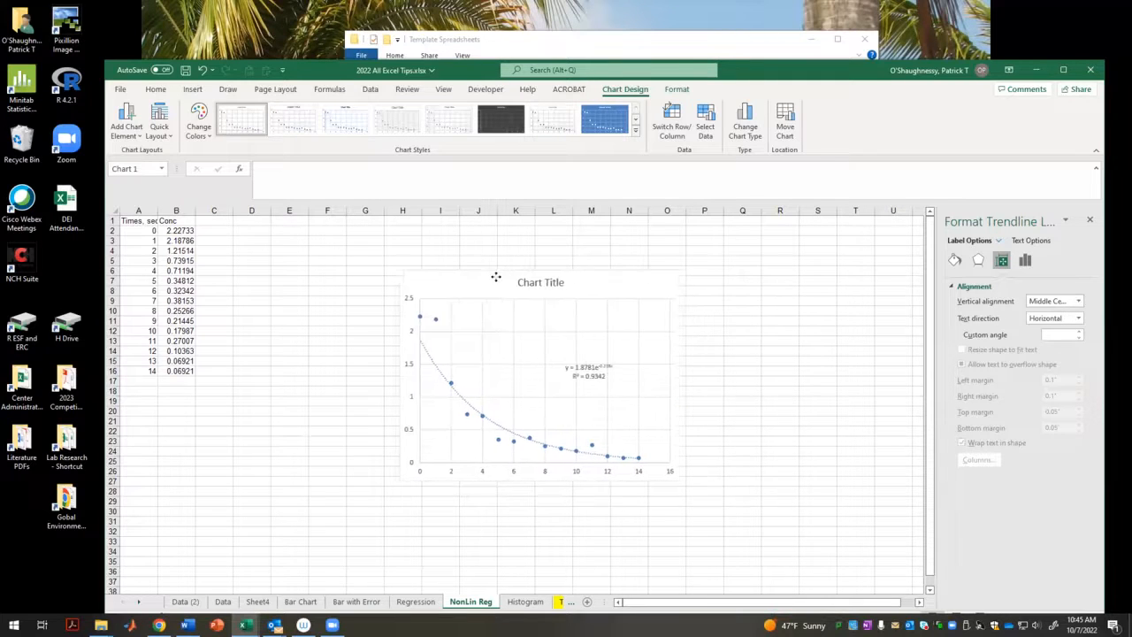
click(409, 371)
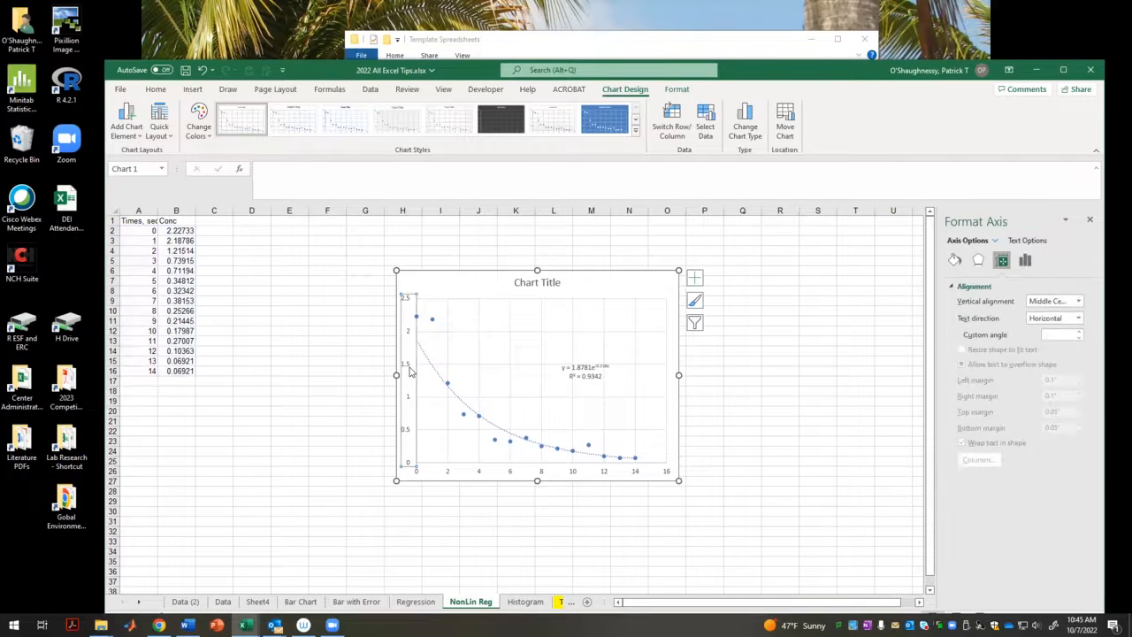
right_click(410, 372)
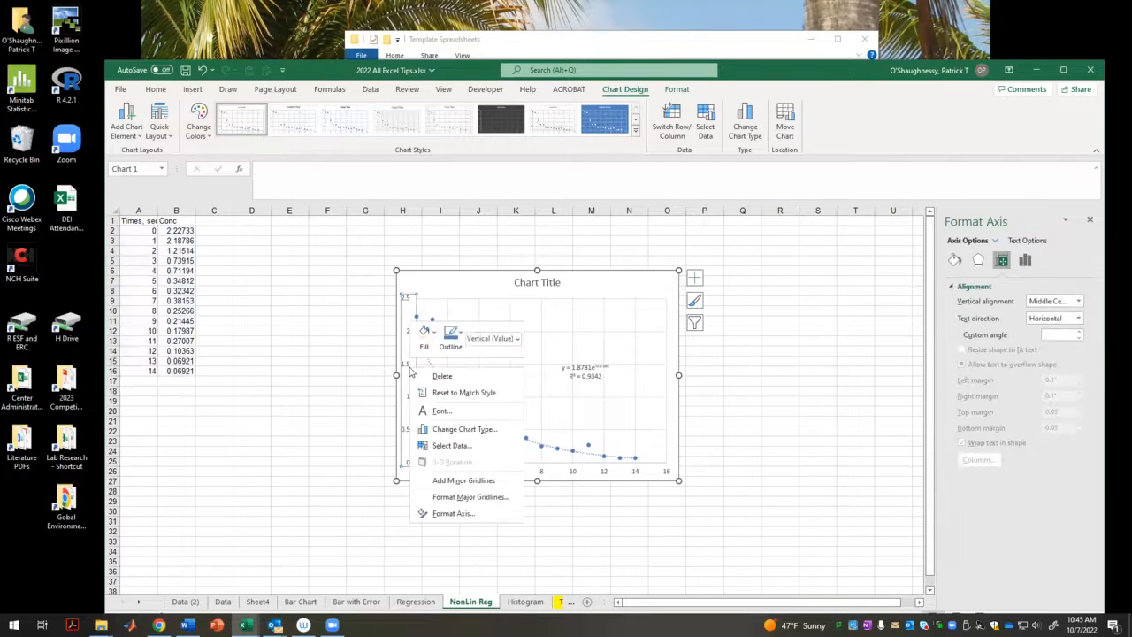
click(456, 513)
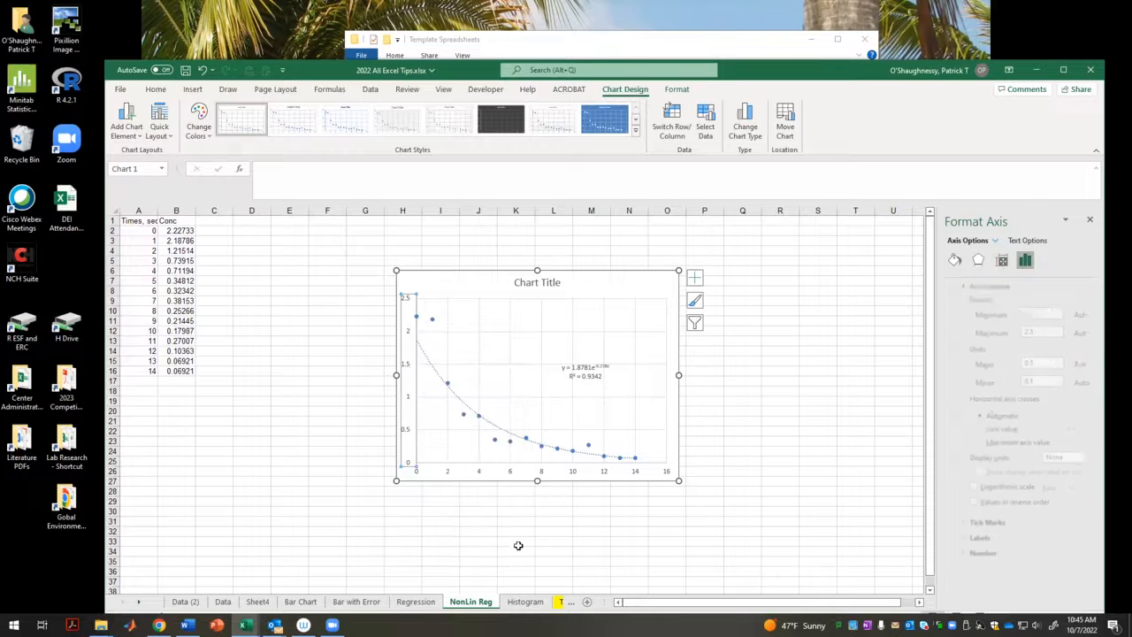
click(962, 487)
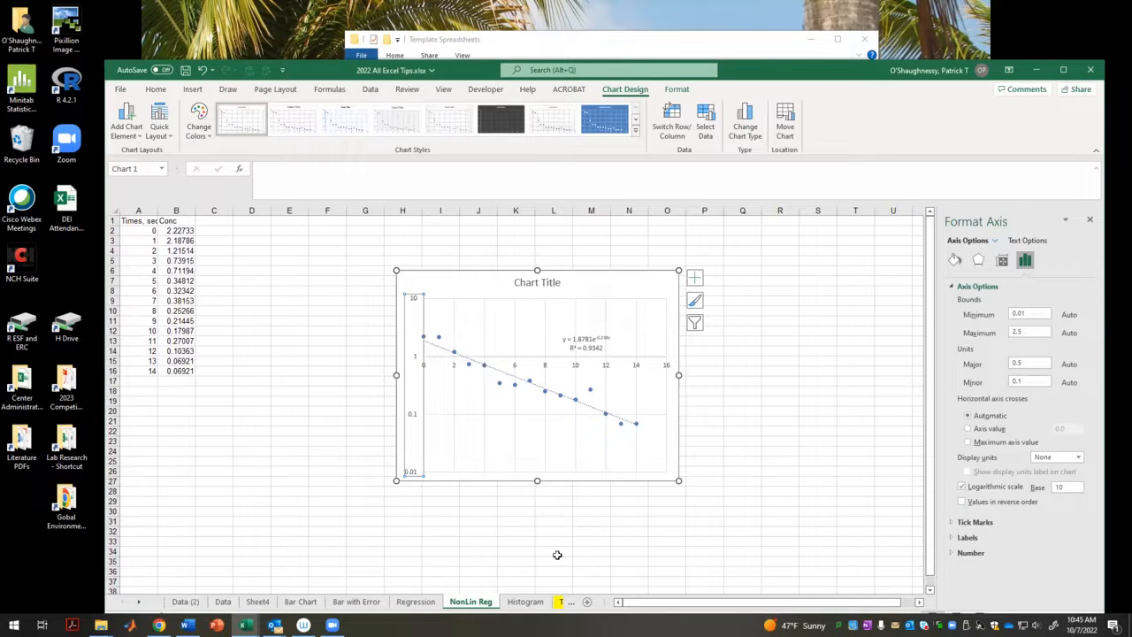
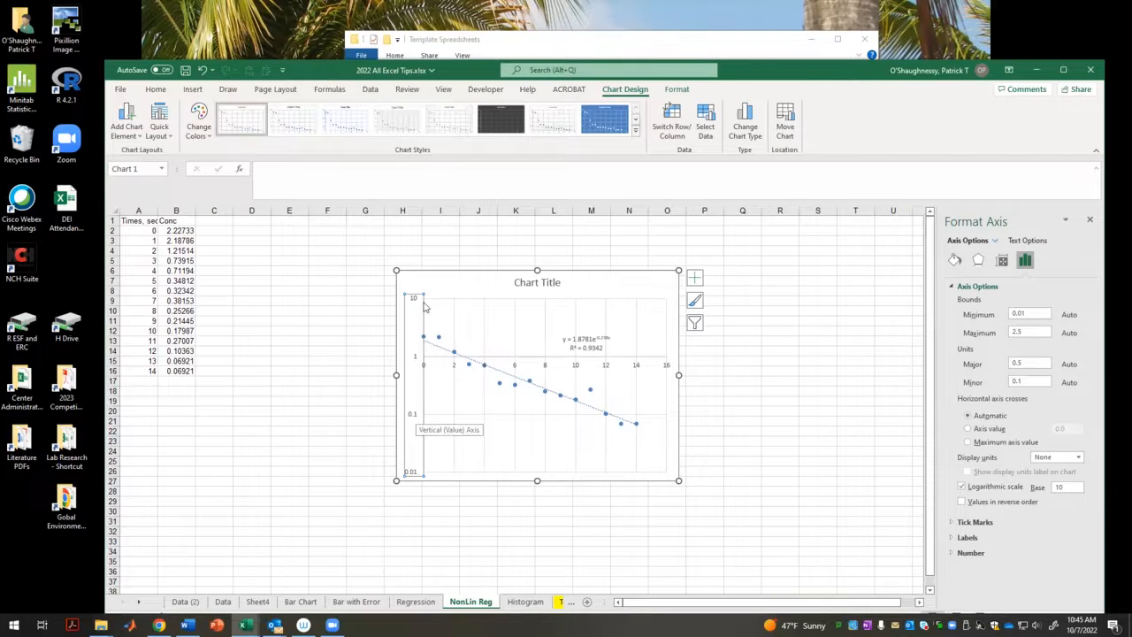
- Remove the chart's gridlines and make the horizontal axis cross the vertical axis at 0.01
click(694, 278)
click(722, 352)
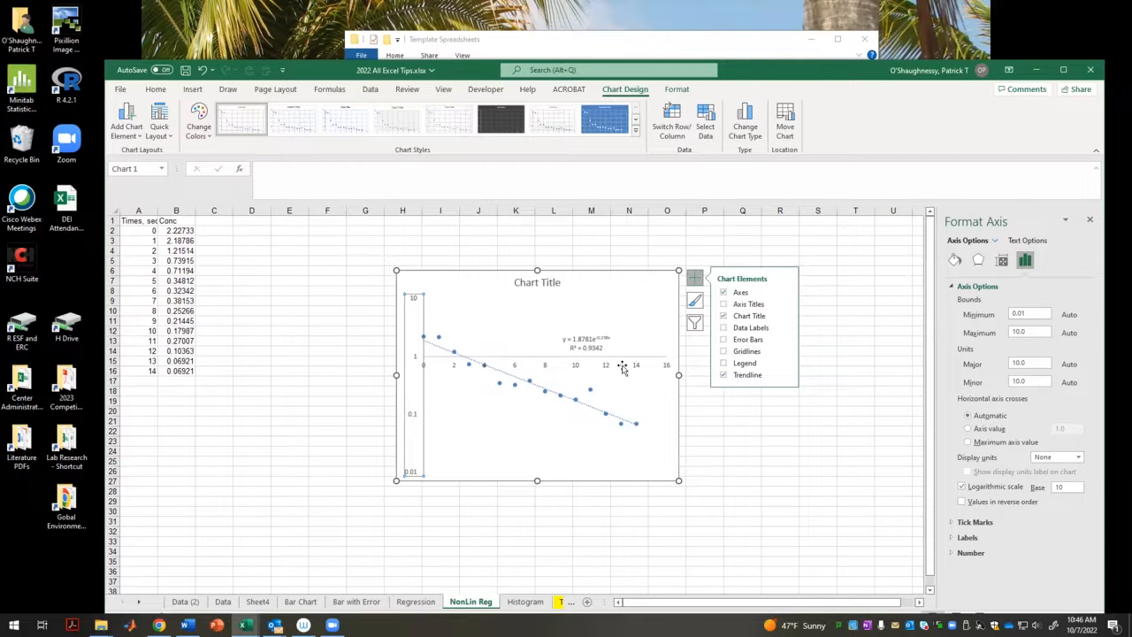
right_click(416, 358)
click(484, 501)
click(969, 428)
drag(1074, 427, 1054, 430)
text(.01)
key(Return)
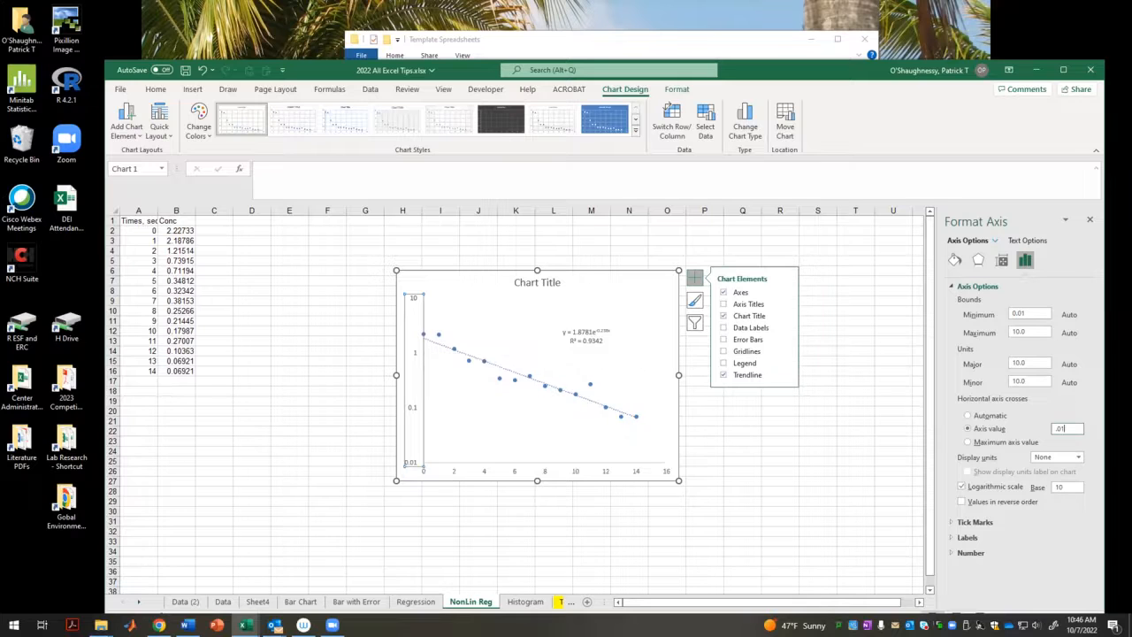
- Set both the major and minor tick marks of the chart's vertical axis to Outside
click(418, 355)
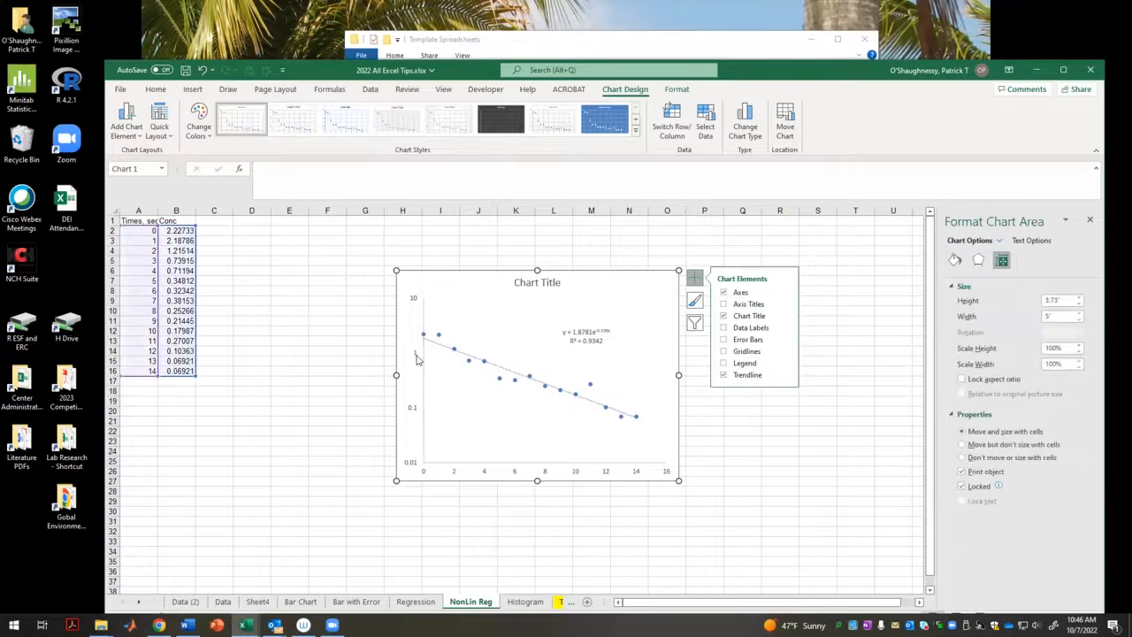
right_click(417, 357)
click(481, 503)
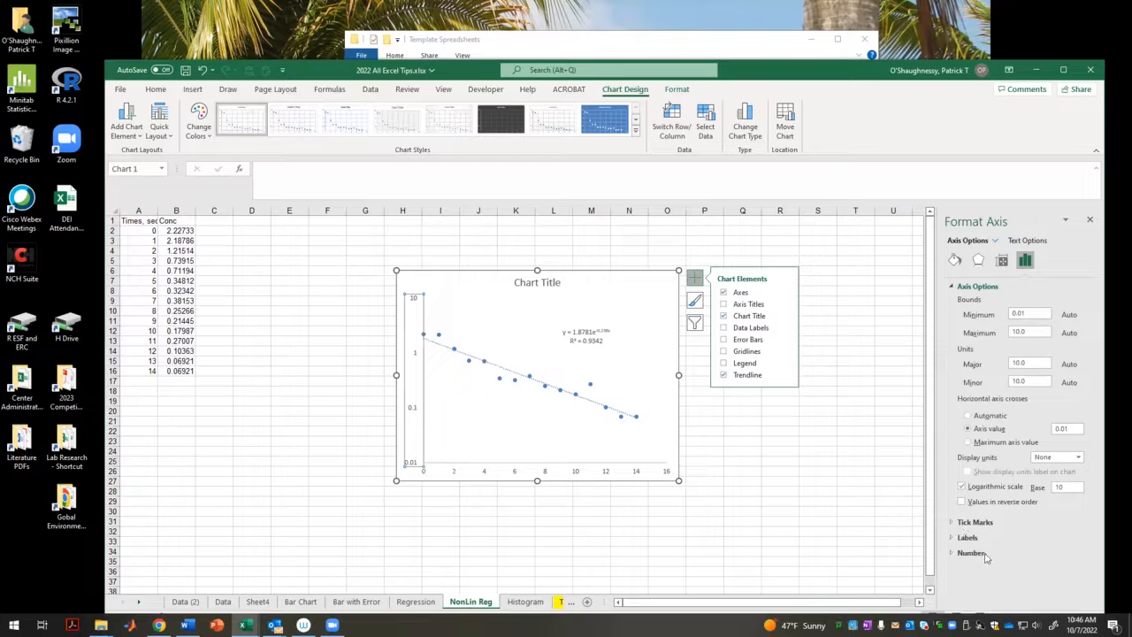
click(977, 523)
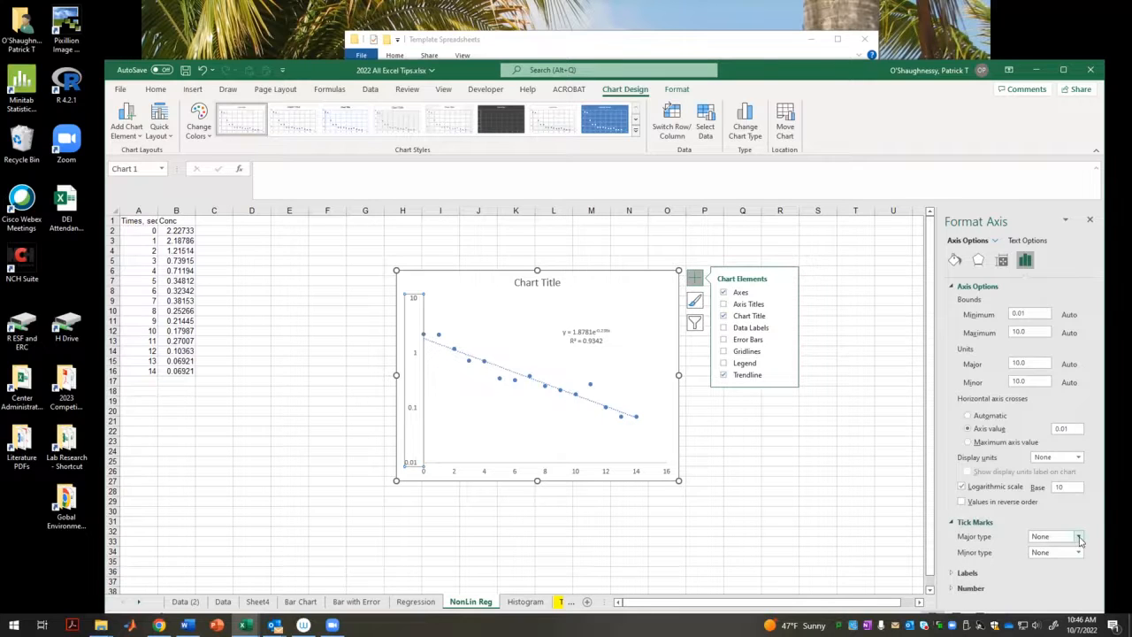
click(1079, 537)
click(1066, 572)
click(1078, 552)
click(1057, 586)
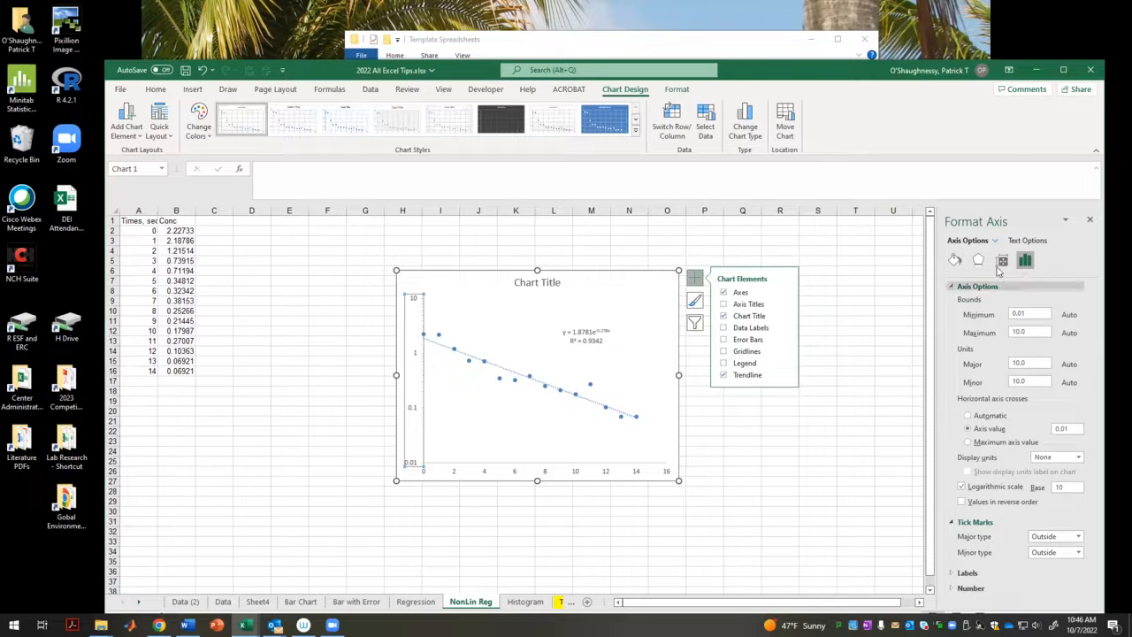
- Color the vertical axis line black and close the formatting settings
click(954, 259)
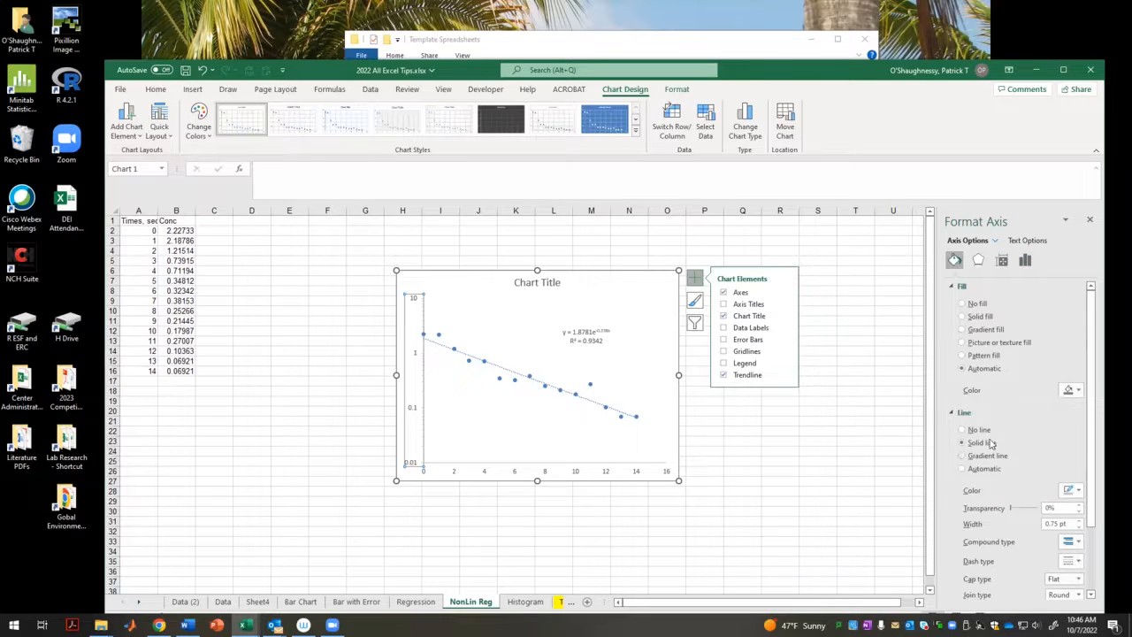
click(1076, 491)
click(1046, 379)
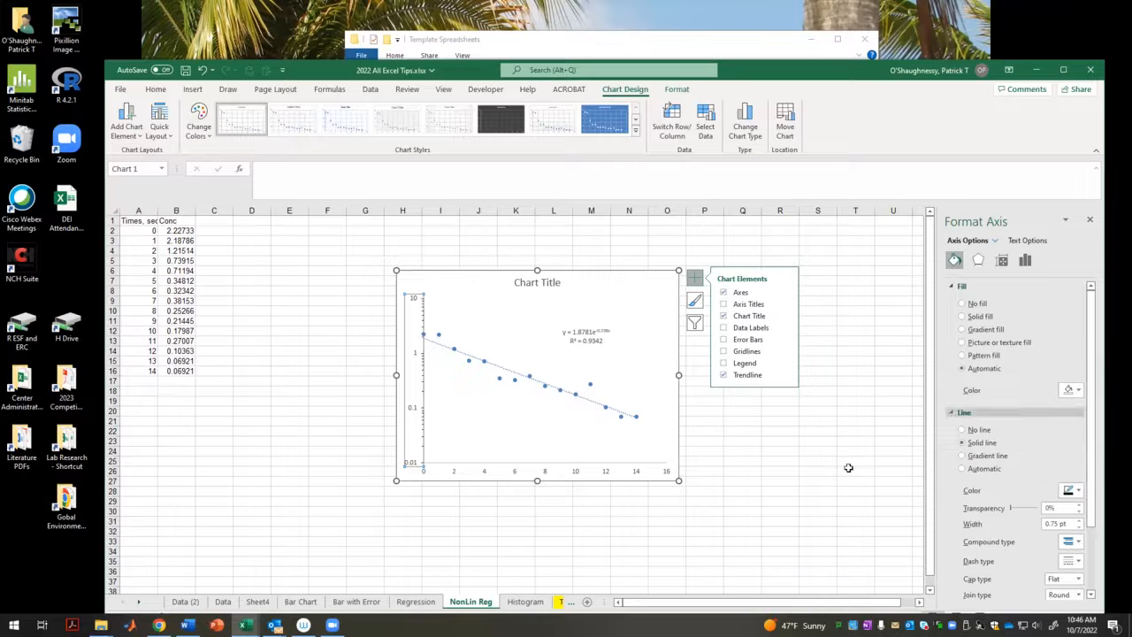
click(480, 534)
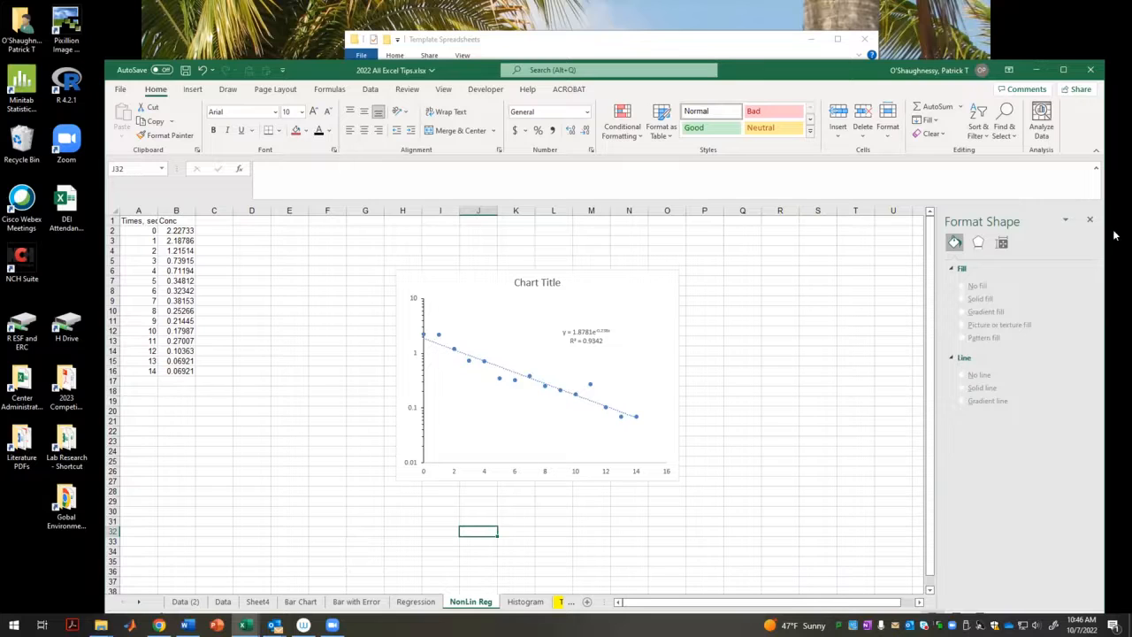
click(1086, 222)
- On the Histogram sheet, examine the grades in B3:B25 and the average, standard deviation, maximum and minimum below them
click(528, 601)
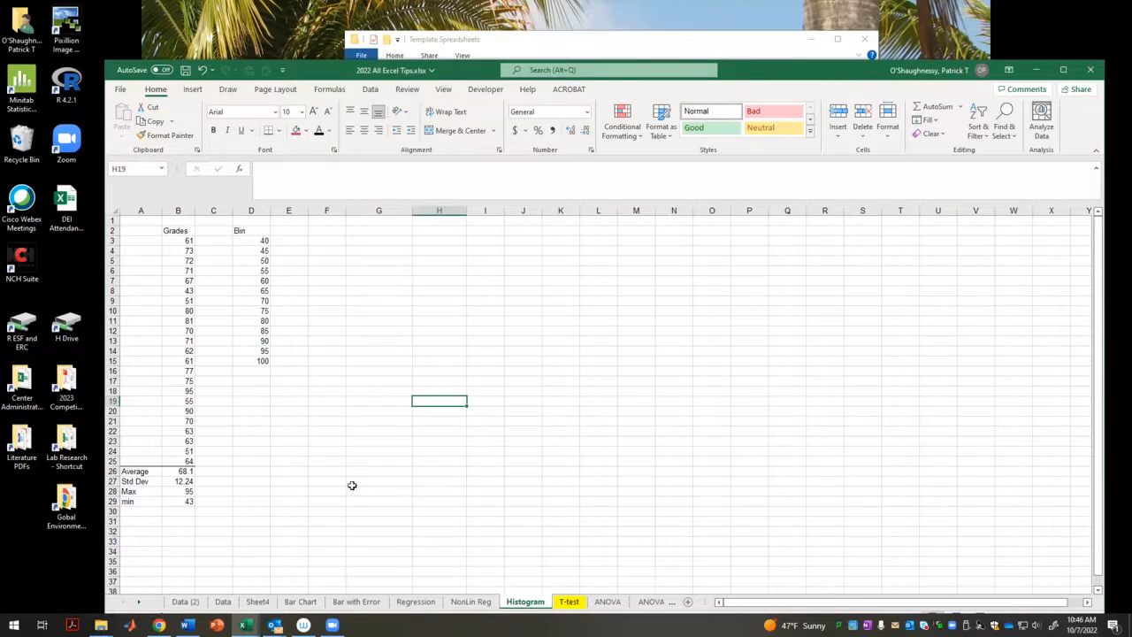
drag(184, 241, 187, 460)
click(395, 541)
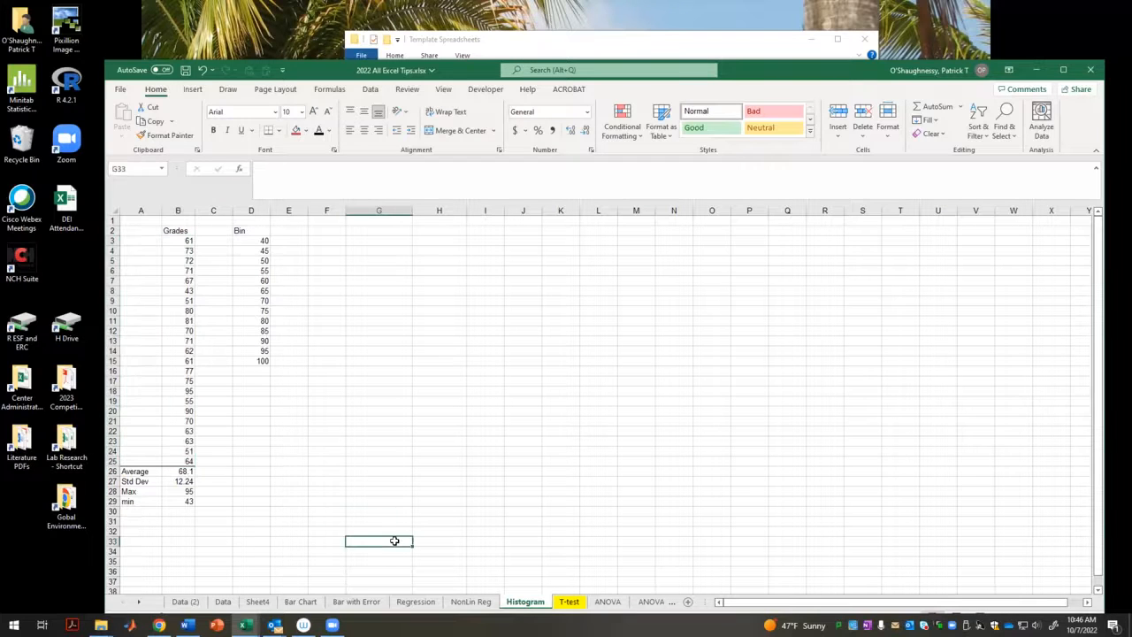
click(168, 474)
click(170, 481)
click(173, 493)
click(177, 510)
click(372, 490)
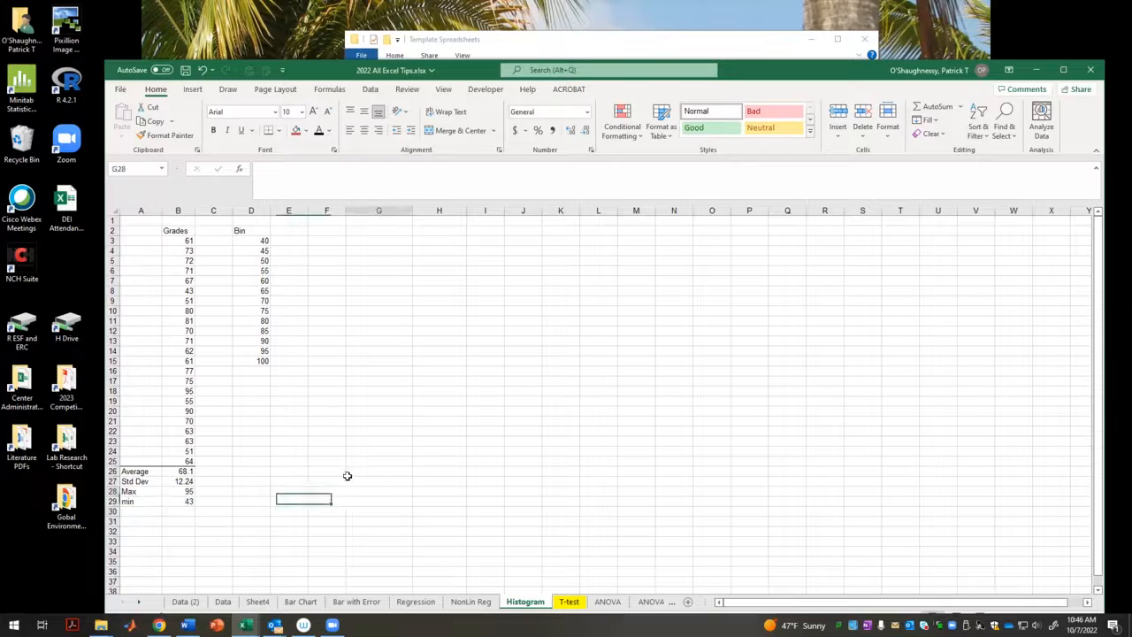
click(181, 492)
click(184, 502)
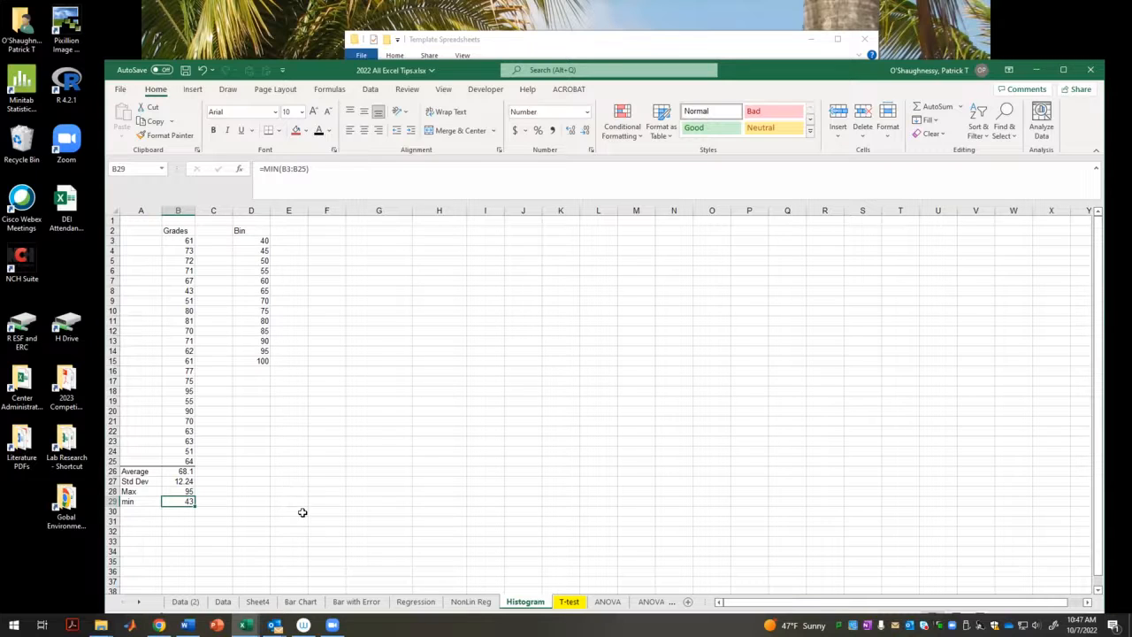
- Examine the bin limits in D3:D15 from first to last, leaving their values as they are
click(257, 241)
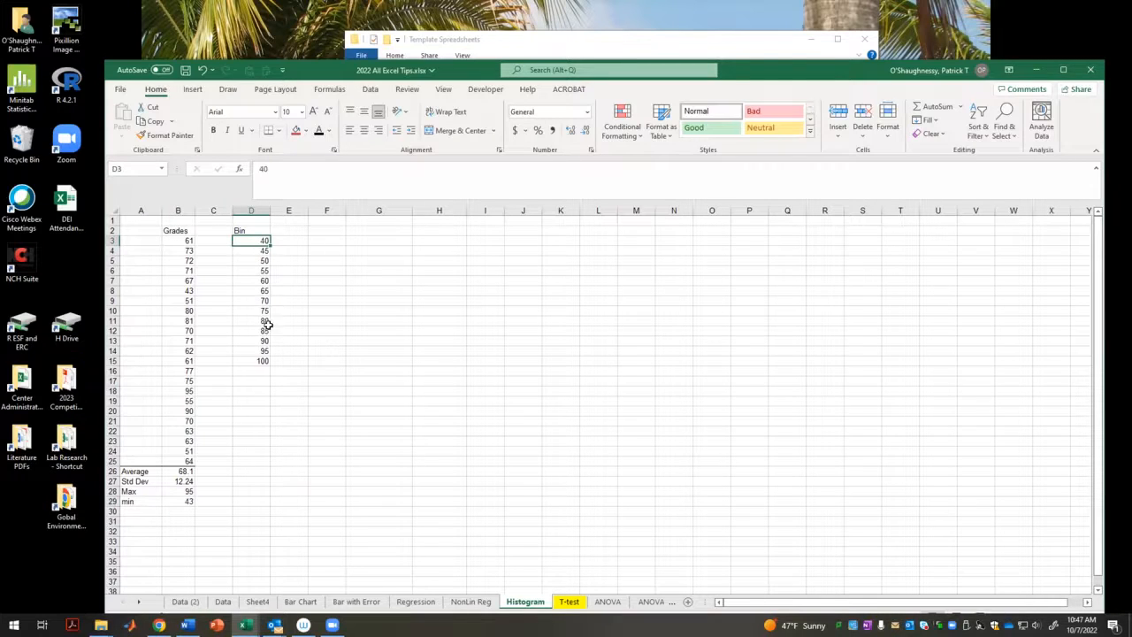
click(255, 359)
click(259, 232)
drag(262, 238, 260, 251)
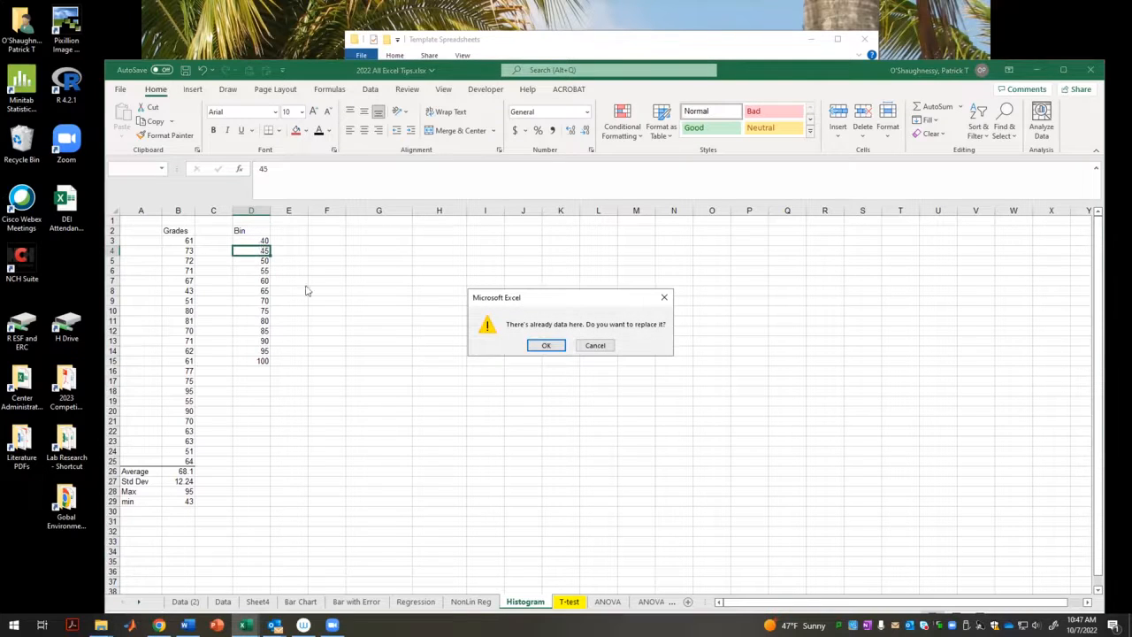
click(591, 346)
click(492, 380)
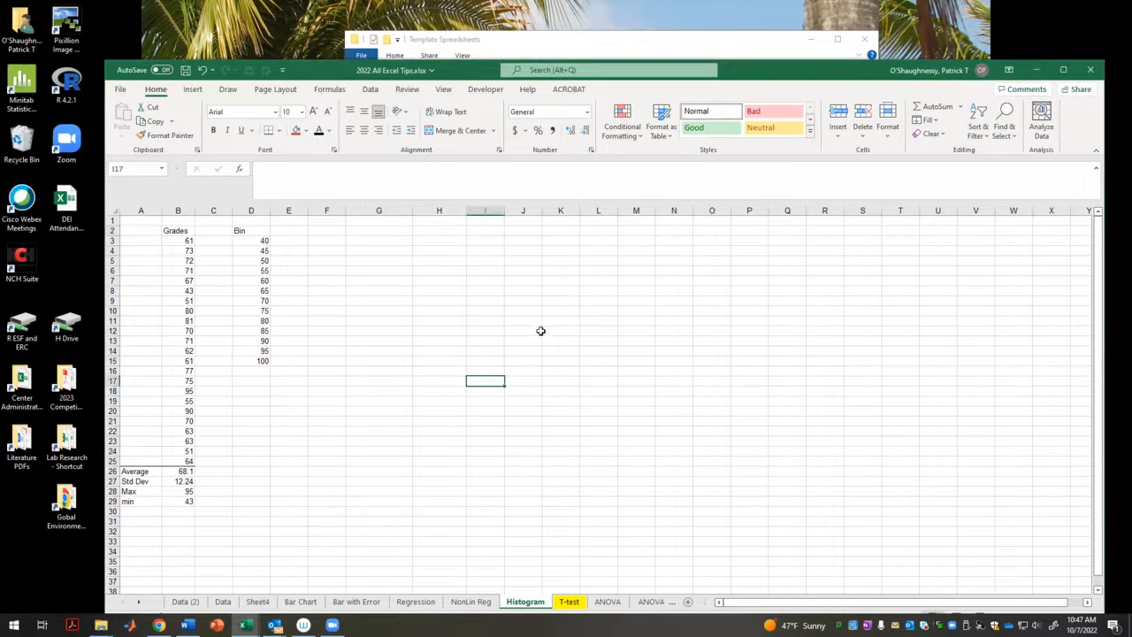
- Start the Histogram analysis tool with grades B3:B25 as the input range and D3:D15 as the bin range
click(371, 89)
click(1056, 111)
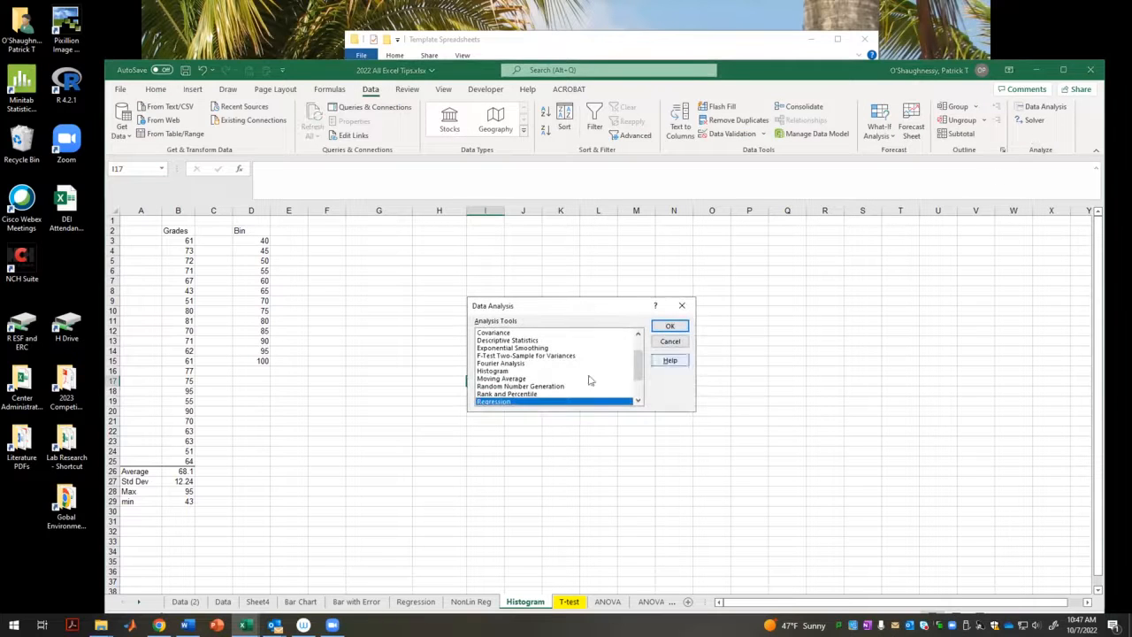
click(619, 371)
click(669, 326)
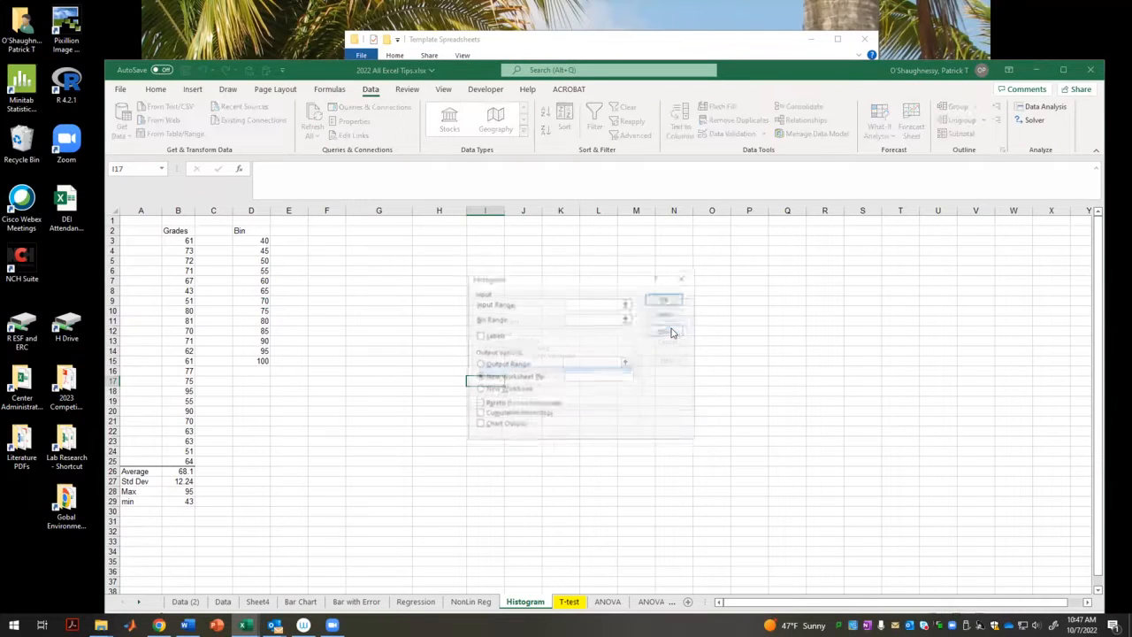
click(626, 303)
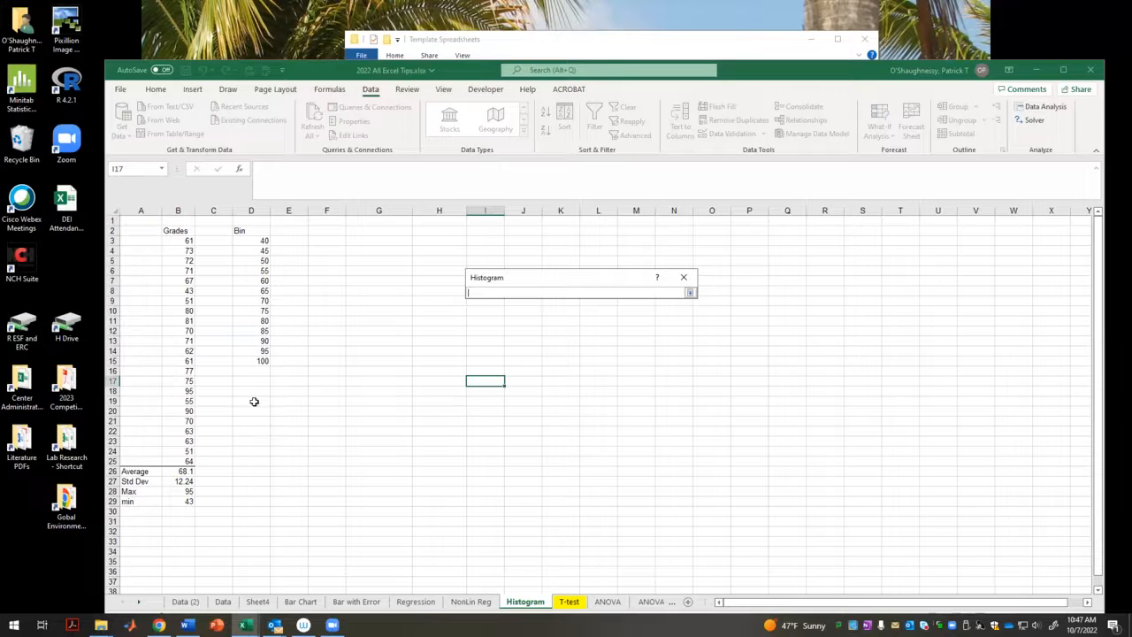
drag(183, 243, 188, 461)
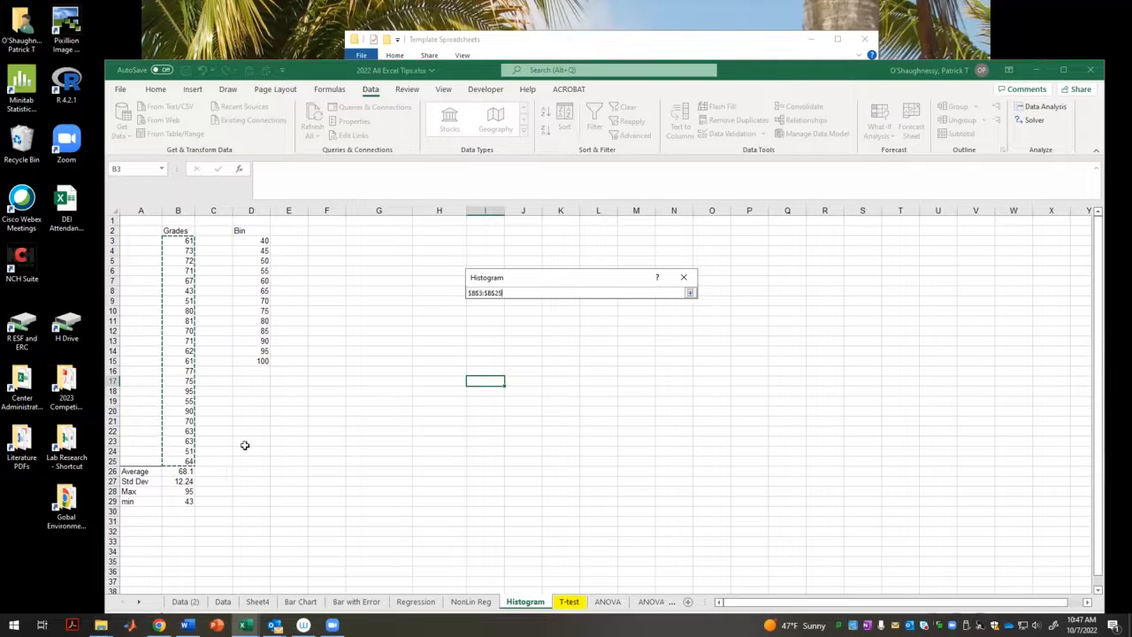
click(690, 293)
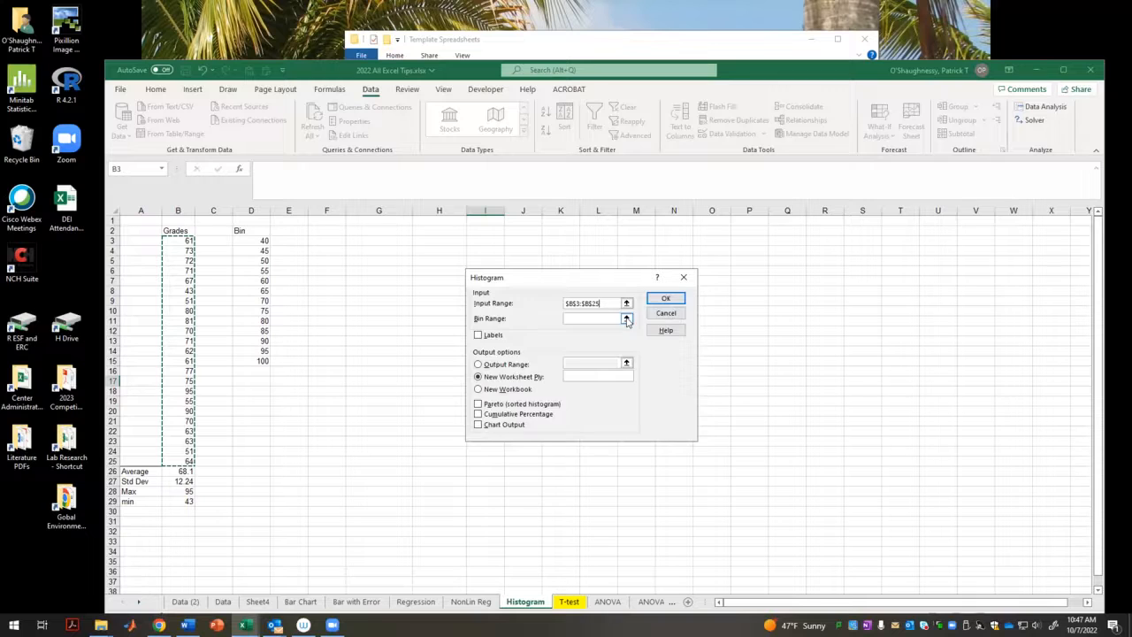
click(626, 318)
drag(255, 352, 256, 360)
click(690, 294)
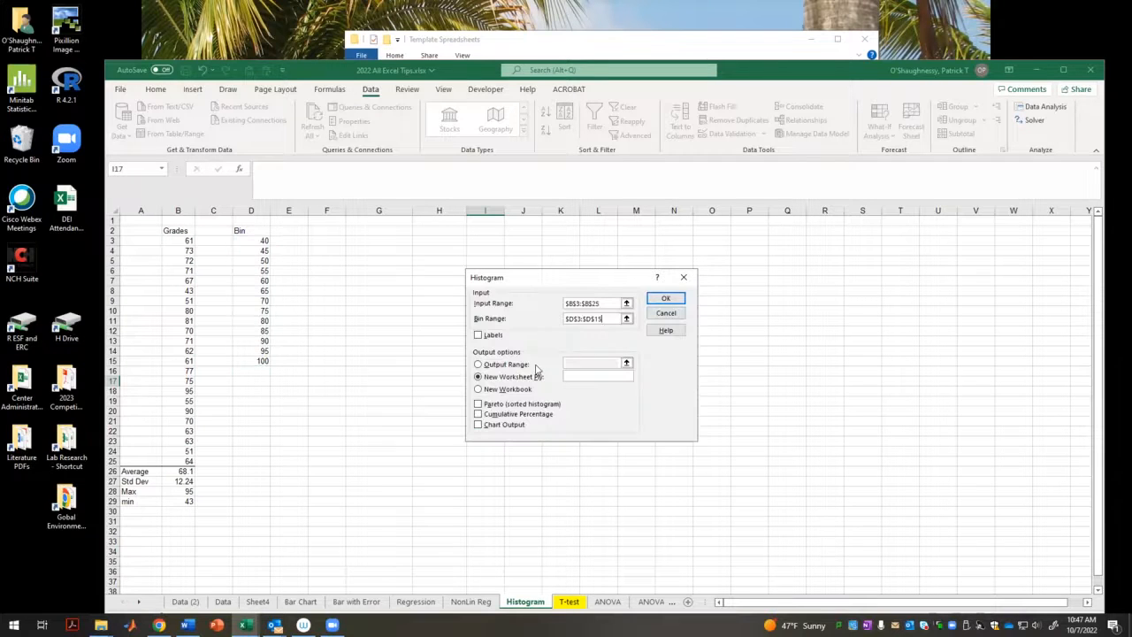
- Direct the histogram output to cell E2 and run the analysis
click(486, 365)
click(626, 362)
click(299, 231)
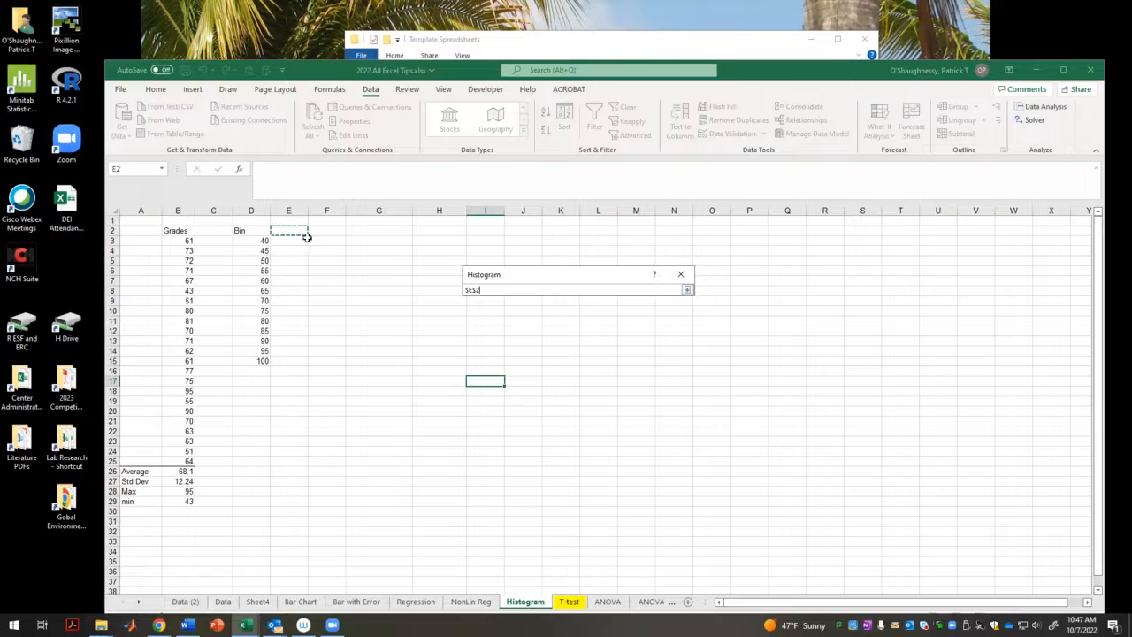
click(689, 294)
click(663, 295)
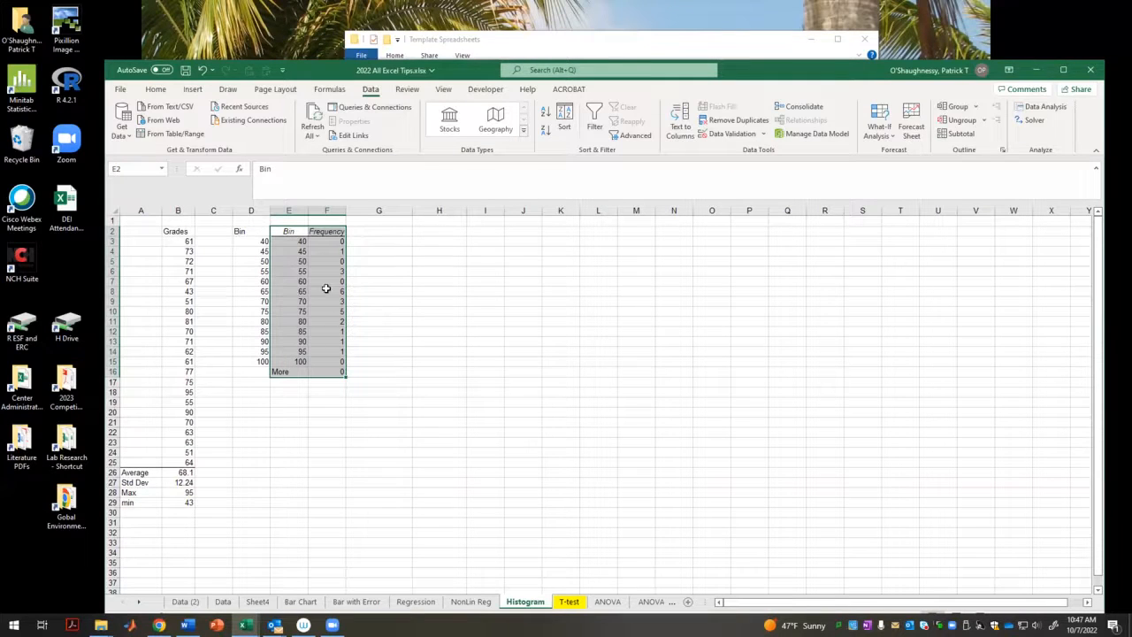
click(432, 360)
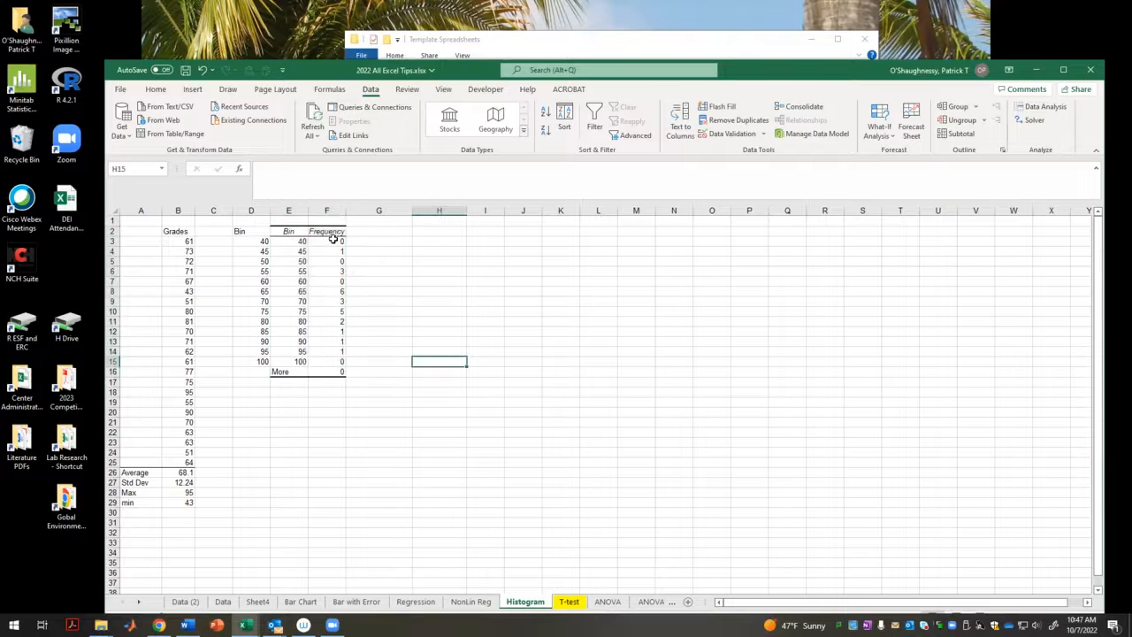
- Insert a 2-D clustered column chart of the frequencies in F3:F15
drag(331, 239, 341, 362)
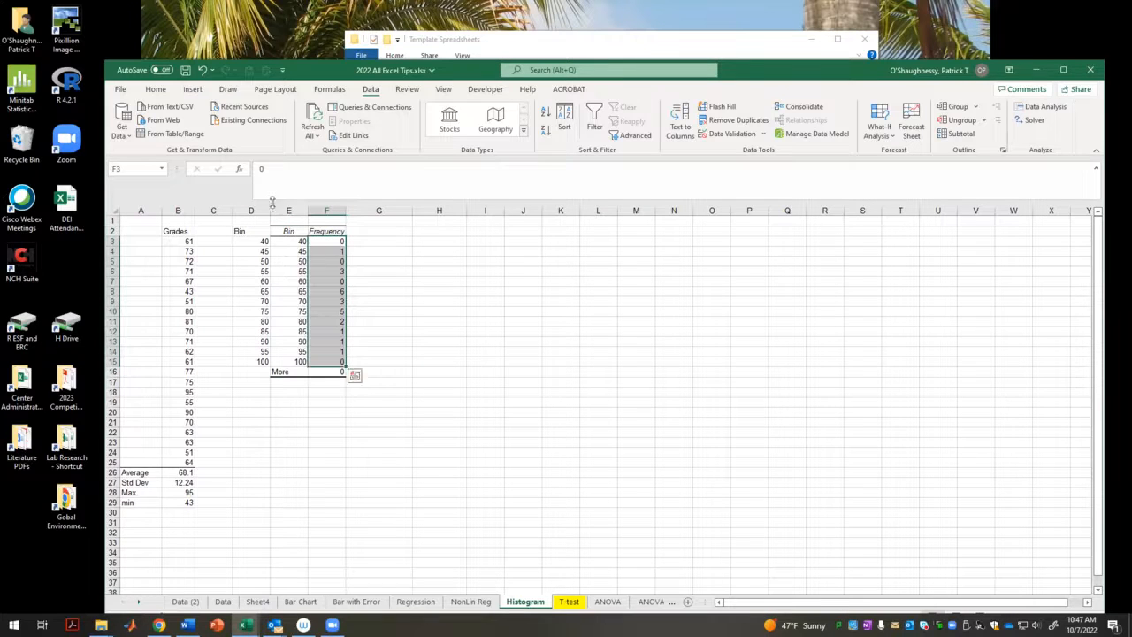
click(193, 91)
click(547, 134)
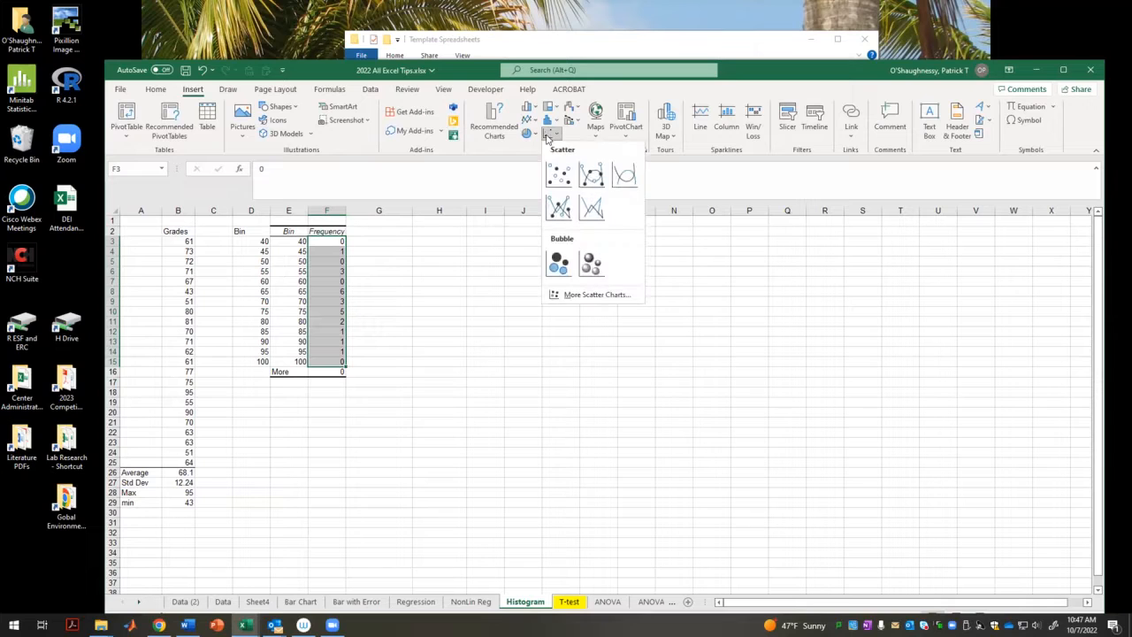
click(527, 108)
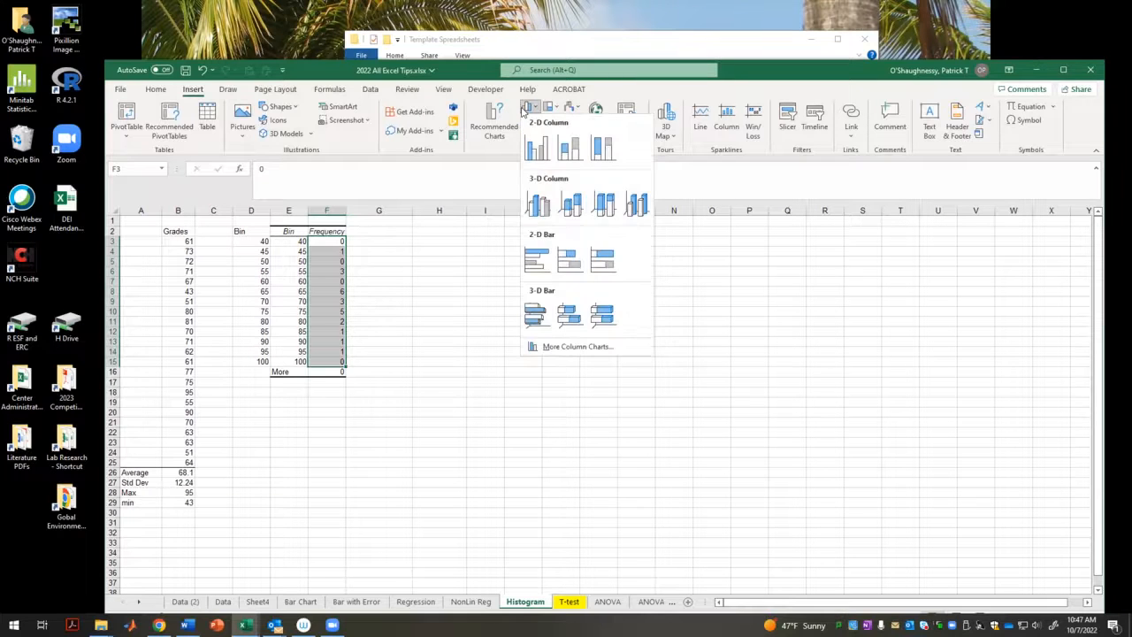
click(538, 202)
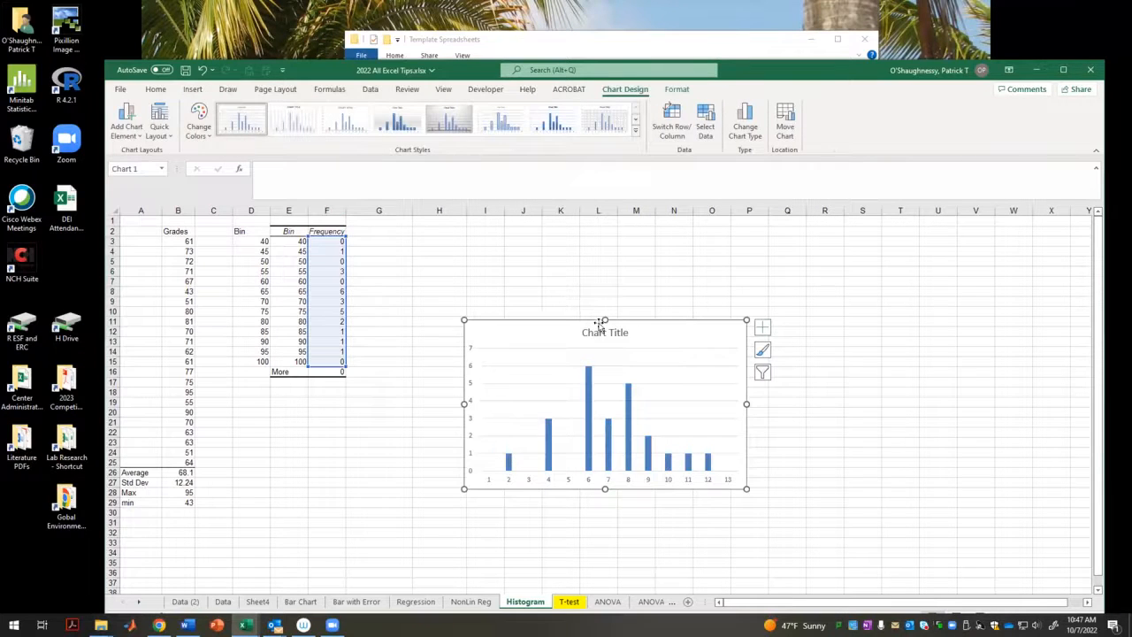
- Use the bin values in E3:E15 as the horizontal axis labels of the frequency column chart
right_click(639, 354)
click(677, 432)
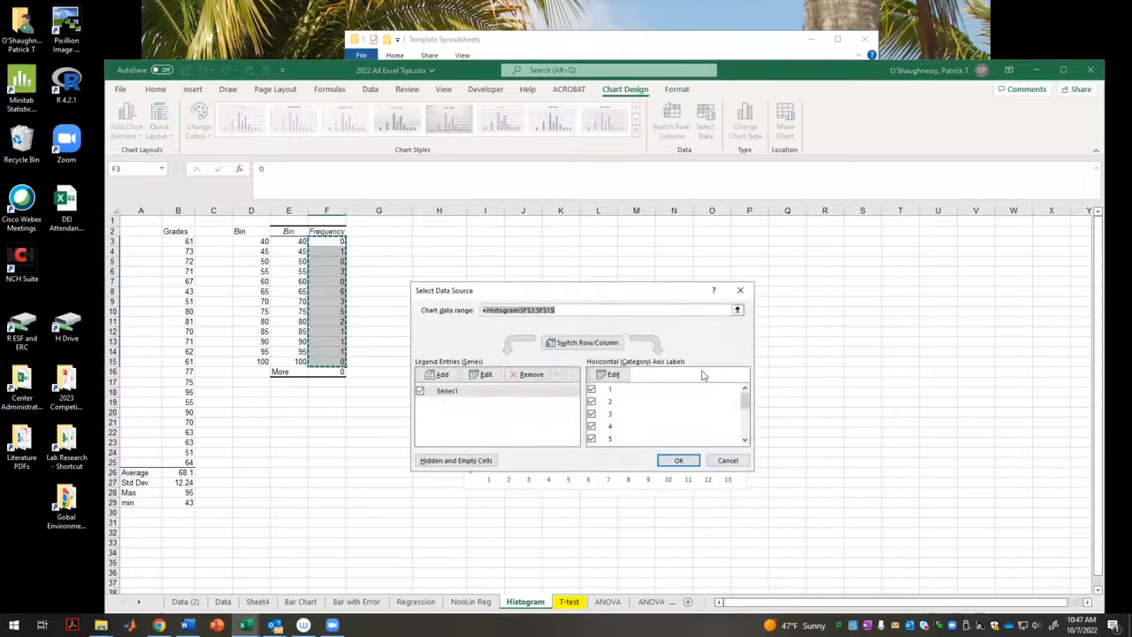
click(610, 376)
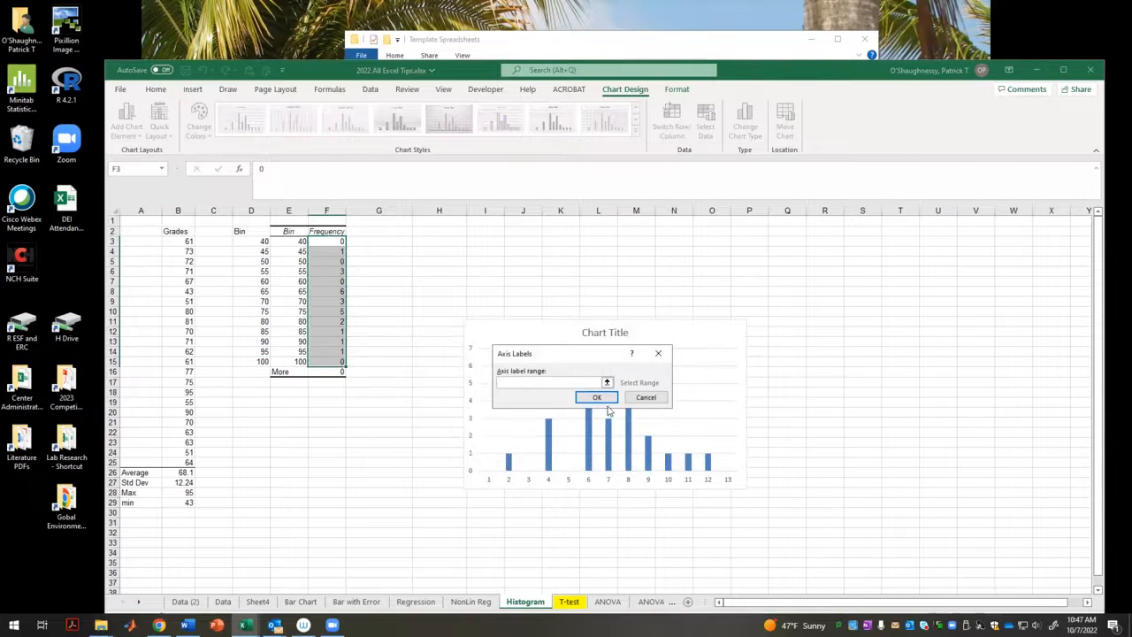
click(607, 383)
drag(287, 243, 298, 363)
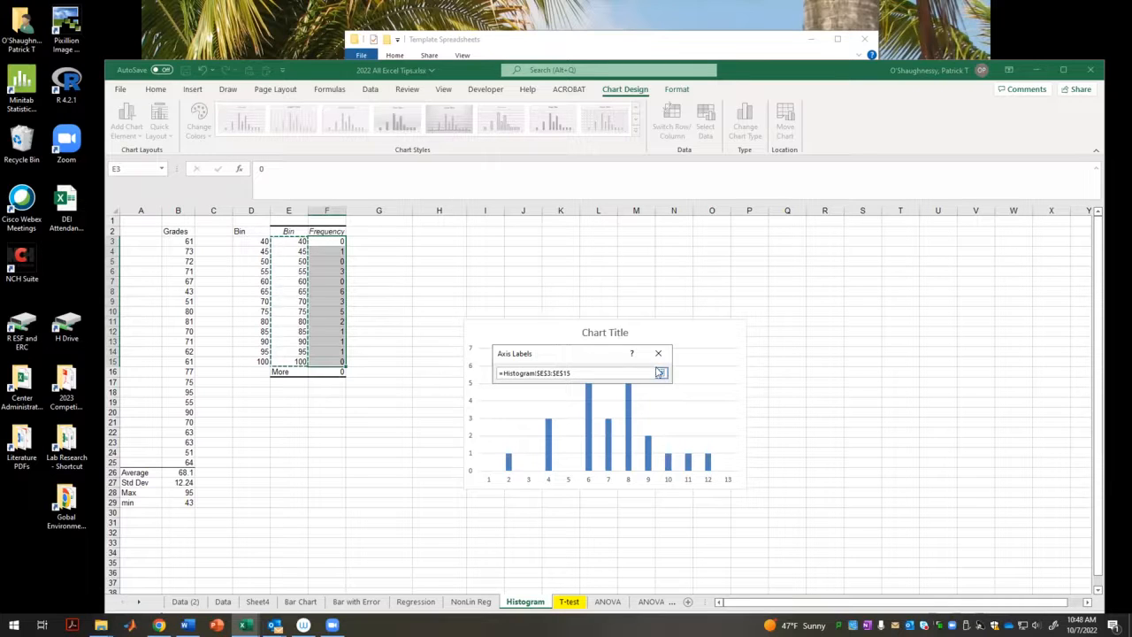
click(660, 372)
click(664, 397)
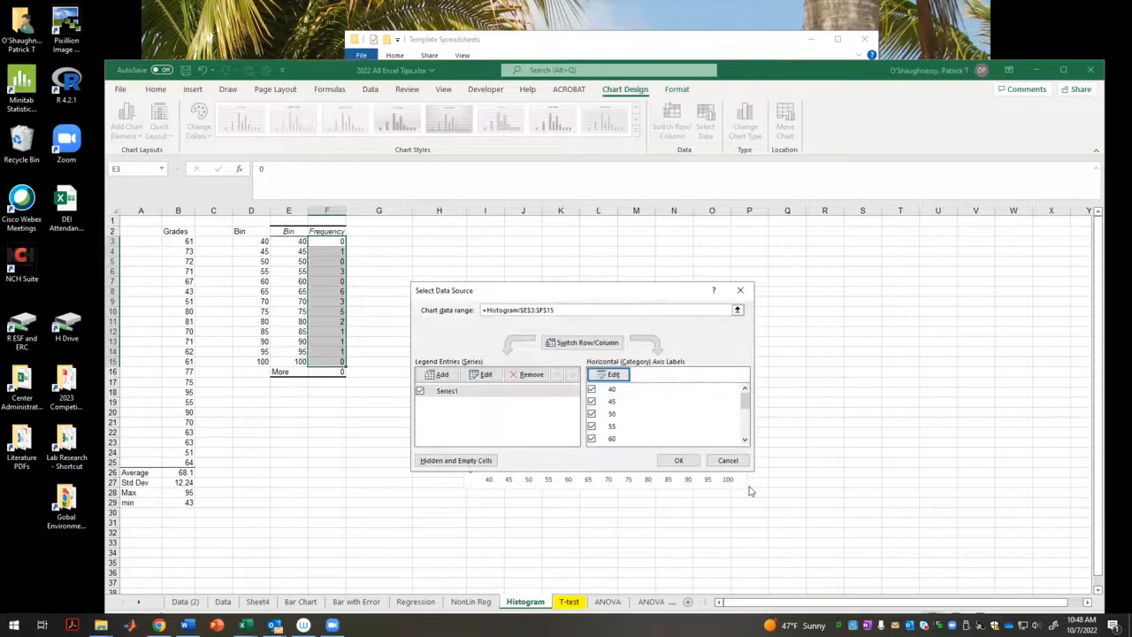
click(678, 459)
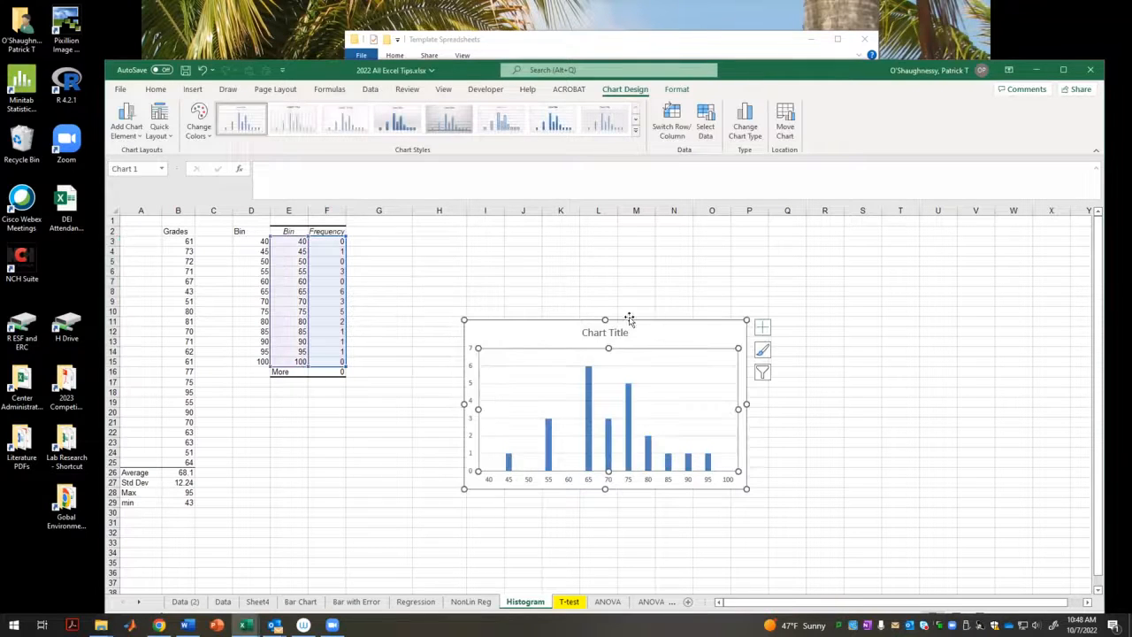
- Stretch the frequency chart slightly taller from its upper edge and remove its chart title
drag(605, 320, 605, 291)
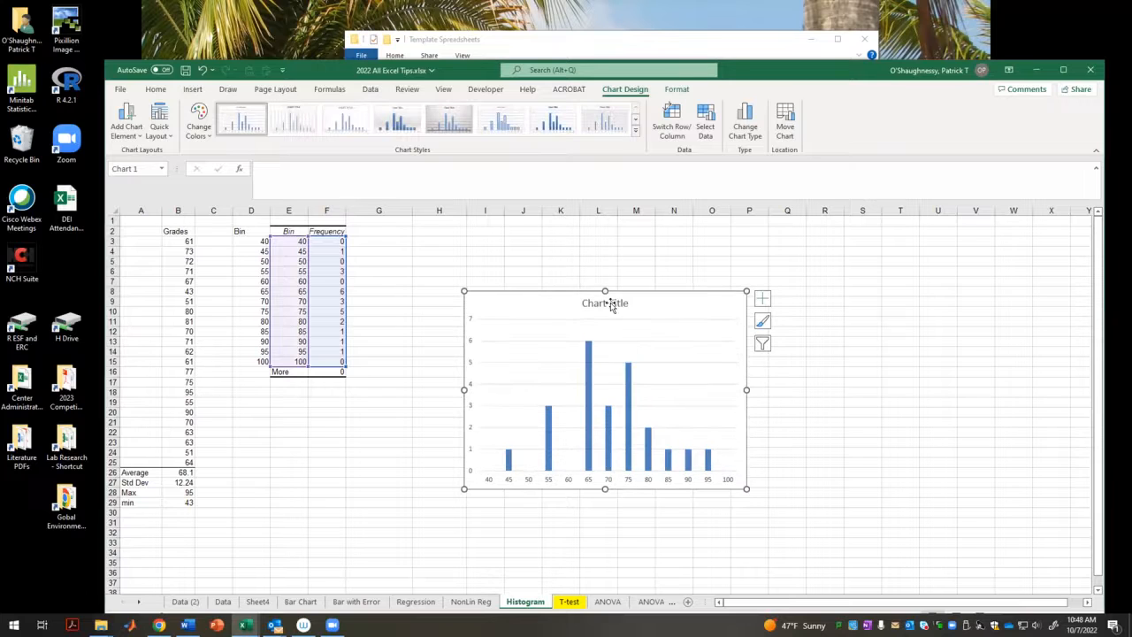
click(762, 298)
click(800, 336)
click(820, 540)
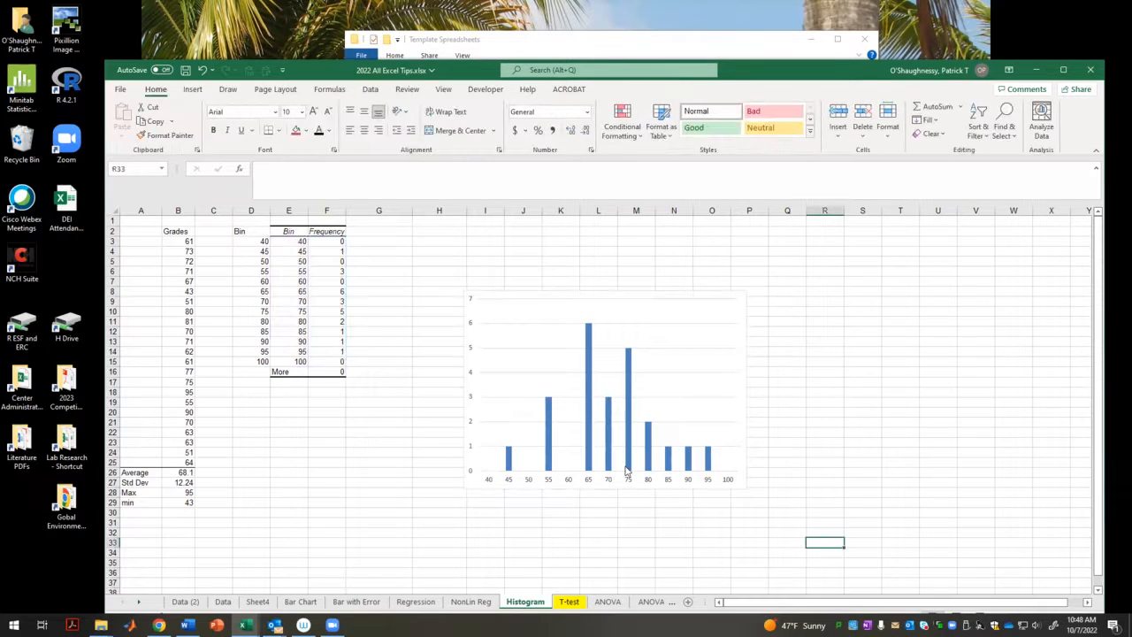
click(371, 522)
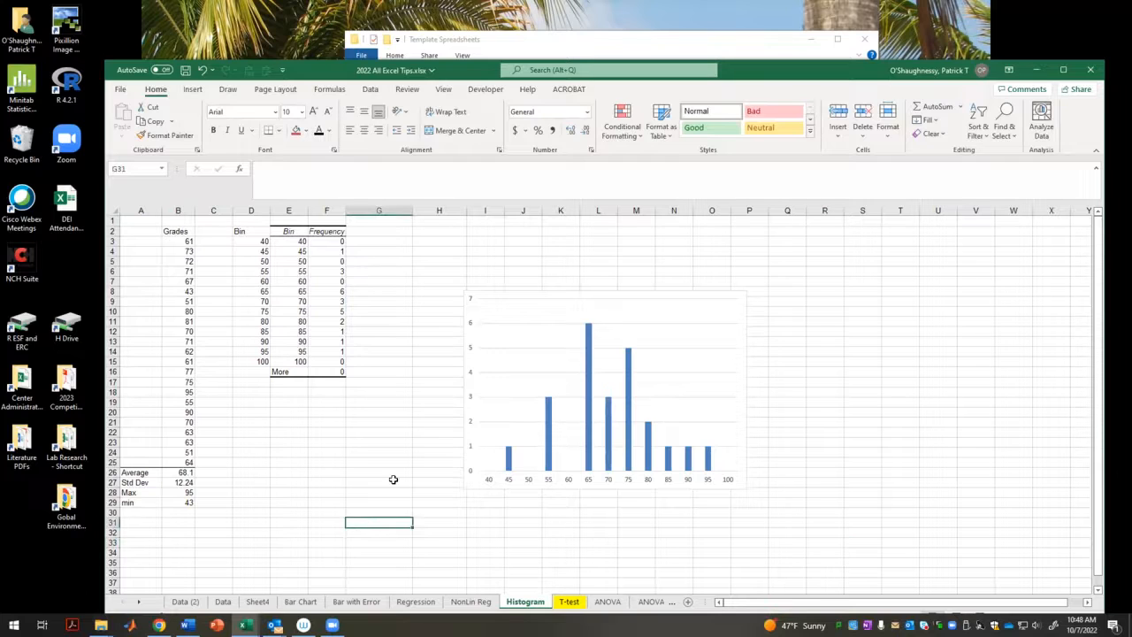
- Switch to the 2022 All Excel Tips Solved workbook and inspect the normal probability formula in E20 of its Histogram sheet
mouse_move(245, 625)
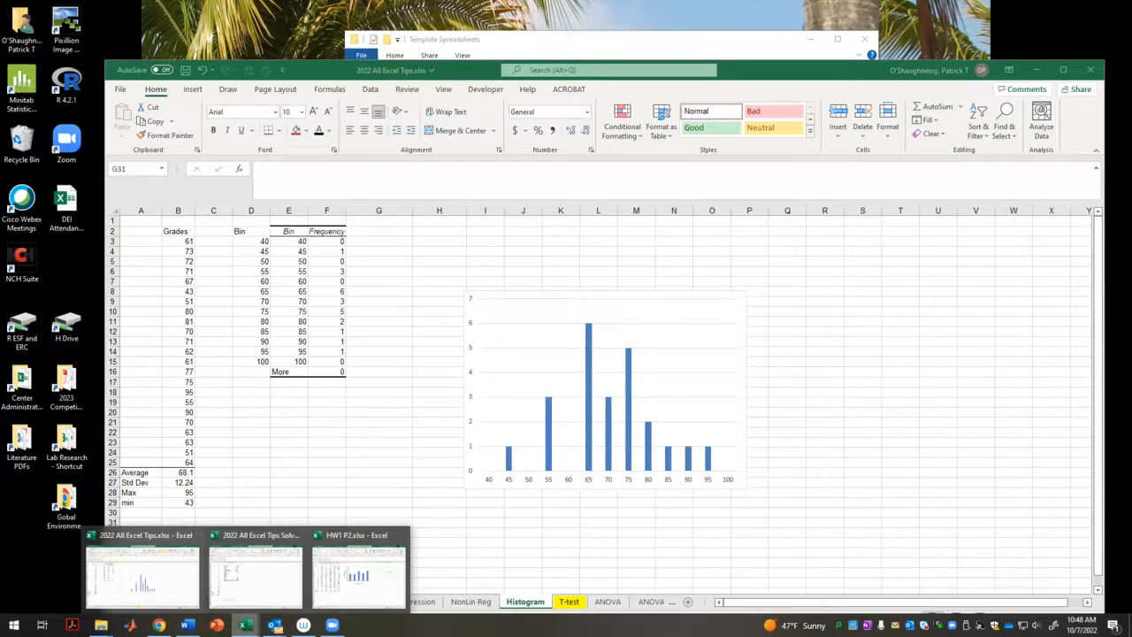
click(265, 584)
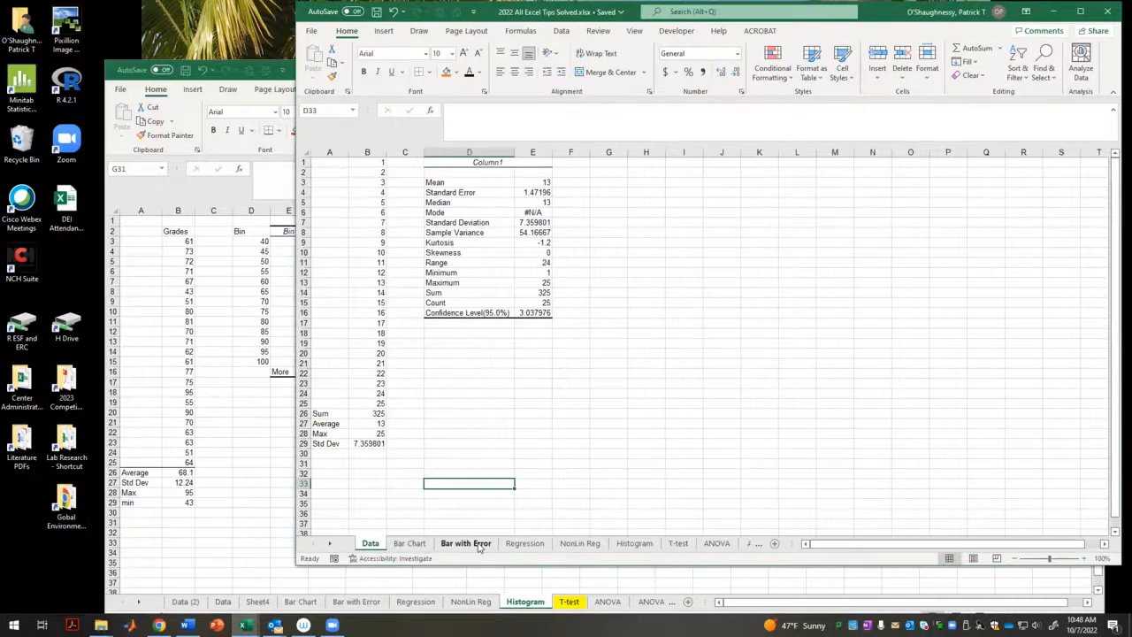
click(634, 543)
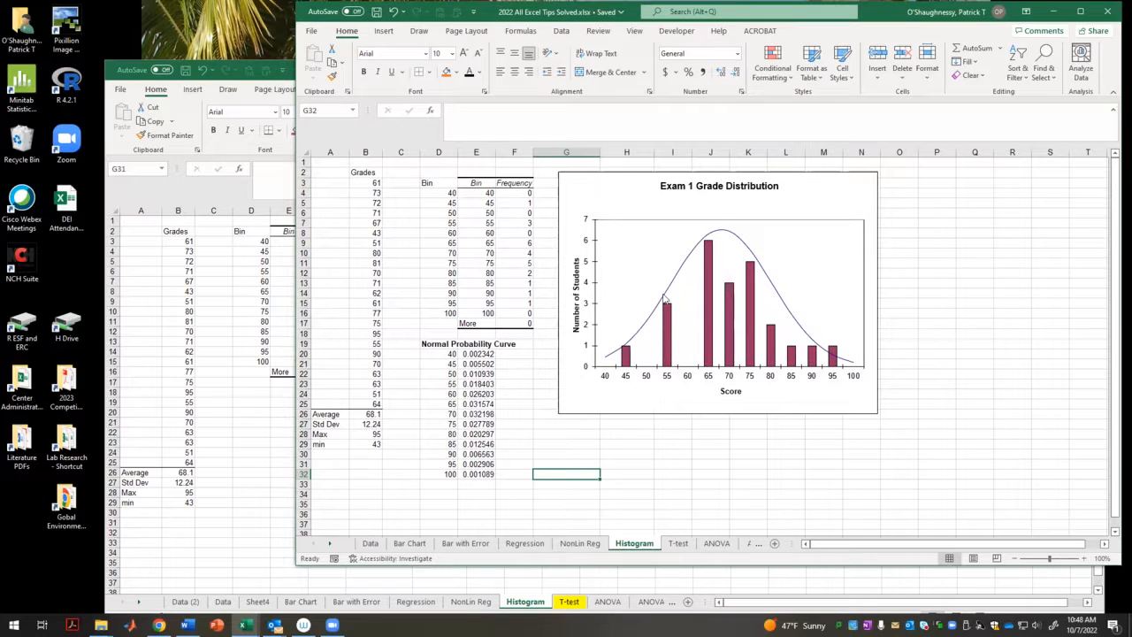
click(485, 356)
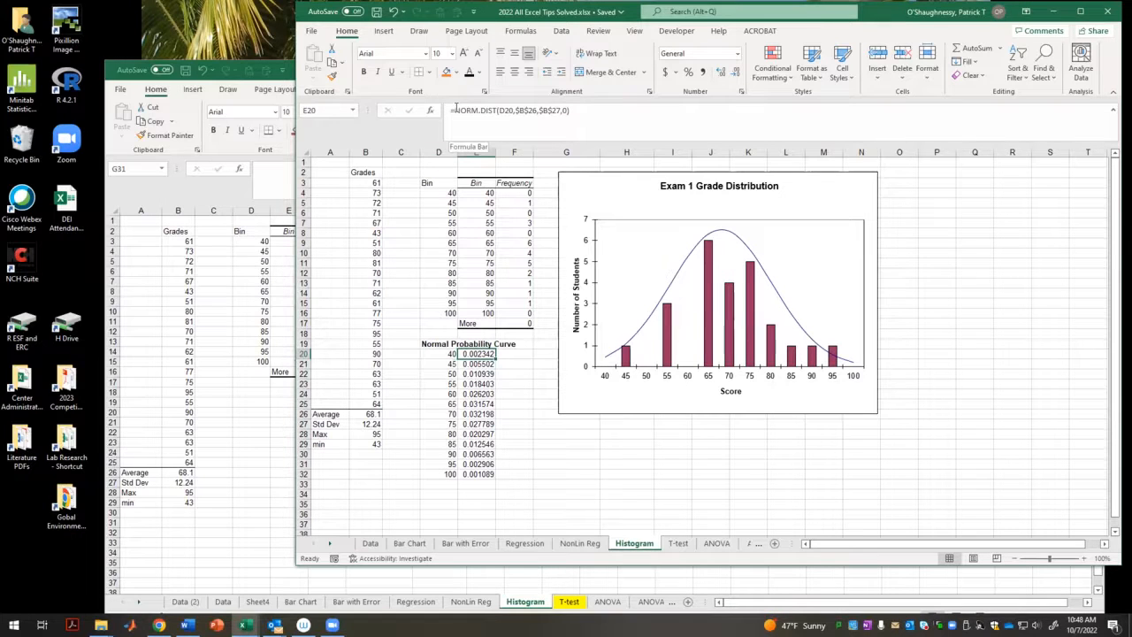
drag(457, 108, 493, 110)
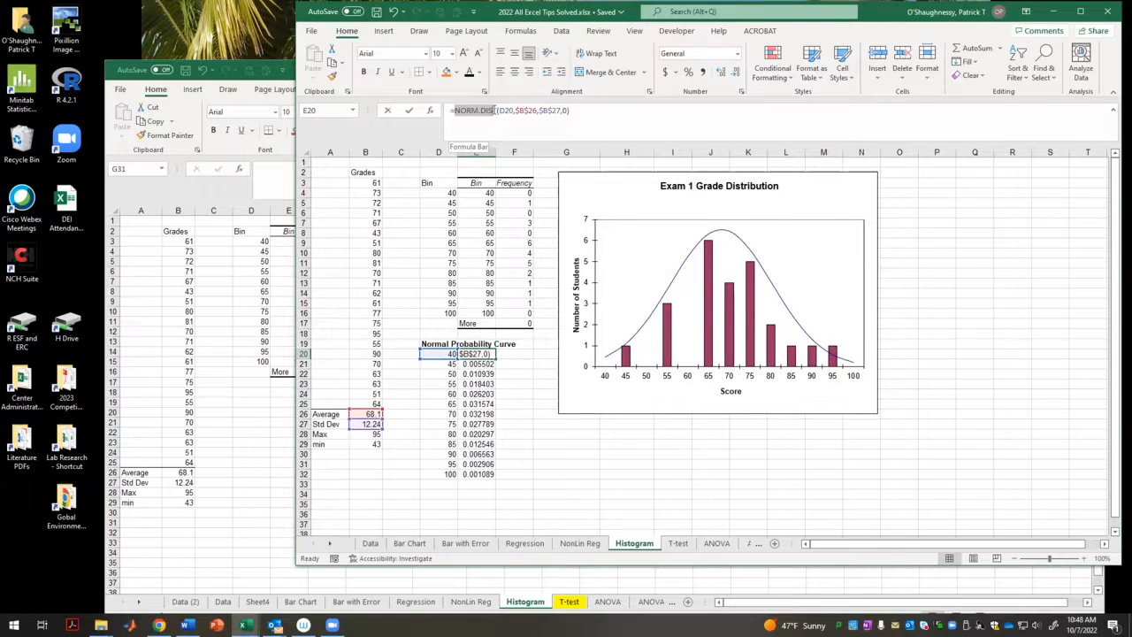
click(571, 484)
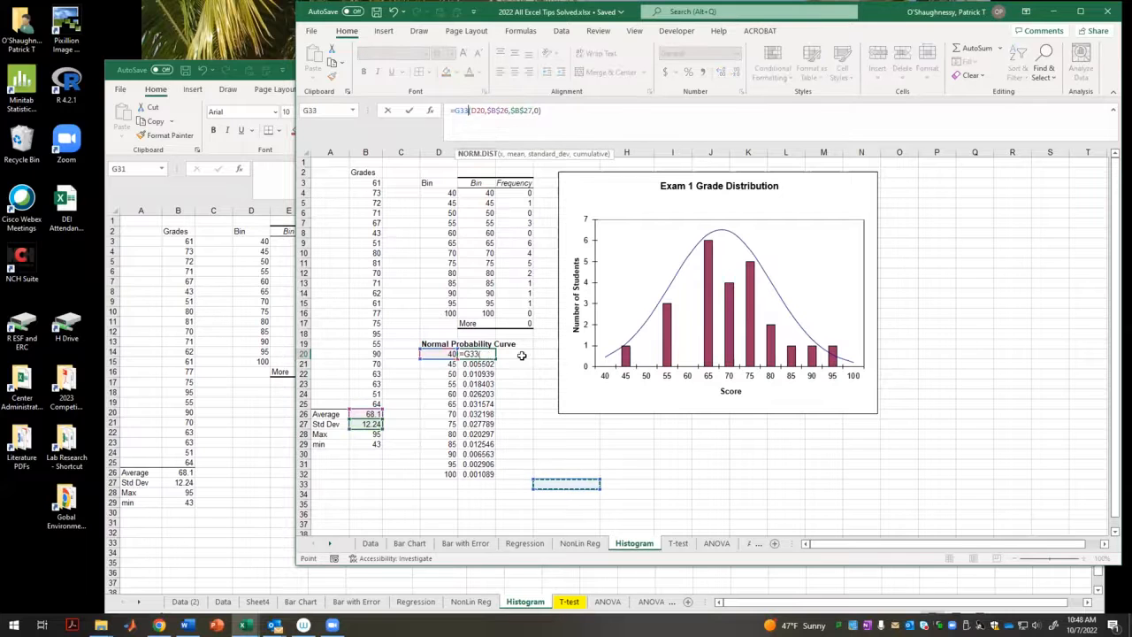
key(Escape)
- Enter =NORM.DIST(D20,$B$26,$B$27,0) in cell F20, beside the normal probability curve values
click(524, 358)
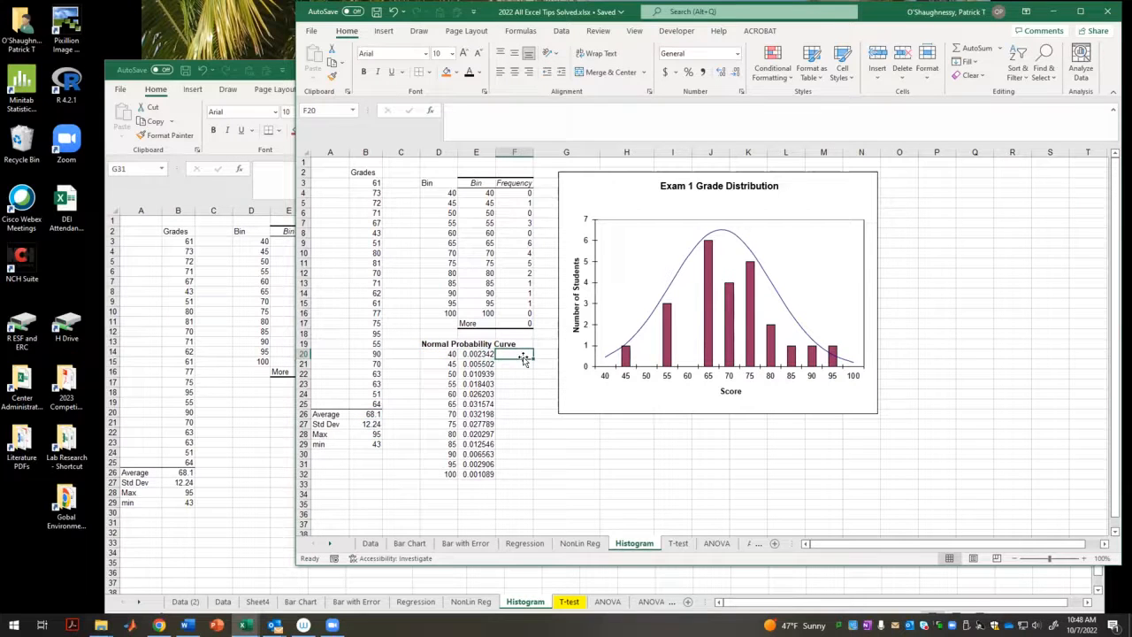
text(=norm)
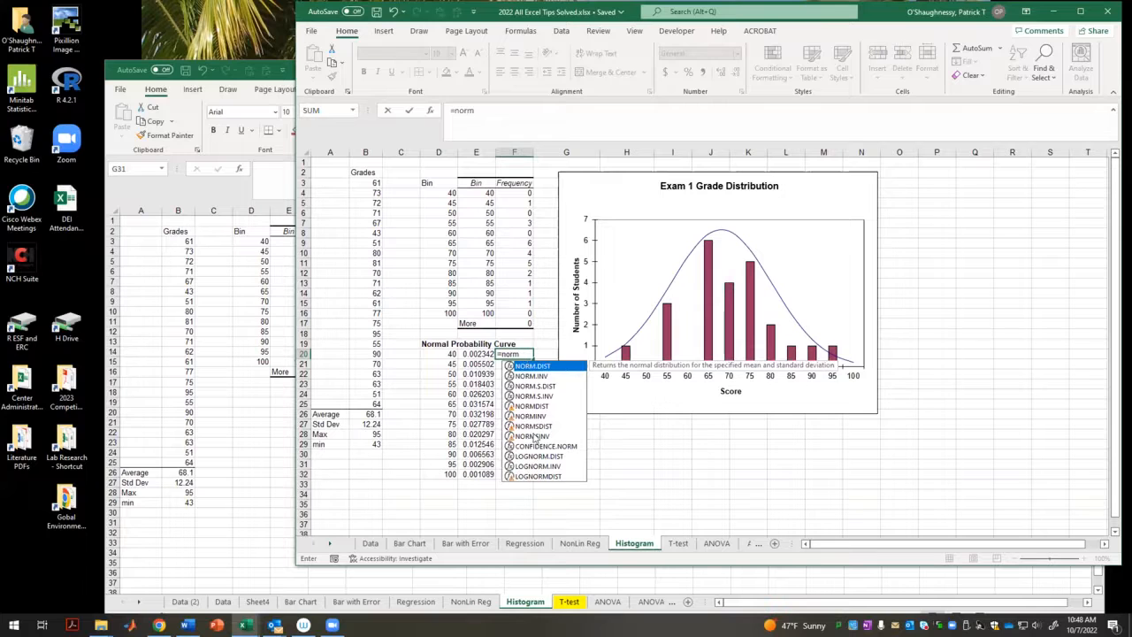
double_click(537, 366)
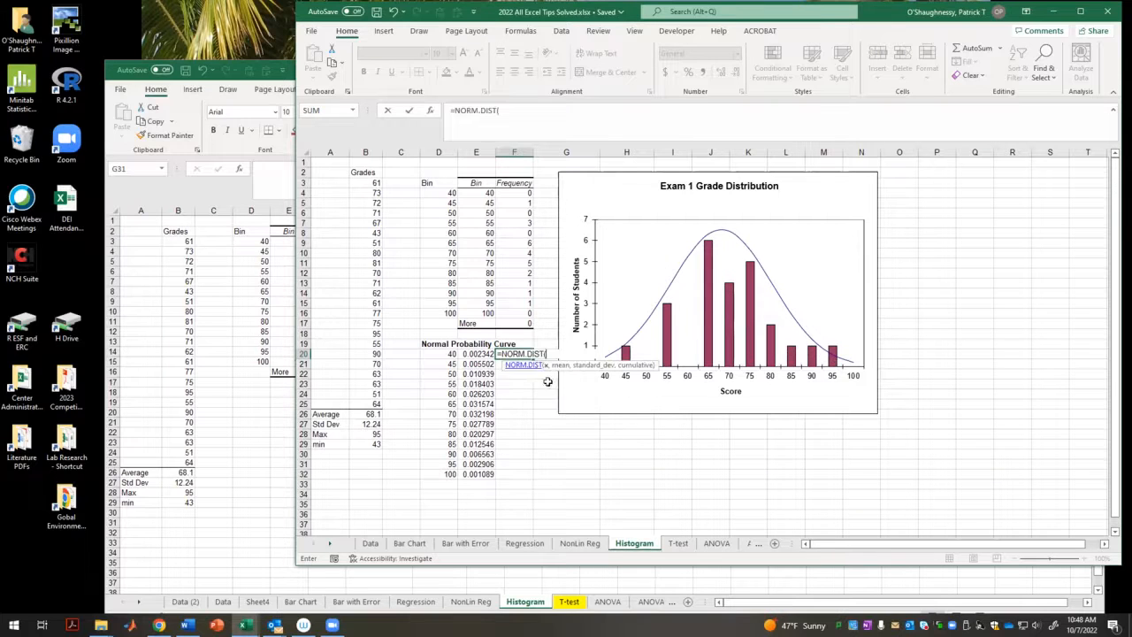
click(447, 355)
text(,)
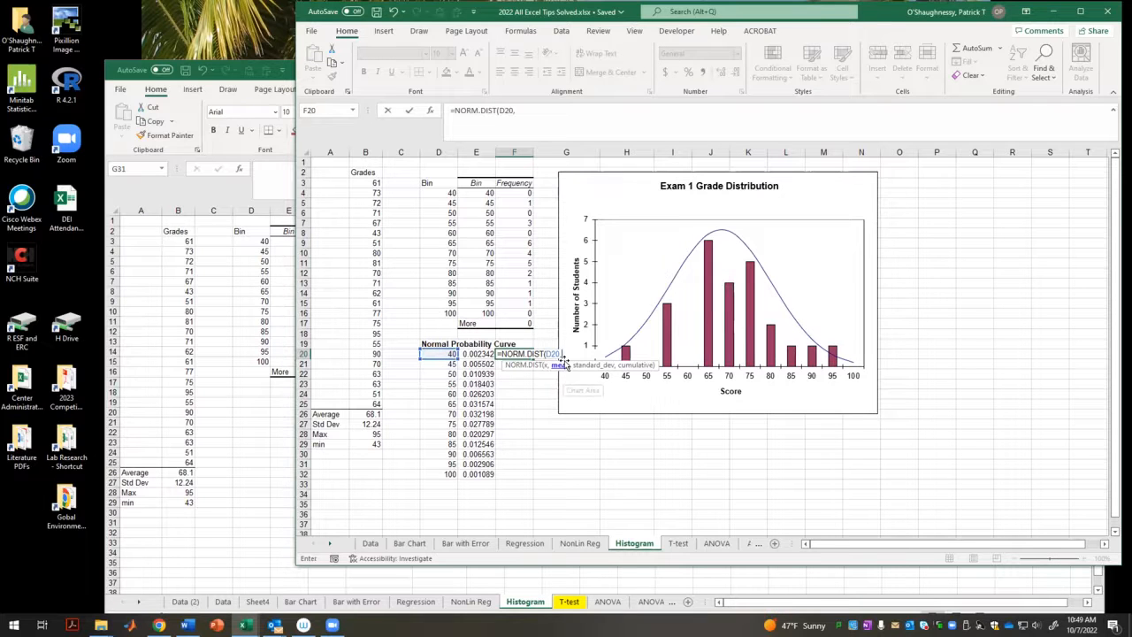
click(365, 414)
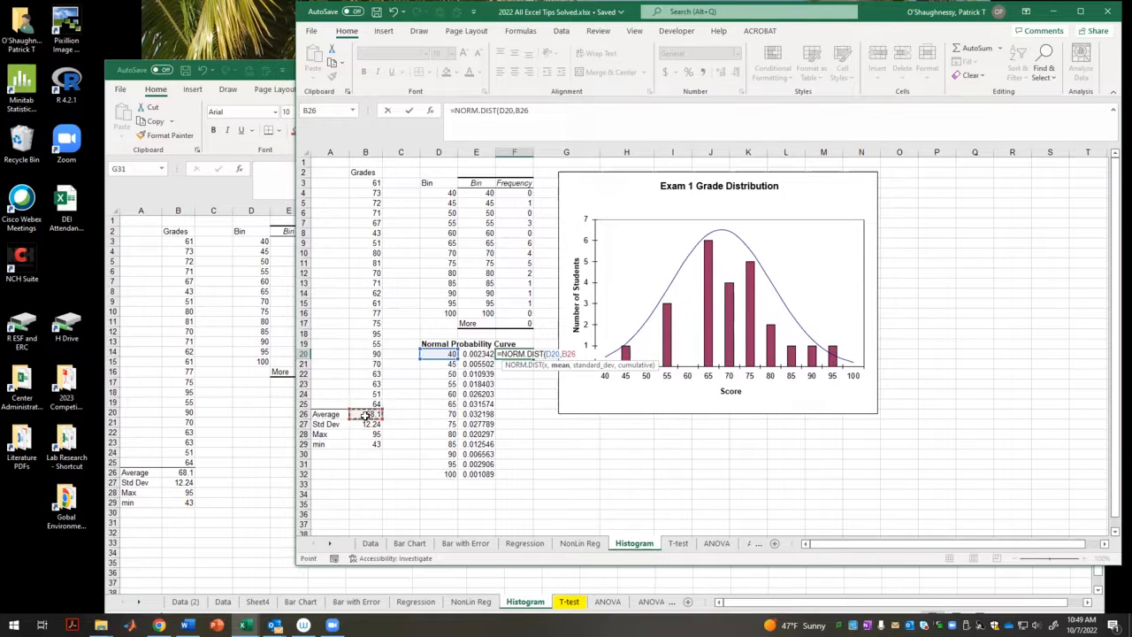
key(F4)
text(,)
click(369, 425)
key(F4)
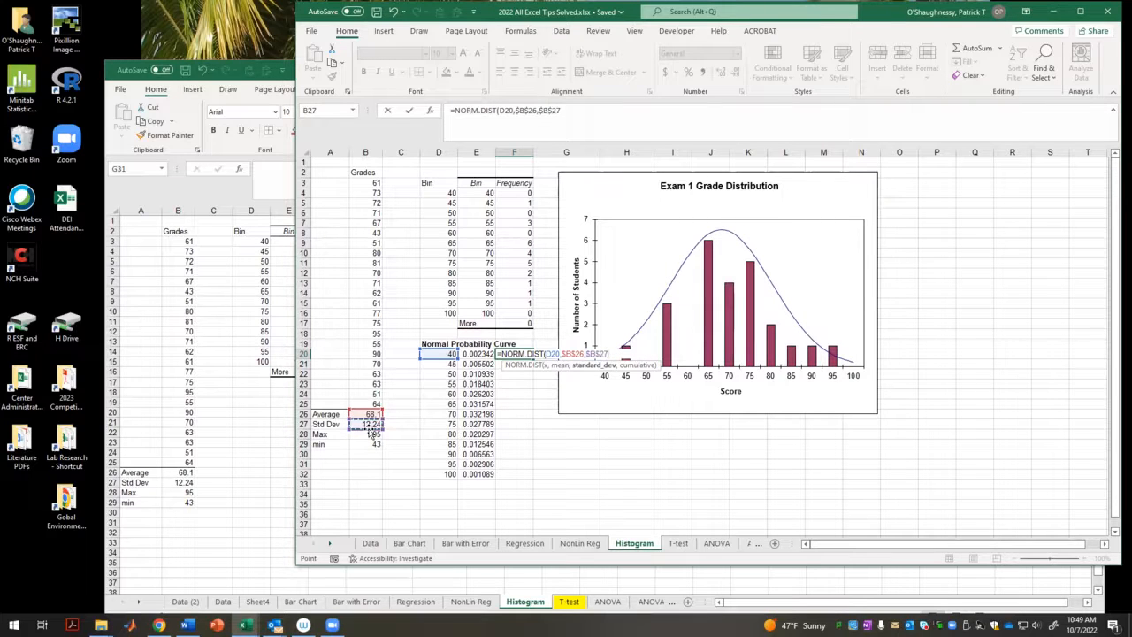
text(,)
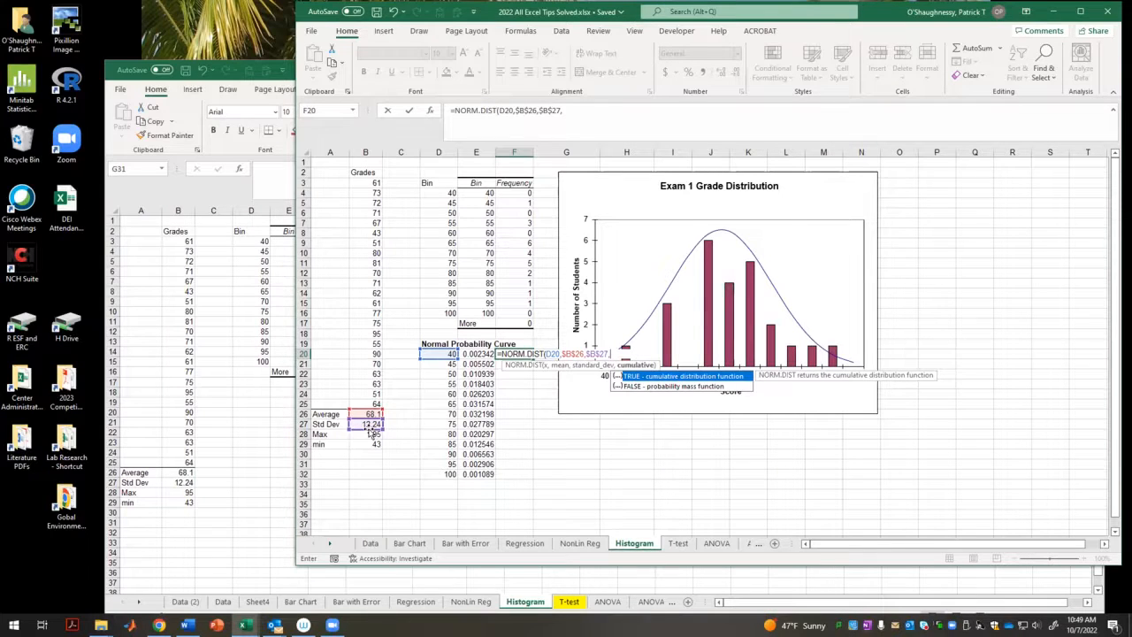
text(0)
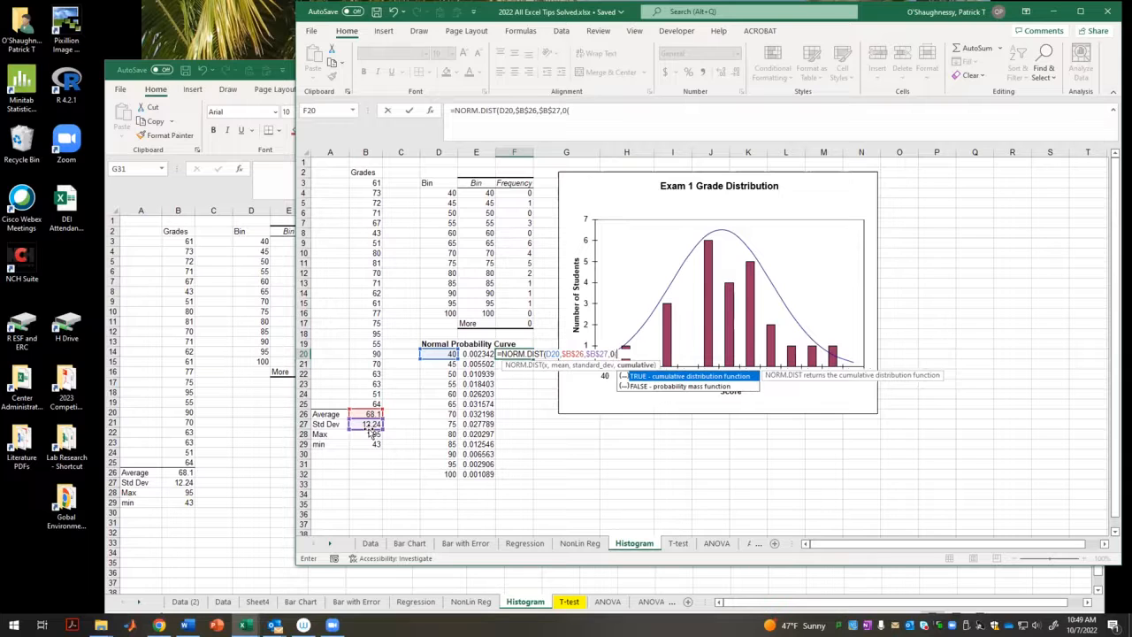
text())
key(Return)
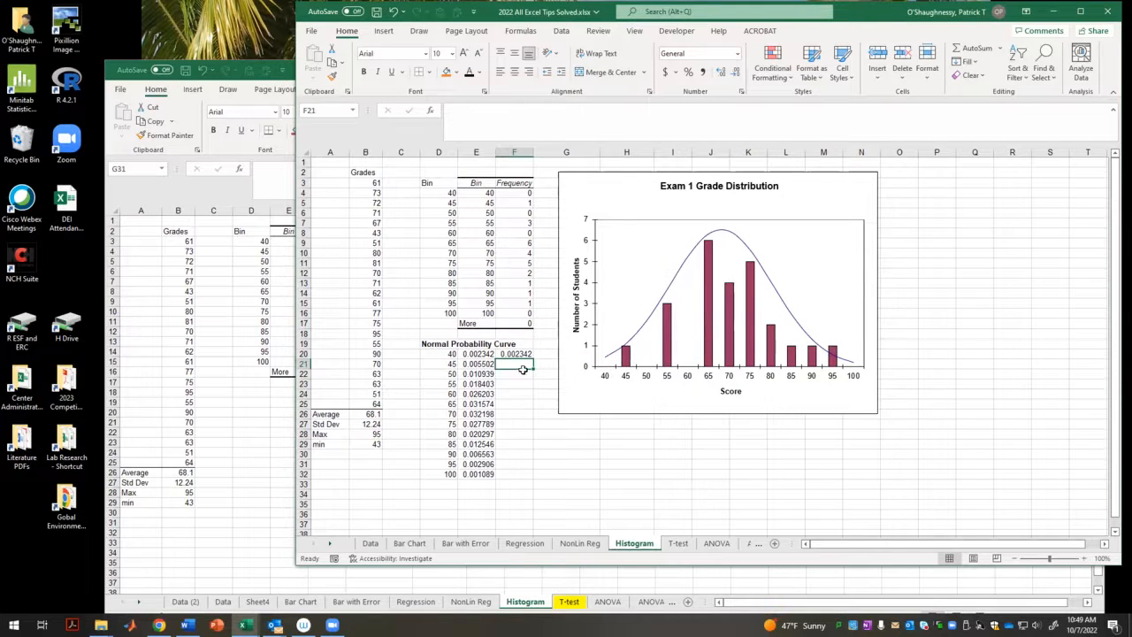
- Check which cells feed the chart's normal curve, and leave the solved workbook for 2022 All Excel Tips.xlsx
click(672, 287)
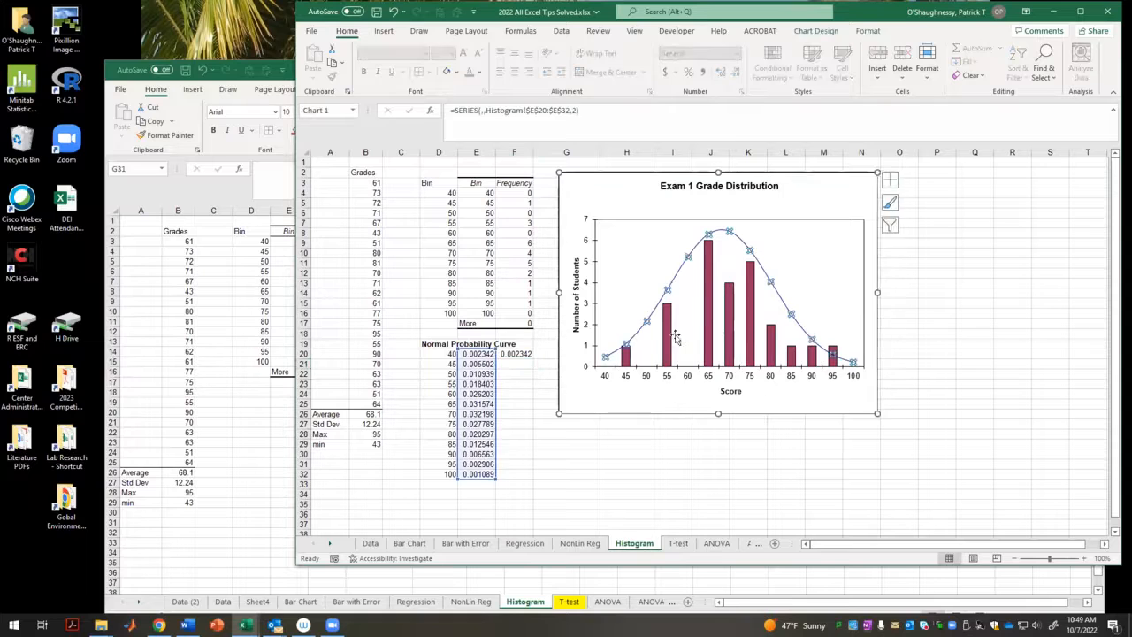
click(663, 504)
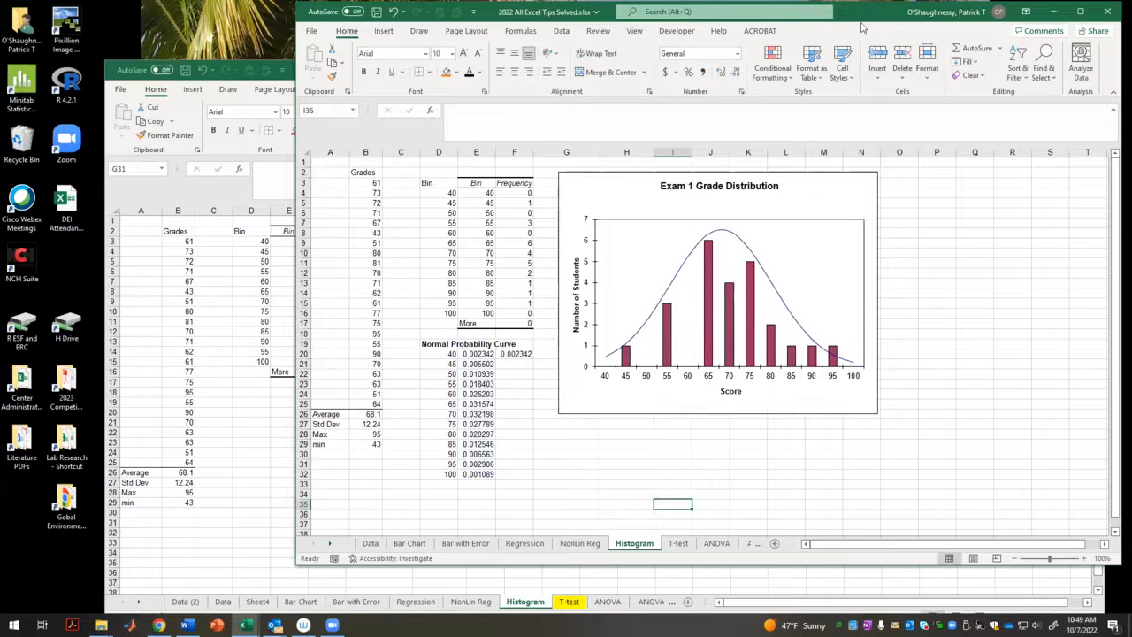
drag(863, 23, 992, 94)
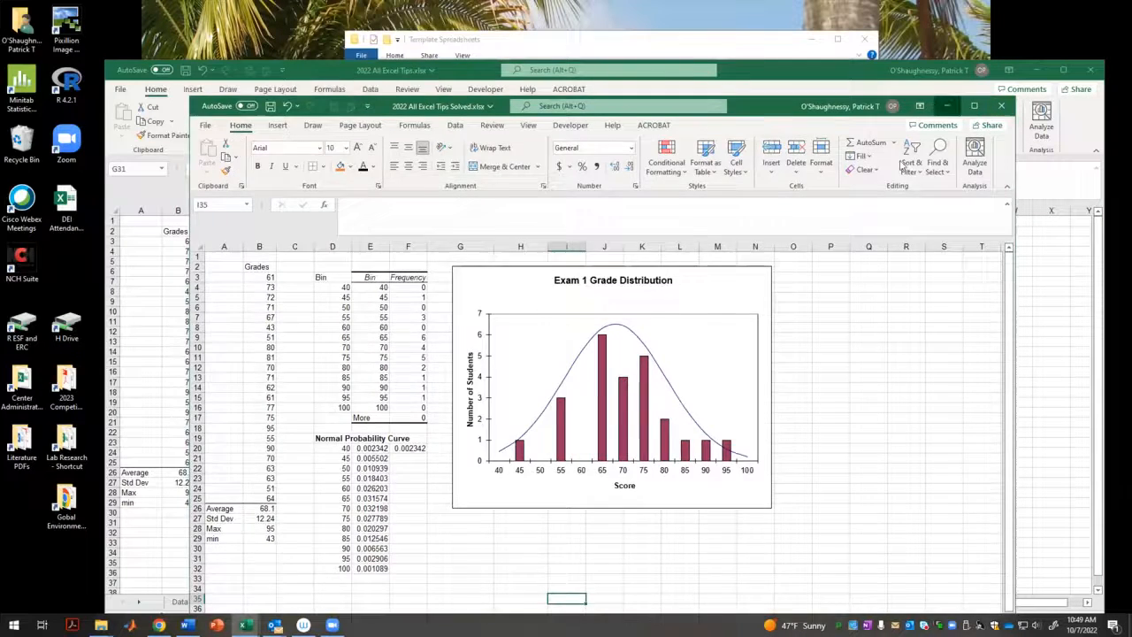
click(1006, 106)
- Start the t-Test: Two-Sample Assuming Unequal Variances analysis on the T-test sheet
click(570, 601)
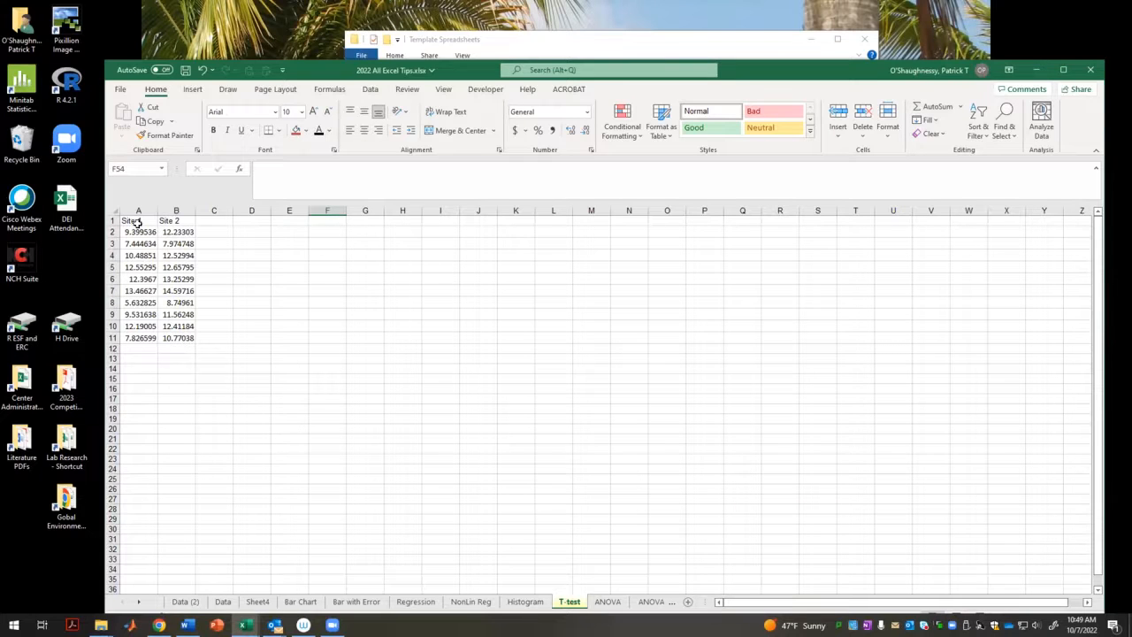
click(369, 90)
click(1040, 106)
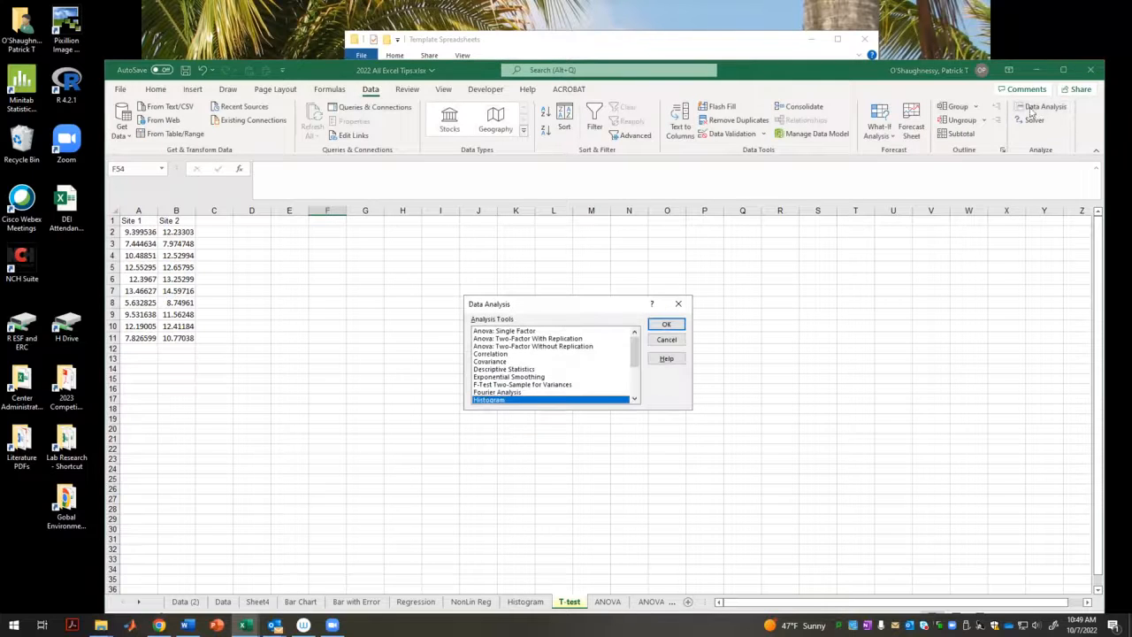
click(633, 400)
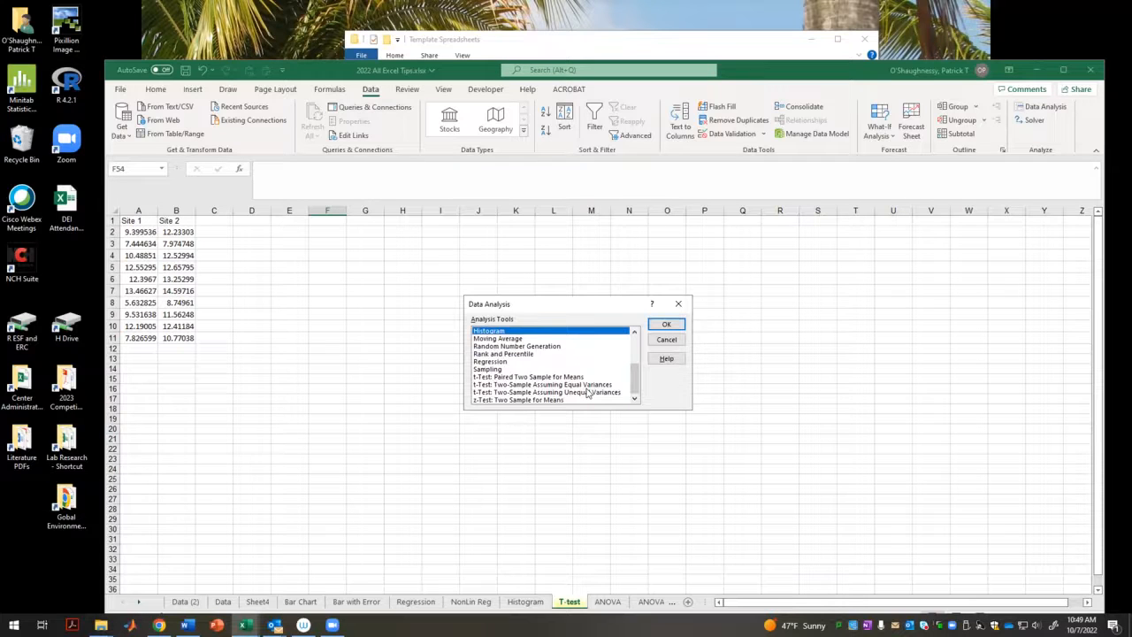
click(587, 393)
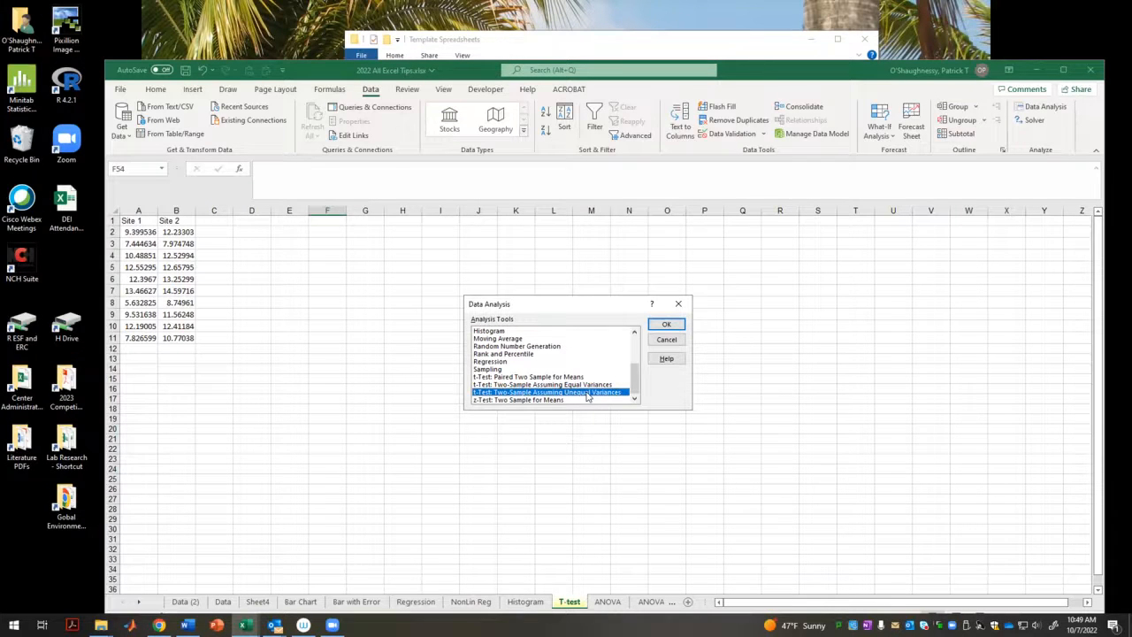
click(665, 325)
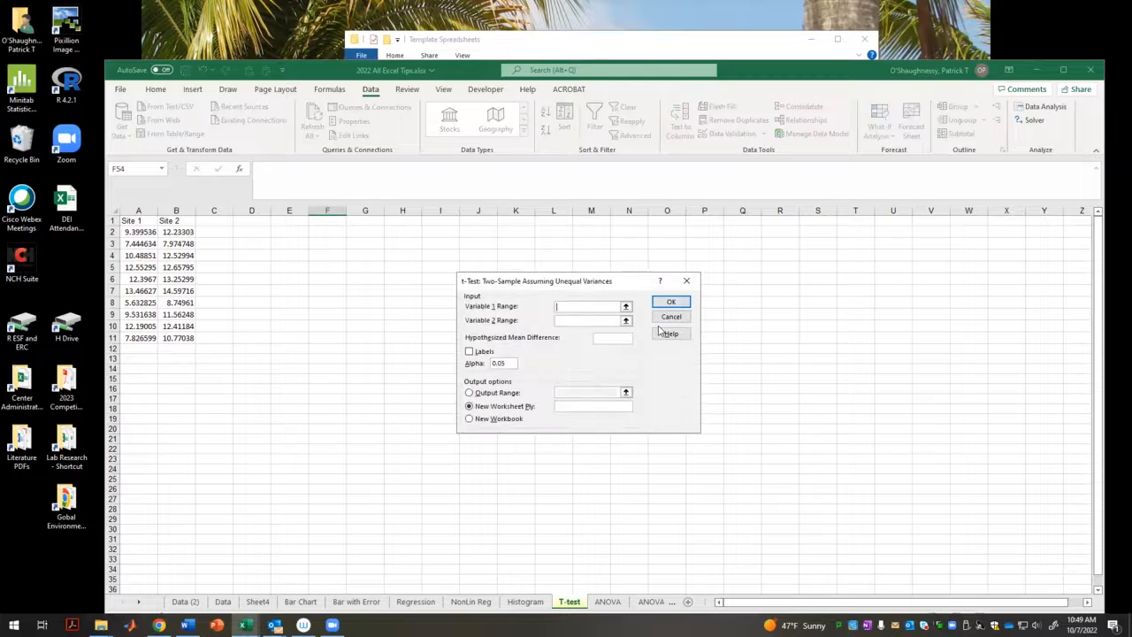
- Set the t-test's variable 1 range to A1:A11, variable 2 range to B1:B11 and hypothesized mean difference to 0
click(625, 306)
click(139, 231)
drag(139, 259, 137, 337)
drag(131, 220, 137, 338)
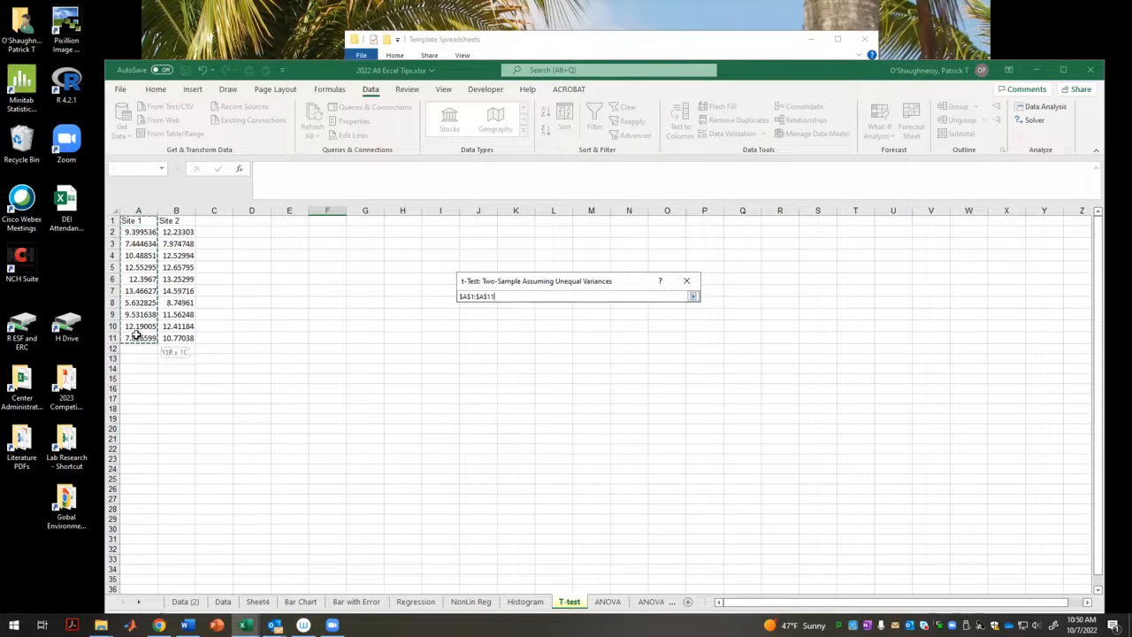
click(693, 296)
click(625, 320)
drag(167, 223, 181, 338)
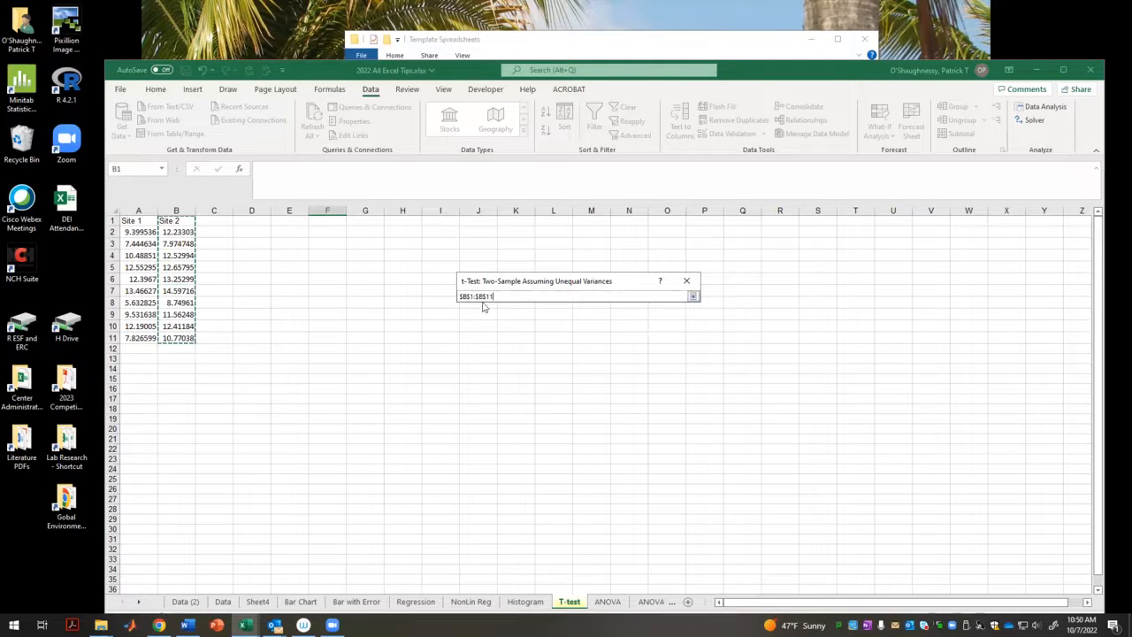
click(691, 297)
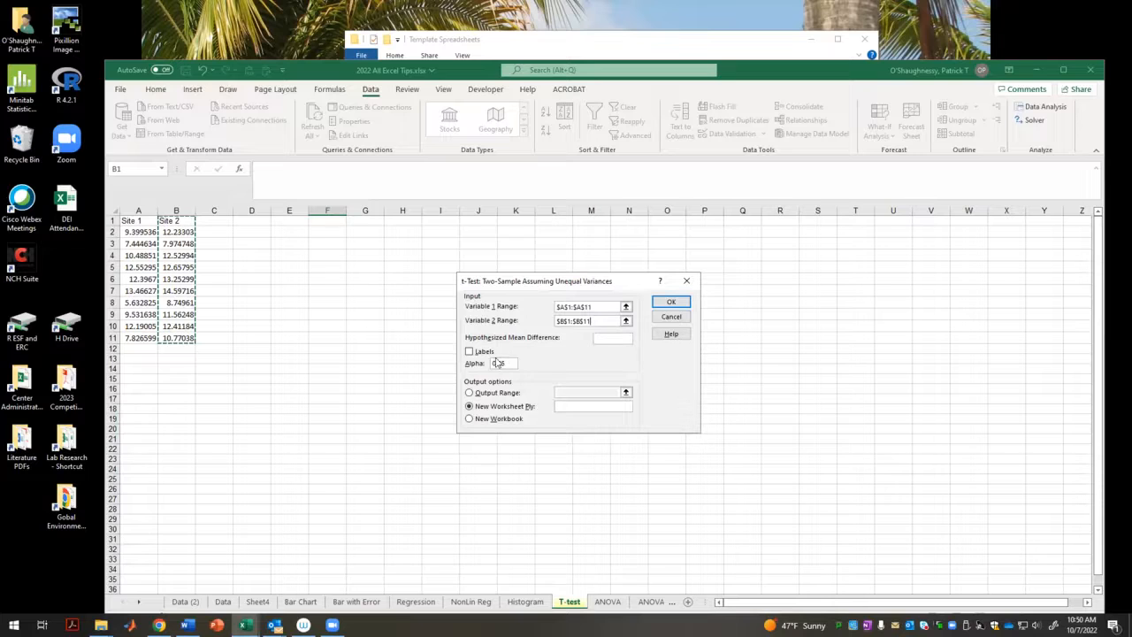
click(606, 339)
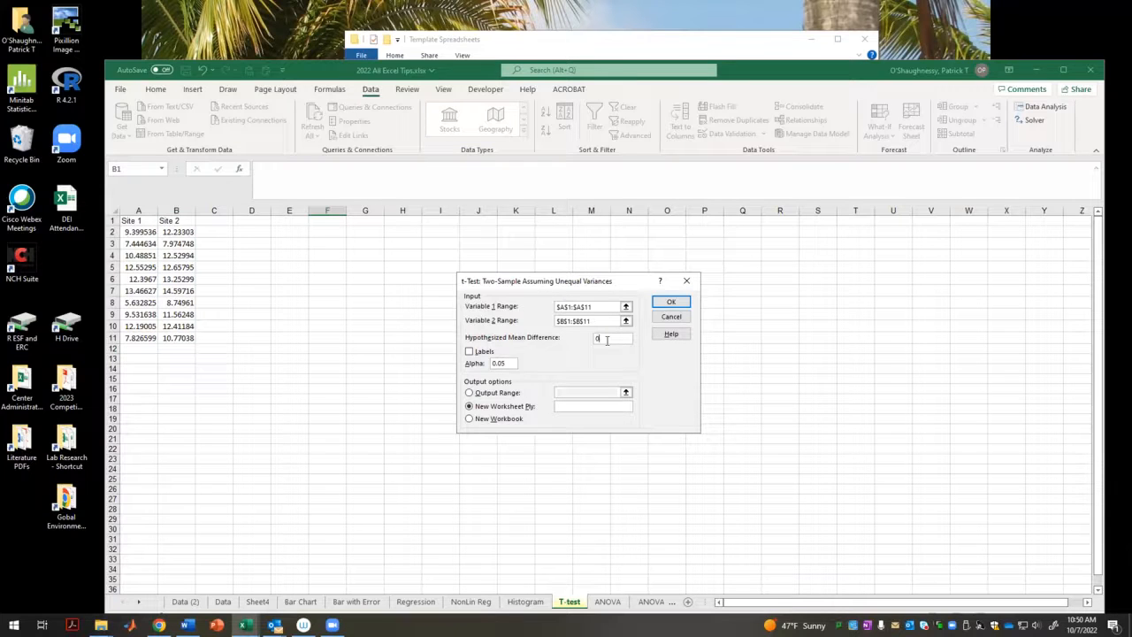
- Run the t-test with labels included and its output at F3, and widen column F to fit the row names
click(471, 354)
click(470, 392)
click(625, 392)
click(323, 244)
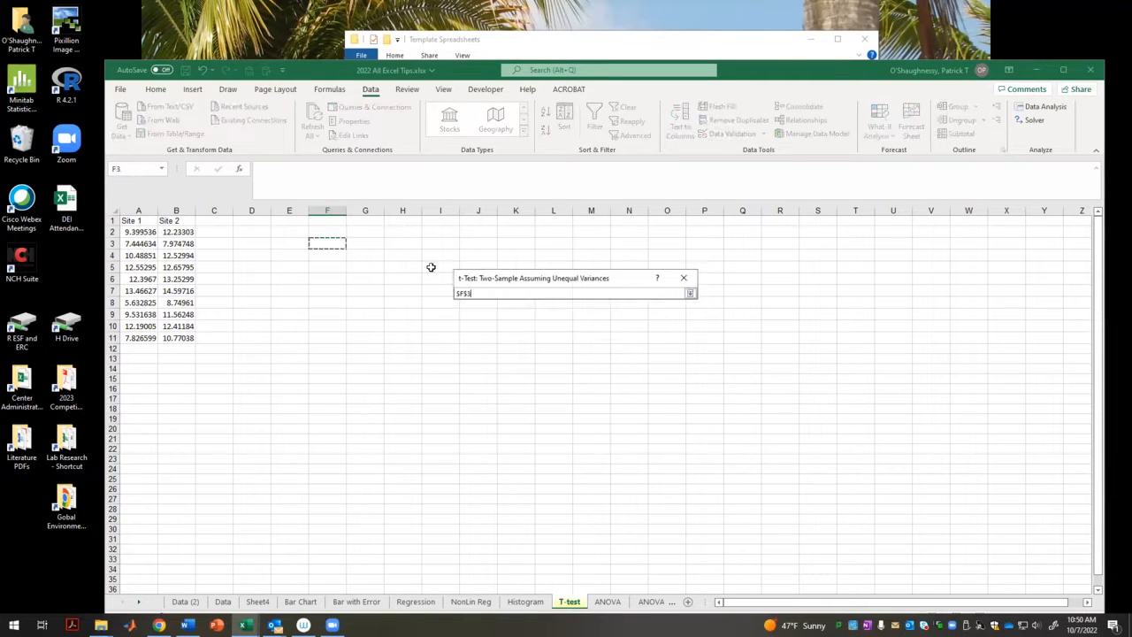
click(691, 294)
click(674, 298)
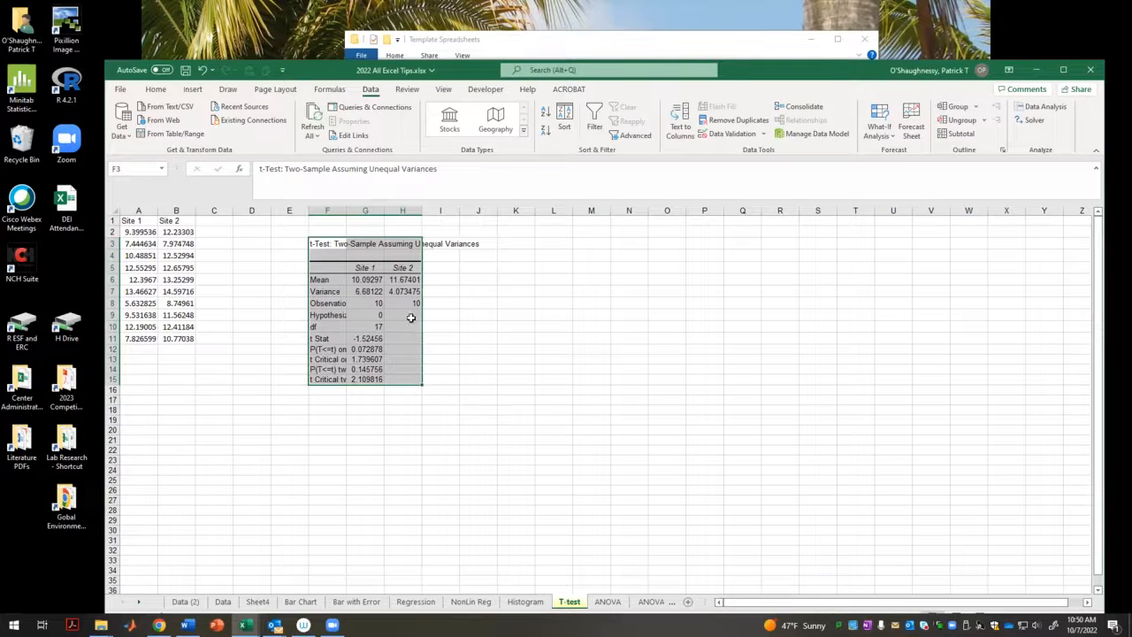
drag(345, 210, 379, 210)
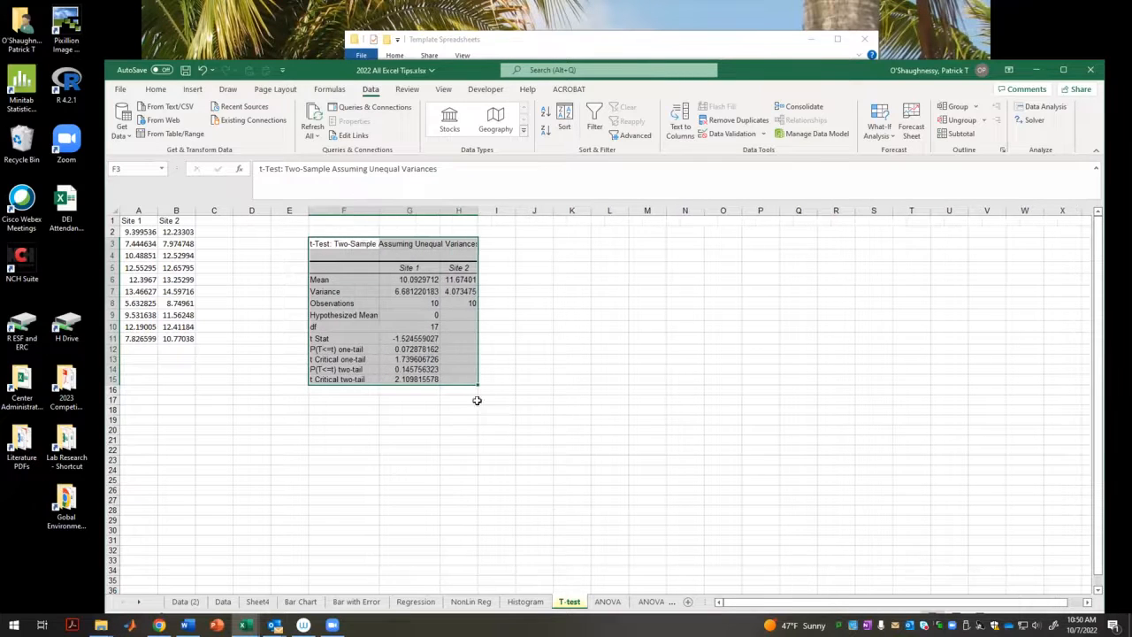
click(483, 502)
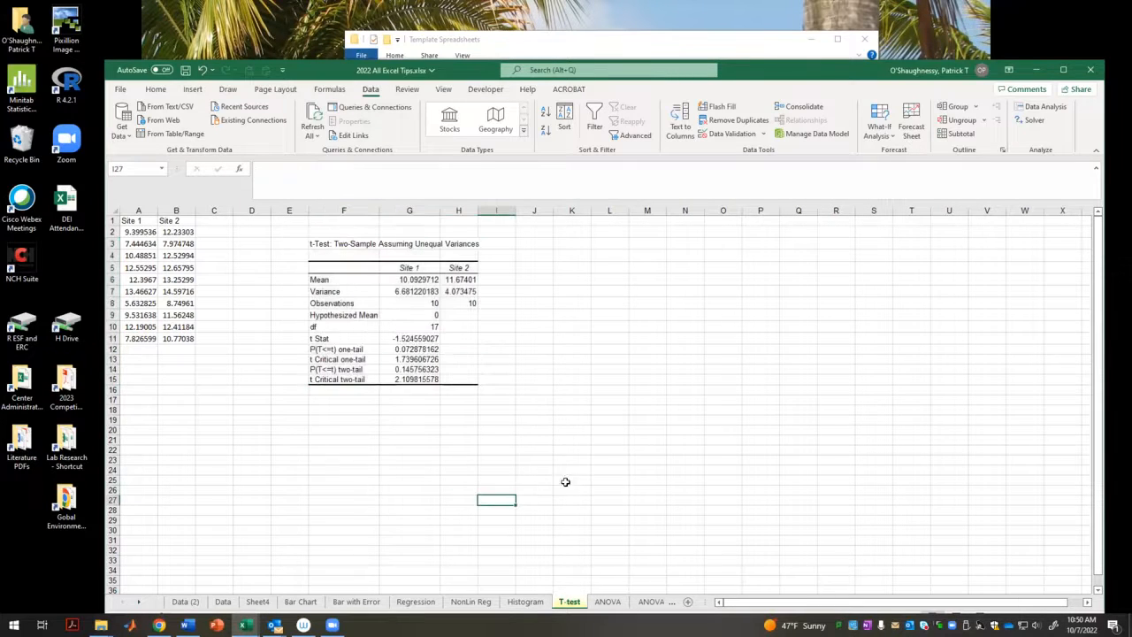
- Check the two-tail P value in the t-test results against the mean of each site
click(407, 370)
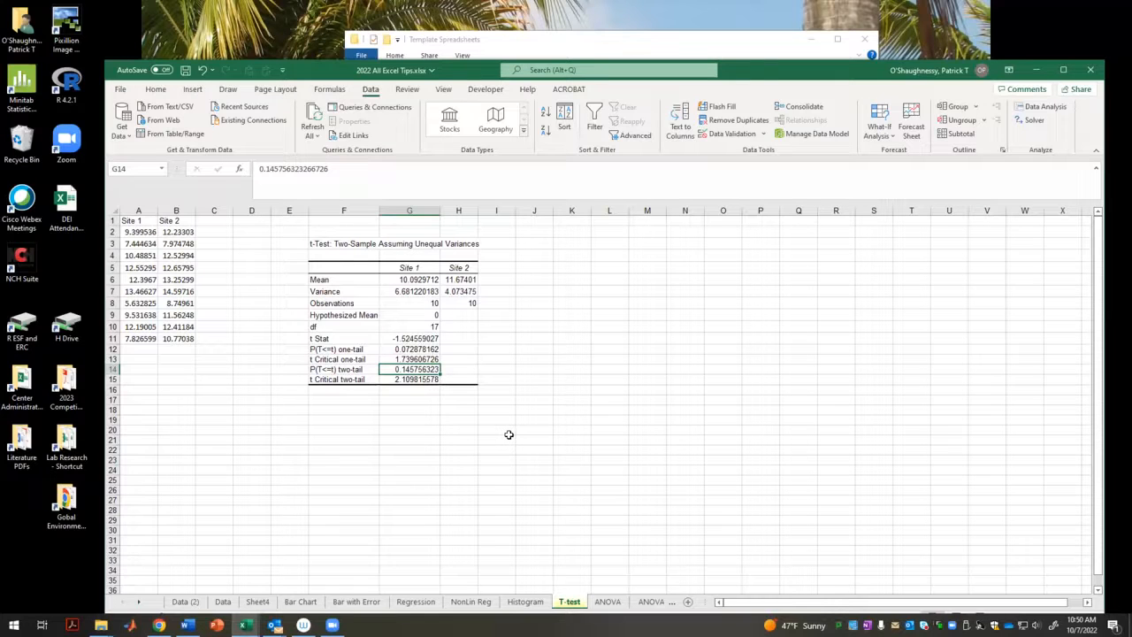
click(423, 279)
click(454, 281)
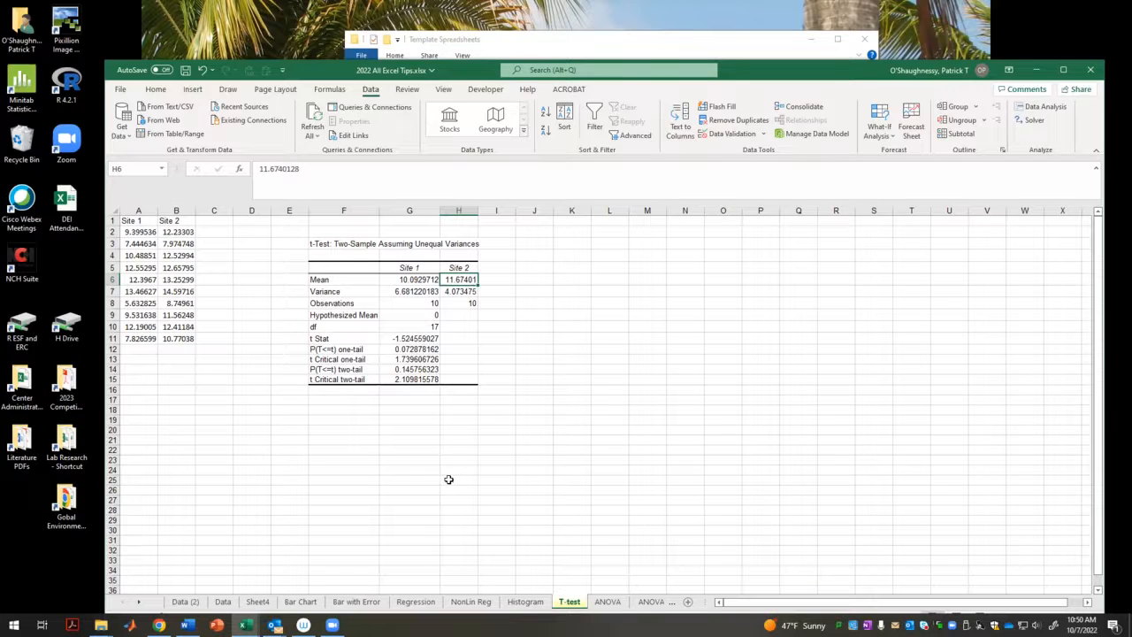
click(415, 368)
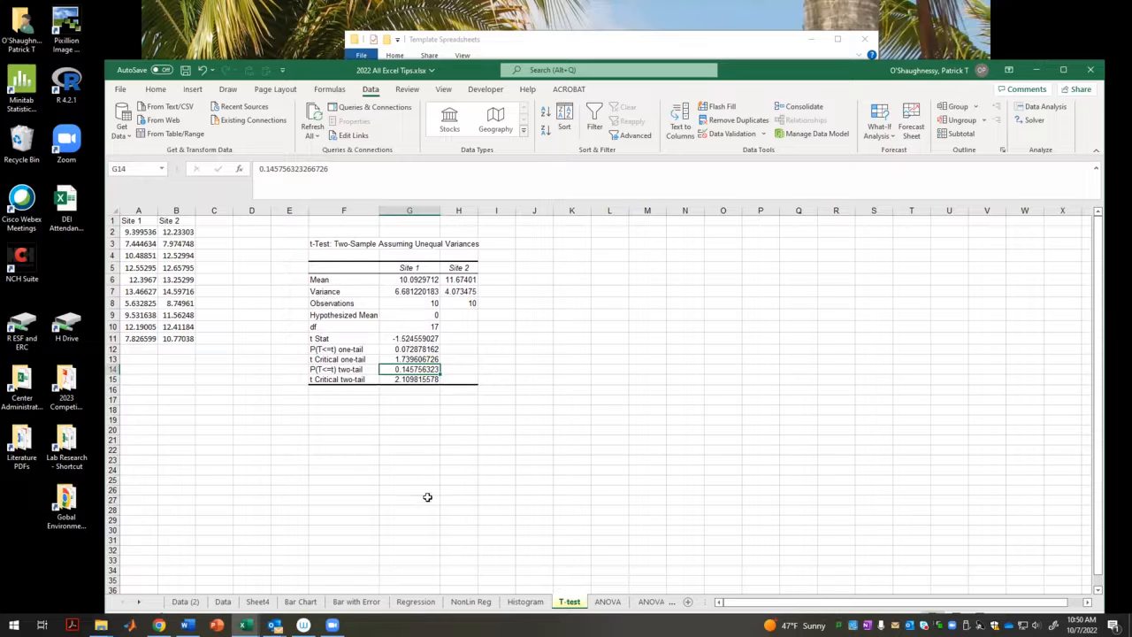
- Start the Anova: Single Factor analysis on the ANOVA sheet
click(608, 604)
right_click(456, 409)
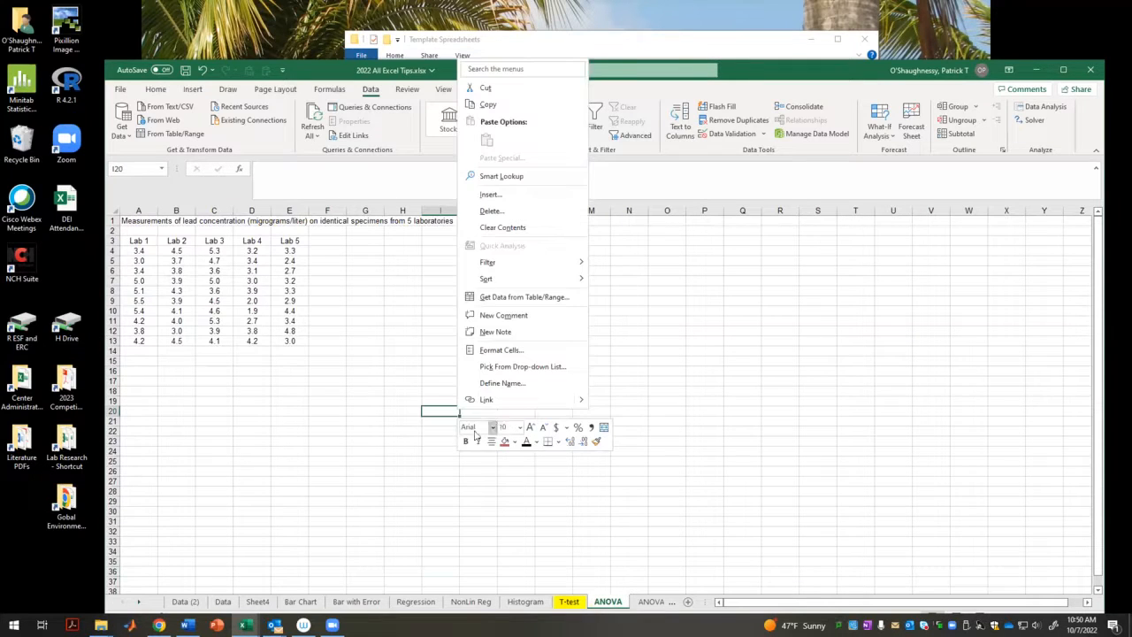
click(369, 472)
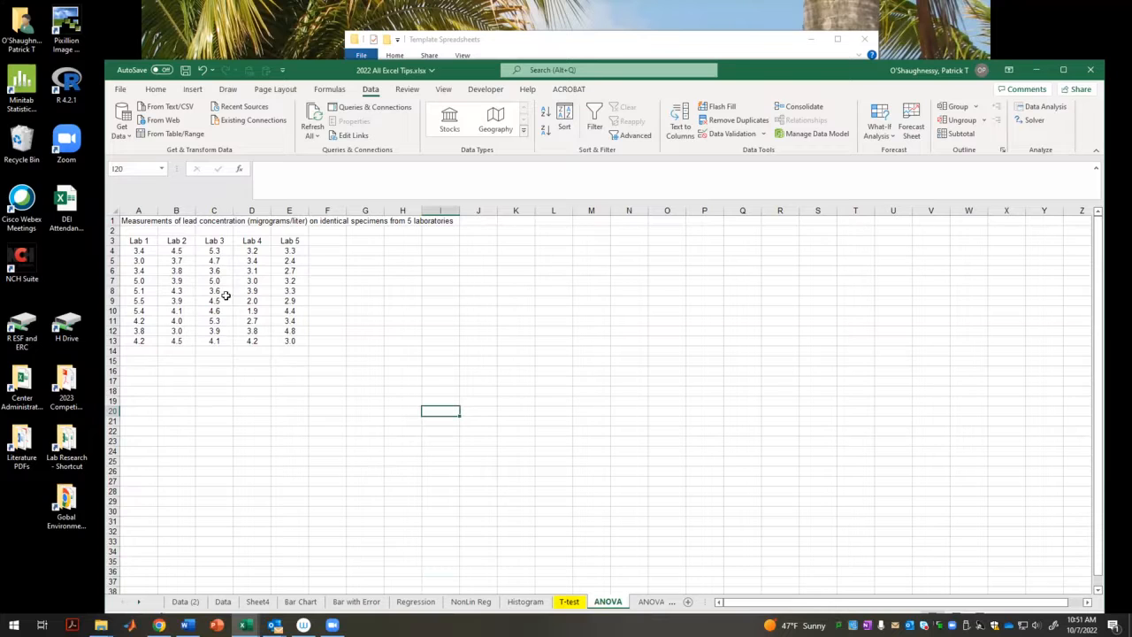
click(1030, 110)
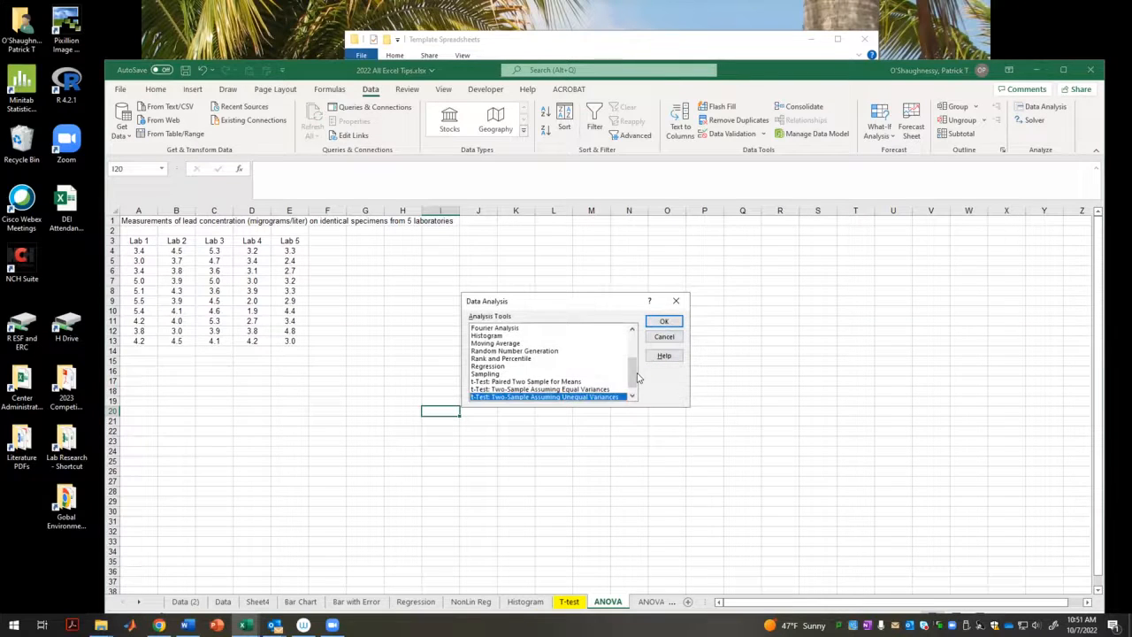
scroll(636, 353, down, 3)
scroll(637, 341, up, 5)
click(533, 330)
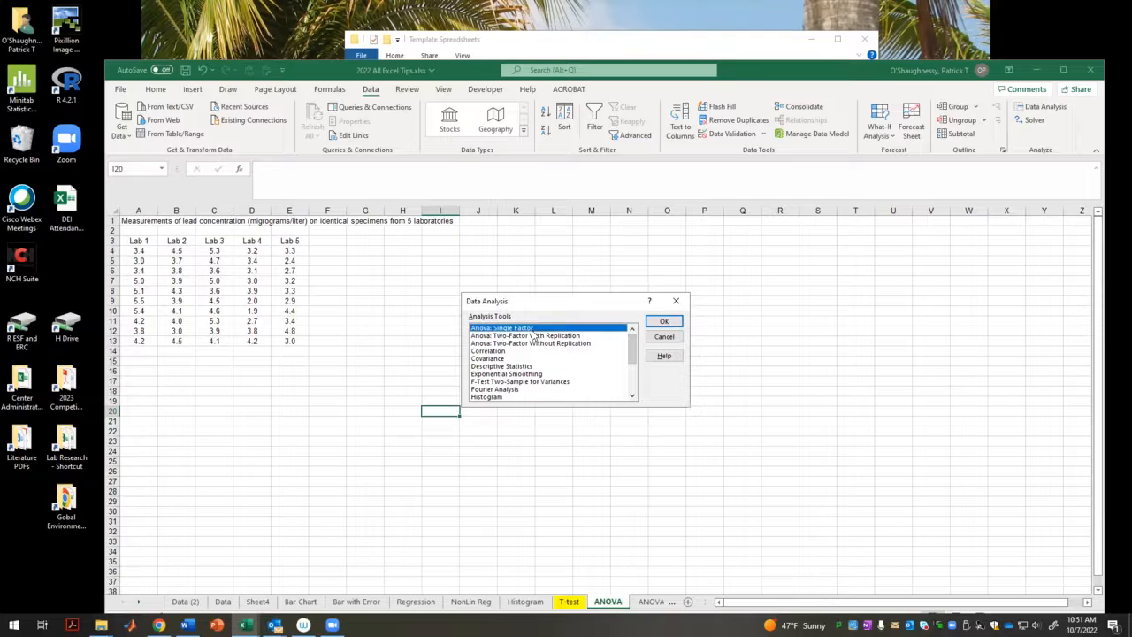
click(663, 321)
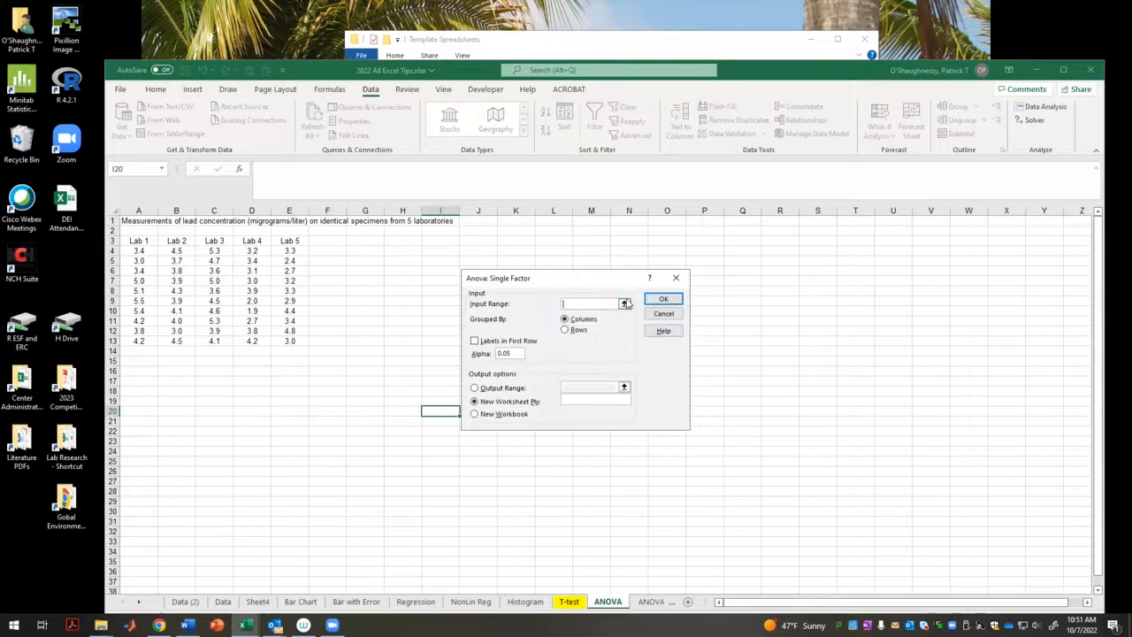
- Run the single-factor ANOVA on A3:E13, grouped by columns, with labels in the first row and output at H5
drag(141, 241, 274, 339)
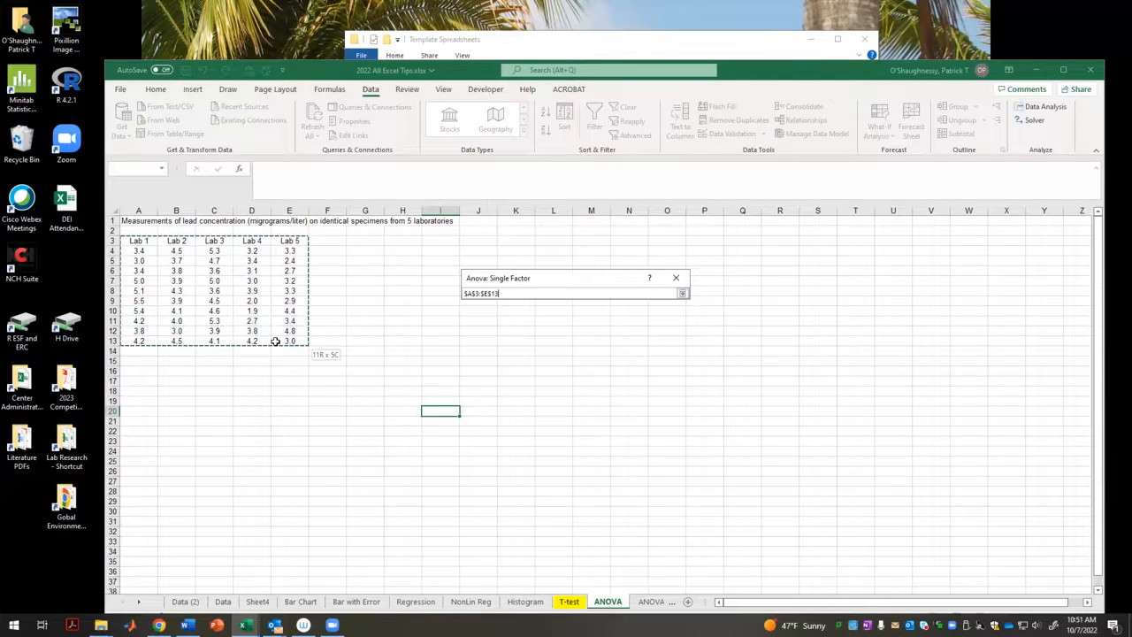
click(682, 295)
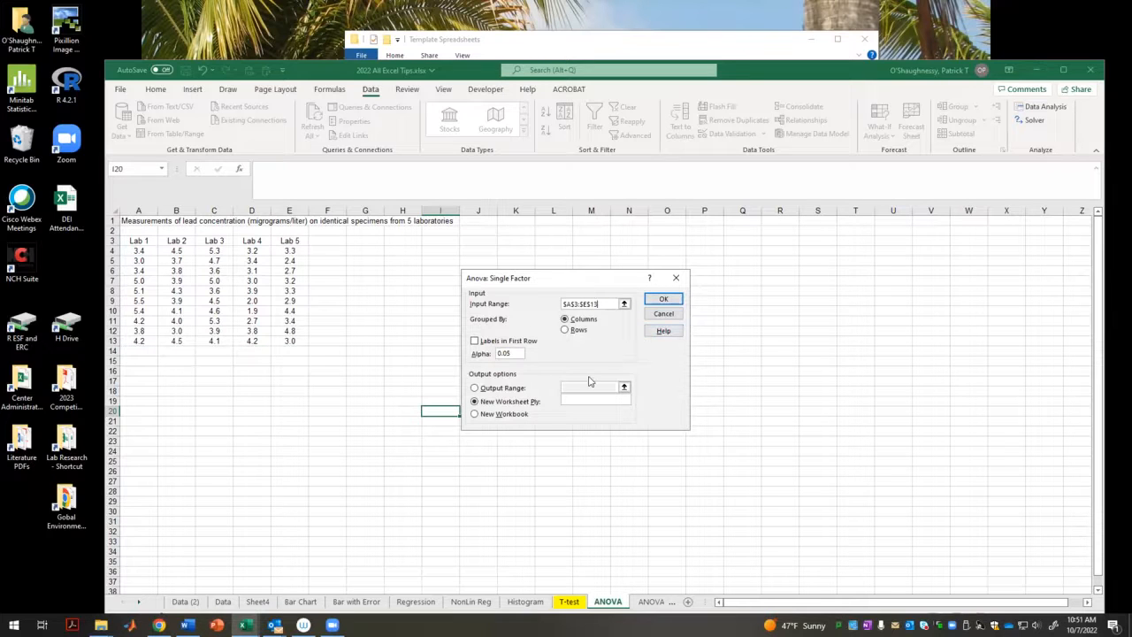
click(475, 341)
click(489, 389)
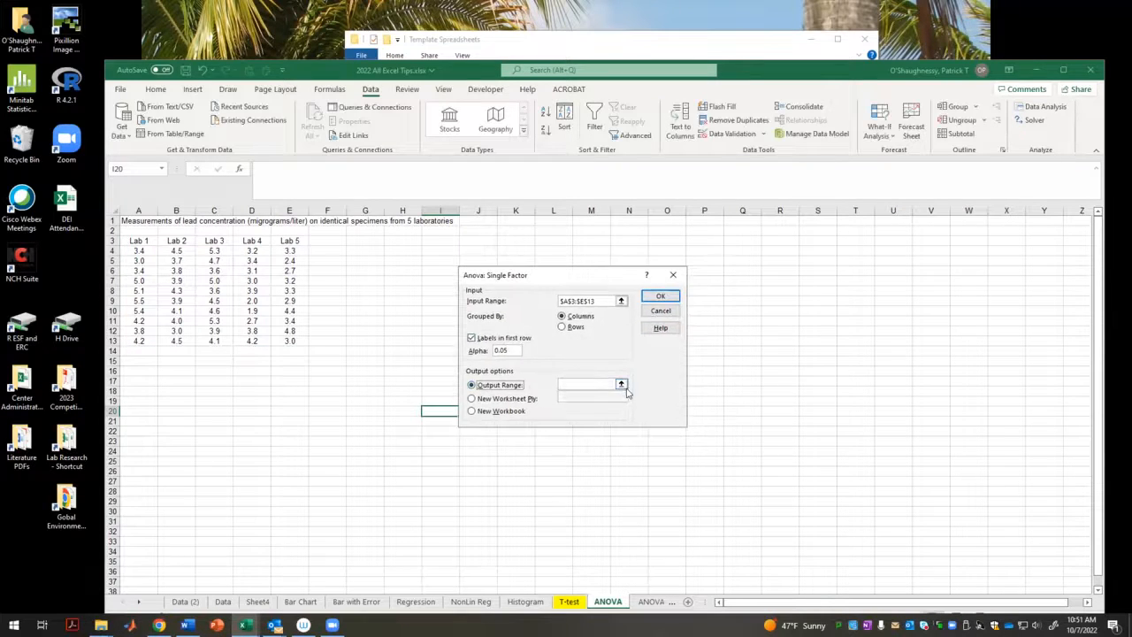
click(624, 386)
click(402, 260)
click(680, 291)
click(669, 295)
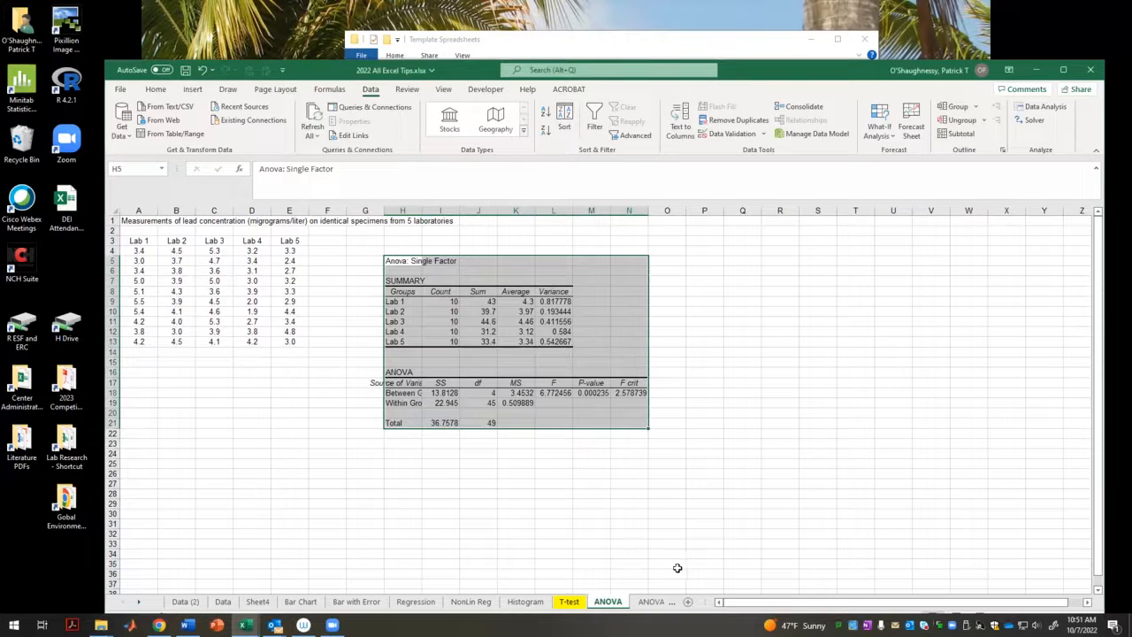
drag(648, 430, 655, 439)
click(667, 462)
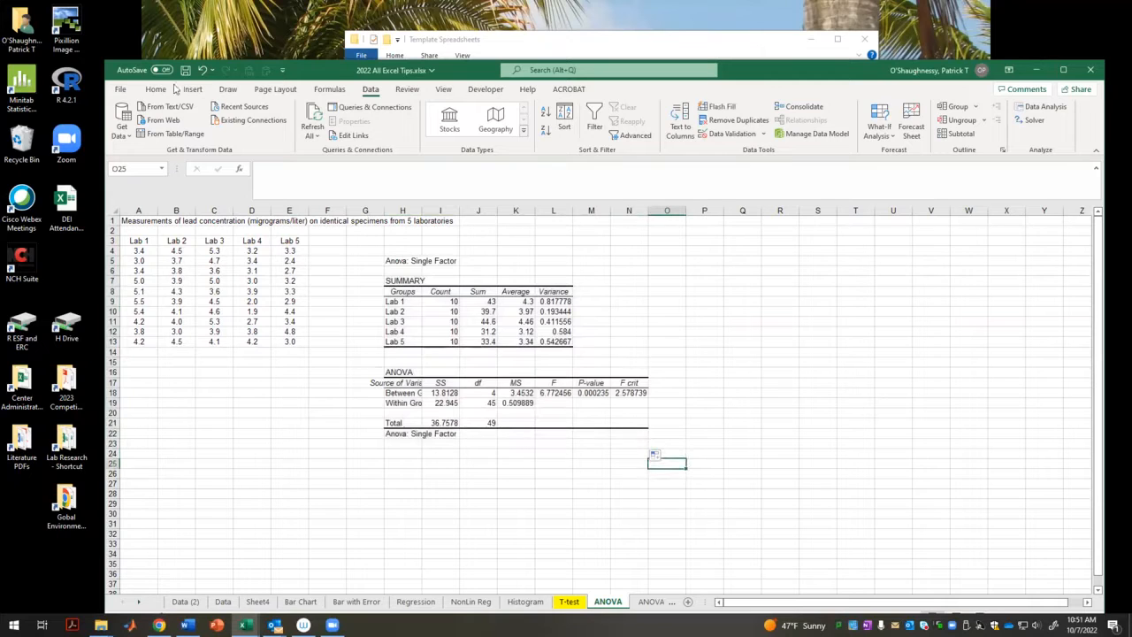
click(201, 70)
click(683, 360)
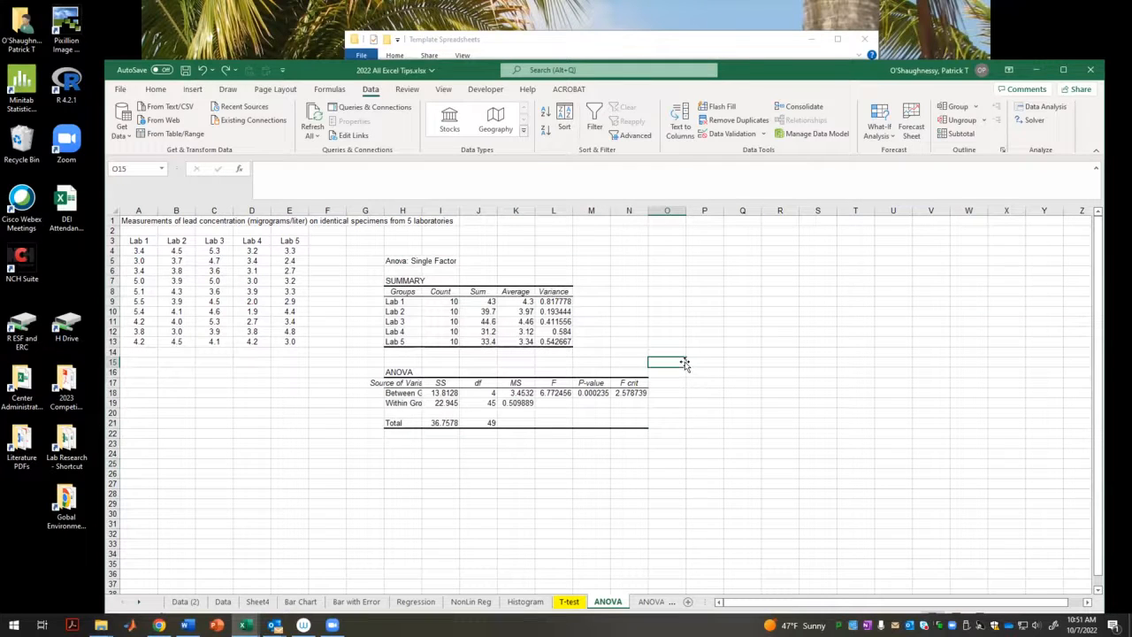
- Examine the P-value in the single-factor ANOVA table and the averages of the five labs
click(598, 392)
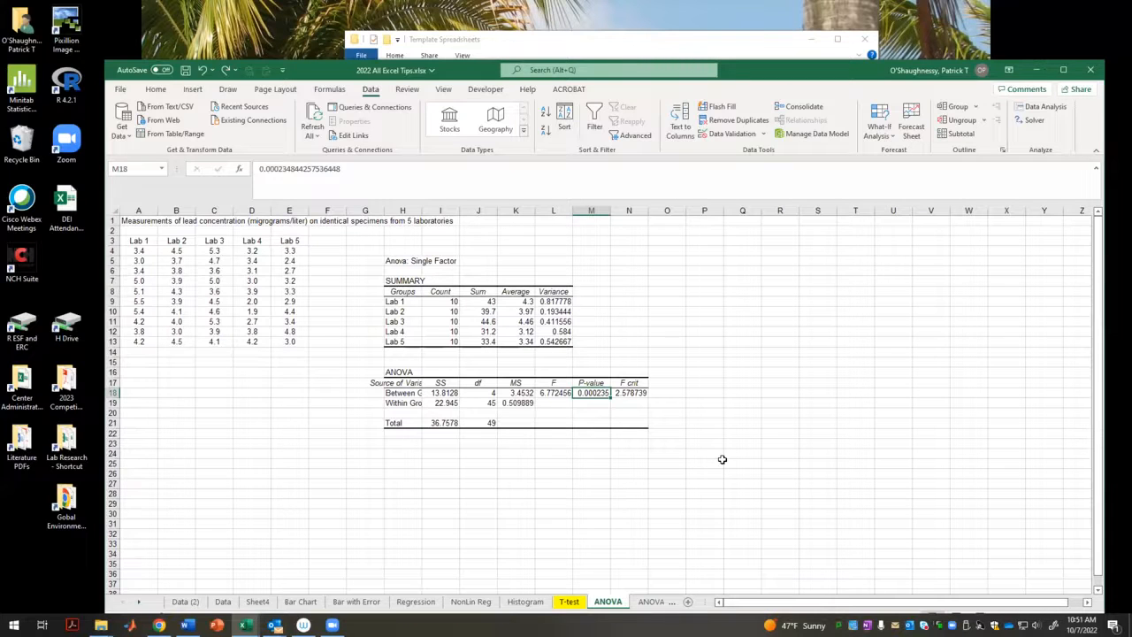
click(566, 463)
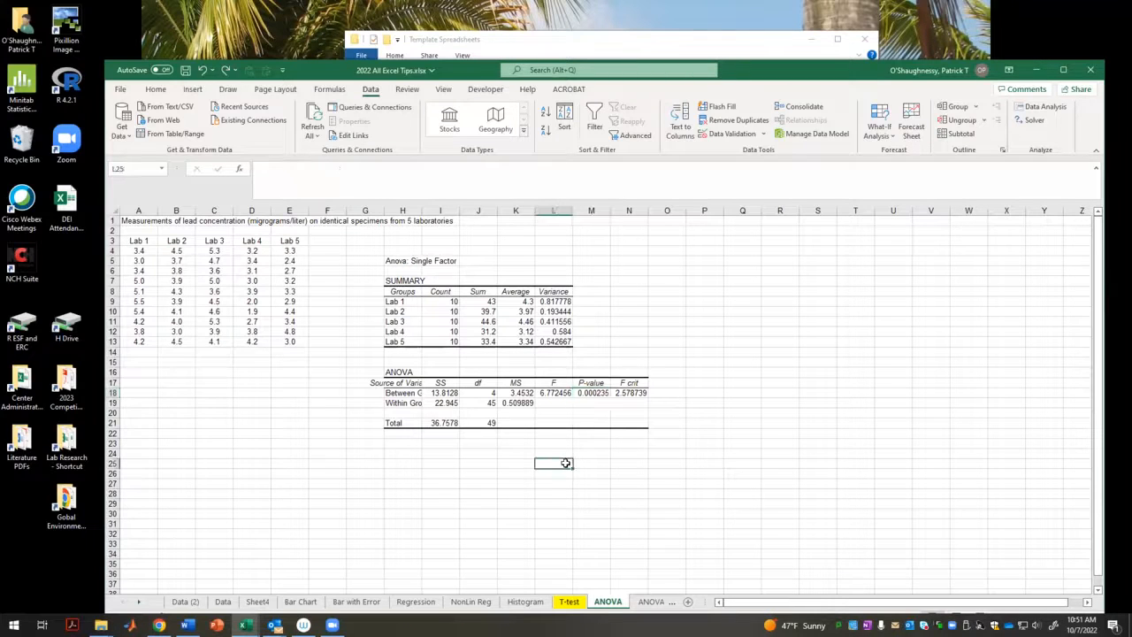
drag(521, 301, 522, 342)
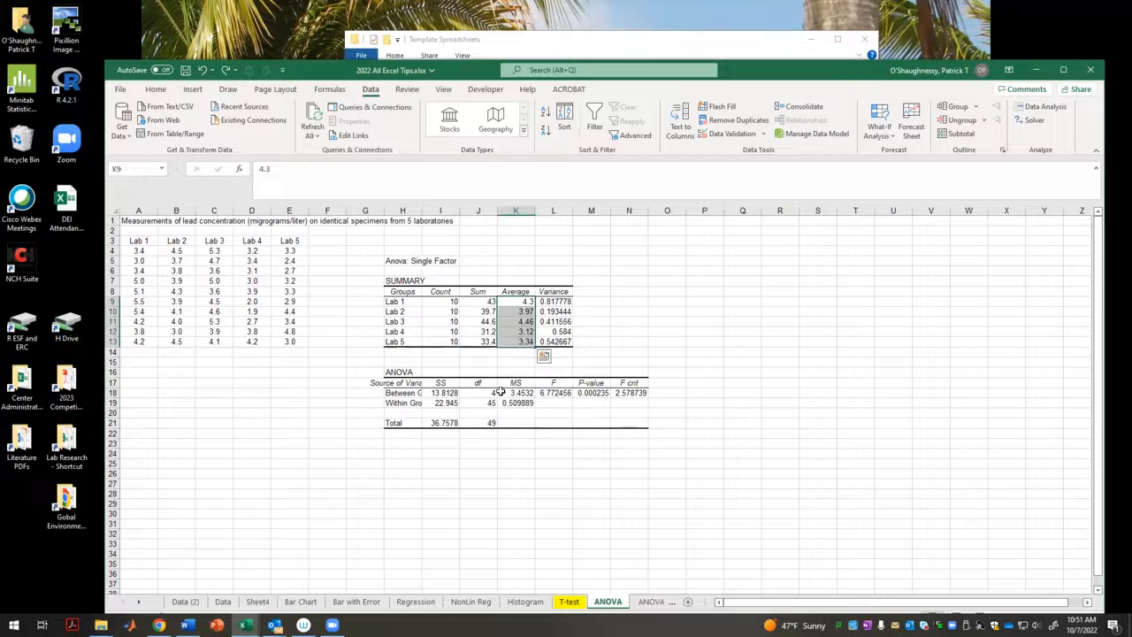
click(505, 471)
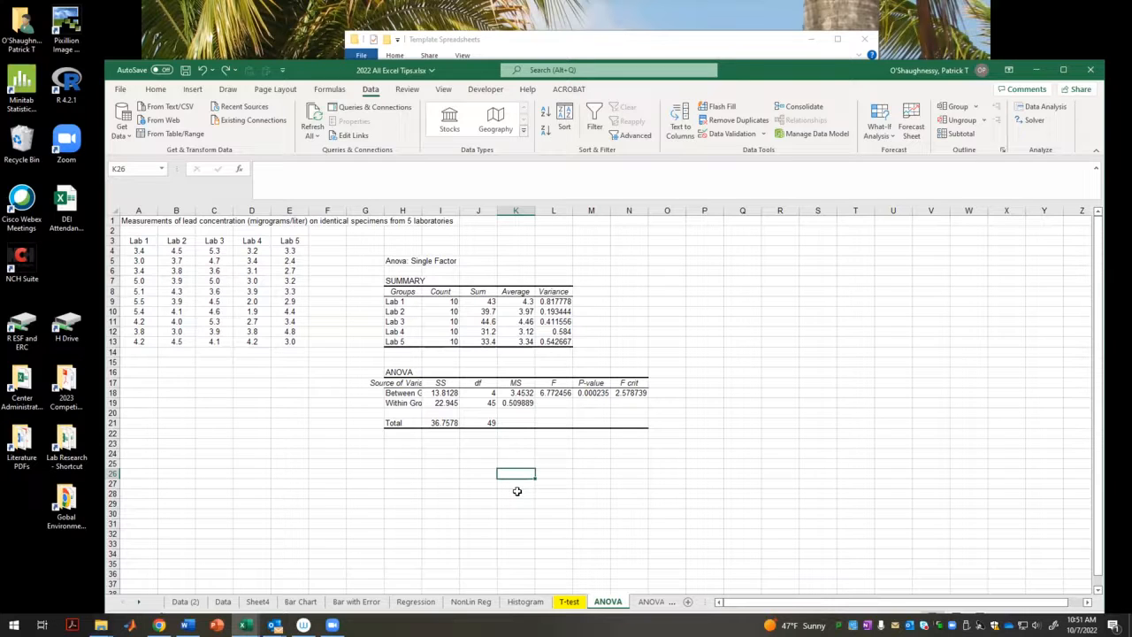
click(415, 484)
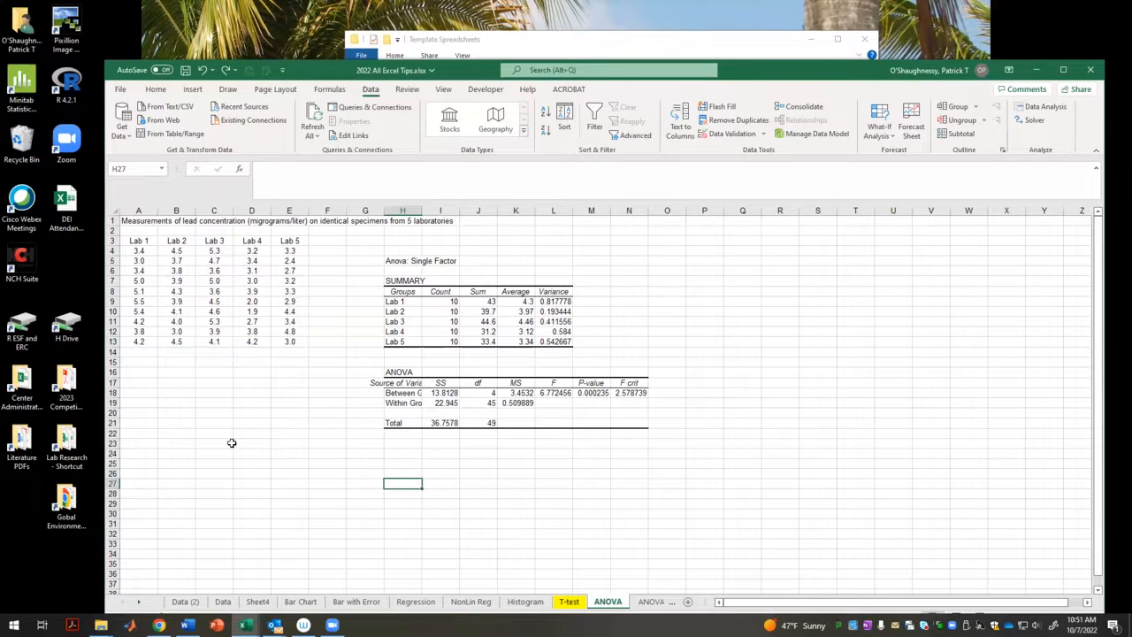
- Start the Anova: Two-Factor Without Replication analysis for the copper concentration data on the ANOVA Blocking sheet
click(651, 602)
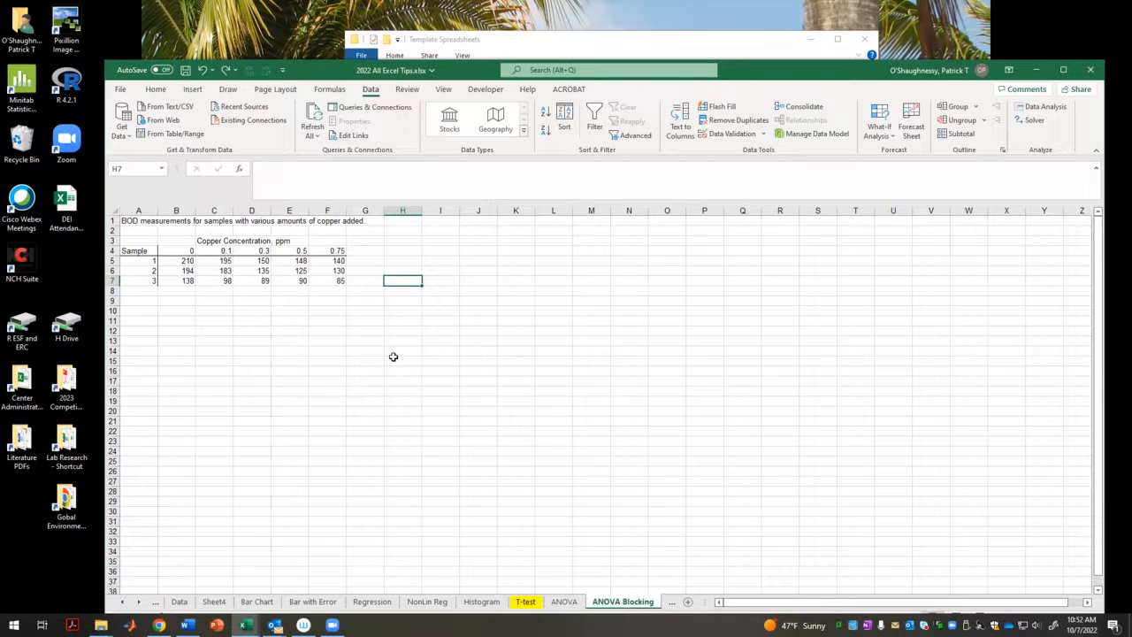
drag(187, 252, 318, 278)
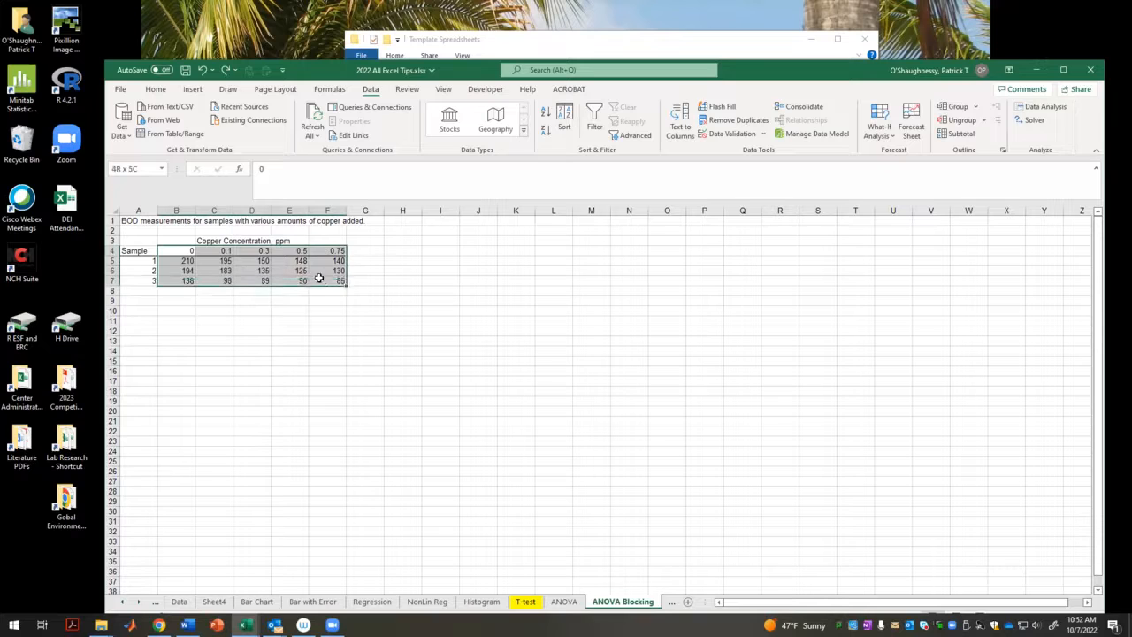
click(189, 316)
click(130, 265)
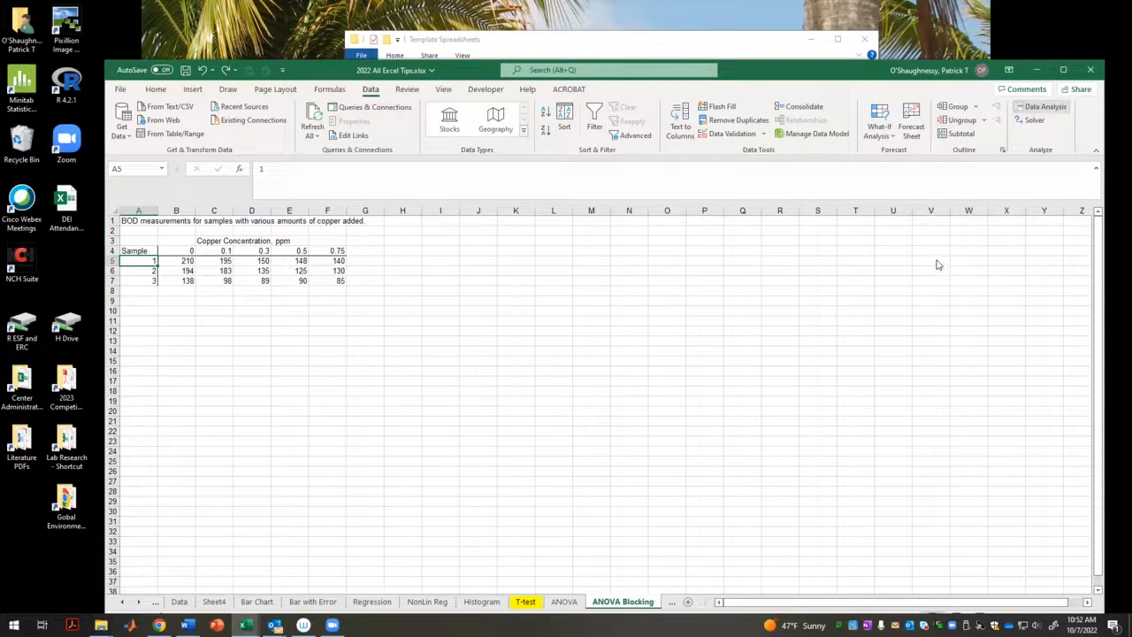
click(1035, 107)
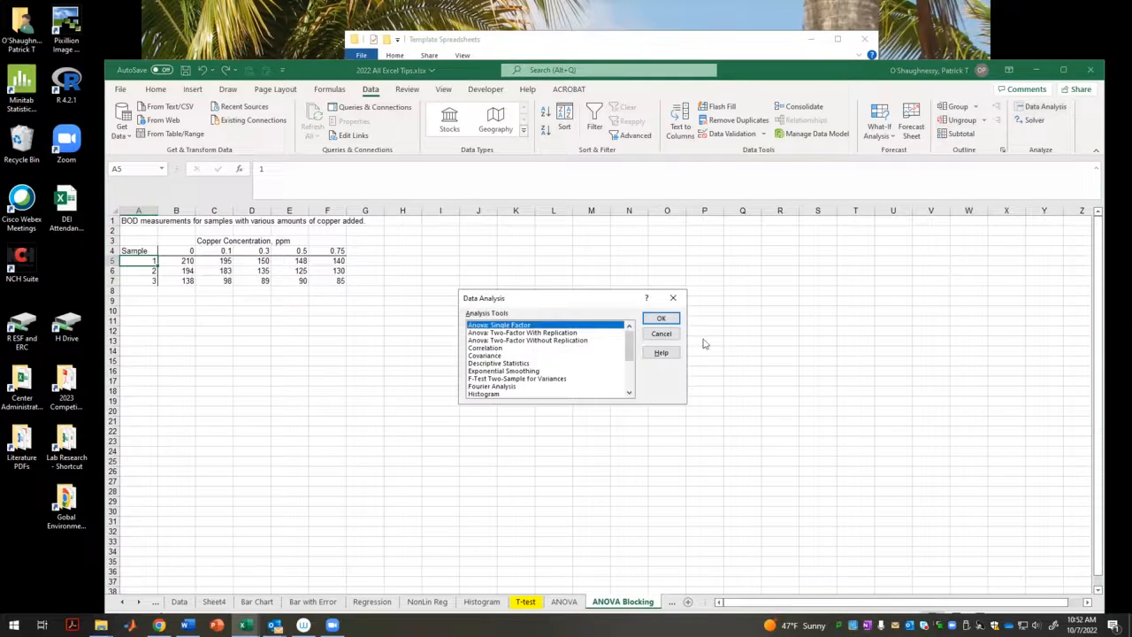
click(509, 334)
click(509, 341)
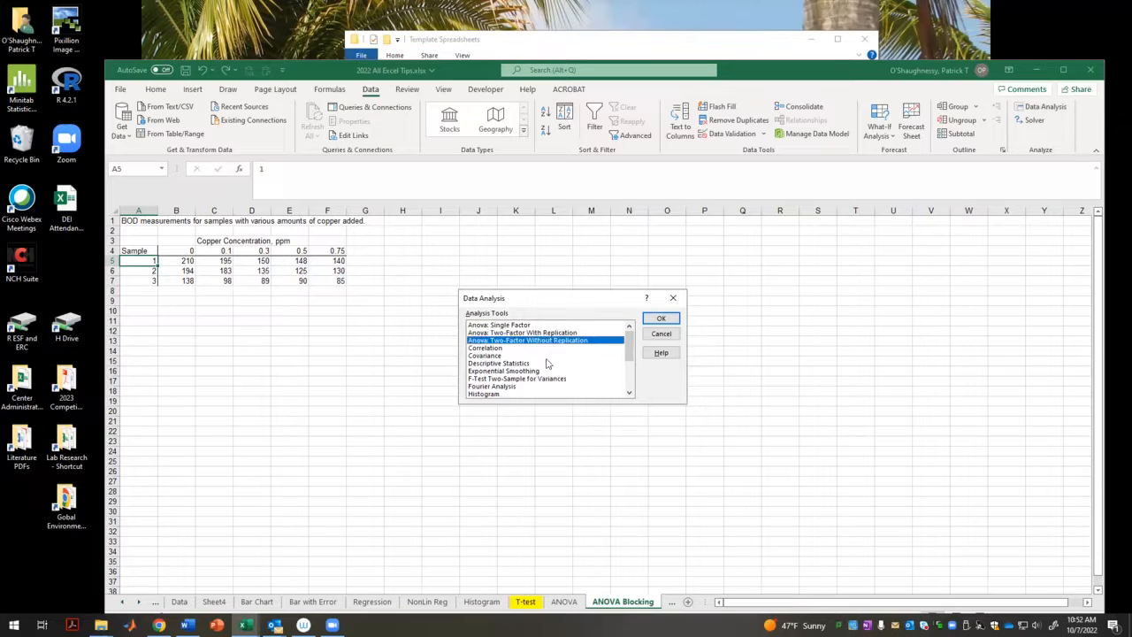
click(662, 319)
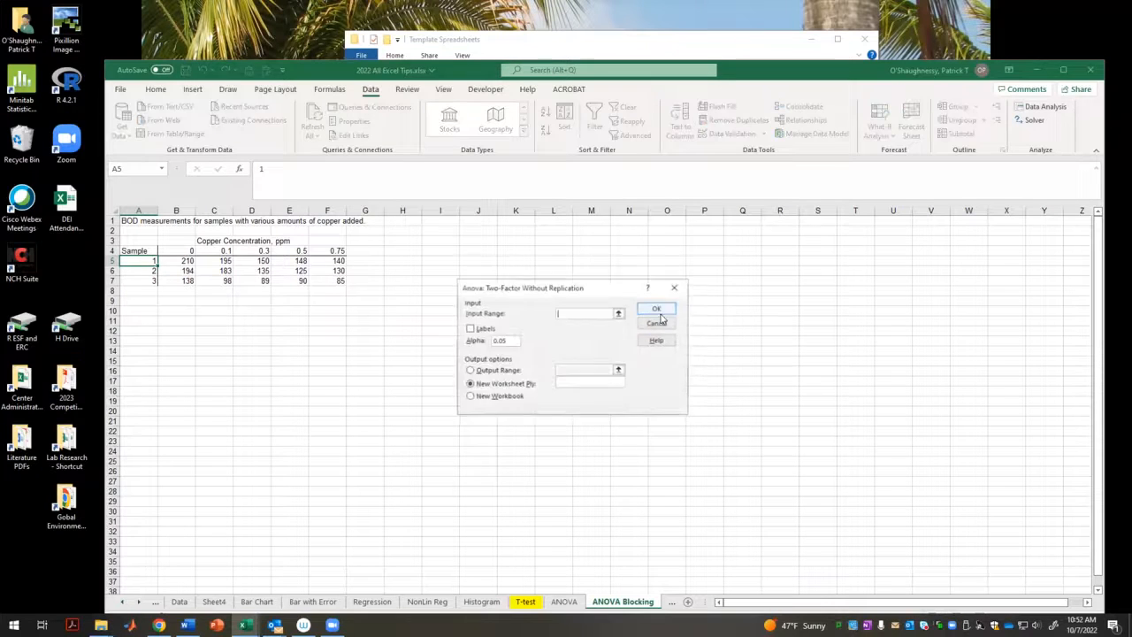
- Run the two-factor ANOVA on A4:F7 with labels included and its output at I5
click(619, 314)
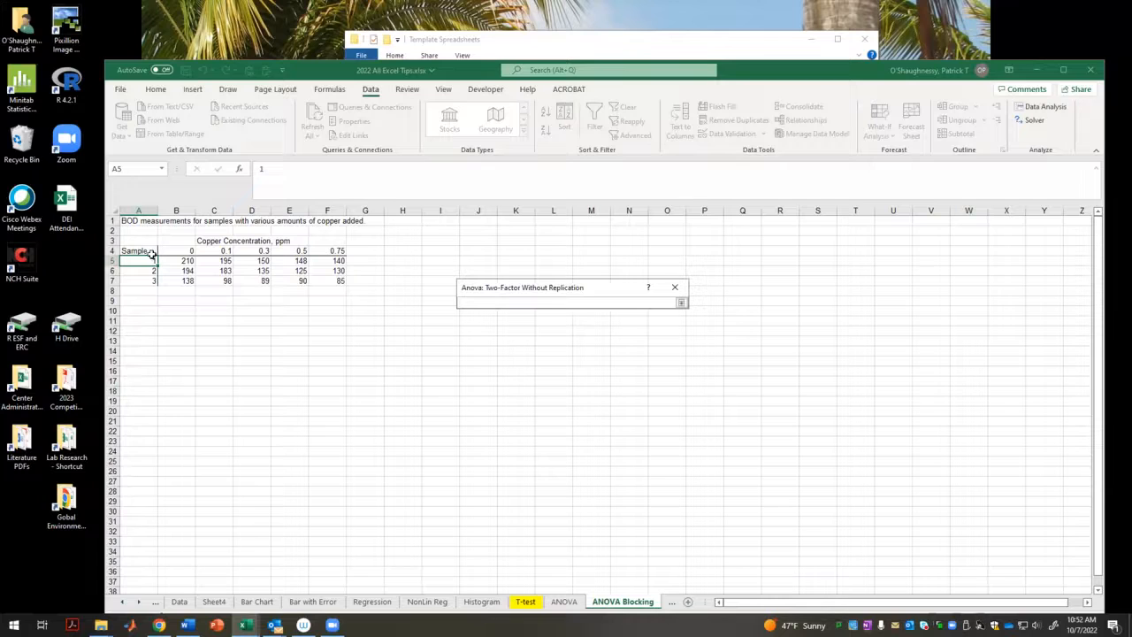
drag(147, 253, 339, 281)
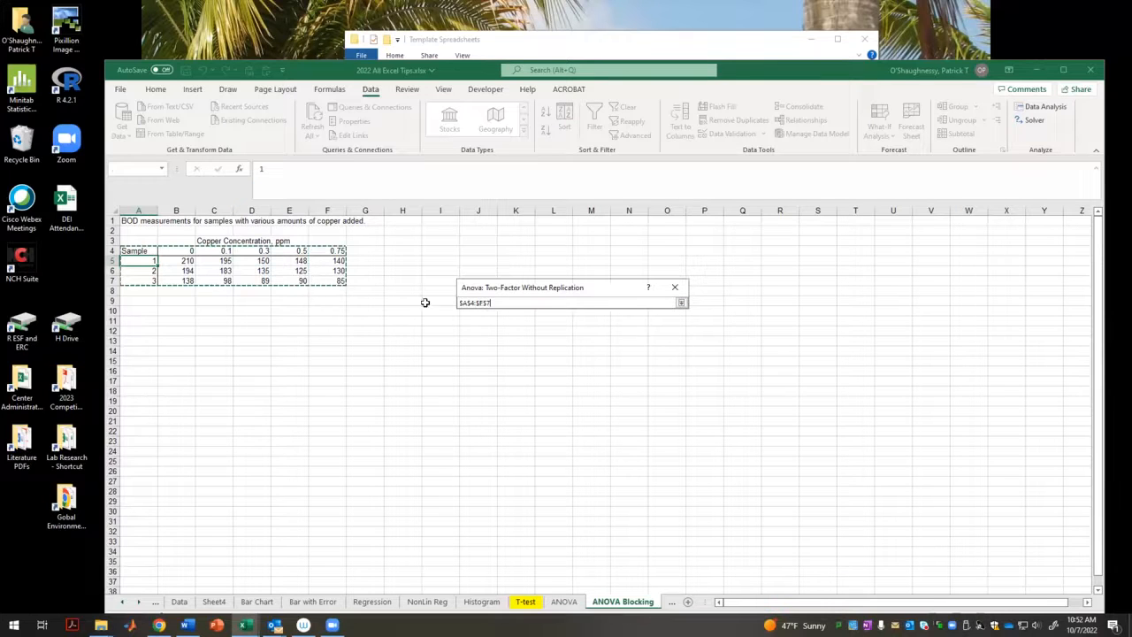
click(681, 303)
click(471, 329)
click(471, 369)
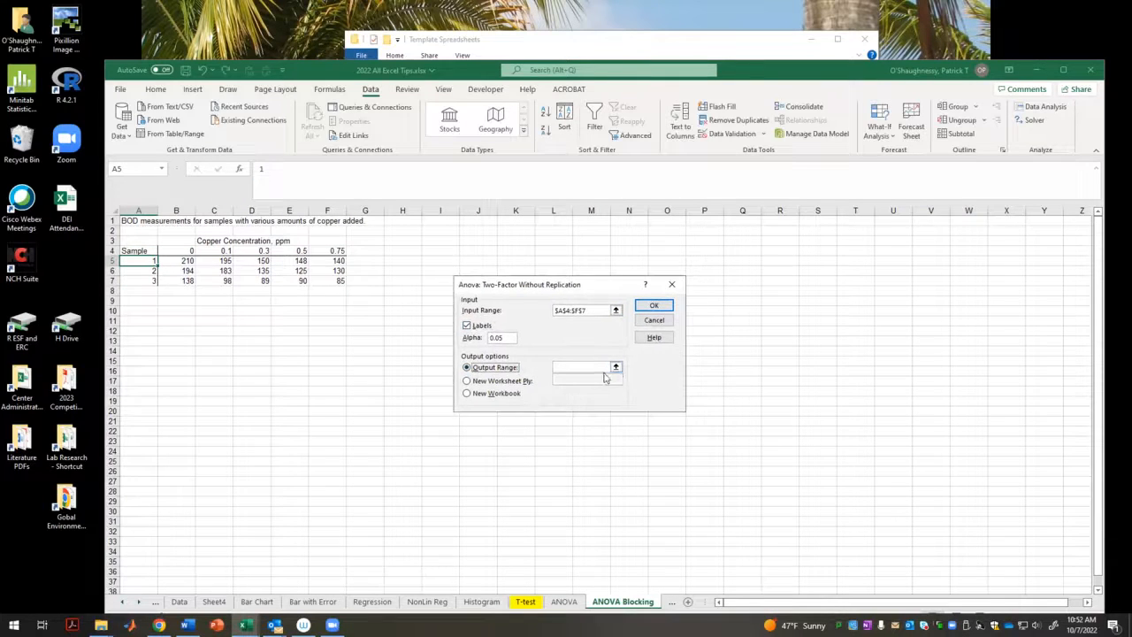
click(616, 367)
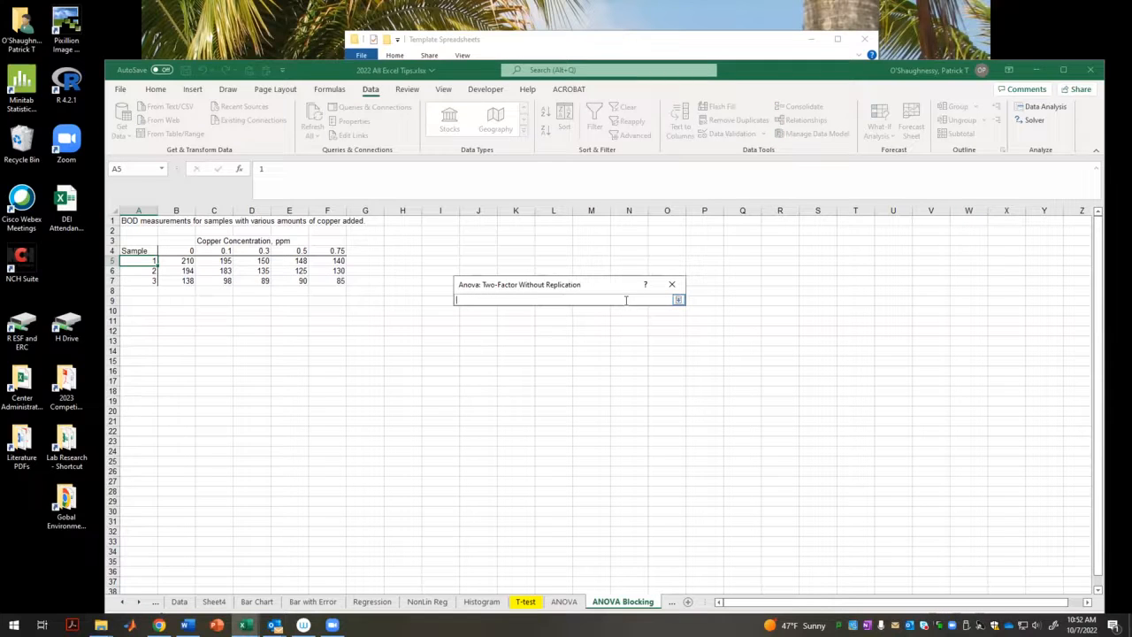
click(428, 257)
click(678, 301)
click(653, 302)
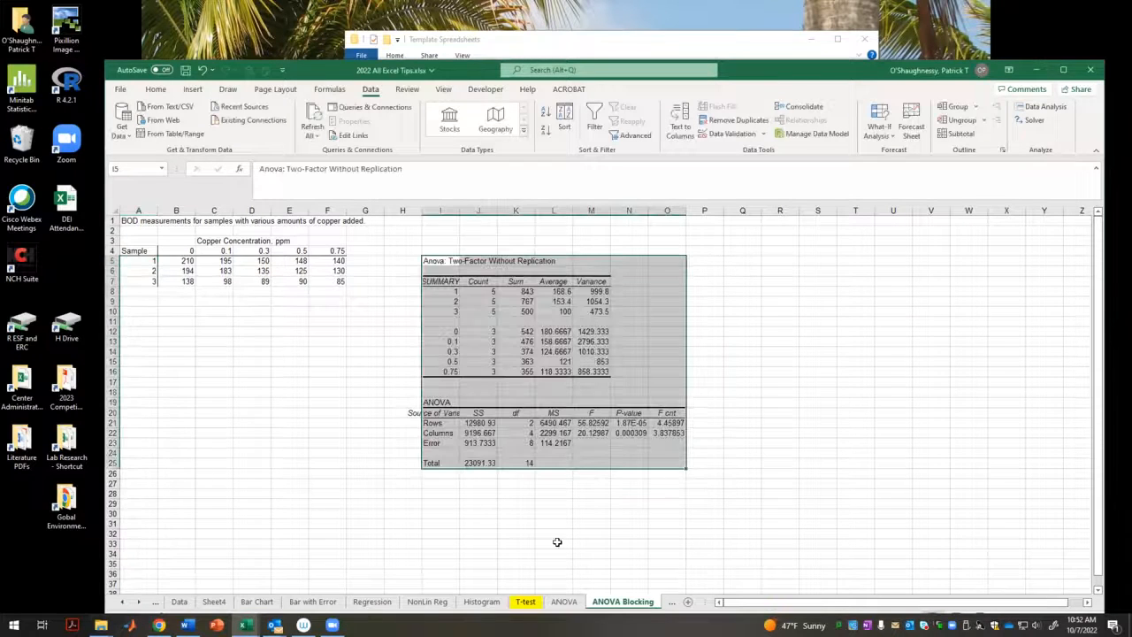
- Check the P-value for the Rows source in the two-factor ANOVA table
click(621, 543)
click(627, 423)
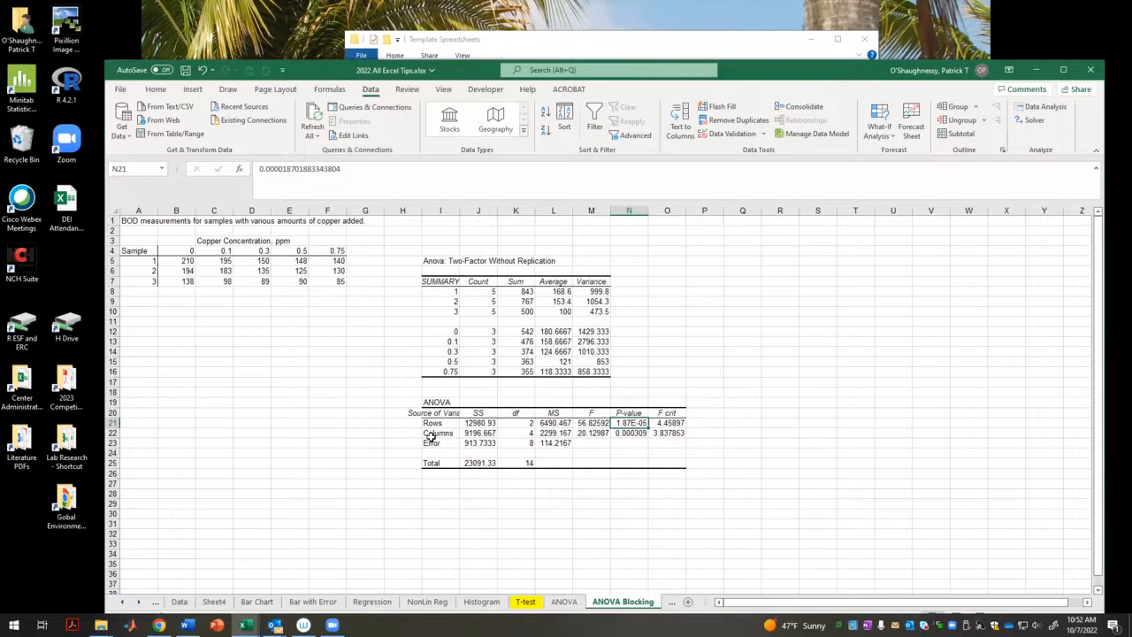
- Check the P-value for the Columns source in the two-factor ANOVA table
drag(431, 433, 629, 434)
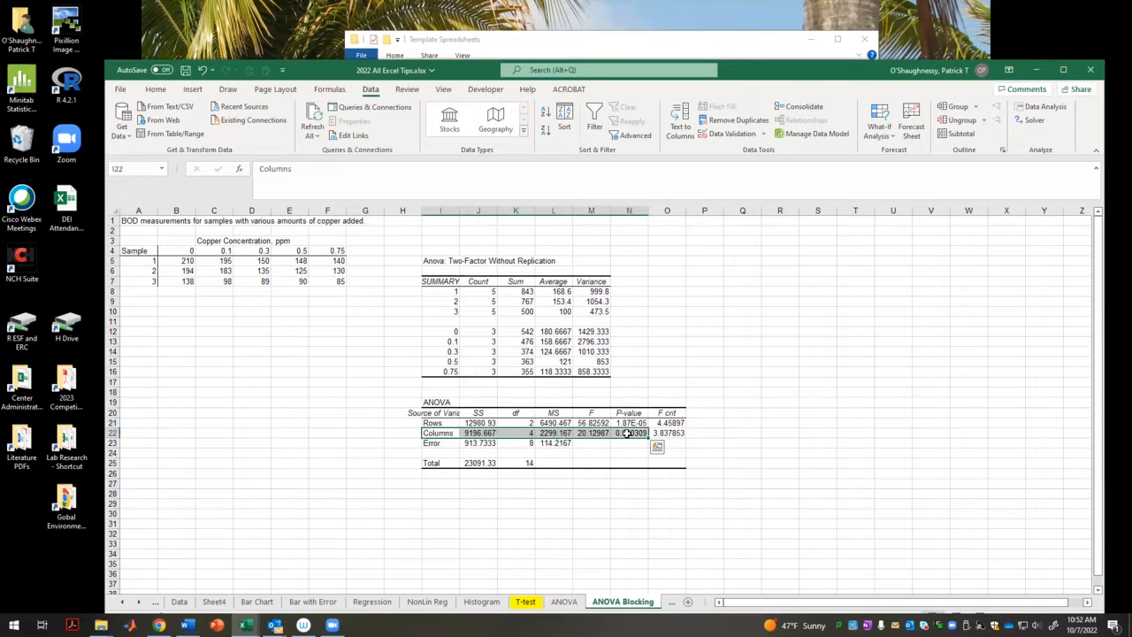
click(629, 434)
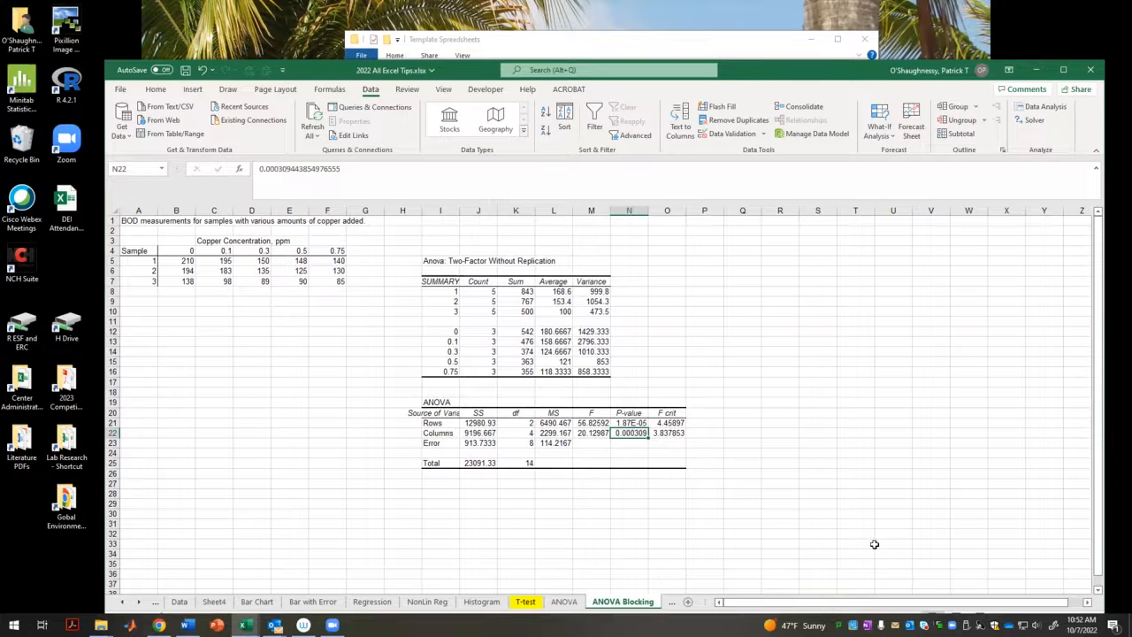
click(809, 543)
- Go to the 2-Way ANOVA sheet and examine the Group 1 values of Trial 1
click(137, 602)
click(137, 602)
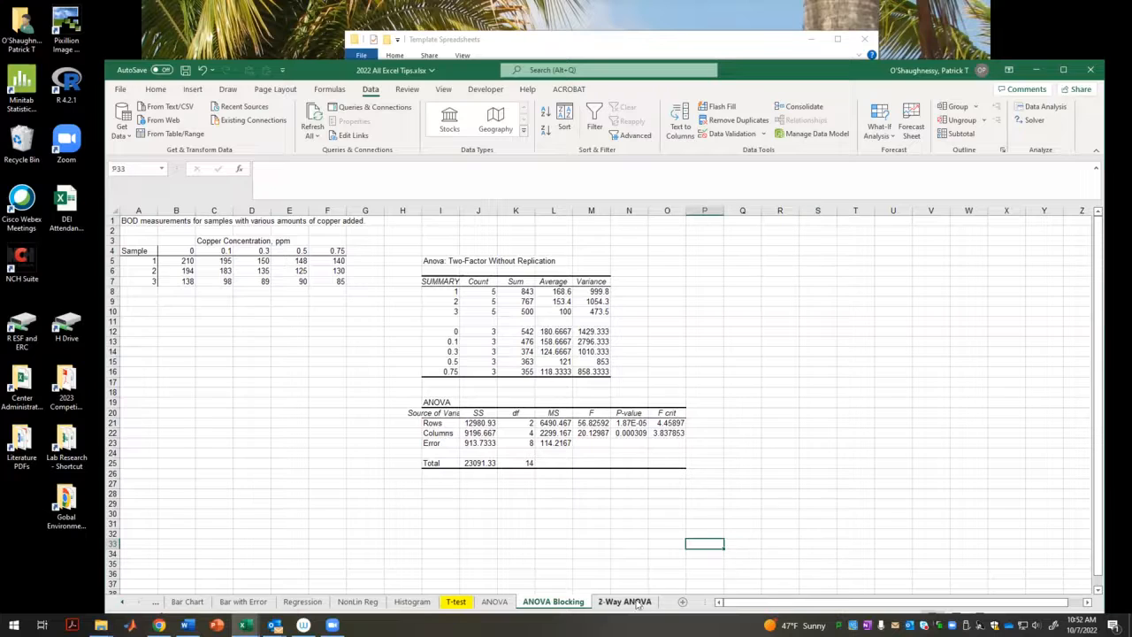
click(635, 602)
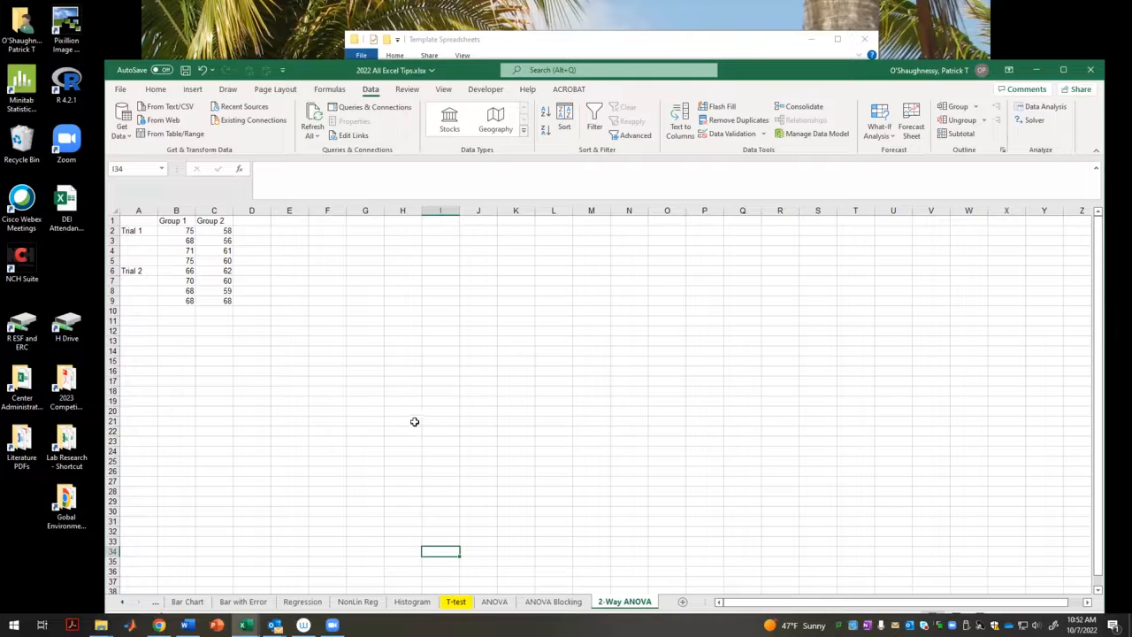
drag(187, 232, 191, 260)
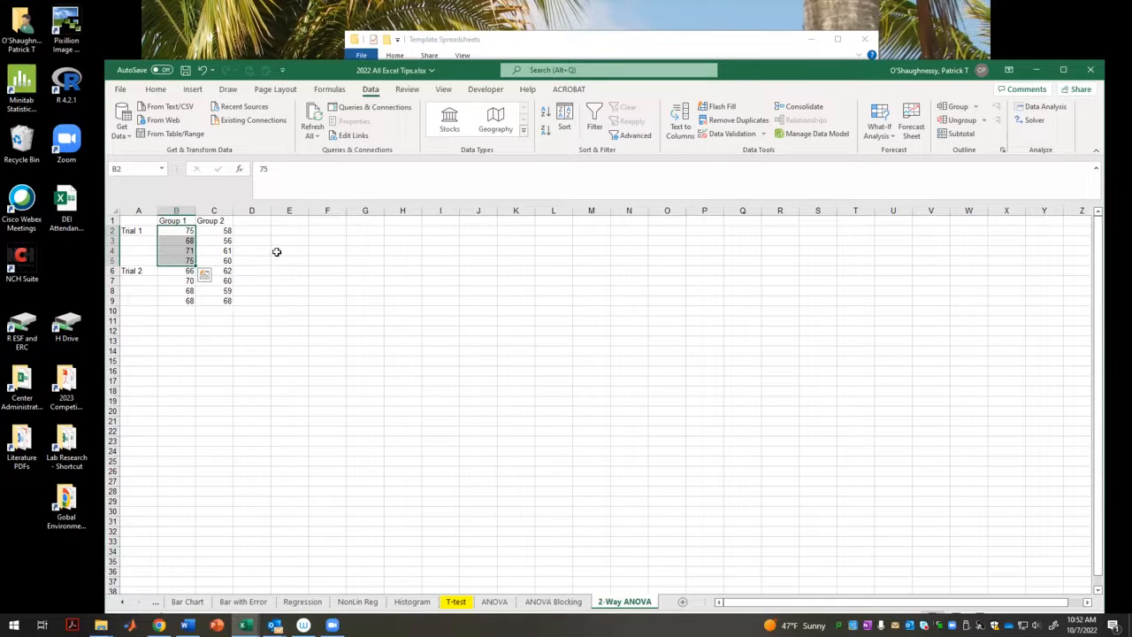
click(516, 421)
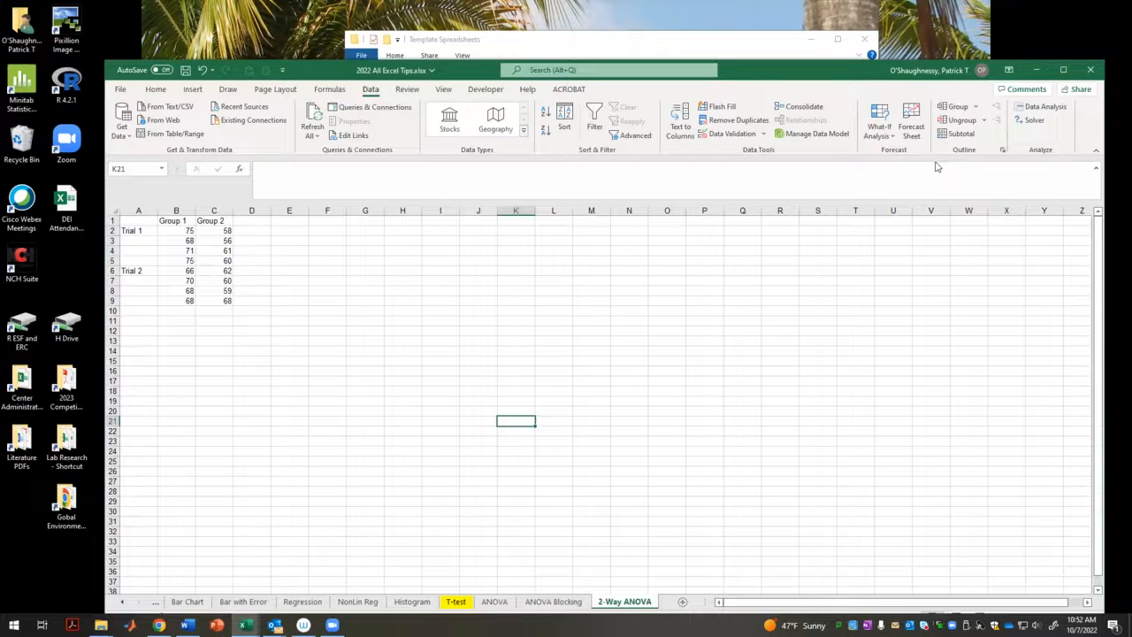
- Set up an Anova: Two-Factor With Replication analysis on A1:C9 with 4 rows per sample
click(1041, 107)
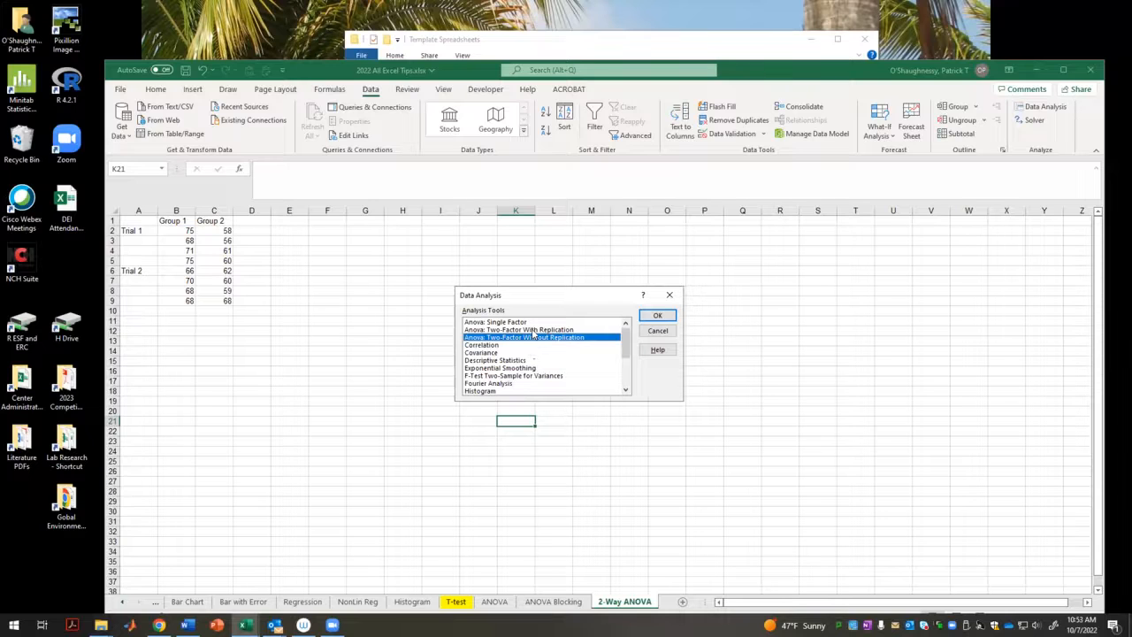
click(533, 329)
click(657, 315)
click(616, 310)
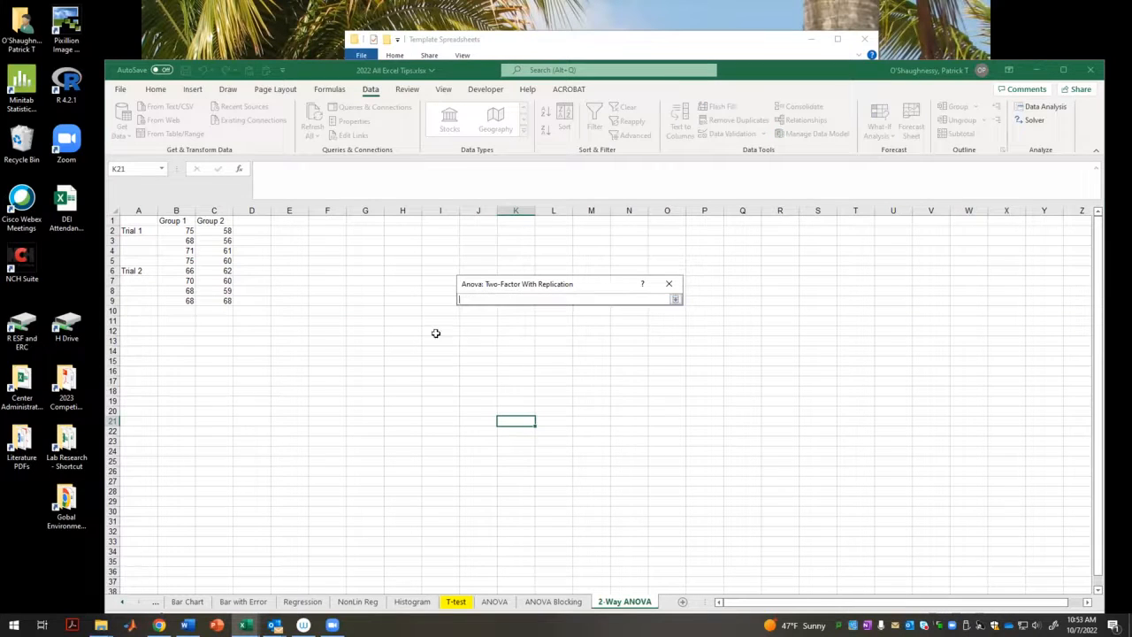
drag(128, 230, 209, 232)
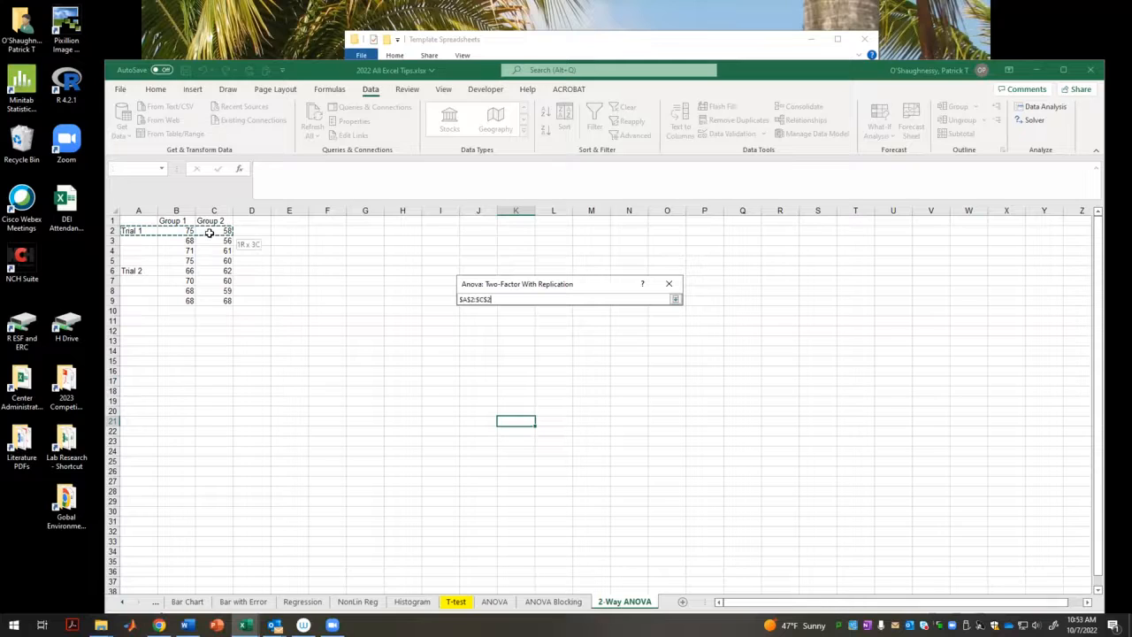
drag(139, 220, 212, 301)
click(674, 300)
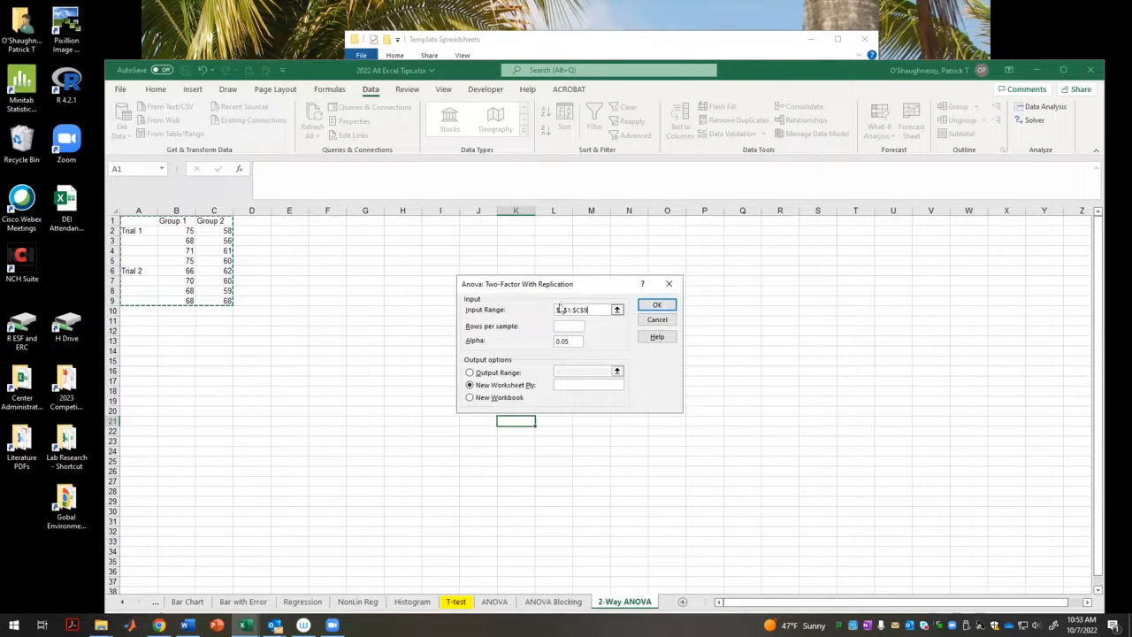
click(572, 325)
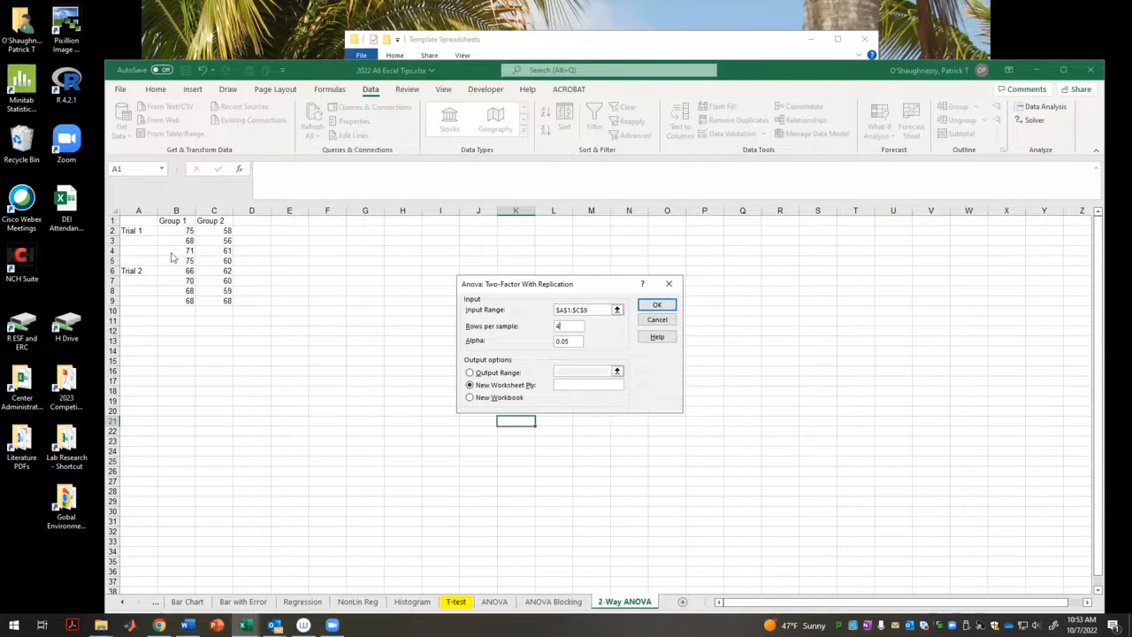
- Place the output of the two-factor ANOVA with replication at F5 on this sheet and run the analysis
click(470, 372)
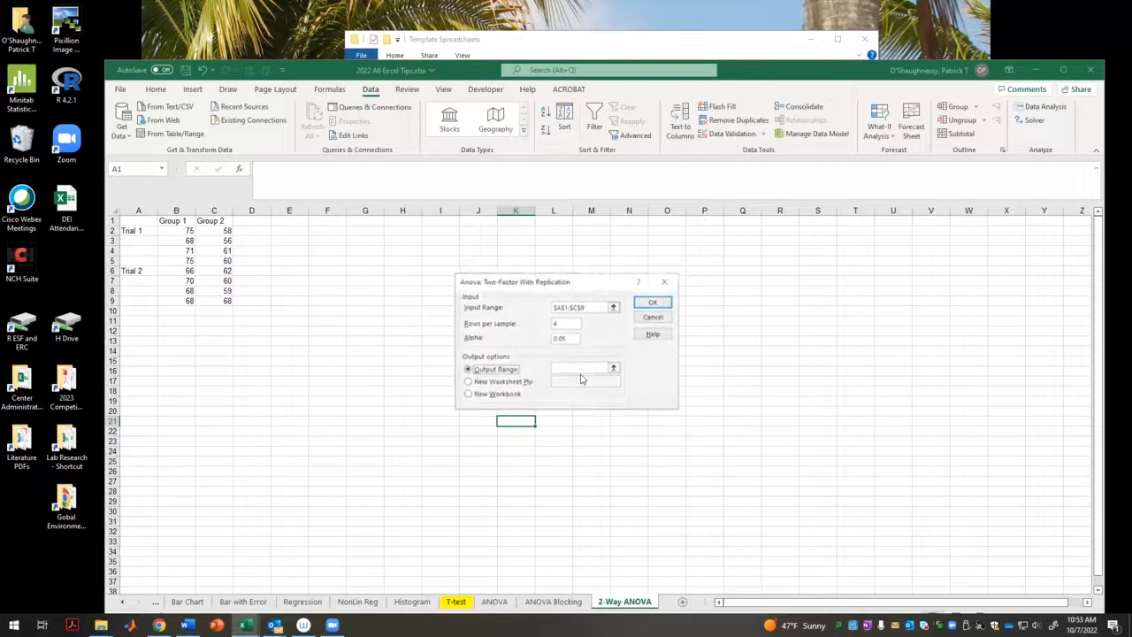
click(617, 371)
click(338, 258)
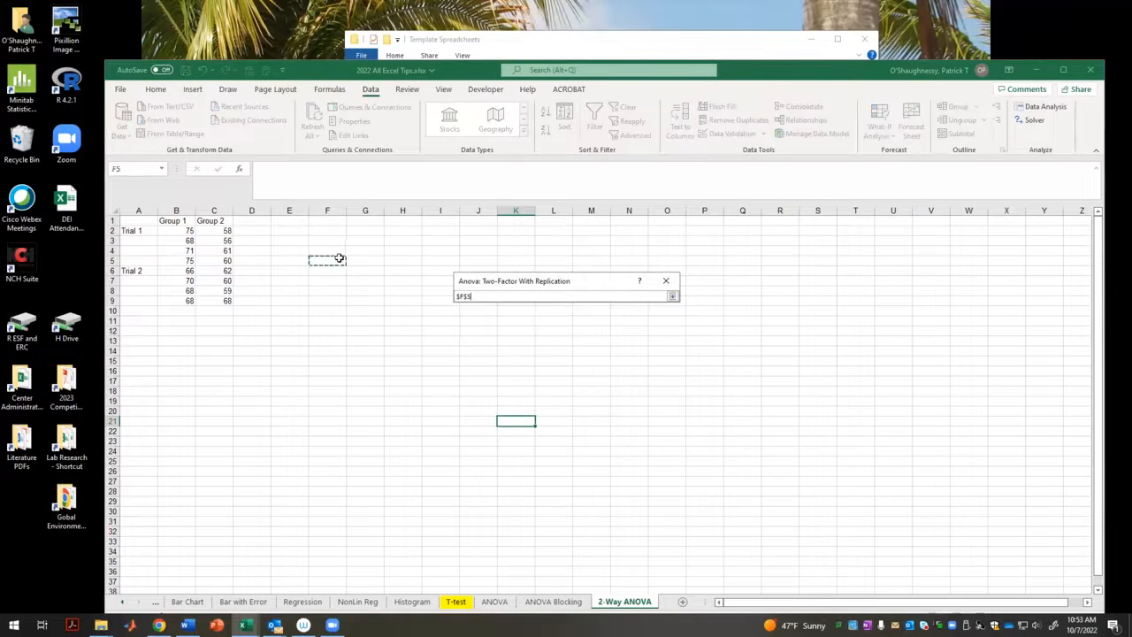
click(671, 298)
click(655, 302)
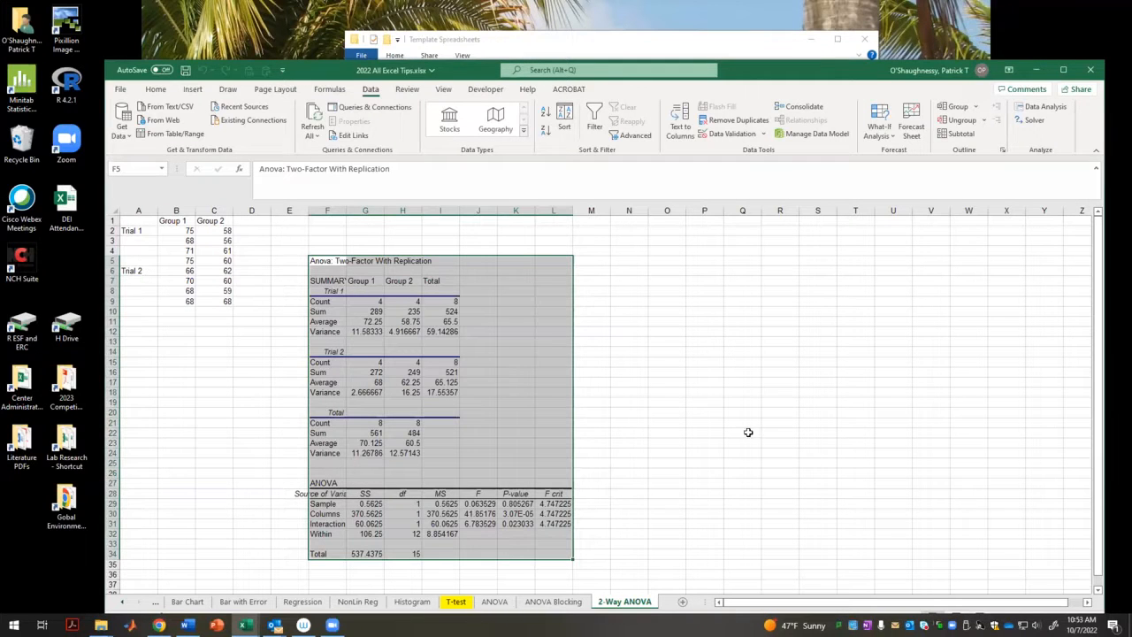
- Examine the group and trial summaries and the P-values for the Sample and Interaction sources
click(351, 281)
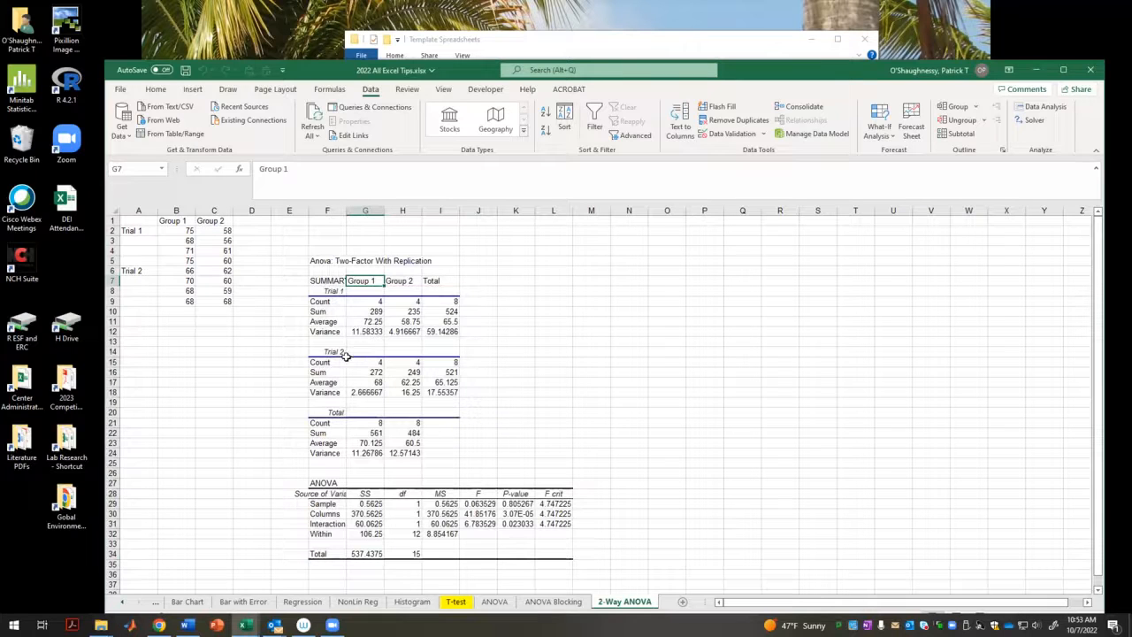
click(329, 292)
click(330, 352)
click(527, 504)
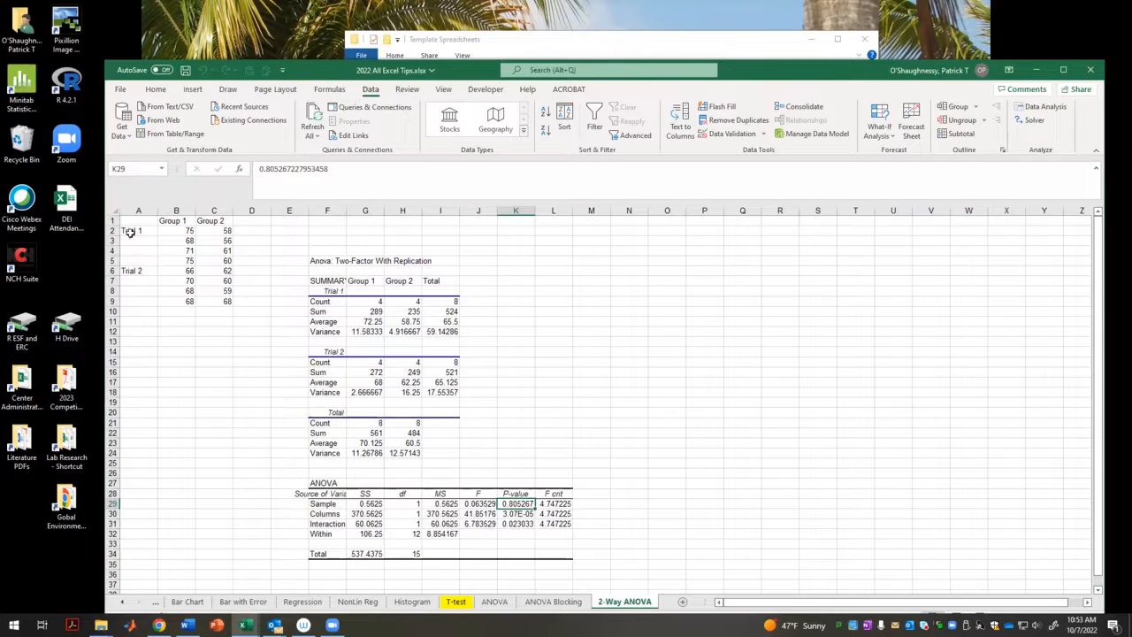
click(520, 524)
click(700, 503)
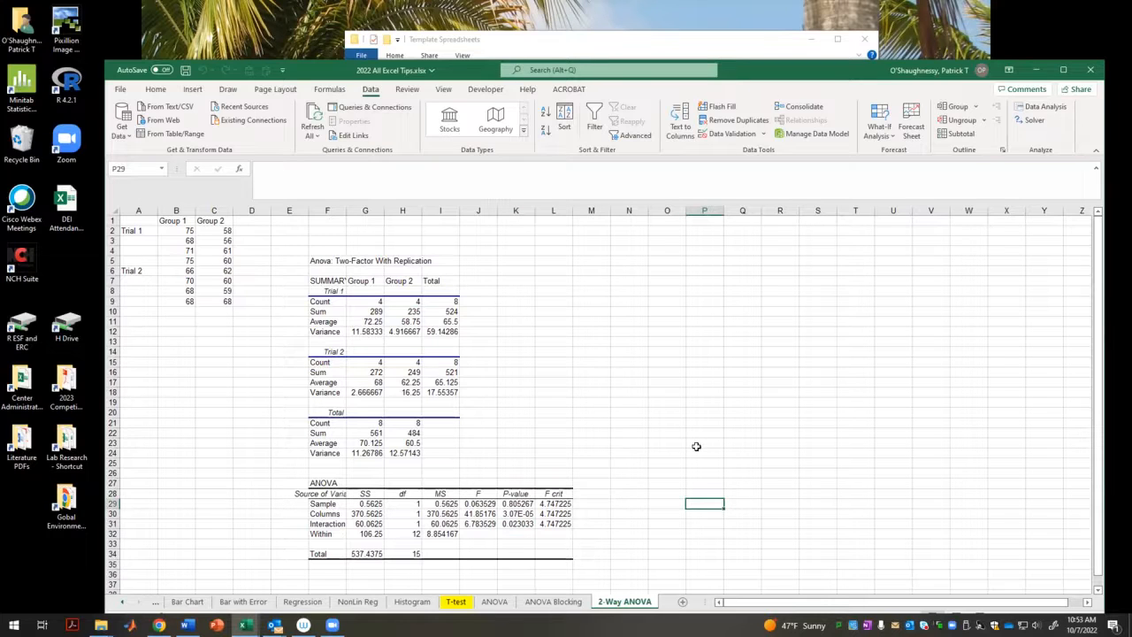
click(180, 570)
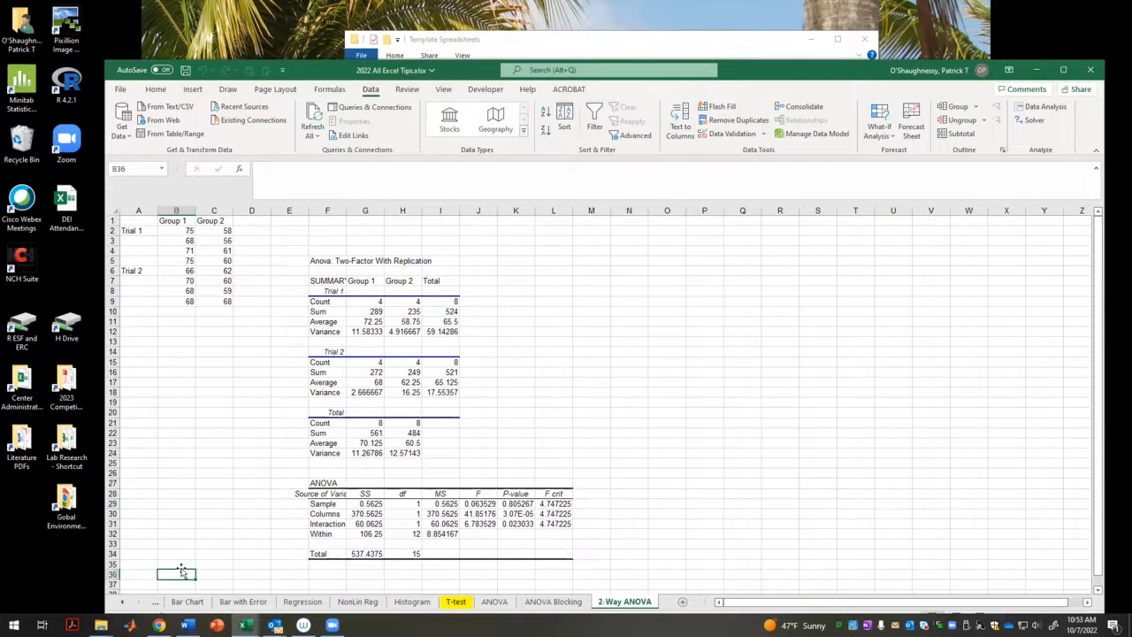
click(679, 516)
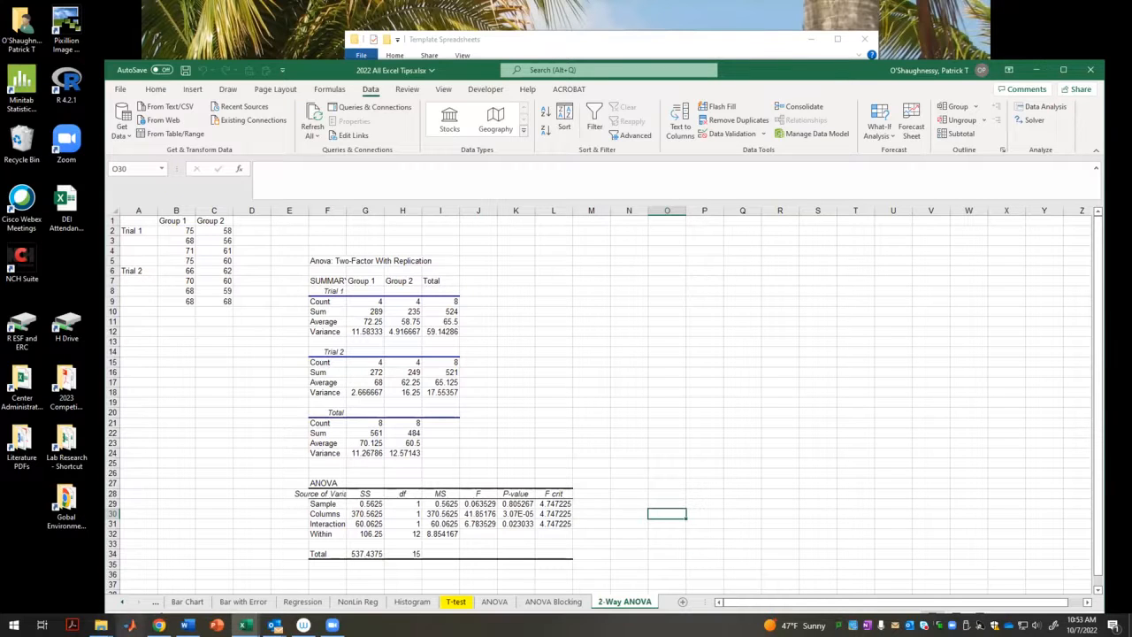
- Switch to the Template Spreadsheets window in File Explorer and go to PAT > Seminars > Excel Tips on the H: drive
right_click(202, 605)
click(101, 624)
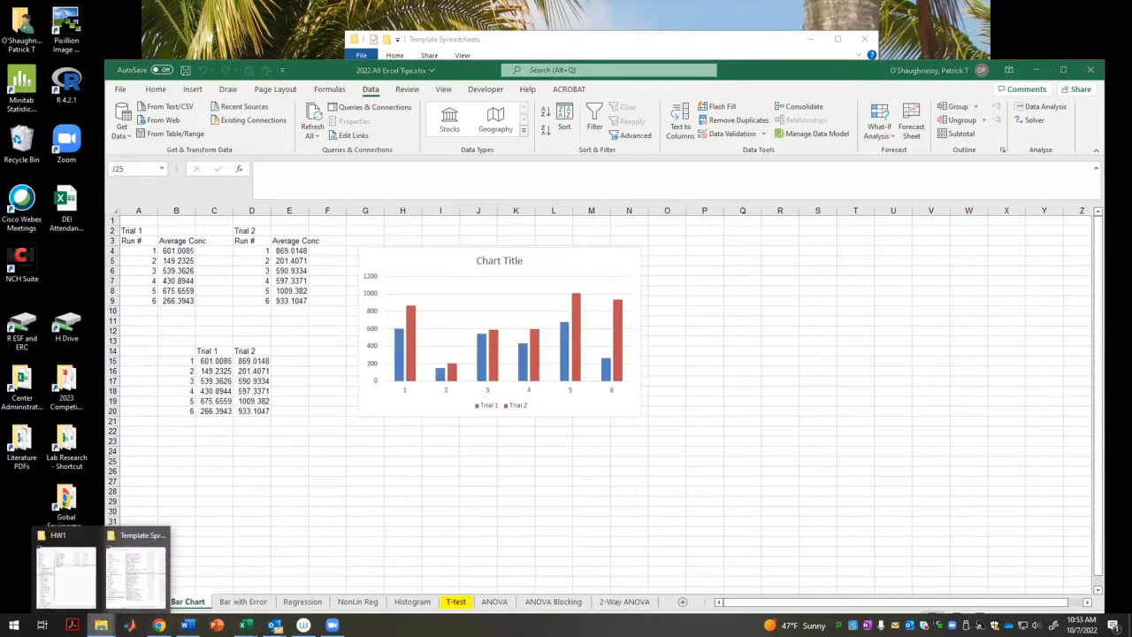
click(128, 598)
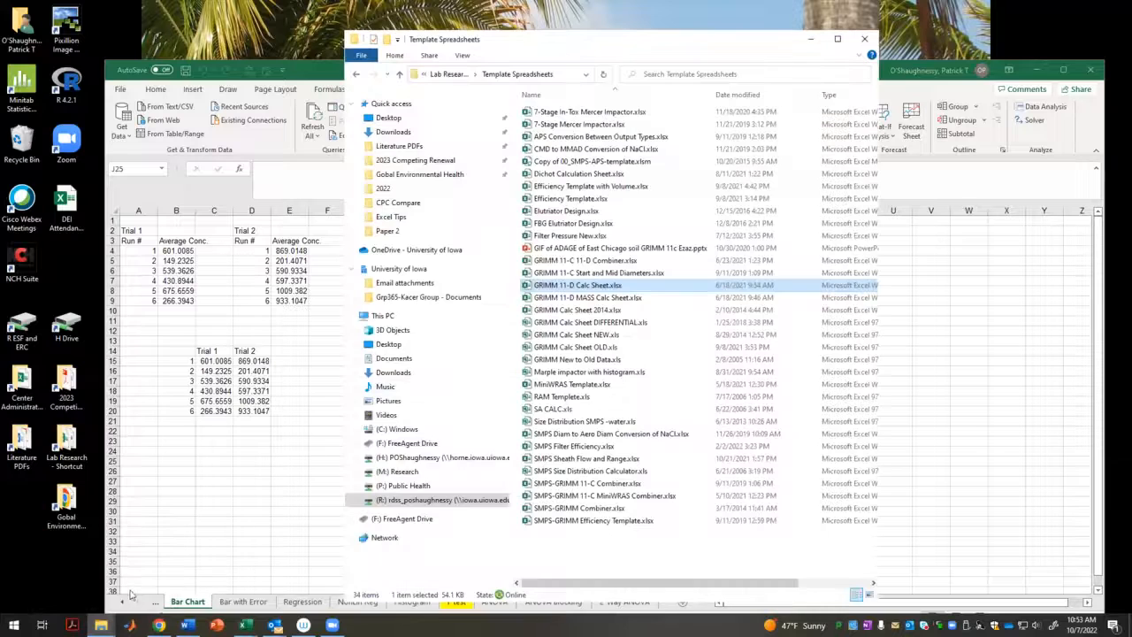
click(416, 457)
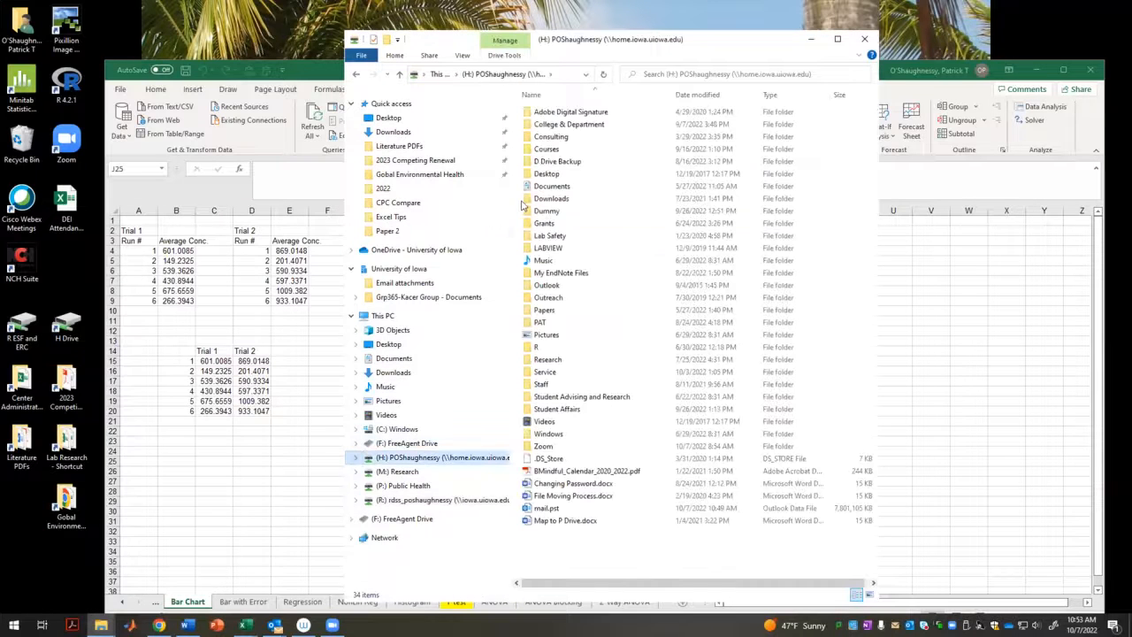
double_click(542, 322)
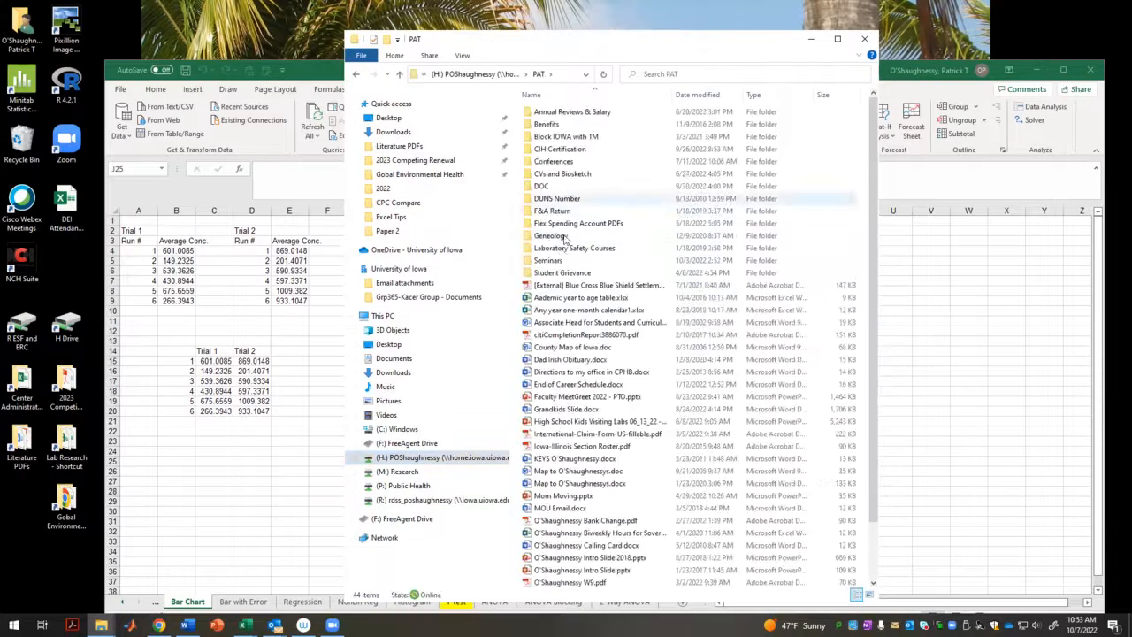
double_click(558, 248)
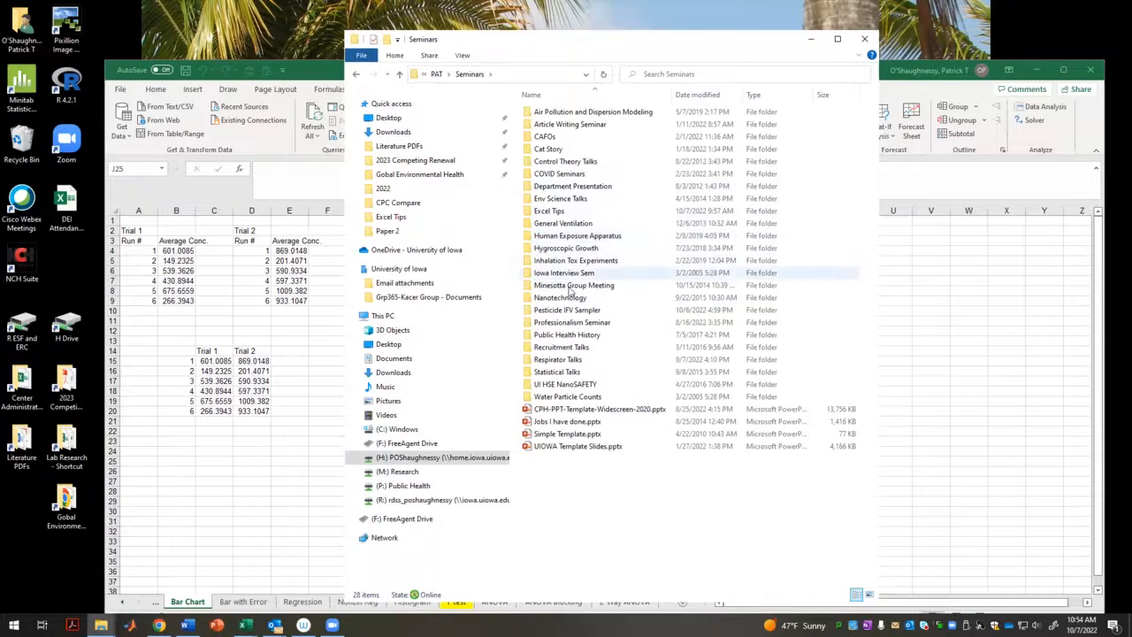
click(561, 212)
double_click(560, 212)
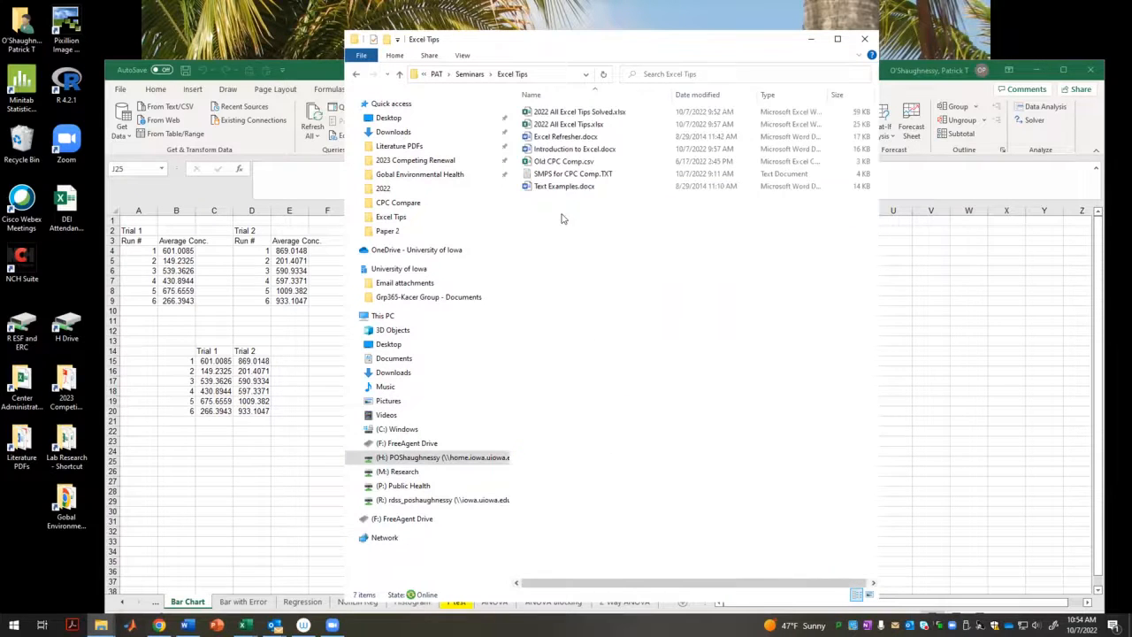
- Open SMPS for CPC Comp.TXT in Notepad, examine how its first row's columns are separated, and close it
double_click(584, 175)
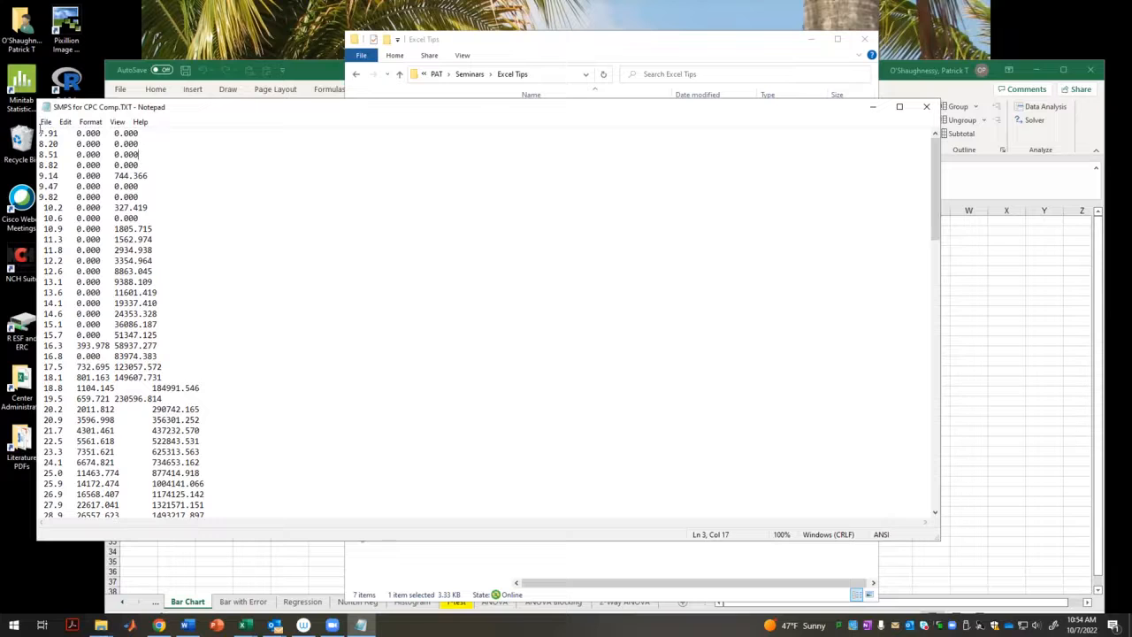
drag(40, 132, 139, 131)
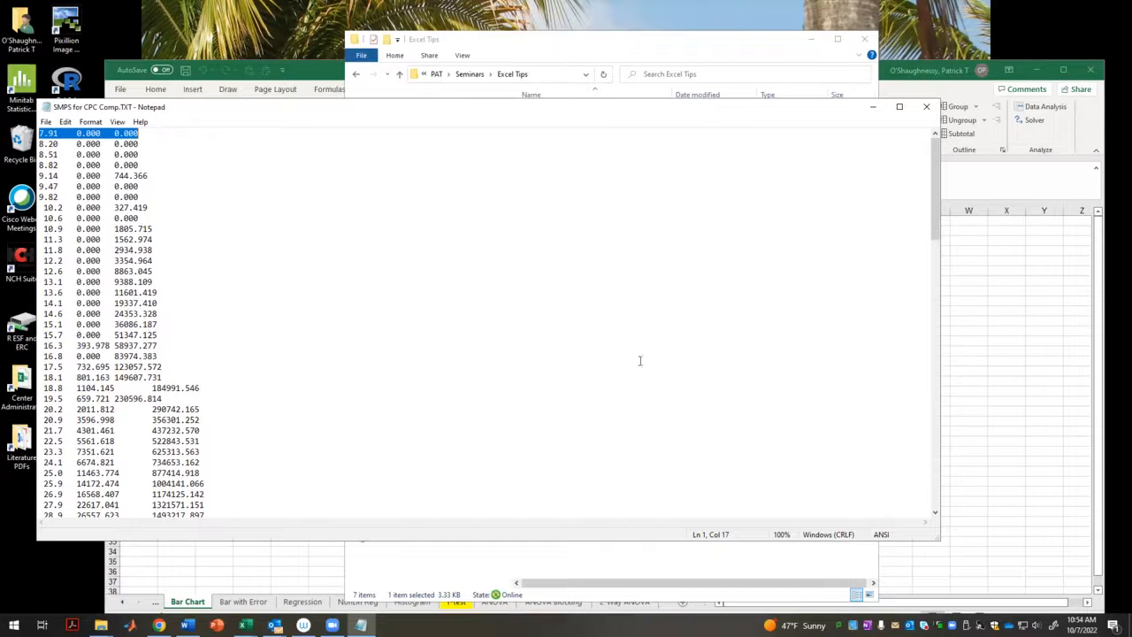
click(58, 133)
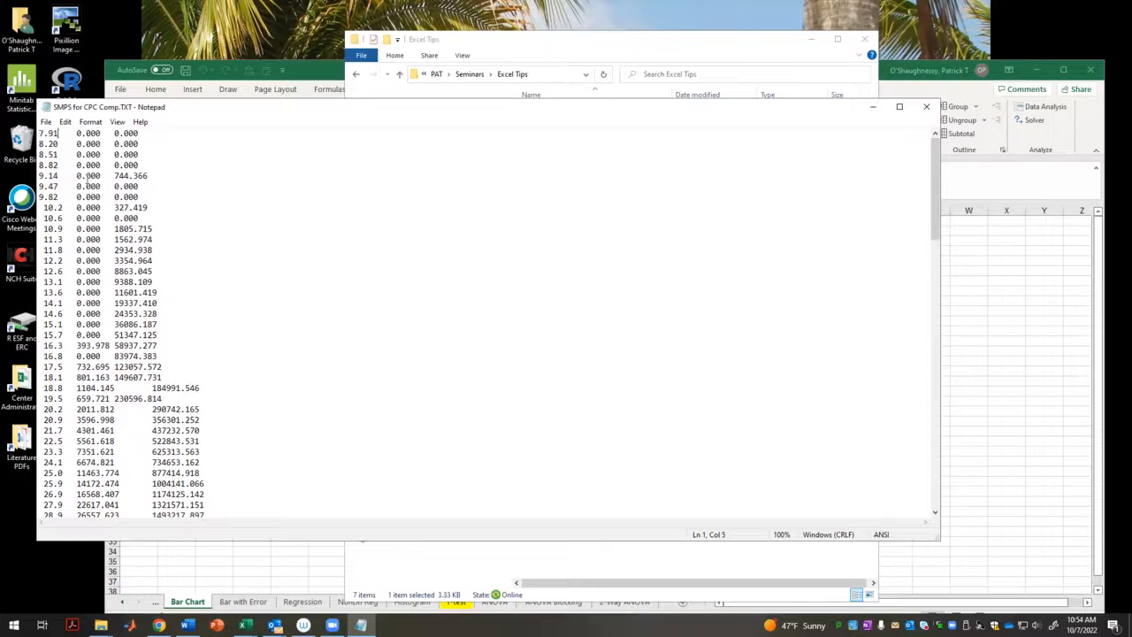
key(Right)
key(Right)
key(Right)
key(Right)
key(Right)
key(Right)
click(926, 106)
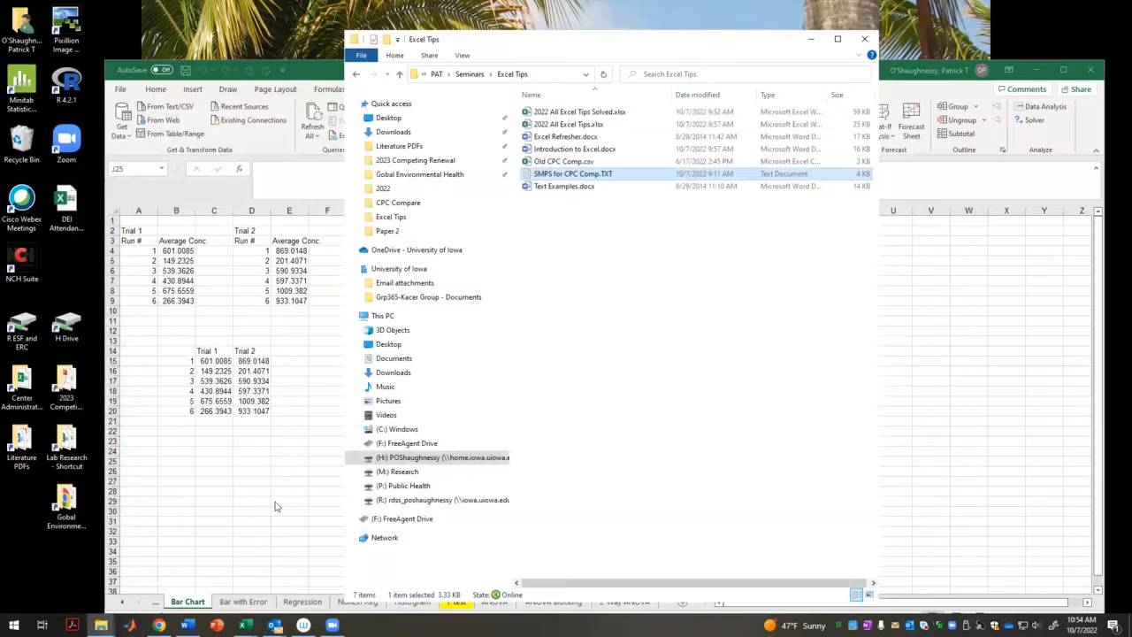
- Return to Excel, add a blank worksheet to the workbook, and browse the Excel Tips folder for a file to open
click(274, 505)
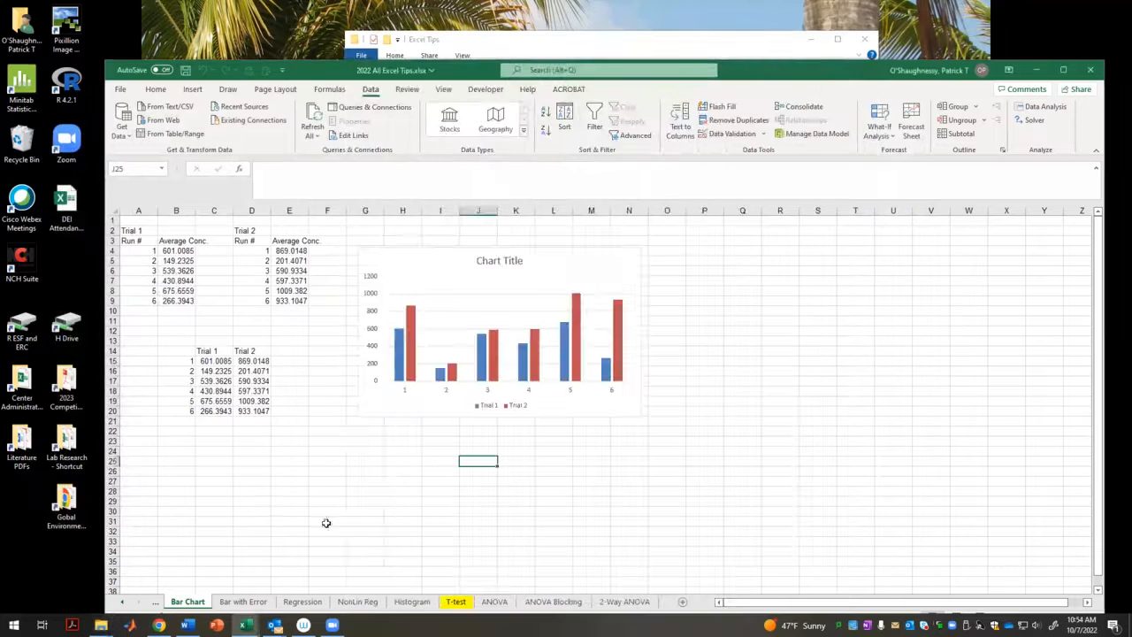
click(682, 602)
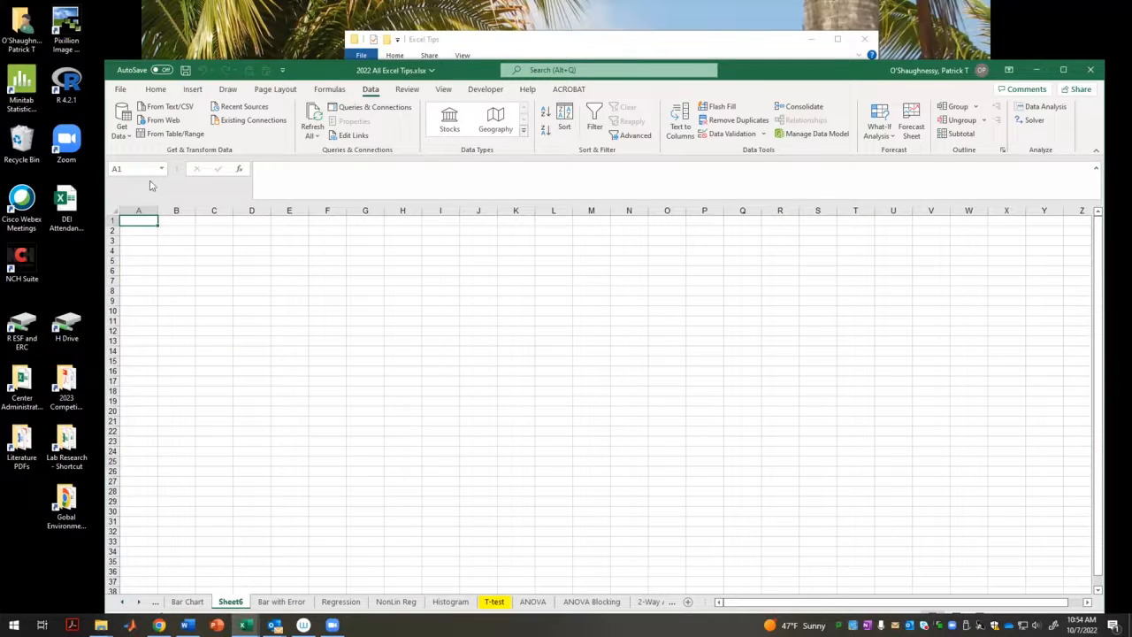
click(122, 90)
click(142, 167)
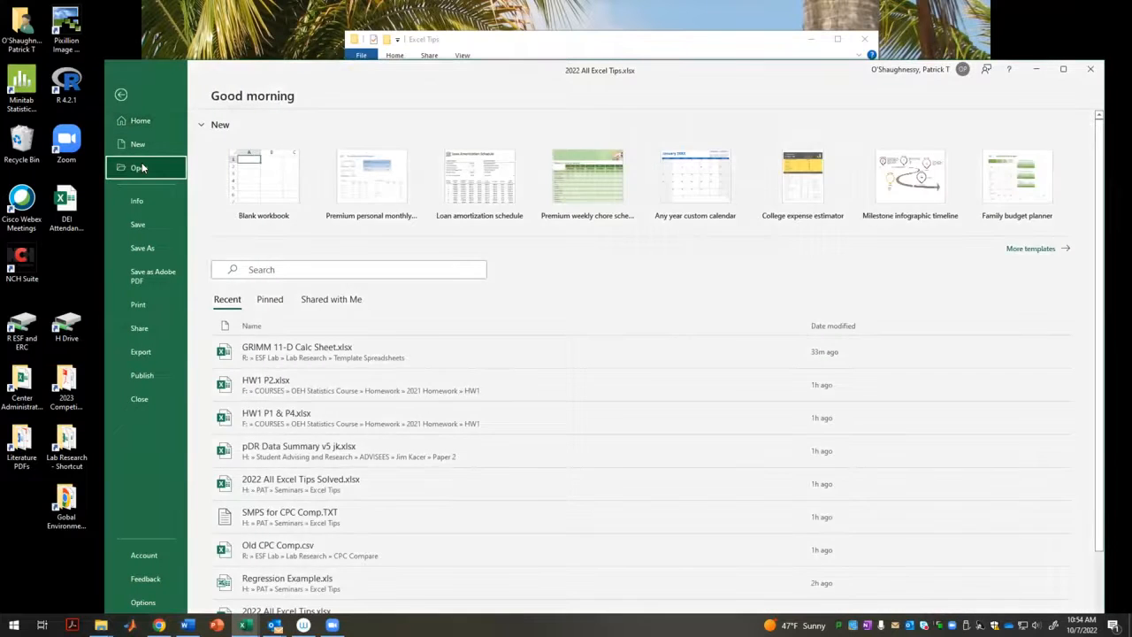
click(256, 359)
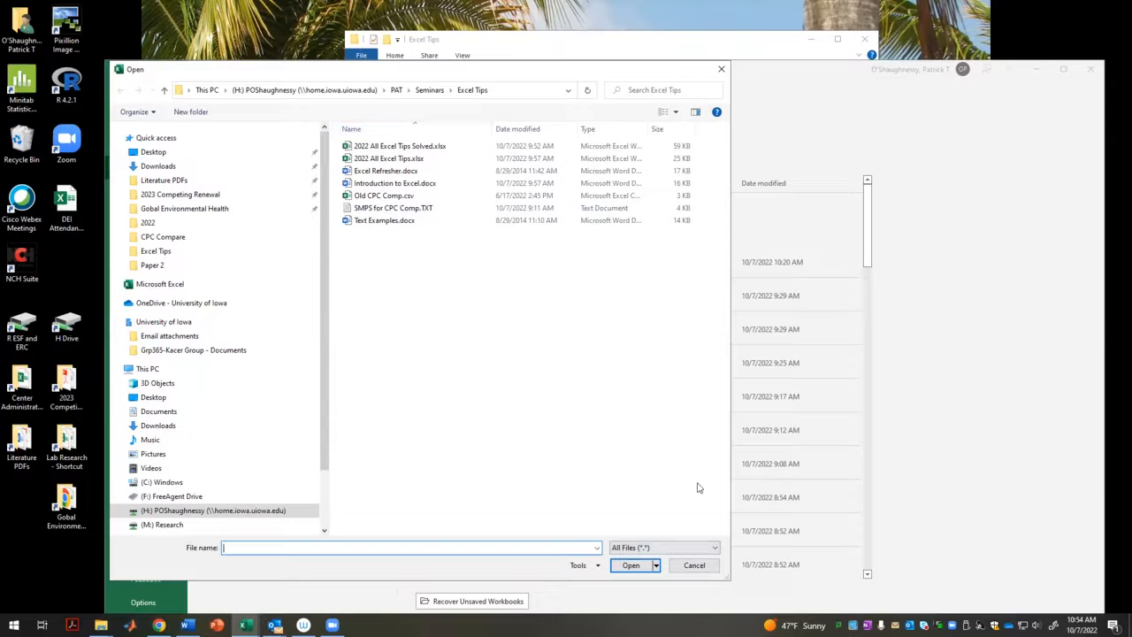
- Compare the Excel-only file filter with All Files, and open SMPS for CPC Comp.TXT from the Excel Tips folder
click(716, 548)
click(650, 368)
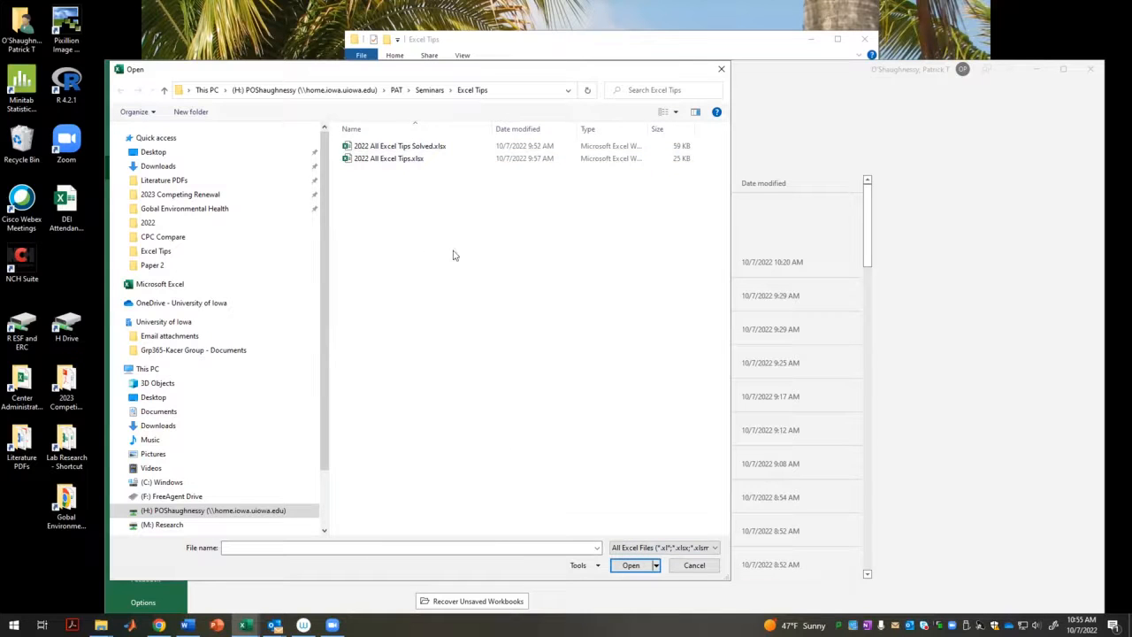
click(714, 547)
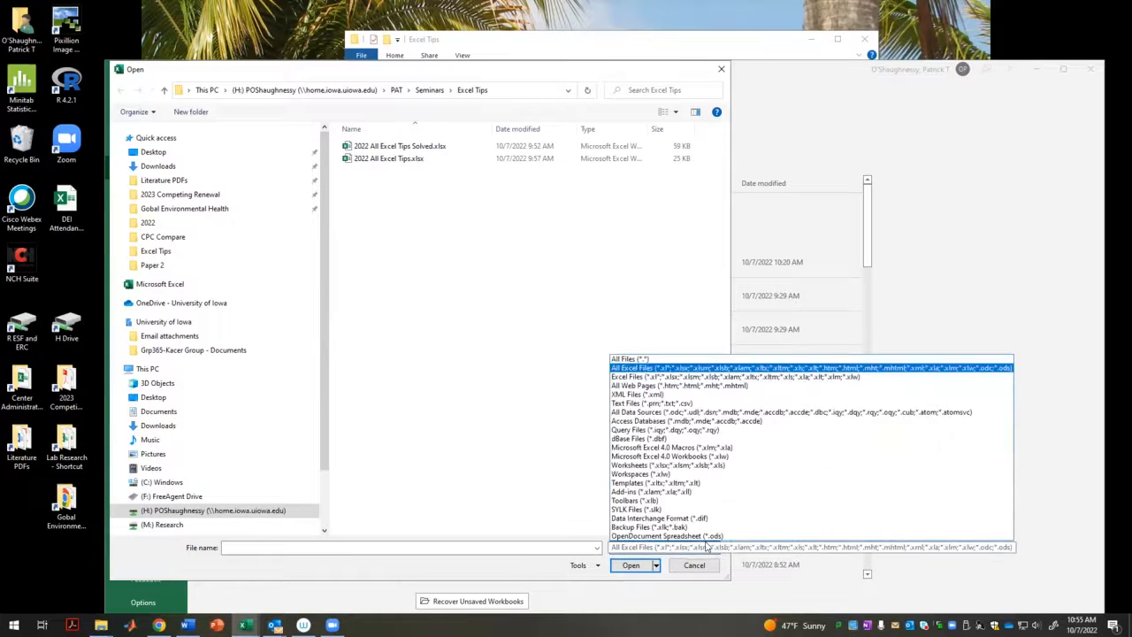
click(644, 359)
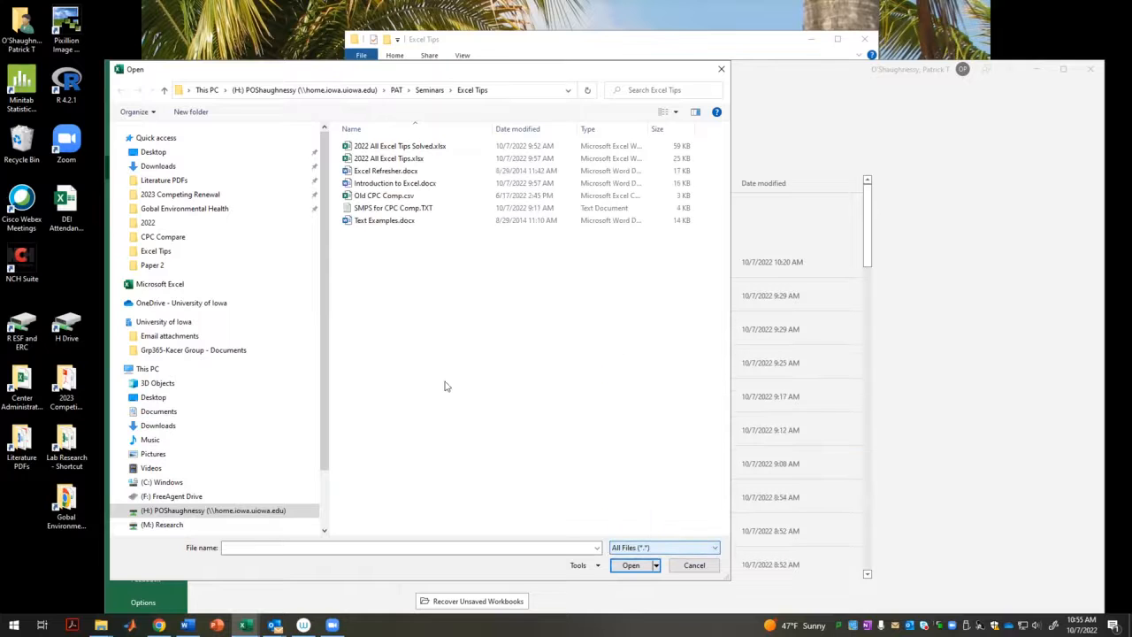
click(410, 207)
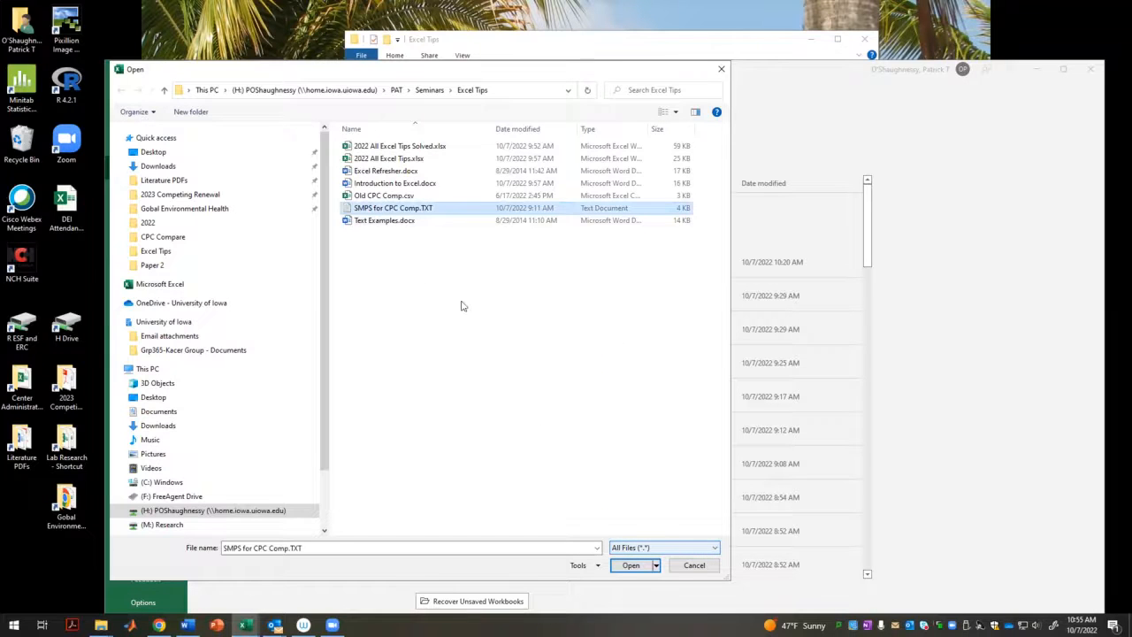
click(630, 566)
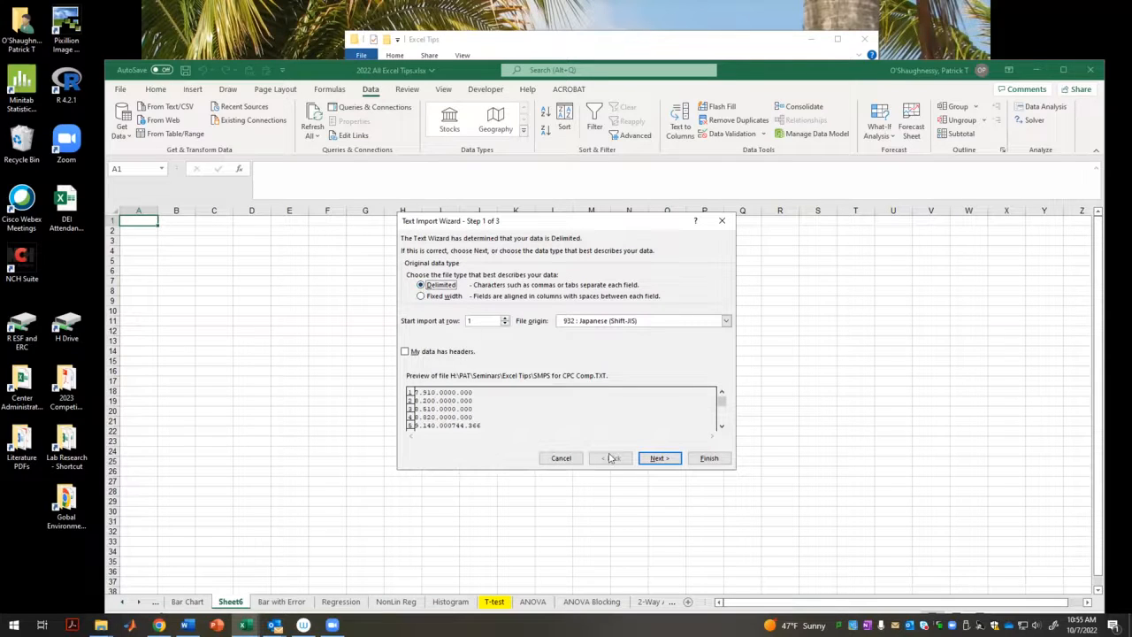
- Import the text file as delimited data, using Tab and Space as delimiters and the General column format, and check how the rows align
click(659, 458)
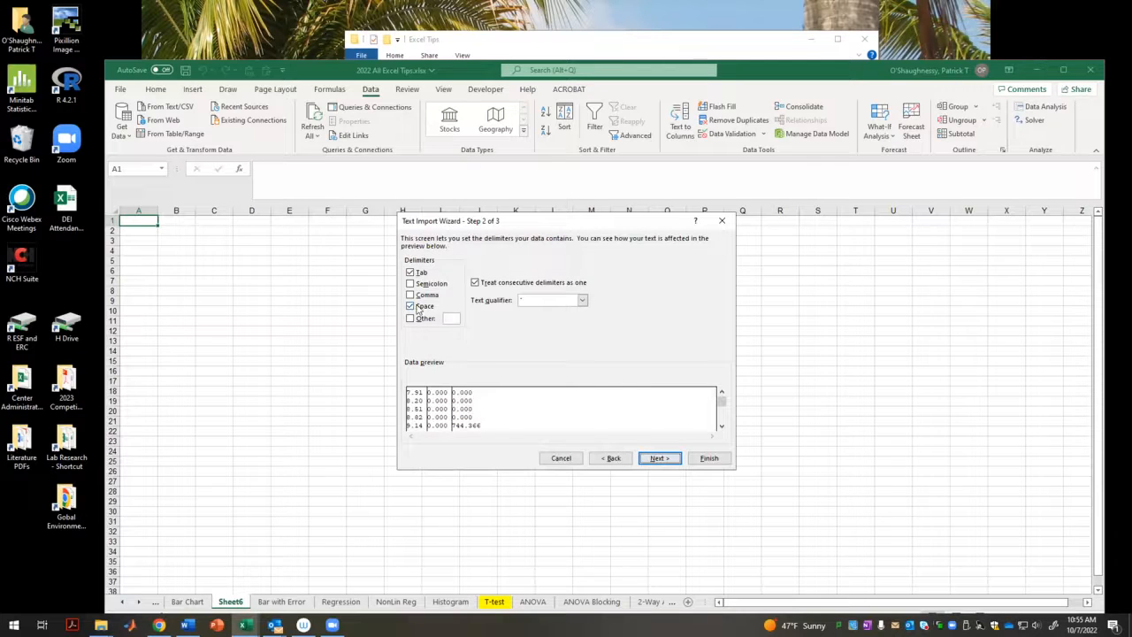
double_click(412, 307)
click(412, 306)
click(411, 272)
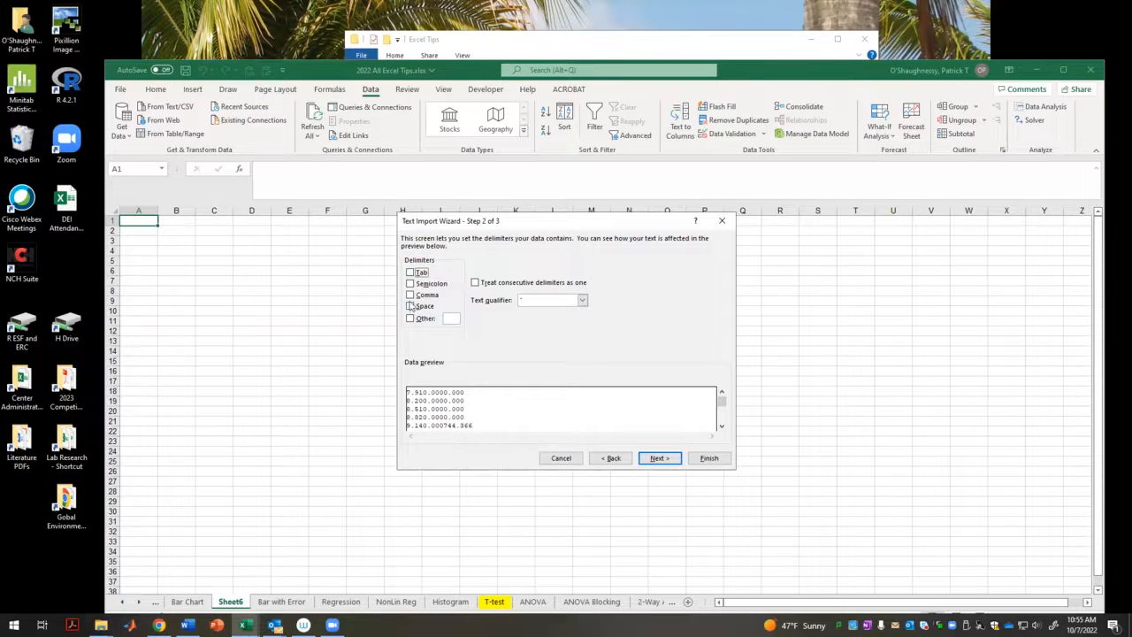
click(411, 295)
click(410, 306)
click(410, 295)
click(410, 273)
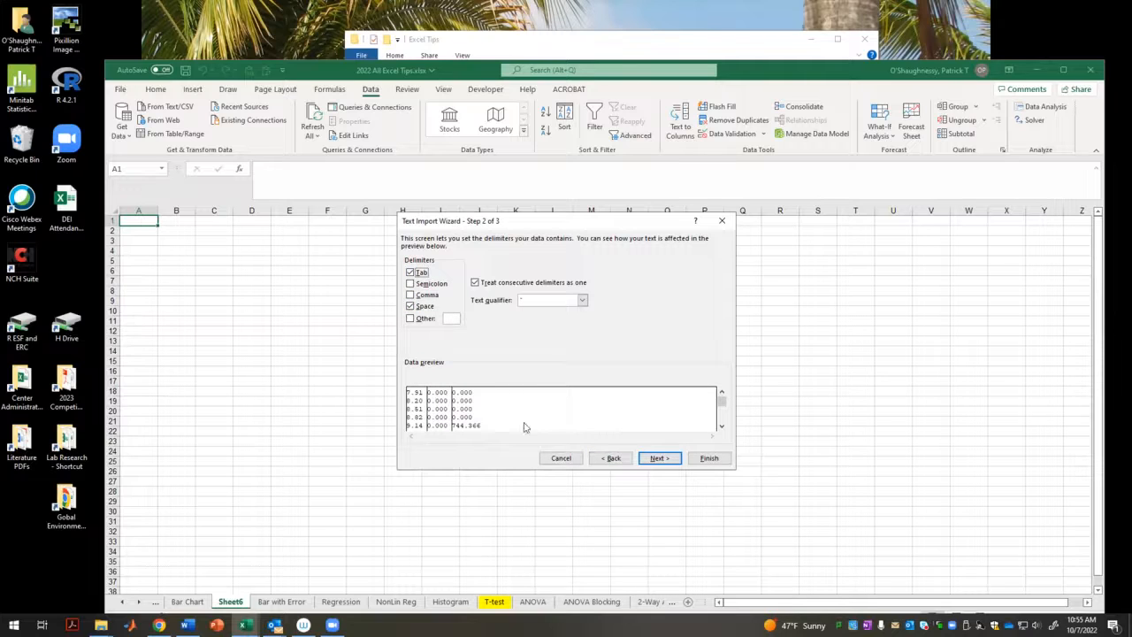
click(665, 459)
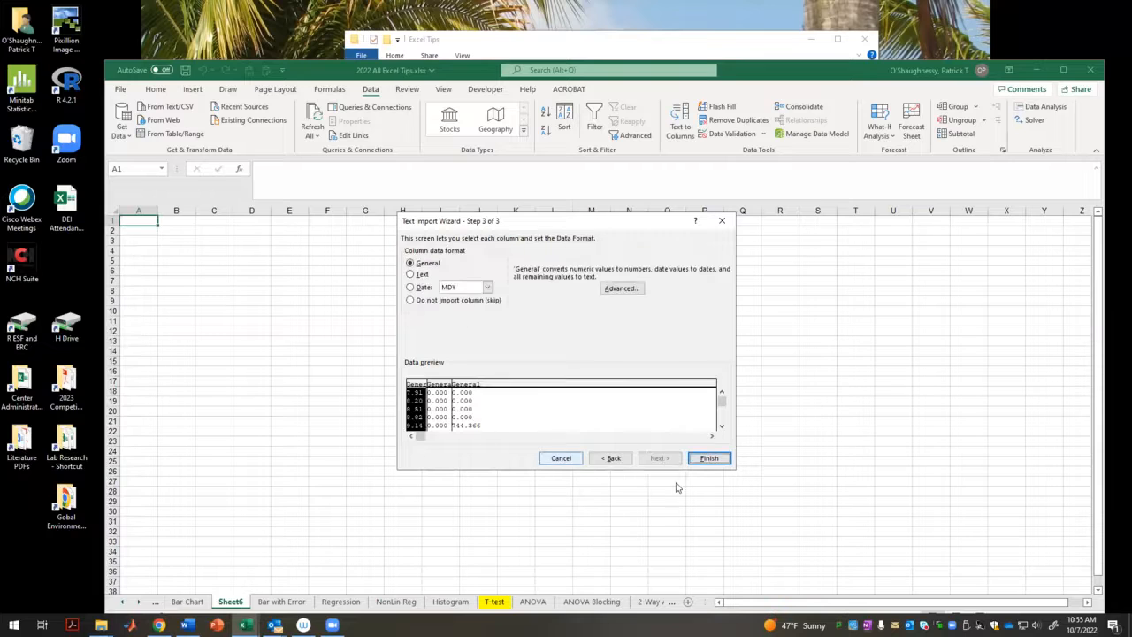
click(710, 458)
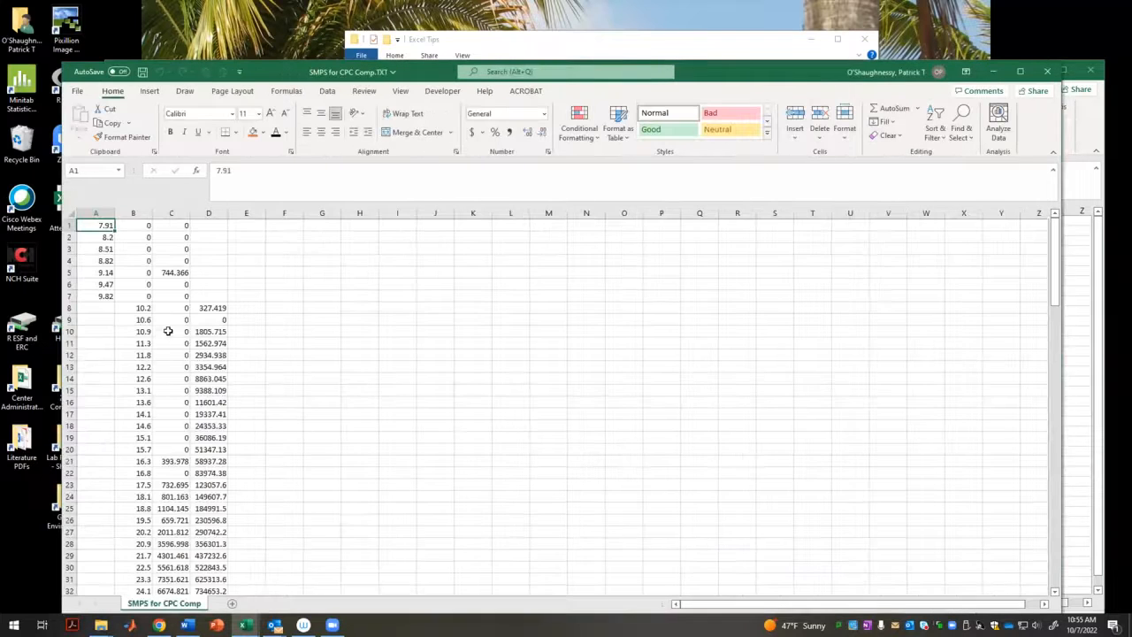
drag(144, 370, 186, 461)
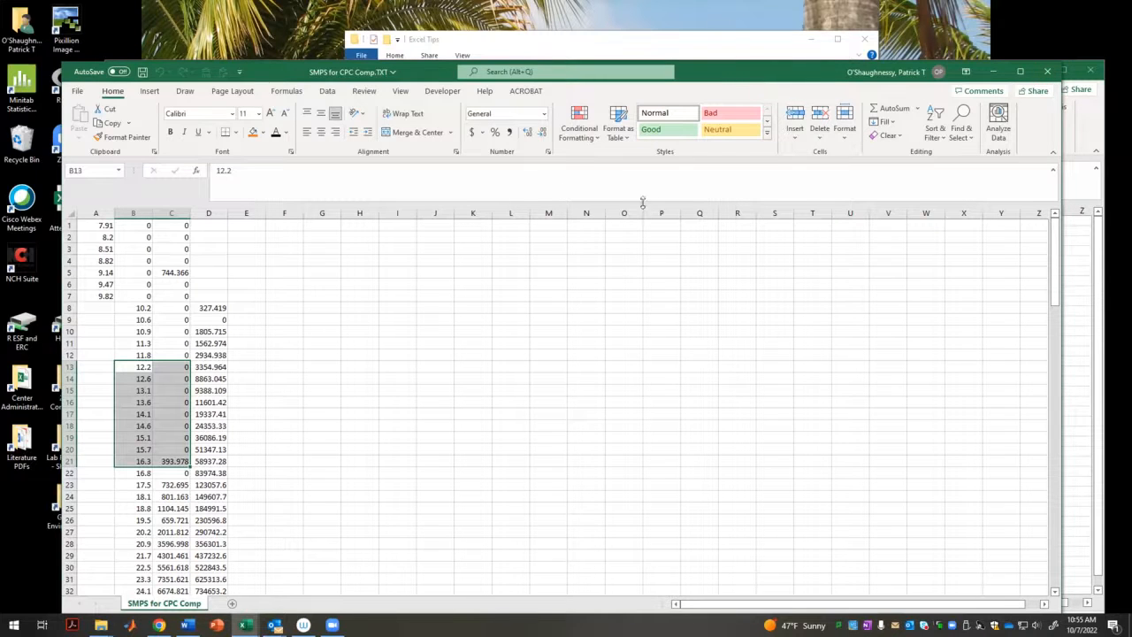
- Enter the sample text '1 2 3 4 in cell G5 and reselect that cell
click(329, 272)
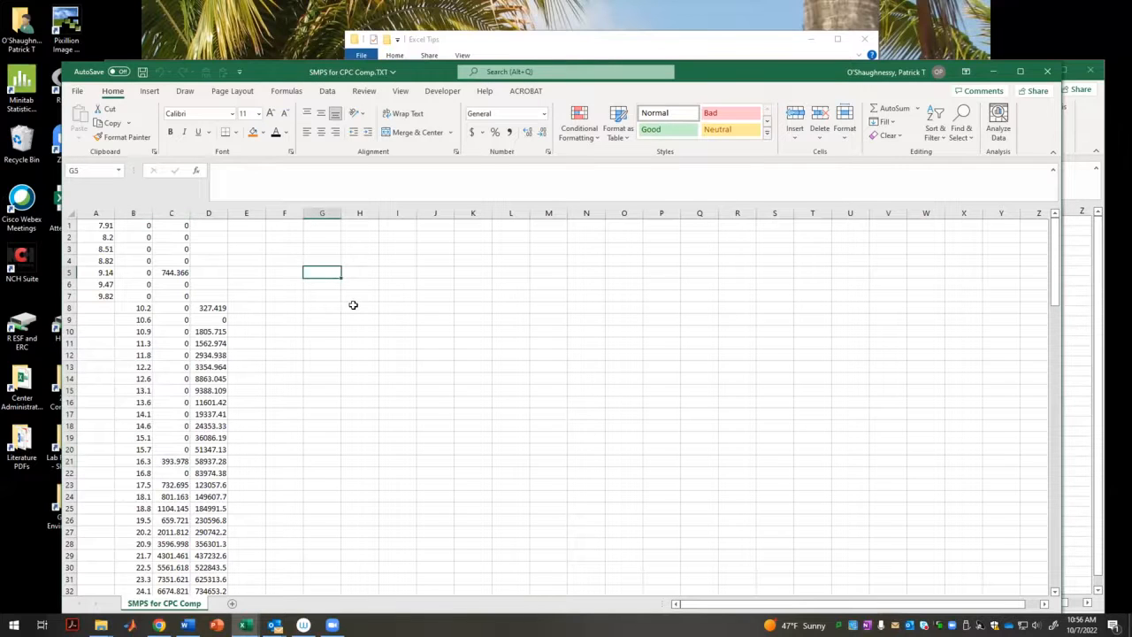
text('1 2 3)
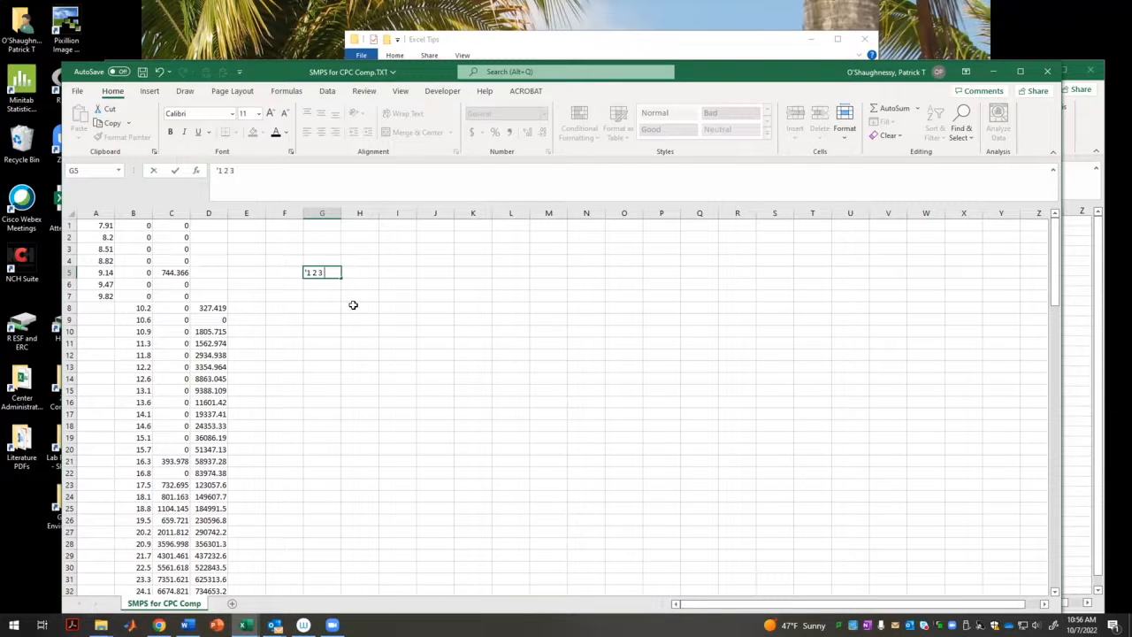
text(4)
key(Return)
click(334, 272)
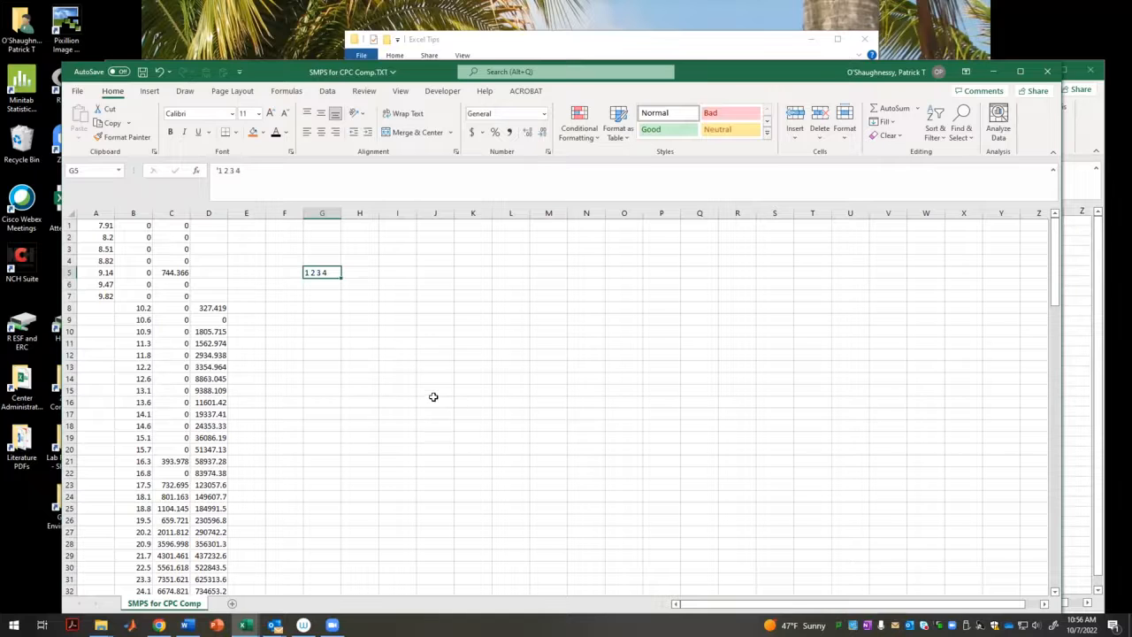
- Split the text in G5 into separate cells with Text to Columns, as delimited data with Tab and Space delimiters
click(329, 92)
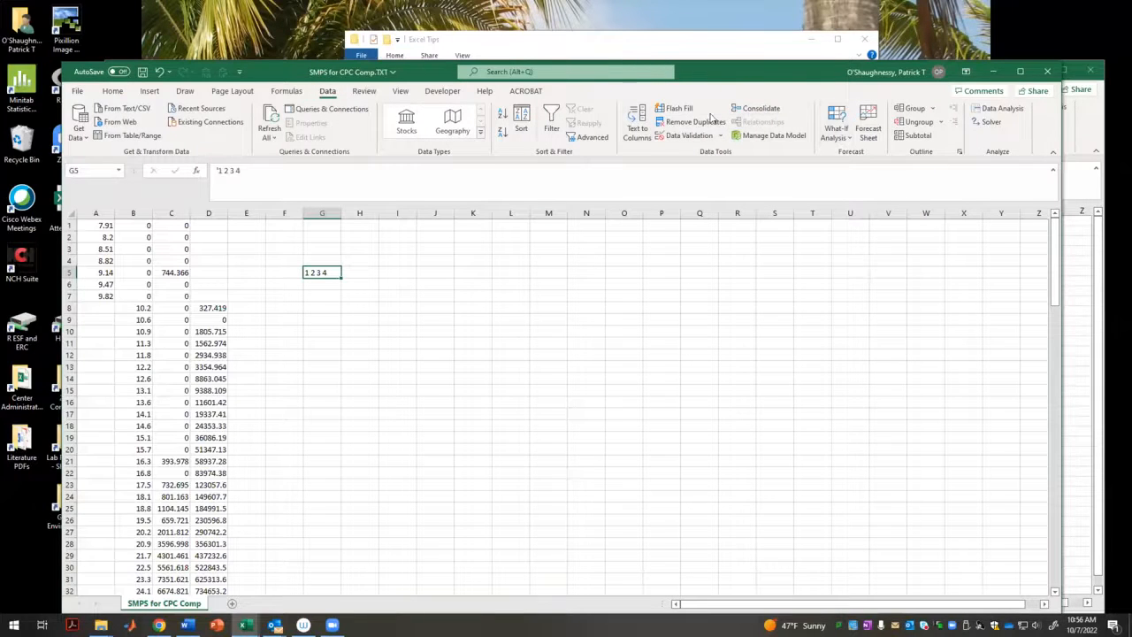
click(637, 124)
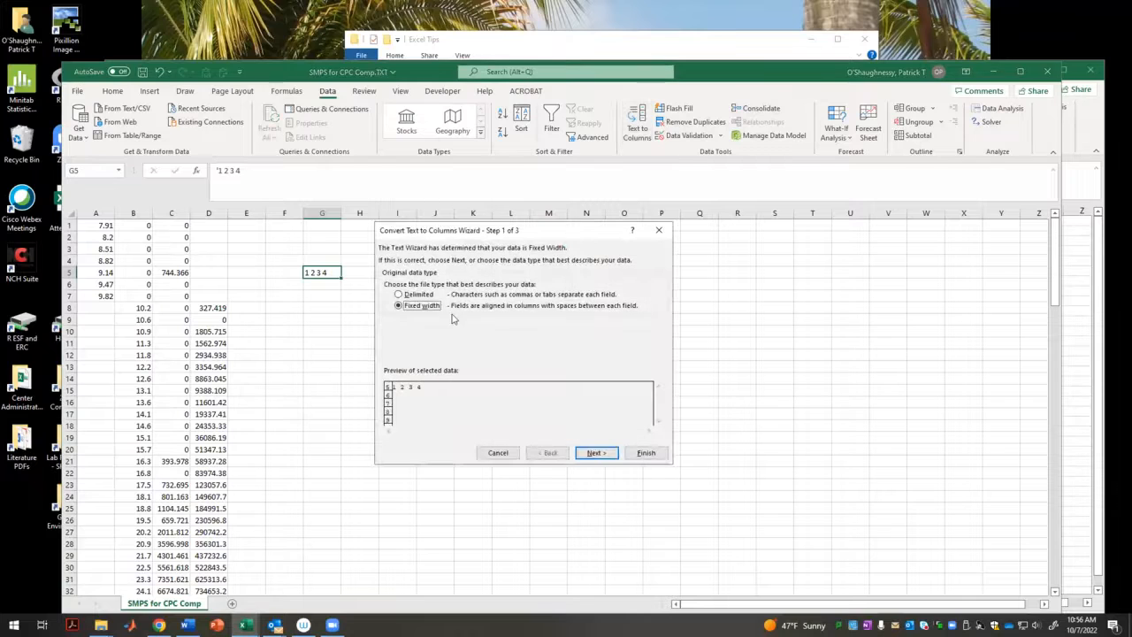
click(399, 293)
click(603, 455)
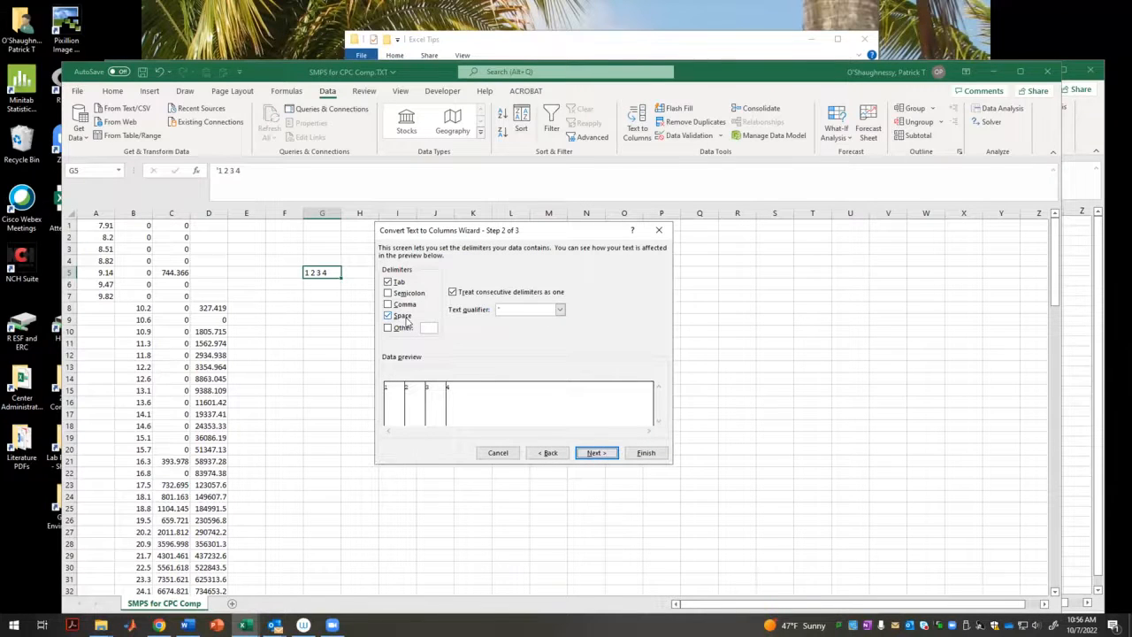
click(646, 453)
click(594, 496)
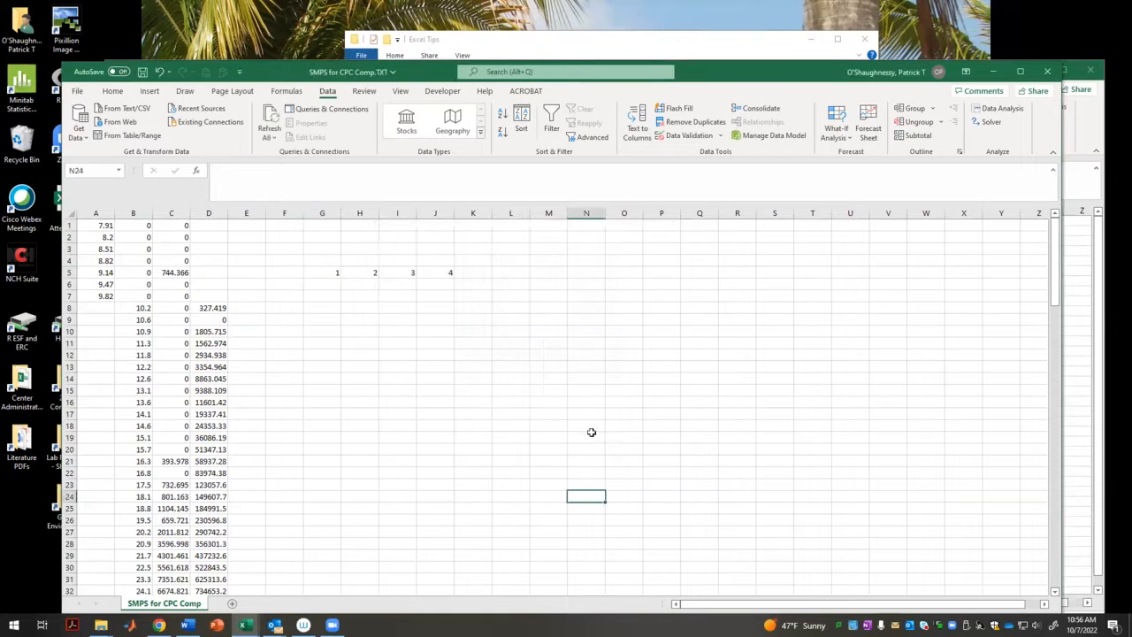
- Switch to File Explorer, open Old CPC Comp.csv from the Excel Tips folder, and examine how its concentration values are split into columns
click(664, 56)
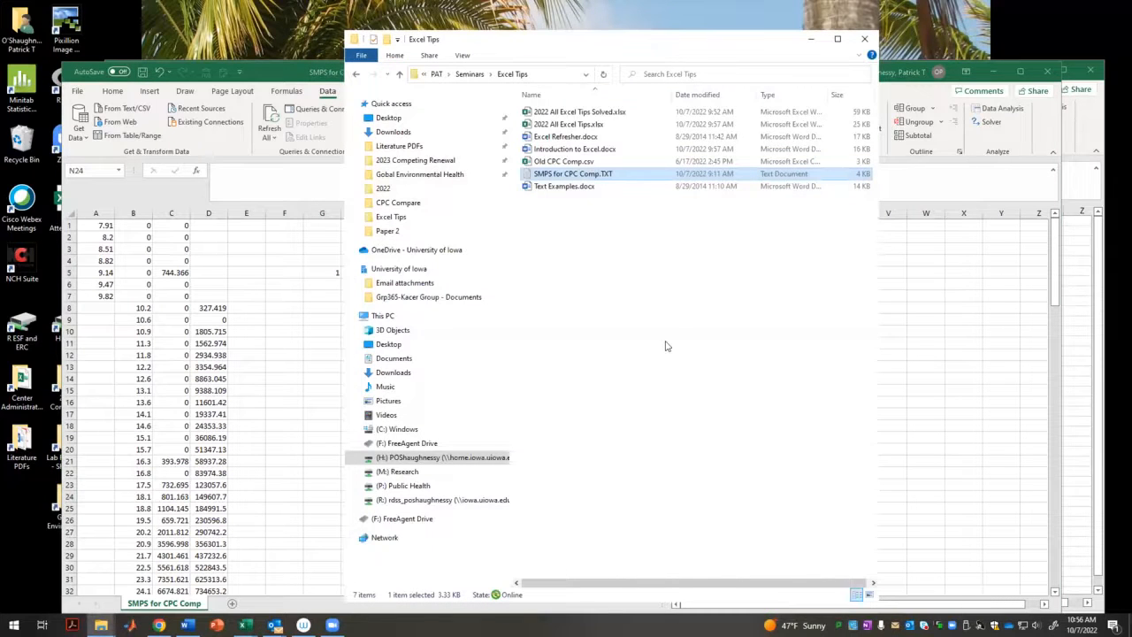
click(622, 244)
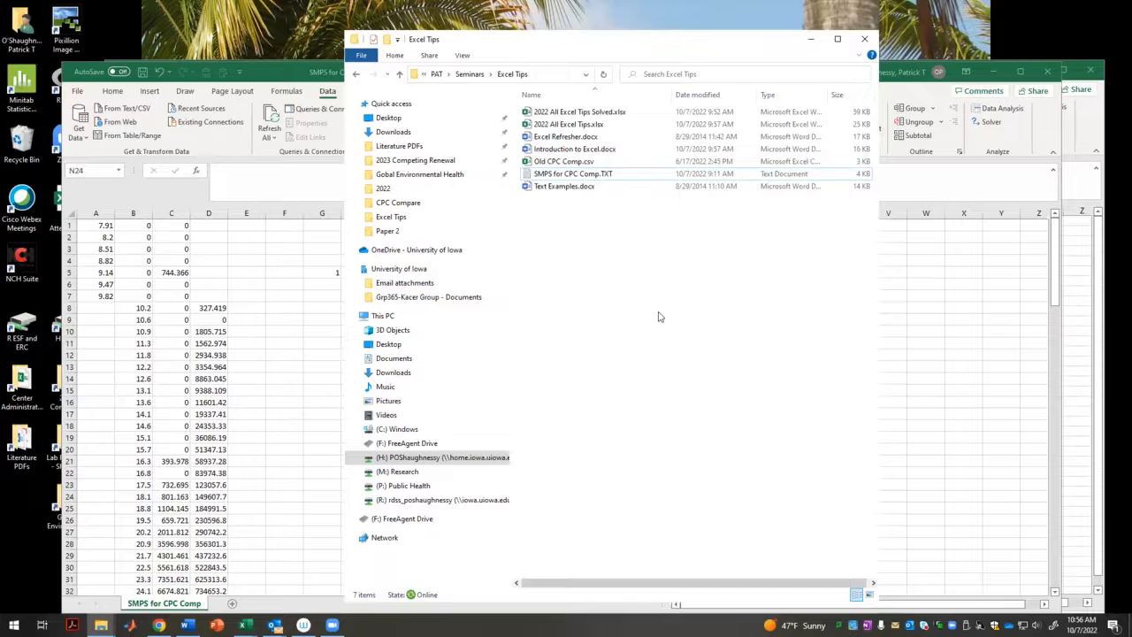
click(590, 165)
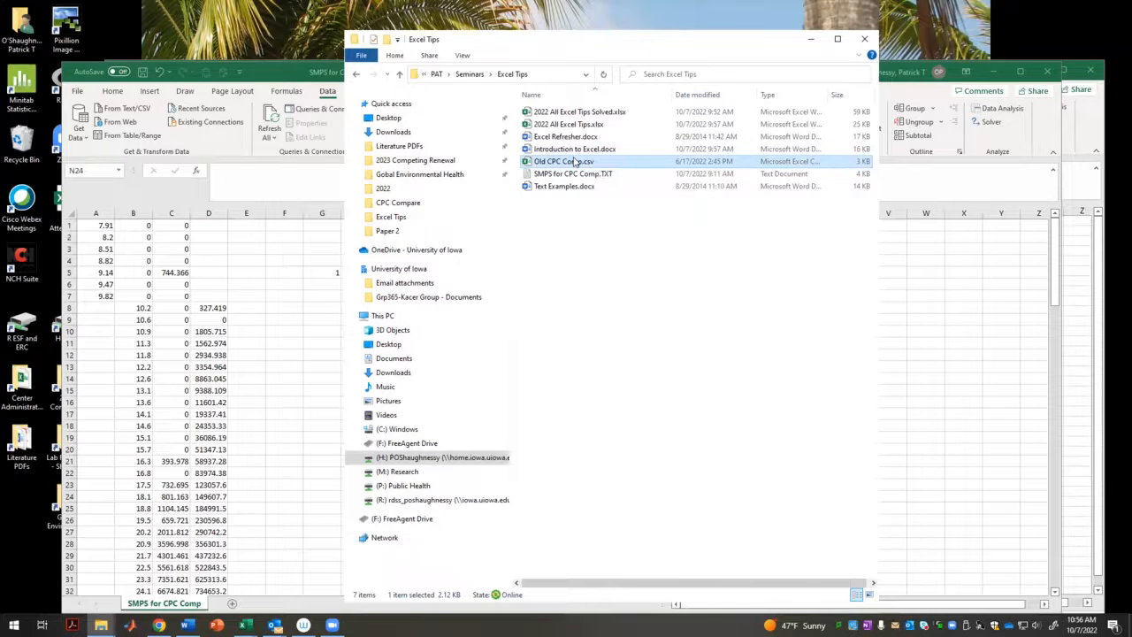
key(alt+Tab)
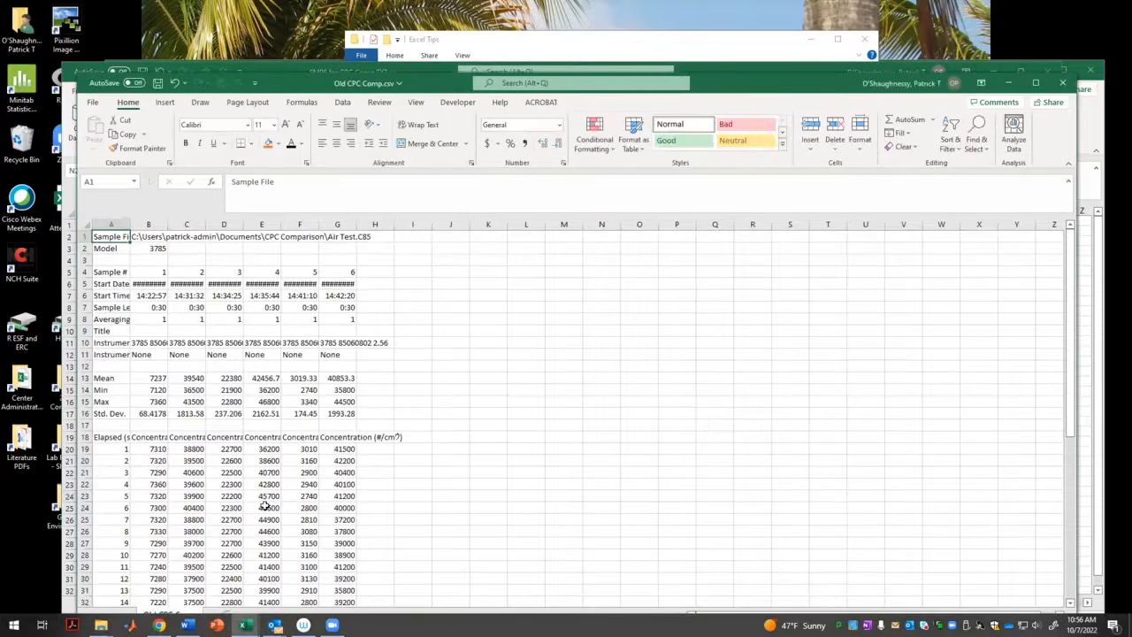
click(159, 450)
click(177, 450)
click(223, 450)
click(268, 447)
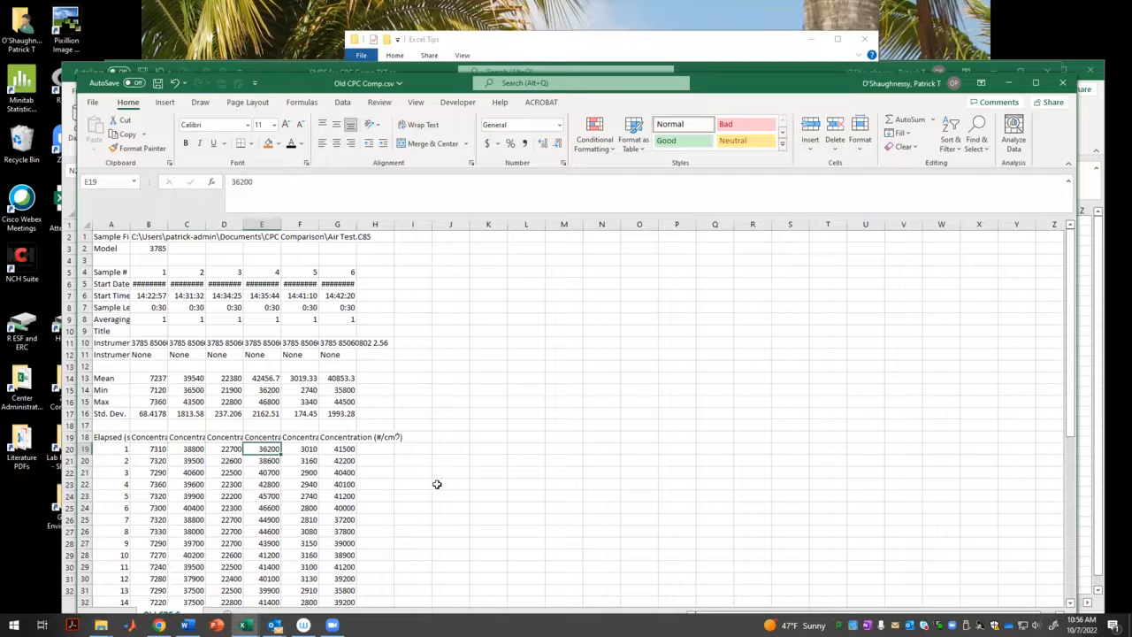
- Try choosing Excel Workbook (*.xlsx) as the save format for Old CPC Comp, and leave without saving
click(92, 102)
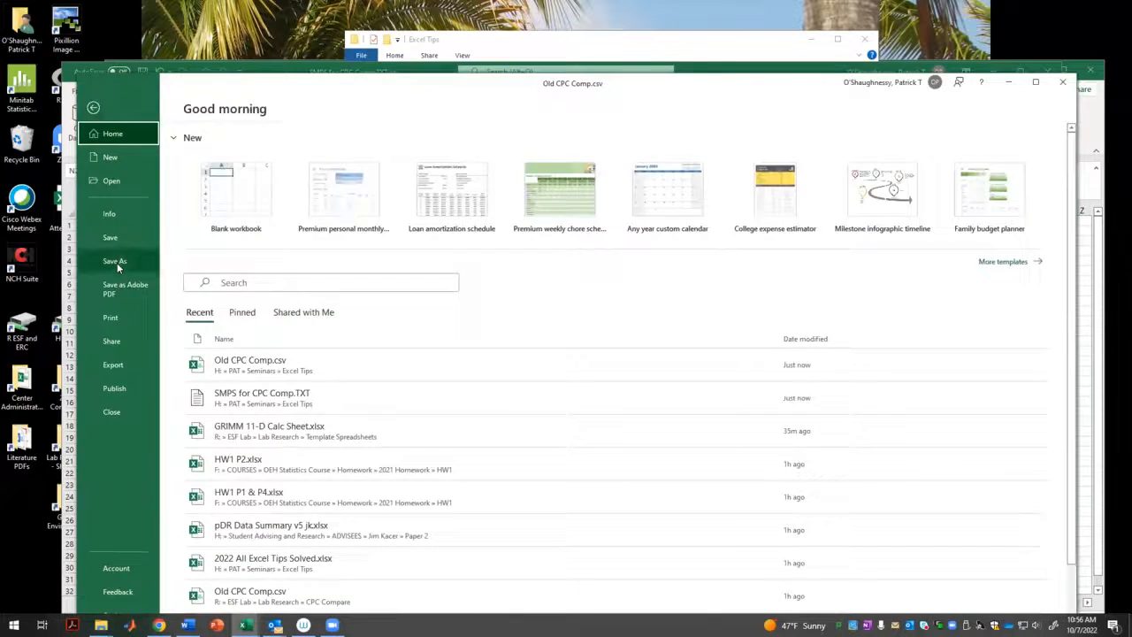
click(115, 262)
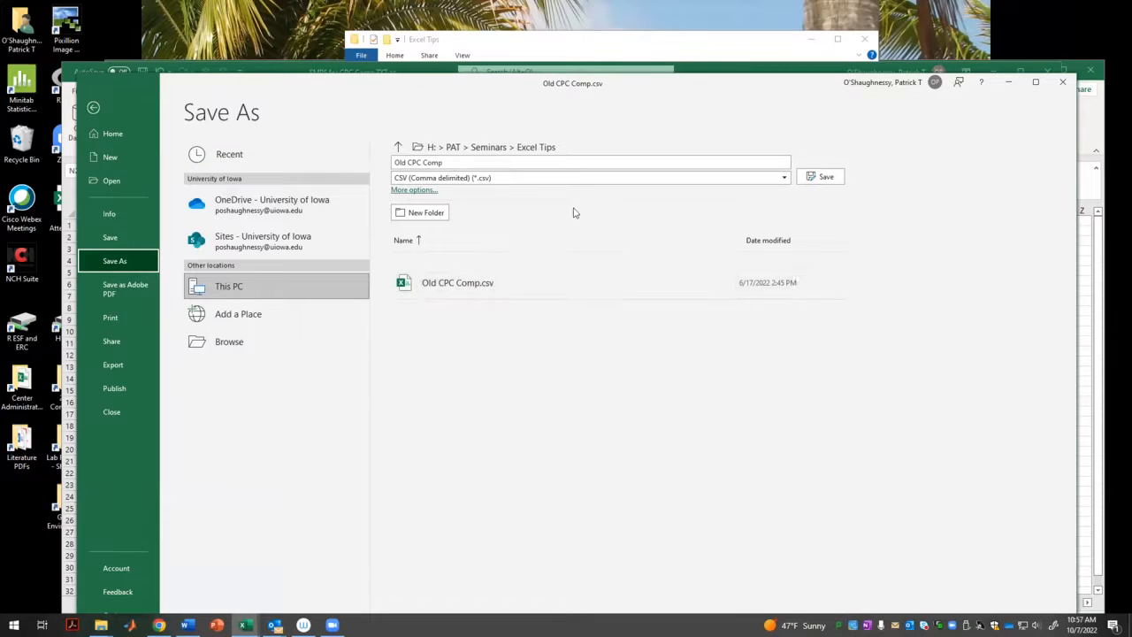
click(619, 177)
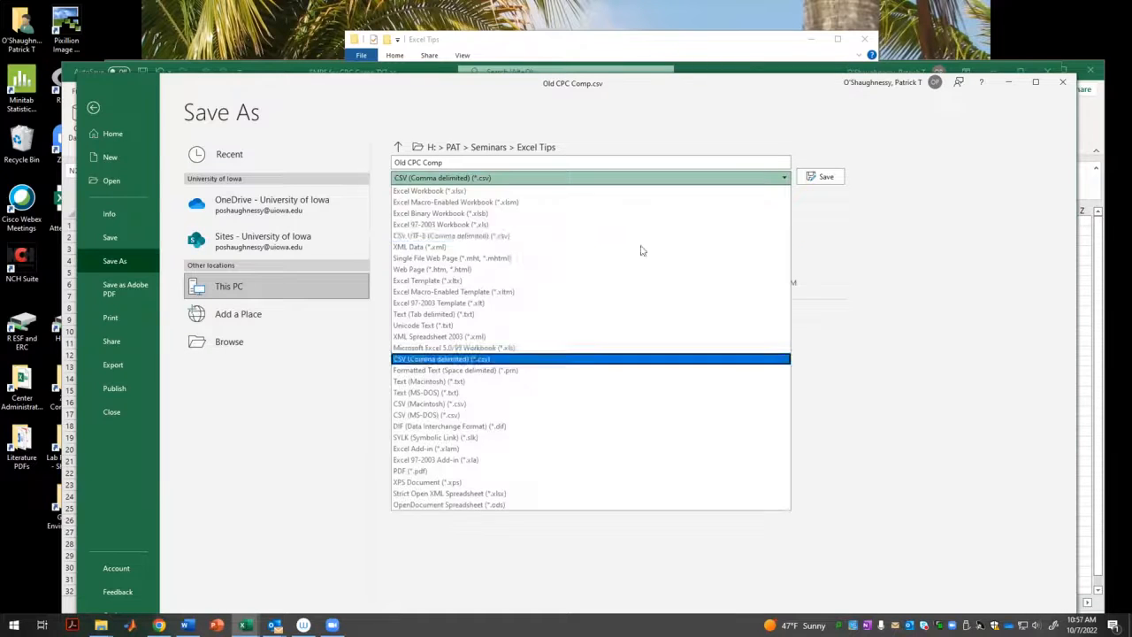
click(601, 191)
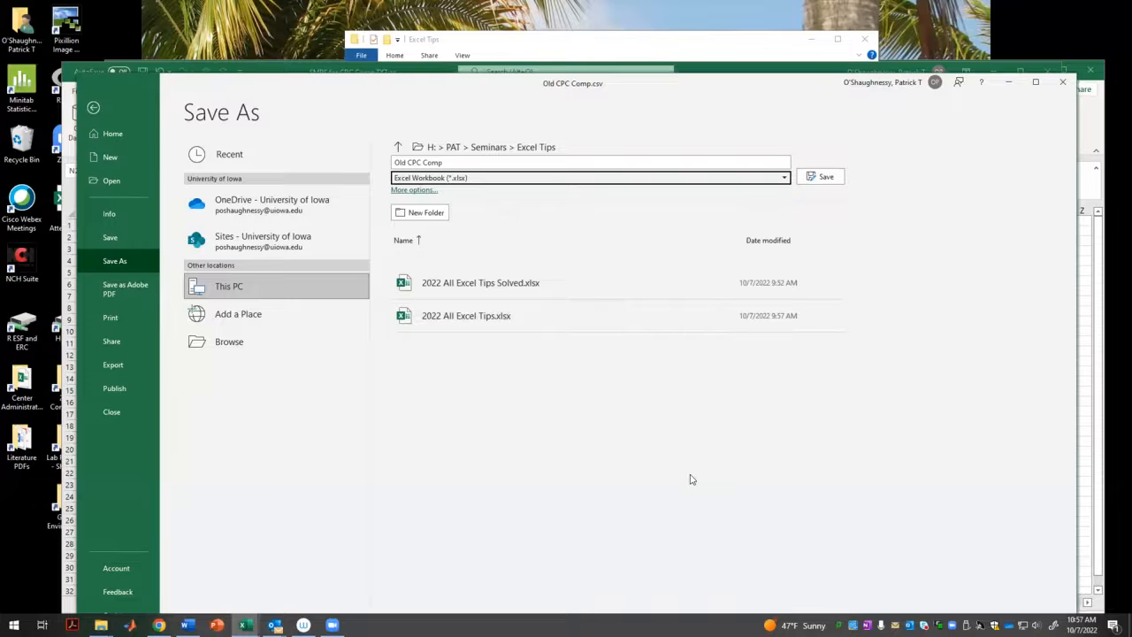
click(152, 118)
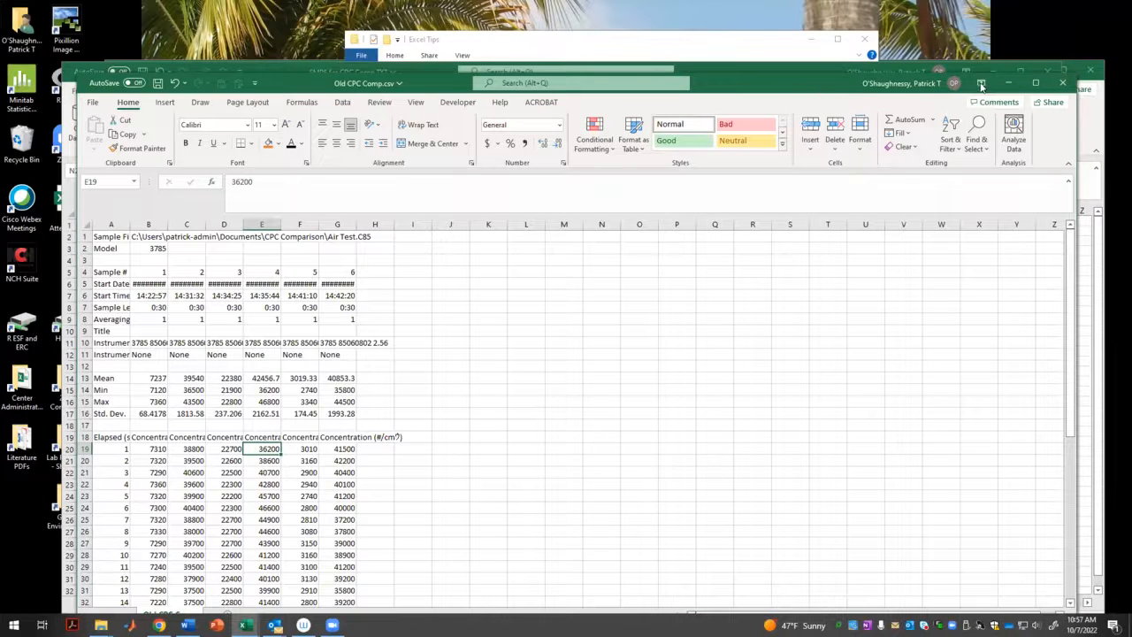
- Close Old CPC Comp.csv, minimize the SMPS workbook and the File Explorer window, and bring 2022 All Excel Tips.xlsx into view
click(1061, 84)
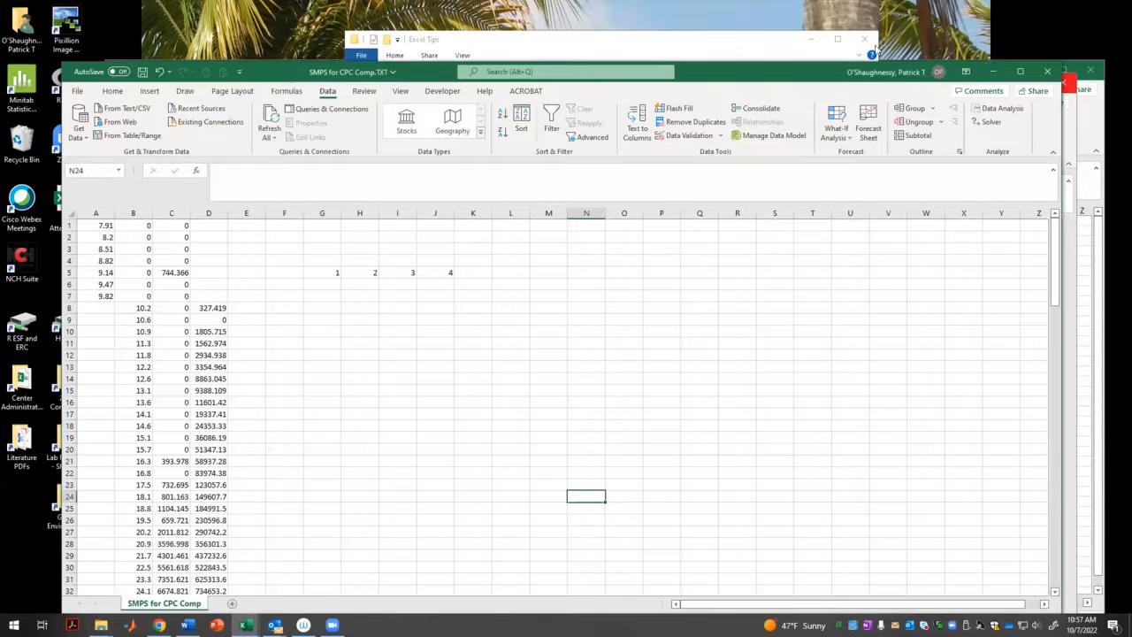
click(993, 73)
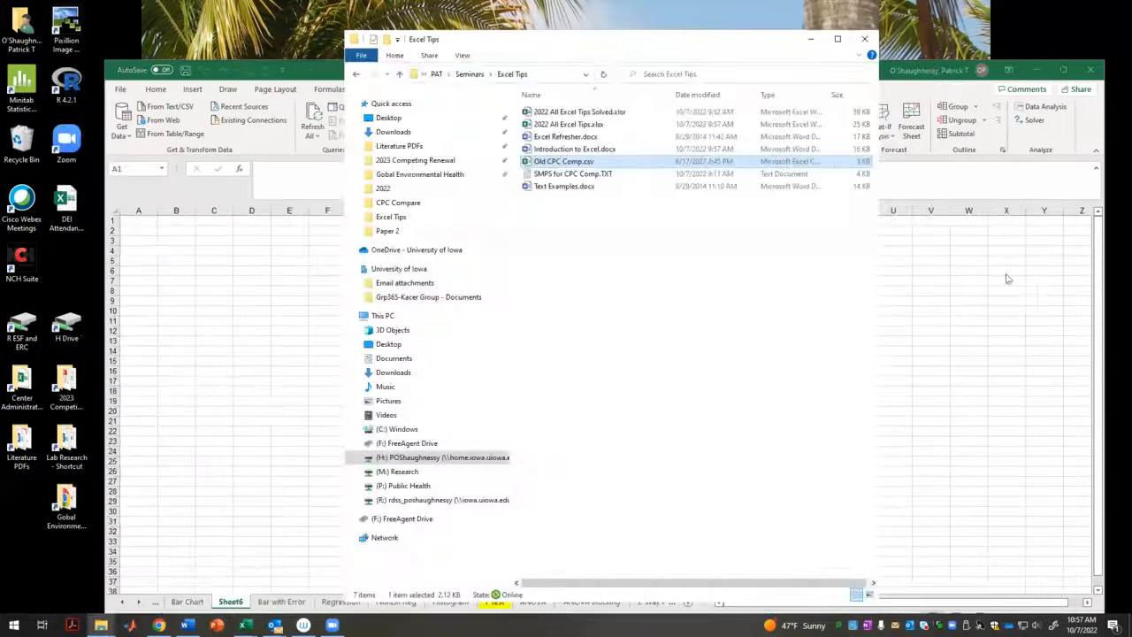
click(810, 40)
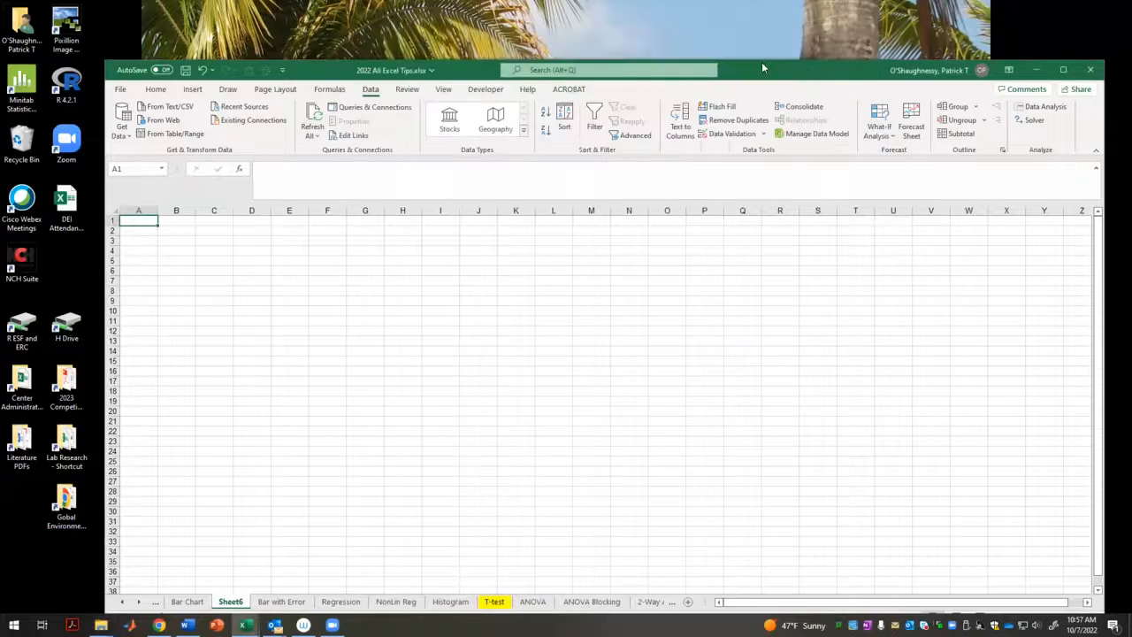
drag(757, 66, 738, 55)
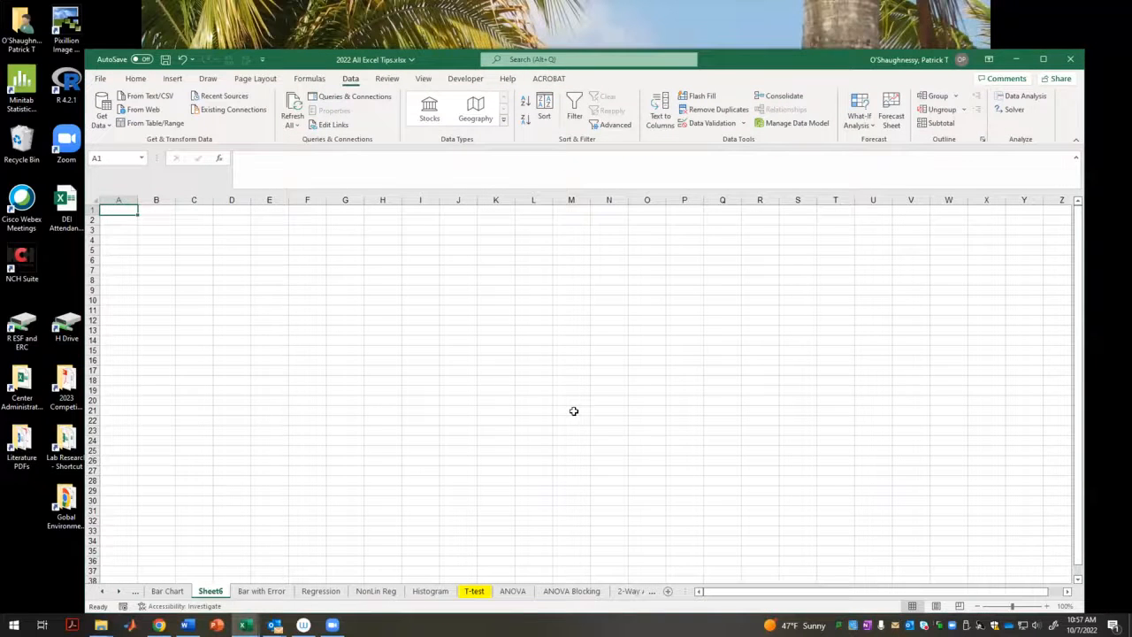